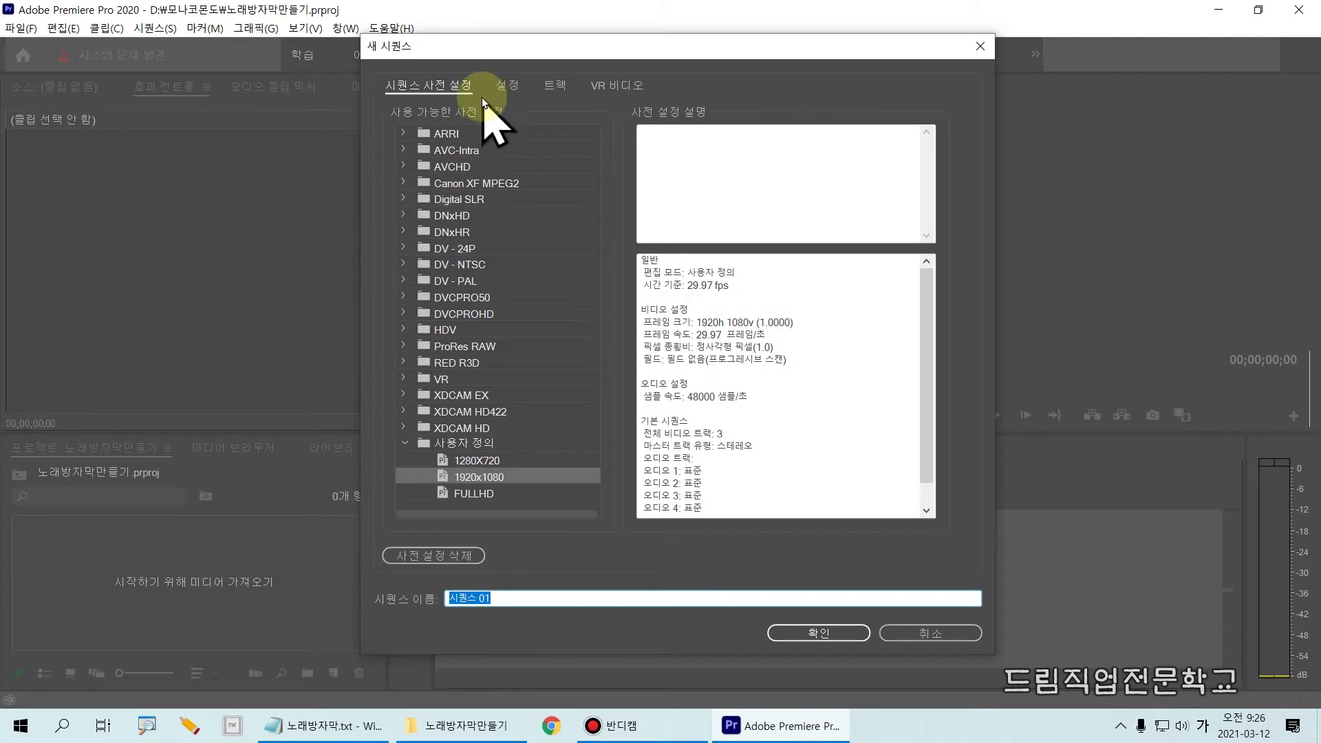
# Step: Give the new sequence a custom 640×480 frame size
pyautogui.click(500, 91)
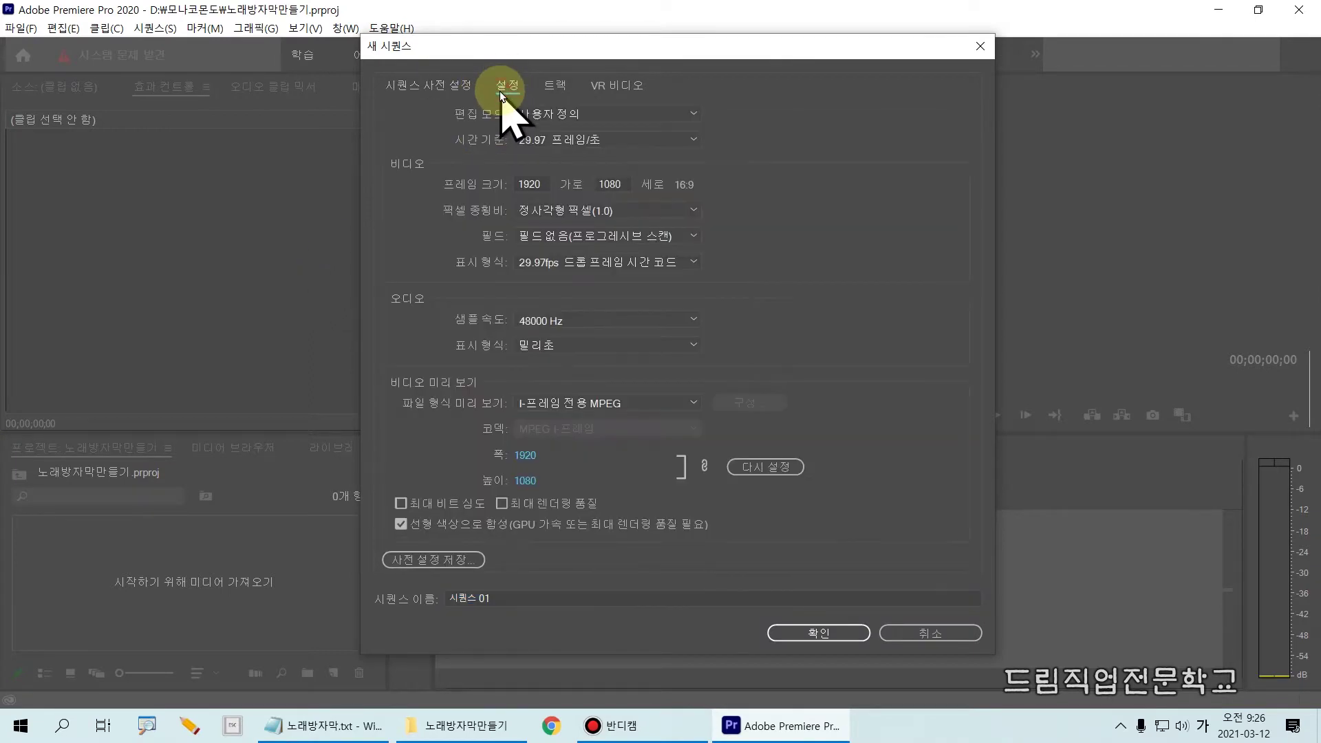
pyautogui.moveTo(486, 101); pyautogui.dragTo(534, 101)
pyautogui.moveTo(428, 94); pyautogui.dragTo(630, 124)
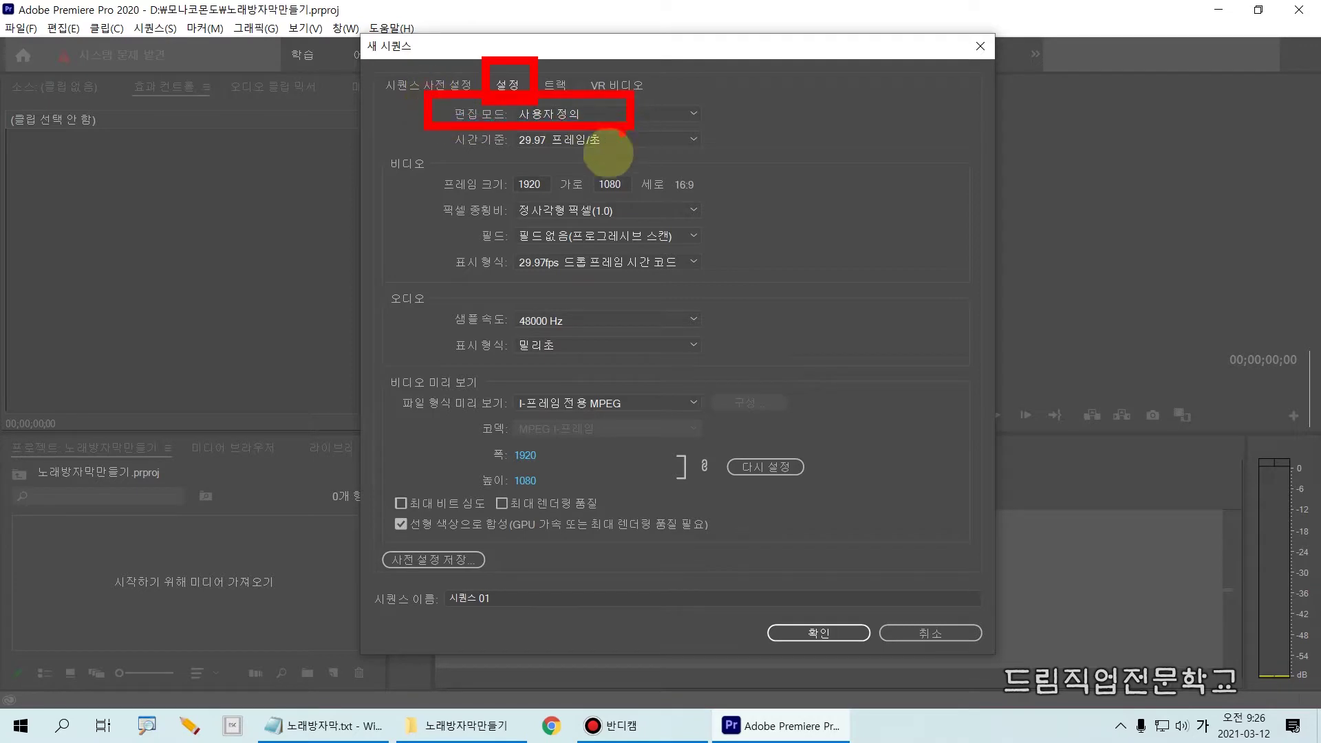
pyautogui.moveTo(431, 173); pyautogui.dragTo(667, 196)
pyautogui.press('Escape')
pyautogui.click(539, 184)
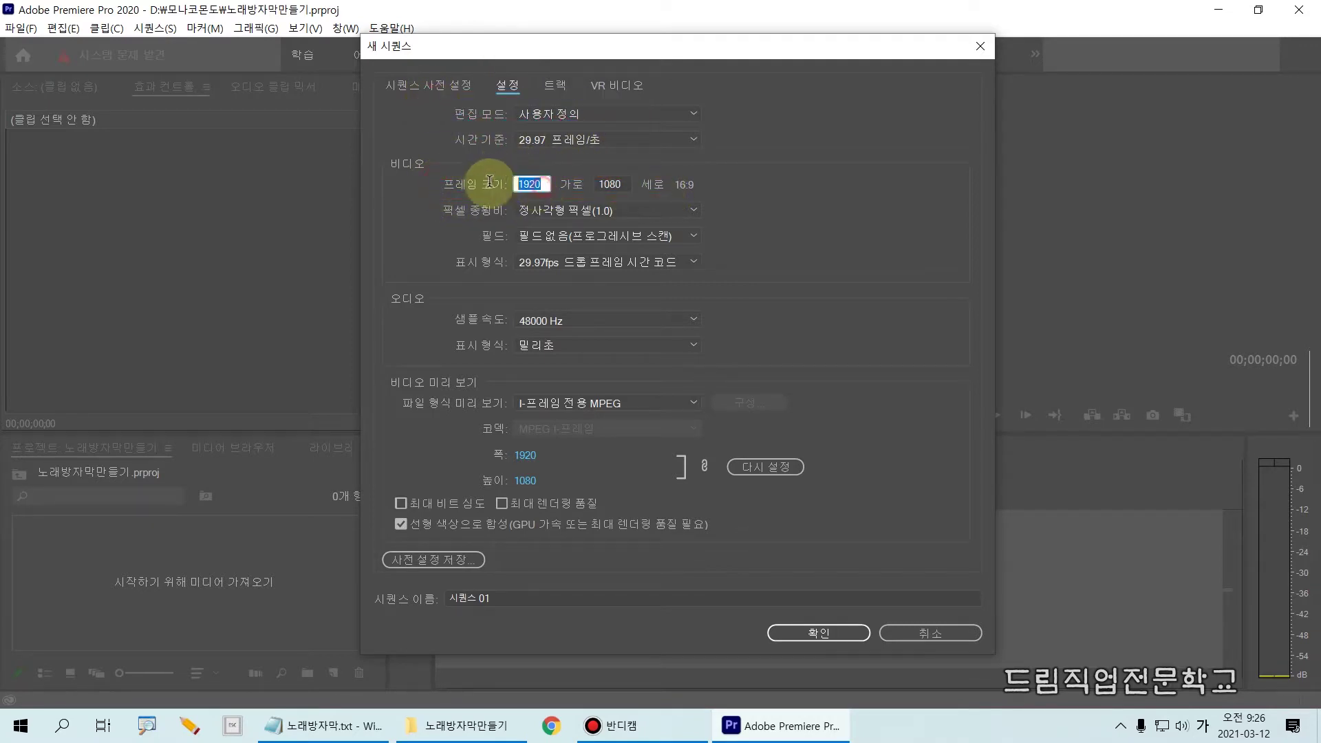
pyautogui.write('64')
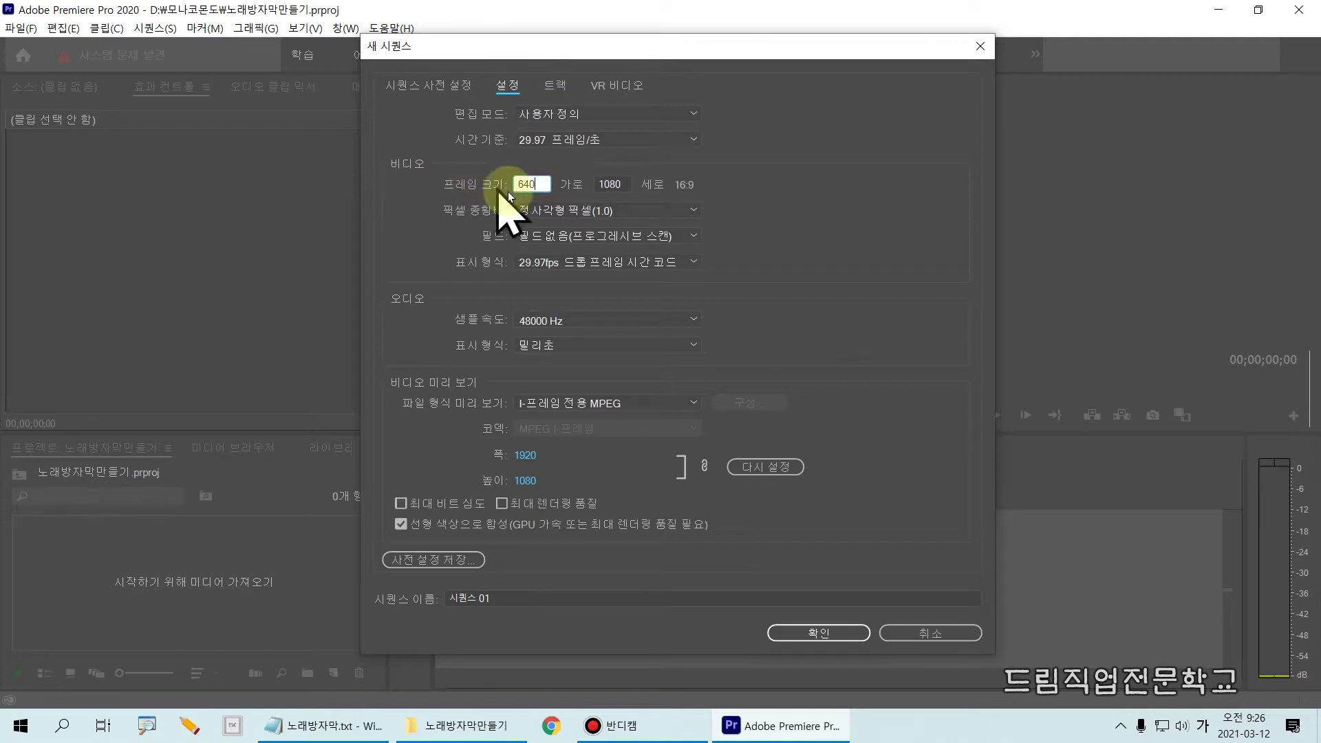
pyautogui.write('0')
pyautogui.click(611, 184)
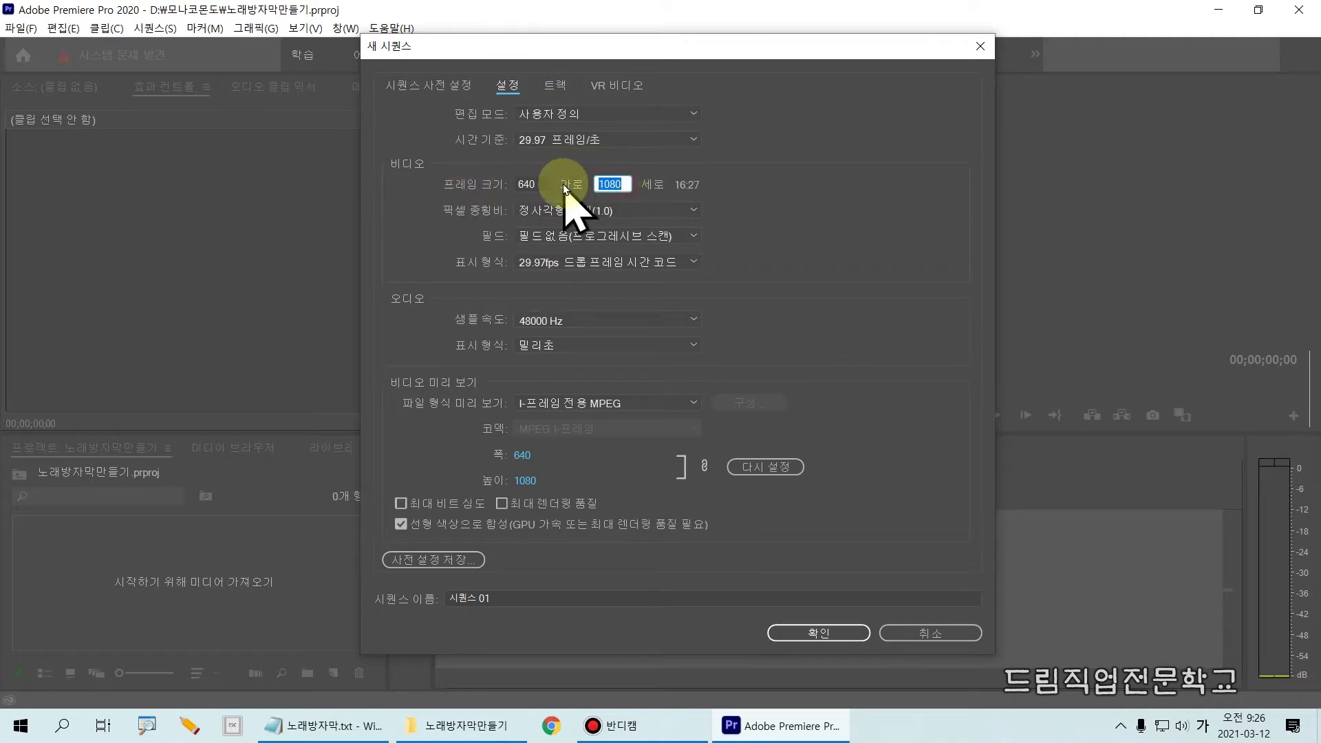
pyautogui.write('480')
pyautogui.click(663, 168)
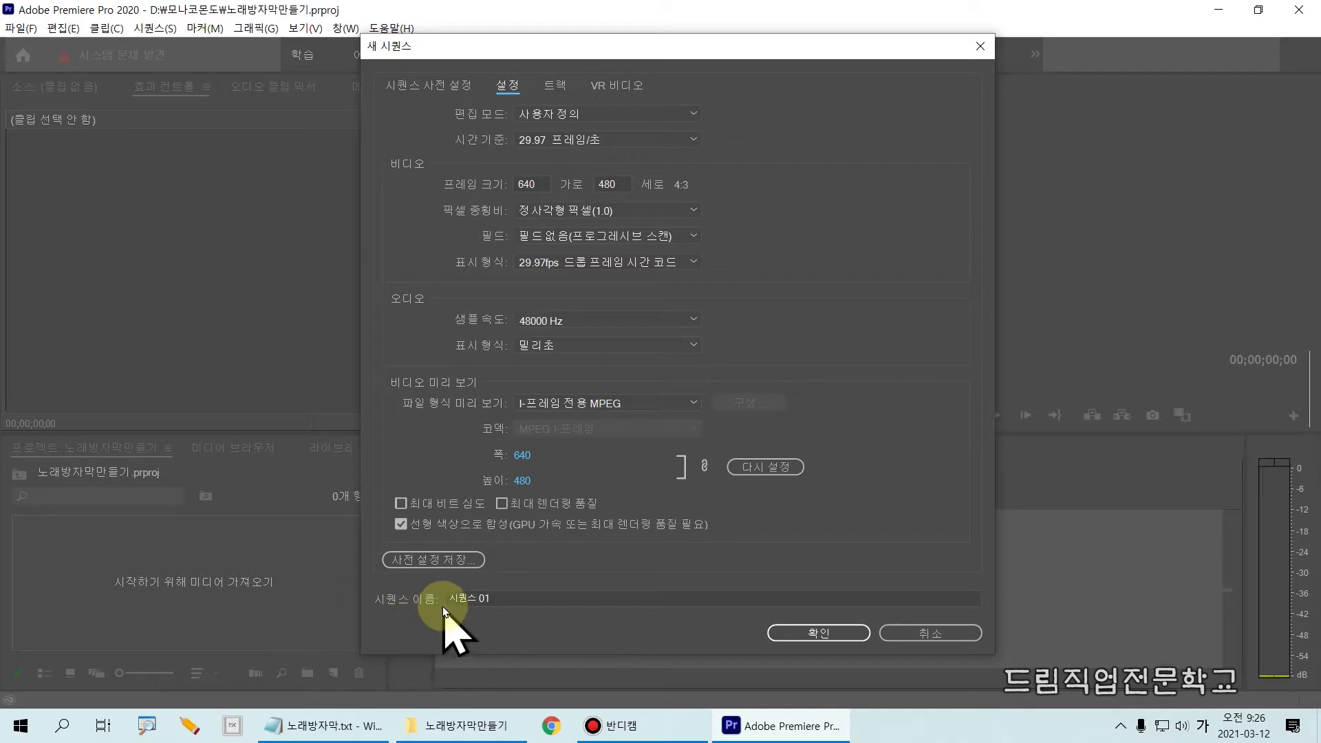
# Step: Name the sequence 노래방자막 and create it
pyautogui.click(501, 600)
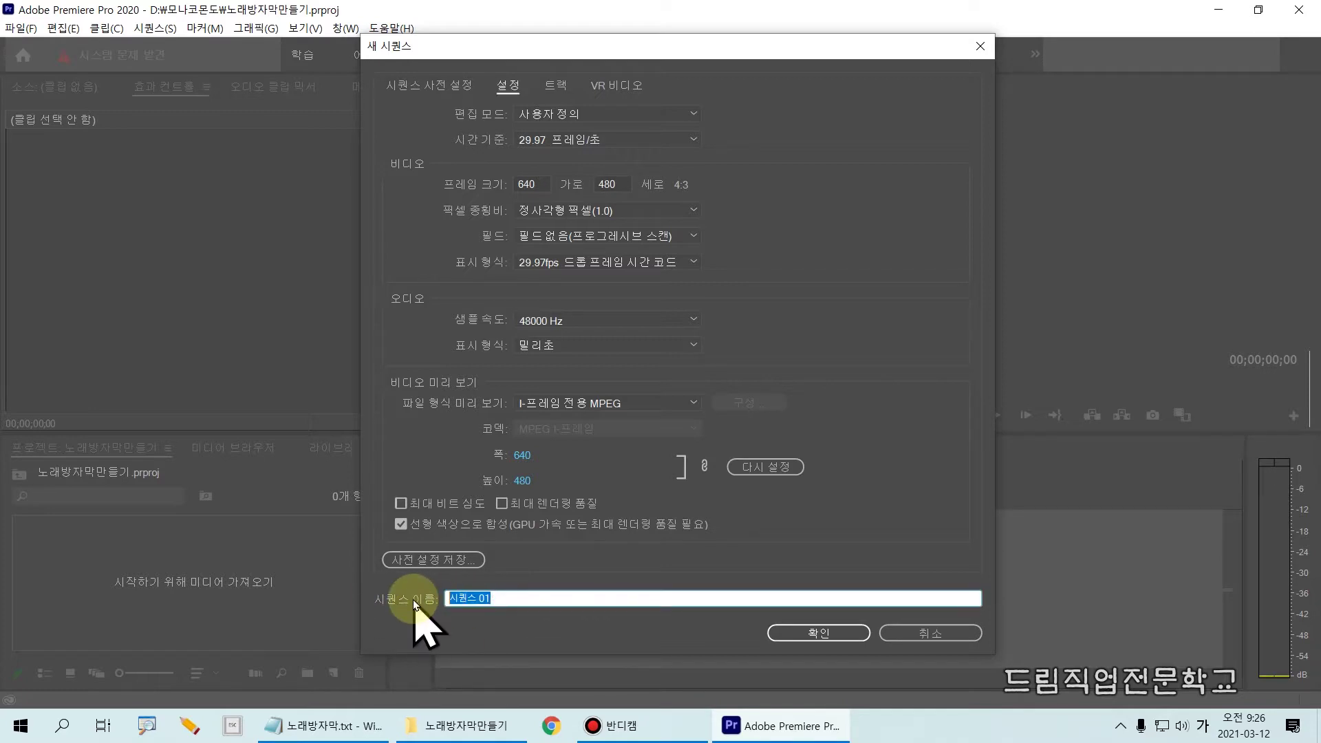
pyautogui.write('노래')
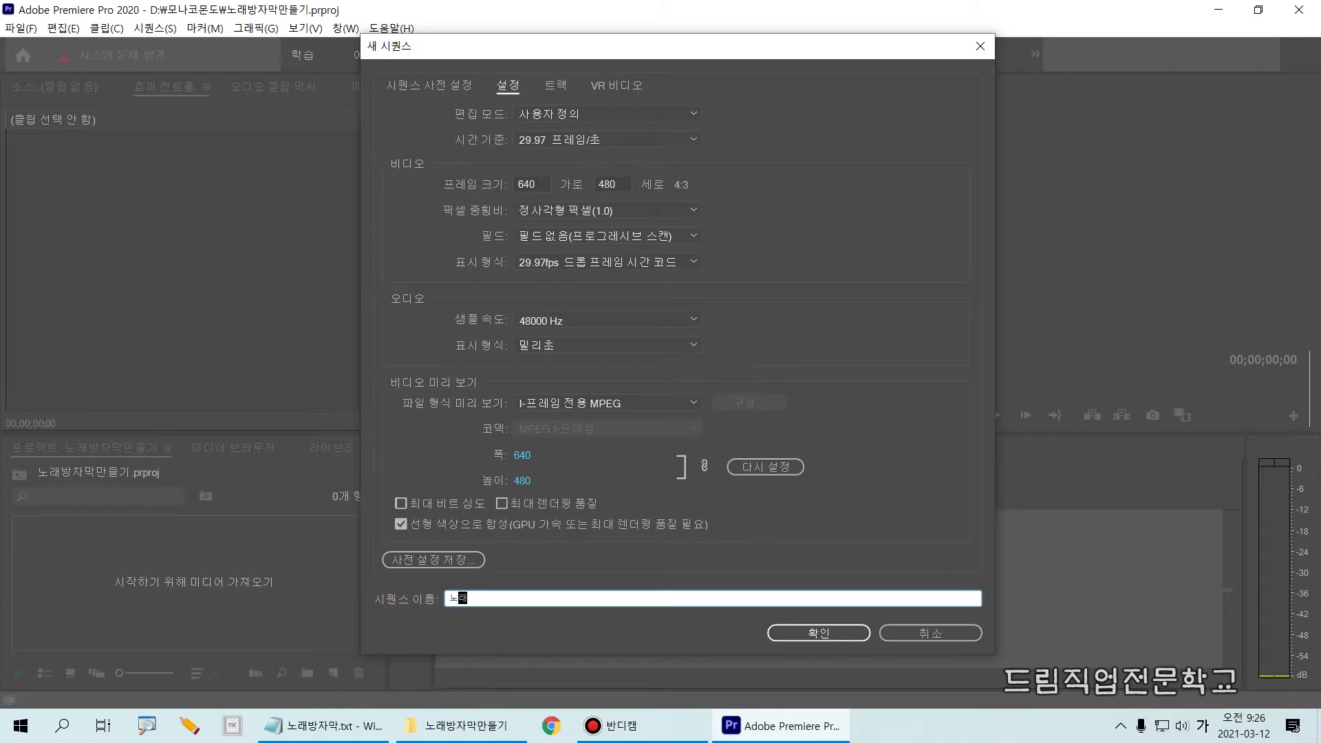
pyautogui.write('방자막')
pyautogui.click(794, 635)
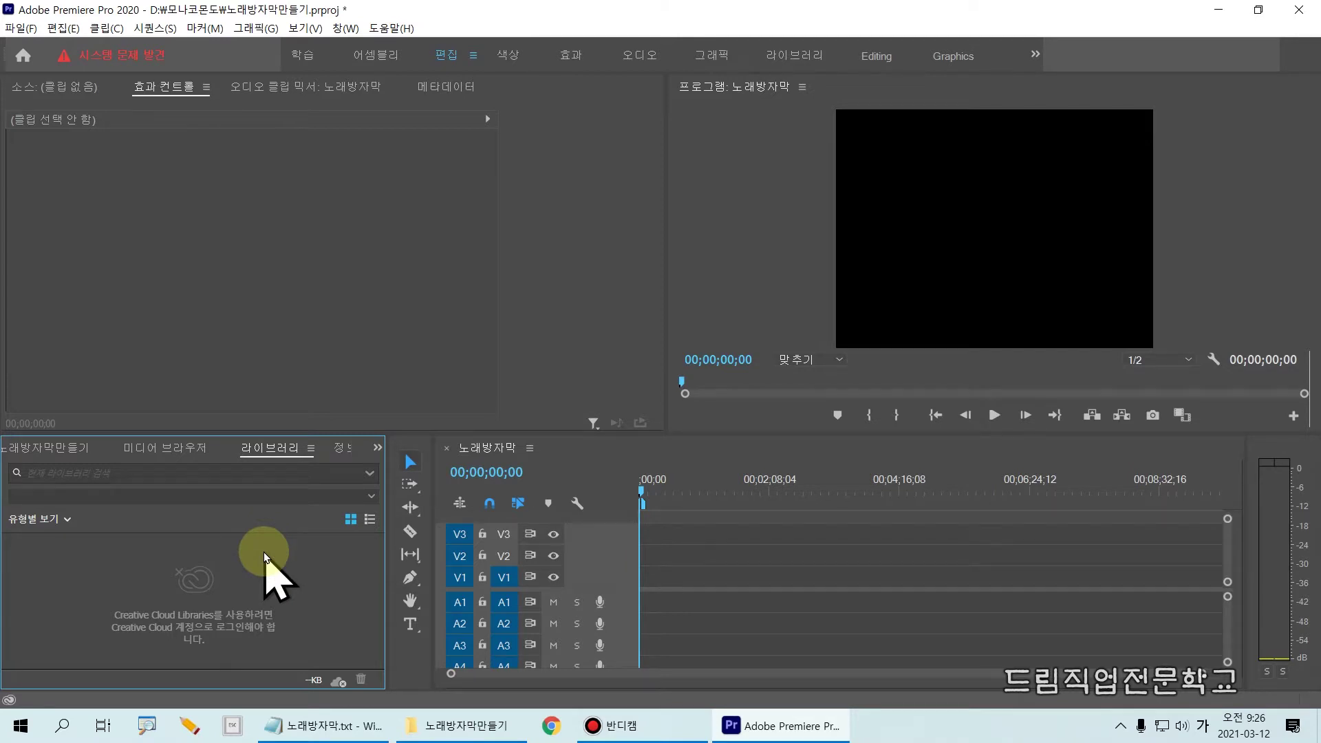
# Step: In the import window, browse to D:\모나코몬도\프리미어프로\9일차\노래방자막만들기
pyautogui.hotkey('ctrl', 'i')
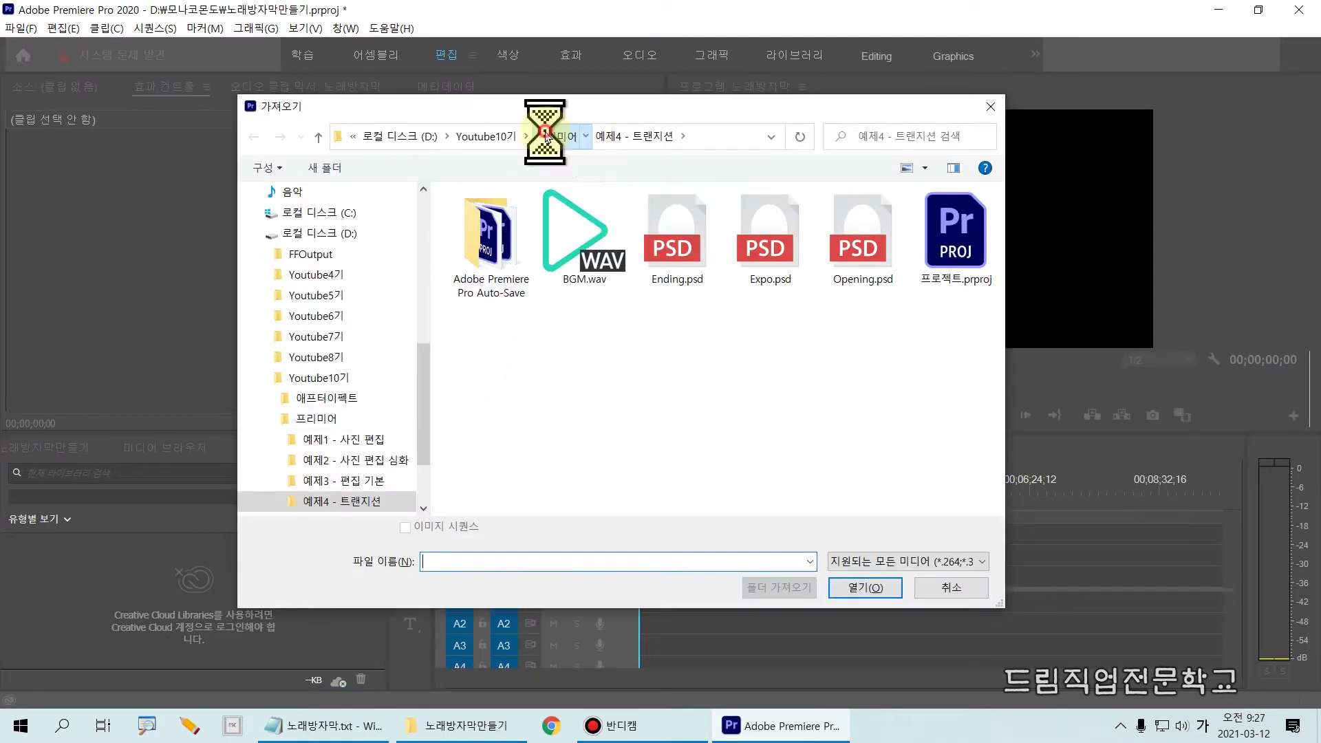
pyautogui.click(552, 135)
pyautogui.click(388, 141)
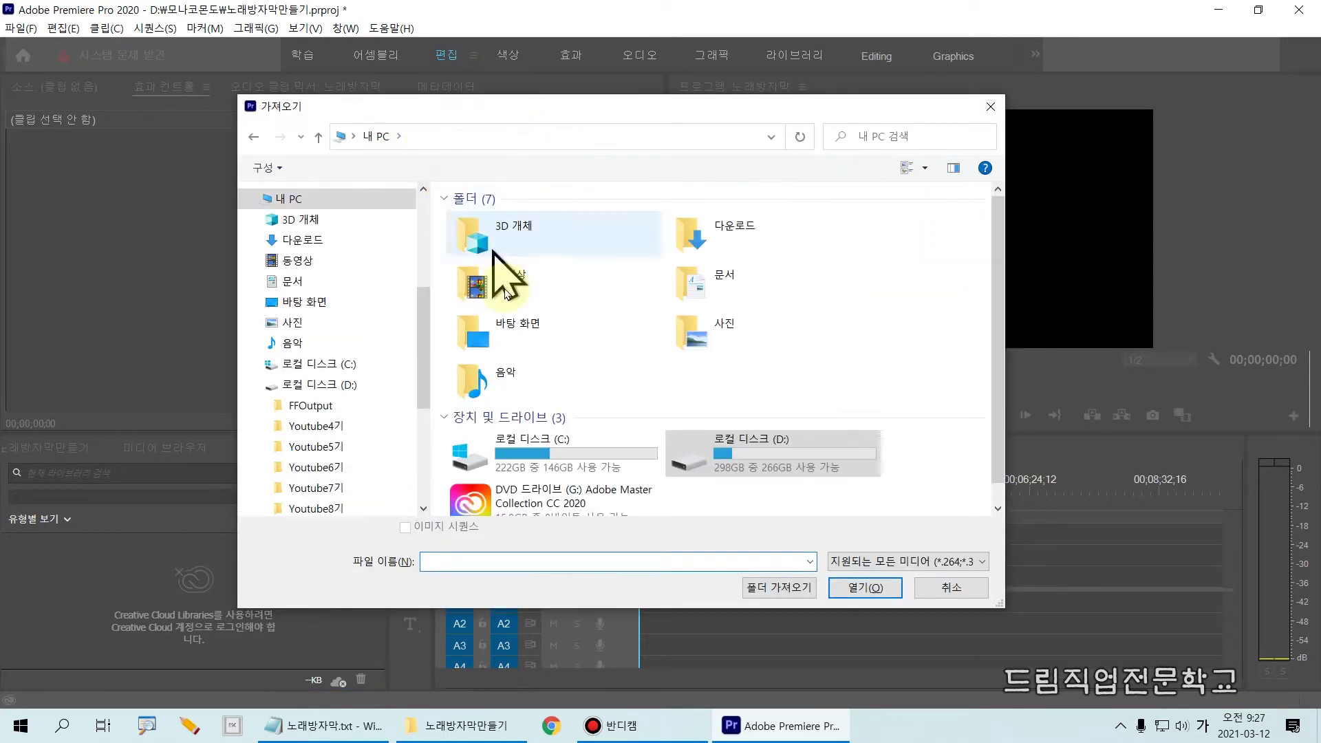
pyautogui.doubleClick(732, 452)
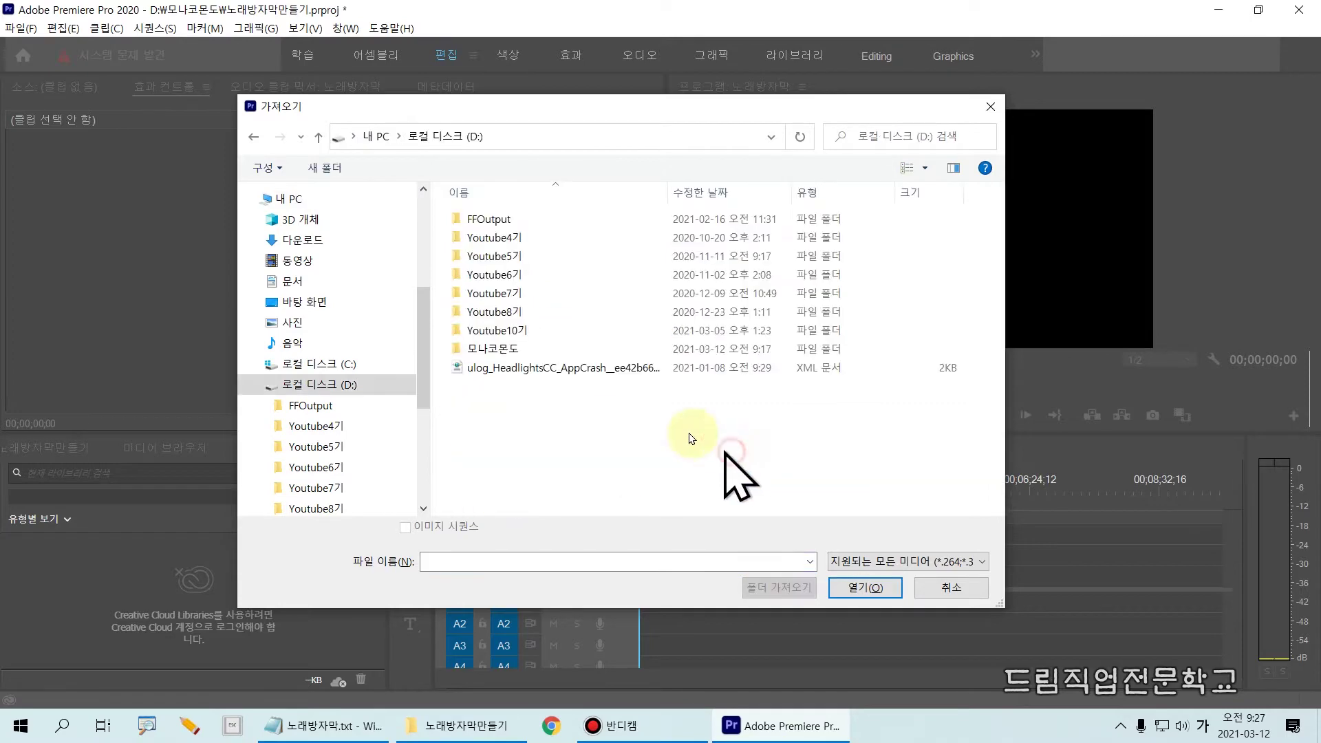
pyautogui.doubleClick(498, 349)
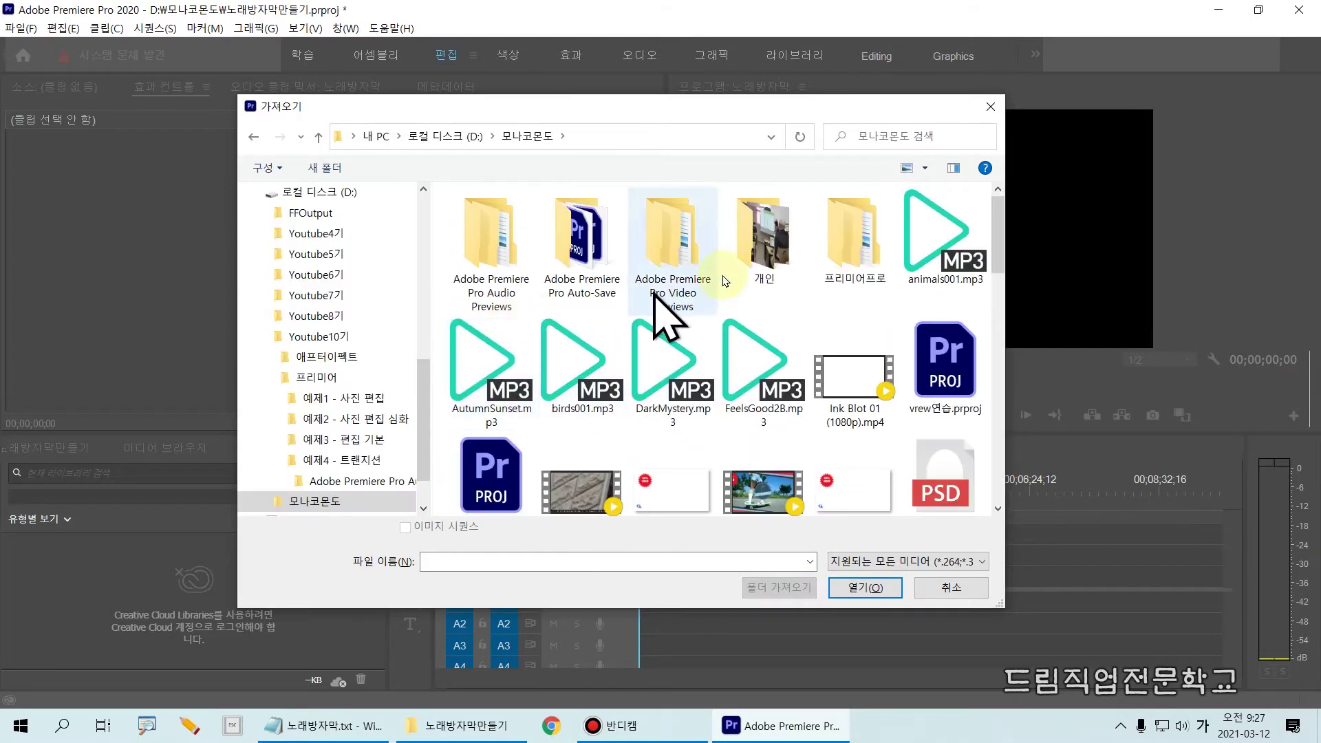
pyautogui.doubleClick(854, 241)
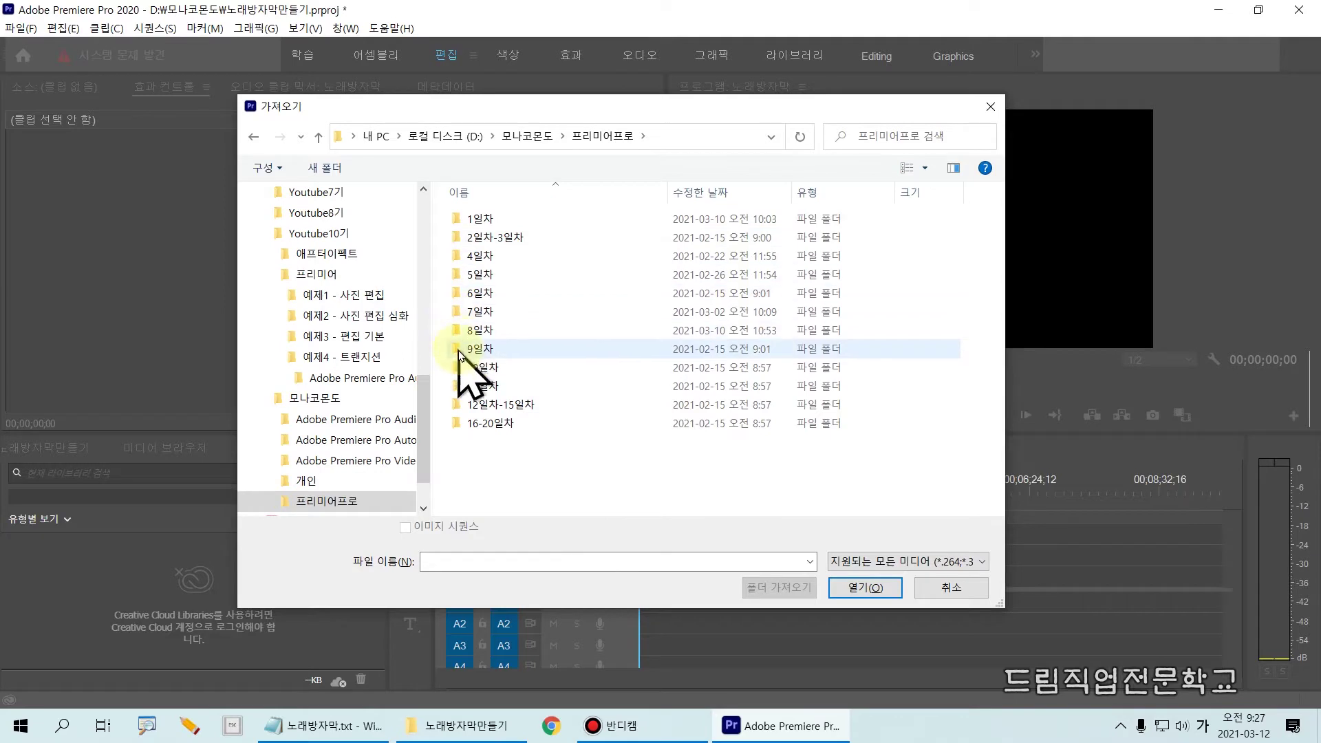
pyautogui.click(484, 350)
pyautogui.doubleClick(484, 349)
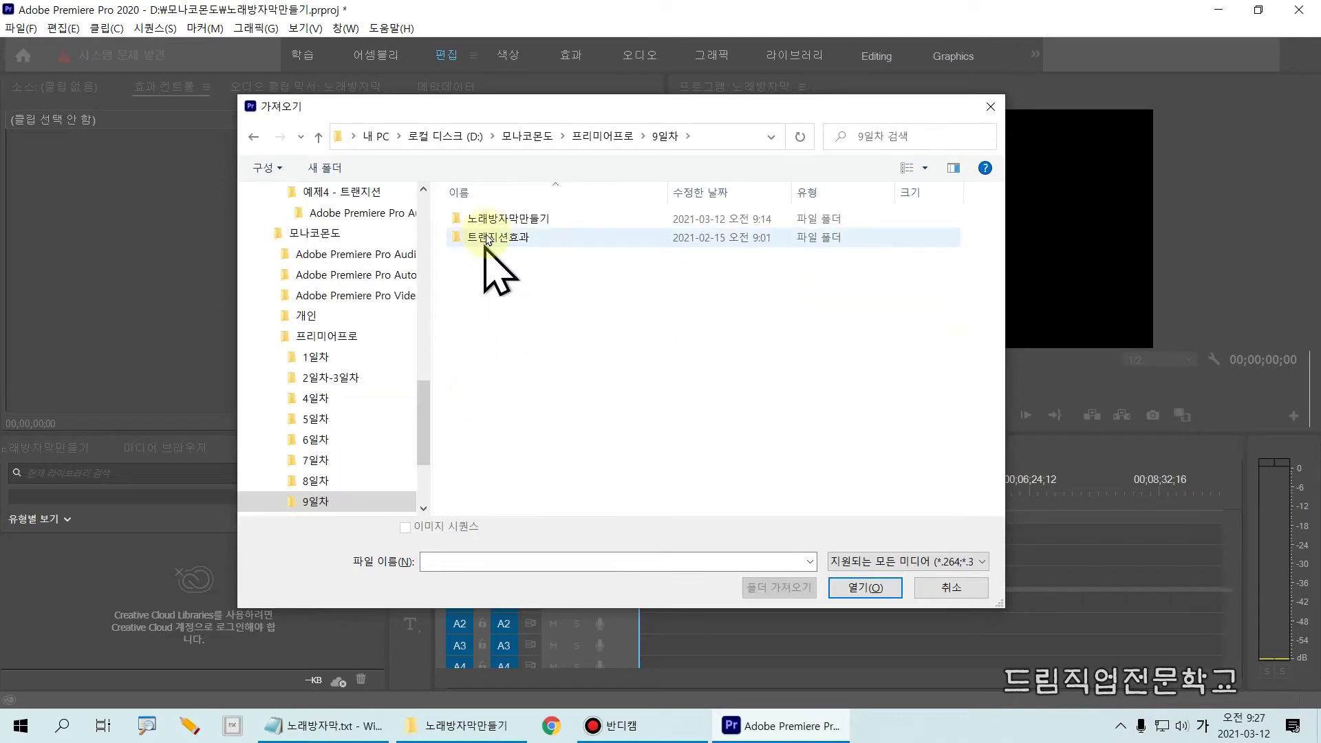
pyautogui.doubleClick(500, 222)
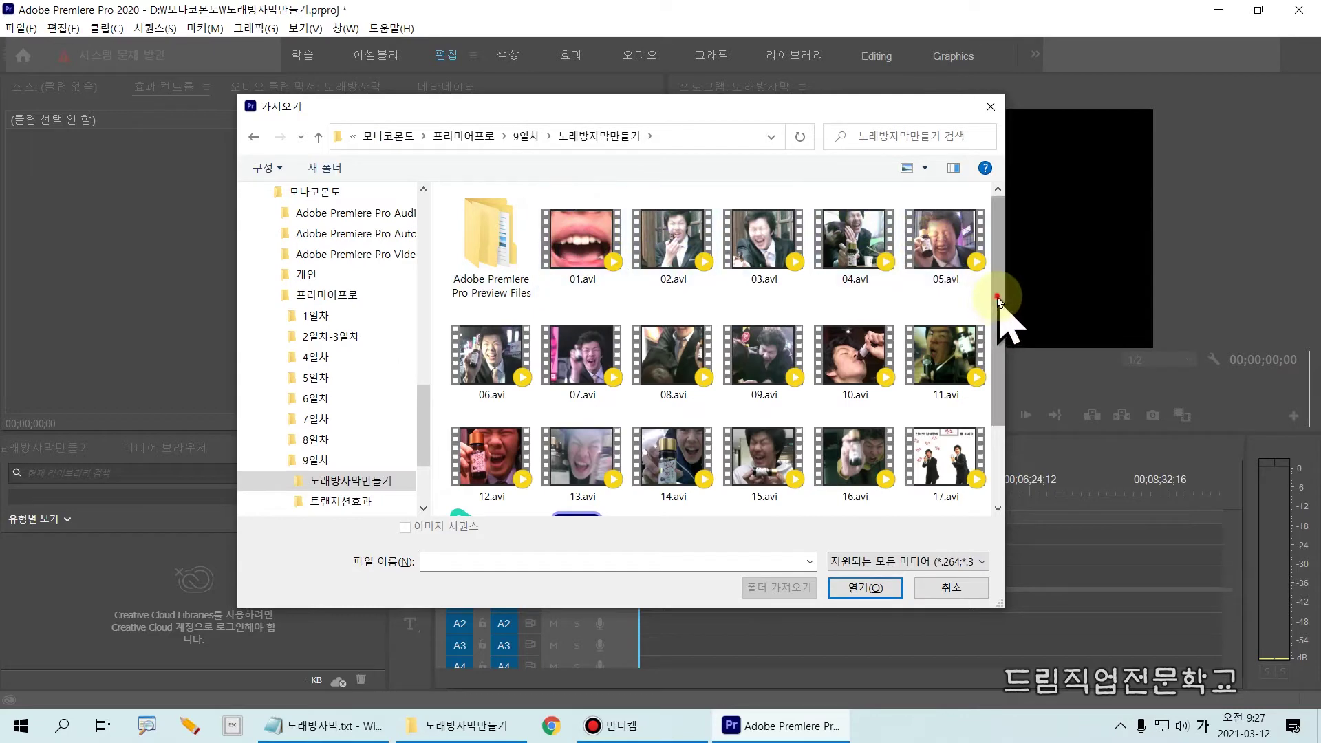
# Step: Select clips 01.avi through 17.avi and import them
pyautogui.moveTo(997, 296); pyautogui.dragTo(992, 348)
pyautogui.scroll(2, 989, 322)
pyautogui.moveTo(1005, 289); pyautogui.dragTo(1181, 290)
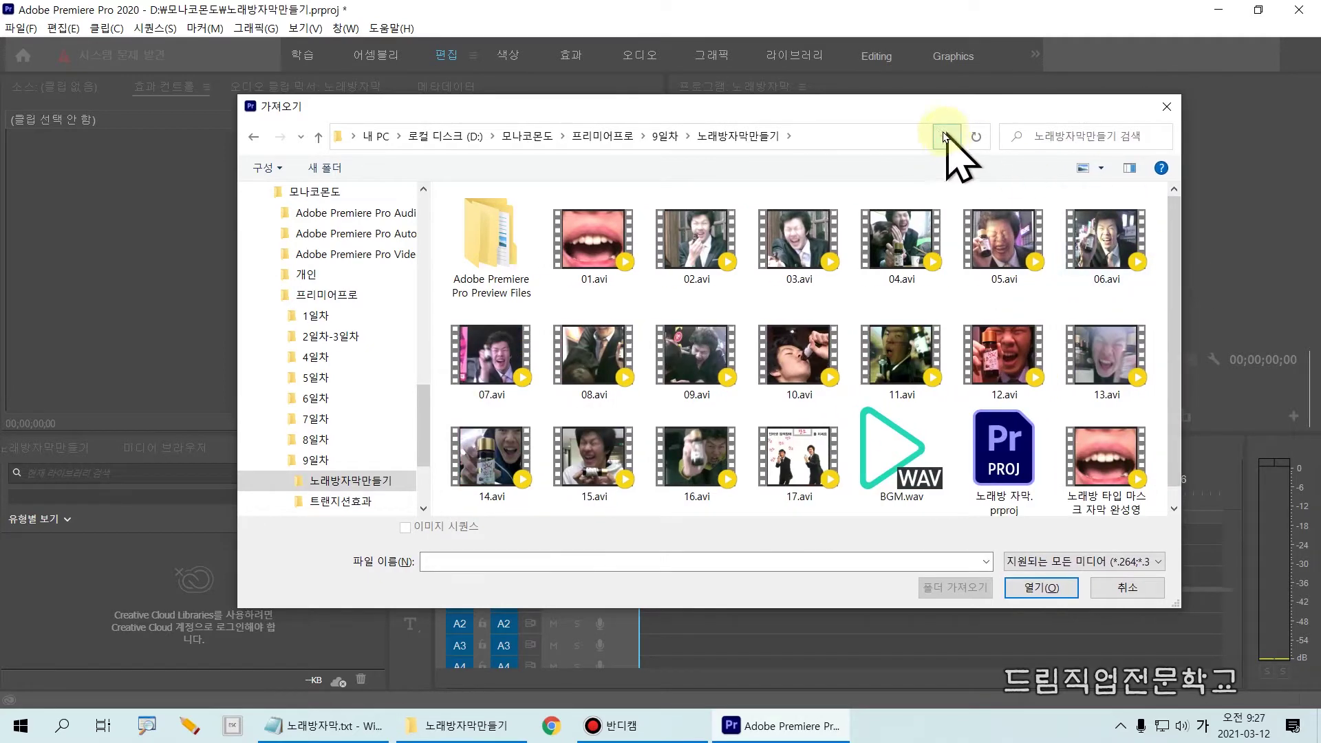
pyautogui.moveTo(857, 114); pyautogui.dragTo(726, 84)
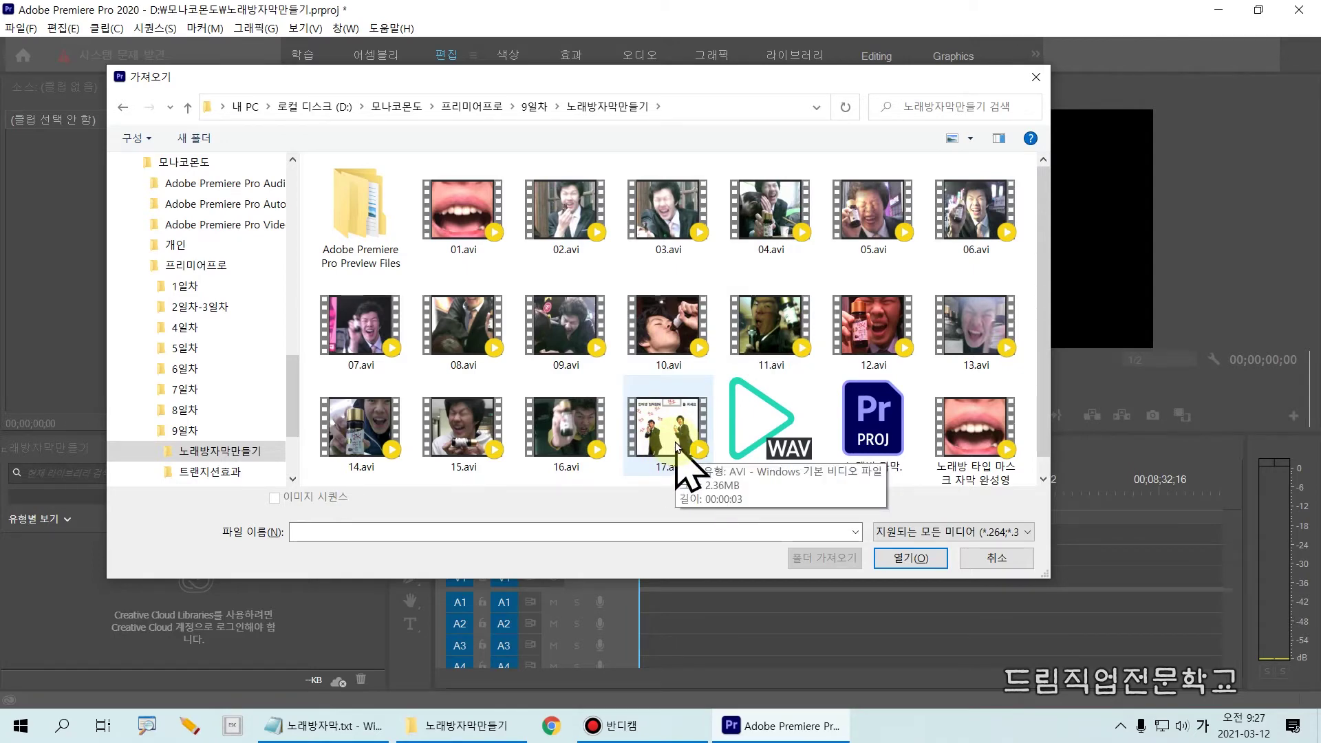
pyautogui.click(481, 218)
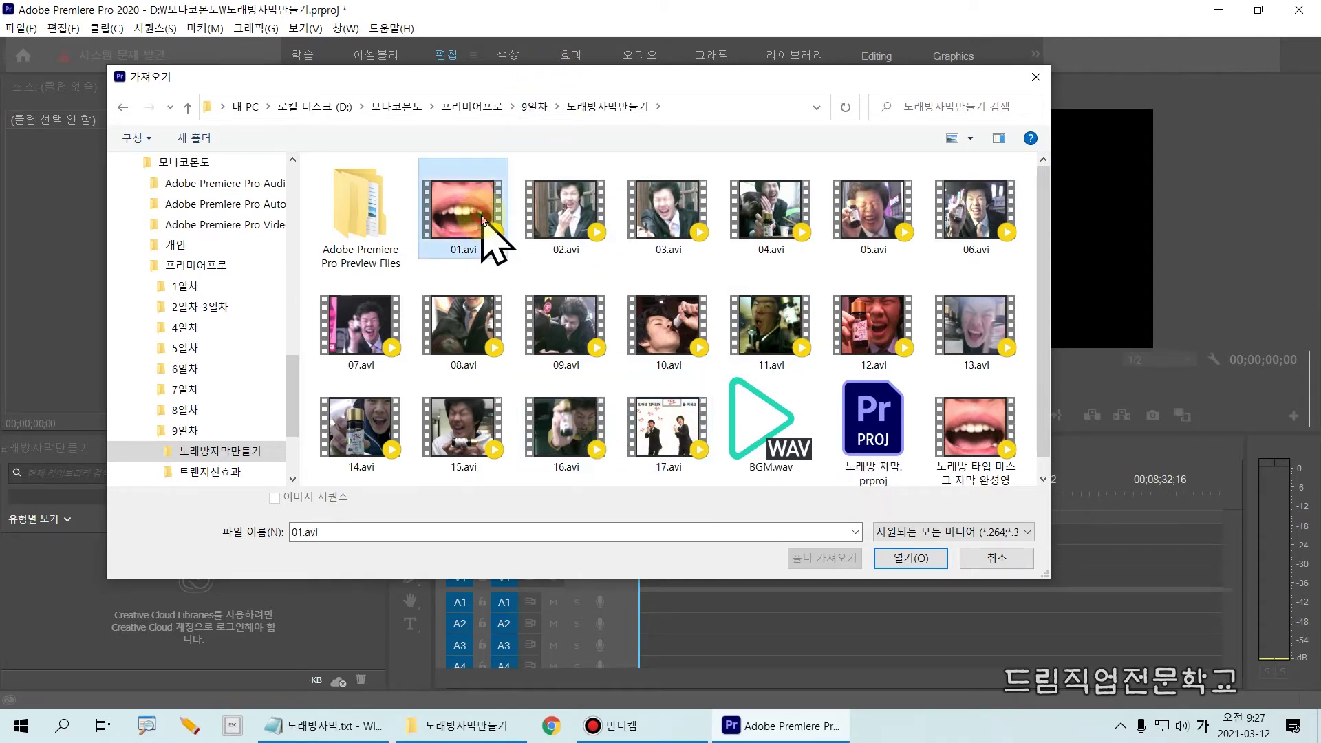
pyautogui.keyDown('shift'); pyautogui.click(668, 435); pyautogui.keyUp('shift')
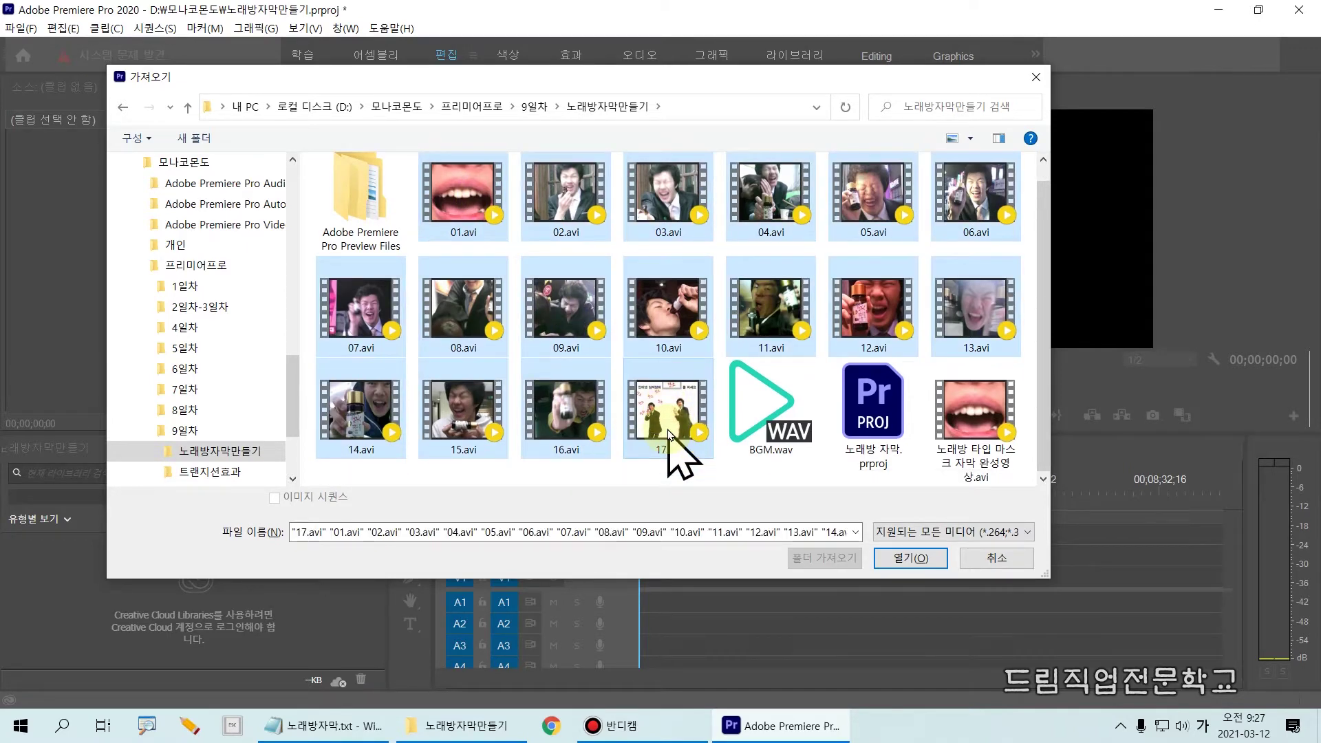
pyautogui.click(918, 562)
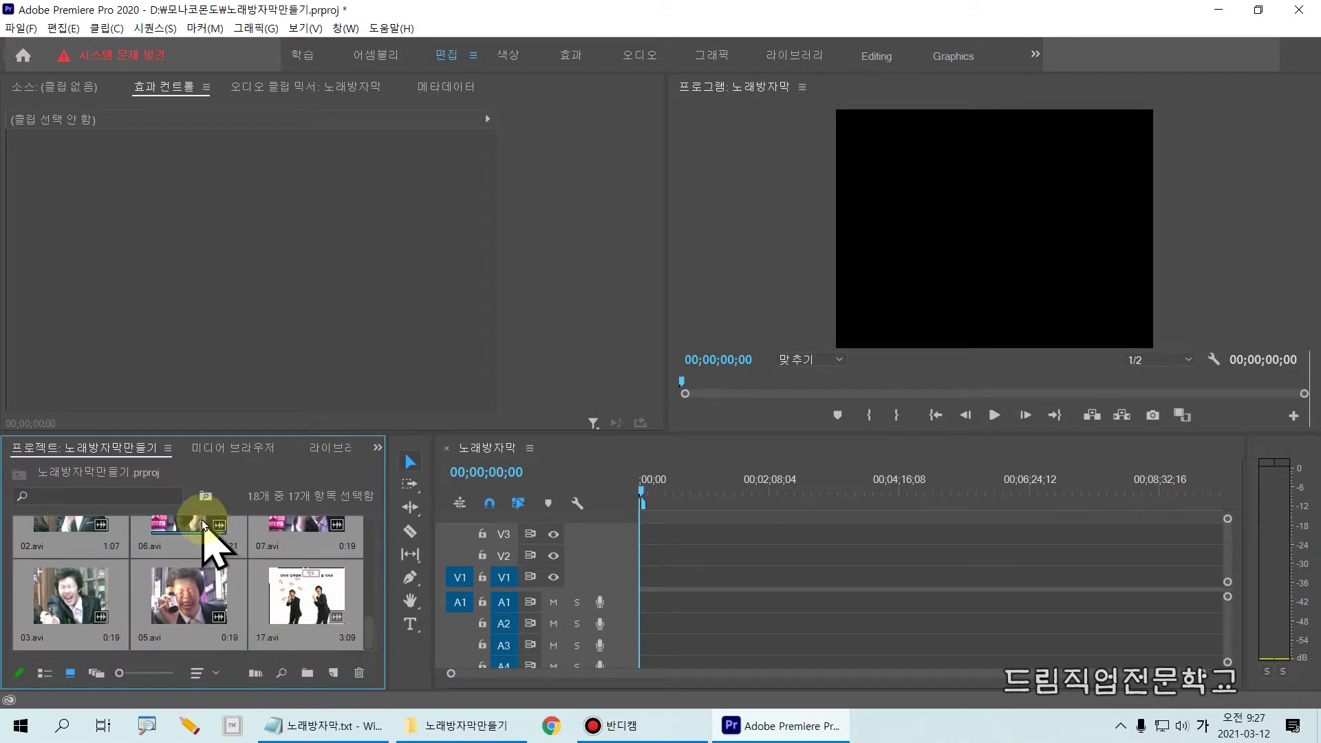
# Step: Drop the seventeen clips onto V1 at the sequence start, keeping the existing 640×480 settings
pyautogui.moveTo(176, 522); pyautogui.dragTo(647, 623)
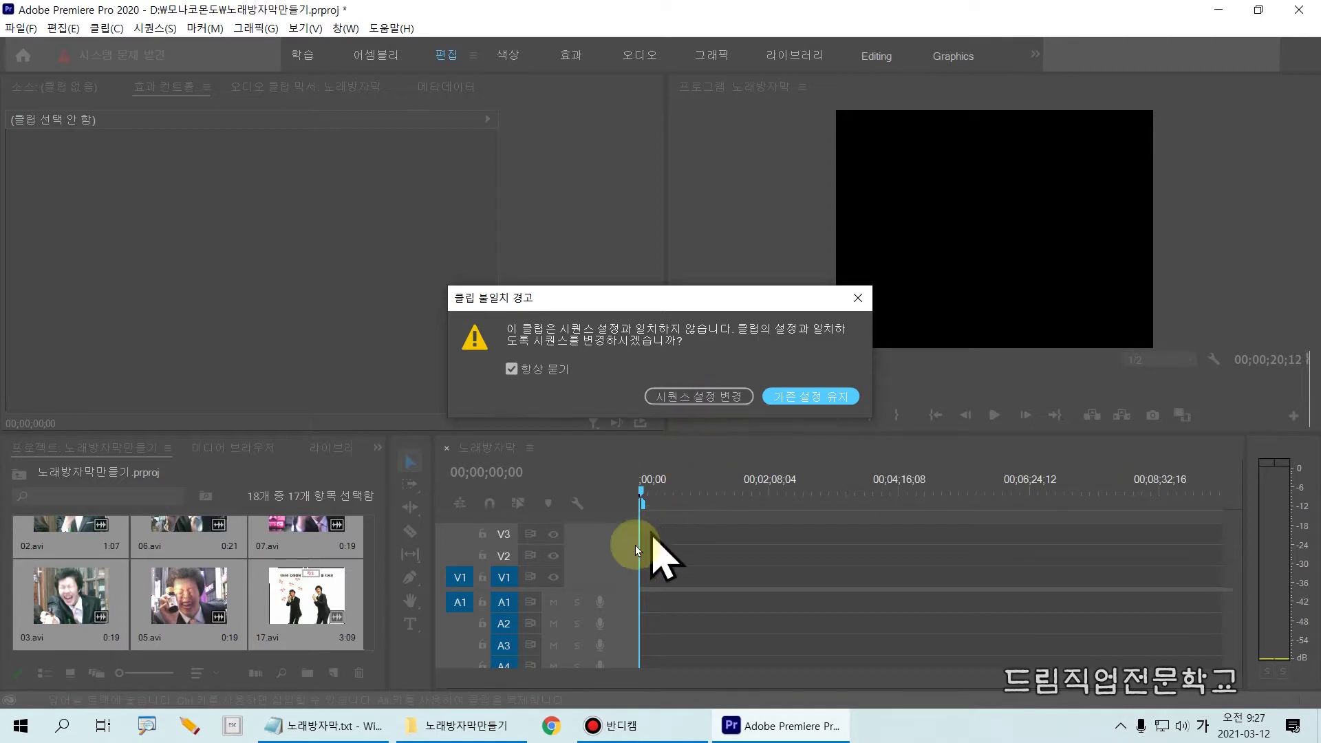
pyautogui.click(797, 393)
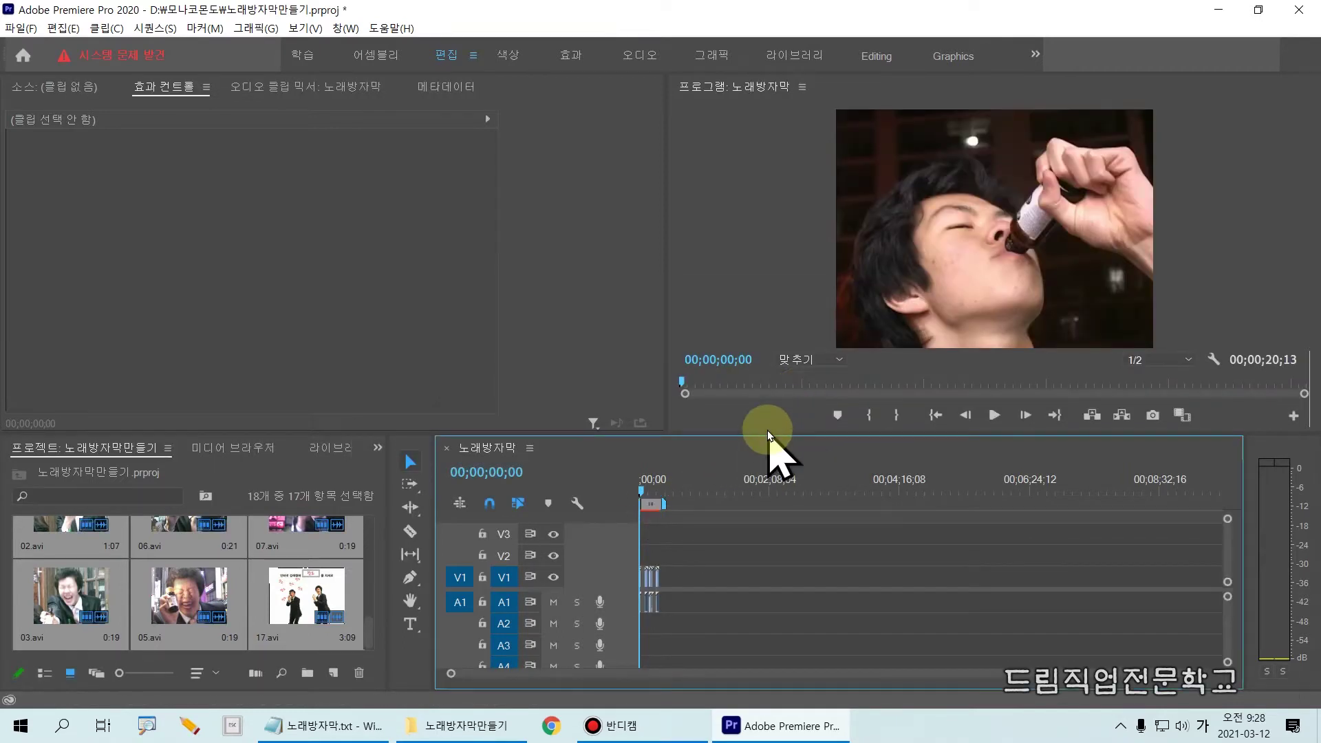
pyautogui.click(945, 221)
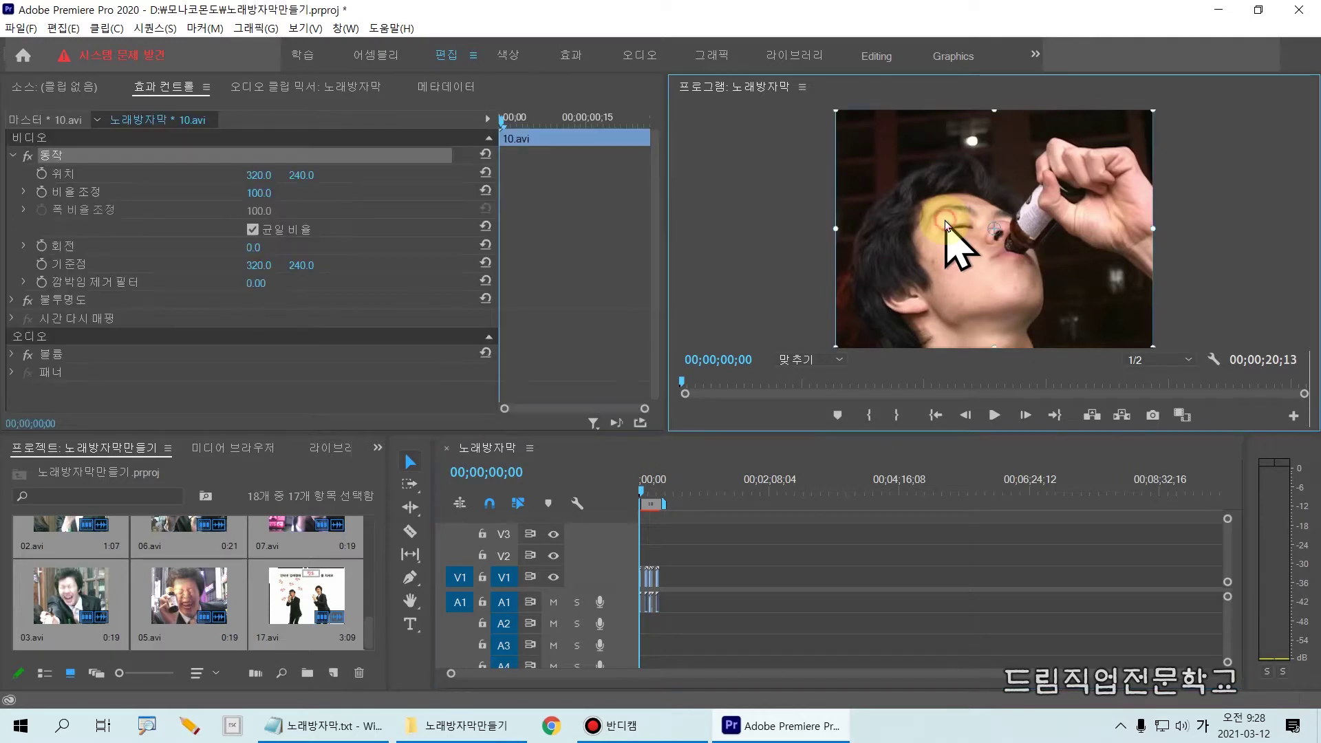
pyautogui.click(724, 261)
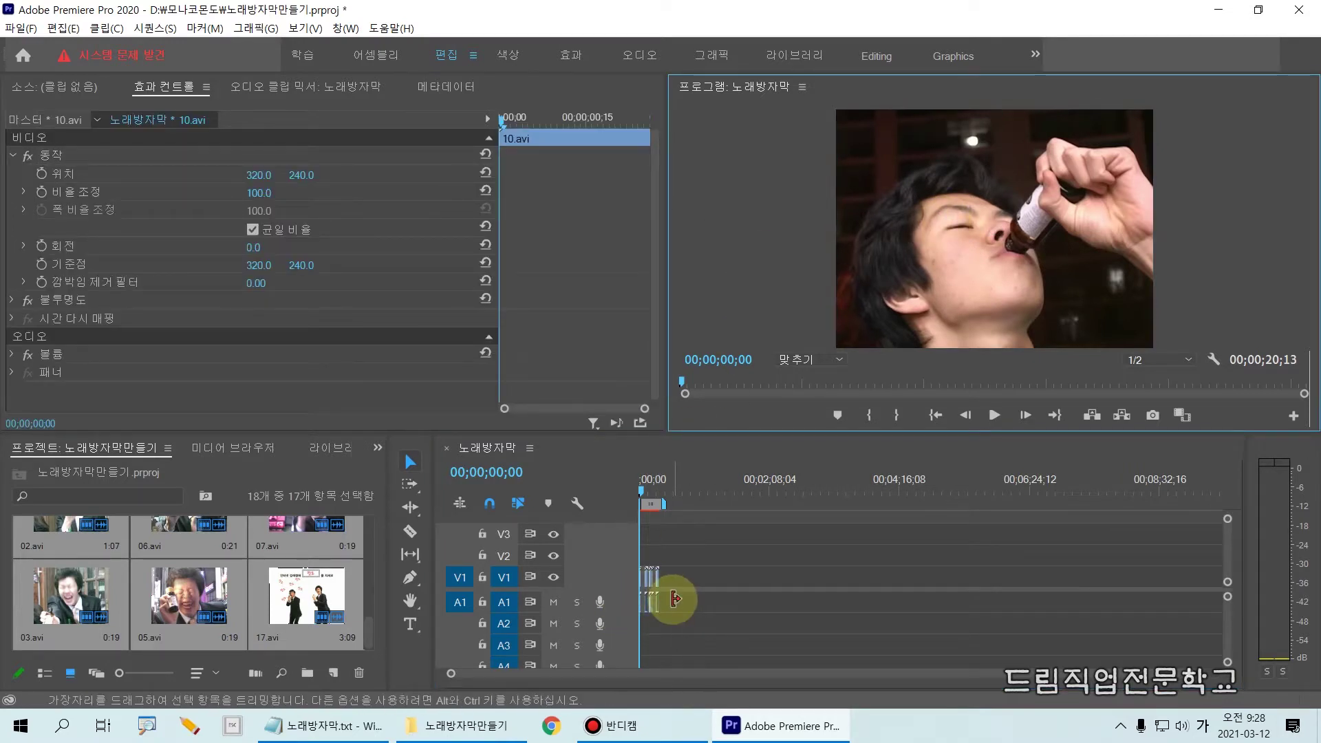
pyautogui.press('=')
pyautogui.press('=')
pyautogui.press('=')
pyautogui.click(707, 575)
pyautogui.press('=')
pyautogui.press('=')
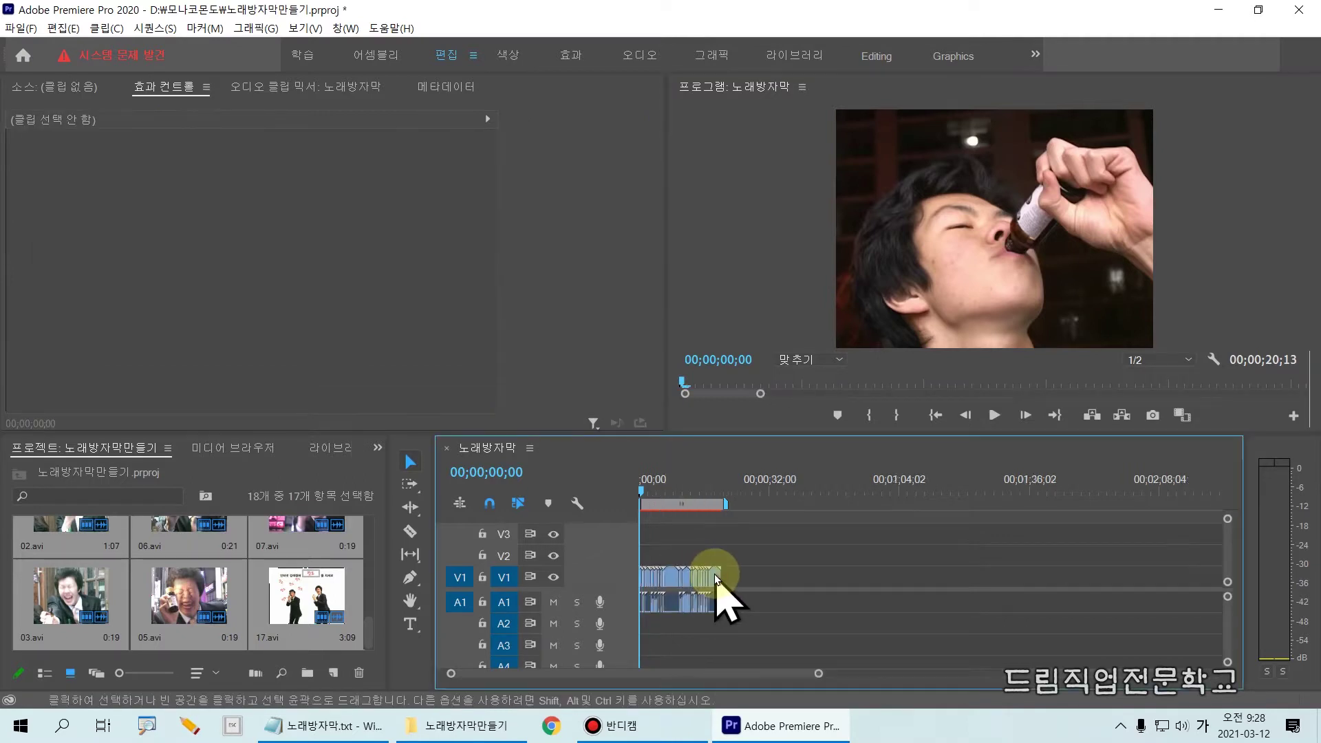
pyautogui.press('=')
pyautogui.press('=')
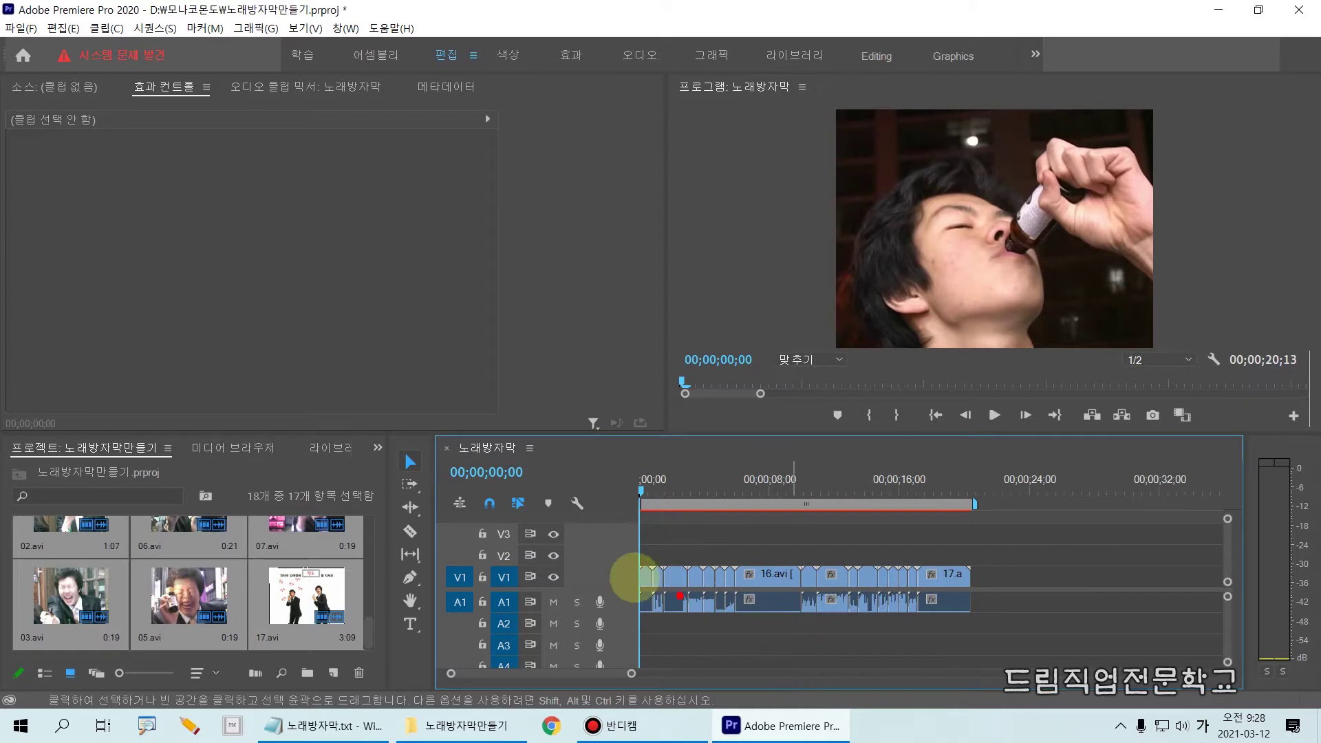
pyautogui.moveTo(626, 535)
pyautogui.mouseDown()
pyautogui.moveTo(917, 667)
pyautogui.moveTo(1017, 633)
pyautogui.moveTo(1021, 644)
pyautogui.mouseUp()
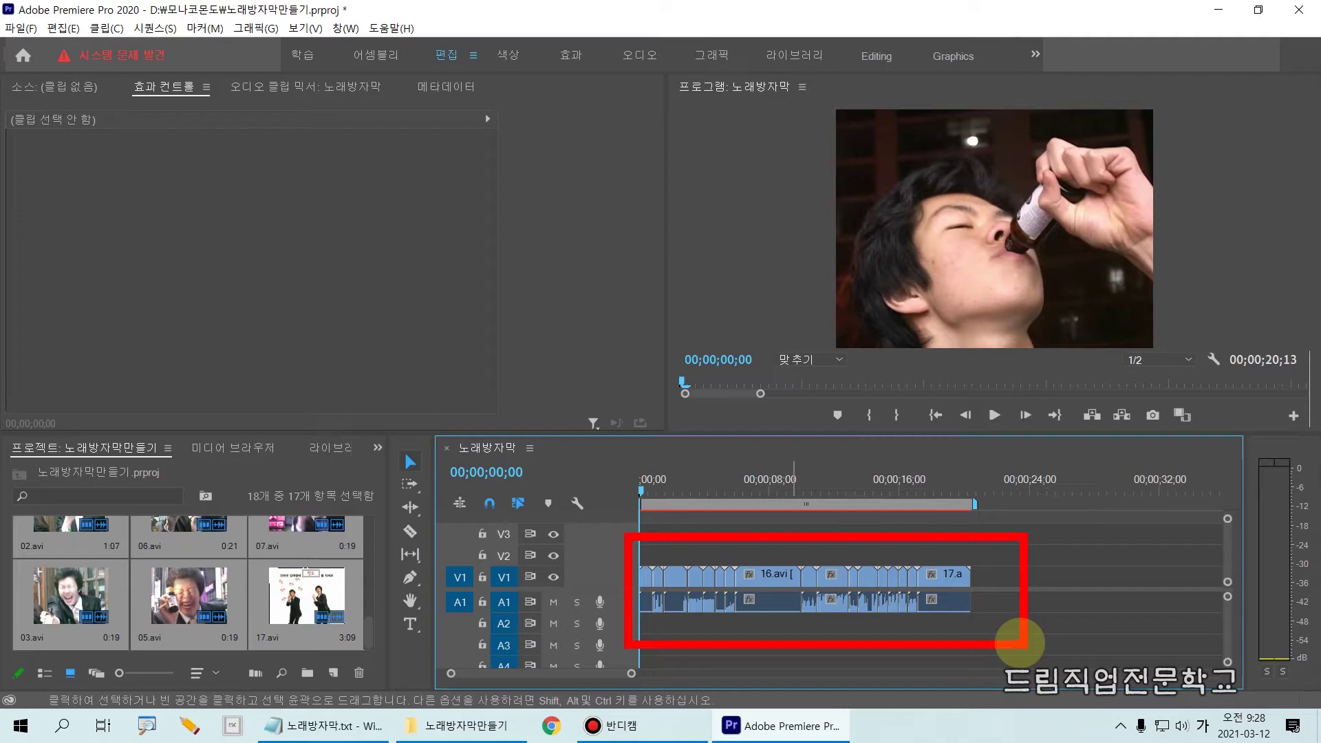
# Step: Import BGM.wav and lay it on audio track A2 from the sequence start
pyautogui.doubleClick(295, 653)
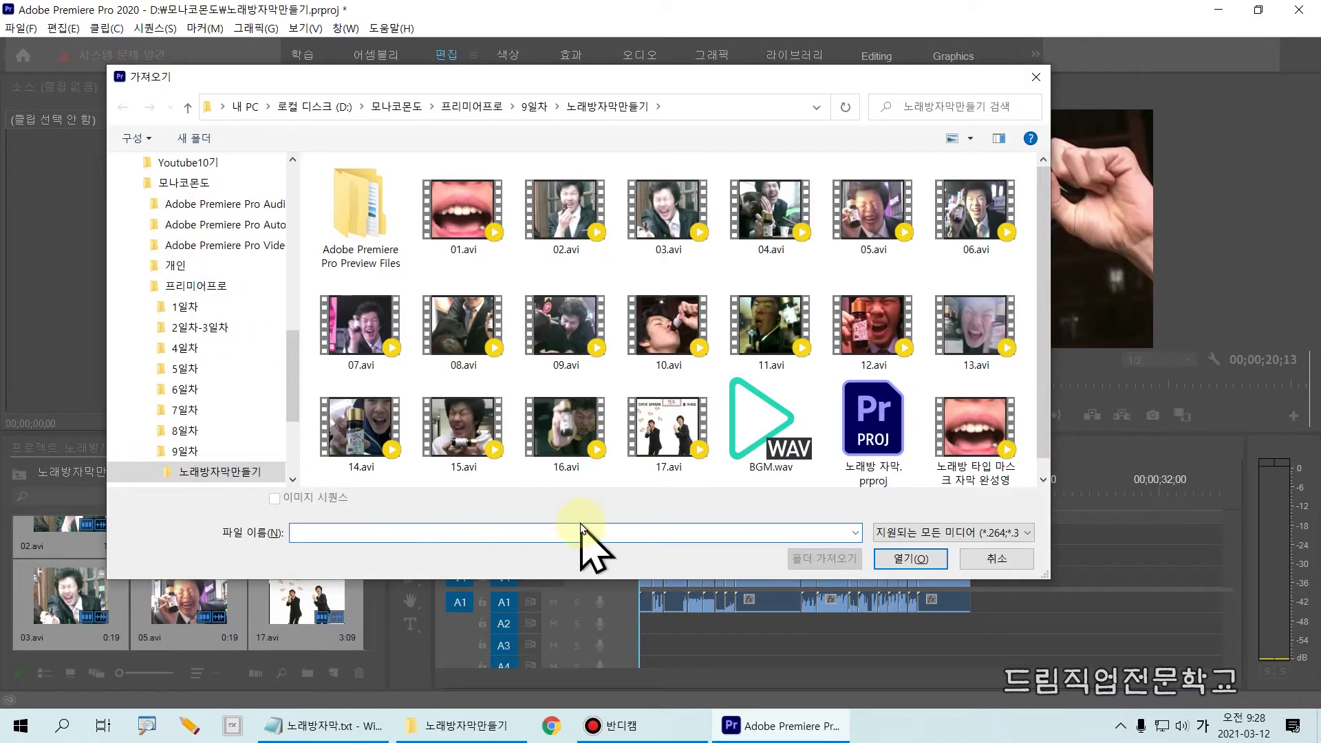
pyautogui.moveTo(699, 364); pyautogui.dragTo(834, 489)
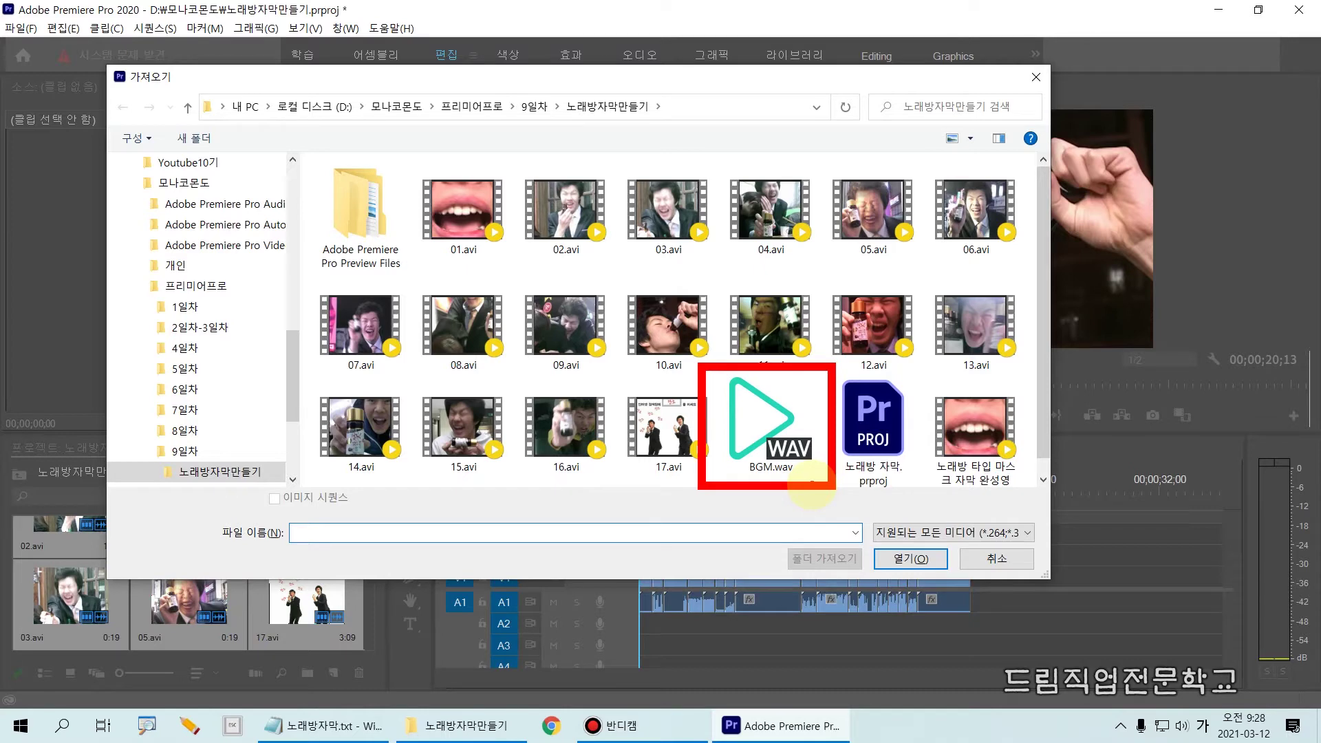
pyautogui.click(762, 444)
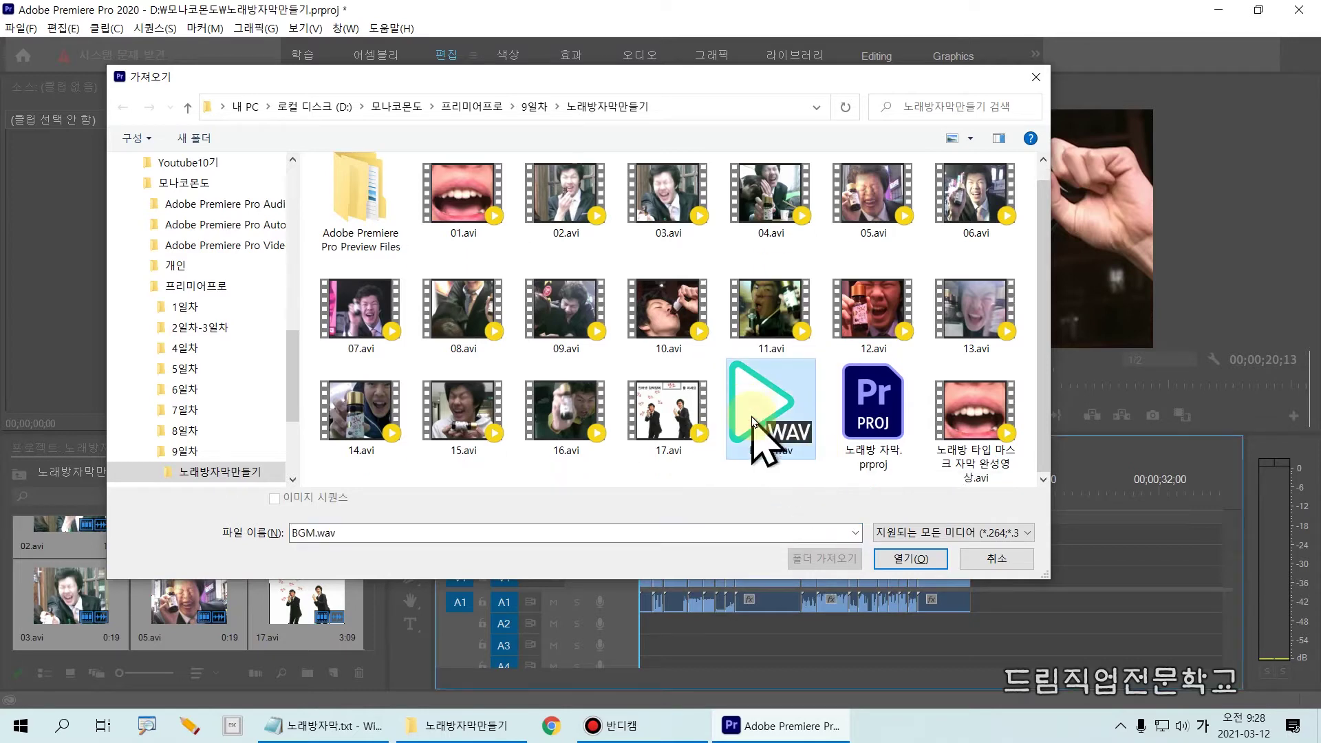
pyautogui.click(906, 560)
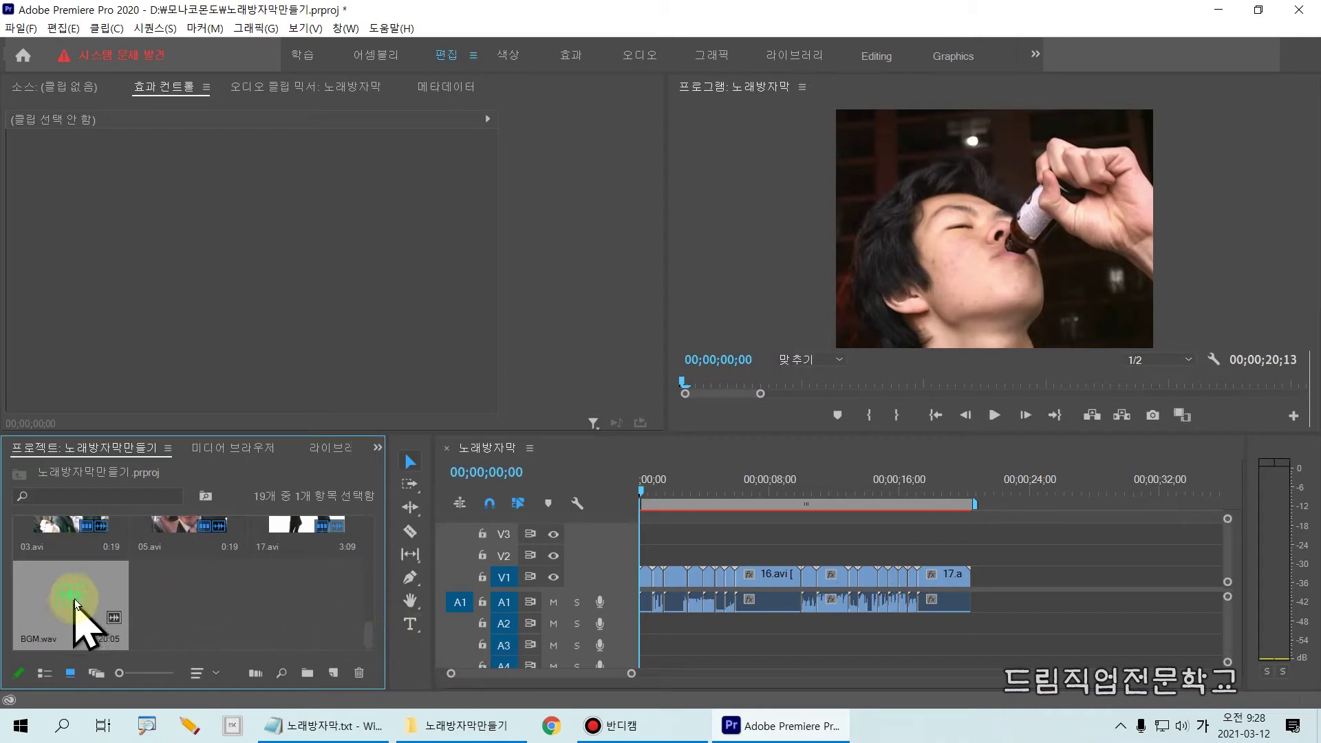
pyautogui.moveTo(76, 596); pyautogui.dragTo(636, 625)
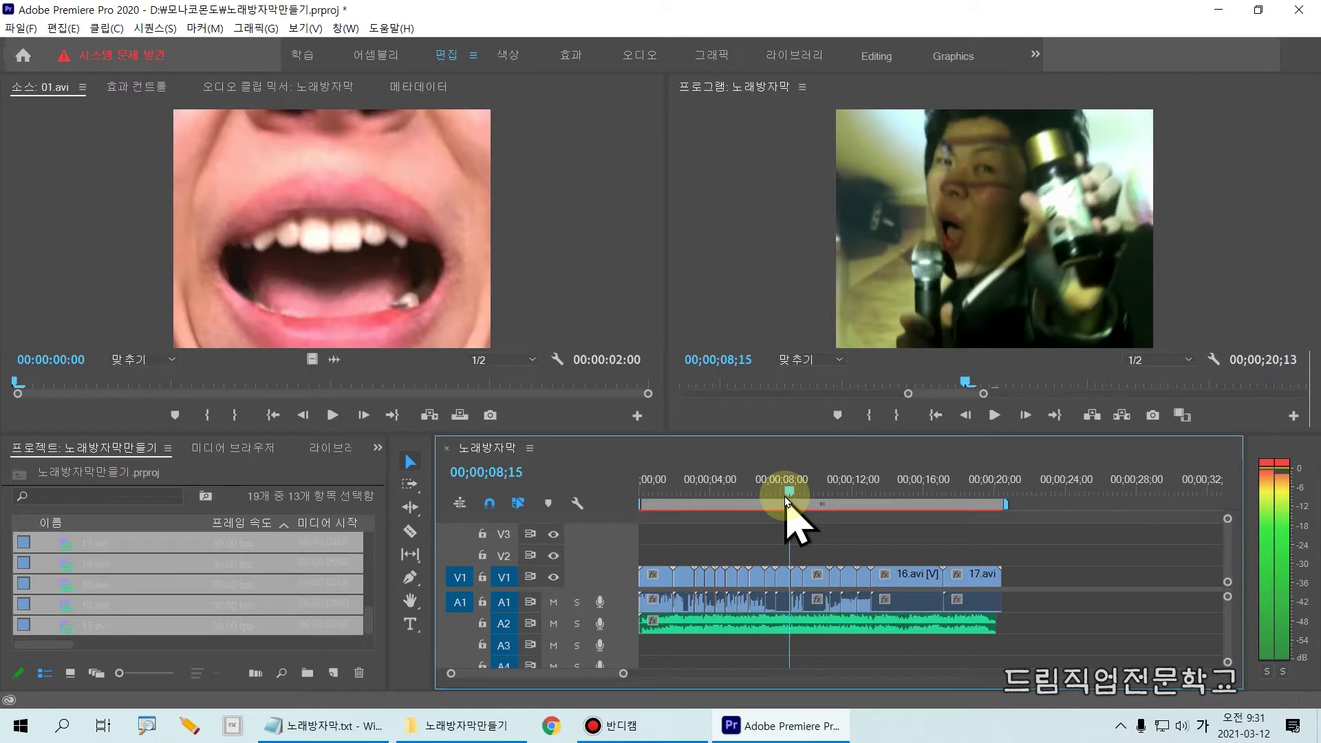
pyautogui.moveTo(785, 496); pyautogui.dragTo(784, 497)
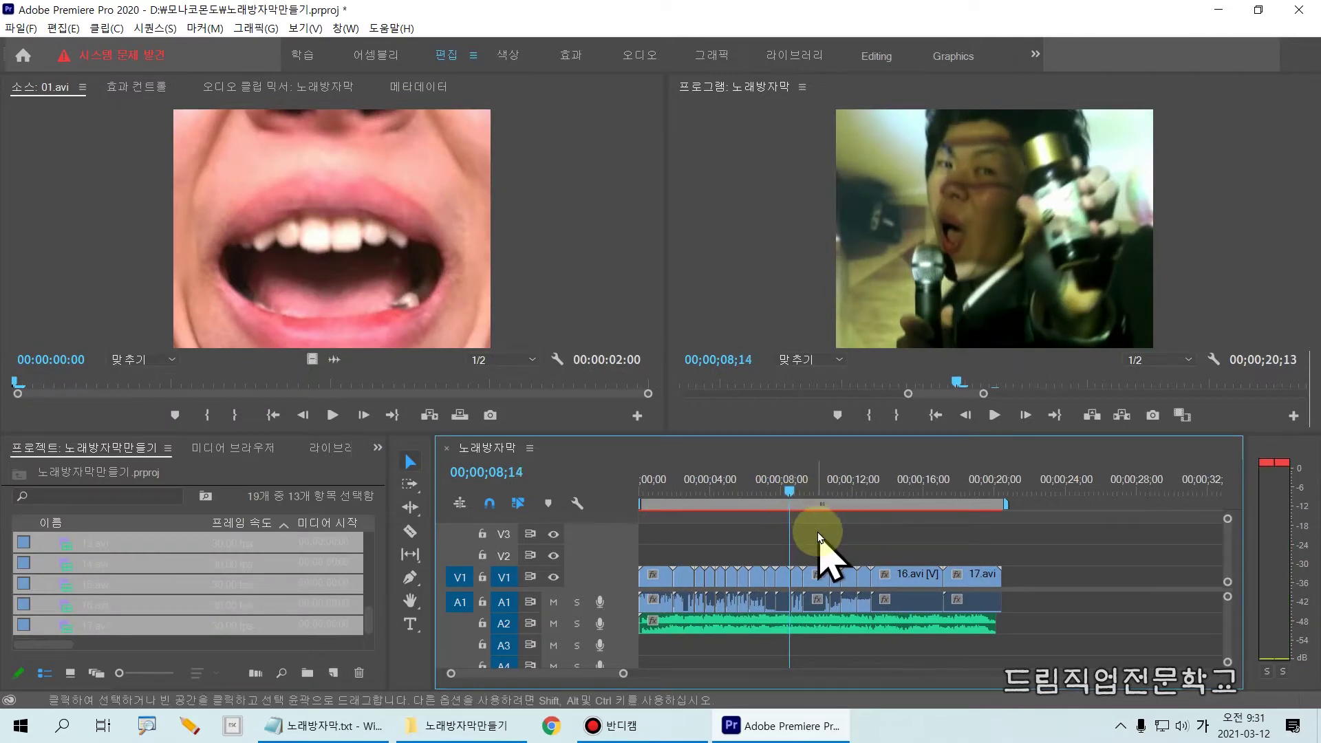
# Step: Scrub to about 8;18 and play the sequence with its music to check it
pyautogui.press('=')
pyautogui.press('=')
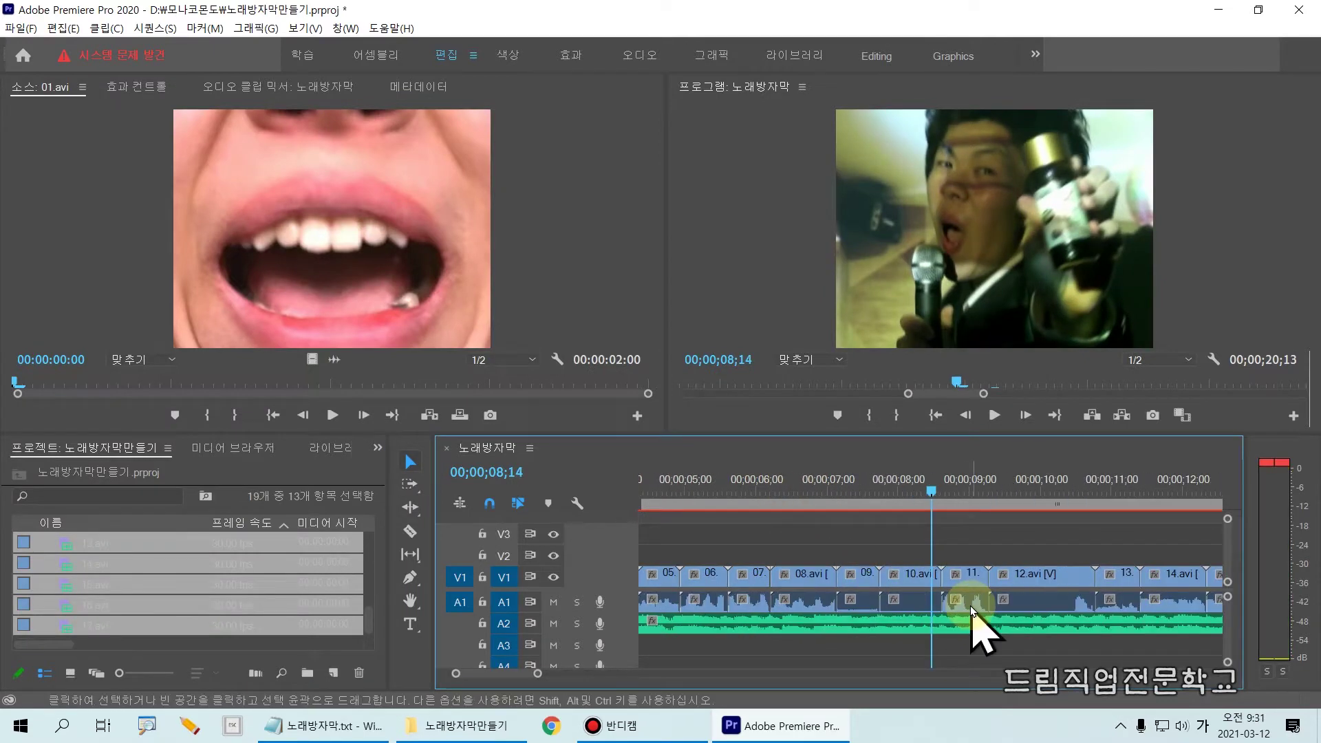
pyautogui.click(929, 486)
pyautogui.moveTo(931, 487); pyautogui.dragTo(944, 492)
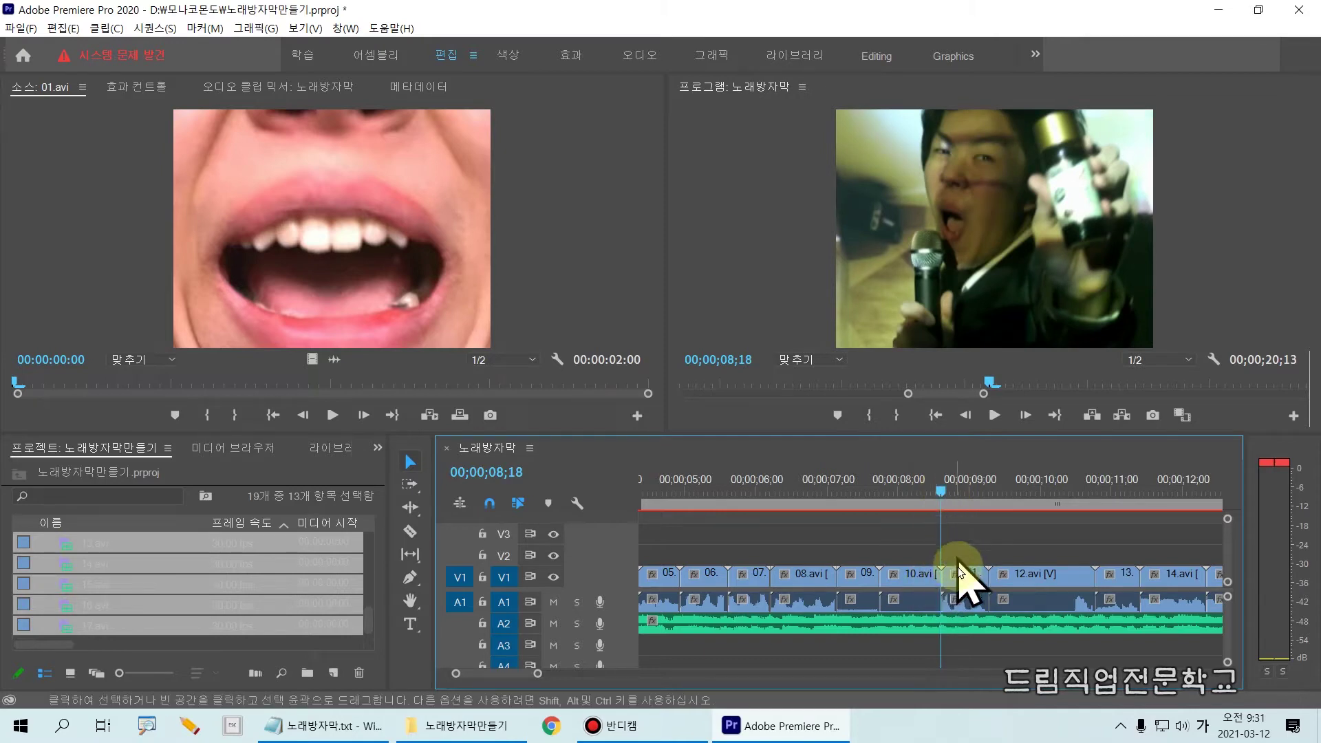
pyautogui.moveTo(614, 548); pyautogui.dragTo(938, 634)
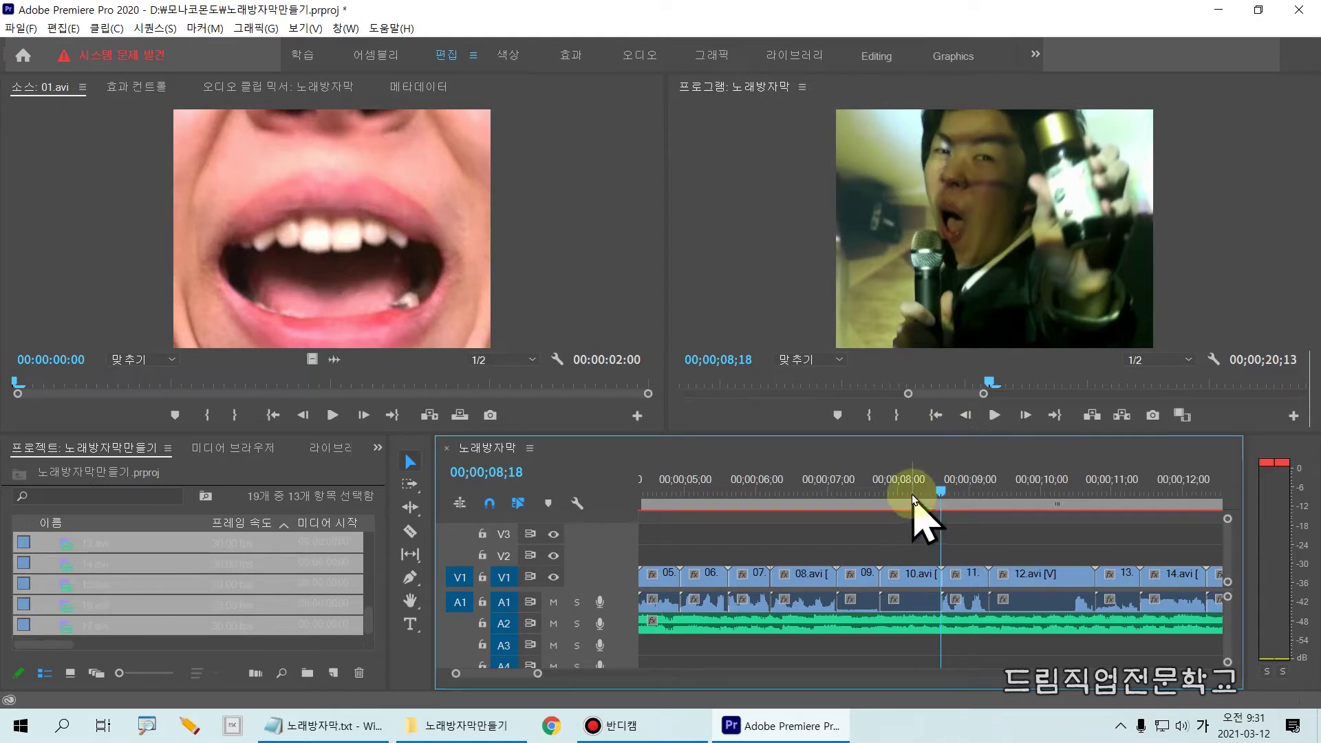
pyautogui.press('space')
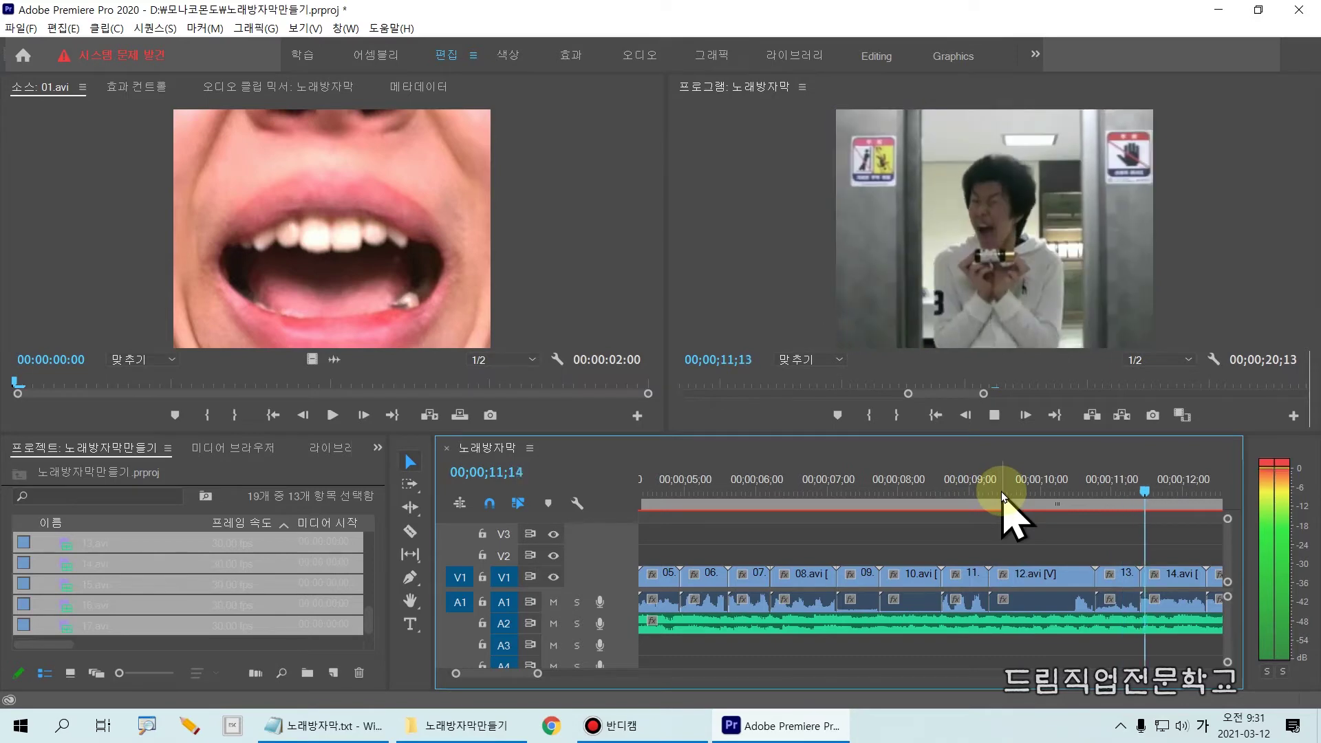
pyautogui.press('space')
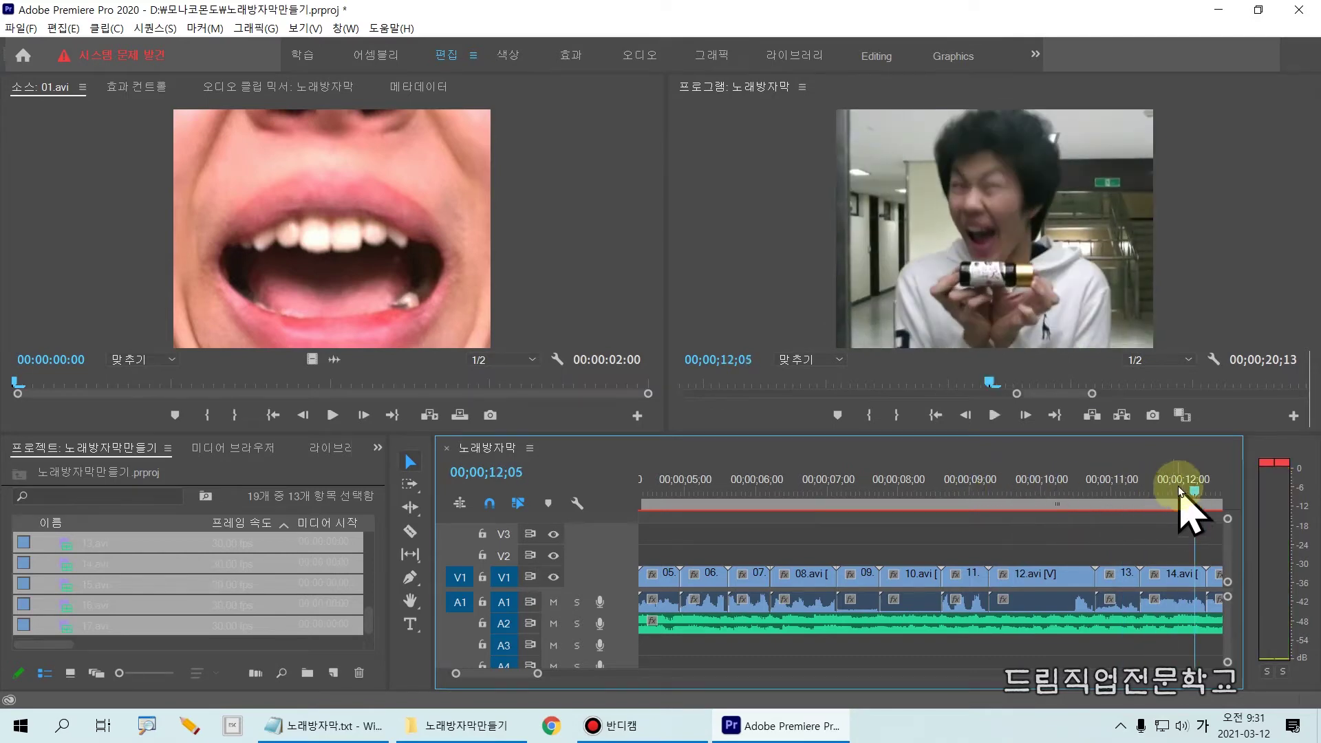
pyautogui.press('space')
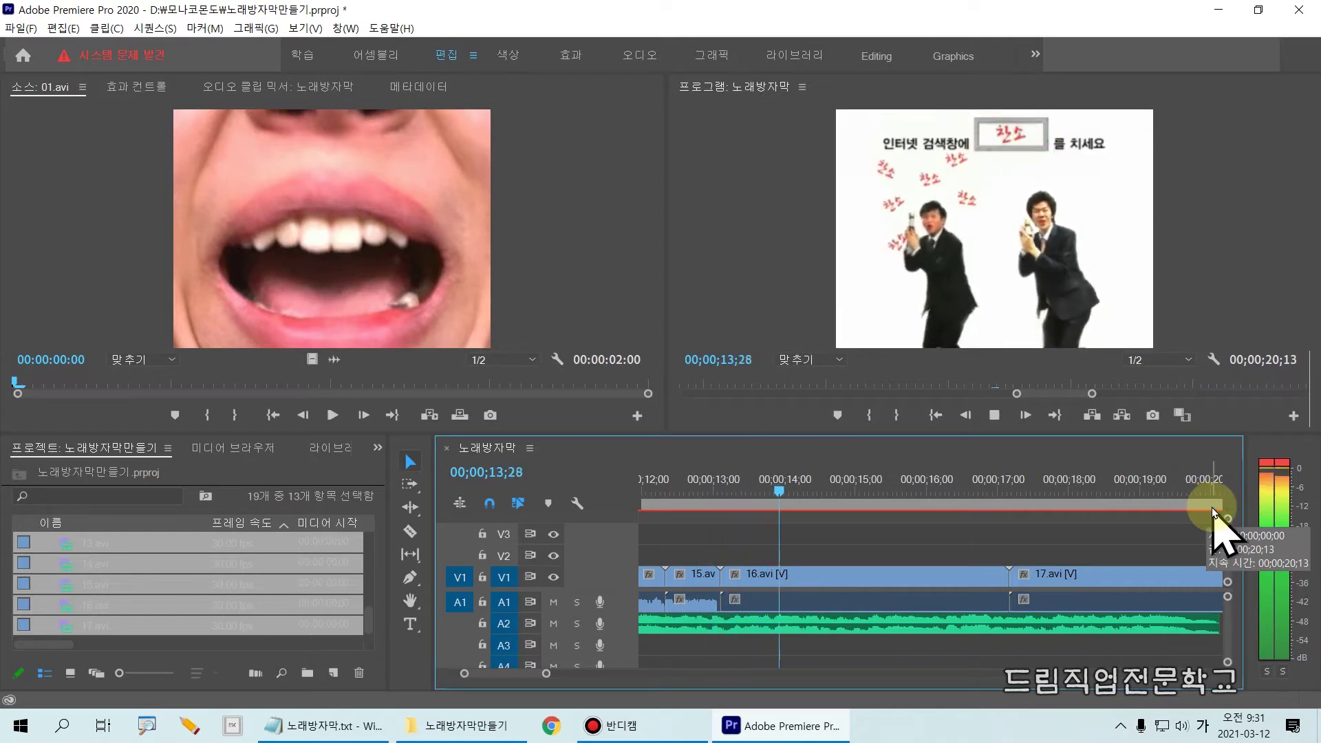
pyautogui.press('space')
pyautogui.press('space')
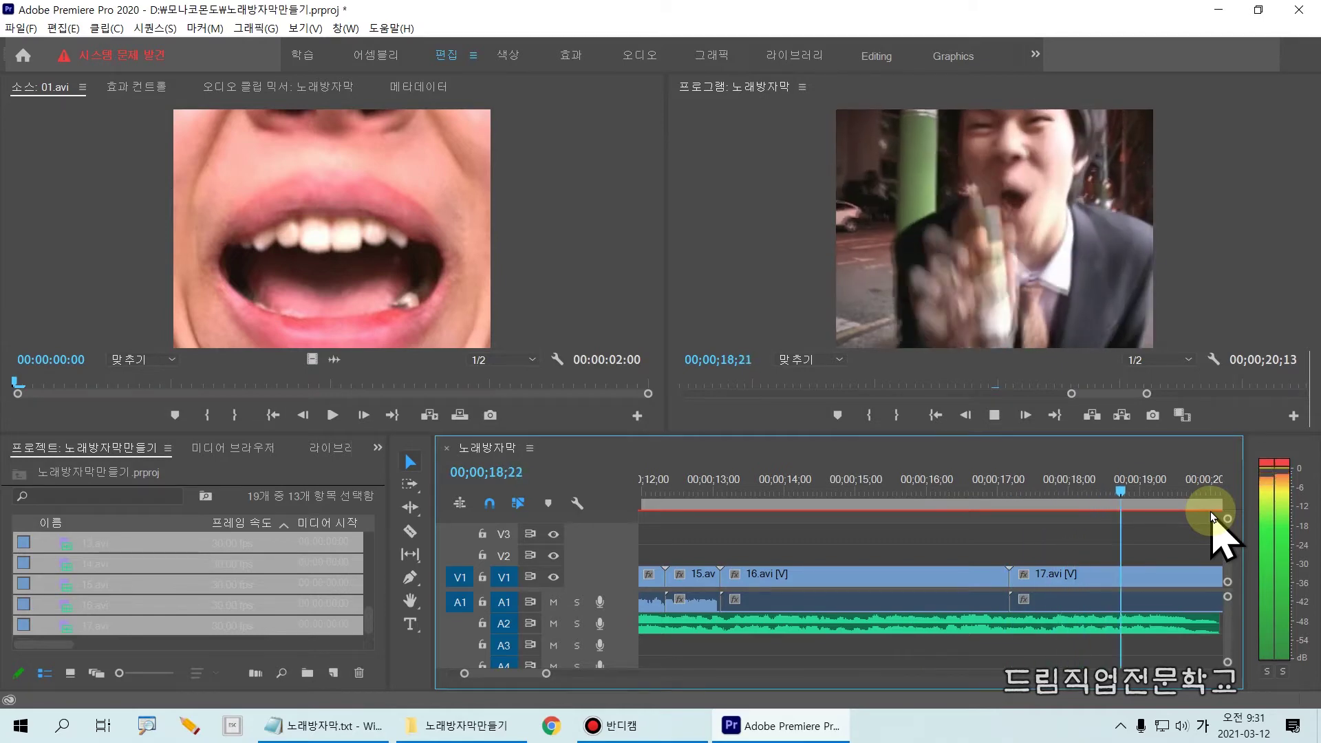
pyautogui.press('space')
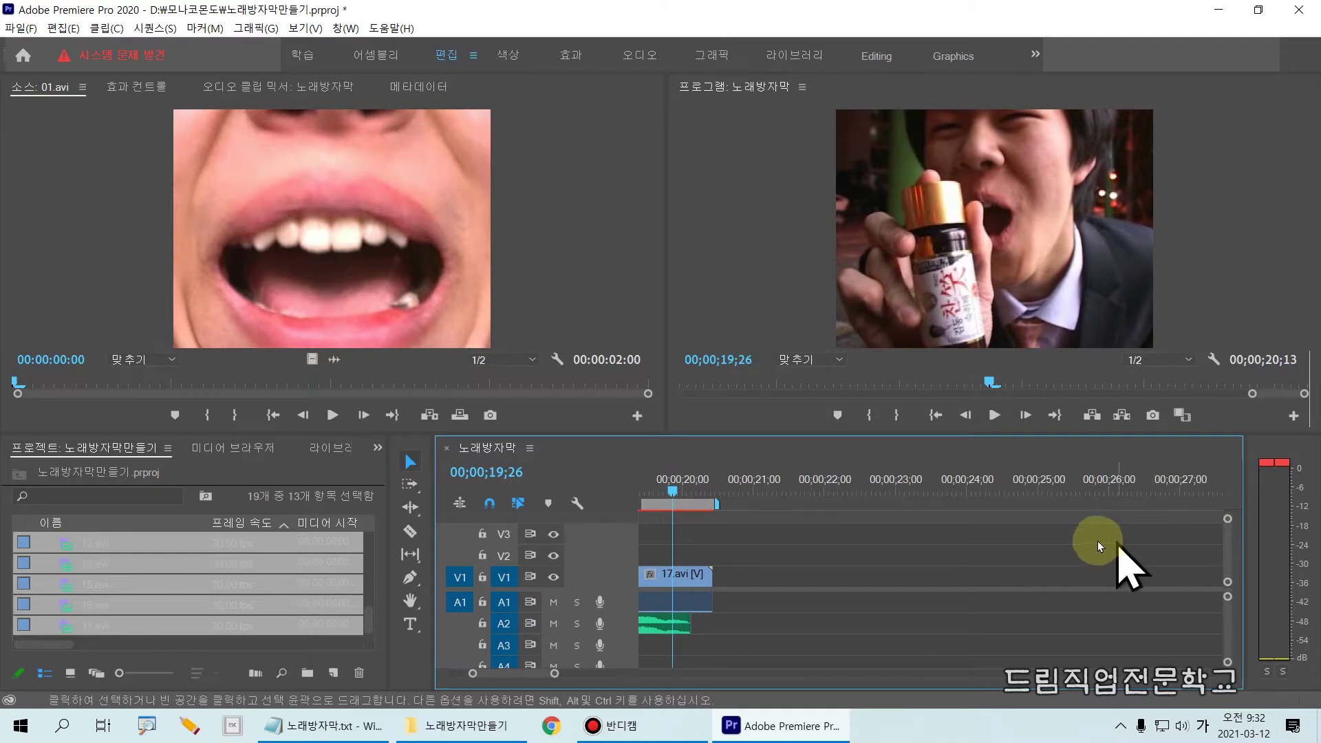
# Step: Check the end of the last clip near 20 seconds, then return the playhead to the start
pyautogui.click(689, 493)
pyautogui.moveTo(696, 493); pyautogui.dragTo(646, 490)
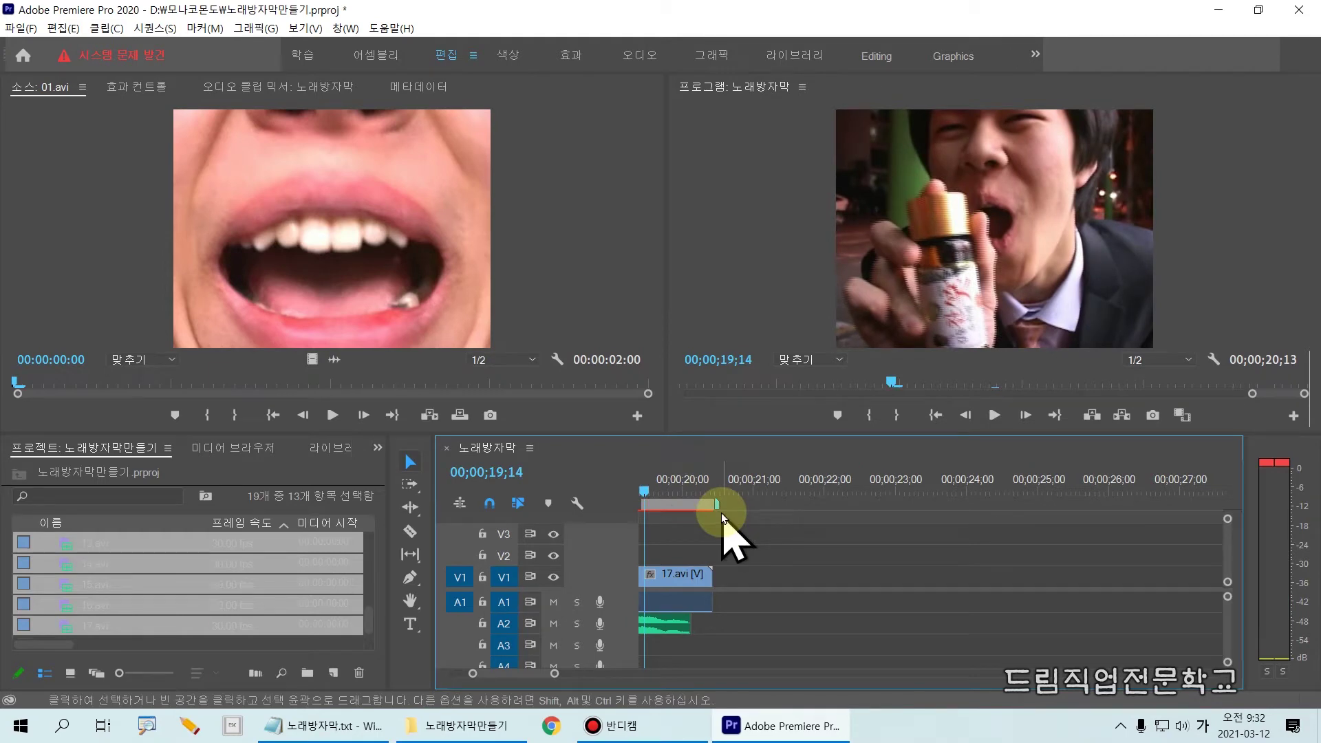
pyautogui.press('Home')
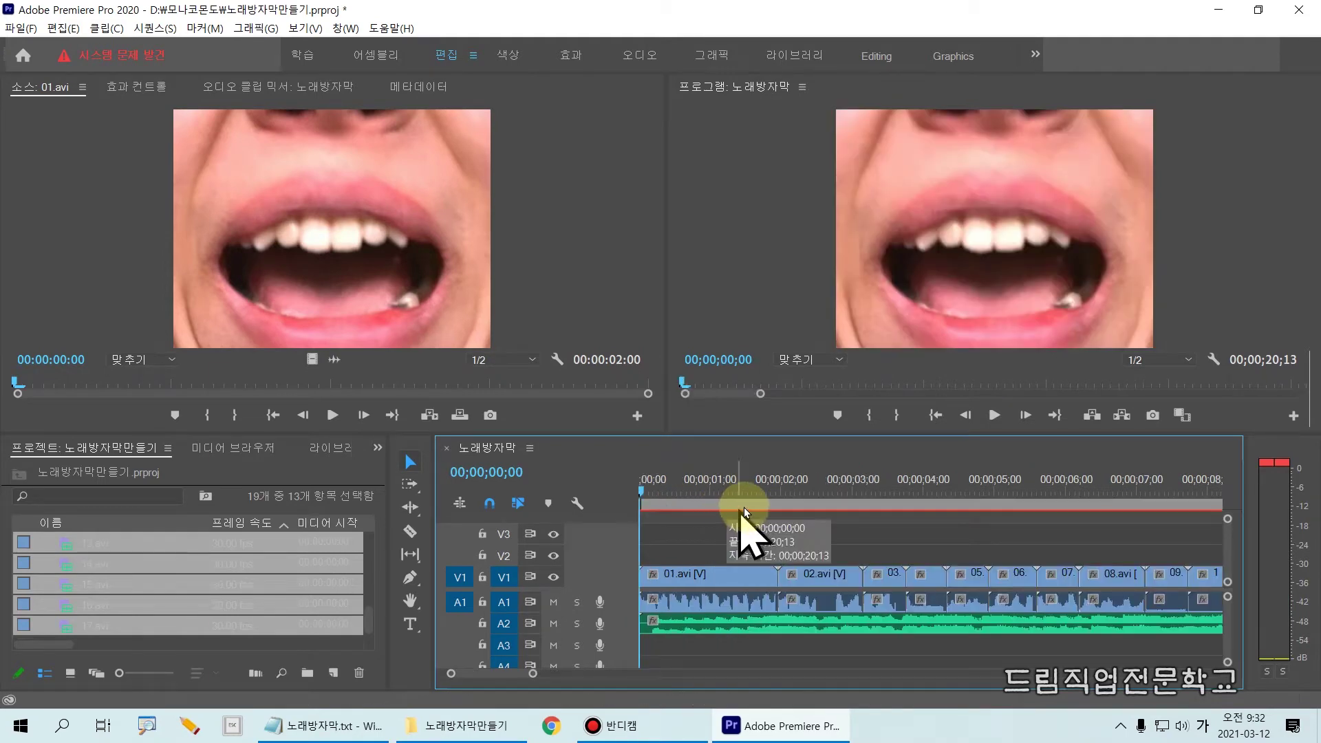
pyautogui.press('-')
pyautogui.press('-')
pyautogui.press('-')
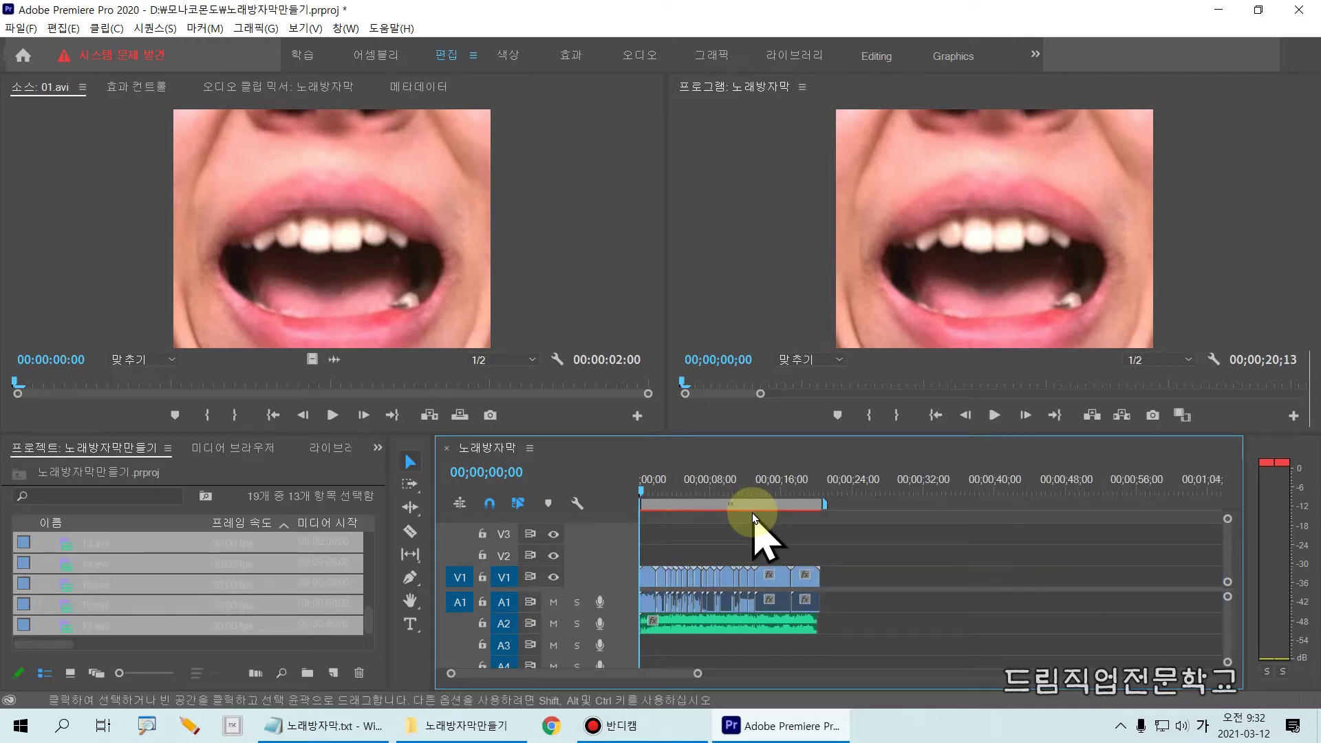
pyautogui.press('=')
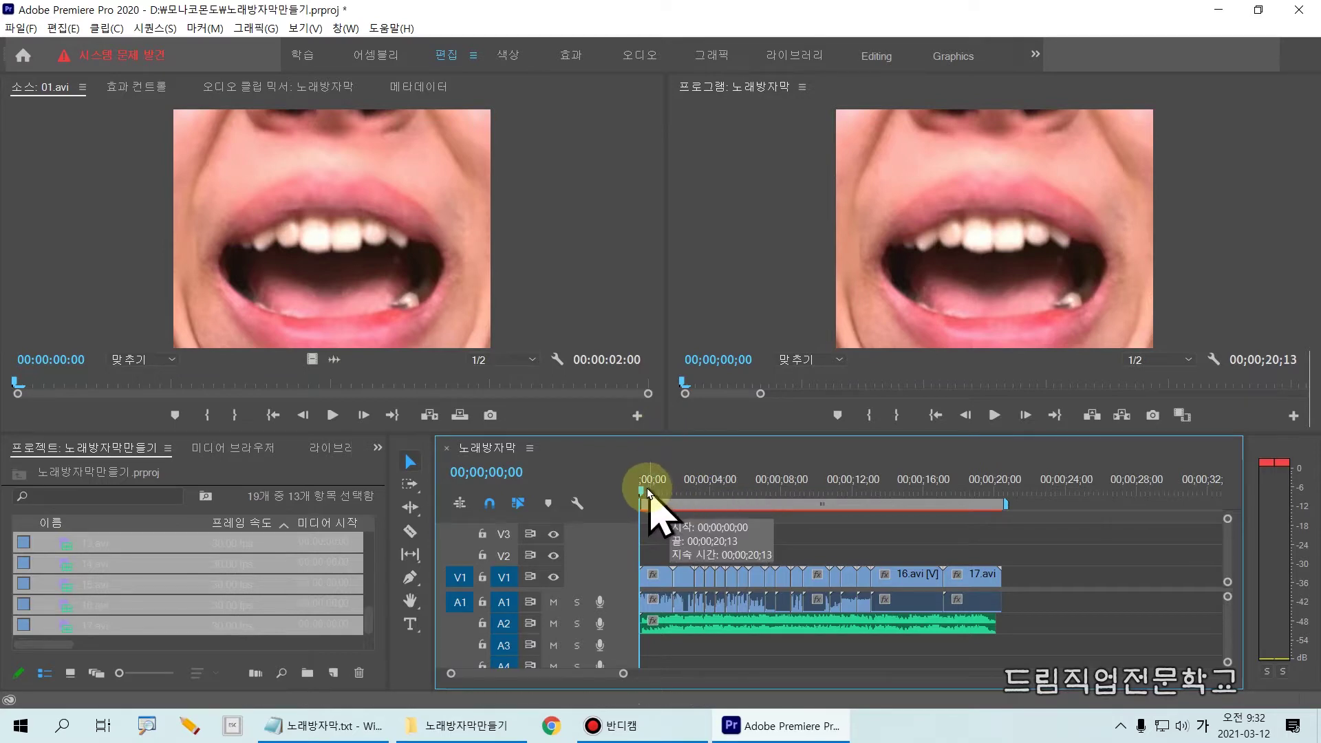
pyautogui.click(284, 645)
pyautogui.click(286, 644)
pyautogui.click(287, 644)
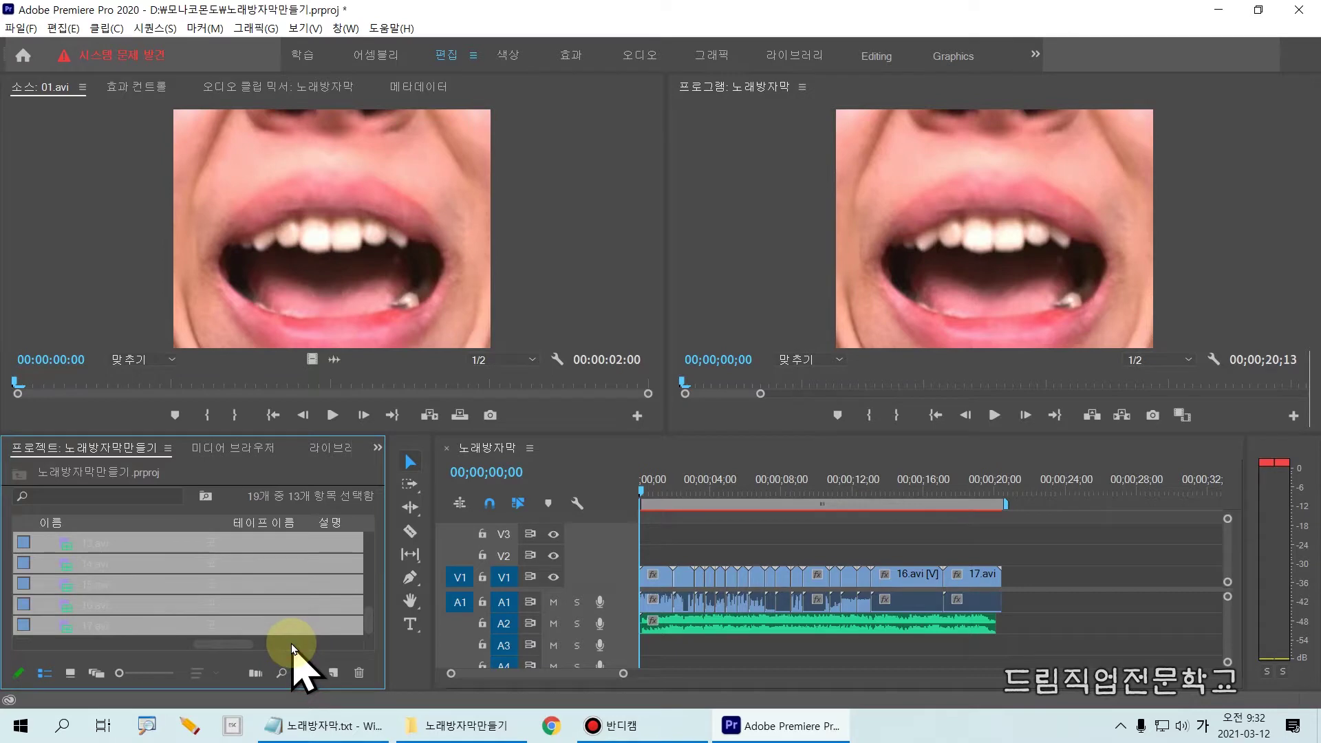
pyautogui.click(21, 28)
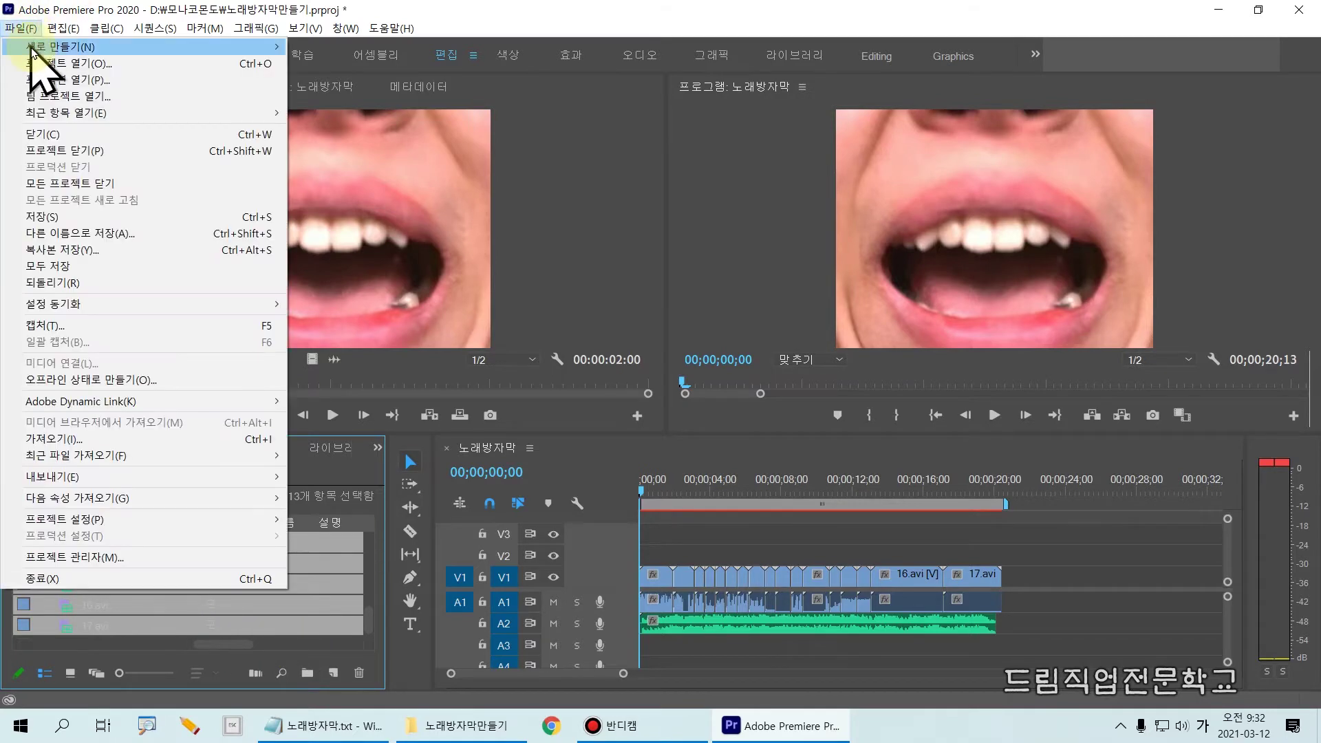
# Step: Start a new legacy title and select its default name
pyautogui.moveTo(31, 48)
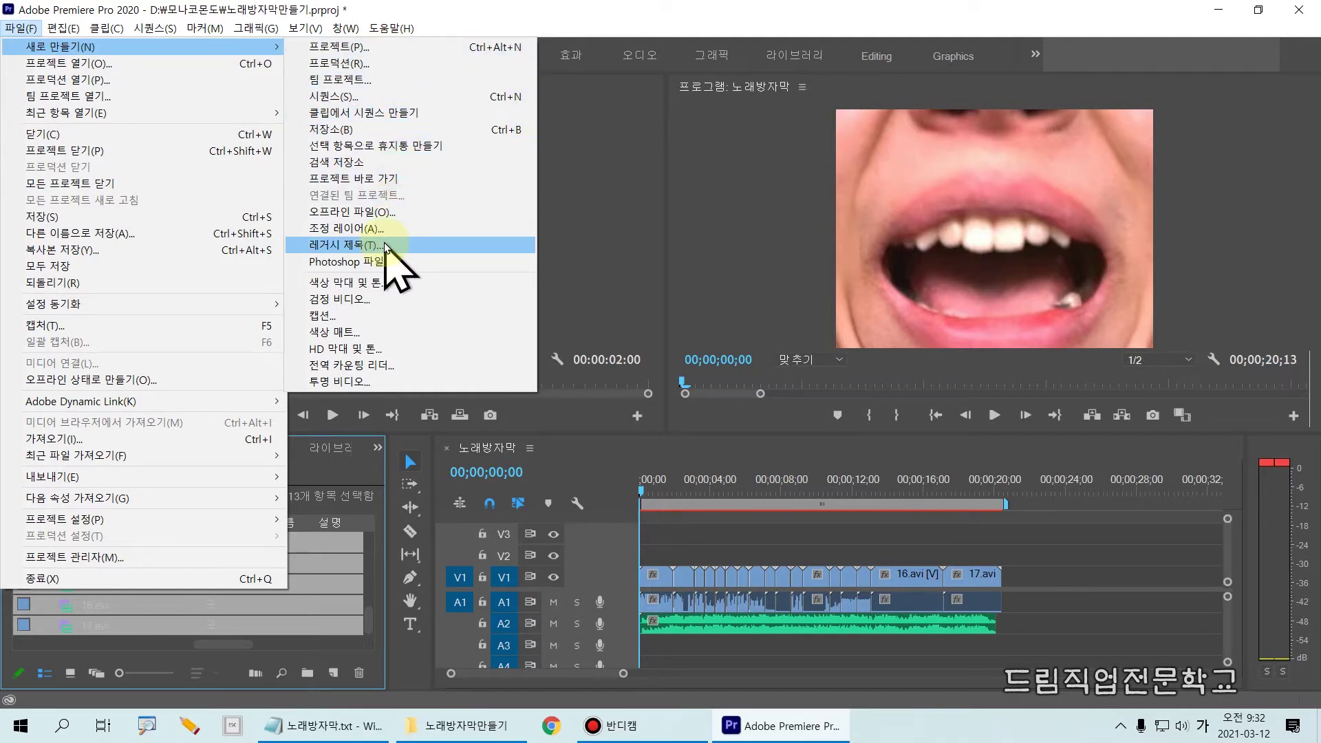
pyautogui.click(340, 245)
pyautogui.moveTo(550, 258); pyautogui.dragTo(511, 143)
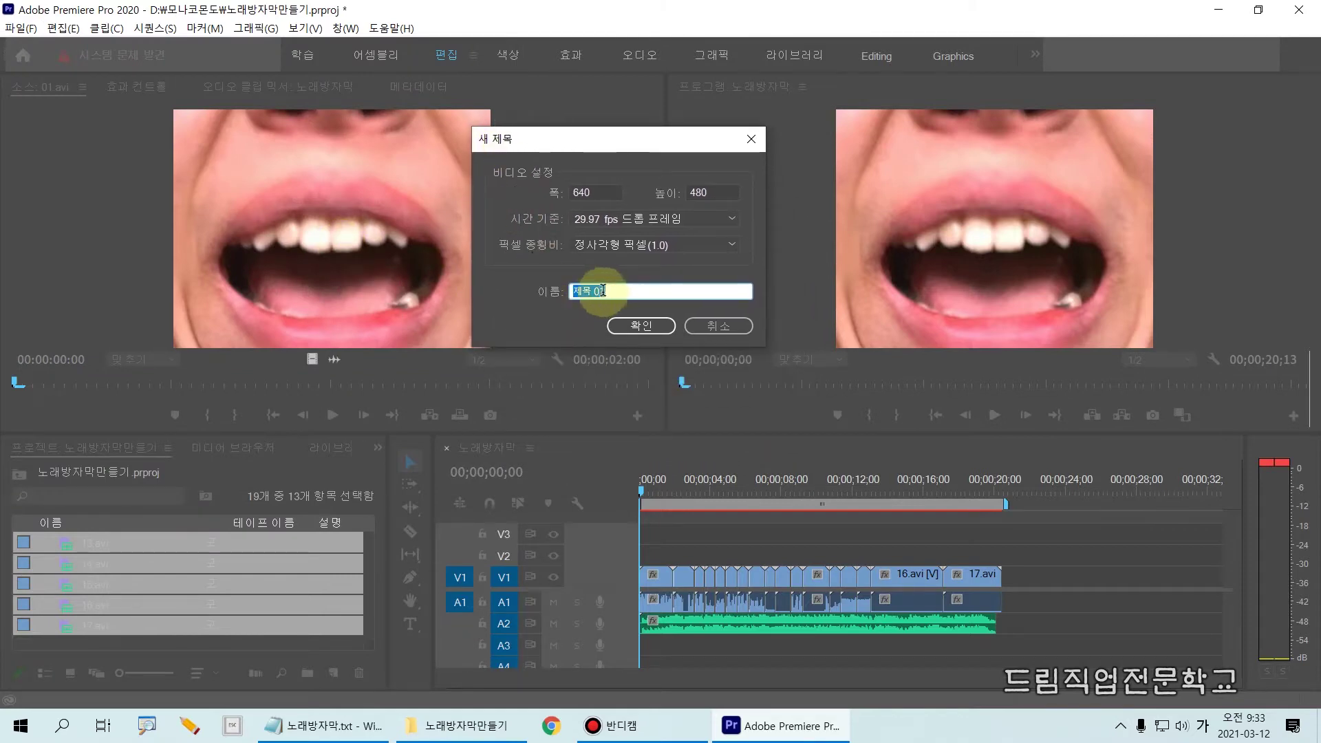
pyautogui.moveTo(622, 290); pyautogui.dragTo(535, 299)
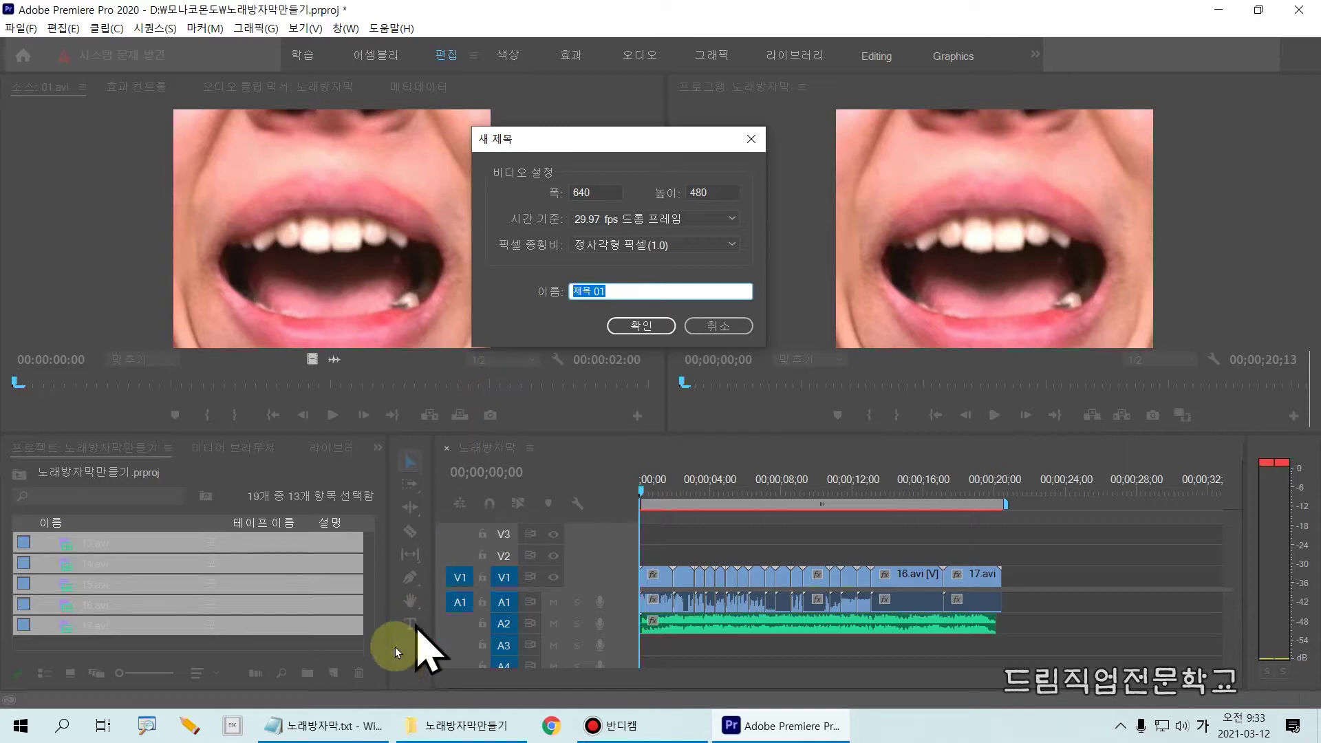
# Step: Review the lyric lines in Notepad, then name the title 자막1 and confirm it
pyautogui.click(323, 726)
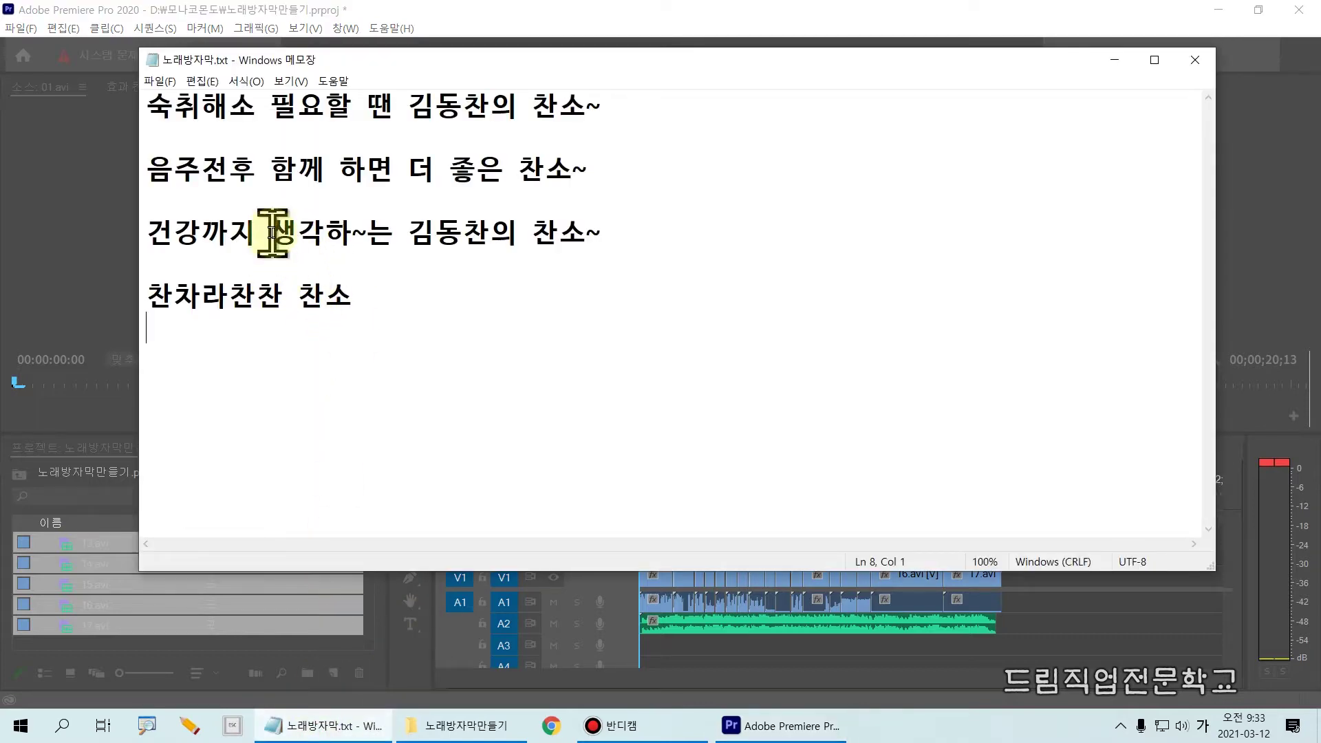
pyautogui.moveTo(264, 109); pyautogui.dragTo(394, 104)
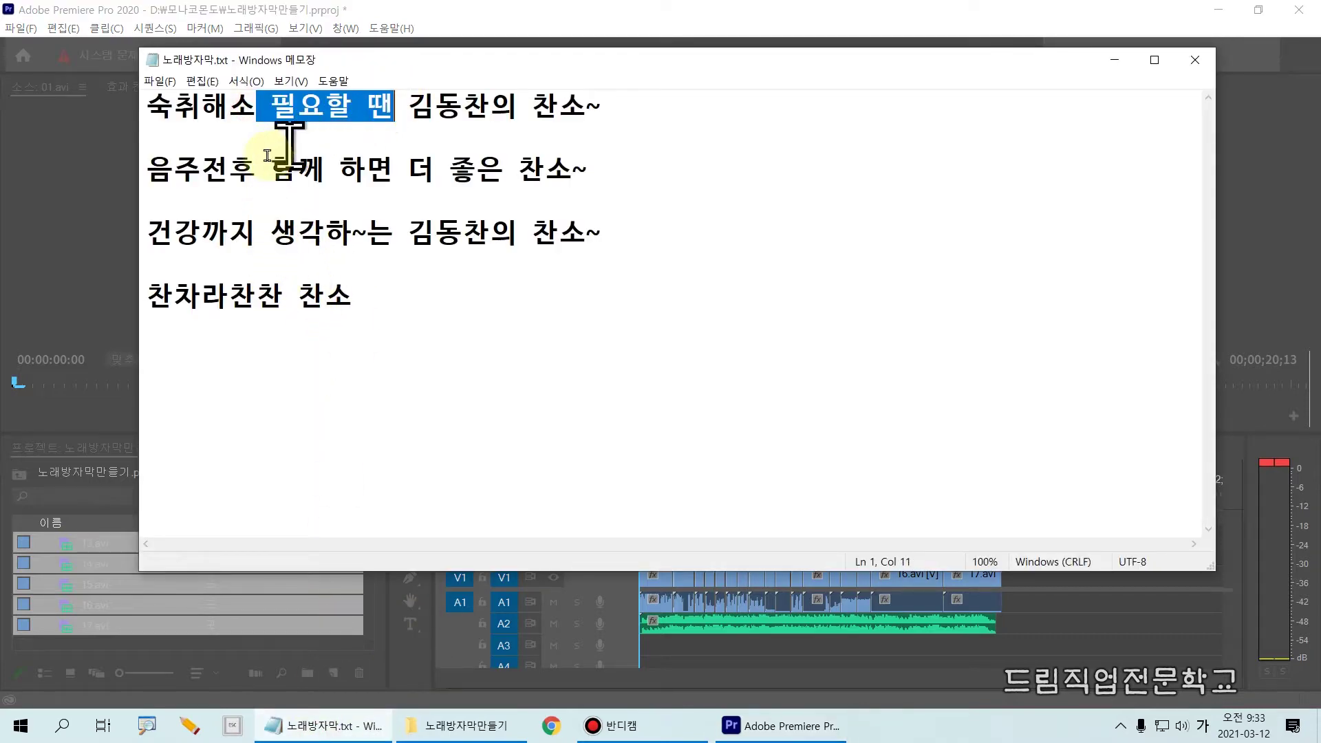
pyautogui.moveTo(260, 169); pyautogui.dragTo(363, 165)
pyautogui.click(302, 237)
pyautogui.moveTo(303, 237); pyautogui.dragTo(441, 235)
pyautogui.moveTo(297, 298); pyautogui.dragTo(407, 295)
pyautogui.click(443, 363)
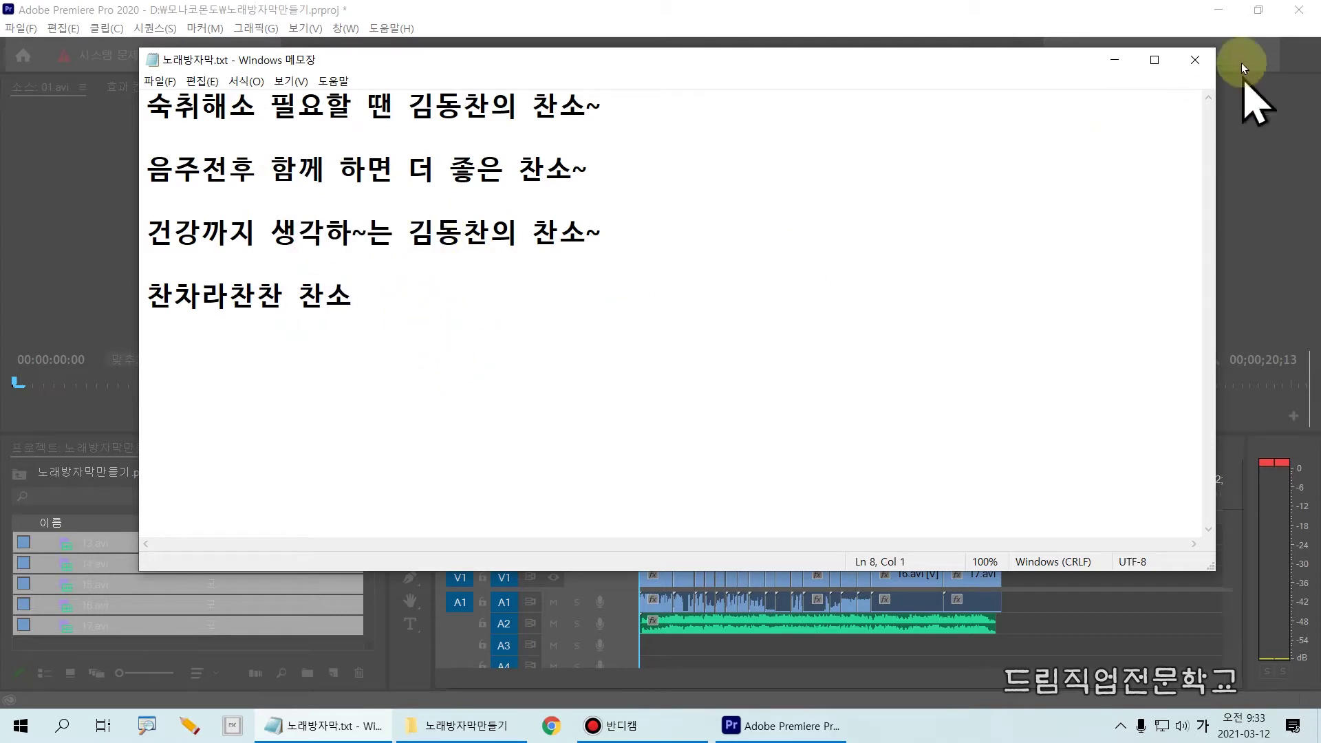
pyautogui.click(1114, 60)
pyautogui.write('자마')
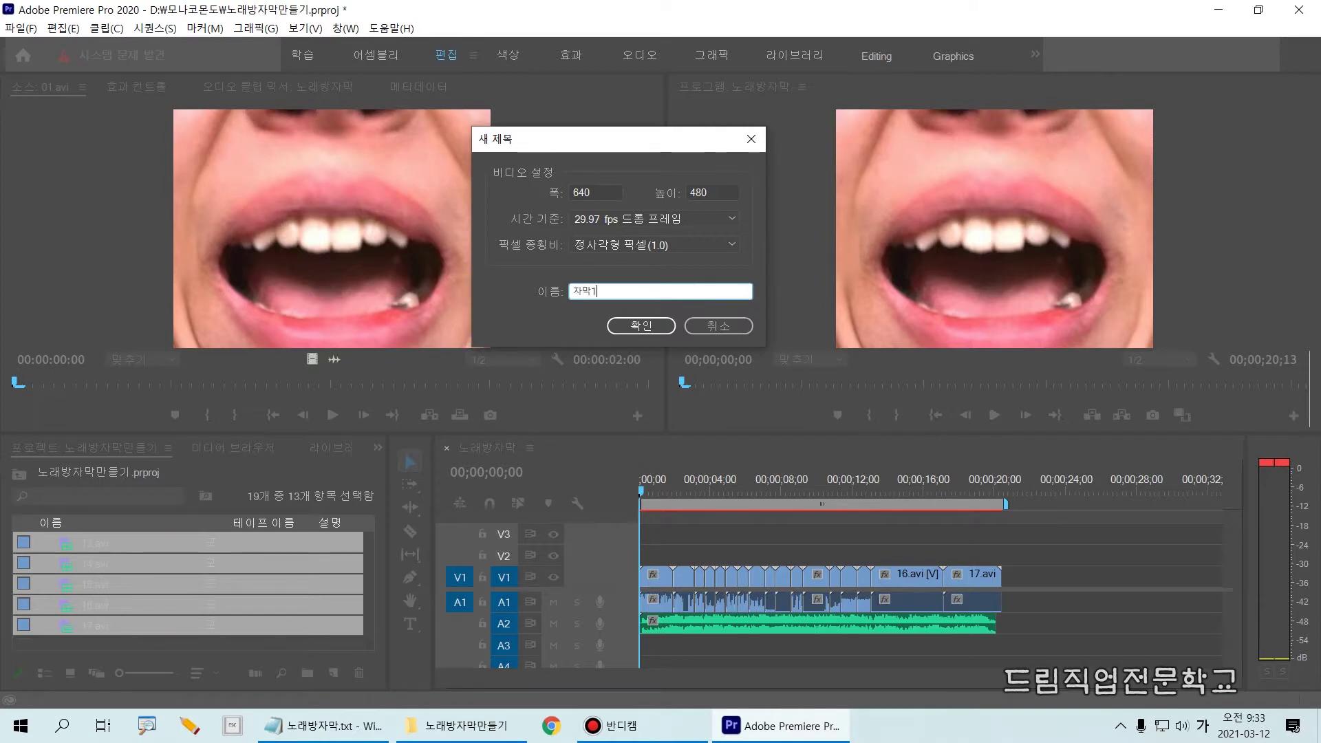
pyautogui.write('1')
pyautogui.click(640, 325)
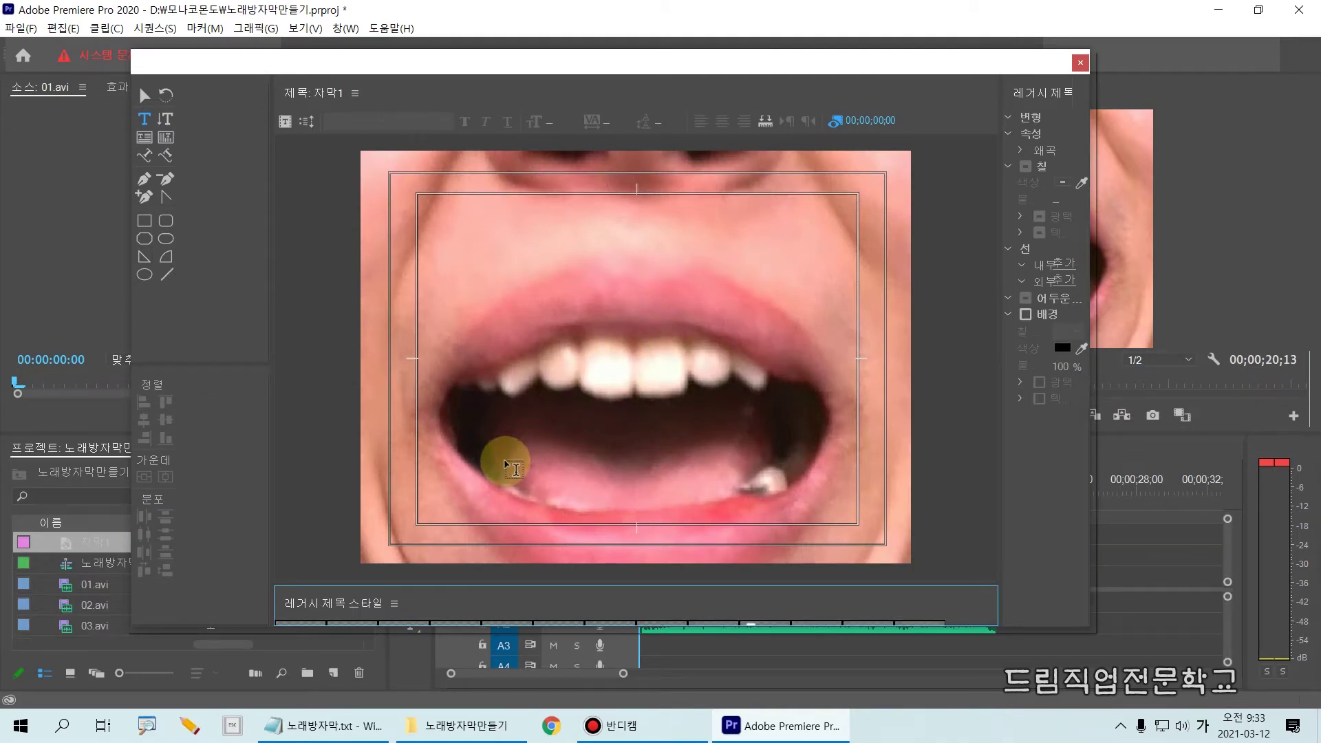
# Step: Draw a text area along the bottom of the title frame
pyautogui.click(368, 518)
pyautogui.moveTo(360, 508); pyautogui.dragTo(920, 543)
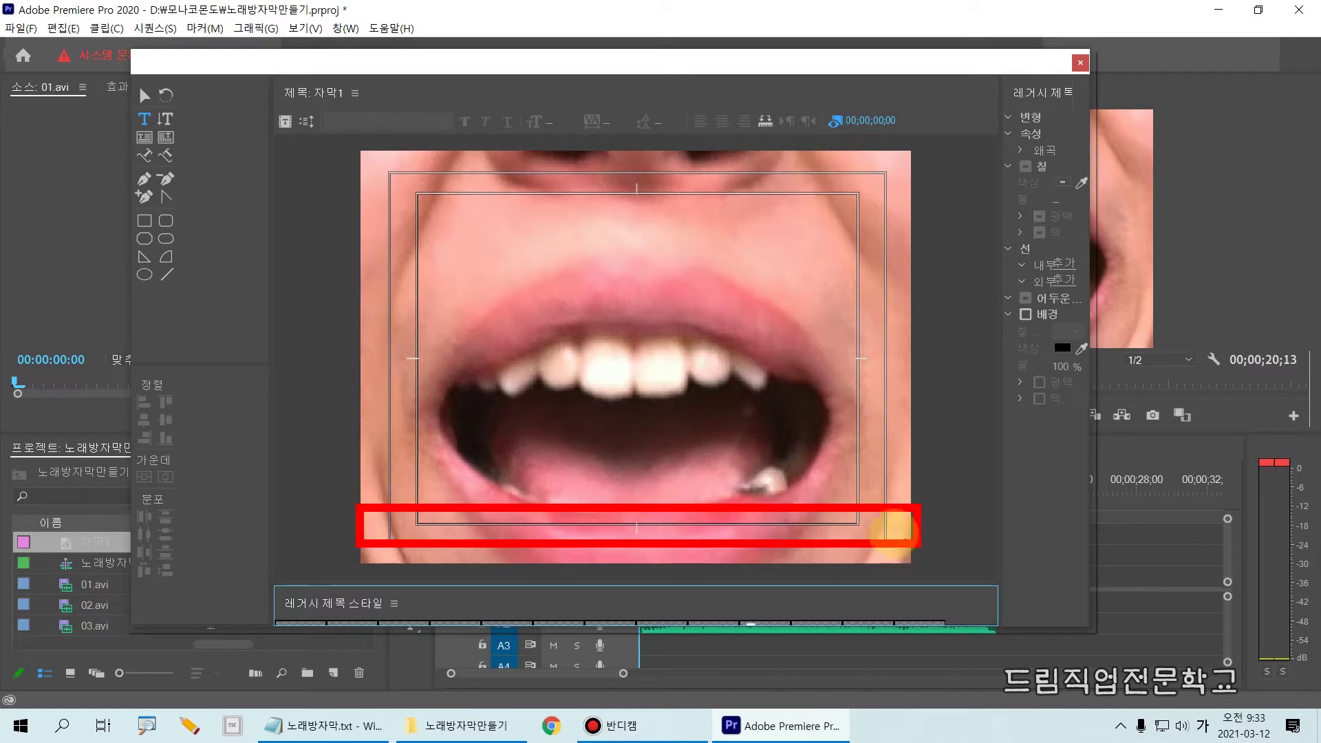
pyautogui.click(507, 534)
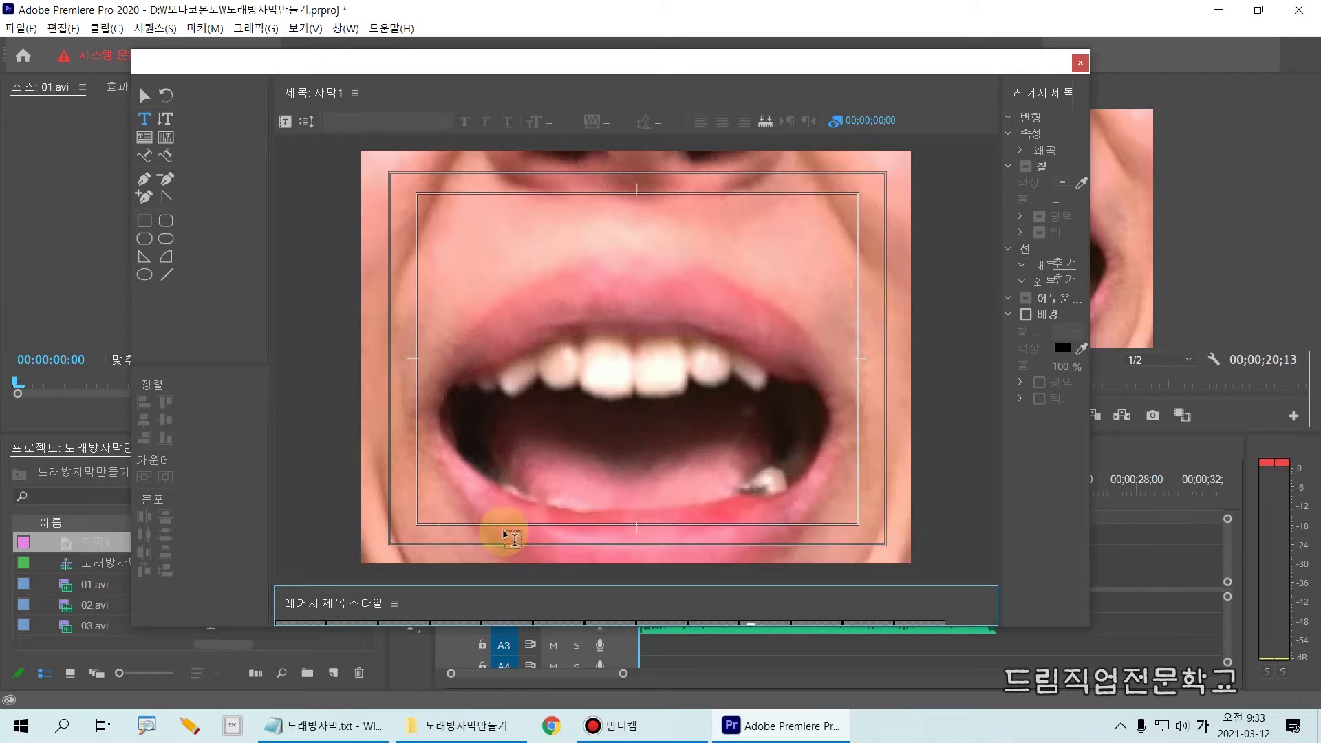
pyautogui.click(428, 502)
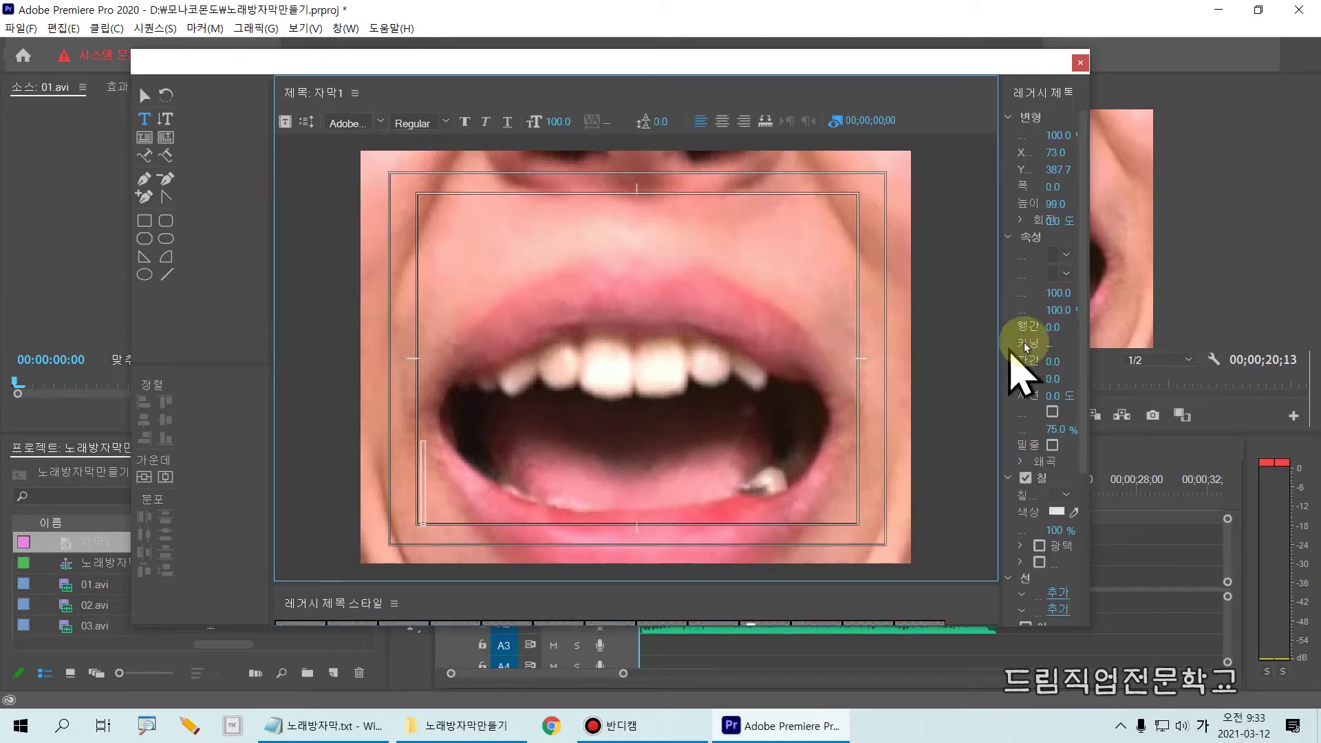
# Step: Set the text to the 배달의민족 도현 font at size 35
pyautogui.moveTo(1002, 353); pyautogui.dragTo(889, 347)
pyautogui.click(1072, 245)
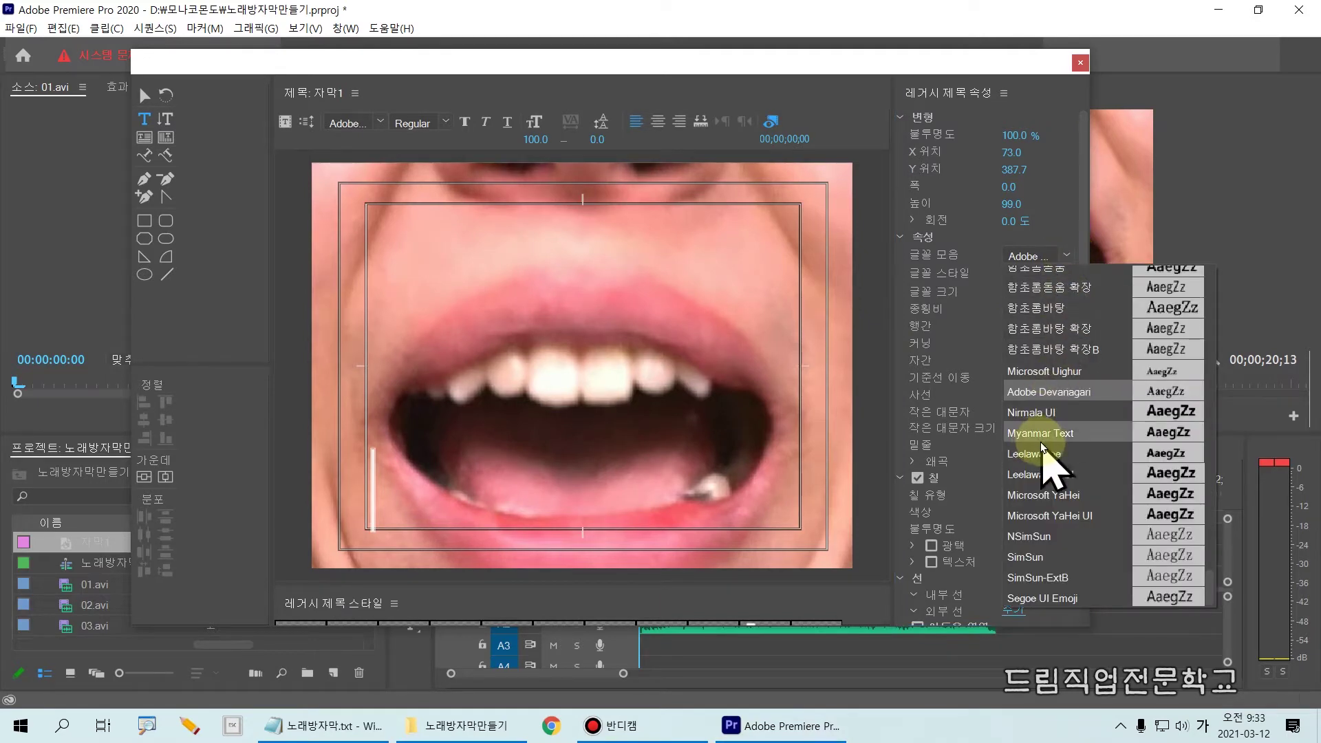
pyautogui.scroll(2, 1085, 413)
pyautogui.scroll(2, 1085, 409)
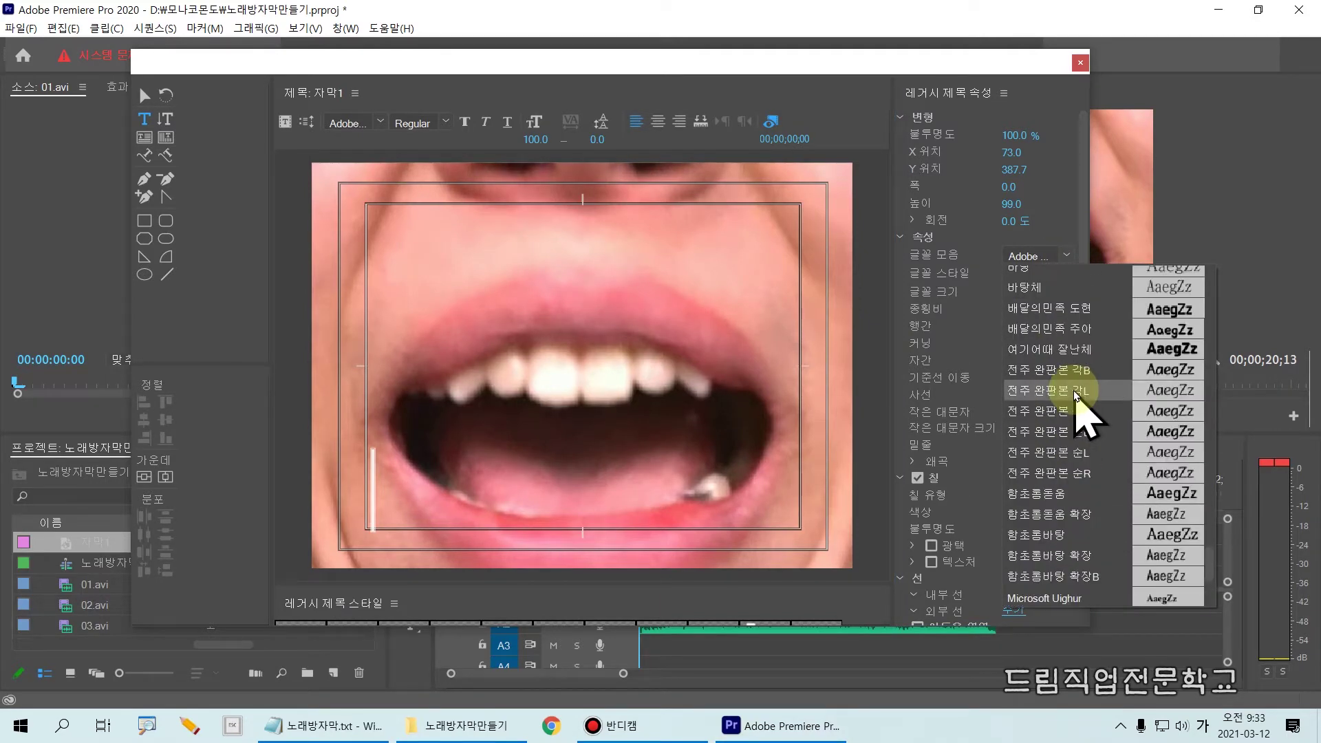
pyautogui.click(1057, 317)
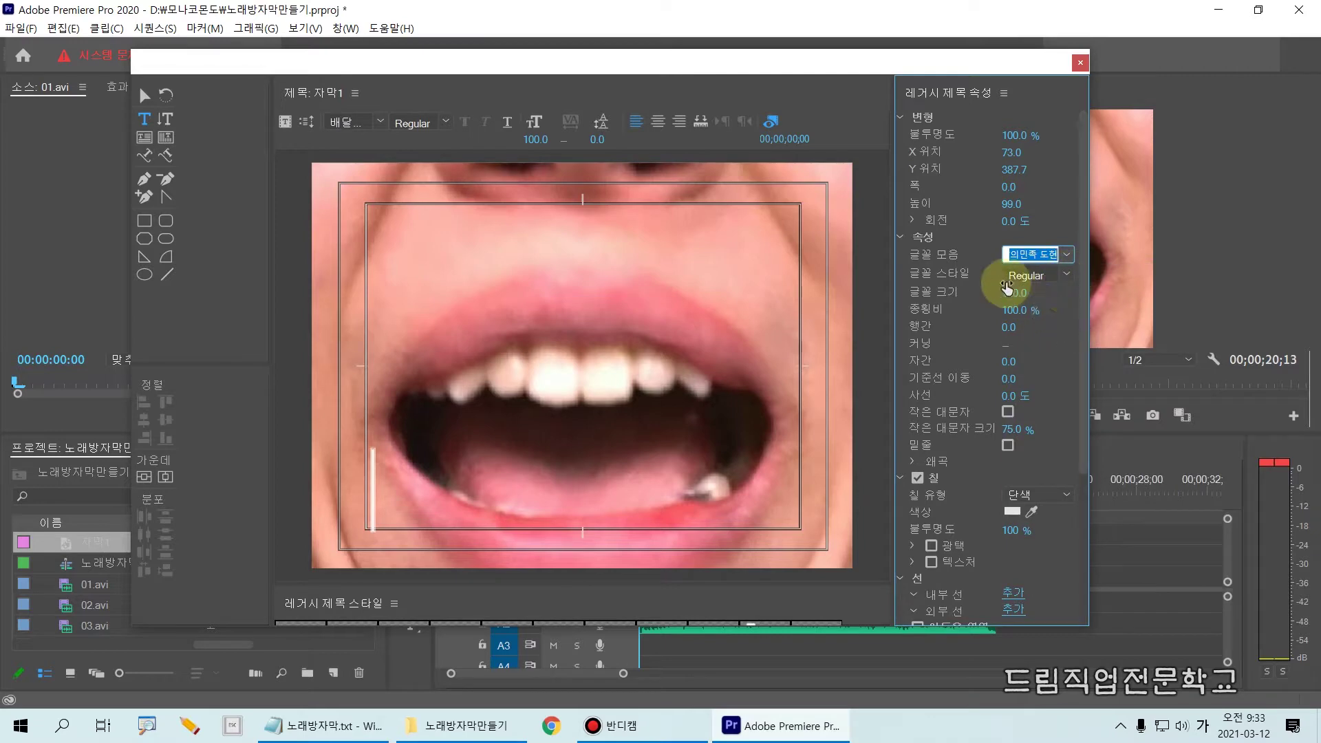
pyautogui.moveTo(1009, 292); pyautogui.dragTo(995, 303)
pyautogui.click(1014, 292)
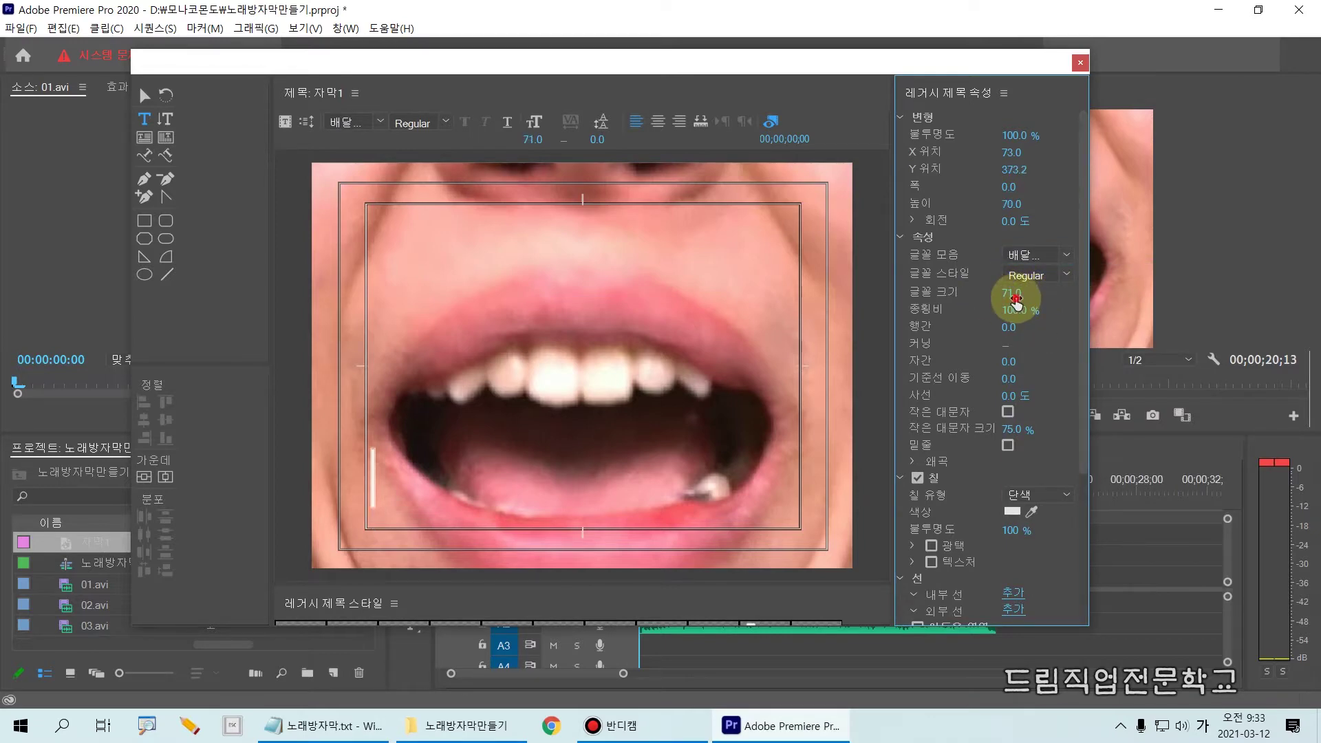
pyautogui.write('35')
pyautogui.press('Return')
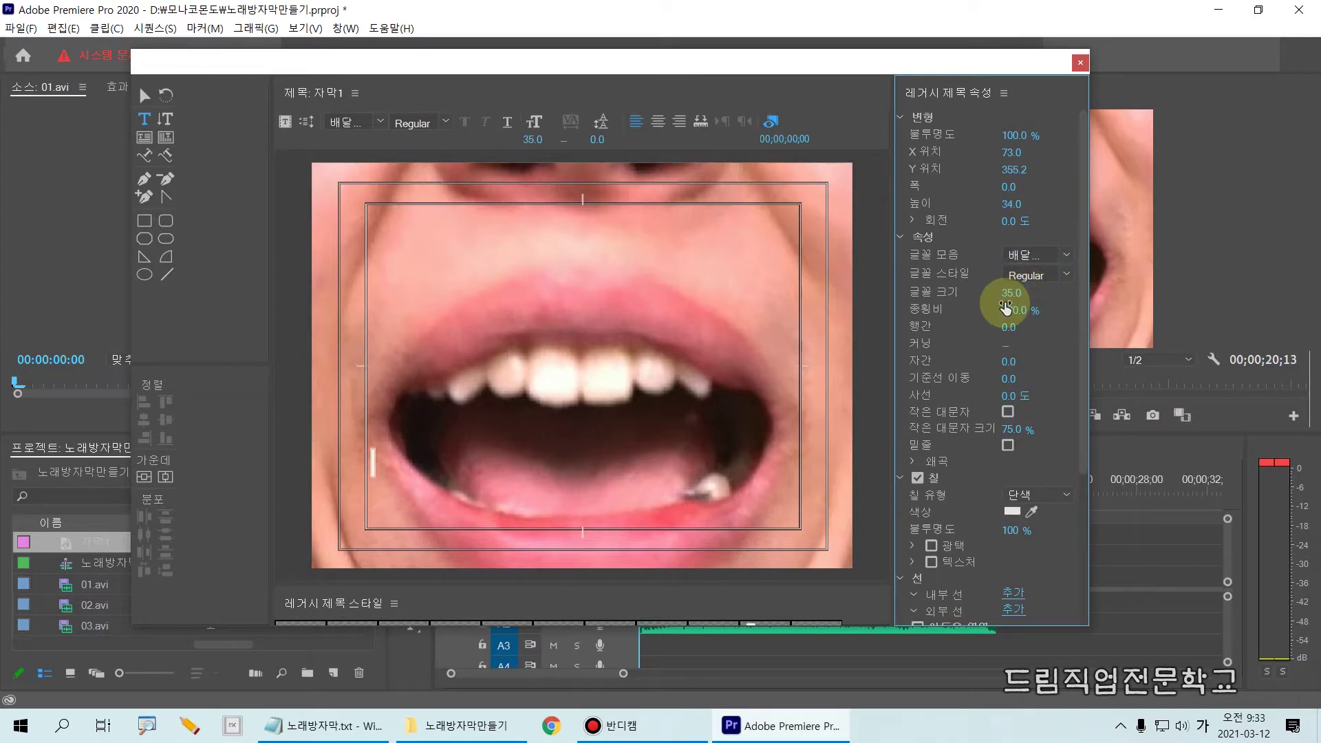
pyautogui.click(371, 464)
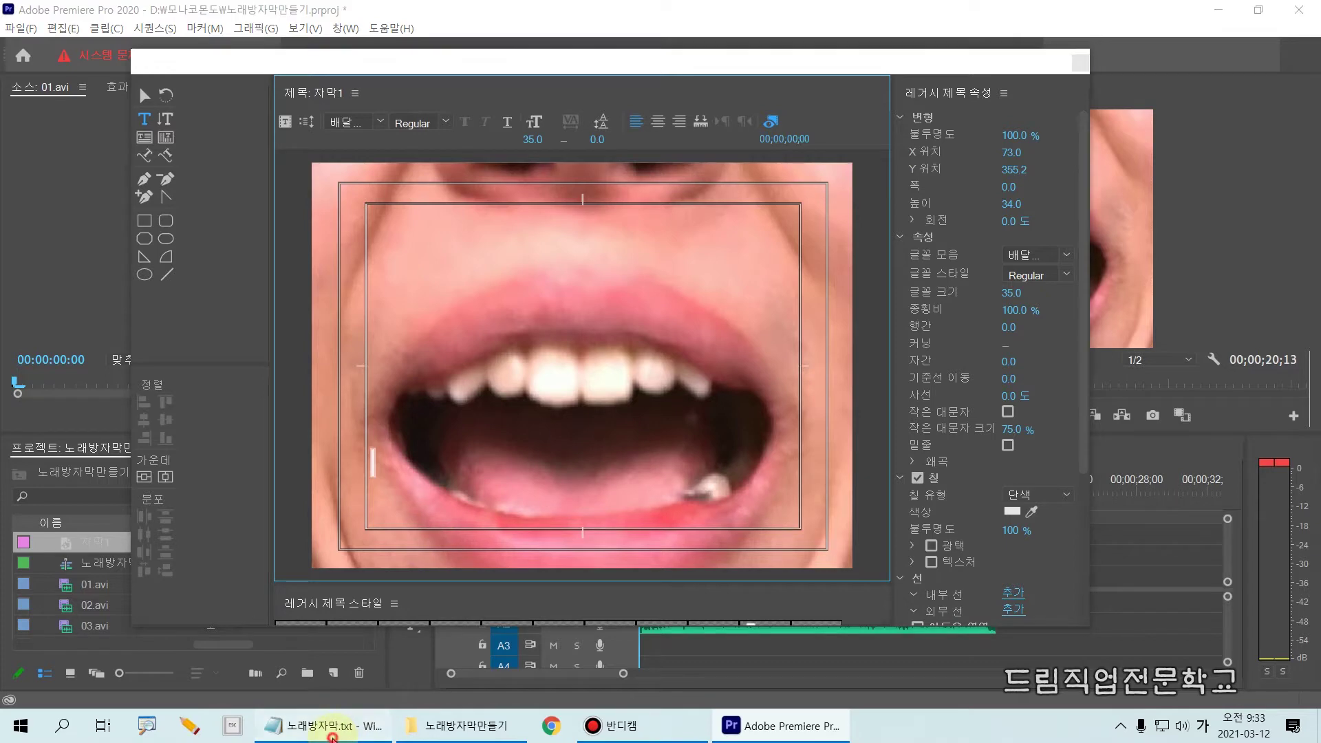
pyautogui.click(346, 722)
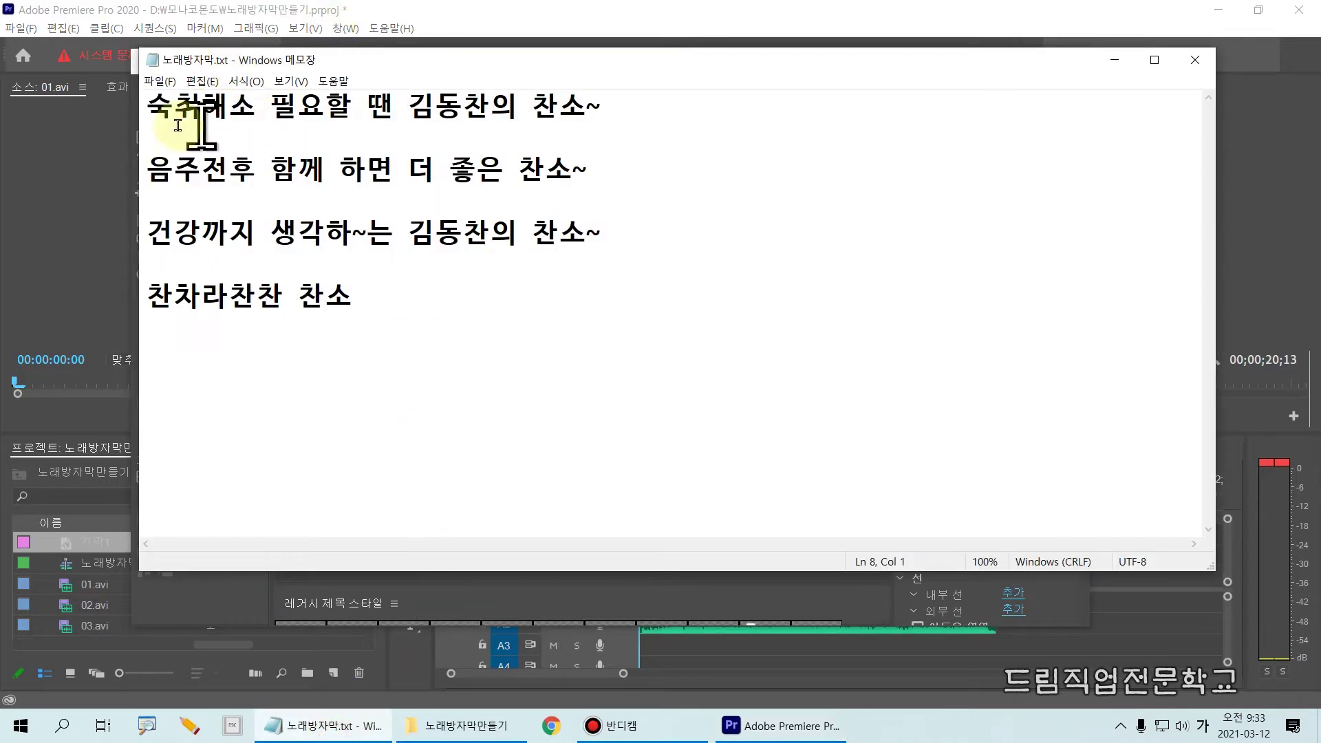
# Step: Select the whole first lyric line, starting 숙취해소 필요할 땐, in 노래방자막.txt
pyautogui.moveTo(148, 108); pyautogui.dragTo(346, 110)
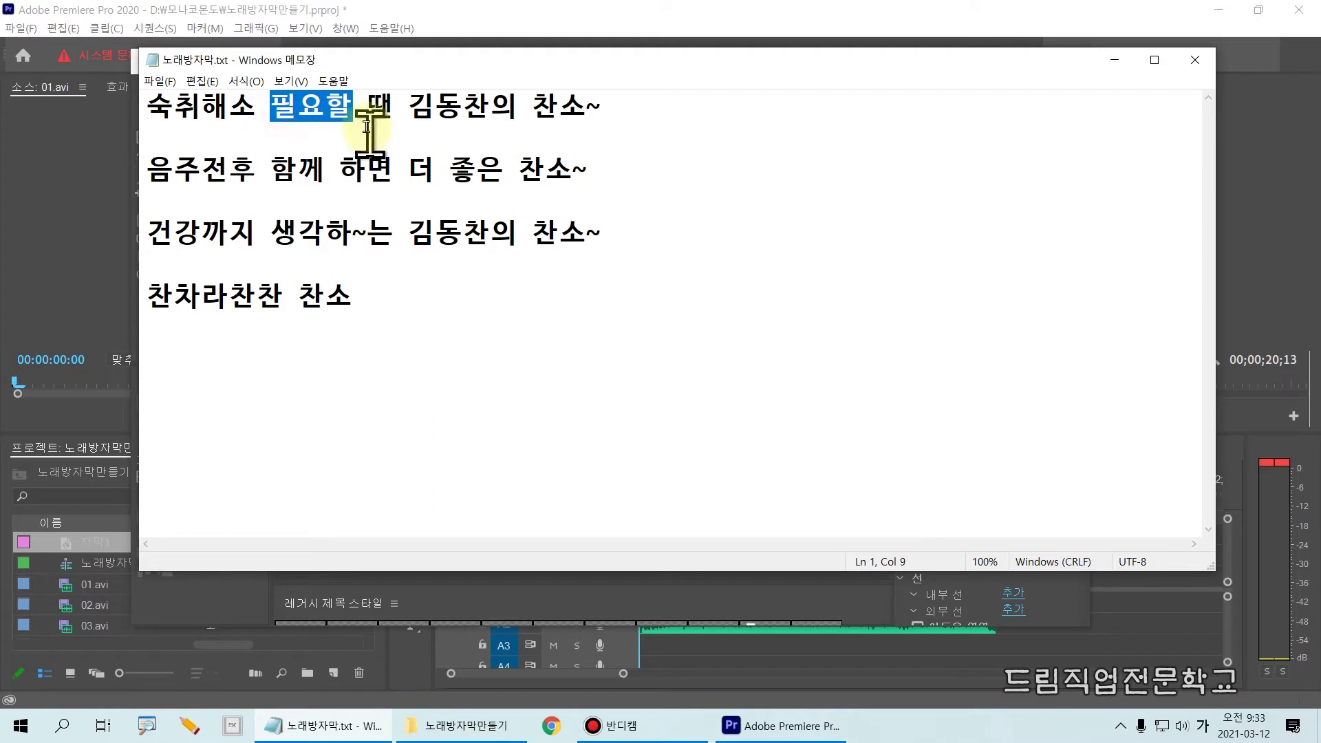
pyautogui.click(389, 111)
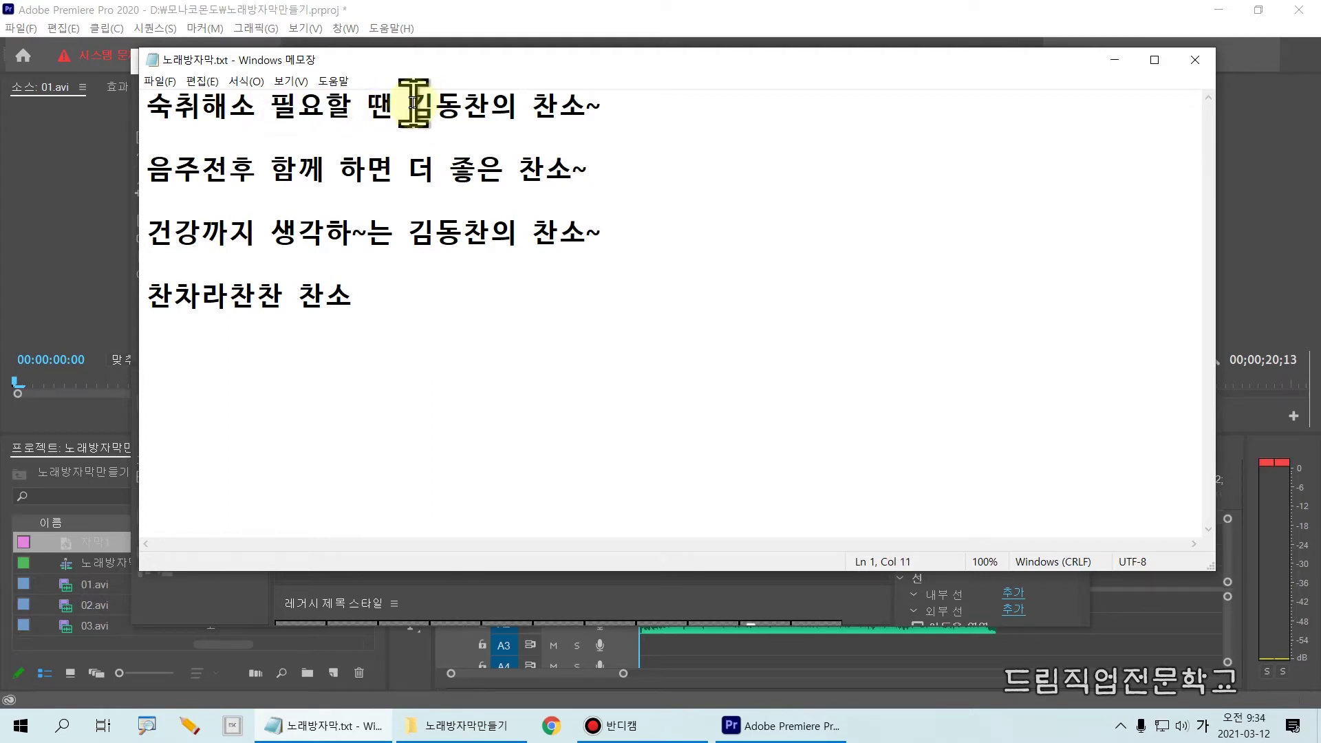
pyautogui.moveTo(408, 111); pyautogui.dragTo(655, 110)
pyautogui.click(559, 113)
pyautogui.click(655, 110)
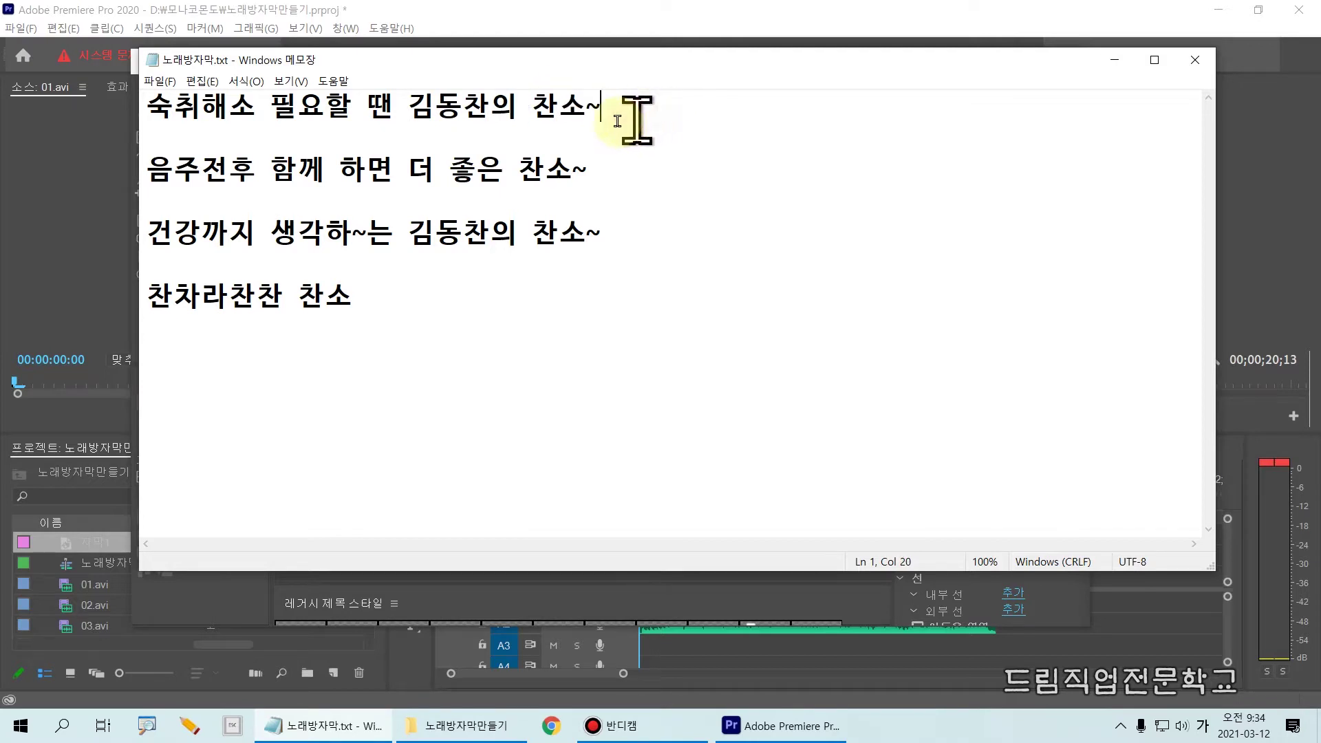
pyautogui.click(695, 134)
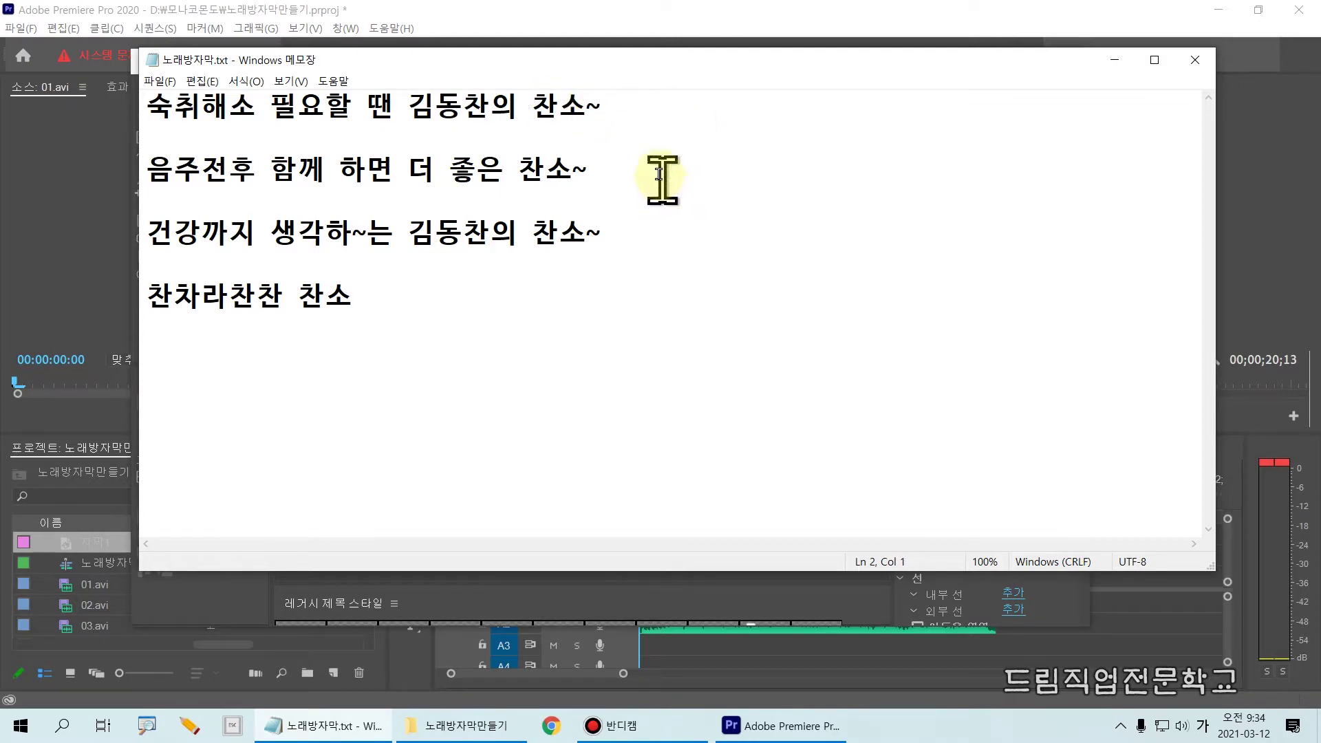
pyautogui.moveTo(609, 110); pyautogui.dragTo(147, 102)
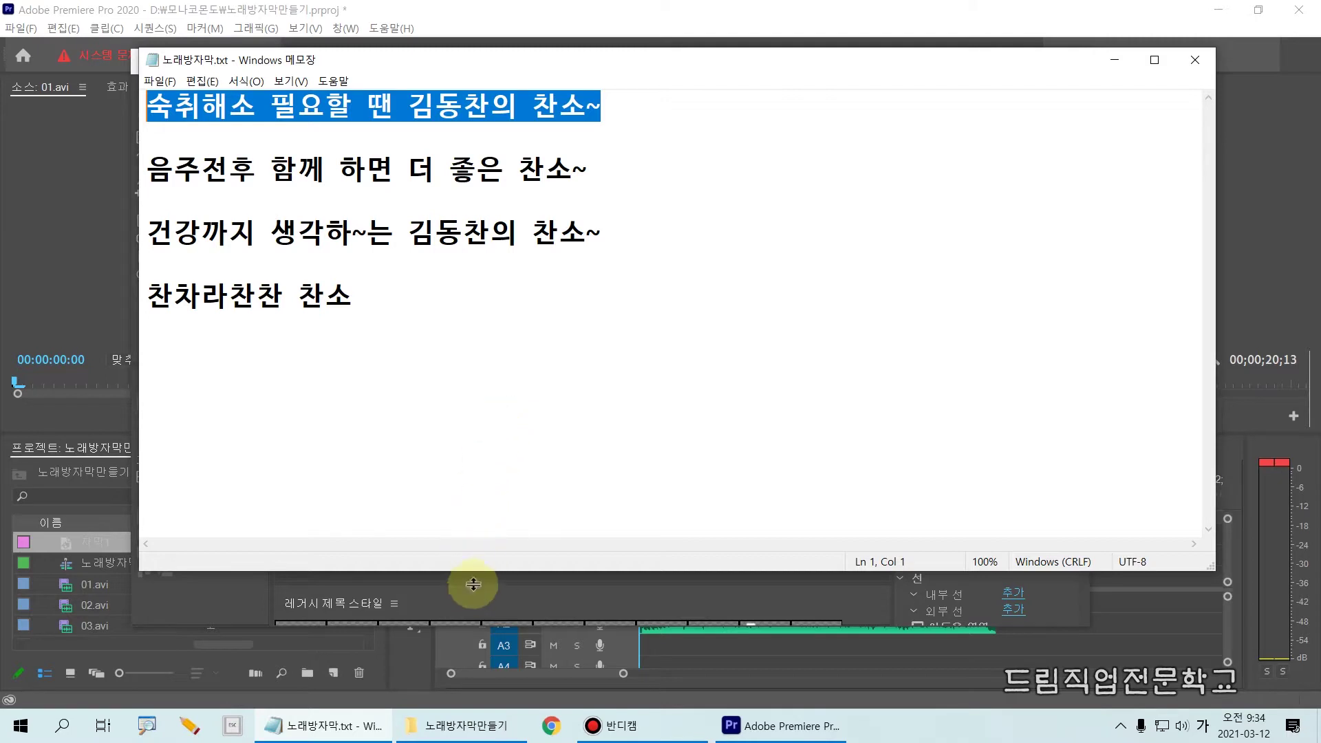
pyautogui.moveTo(474, 571); pyautogui.dragTo(473, 390)
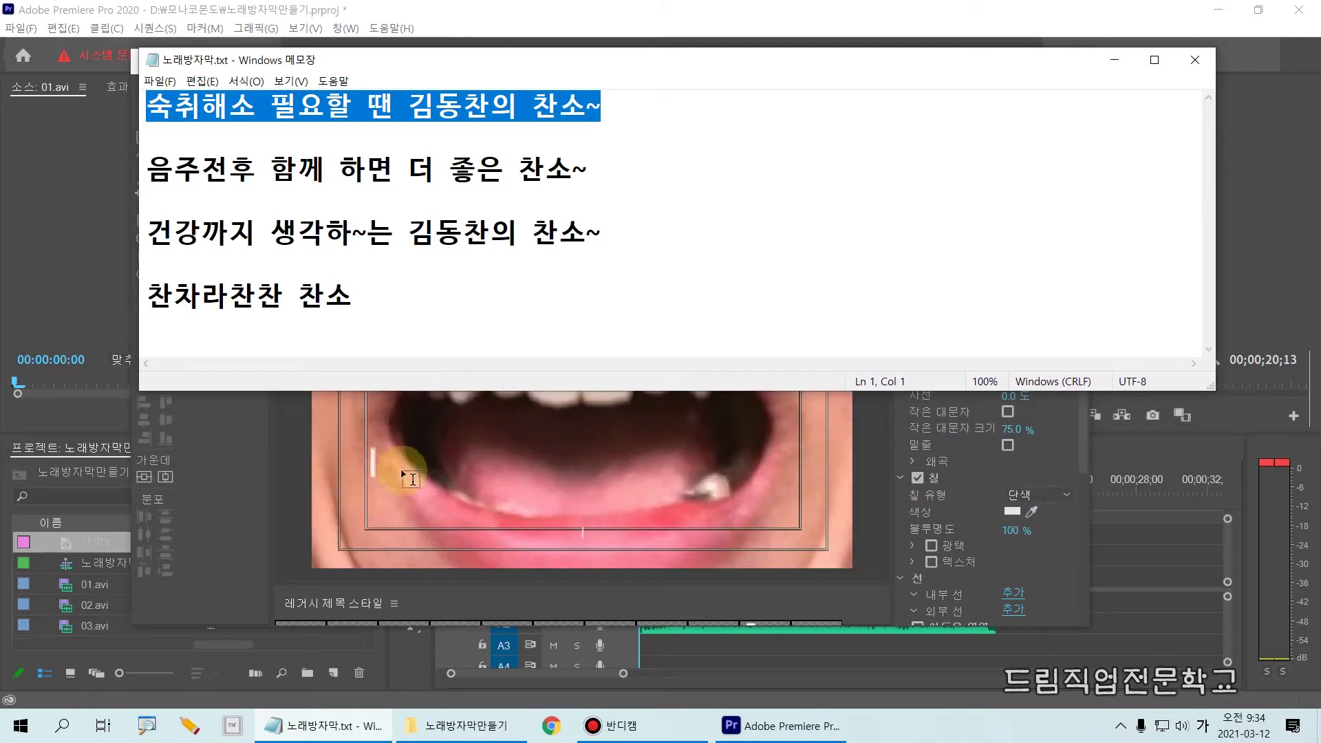
# Step: Paste the first lyric line into the title and move it down near the frame's bottom
pyautogui.click(374, 466)
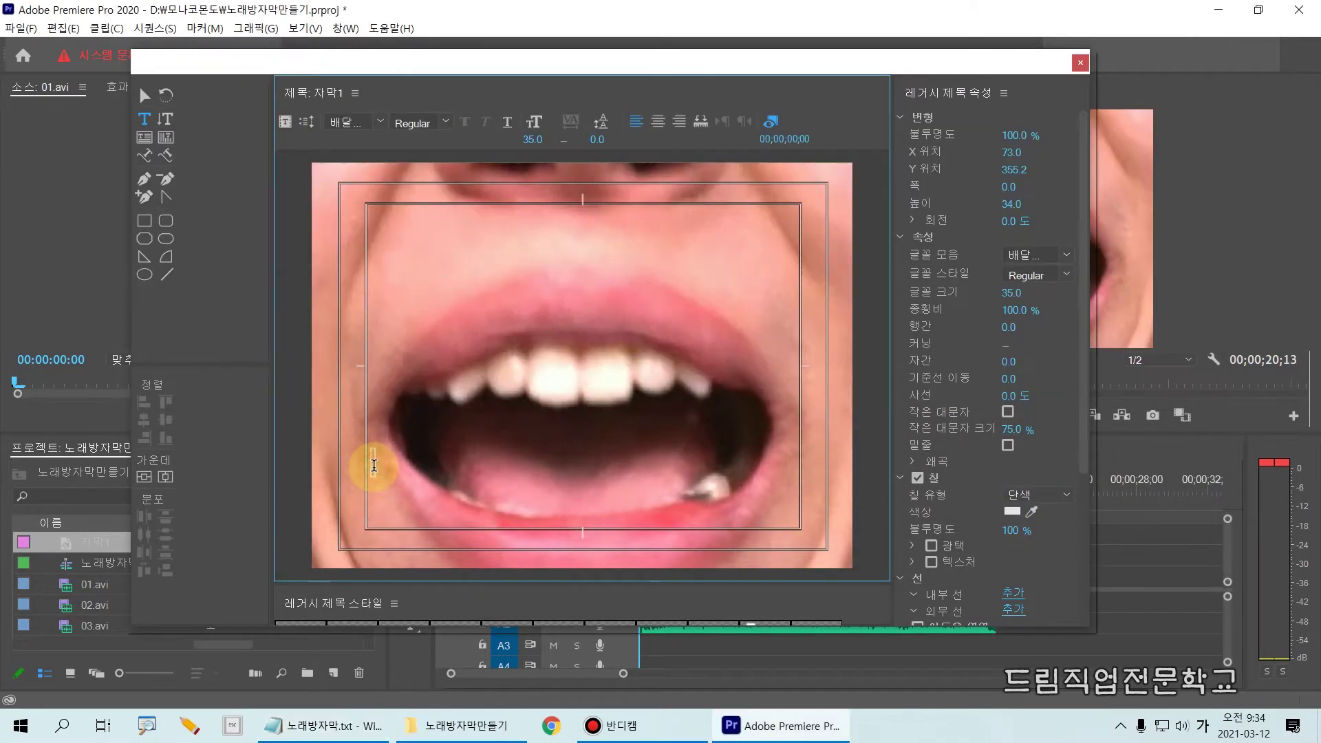
pyautogui.write('숙취해소 필요할 땐 김동찬의 찬소~V')
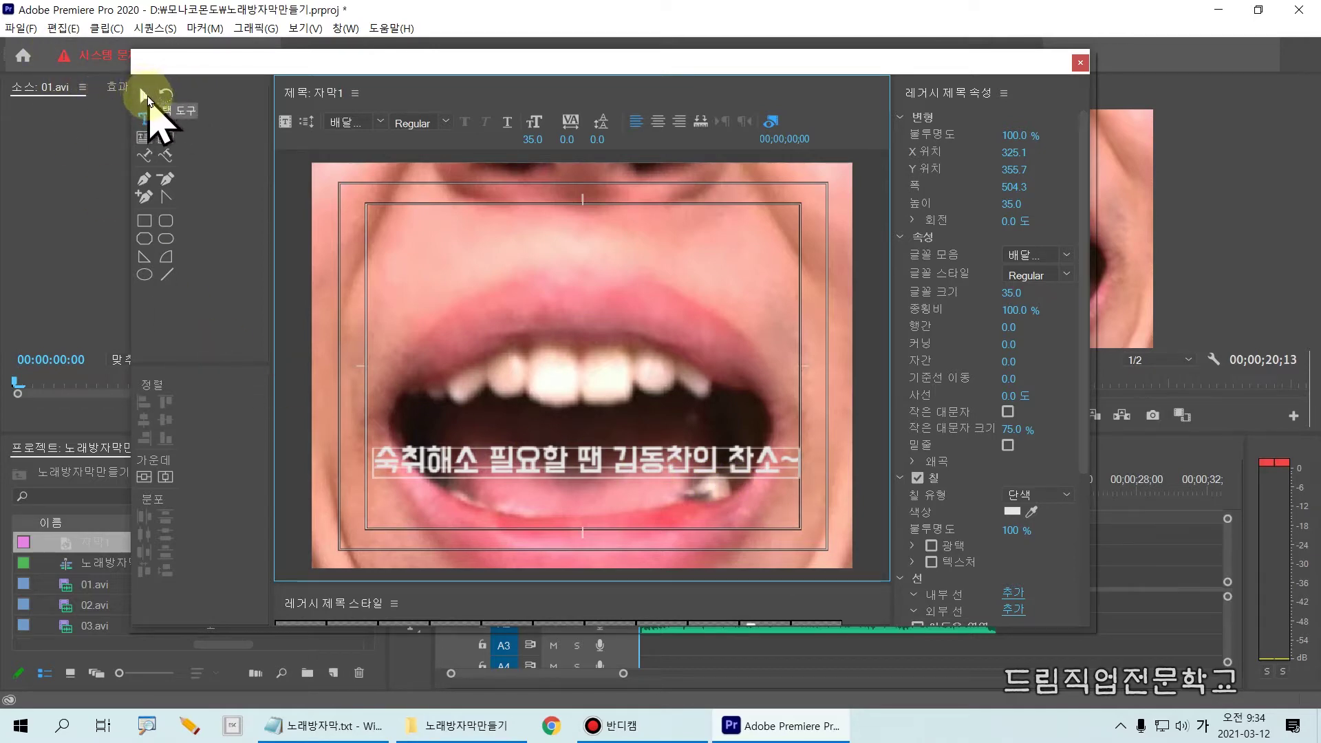
pyautogui.click(147, 97)
pyautogui.click(434, 468)
pyautogui.moveTo(435, 468); pyautogui.dragTo(440, 522)
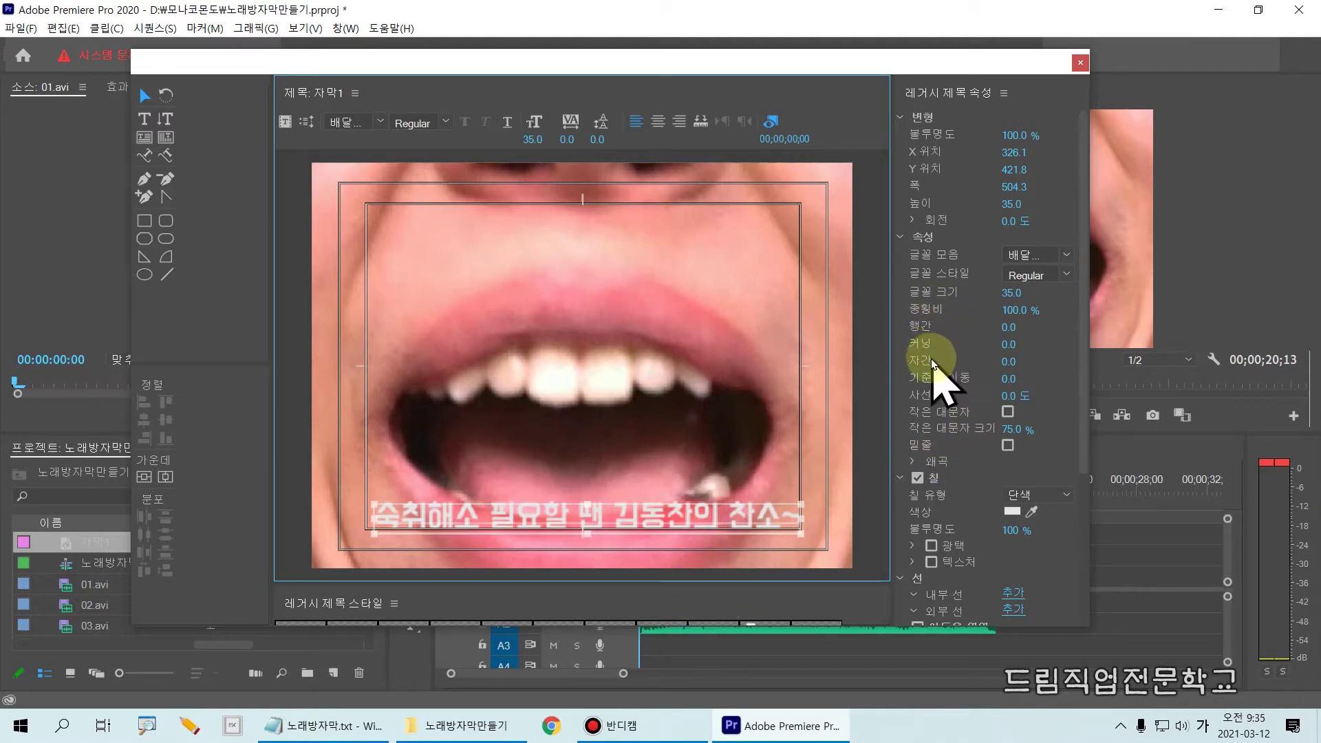
# Step: Tighten the lyric text's tracking to -2
pyautogui.click(1012, 361)
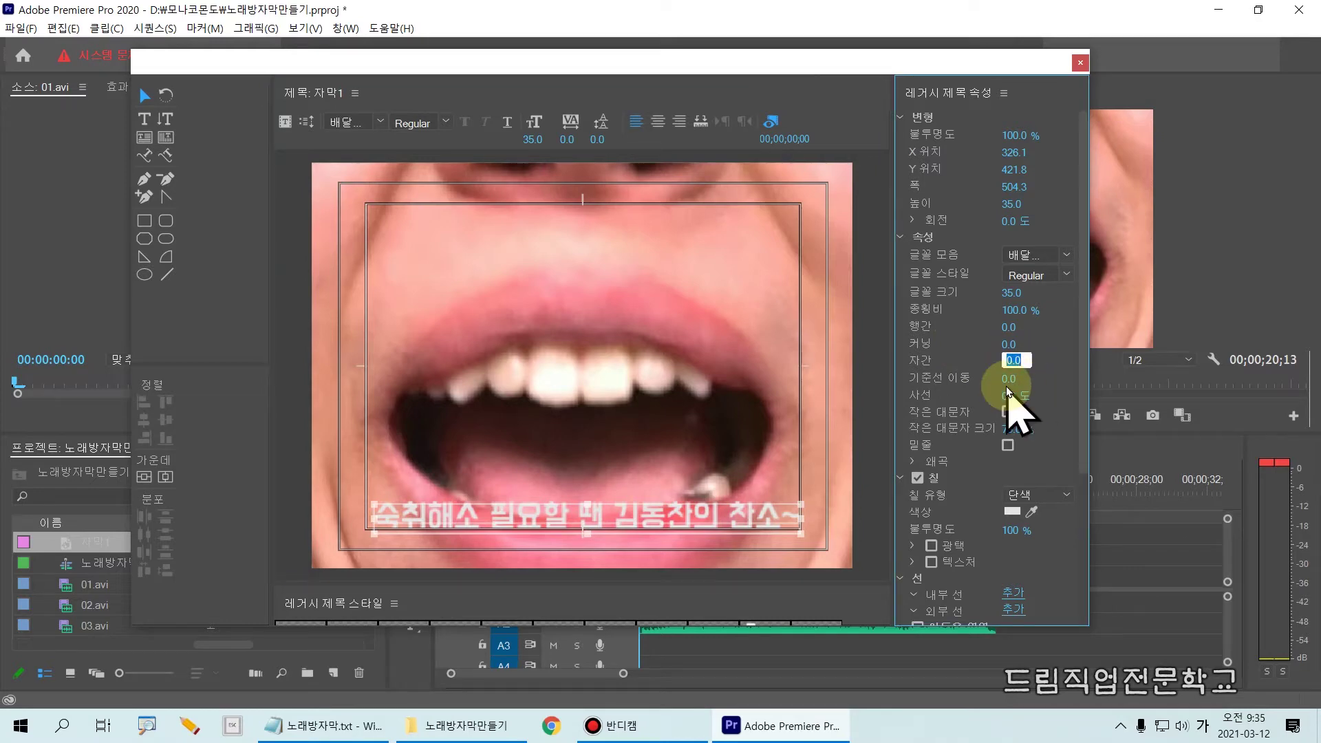
pyautogui.write('-2')
pyautogui.press('Return')
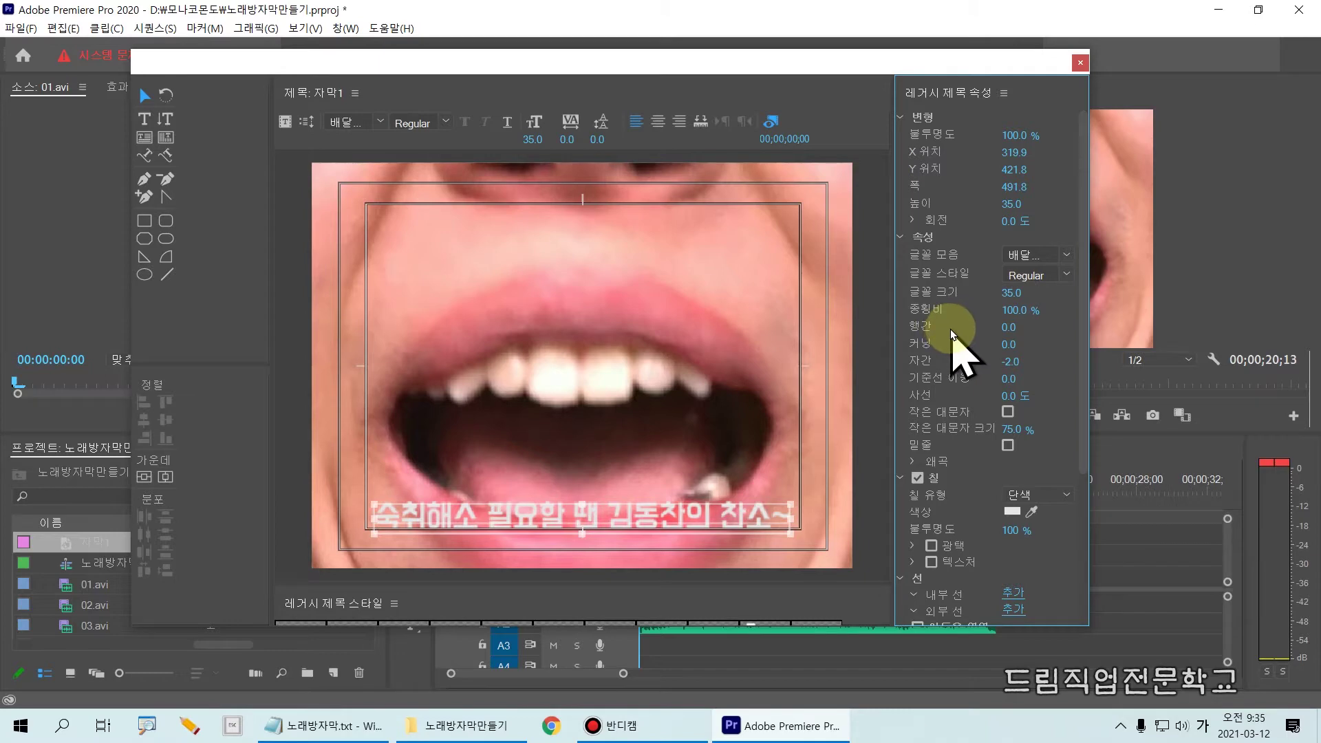
# Step: Try the 배달의민족 주아 font on the lyric, then settle on 배달의민족 도현
pyautogui.click(677, 518)
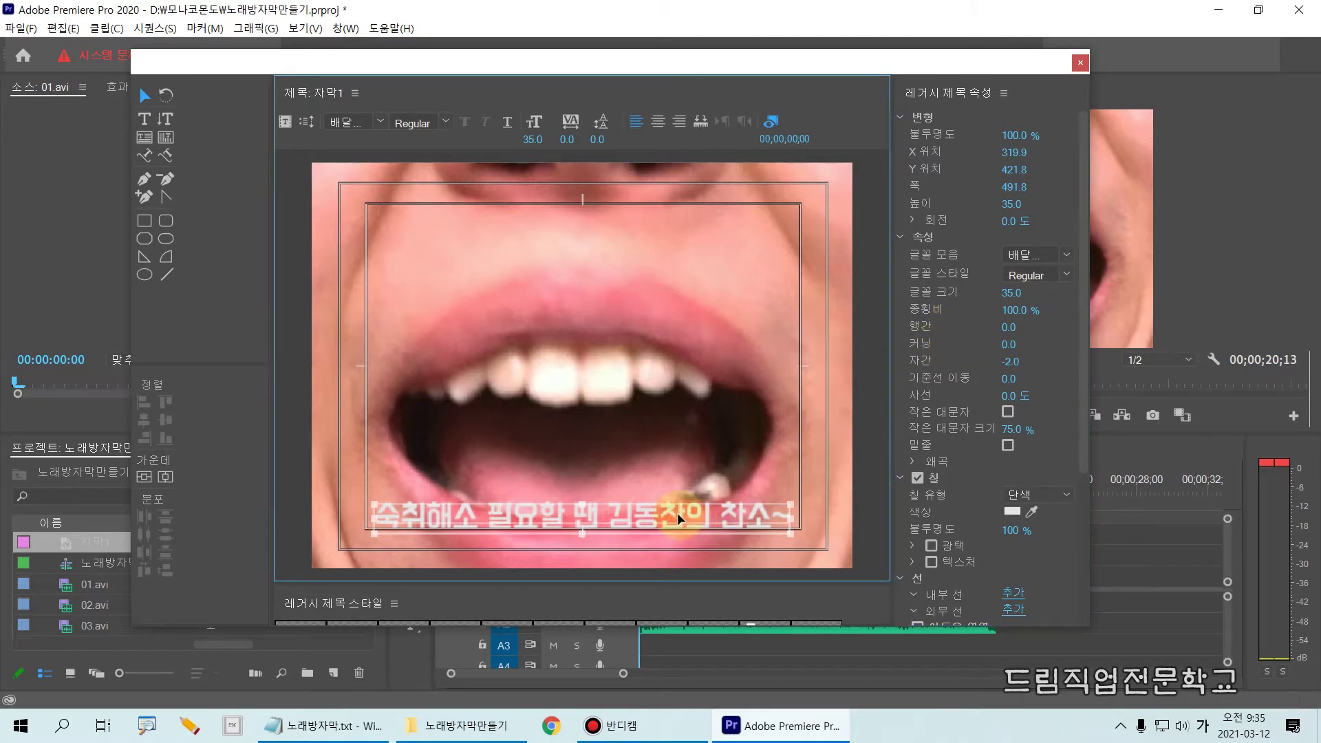
pyautogui.click(1066, 261)
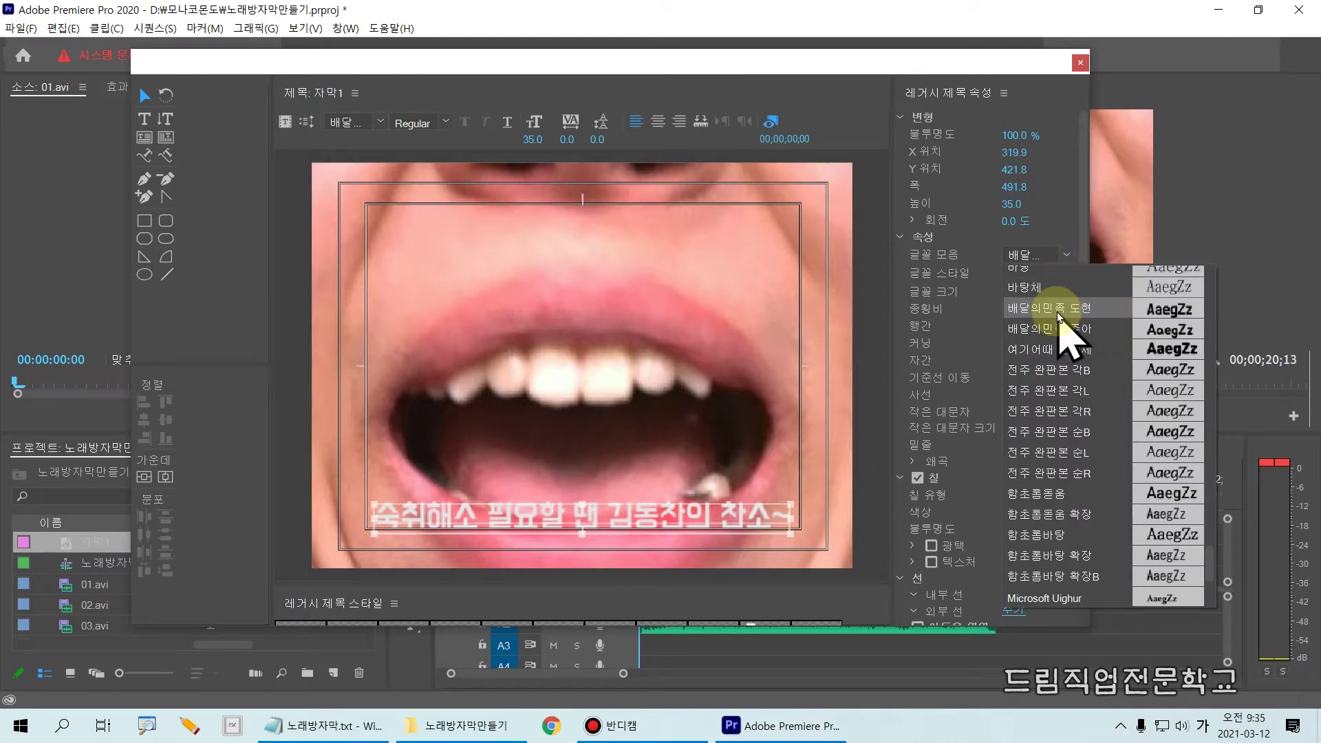
pyautogui.click(1099, 329)
pyautogui.click(669, 563)
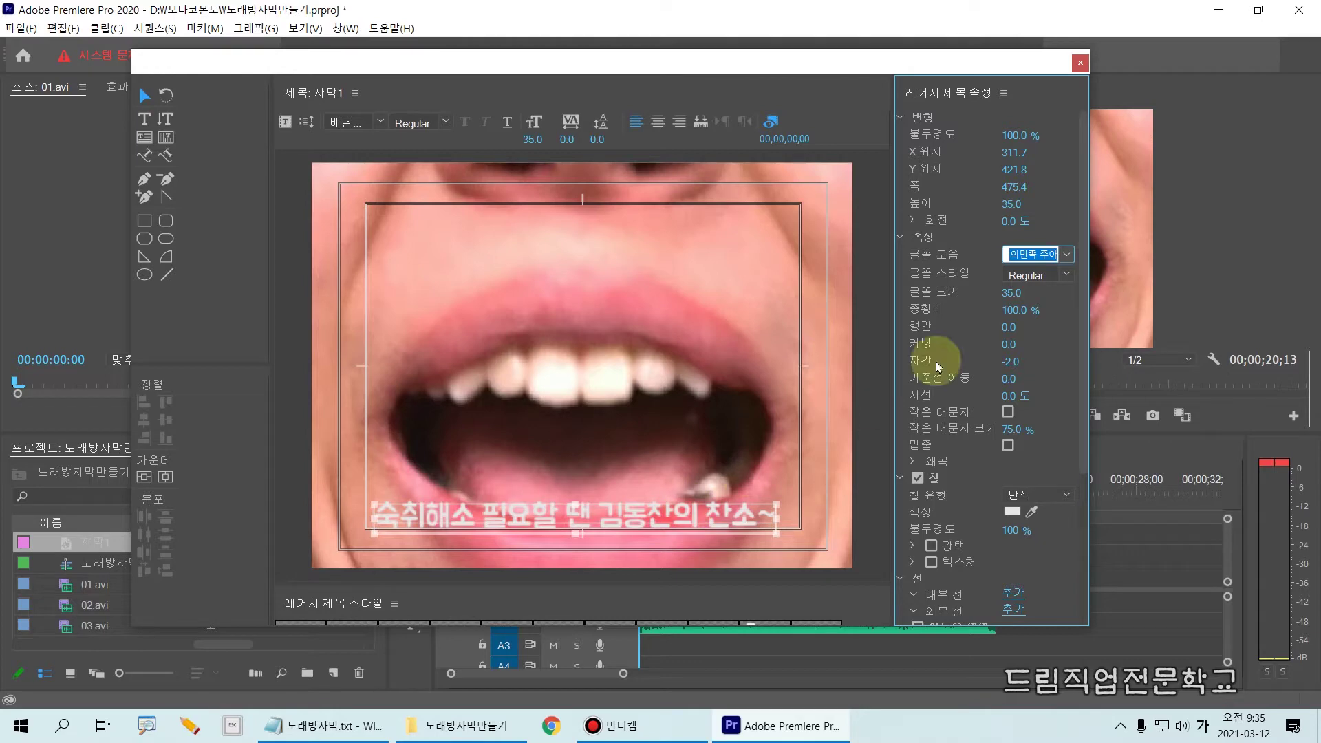
pyautogui.click(1066, 256)
pyautogui.click(1068, 307)
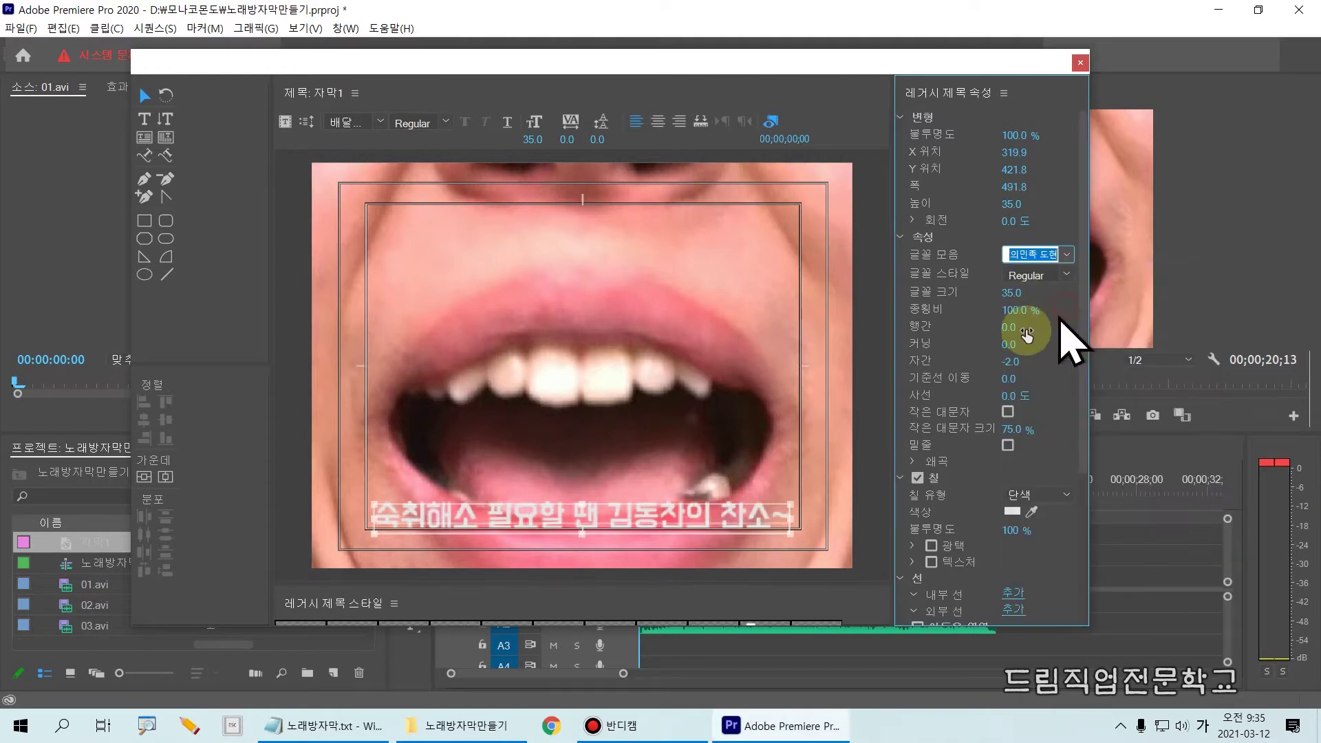
pyautogui.click(559, 523)
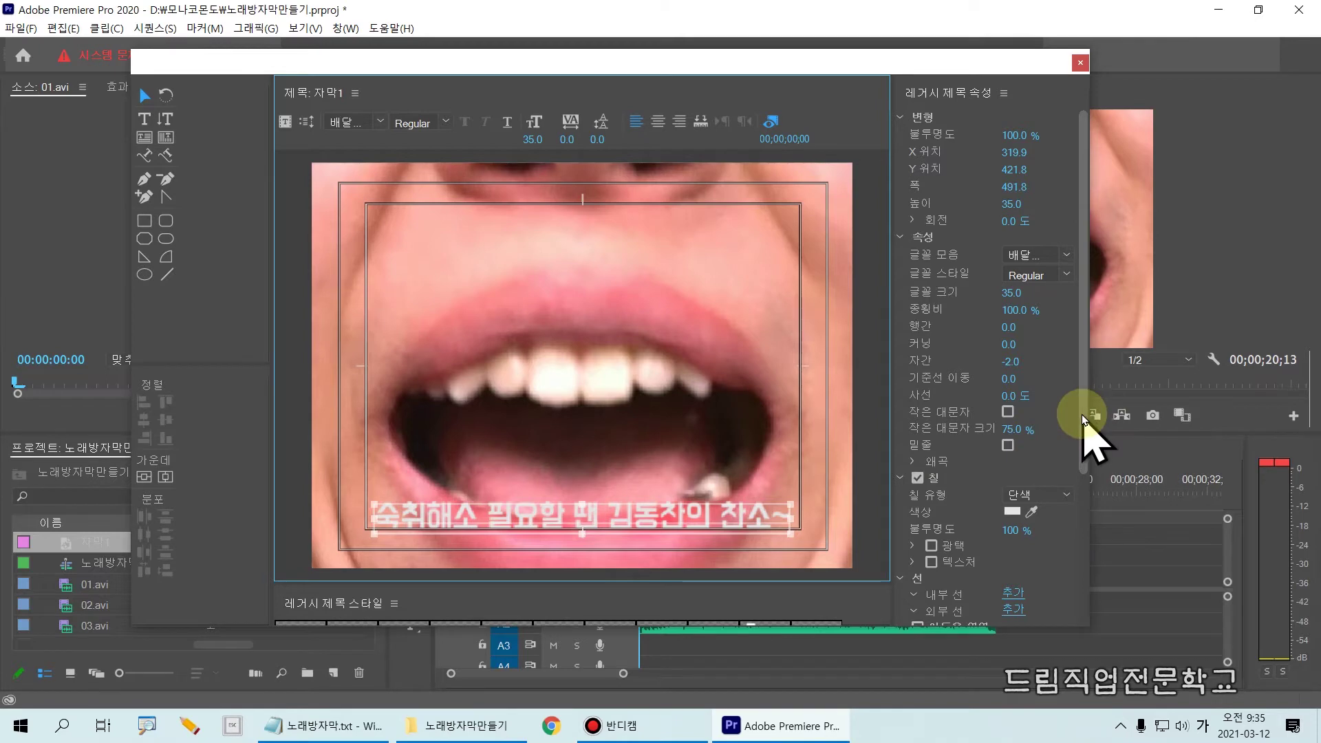
# Step: Scroll the Legacy Title Properties down to the Strokes section
pyautogui.moveTo(1088, 436); pyautogui.dragTo(1079, 512)
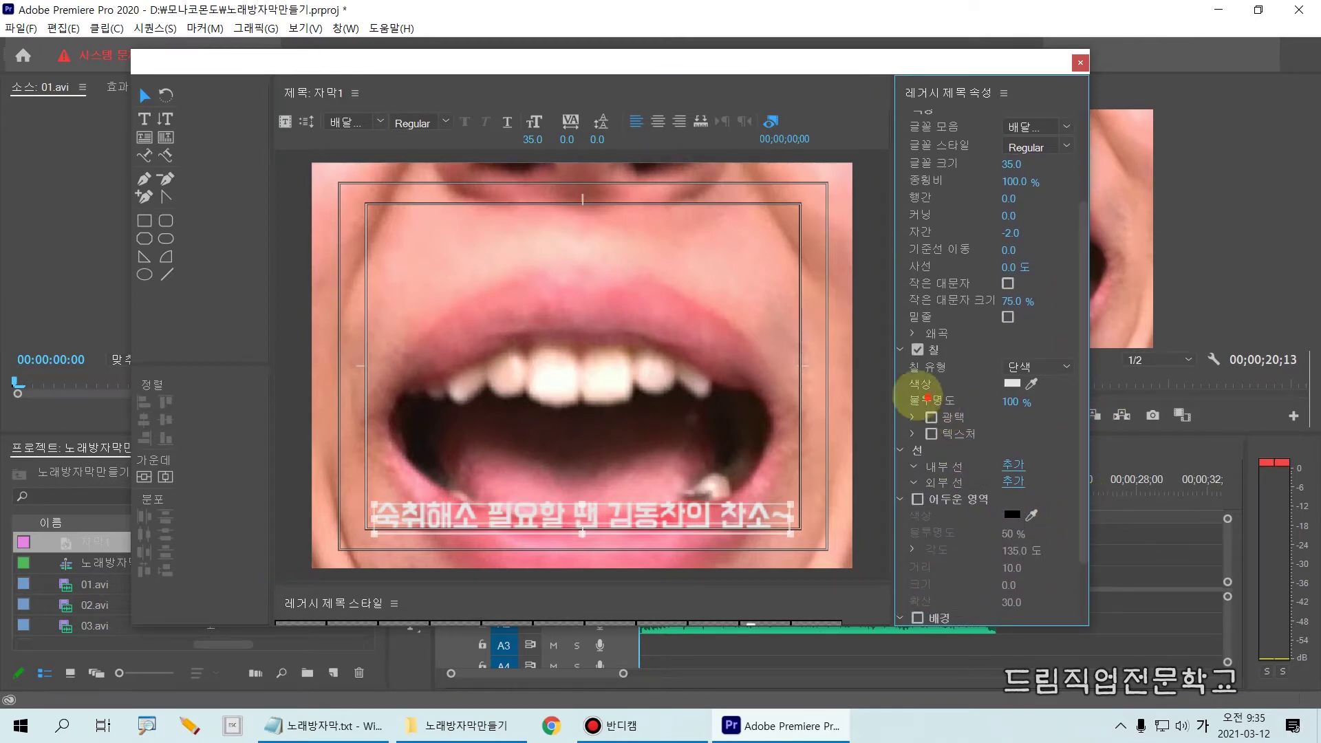
pyautogui.moveTo(883, 337)
pyautogui.mouseDown()
pyautogui.moveTo(891, 436)
pyautogui.moveTo(923, 507)
pyautogui.moveTo(1087, 520)
pyautogui.mouseUp()
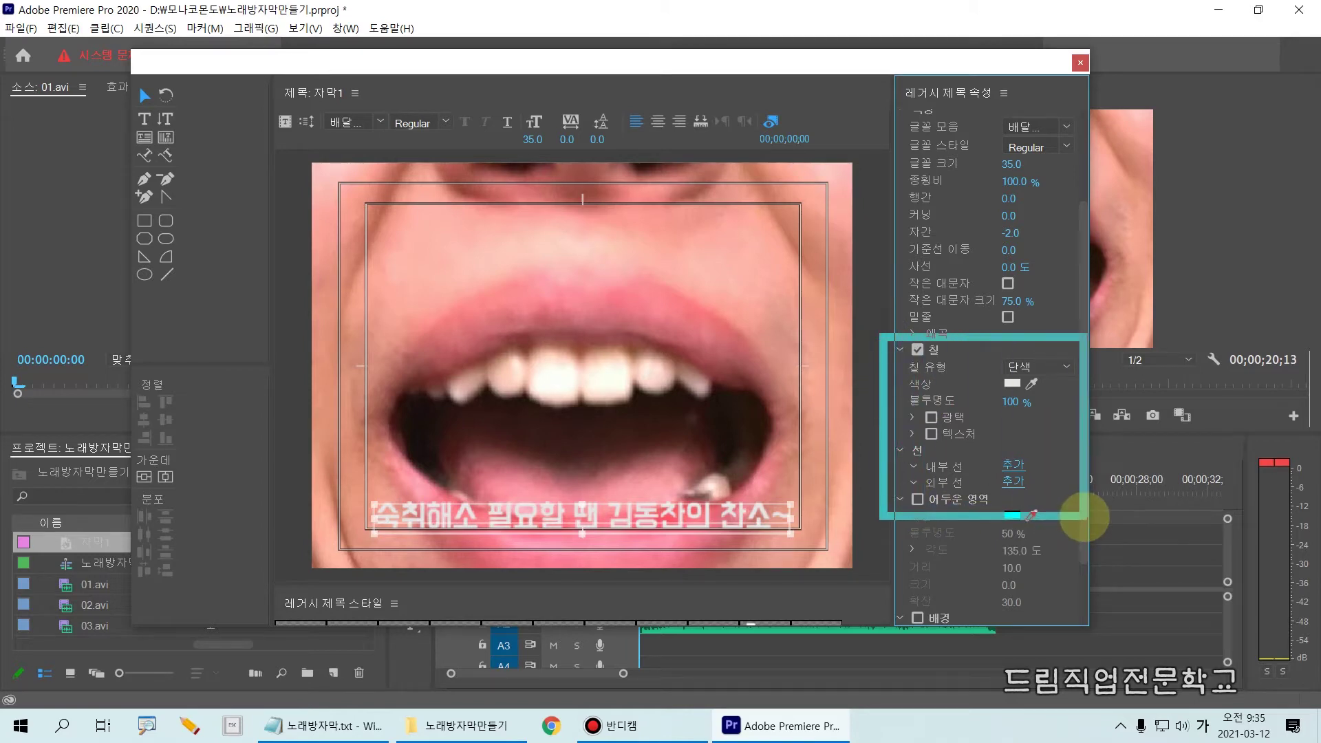
pyautogui.moveTo(891, 435)
pyautogui.mouseDown()
pyautogui.moveTo(948, 482)
pyautogui.moveTo(1101, 536)
pyautogui.moveTo(1084, 506)
pyautogui.mouseUp()
pyautogui.moveTo(906, 473); pyautogui.dragTo(1058, 477)
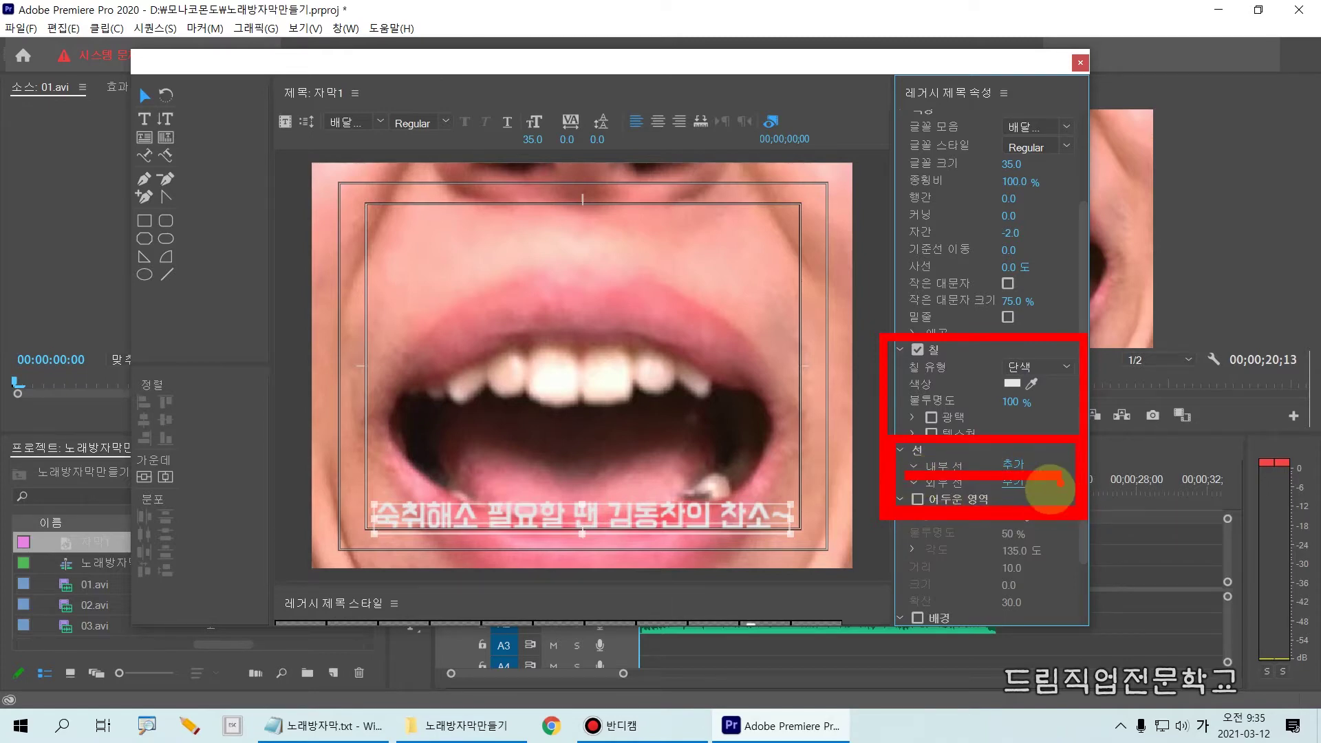
pyautogui.moveTo(993, 447)
pyautogui.mouseDown()
pyautogui.moveTo(1042, 477)
pyautogui.moveTo(1012, 460)
pyautogui.moveTo(1026, 470)
pyautogui.mouseUp()
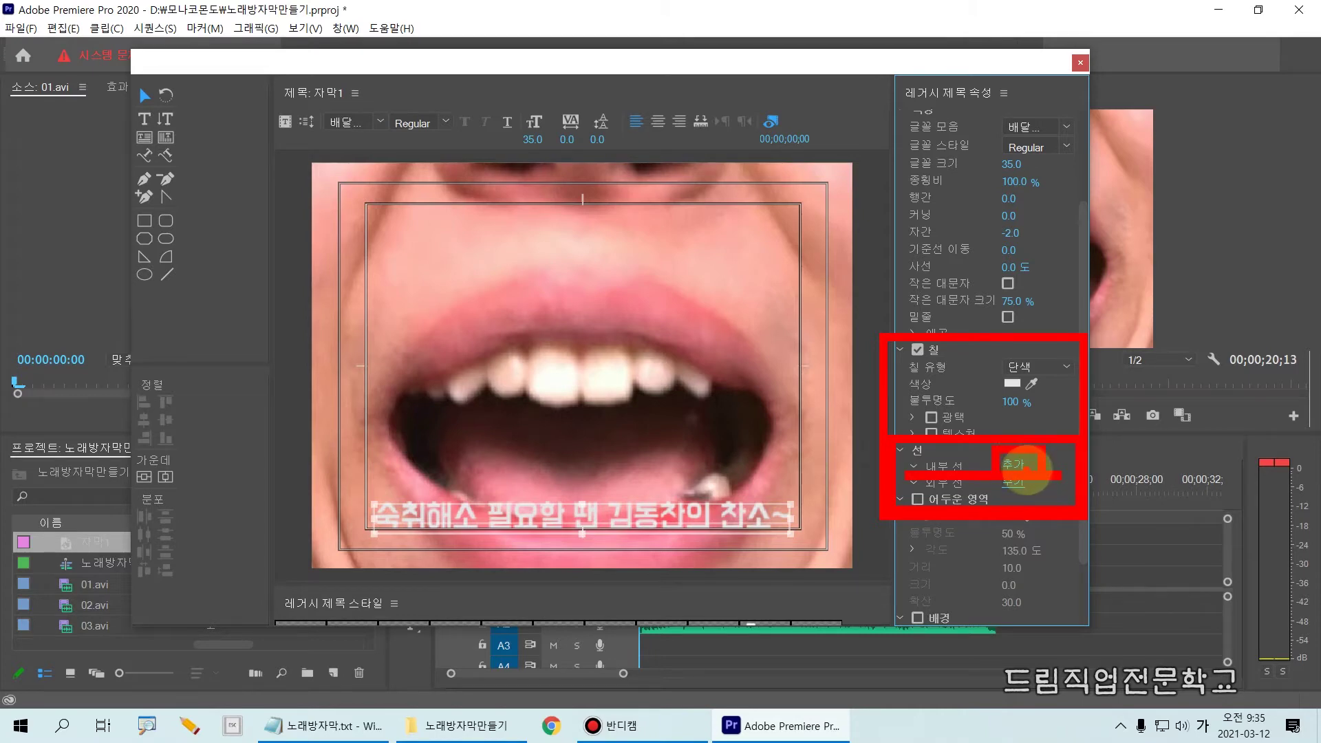
pyautogui.press('Escape')
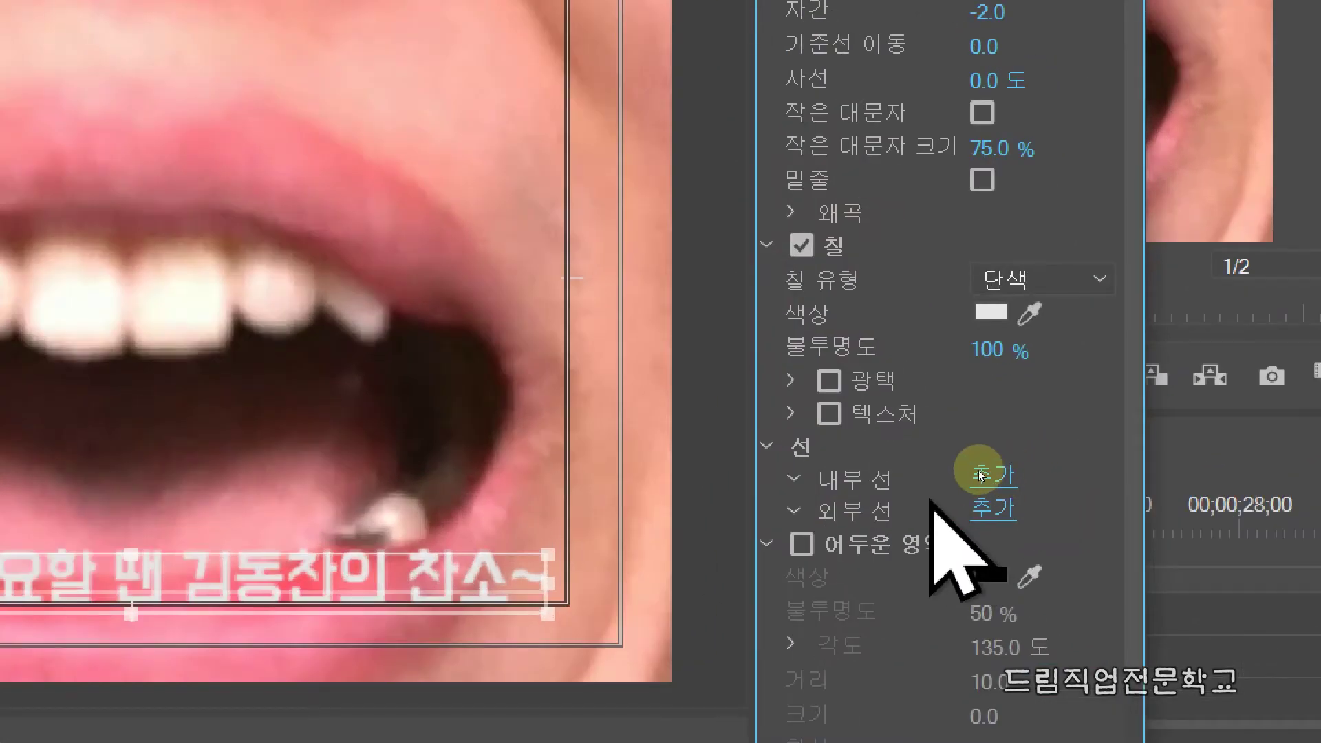
pyautogui.click(955, 468)
pyautogui.moveTo(796, 441); pyautogui.dragTo(1080, 506)
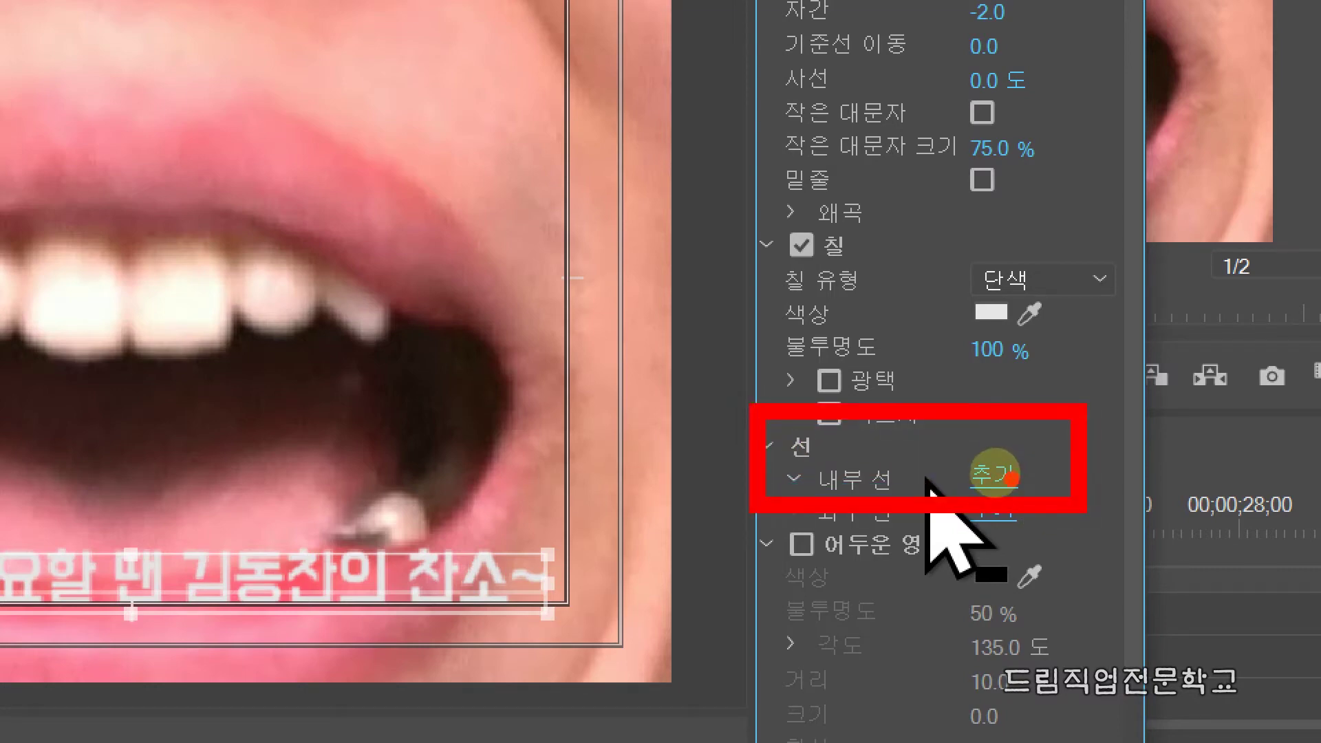
pyautogui.moveTo(982, 450)
pyautogui.mouseDown()
pyautogui.moveTo(1000, 482)
pyautogui.moveTo(1019, 448)
pyautogui.mouseUp()
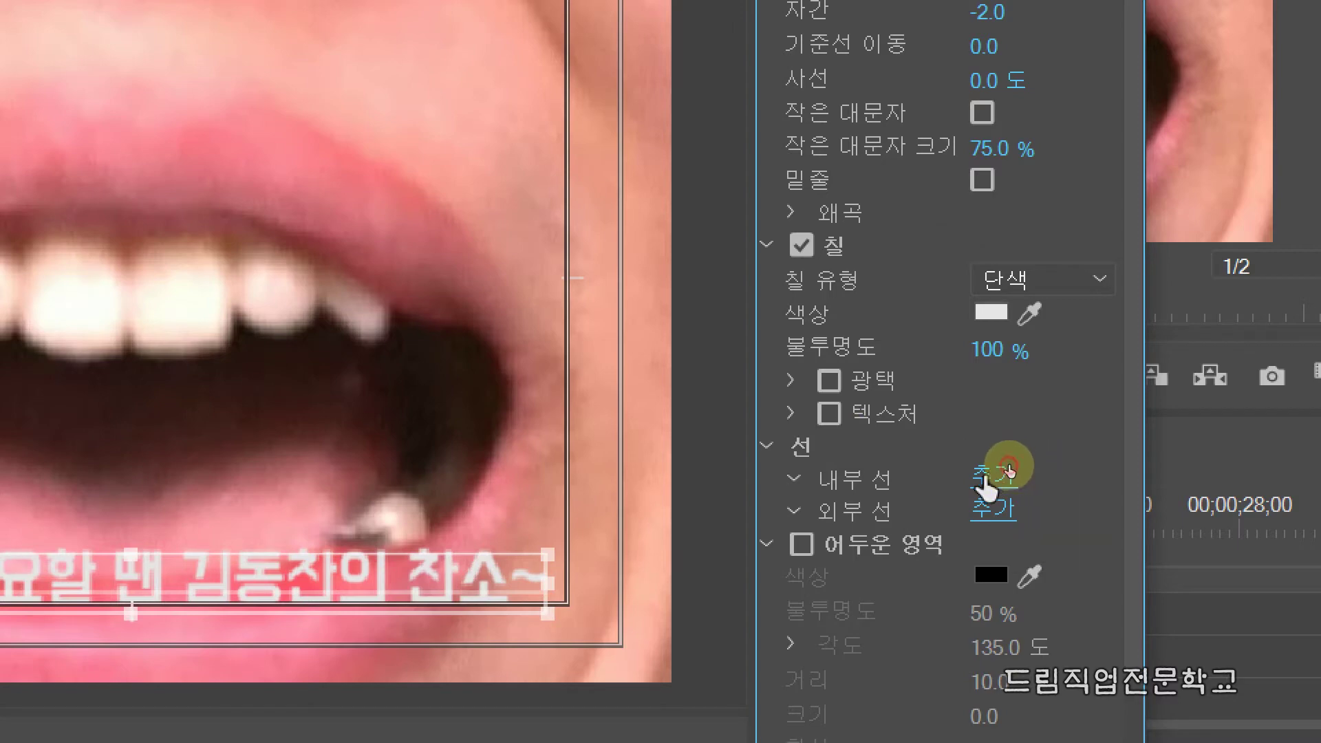
# Step: Add a black inner stroke of size 12 to the lyric text
pyautogui.click(1006, 468)
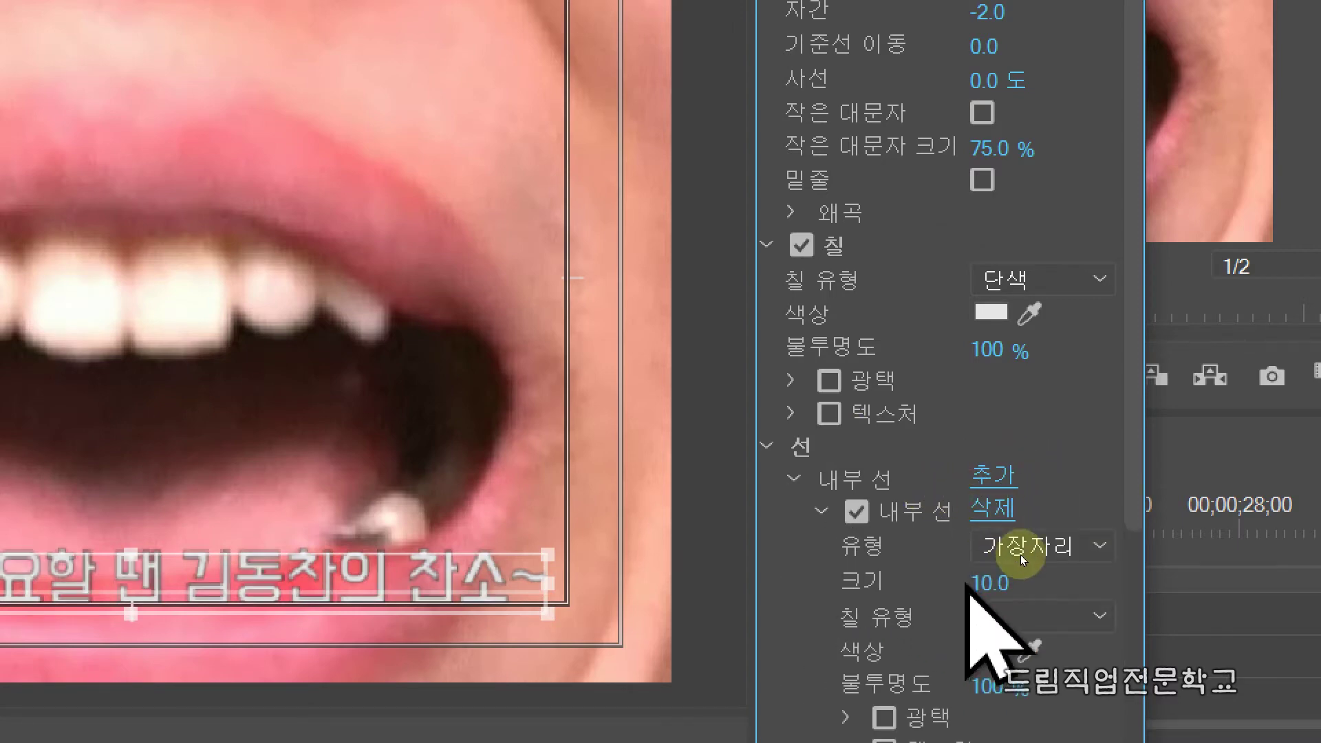
pyautogui.click(990, 622)
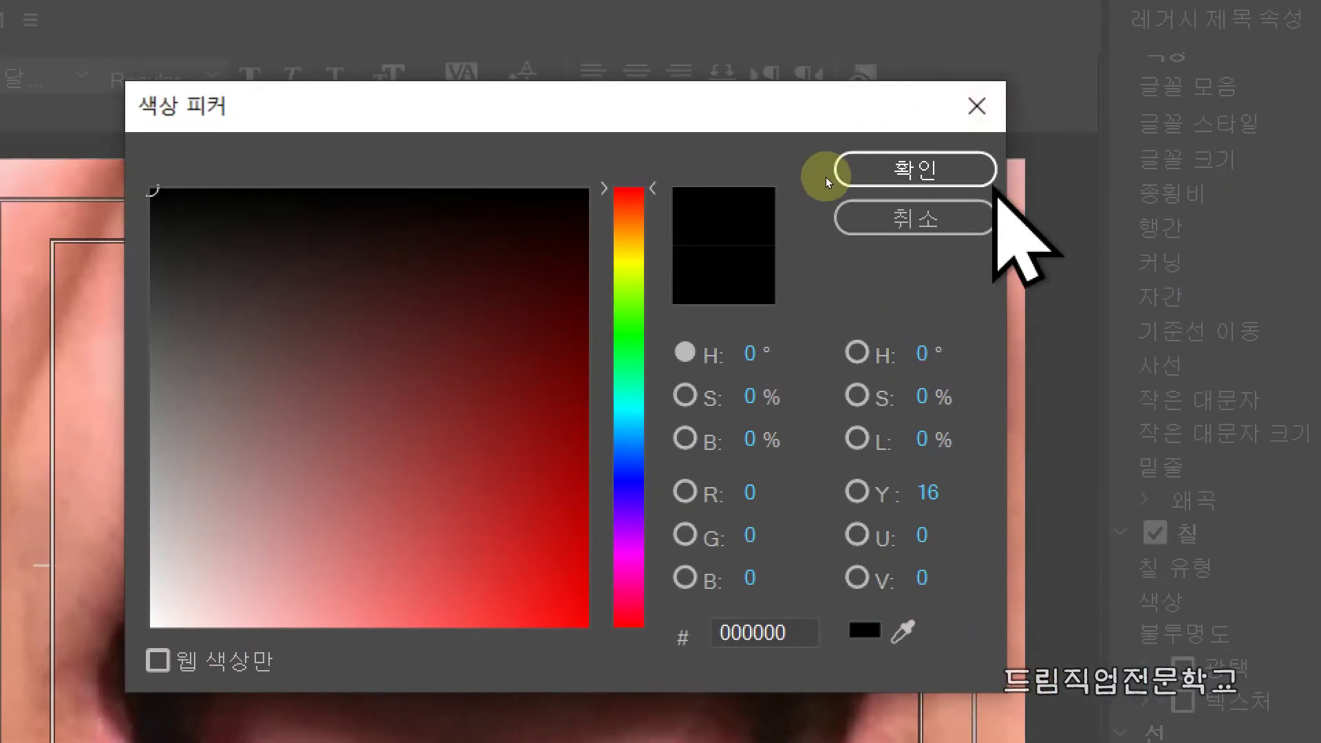
pyautogui.click(809, 103)
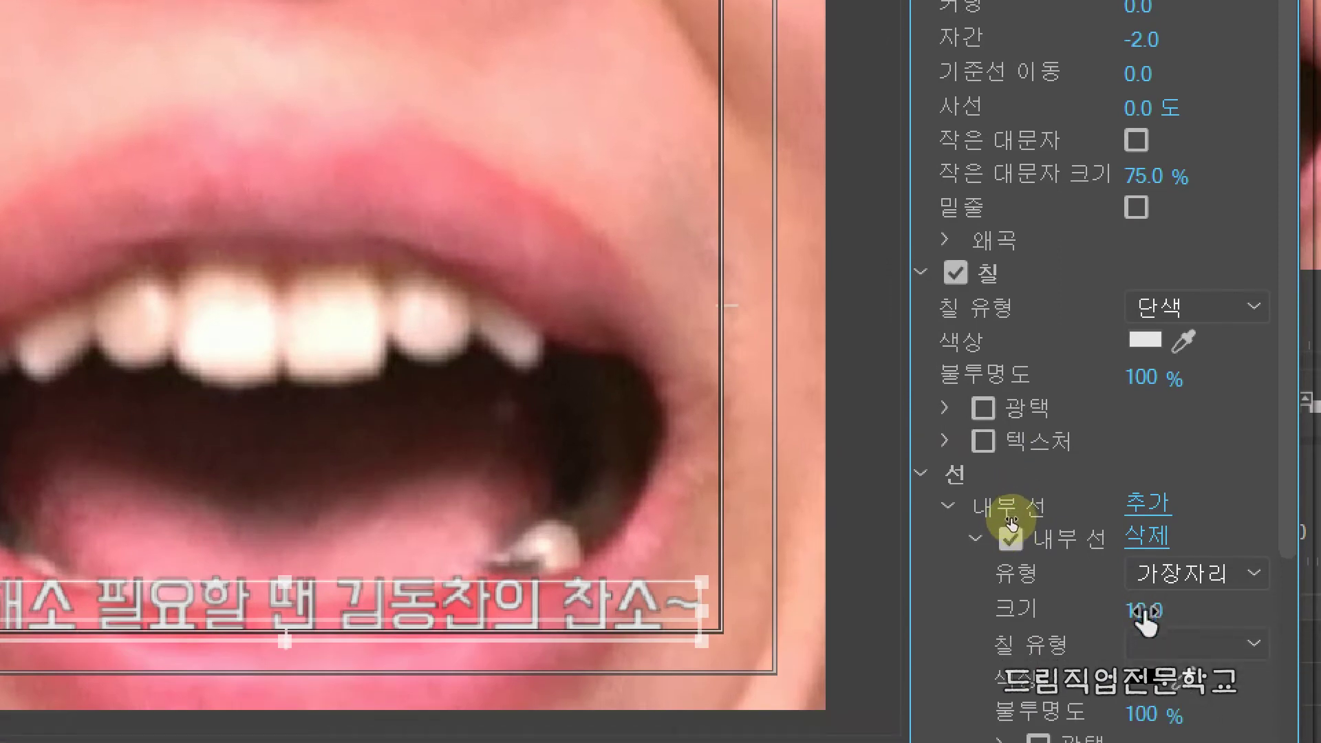
pyautogui.click(1144, 611)
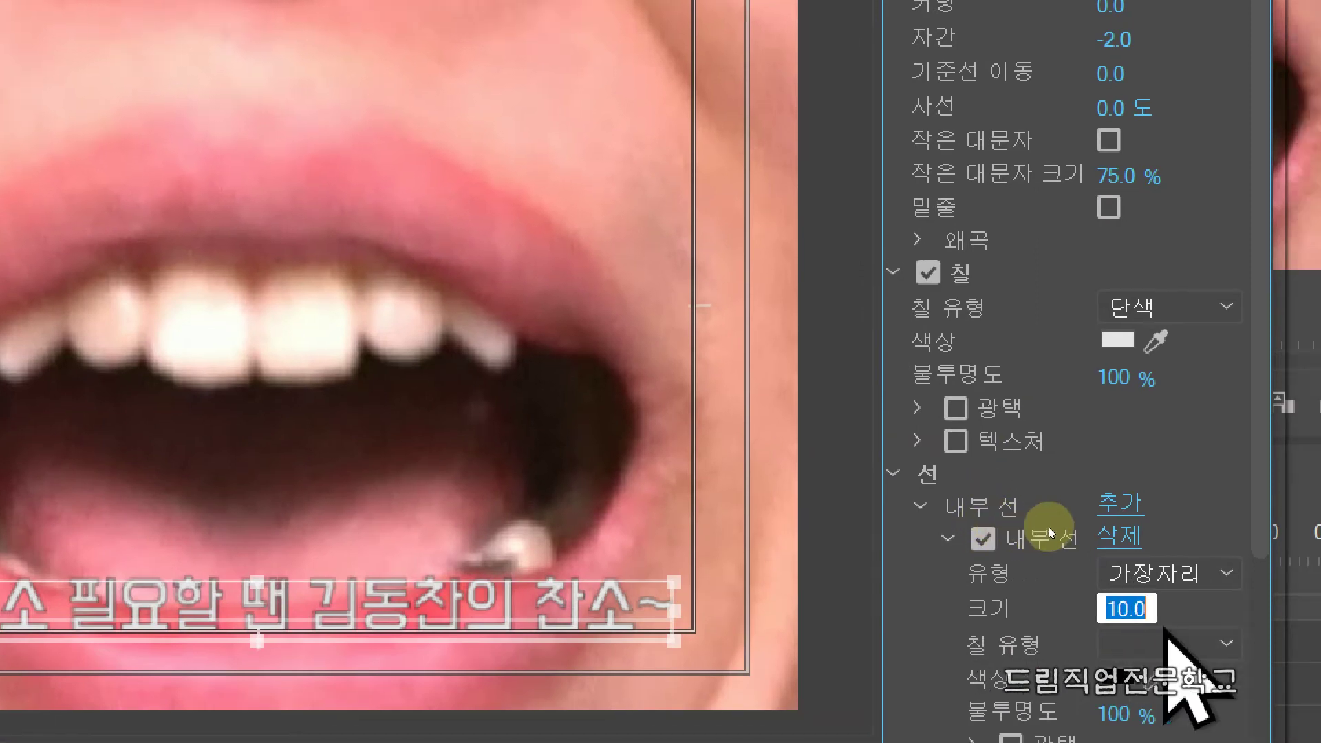
pyautogui.write('12')
pyautogui.press('Return')
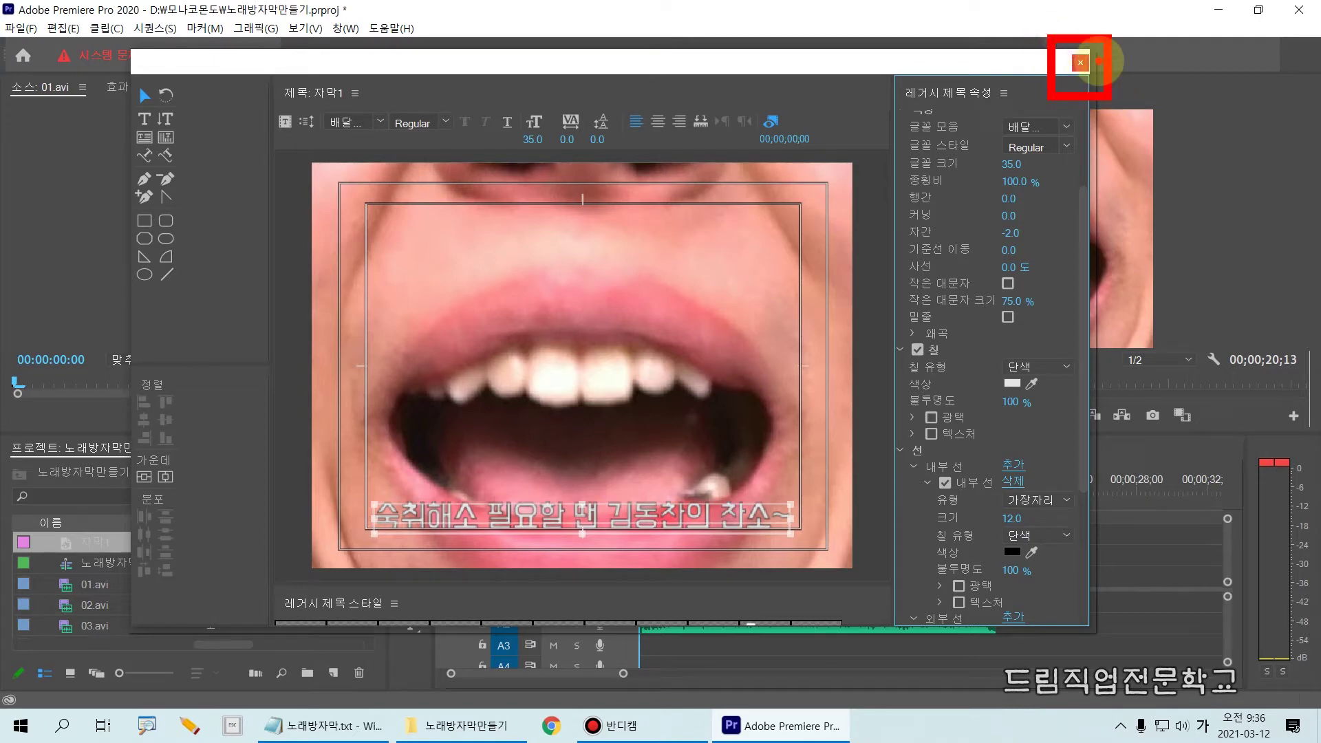
pyautogui.click(1080, 62)
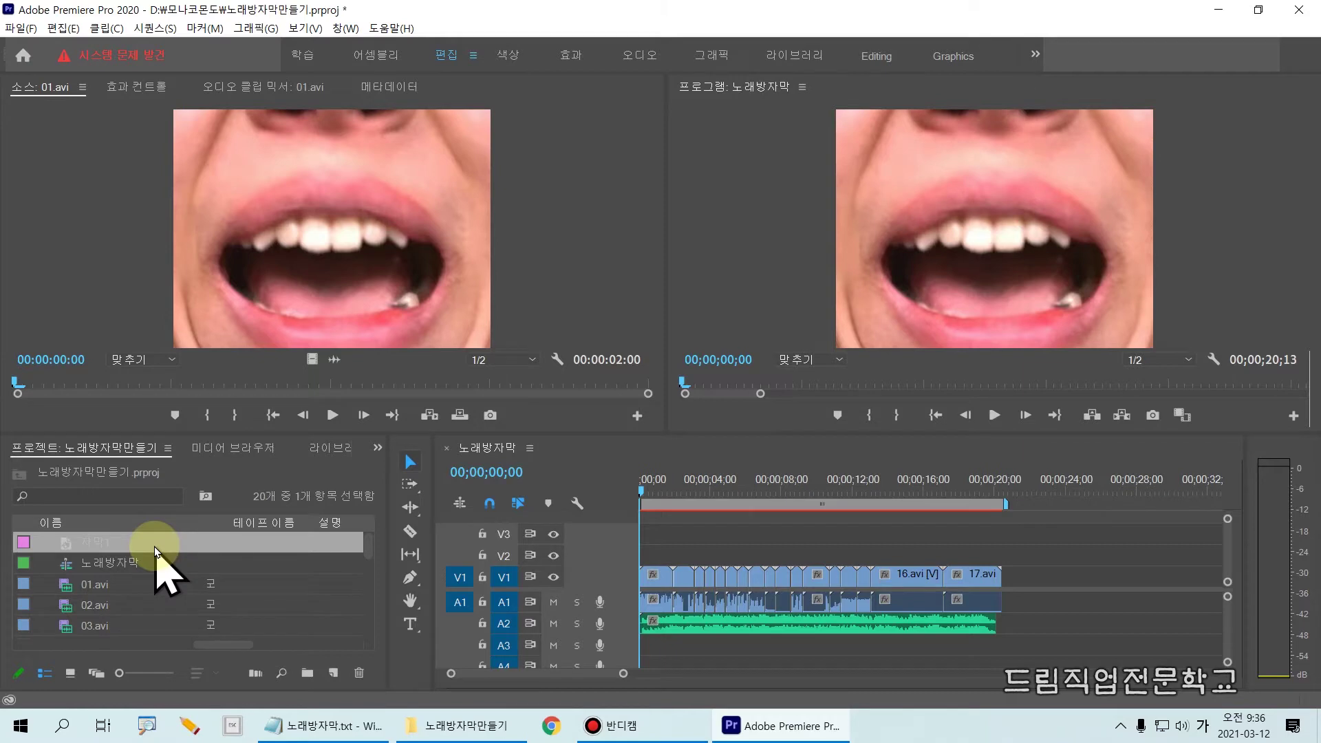
pyautogui.moveTo(14, 513); pyautogui.dragTo(370, 559)
pyautogui.click(22, 546)
pyautogui.moveTo(22, 547); pyautogui.dragTo(648, 551)
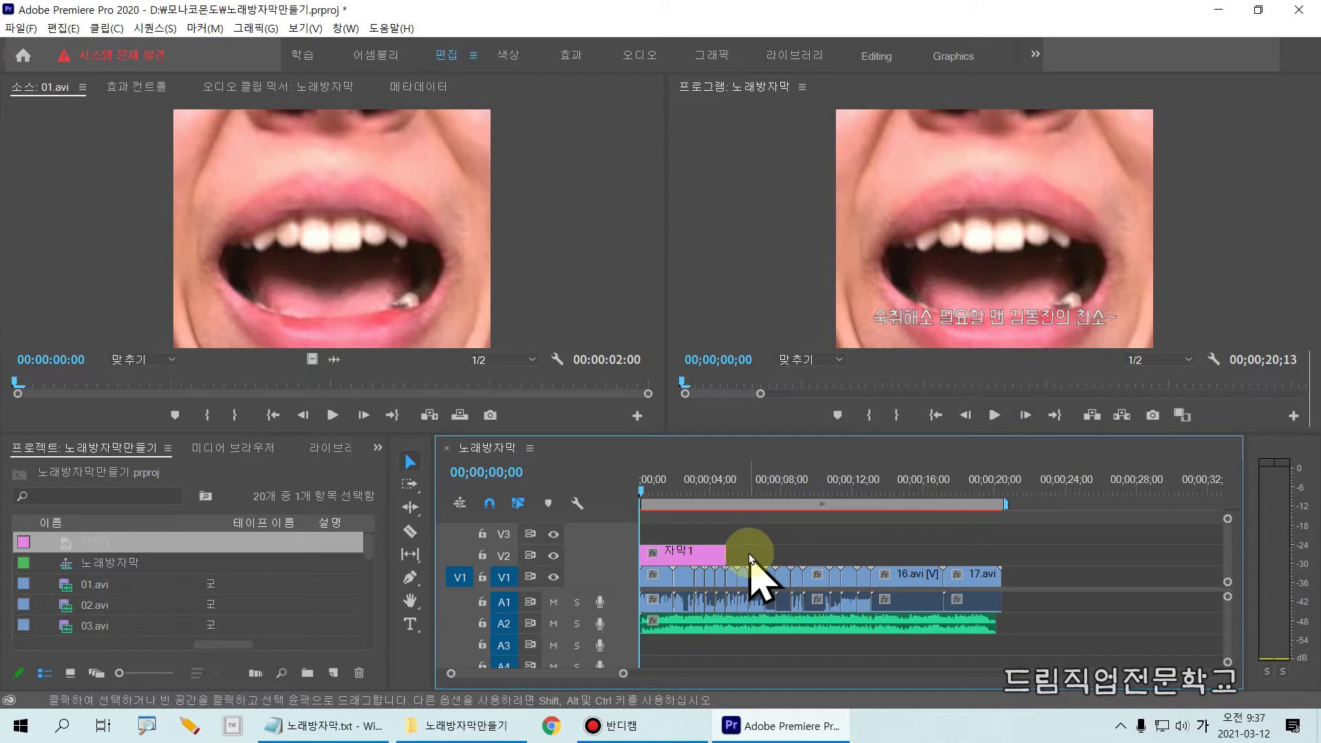
pyautogui.press('space')
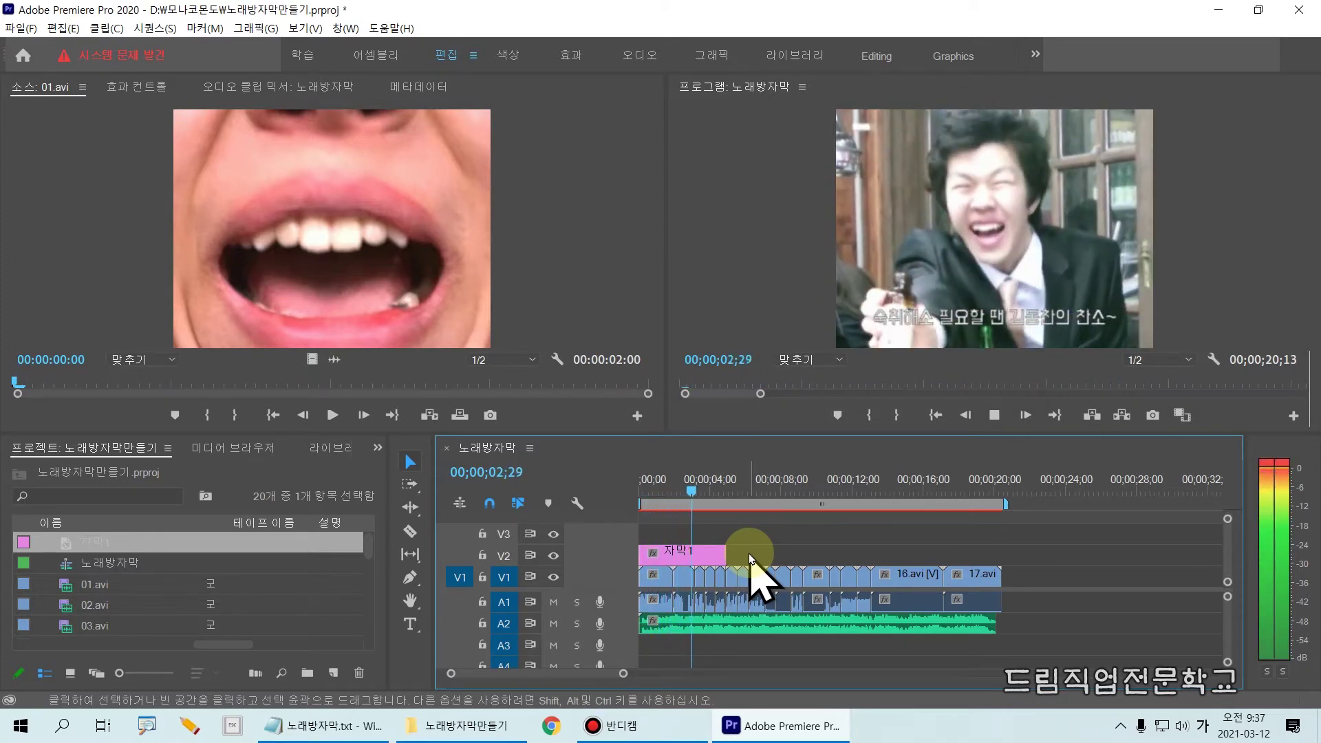
pyautogui.press('space')
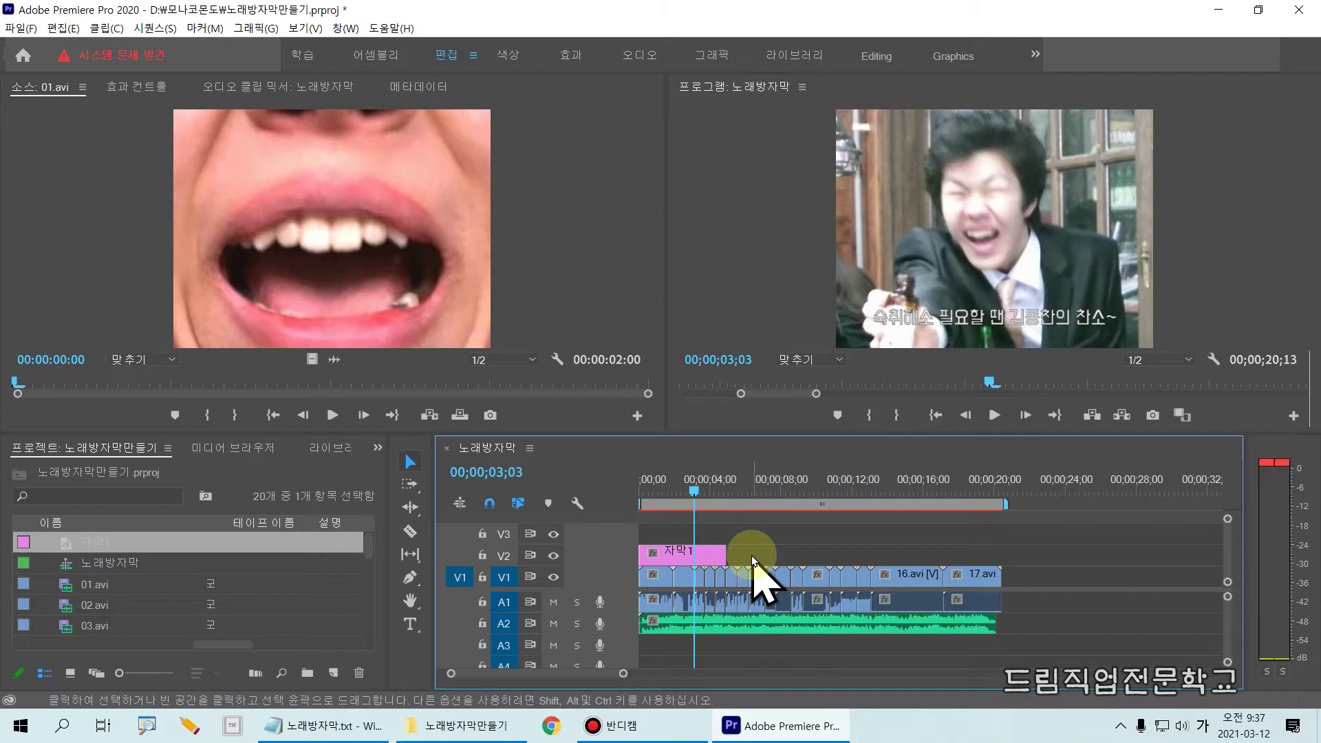
pyautogui.moveTo(678, 551)
pyautogui.mouseDown()
pyautogui.moveTo(706, 551)
pyautogui.moveTo(674, 565)
pyautogui.moveTo(673, 602)
pyautogui.mouseUp()
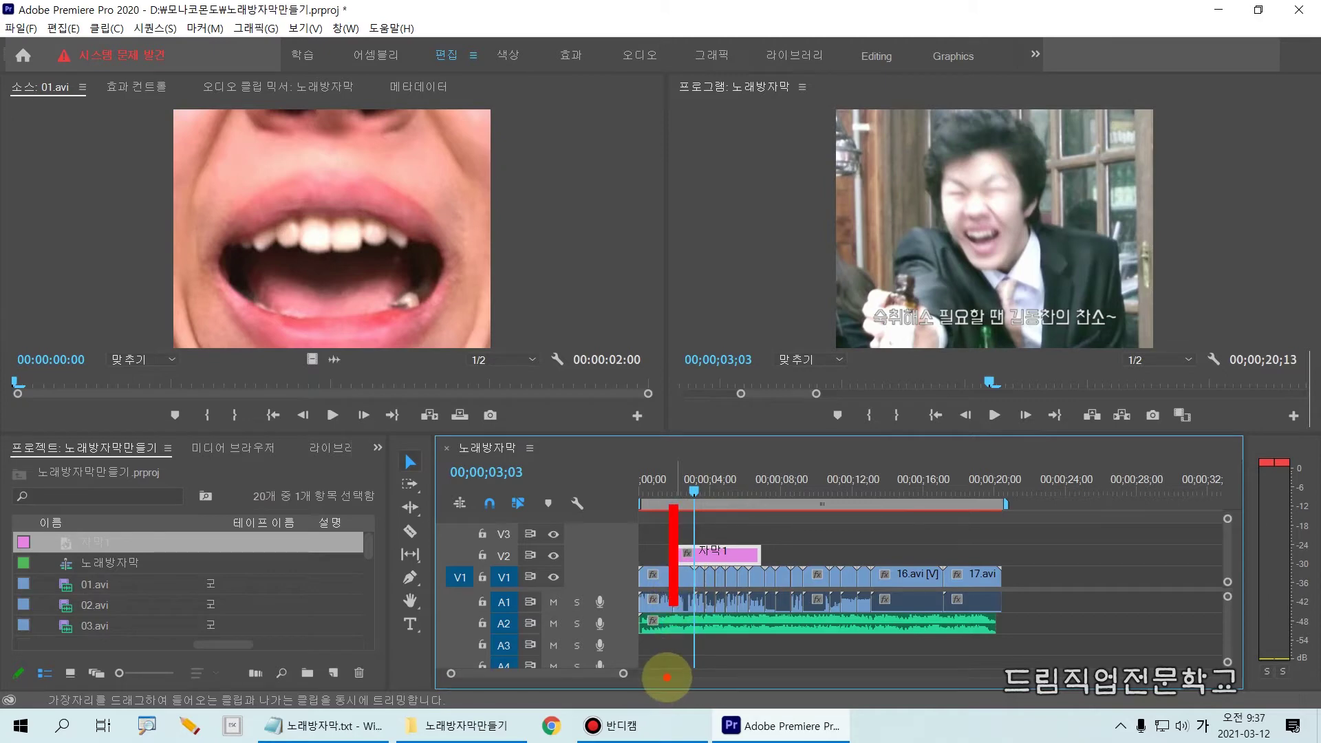
# Step: Zoom in on the timeline and reposition the 자막1 clip on V2
pyautogui.press('=')
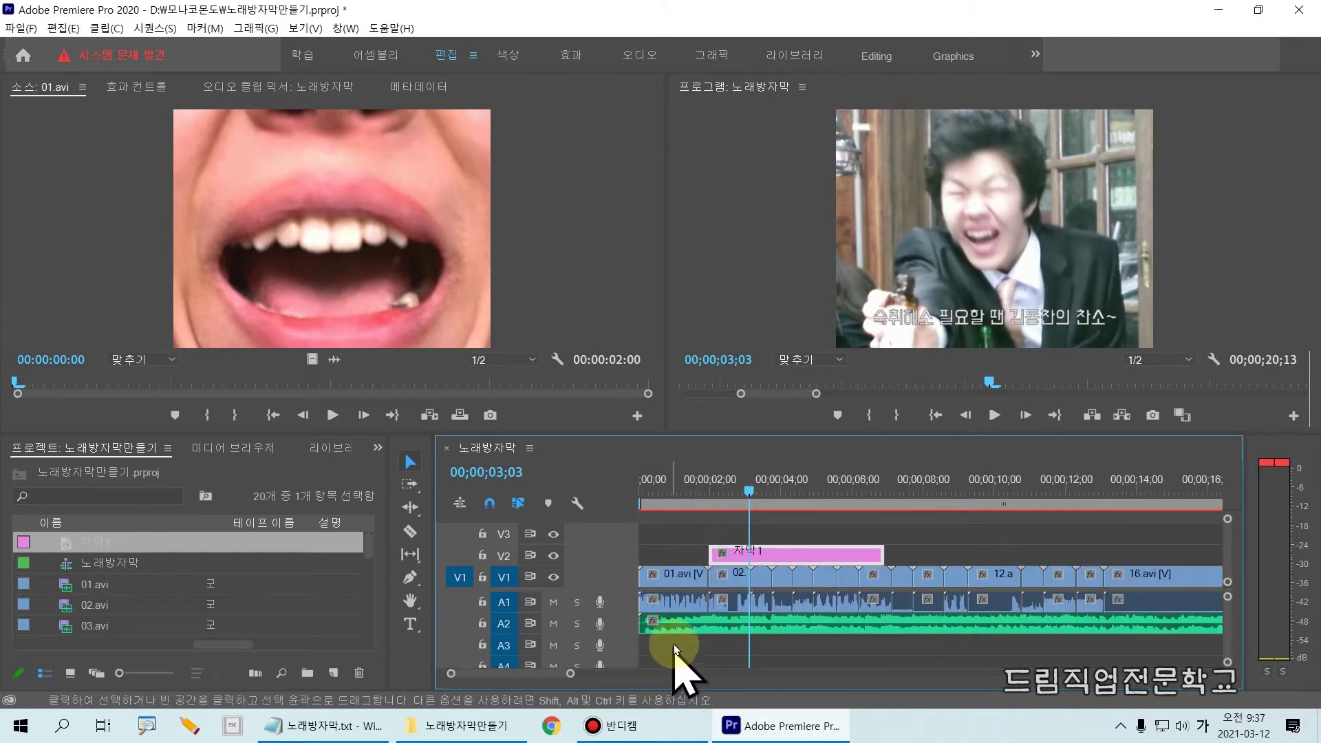
pyautogui.click(702, 530)
pyautogui.moveTo(702, 530); pyautogui.dragTo(704, 654)
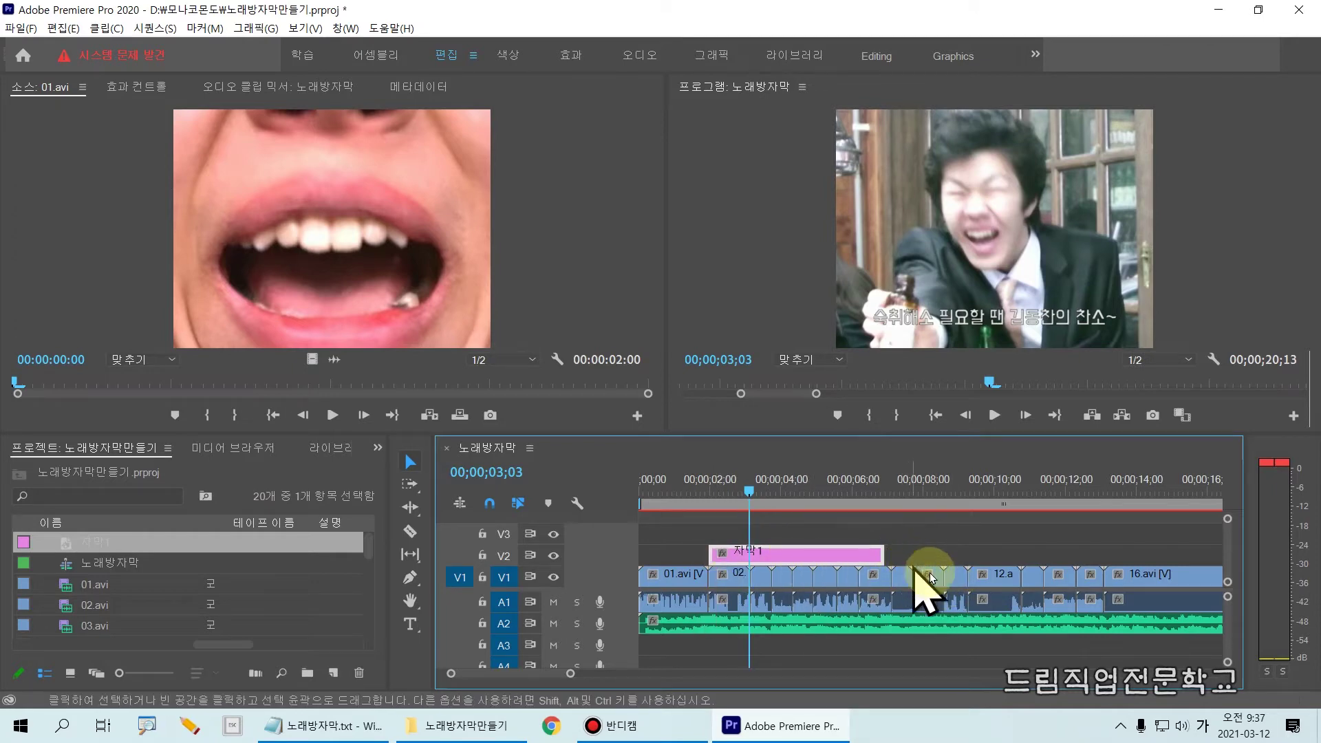
pyautogui.press('=')
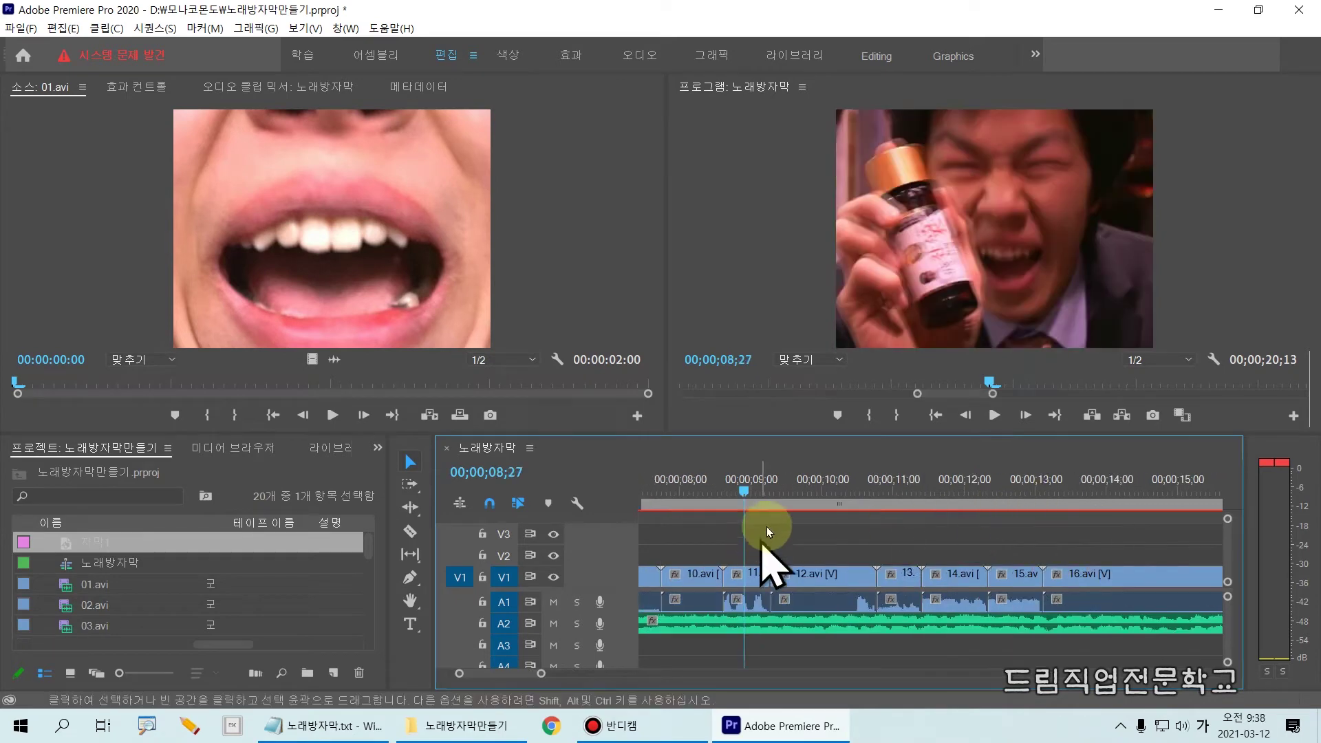
# Step: Park the playhead at 08;18 and extend the 자막1 clip's end to it
pyautogui.moveTo(745, 492); pyautogui.dragTo(725, 492)
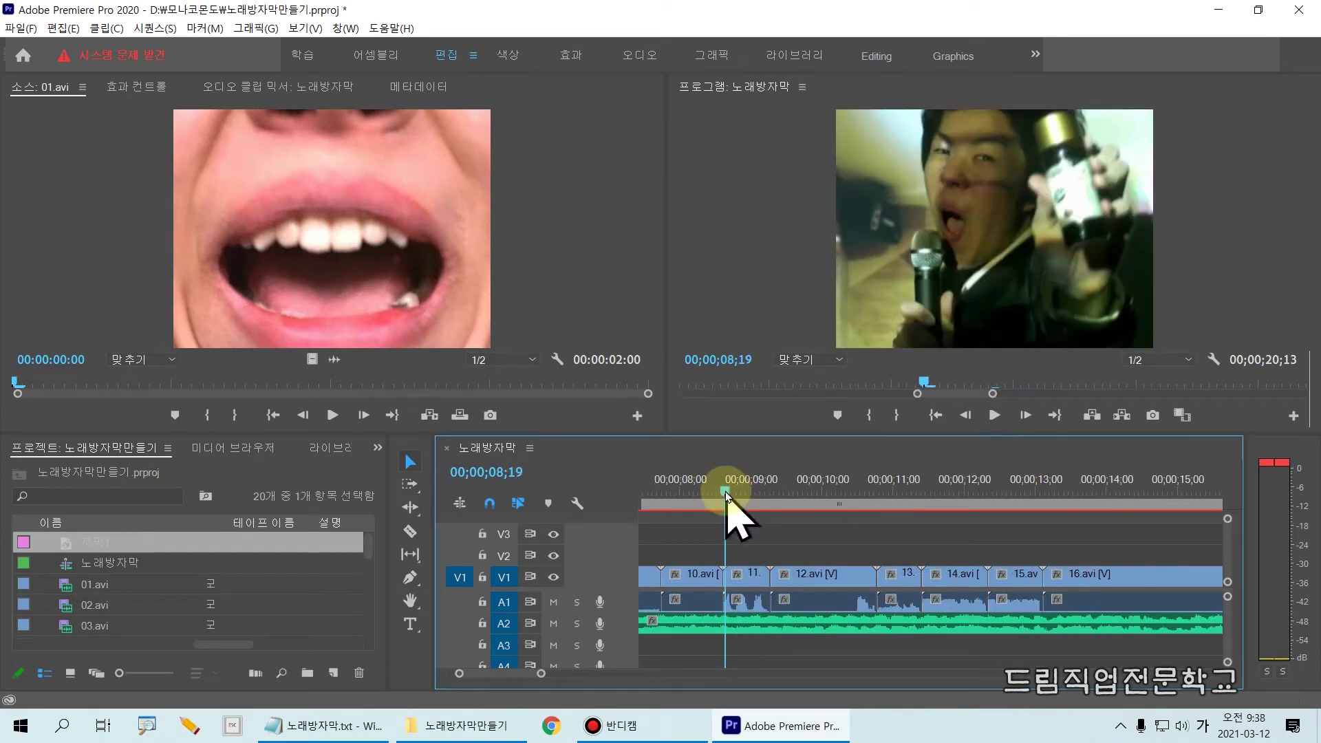
pyautogui.moveTo(725, 494); pyautogui.dragTo(722, 493)
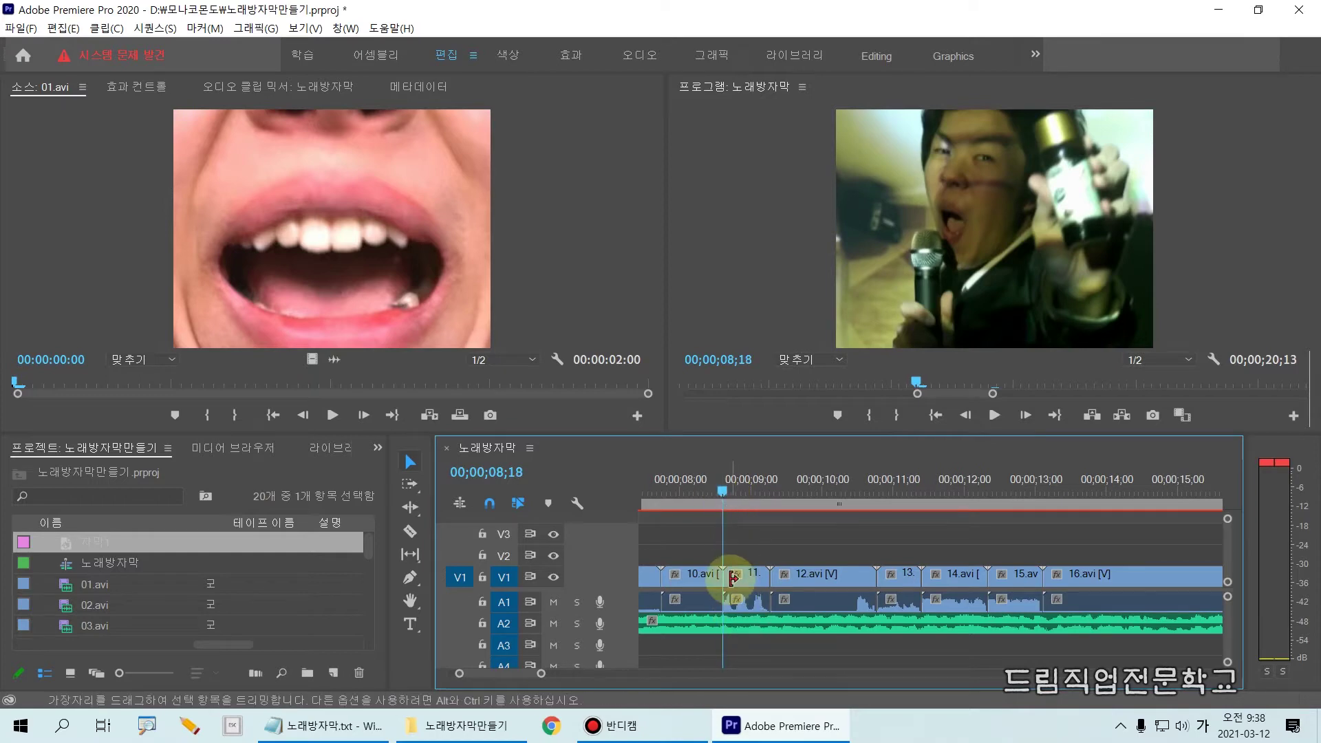
pyautogui.press('-')
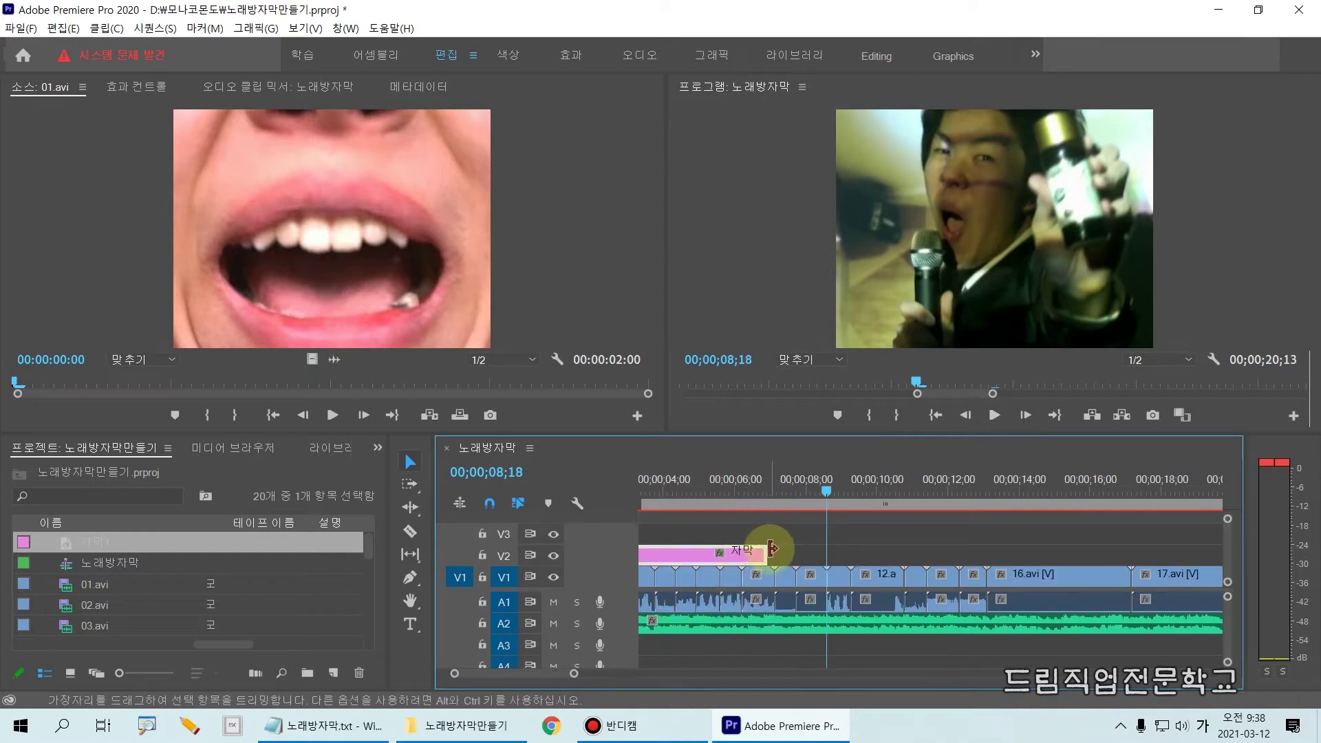
pyautogui.moveTo(771, 548); pyautogui.dragTo(825, 550)
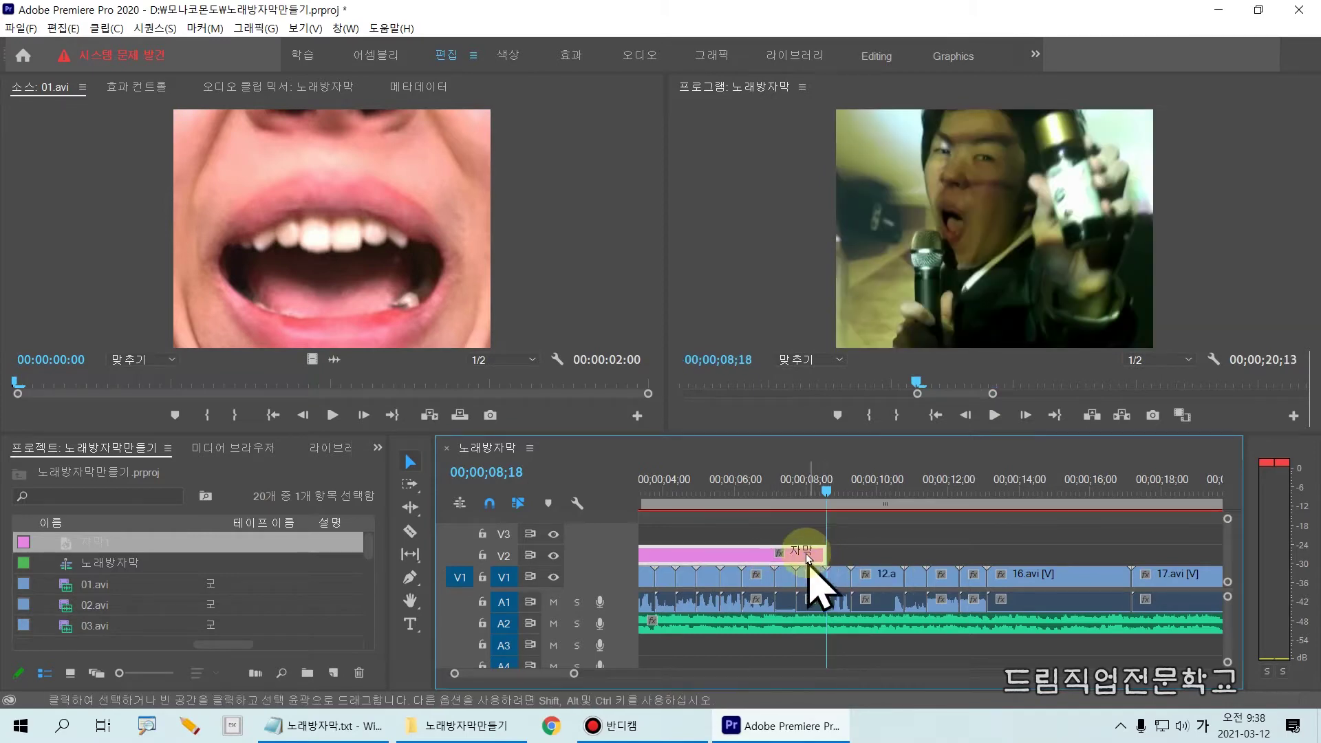
pyautogui.moveTo(825, 492); pyautogui.dragTo(816, 492)
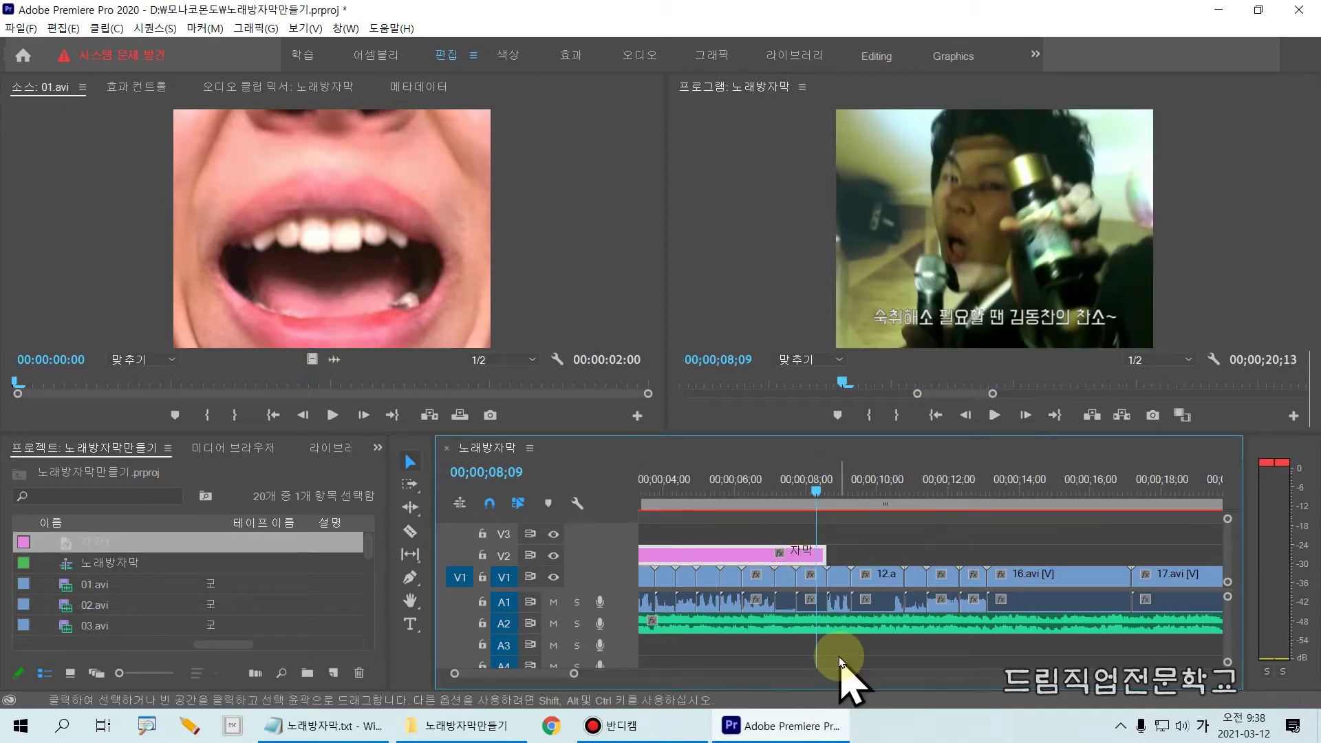
pyautogui.press('-')
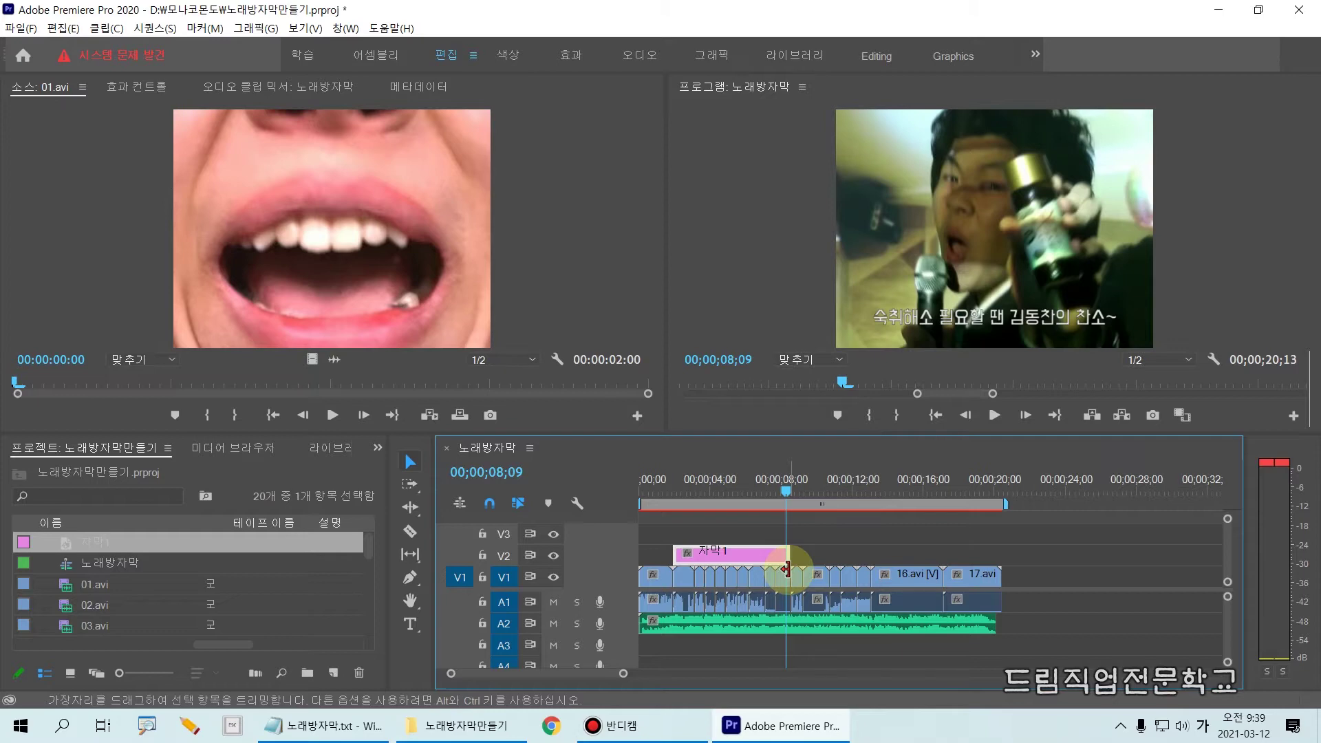
# Step: Alt-drag the 자막1 clip up onto V3 to make a duplicate
pyautogui.moveTo(662, 527); pyautogui.dragTo(808, 576)
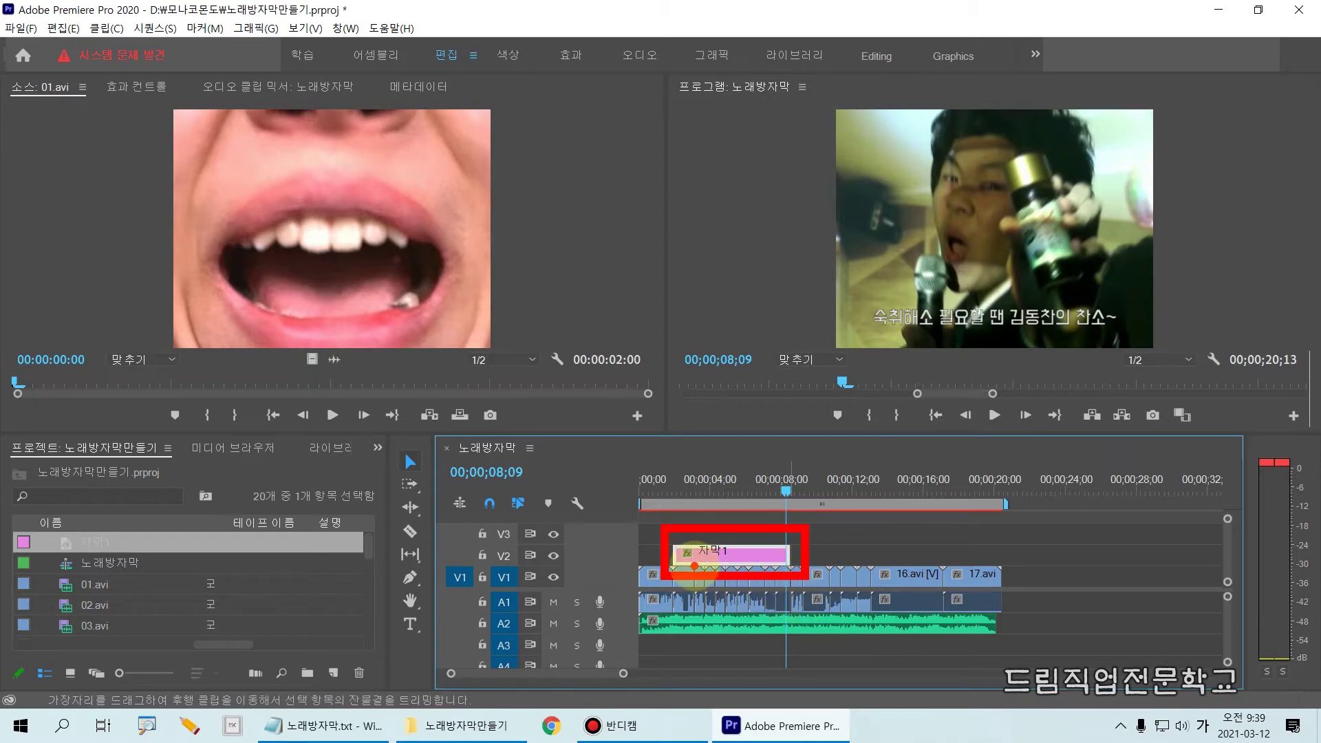
pyautogui.moveTo(722, 558)
pyautogui.mouseDown()
pyautogui.moveTo(724, 509)
pyautogui.moveTo(741, 516)
pyautogui.mouseUp()
pyautogui.press('Escape')
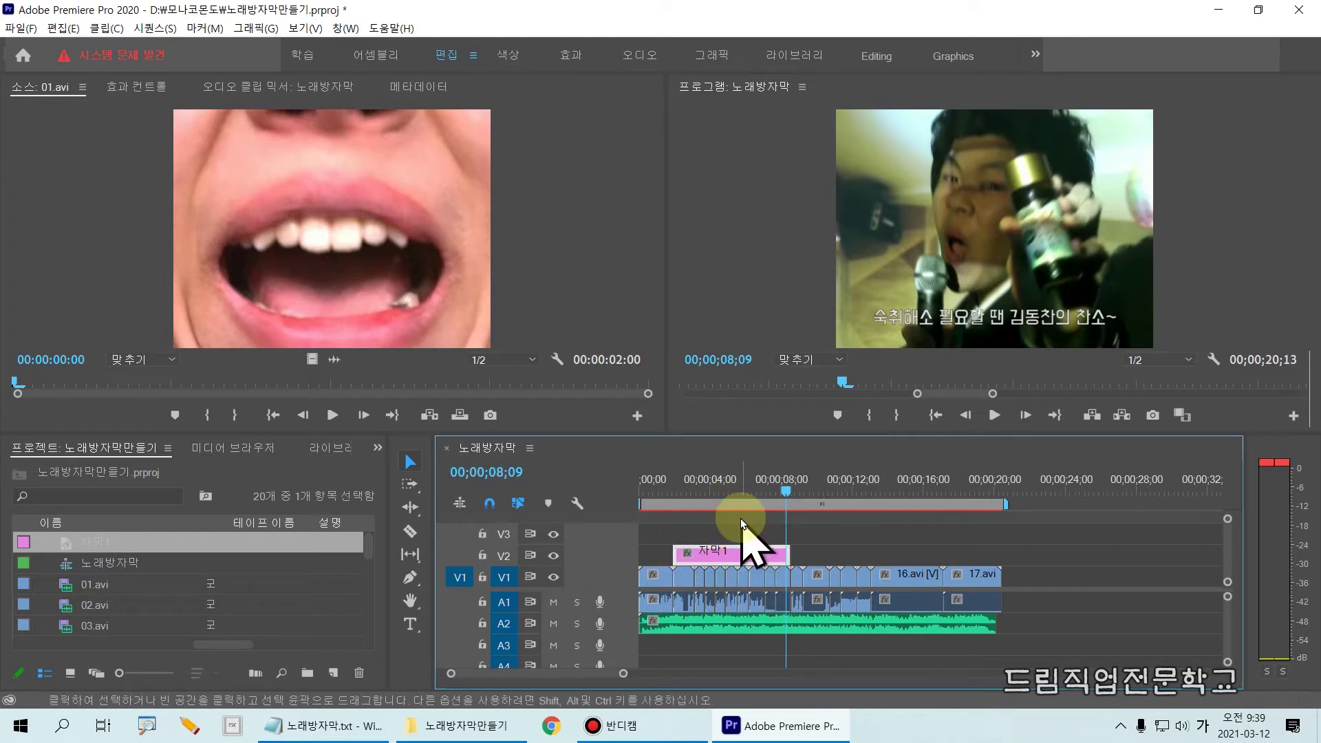
pyautogui.moveTo(719, 556); pyautogui.dragTo(719, 534)
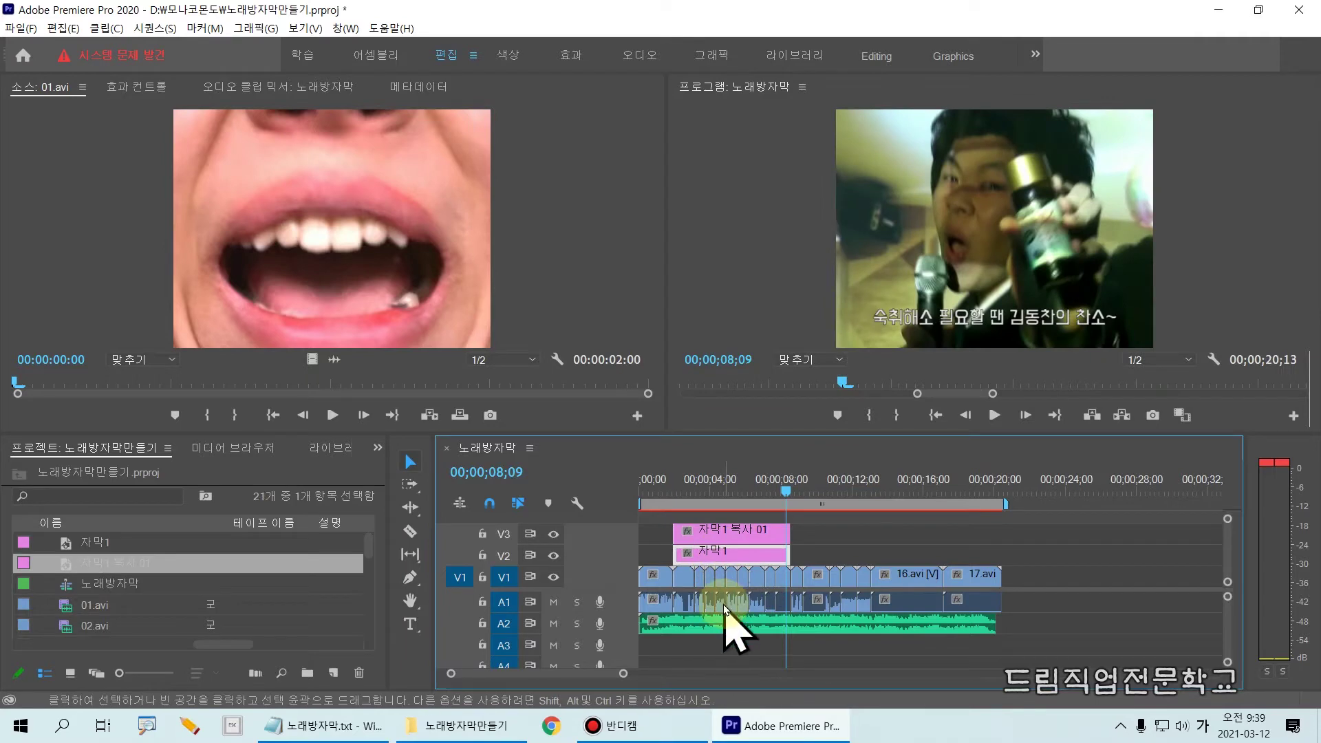
pyautogui.moveTo(659, 513)
pyautogui.mouseDown()
pyautogui.moveTo(781, 531)
pyautogui.moveTo(799, 546)
pyautogui.mouseUp()
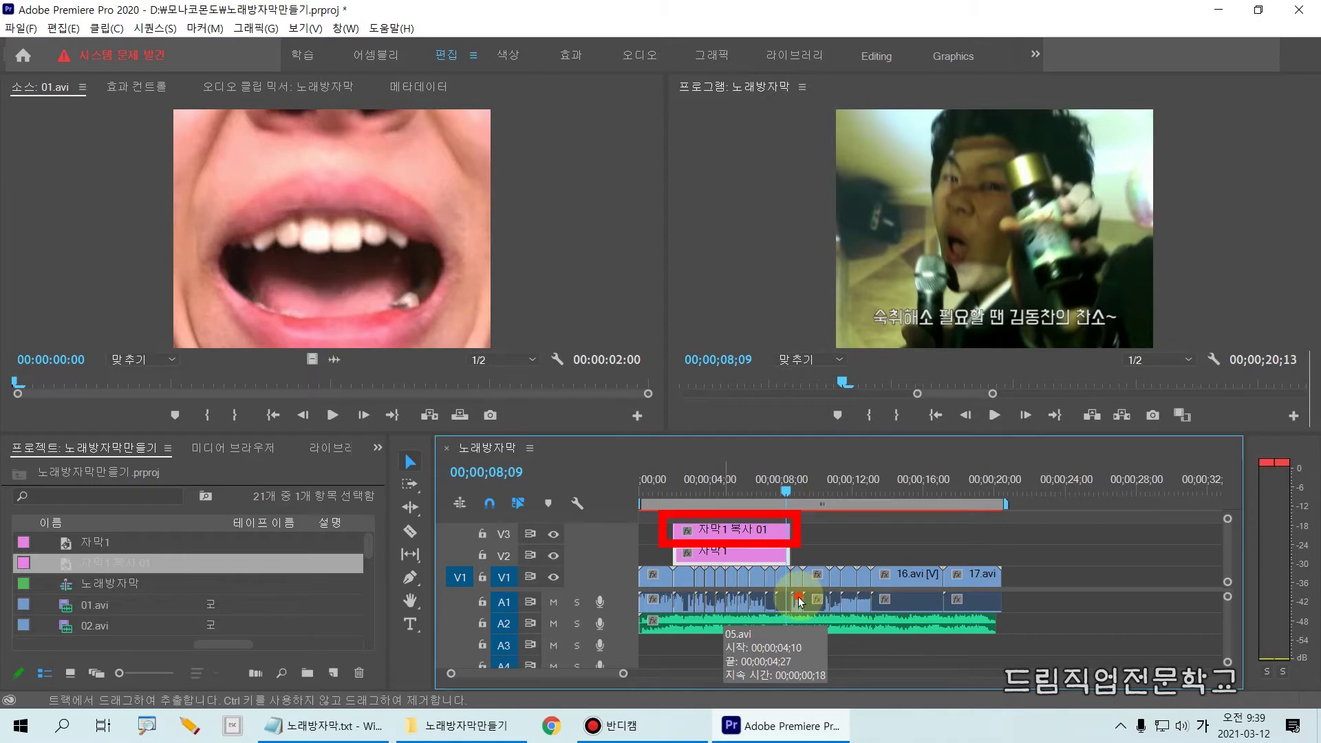
pyautogui.press('Escape')
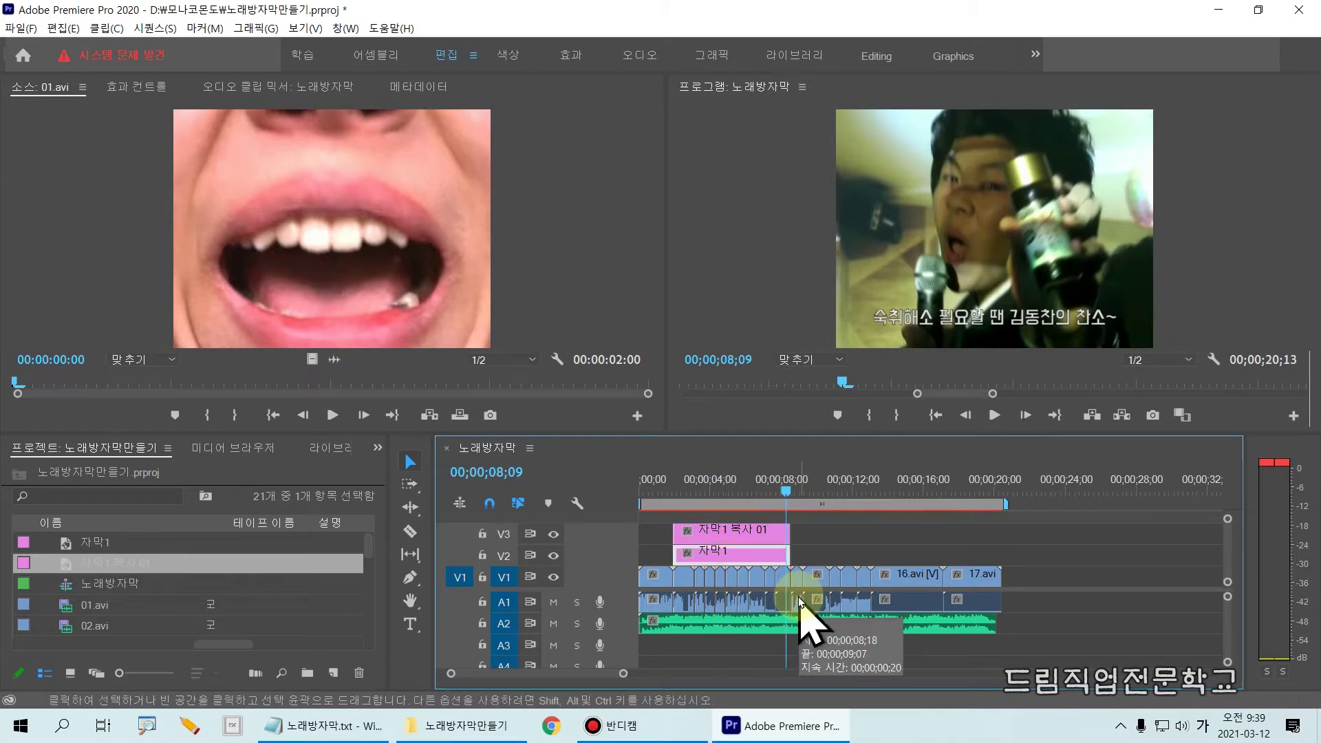
pyautogui.moveTo(665, 539); pyautogui.dragTo(795, 569)
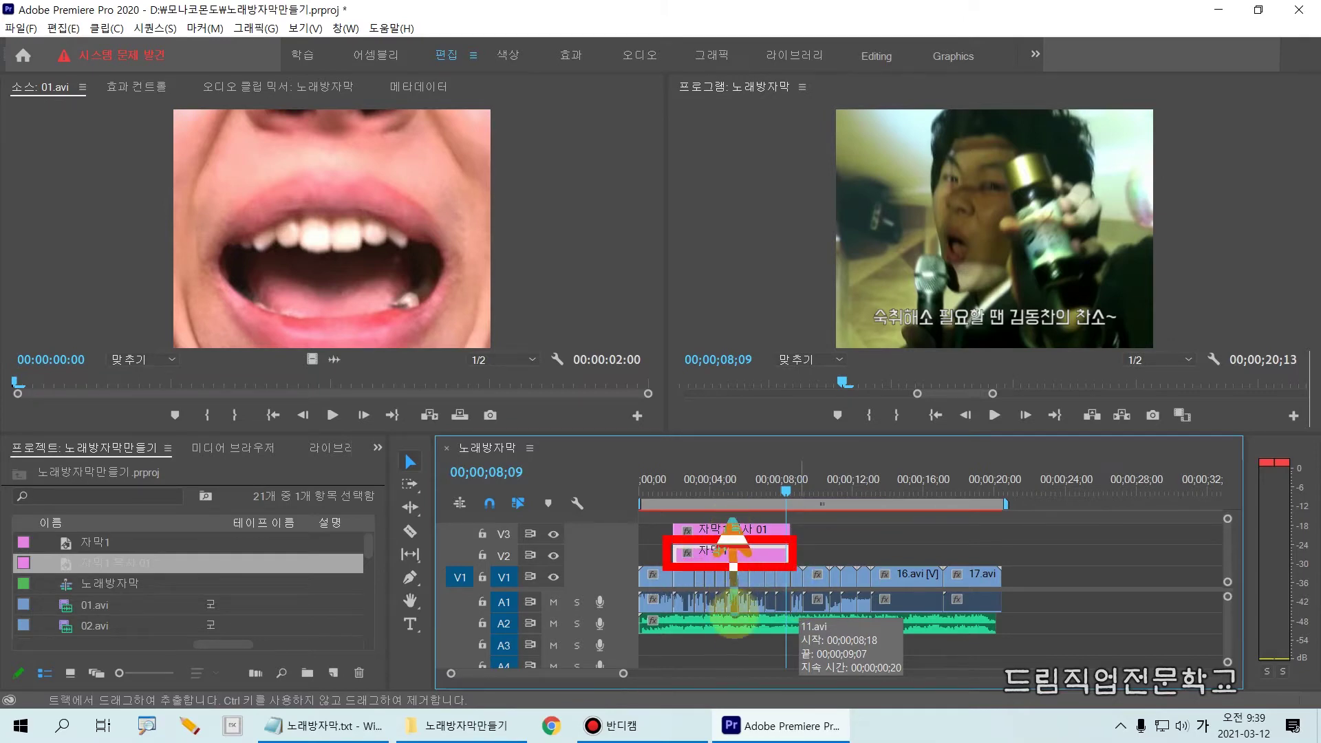
# Step: Open the copied title 자막1 복사 01 in the Legacy Title editor
pyautogui.click(739, 530)
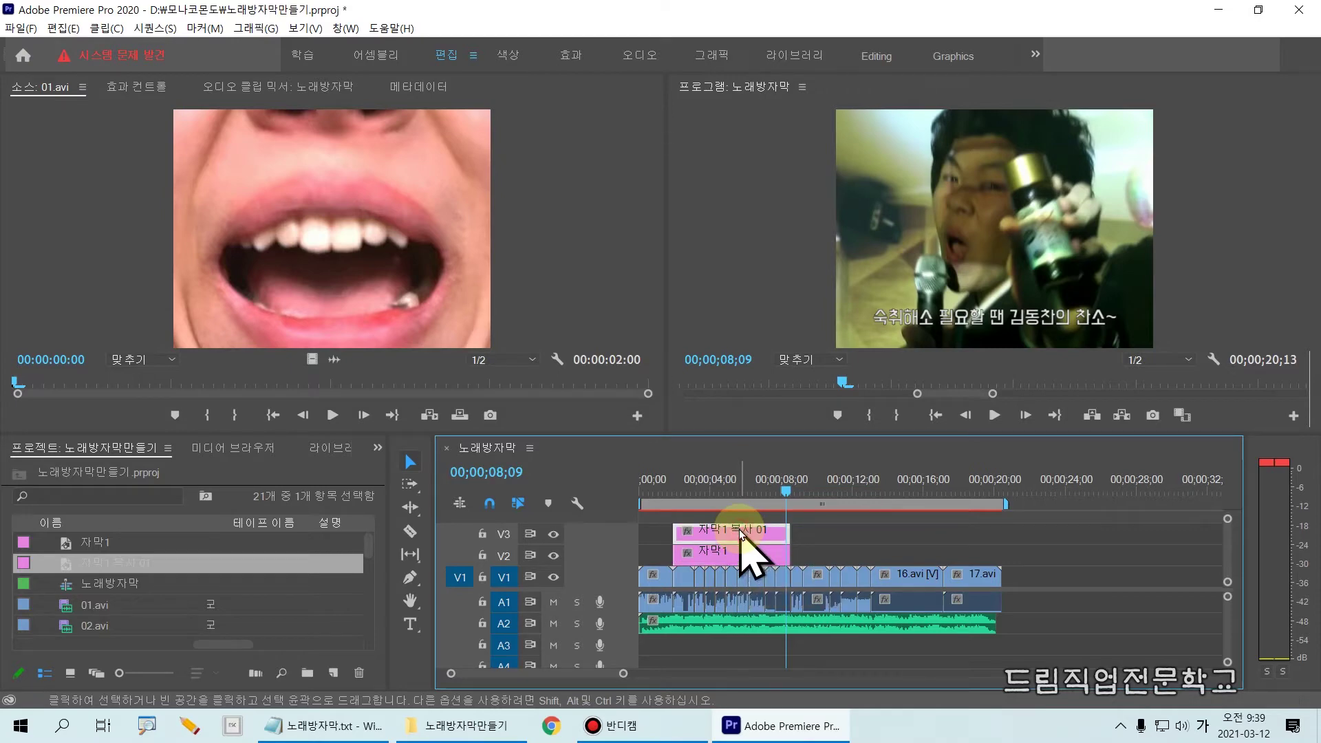
pyautogui.hotkey('ctrl', '2')
pyautogui.moveTo(668, 503); pyautogui.dragTo(805, 547)
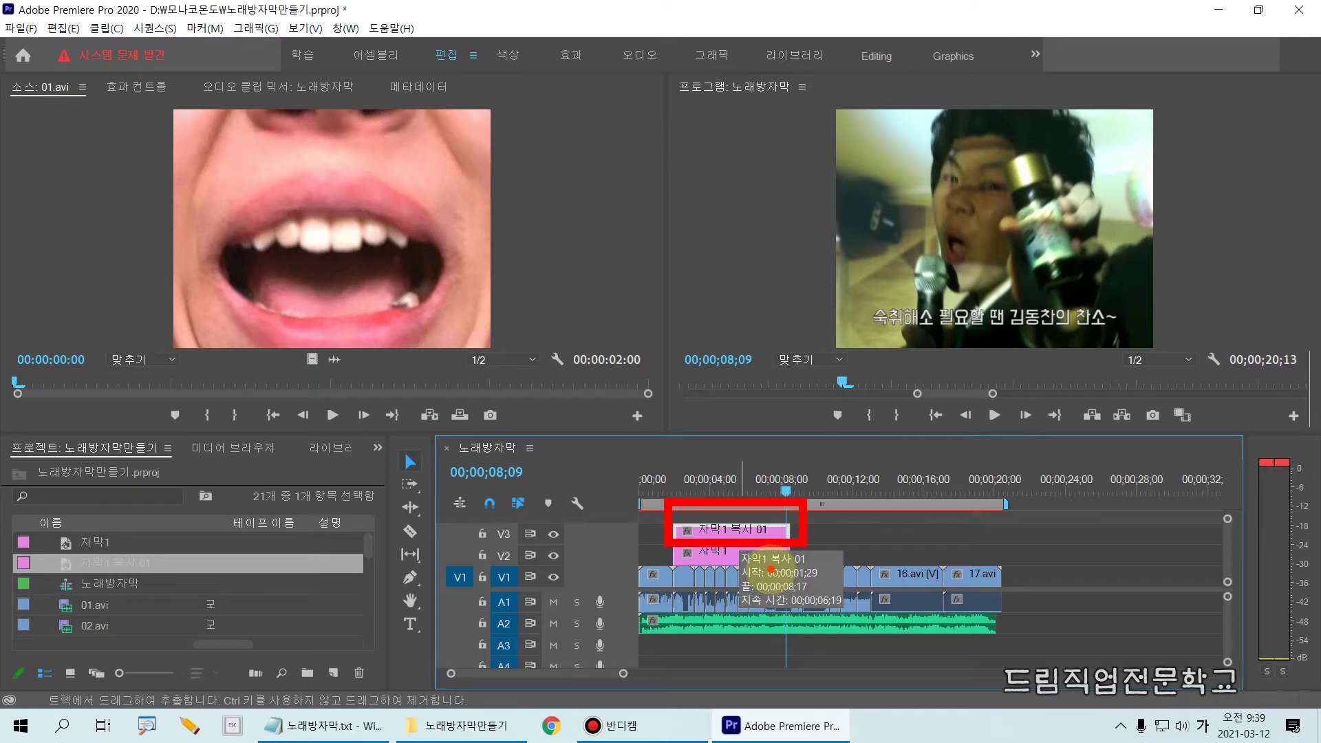
pyautogui.hotkey('ctrl', '2')
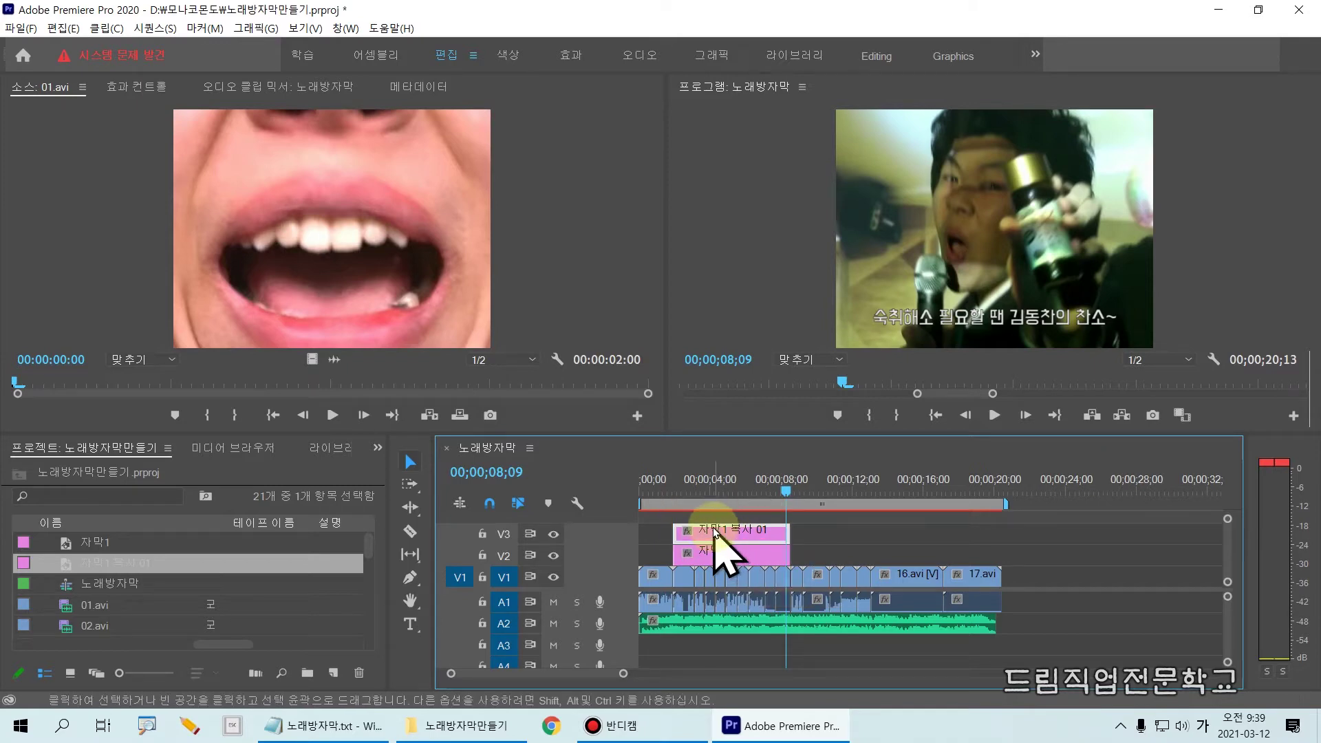
pyautogui.doubleClick(716, 533)
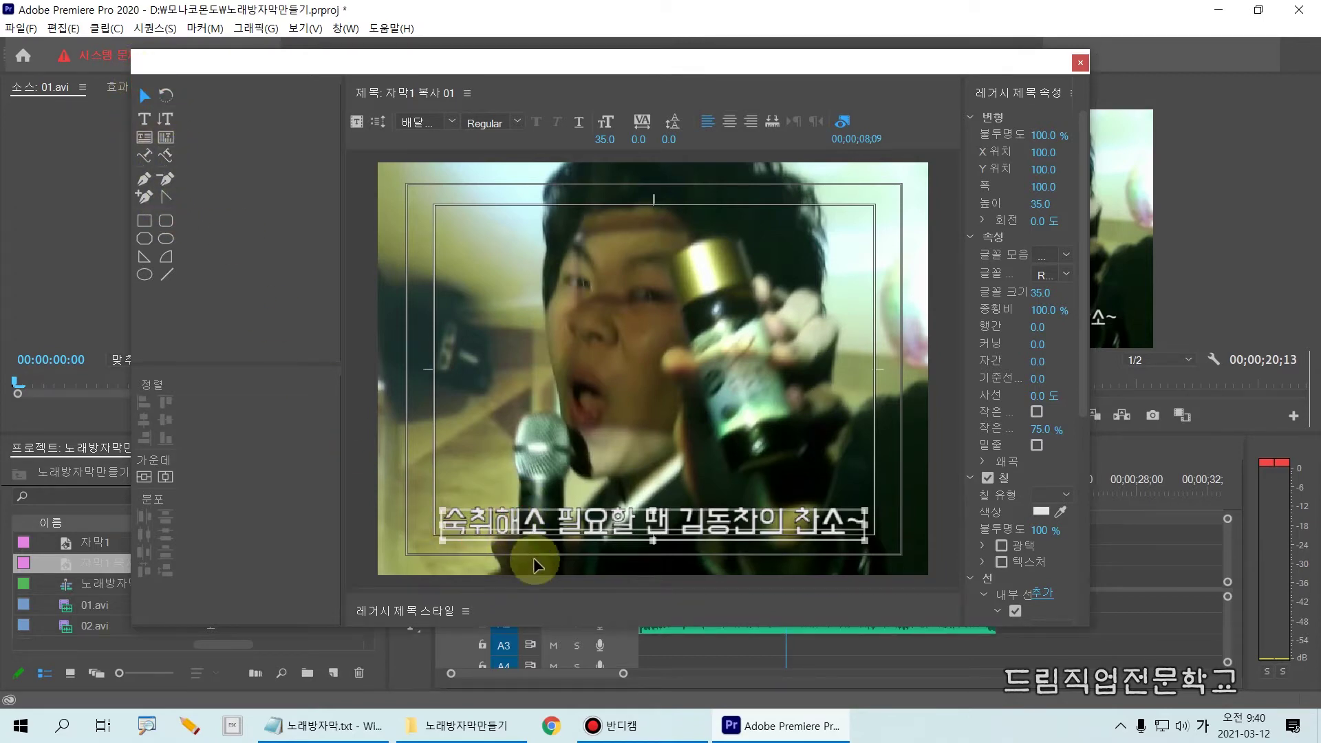
# Step: Fill the copied lyric text with pure red (FD0000) and close the title editor
pyautogui.click(536, 538)
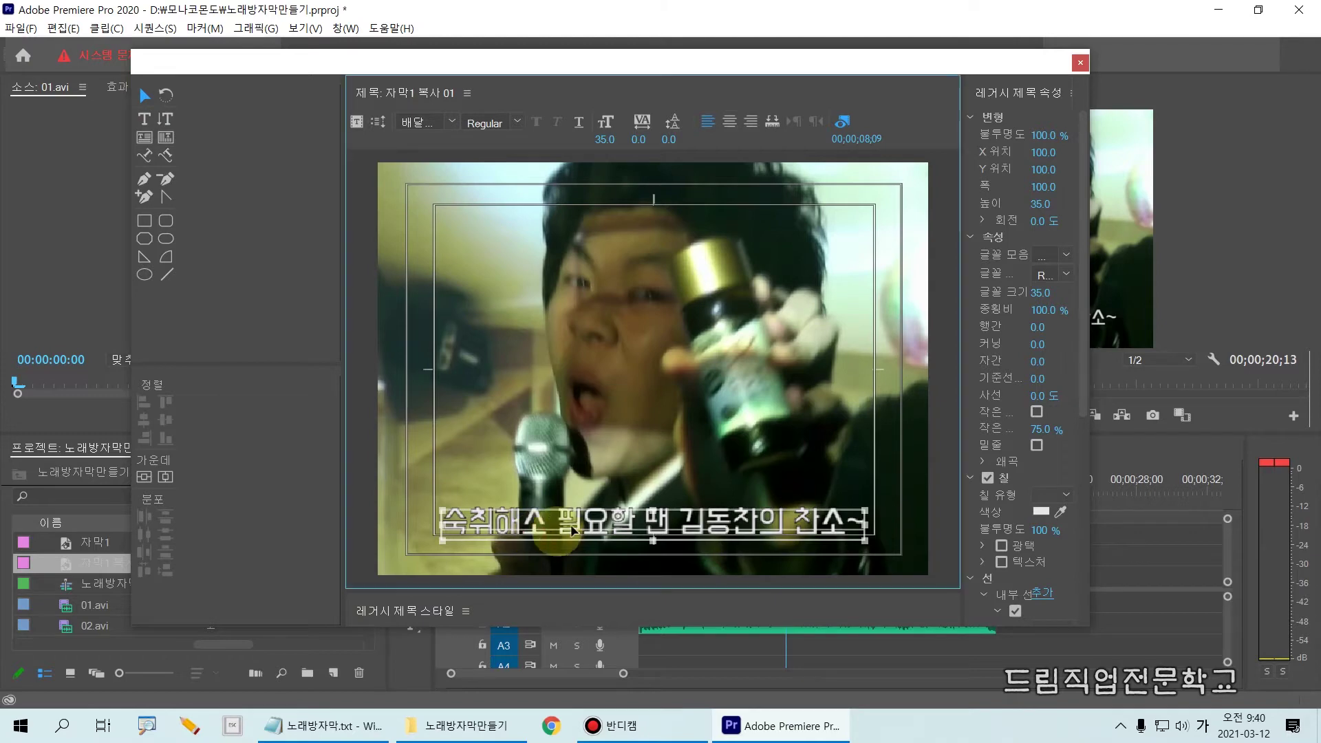
pyautogui.click(1044, 512)
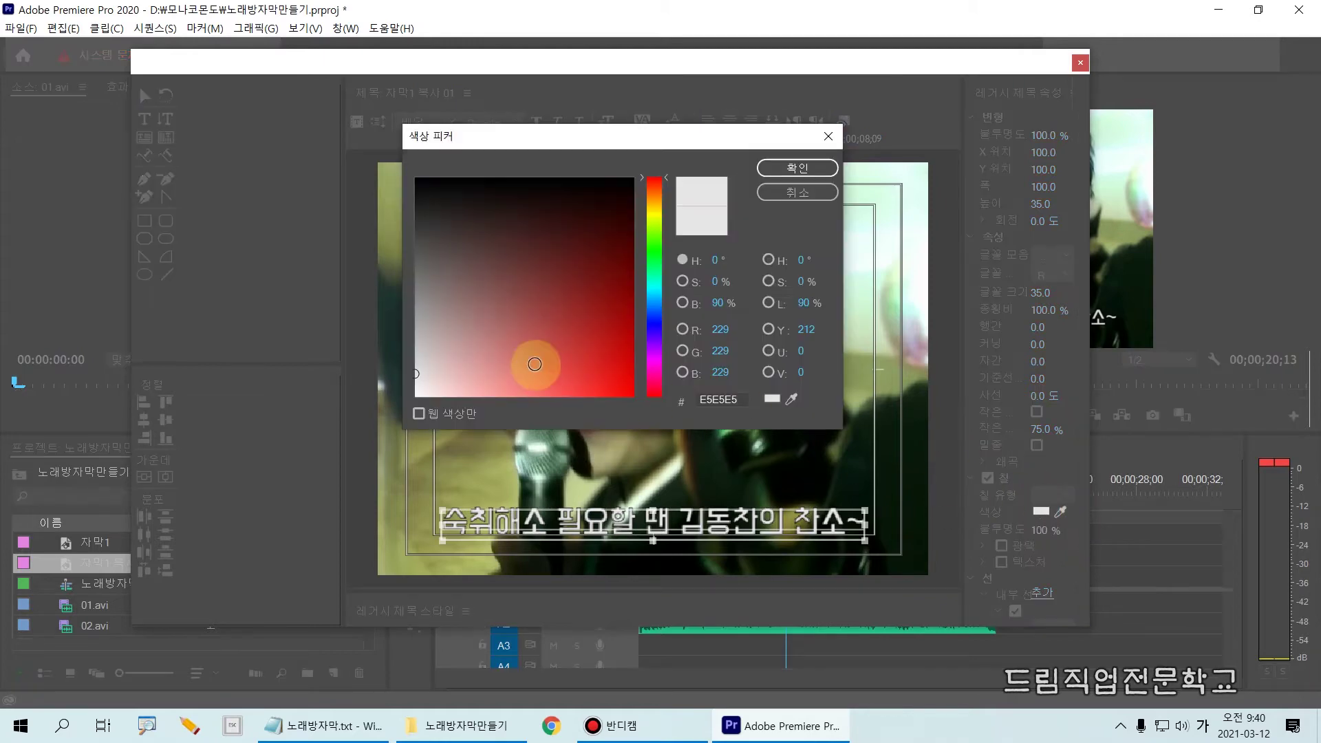
pyautogui.moveTo(534, 361); pyautogui.dragTo(644, 397)
pyautogui.click(819, 165)
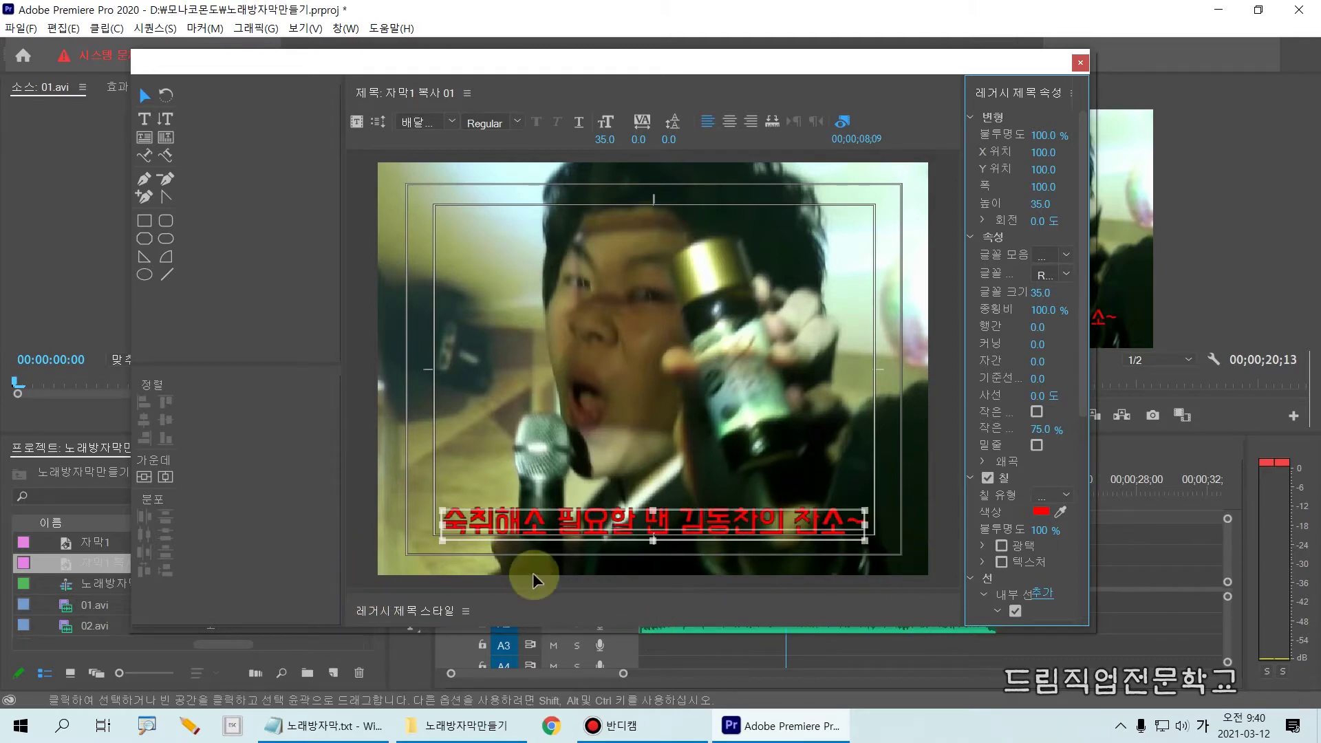
pyautogui.click(1082, 64)
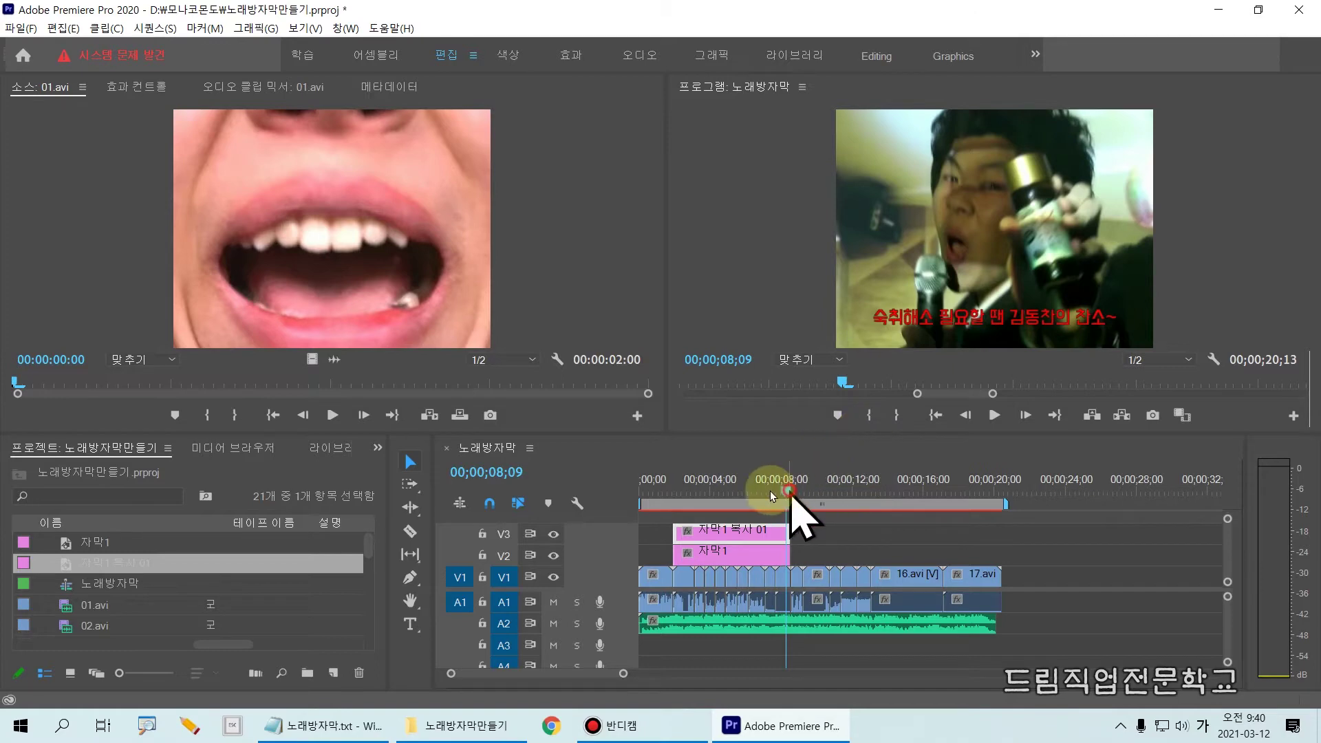
pyautogui.click(712, 489)
pyautogui.press('Up')
pyautogui.press('Up')
pyautogui.press('Up')
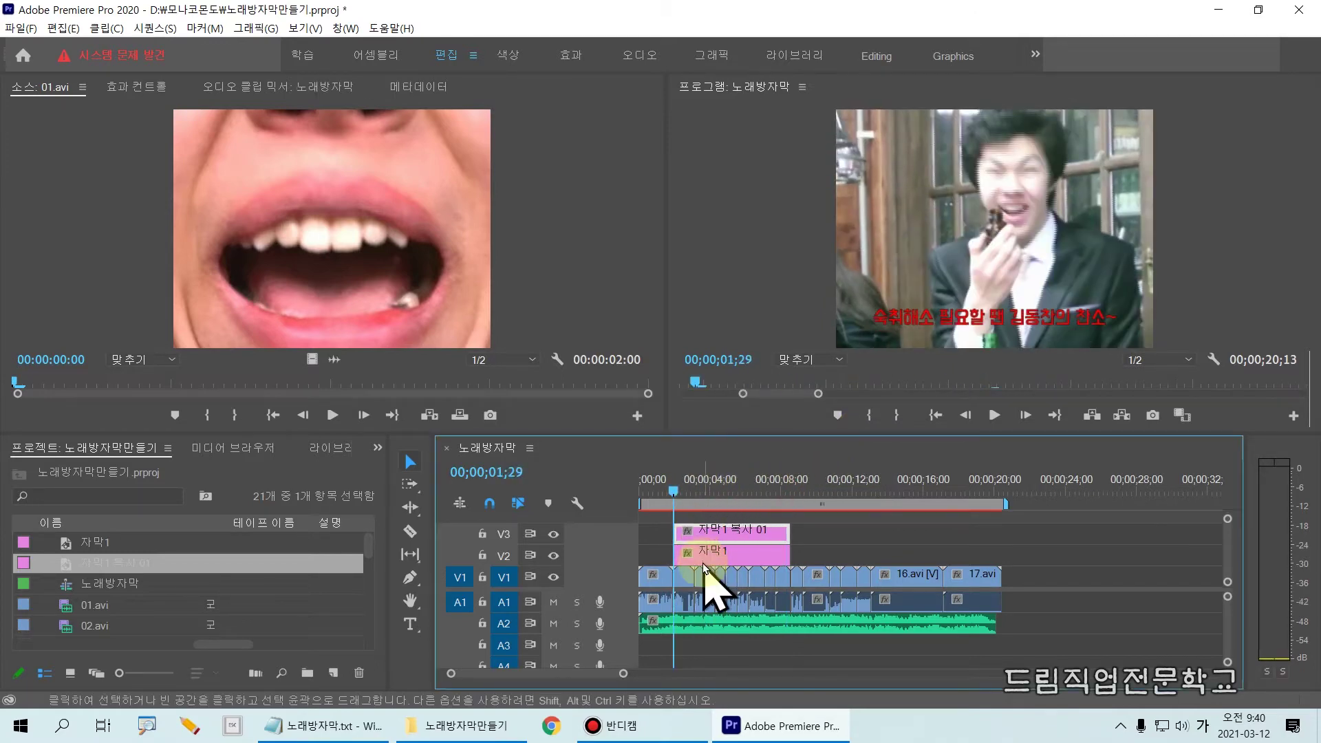
pyautogui.moveTo(665, 457); pyautogui.dragTo(675, 595)
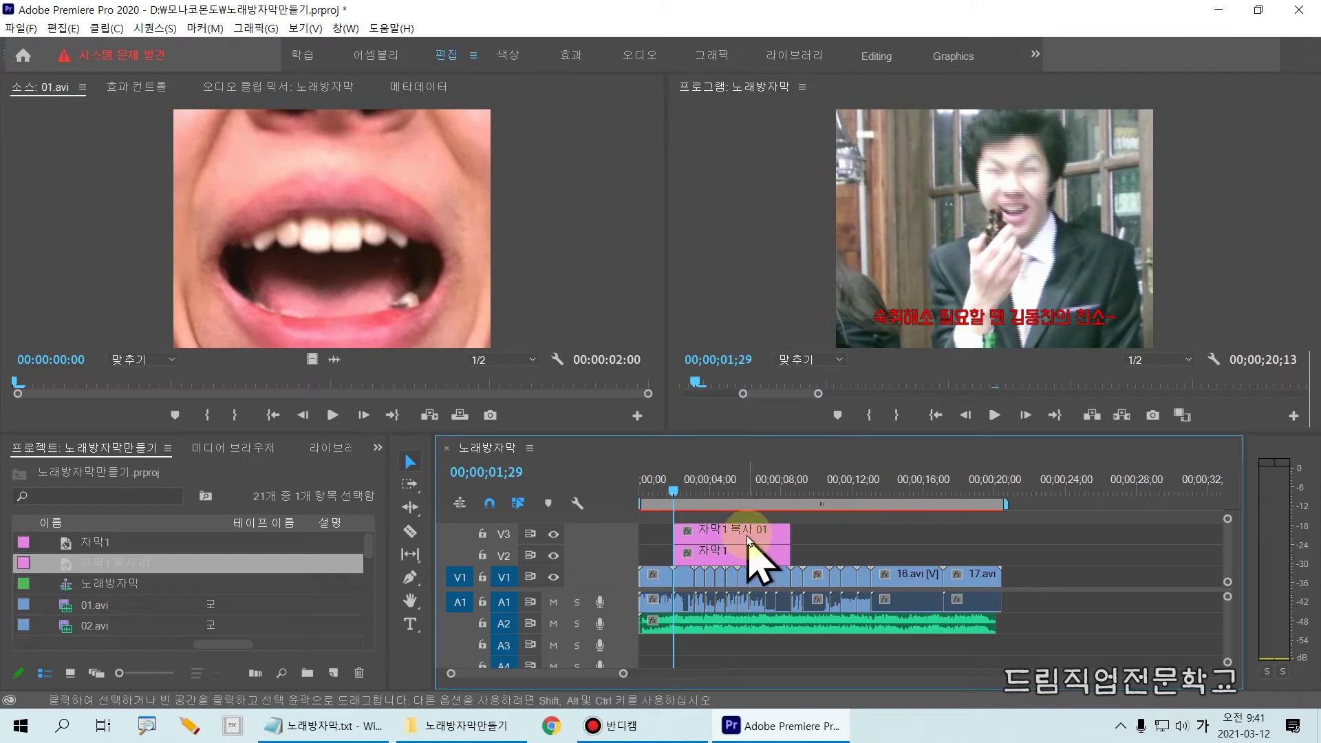
pyautogui.hotkey('ctrl', 'alt', 'd')
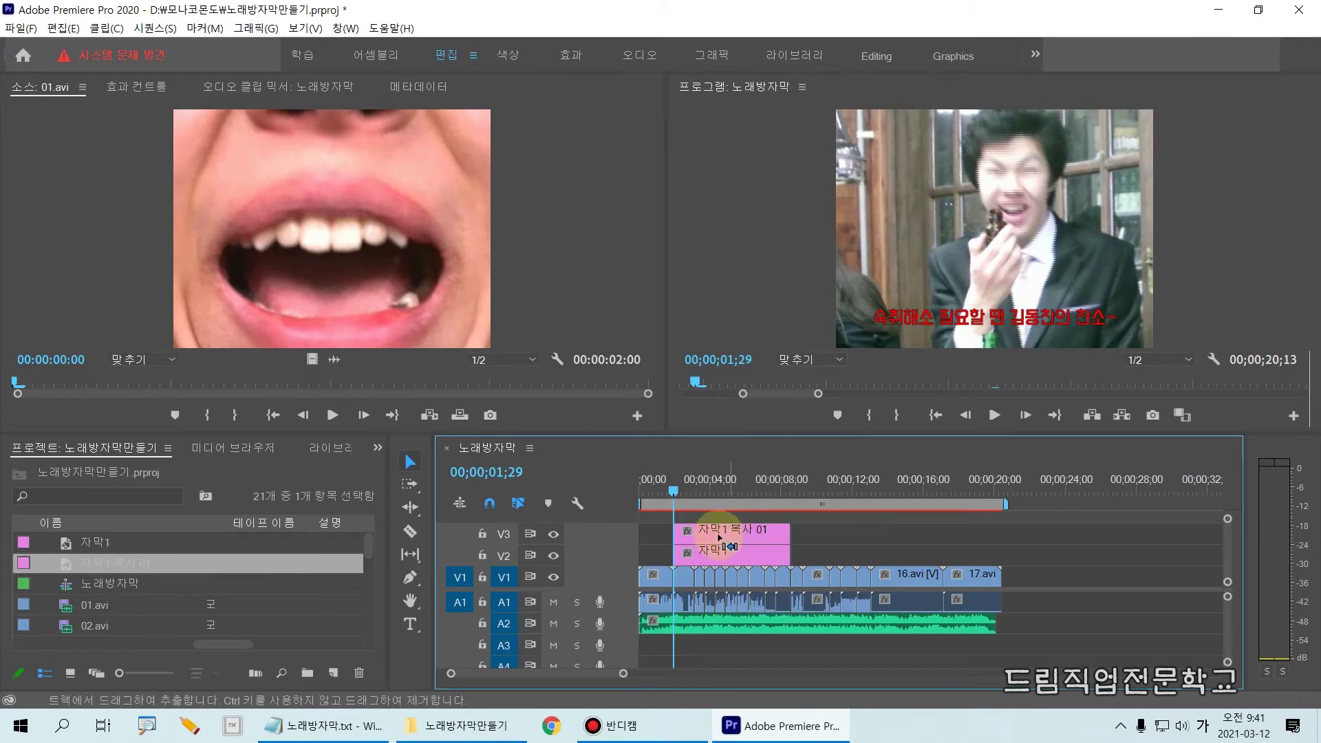
pyautogui.moveTo(669, 465)
pyautogui.mouseDown()
pyautogui.moveTo(666, 628)
pyautogui.moveTo(682, 663)
pyautogui.mouseUp()
pyautogui.moveTo(850, 289); pyautogui.dragTo(1139, 341)
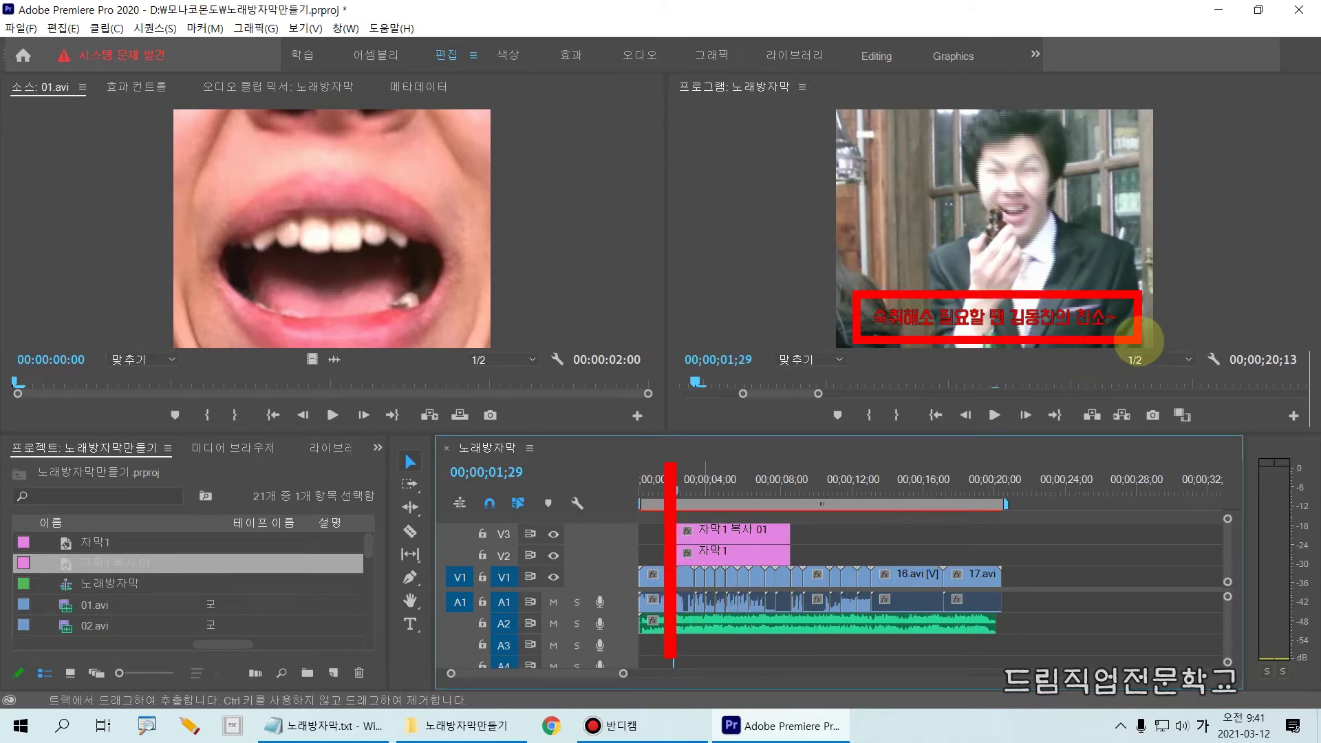
pyautogui.press('Escape')
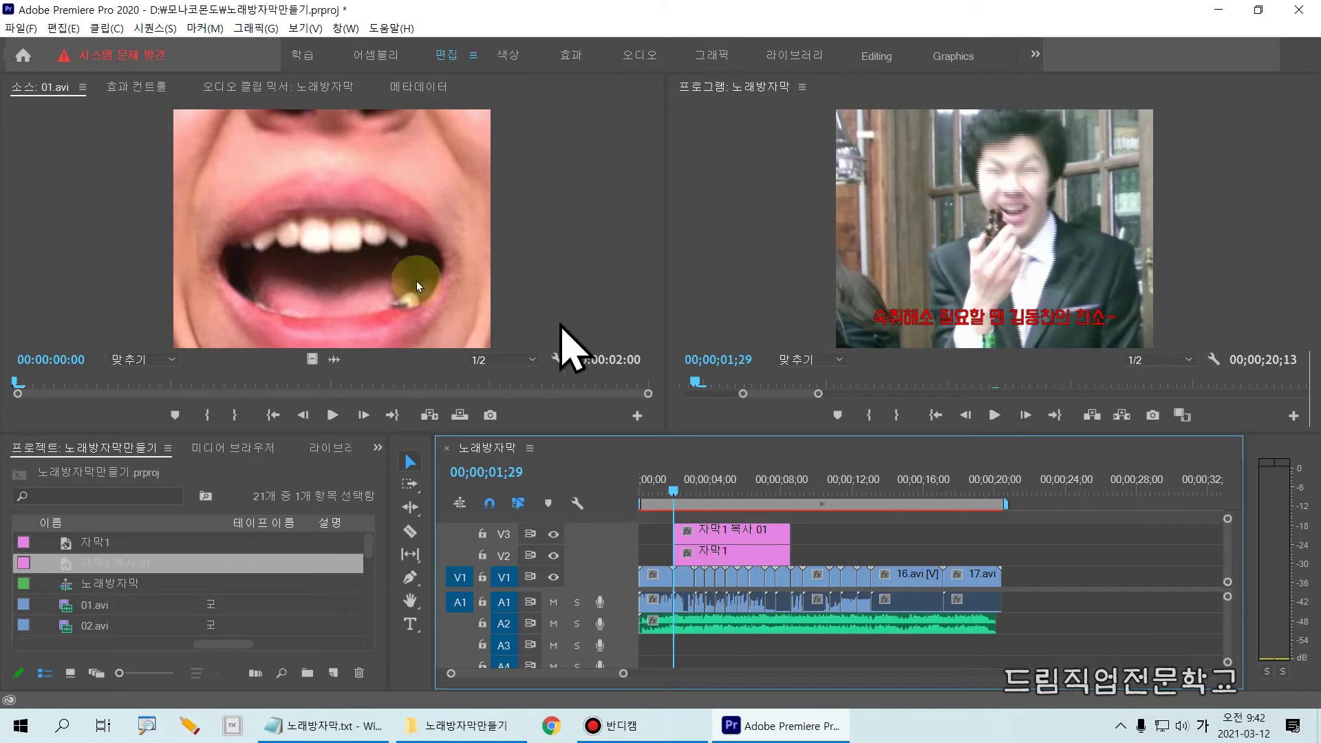
# Step: Create a new legacy title named 마스크매트
pyautogui.click(28, 30)
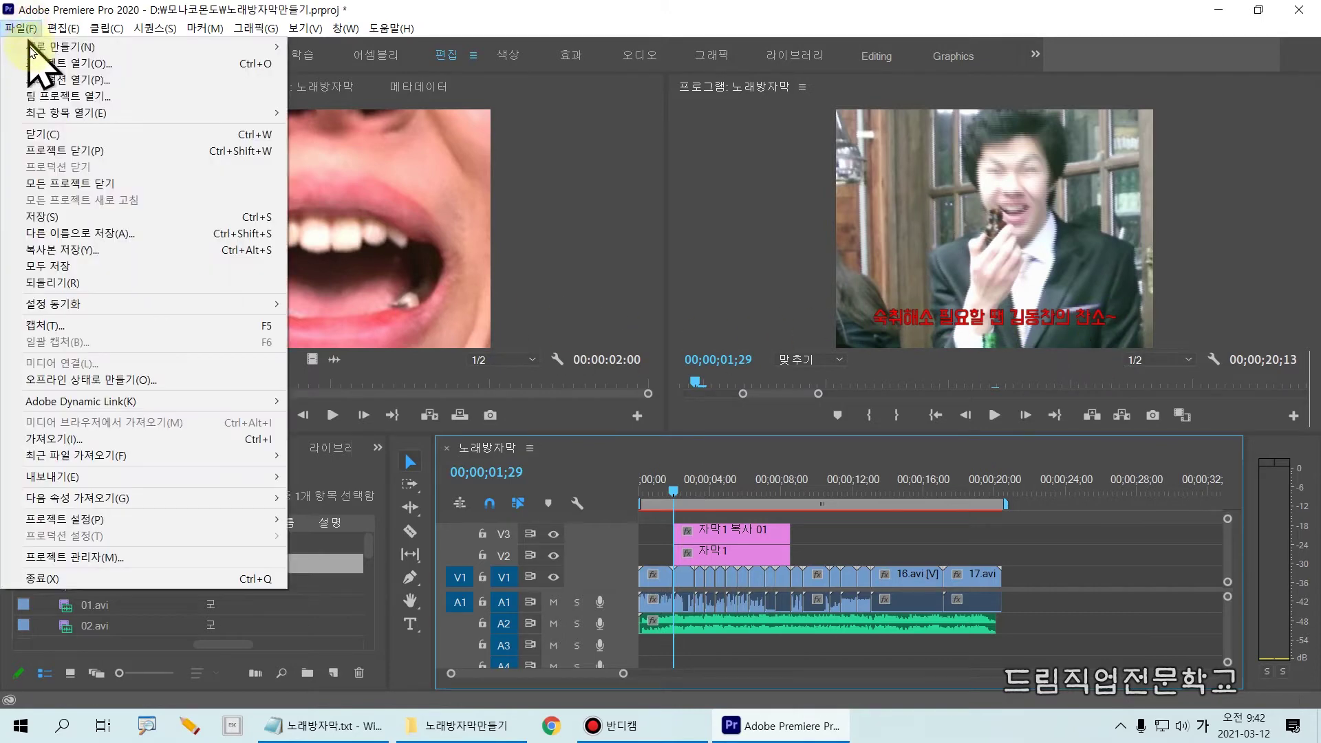
pyautogui.moveTo(137, 47)
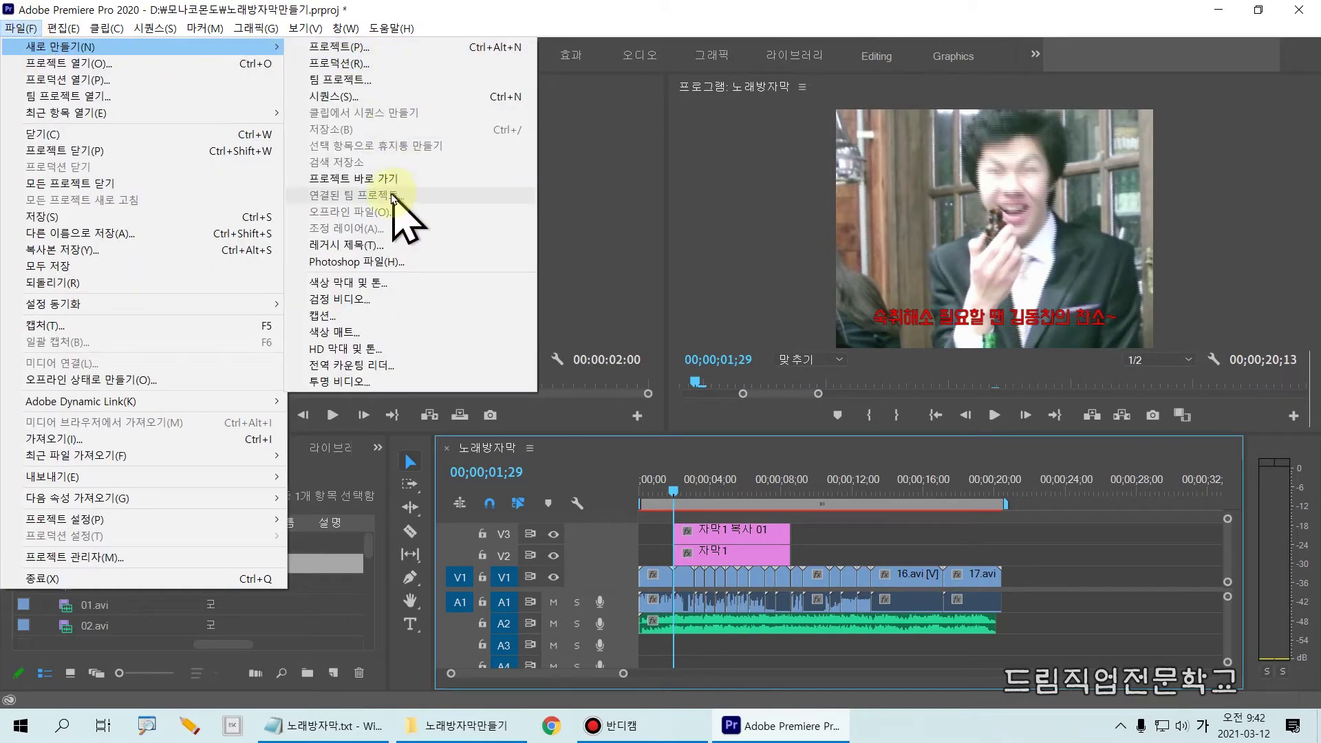
pyautogui.click(365, 247)
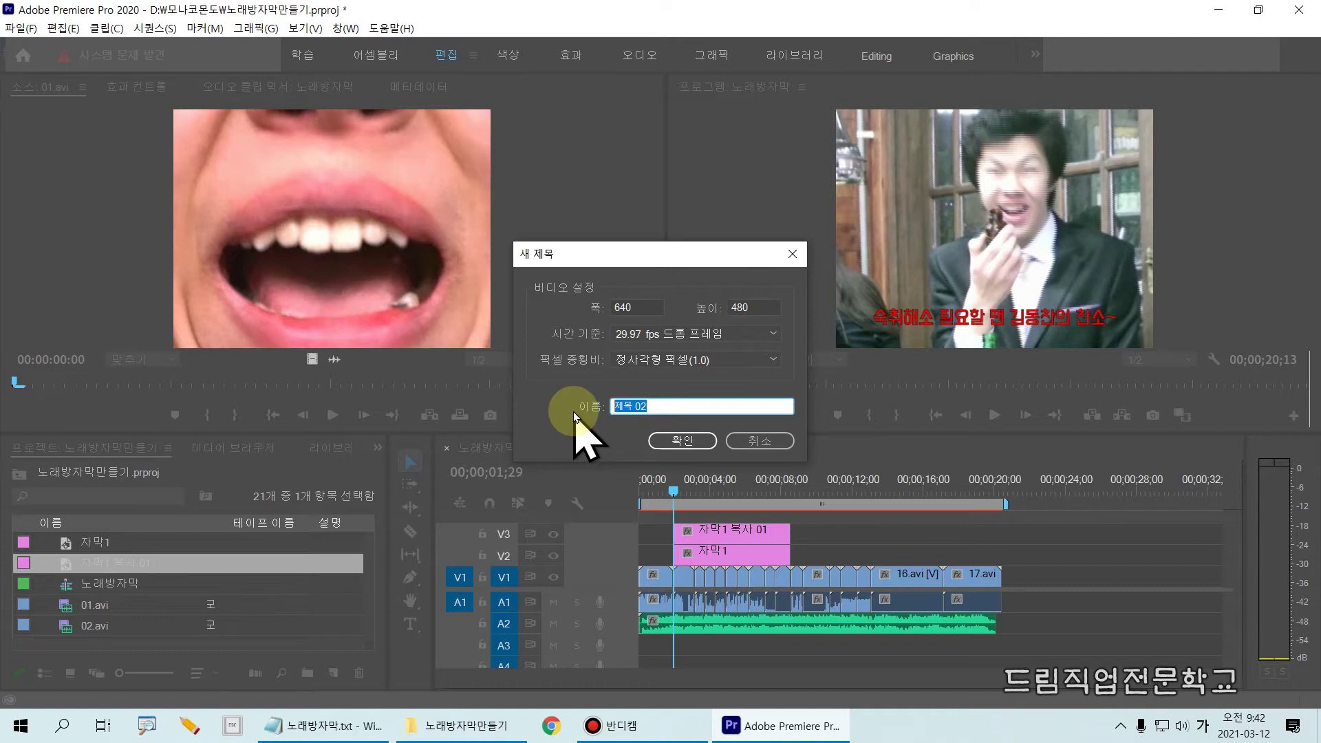
pyautogui.write('마스크')
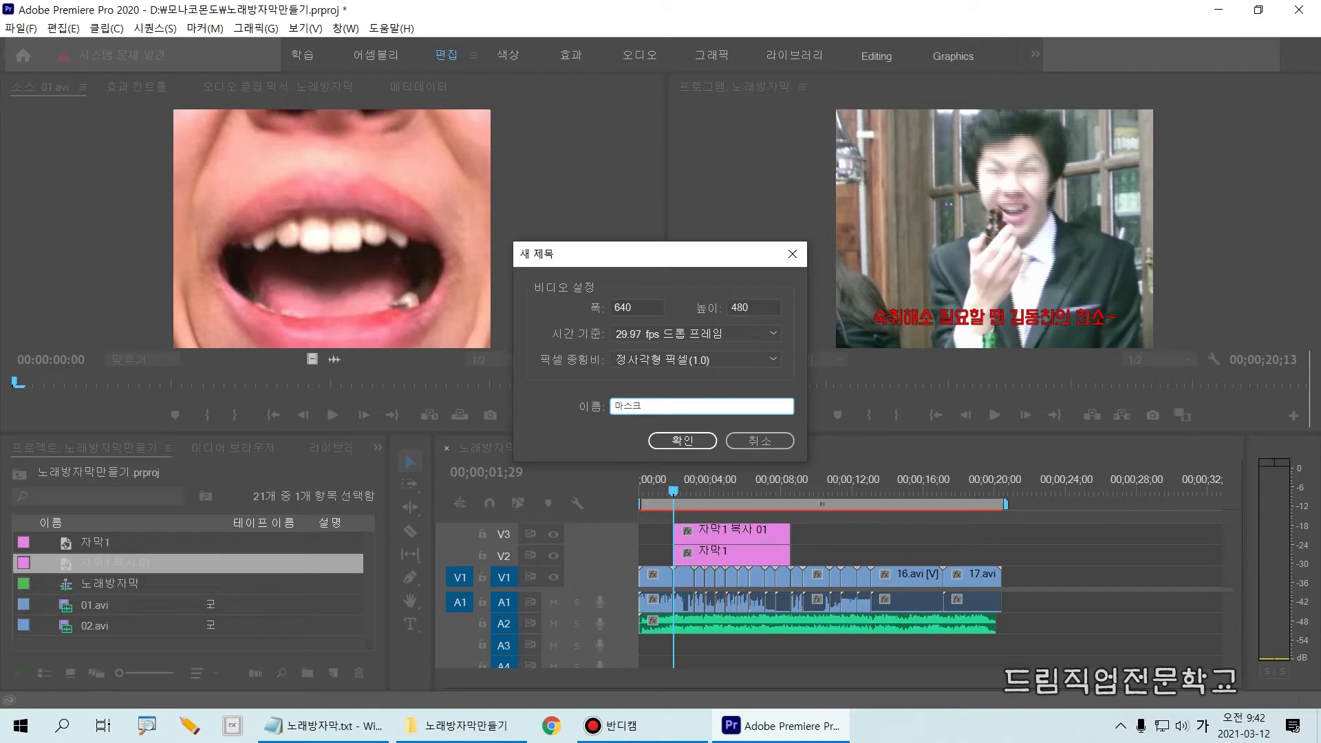
pyautogui.write('매트')
pyautogui.click(654, 440)
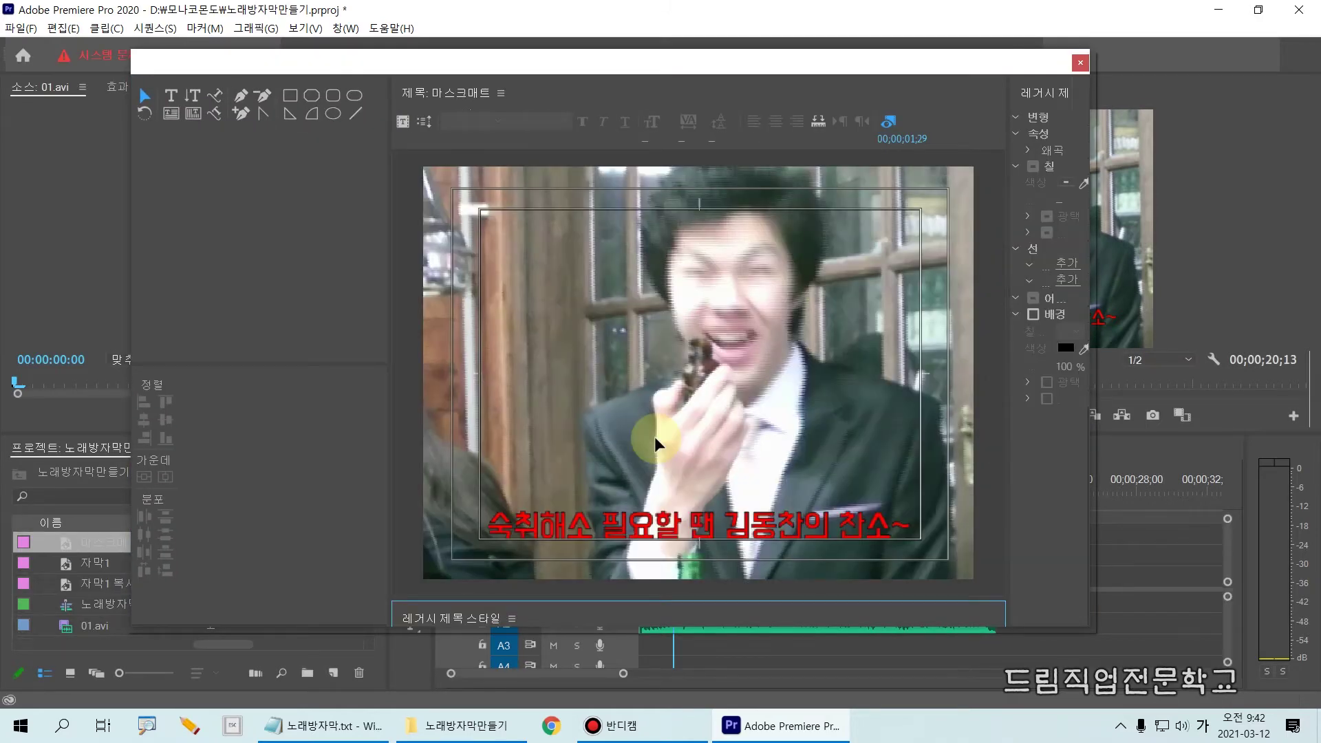
# Step: Draw a rectangle spanning the full width of the red lyric line
pyautogui.hotkey('ctrl', '2')
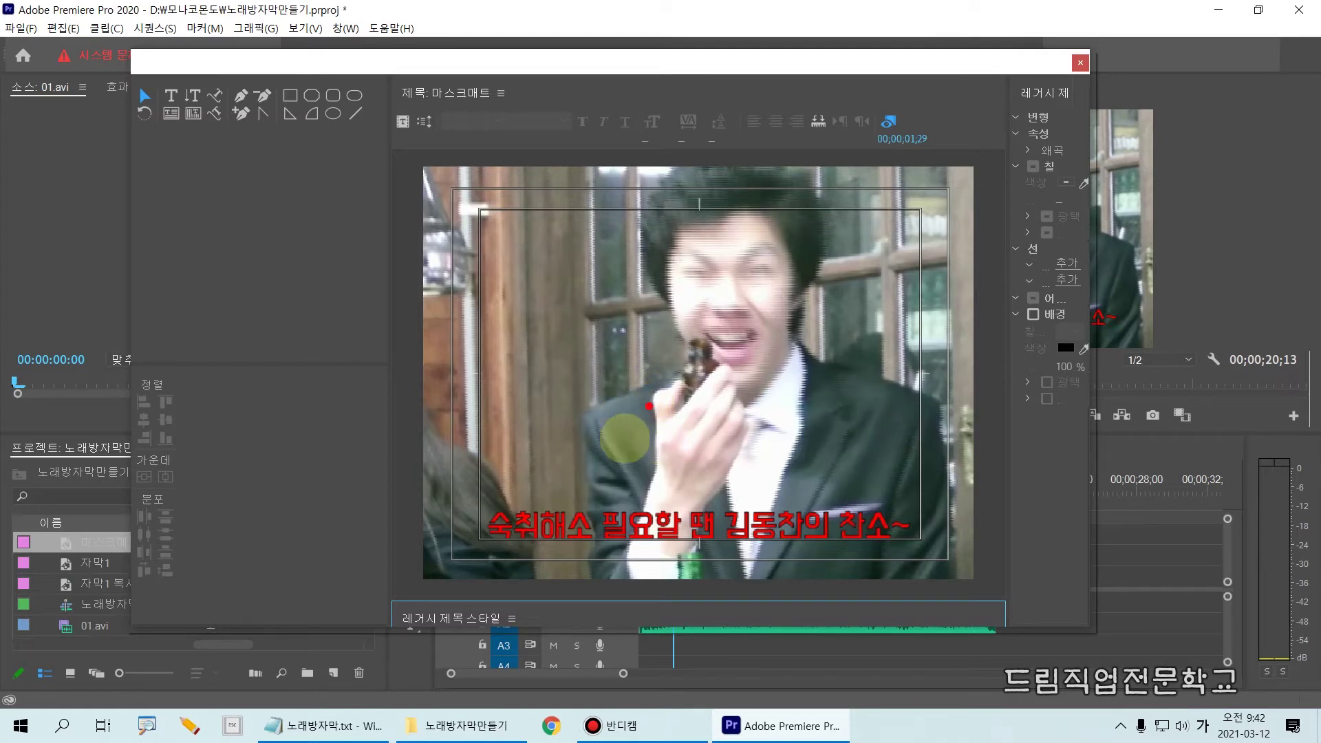
pyautogui.moveTo(481, 510)
pyautogui.mouseDown()
pyautogui.moveTo(537, 531)
pyautogui.moveTo(736, 547)
pyautogui.moveTo(917, 540)
pyautogui.mouseUp()
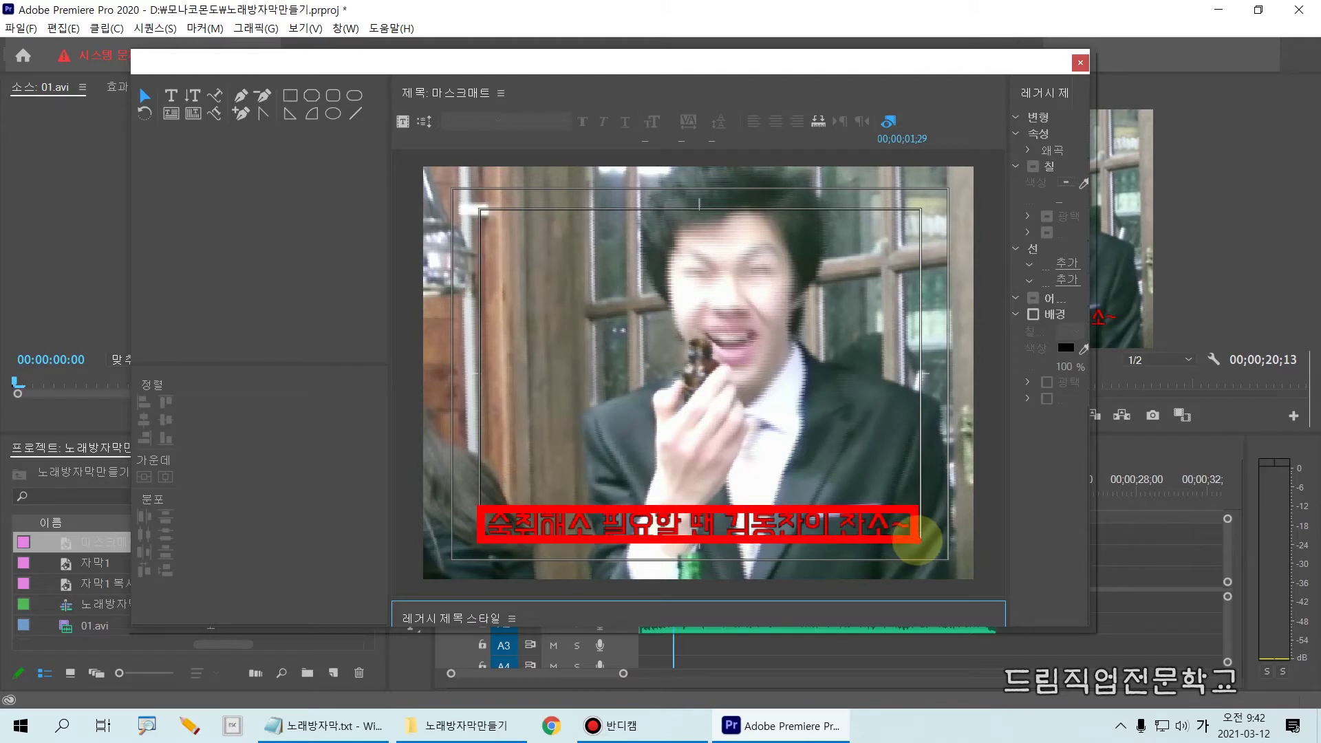
pyautogui.hotkey('ctrl', '2')
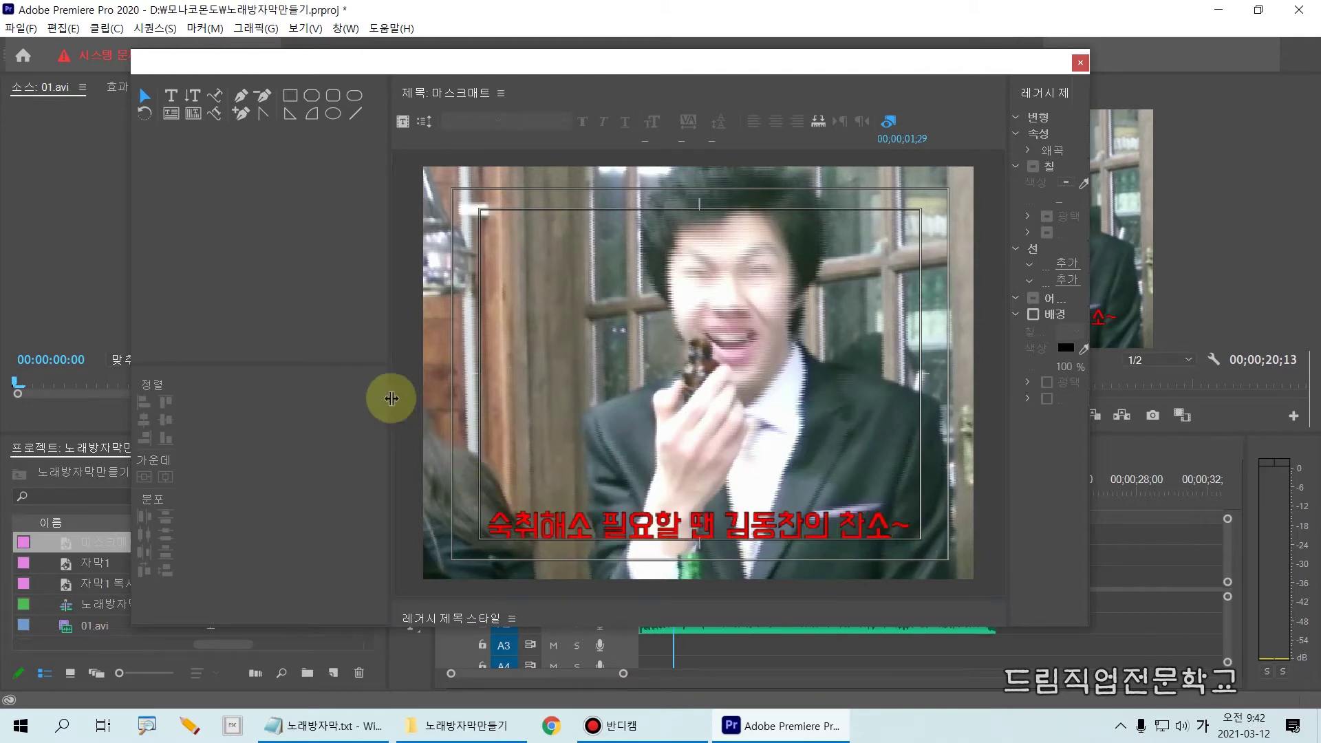
pyautogui.hotkey('ctrl', '2')
pyautogui.moveTo(426, 526); pyautogui.dragTo(993, 540)
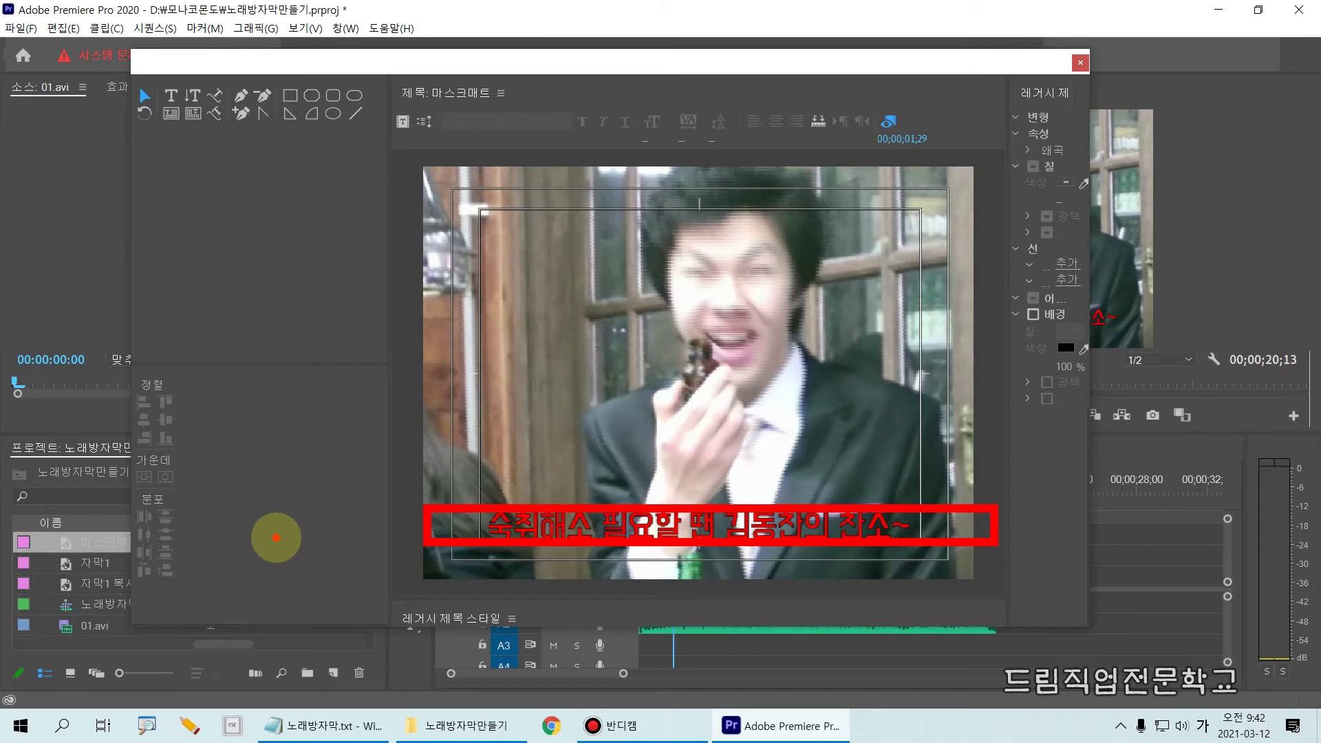
pyautogui.click(289, 96)
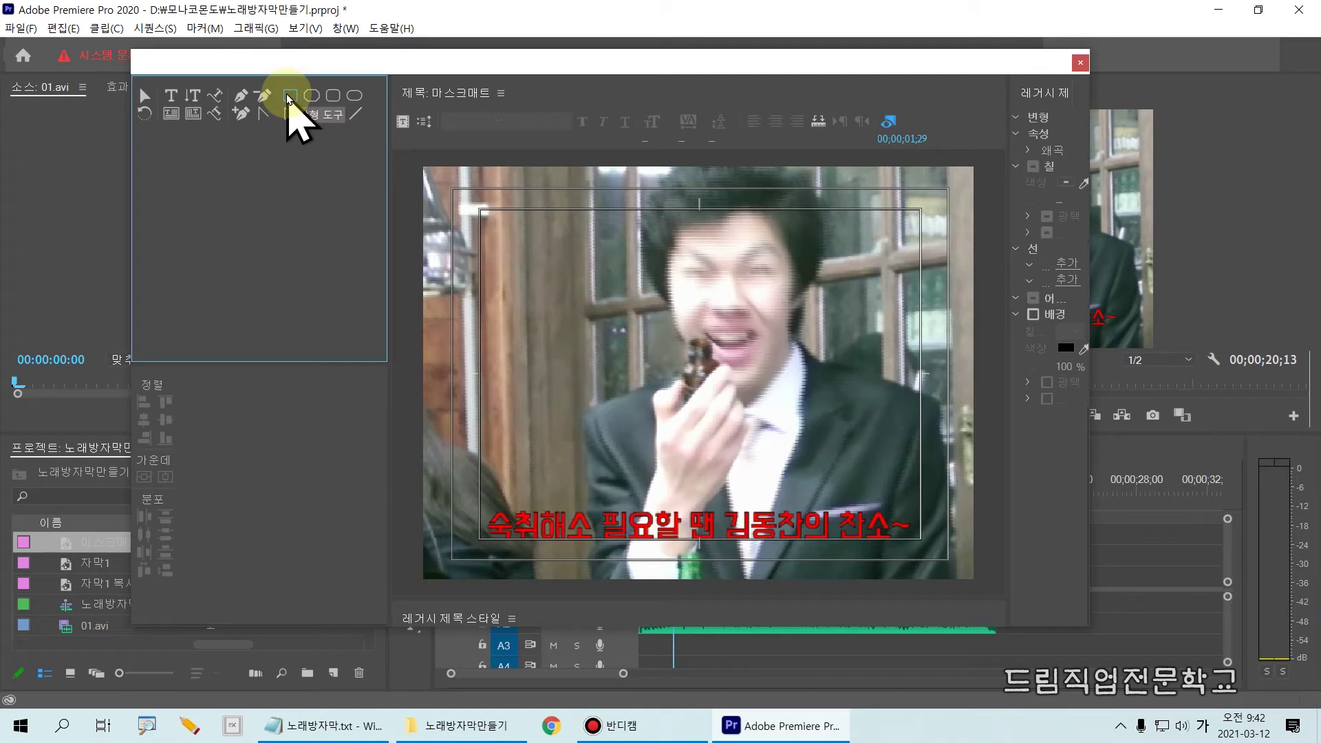
pyautogui.moveTo(263, 77); pyautogui.dragTo(313, 116)
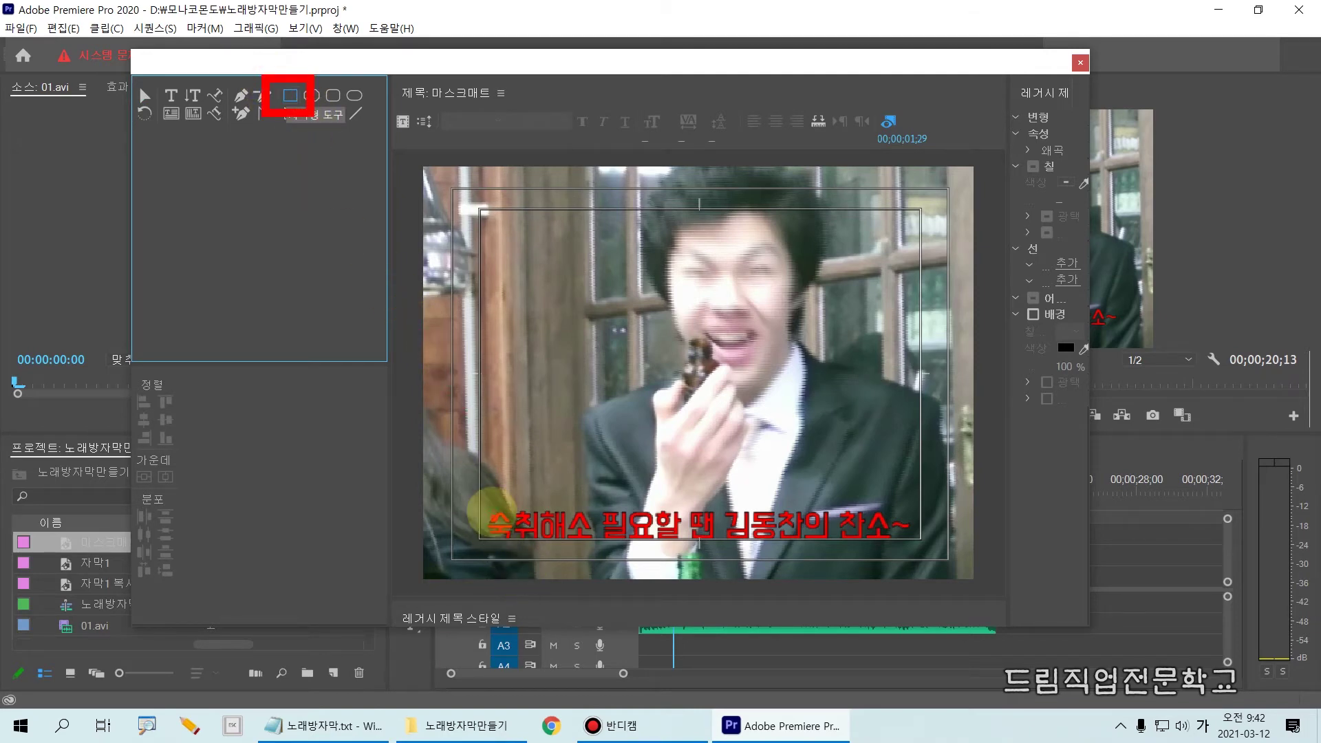
pyautogui.press('Escape')
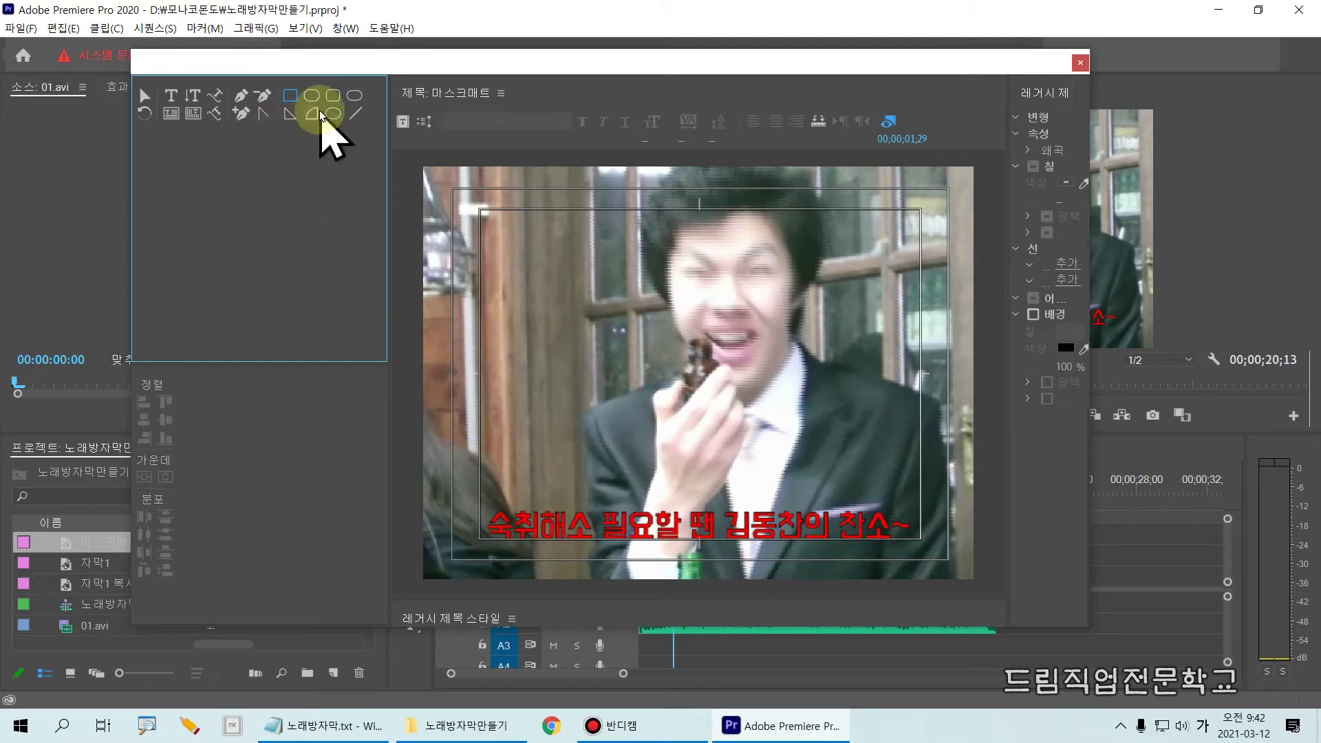
pyautogui.moveTo(485, 511); pyautogui.dragTo(748, 534)
pyautogui.moveTo(919, 535)
pyautogui.mouseDown()
pyautogui.moveTo(920, 549)
pyautogui.moveTo(905, 549)
pyautogui.mouseUp()
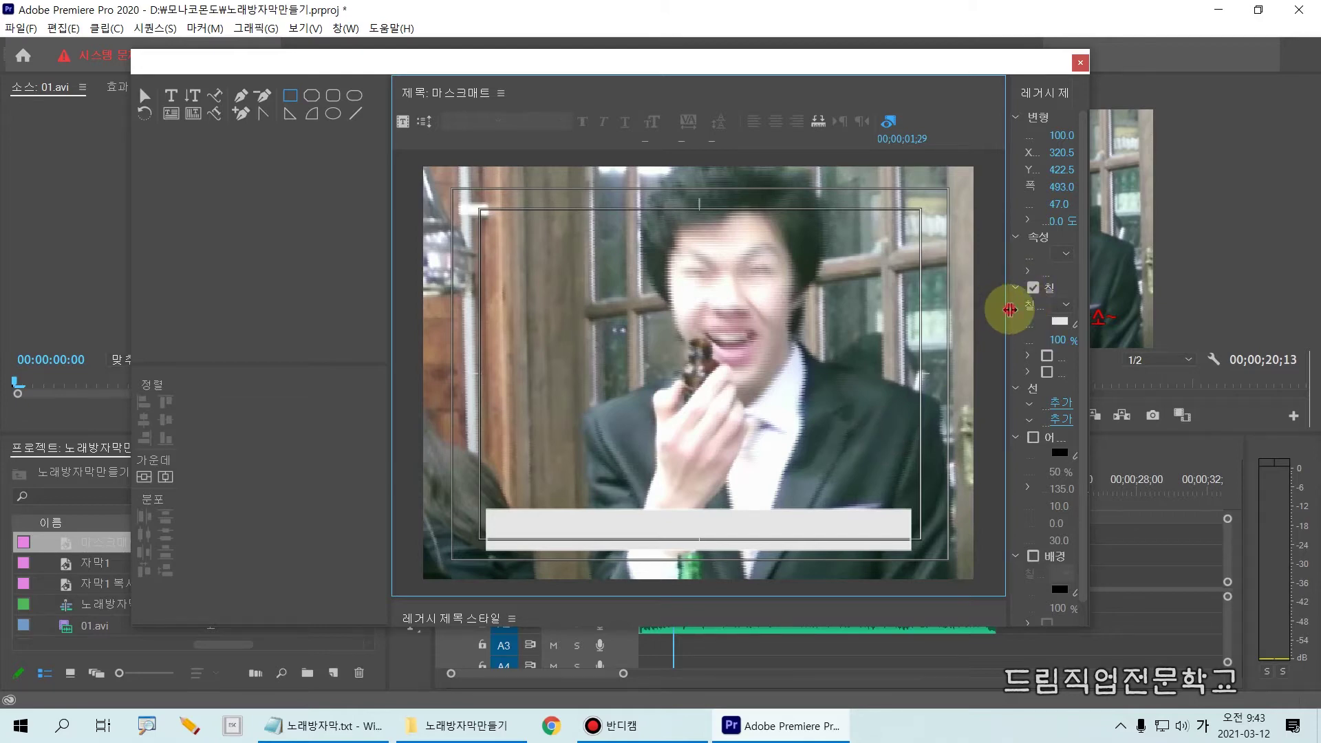
# Step: Fill the rectangle with pure white (FFFFFF) and close the title designer
pyautogui.moveTo(1010, 310); pyautogui.dragTo(950, 315)
pyautogui.click(1036, 322)
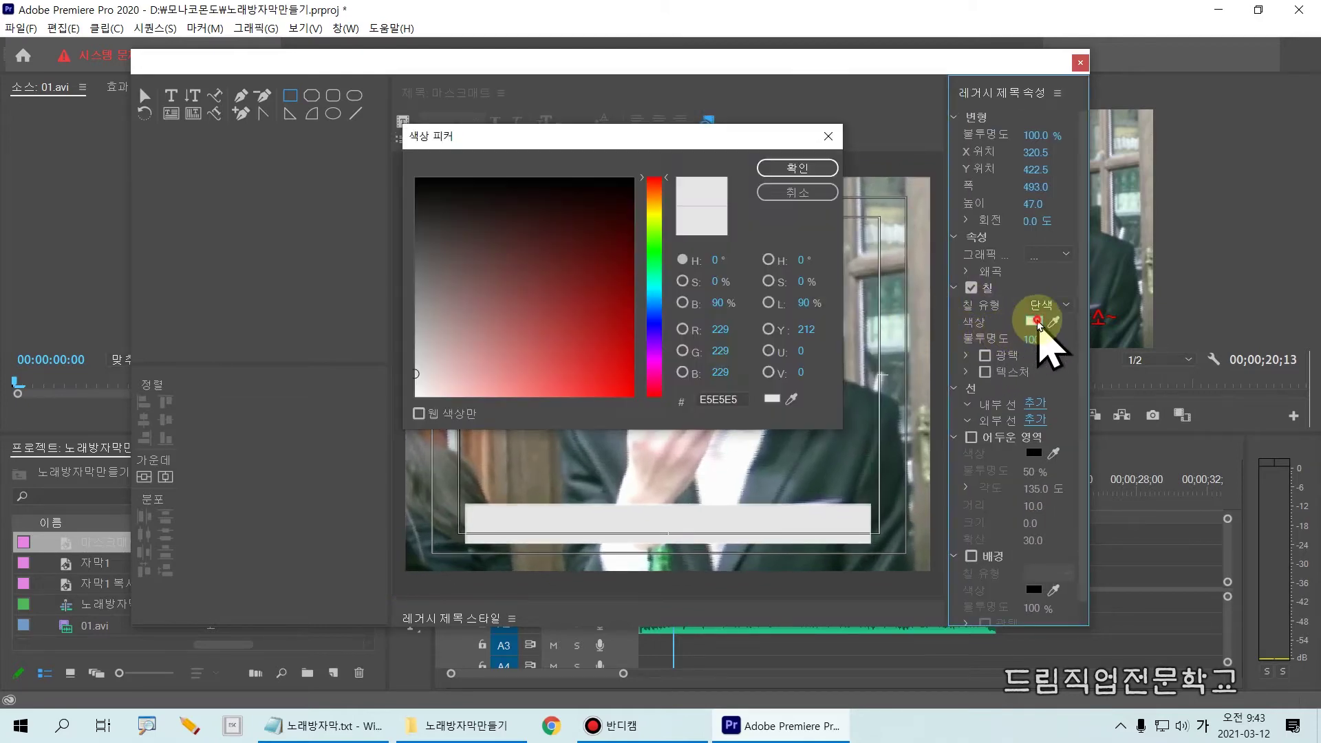
pyautogui.click(800, 168)
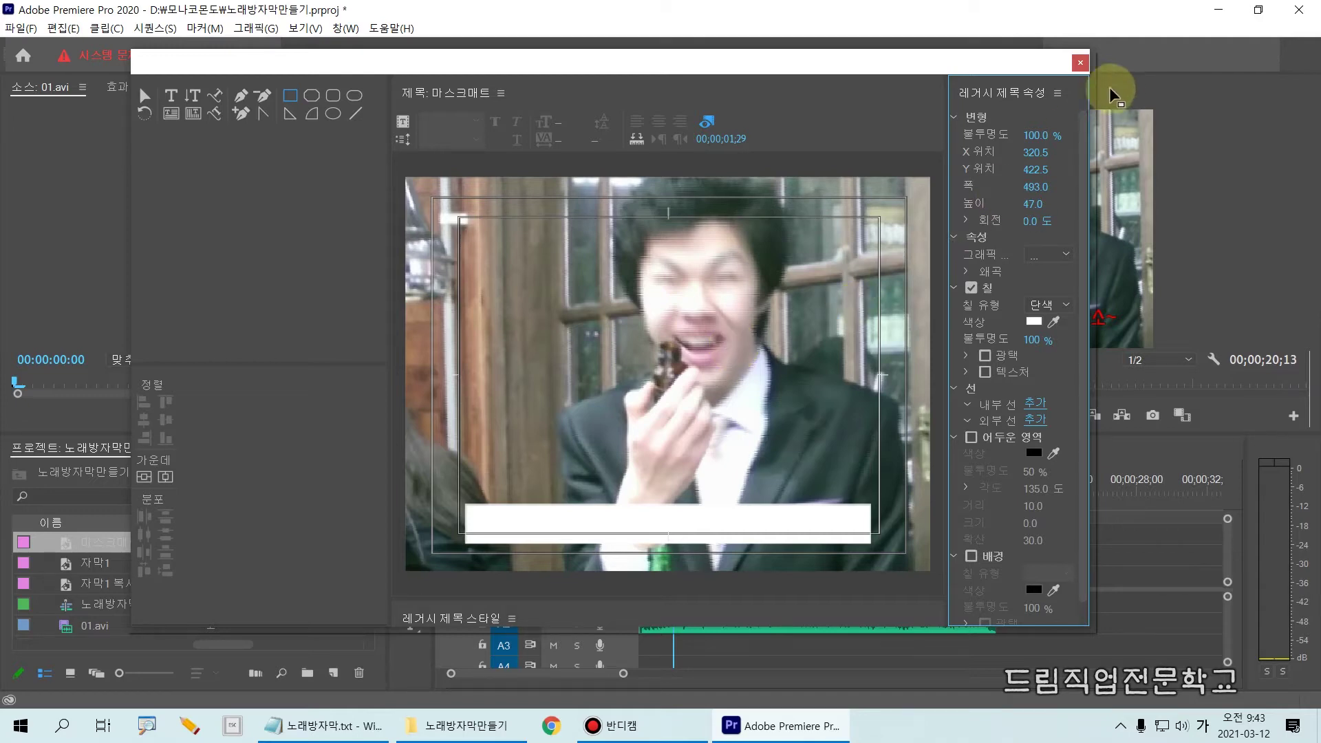
pyautogui.click(1080, 64)
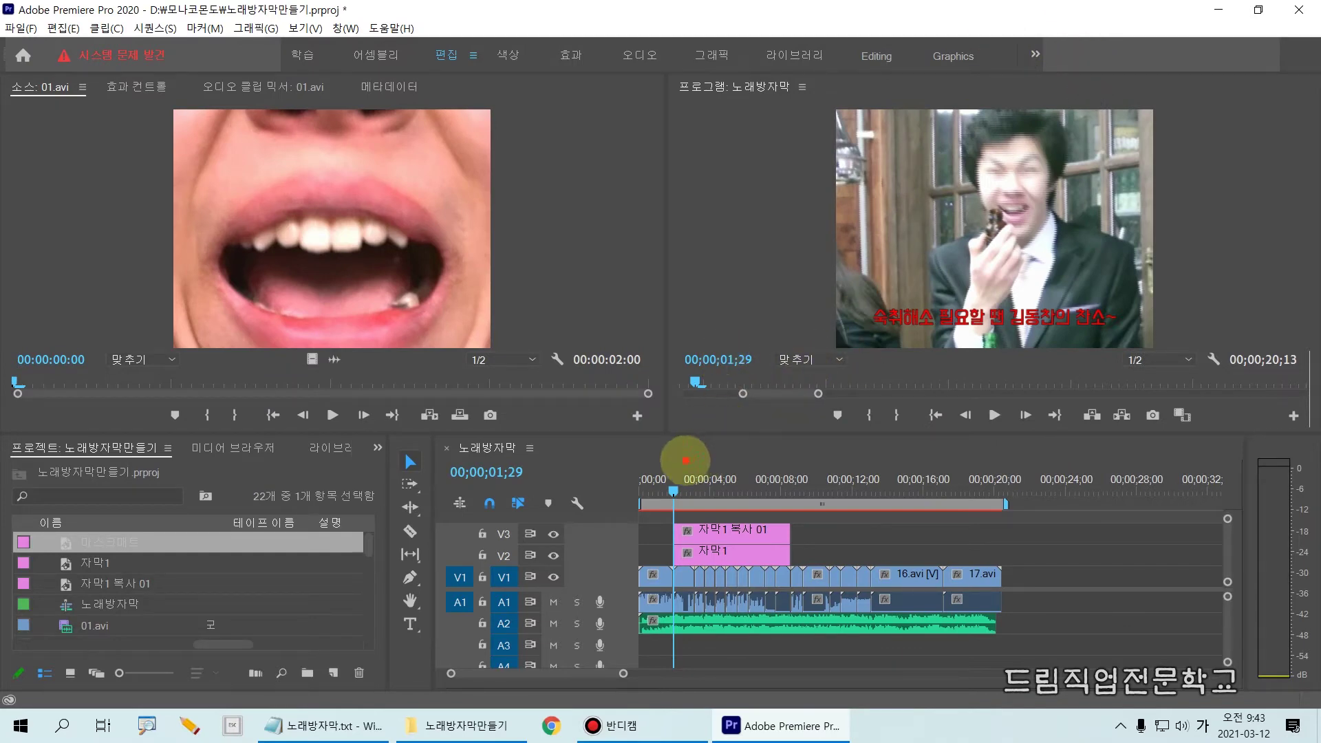
# Step: Place 마스크매트 on a new V4 track, trim it to match the lyrics, enlarge tracks
pyautogui.moveTo(669, 490); pyautogui.dragTo(789, 528)
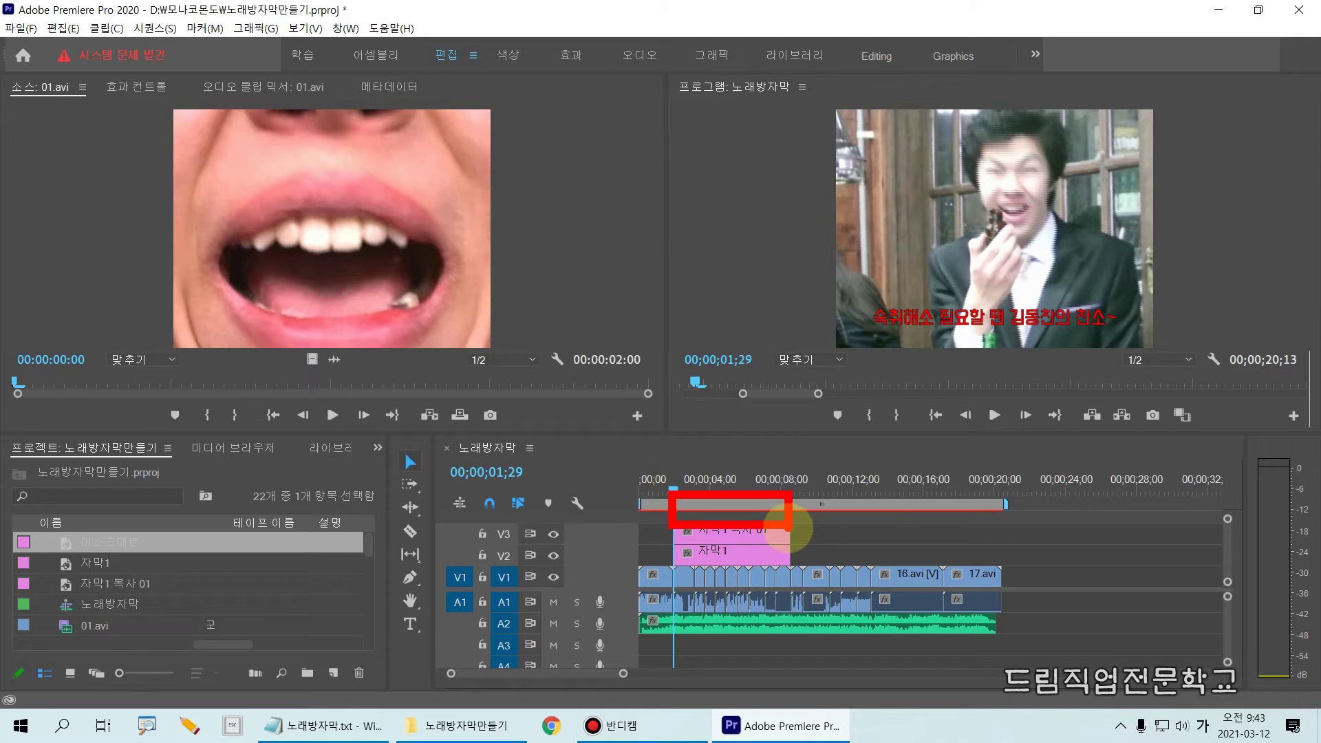
pyautogui.press('Escape')
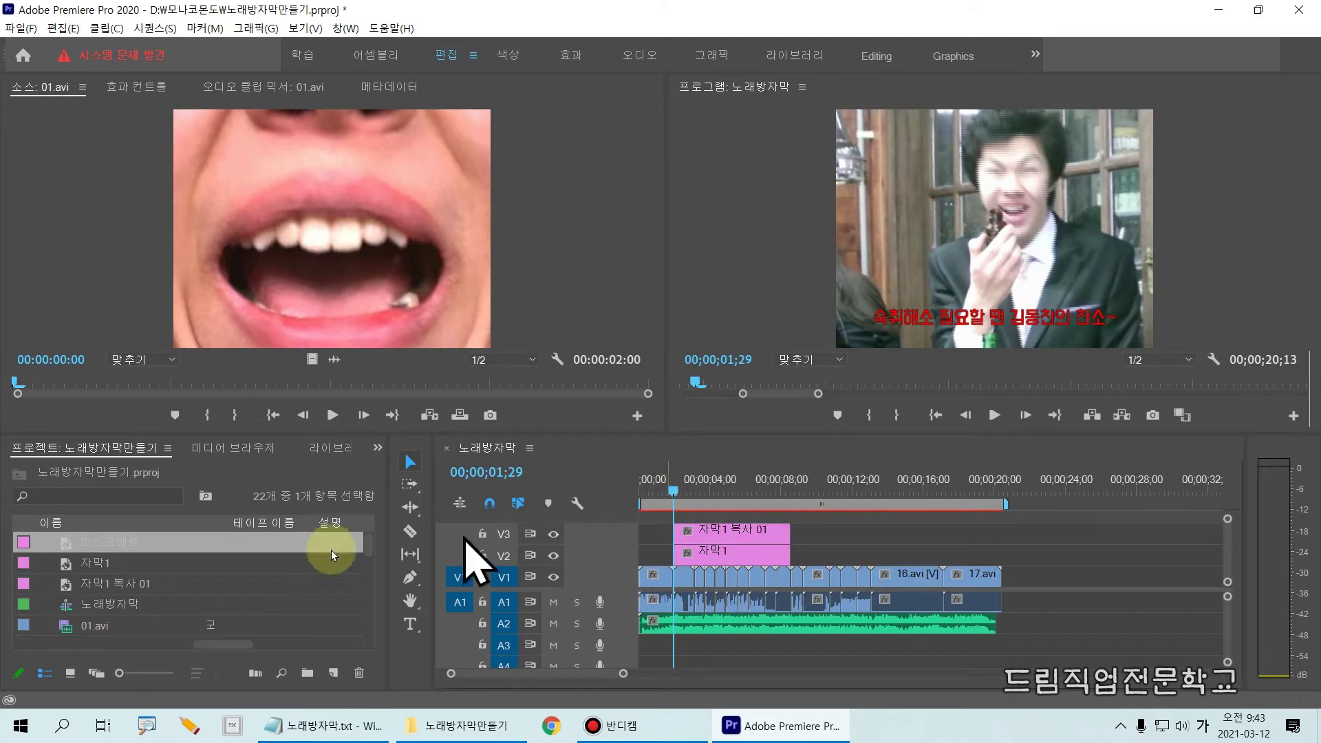
pyautogui.moveTo(27, 543); pyautogui.dragTo(677, 517)
pyautogui.moveTo(762, 516); pyautogui.dragTo(792, 517)
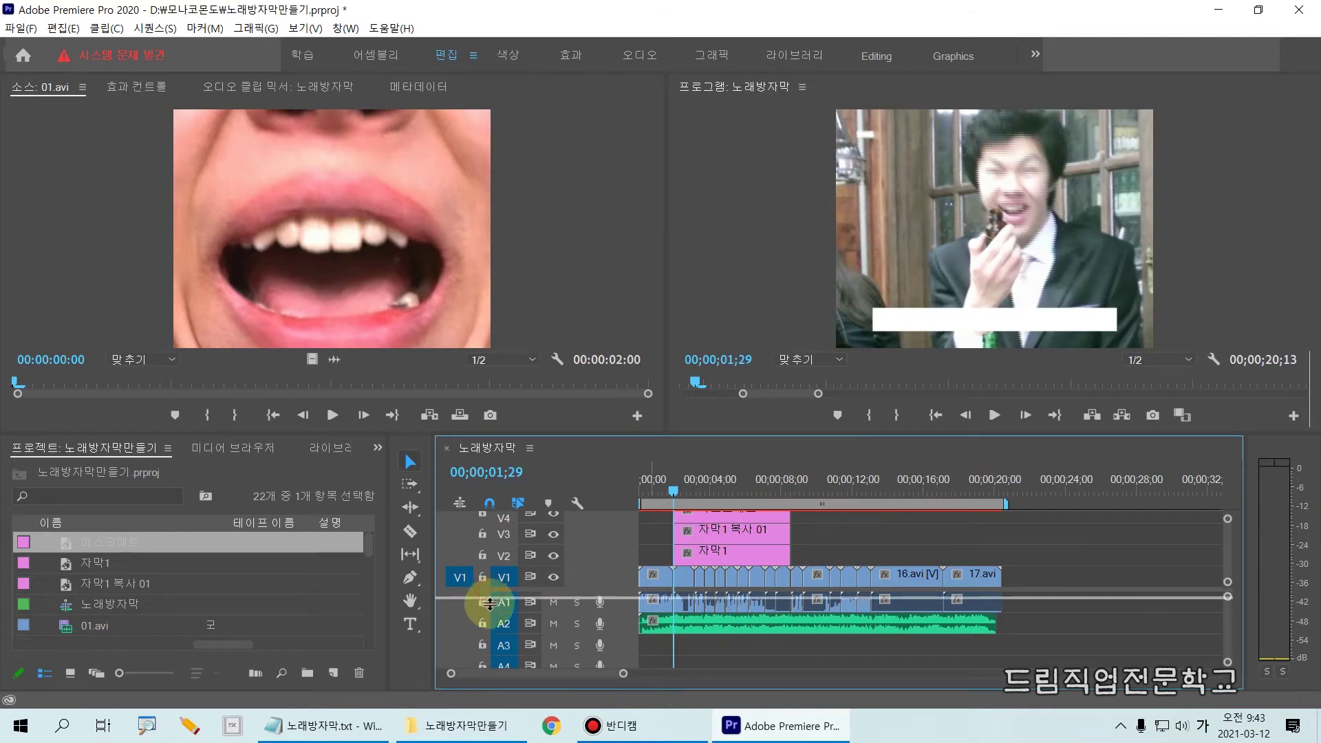
pyautogui.moveTo(490, 618); pyautogui.dragTo(491, 618)
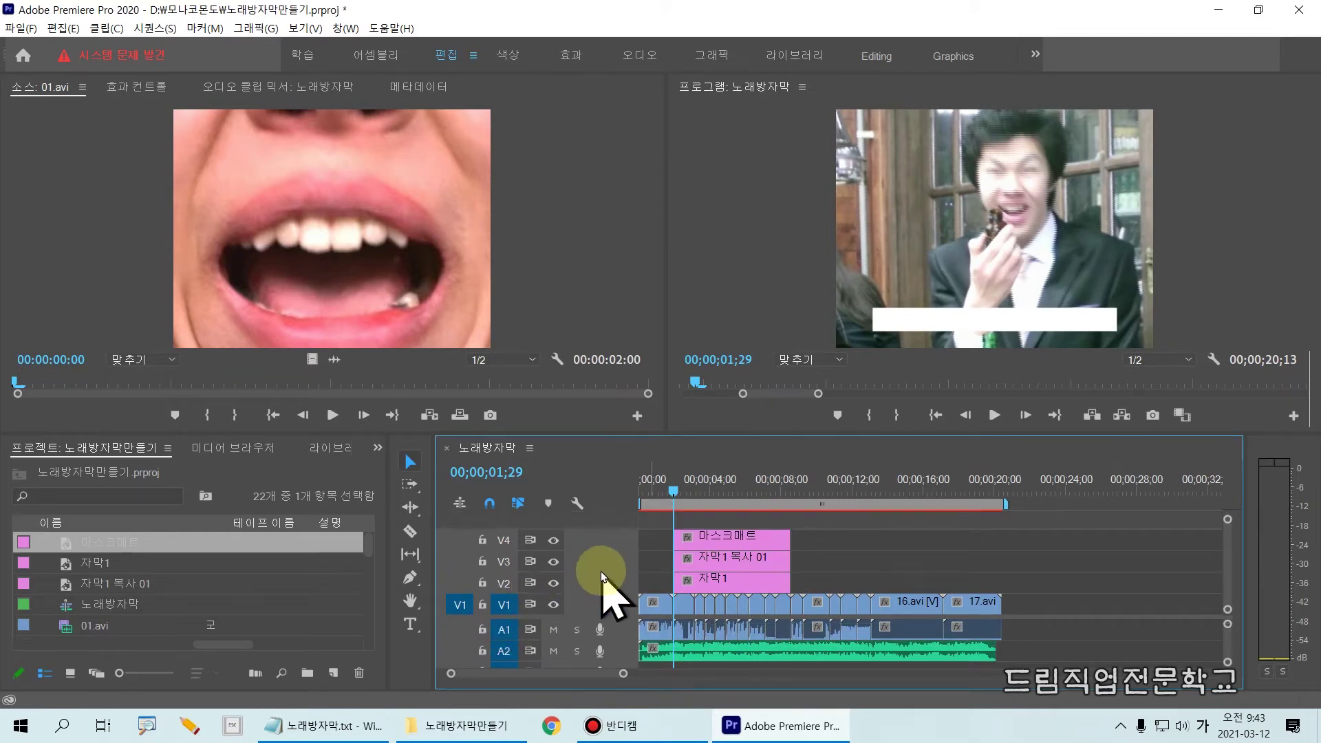
# Step: Point out the 마스크매트 clip, its white bar in the preview, and 자막1 복사 01
pyautogui.moveTo(659, 518); pyautogui.dragTo(797, 553)
pyautogui.click(754, 536)
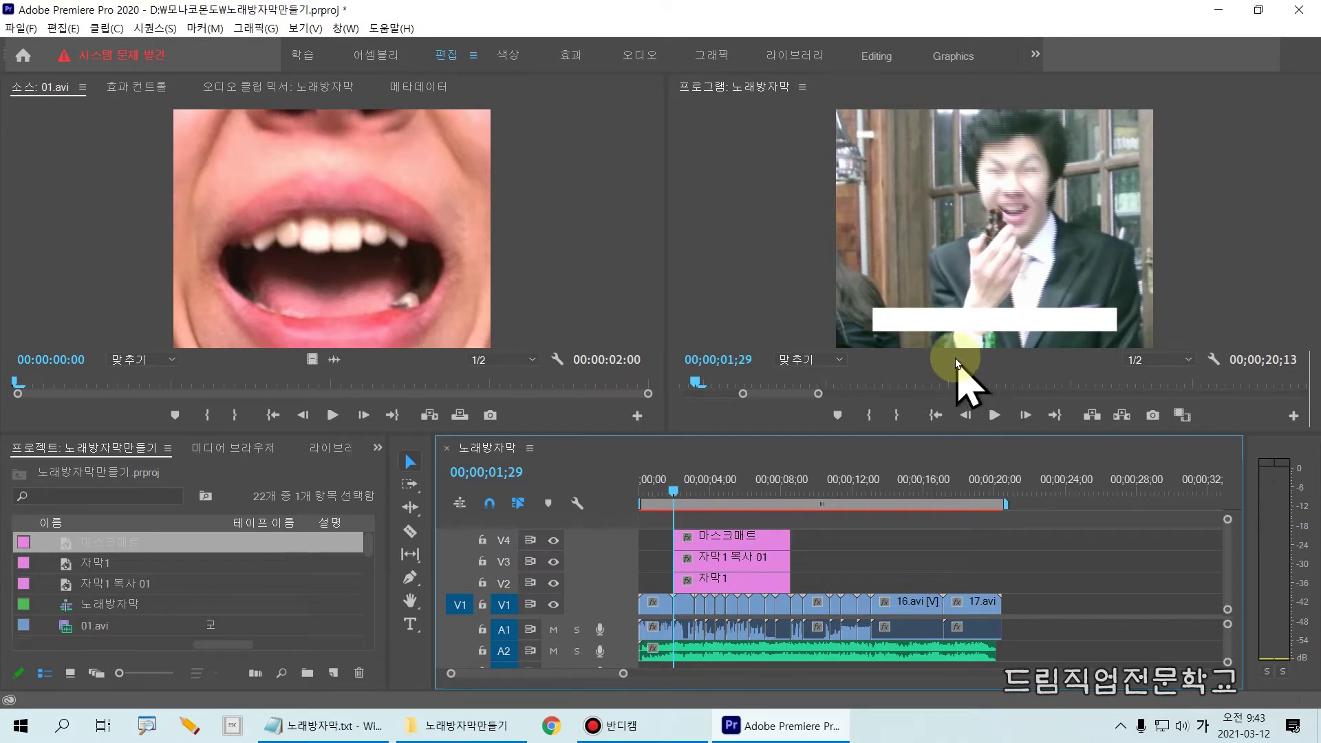
pyautogui.click(887, 289)
pyautogui.moveTo(868, 296)
pyautogui.mouseDown()
pyautogui.moveTo(973, 324)
pyautogui.moveTo(1115, 334)
pyautogui.mouseUp()
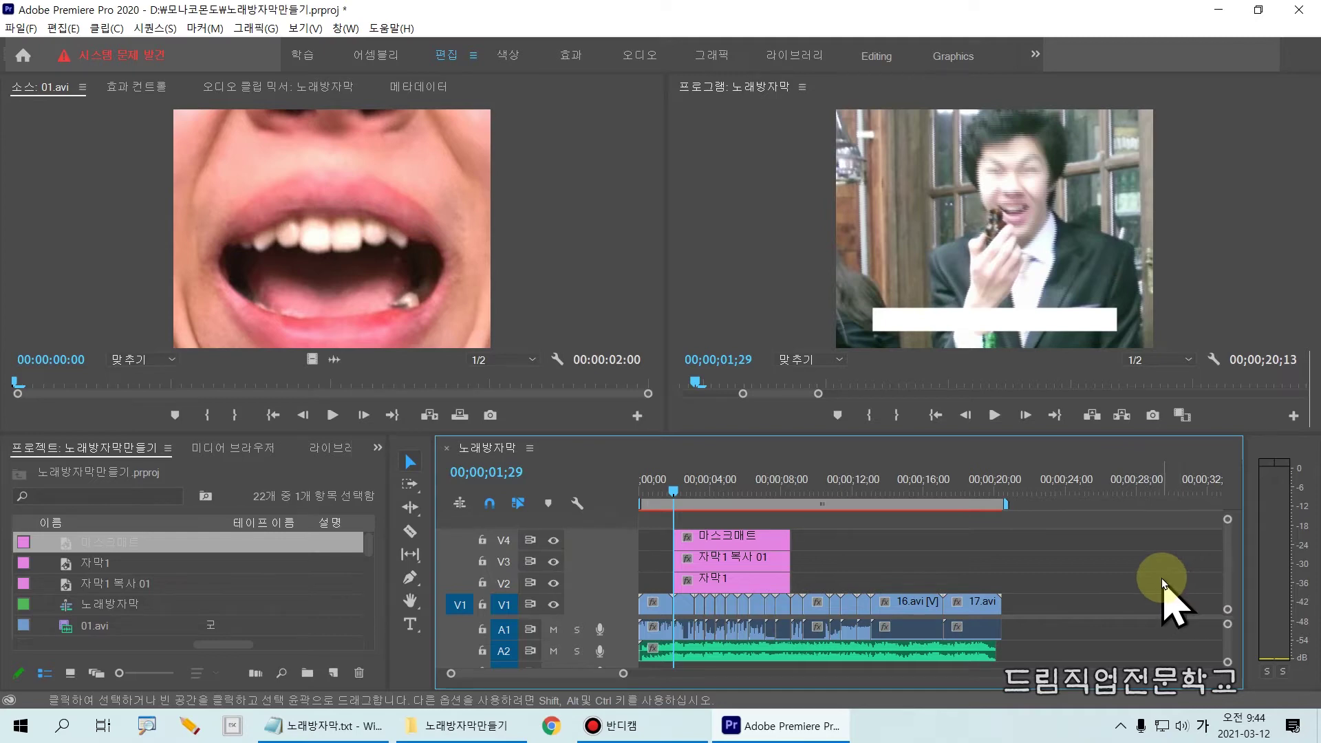
pyautogui.click(711, 565)
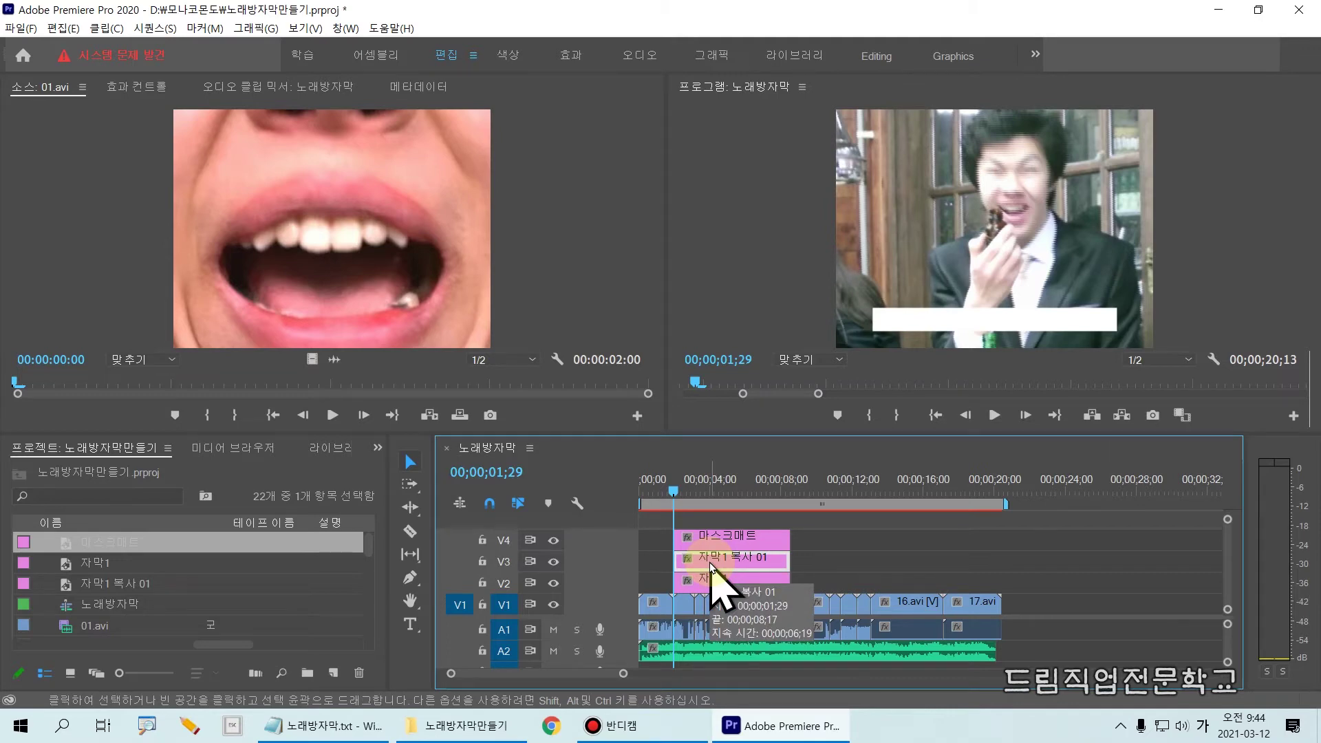
pyautogui.hotkey('ctrl', '2')
pyautogui.moveTo(658, 550); pyautogui.dragTo(823, 570)
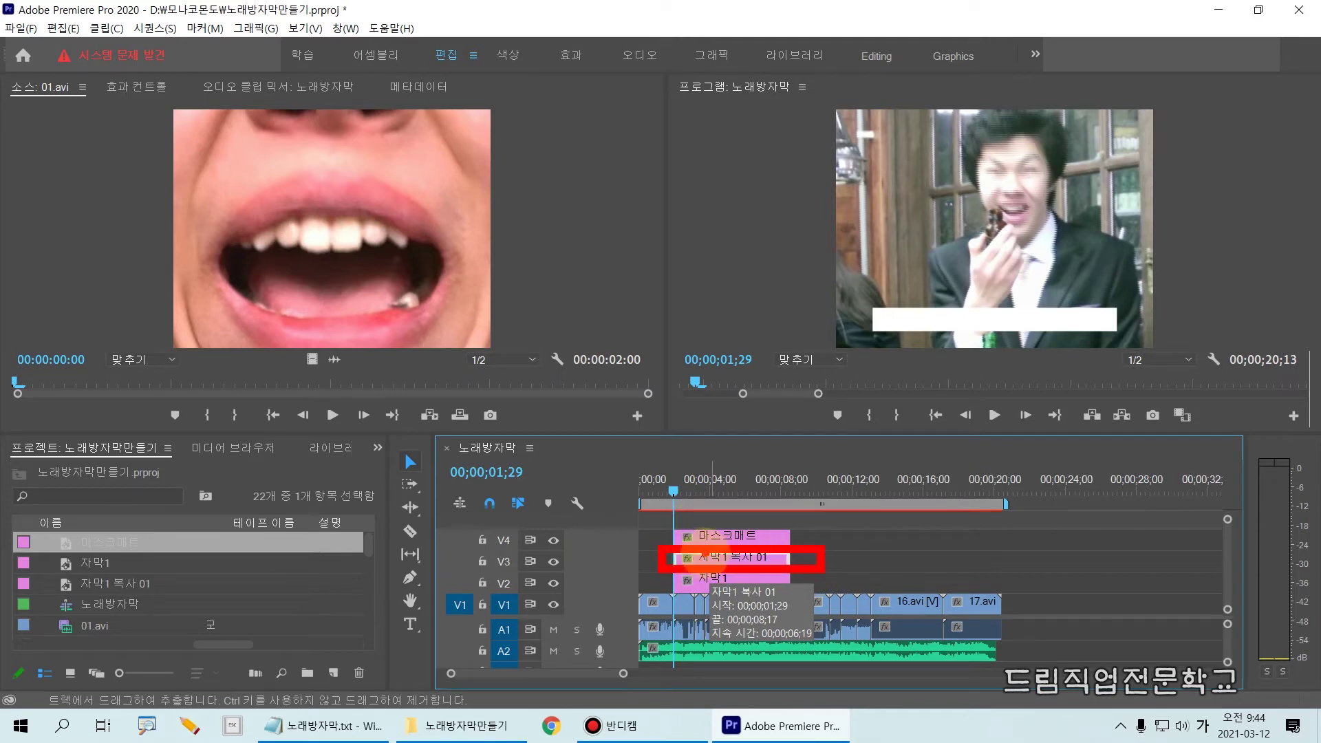
pyautogui.click(715, 549)
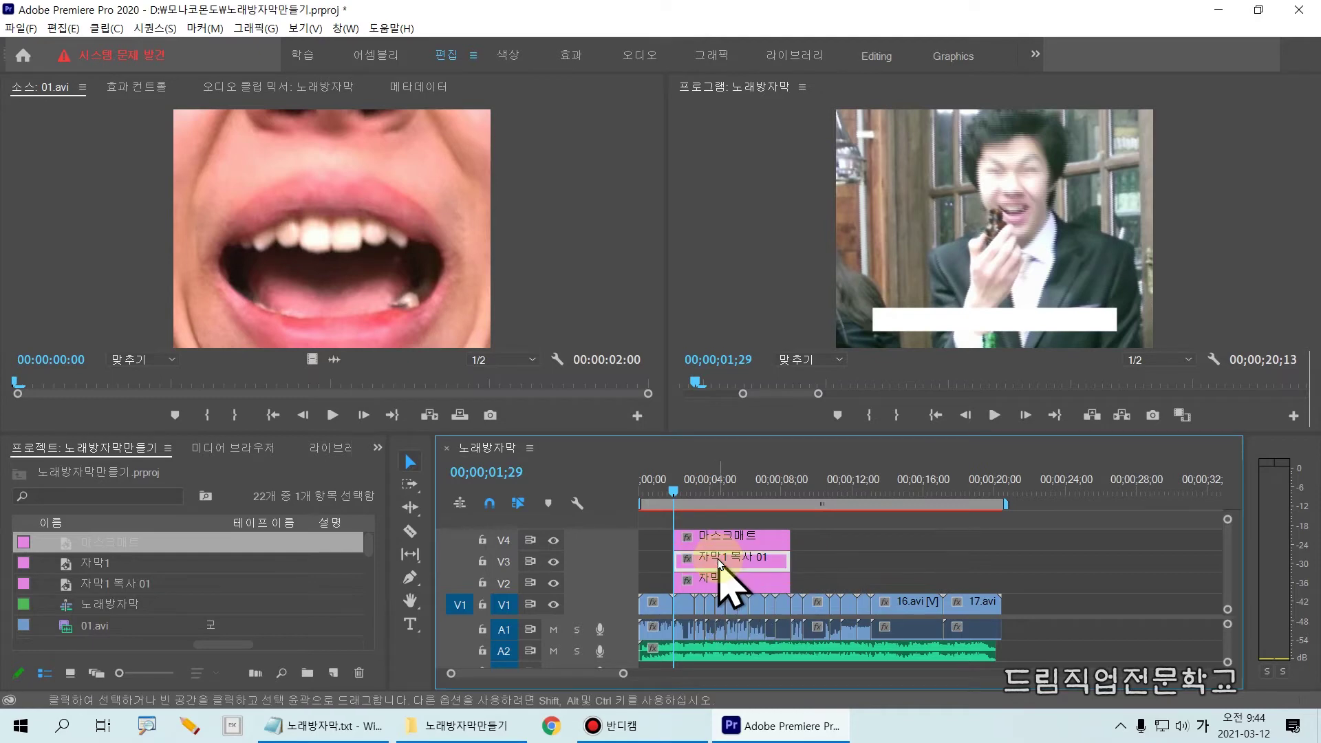
pyautogui.click(377, 450)
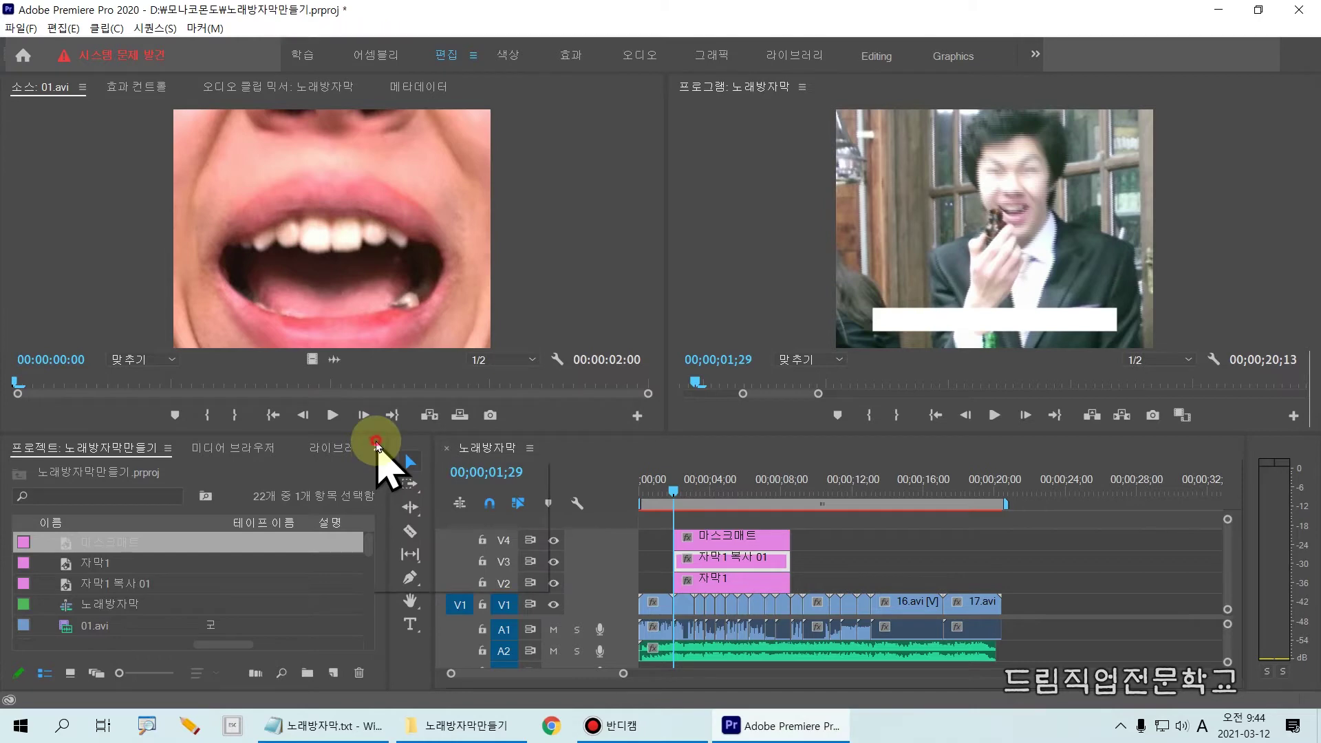
# Step: Locate 트랙 매트 키 under 비디오 효과 > 키잉 in the Effects panel
pyautogui.click(378, 448)
pyautogui.click(398, 543)
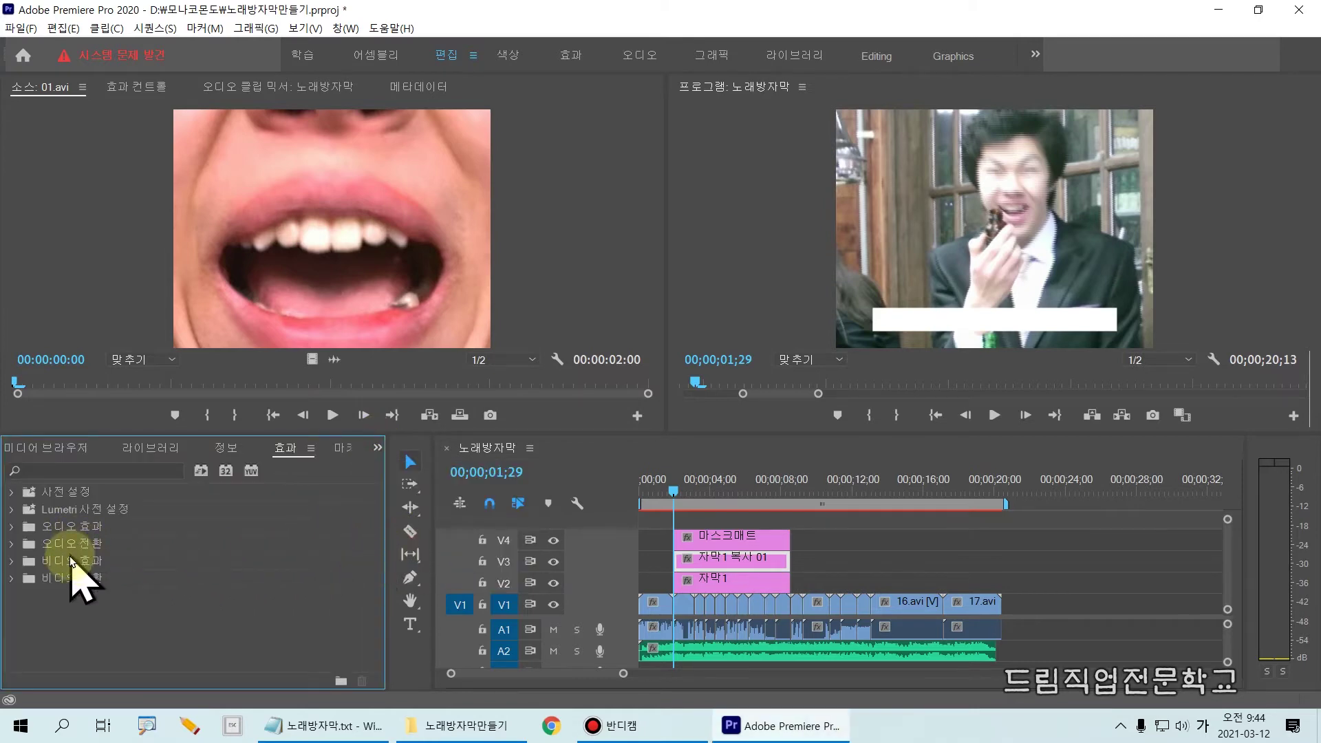
pyautogui.click(69, 559)
pyautogui.click(13, 562)
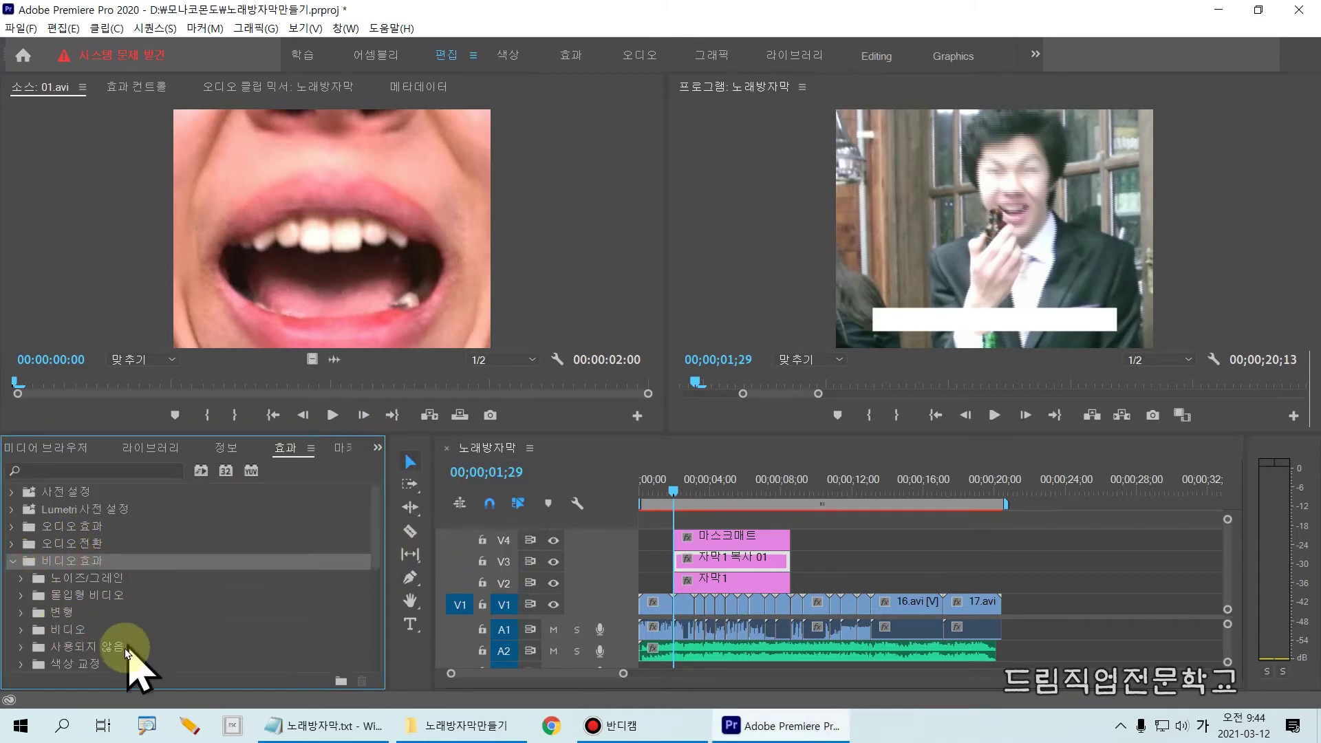
pyautogui.scroll(-1, 135, 615)
pyautogui.scroll(-5, 134, 615)
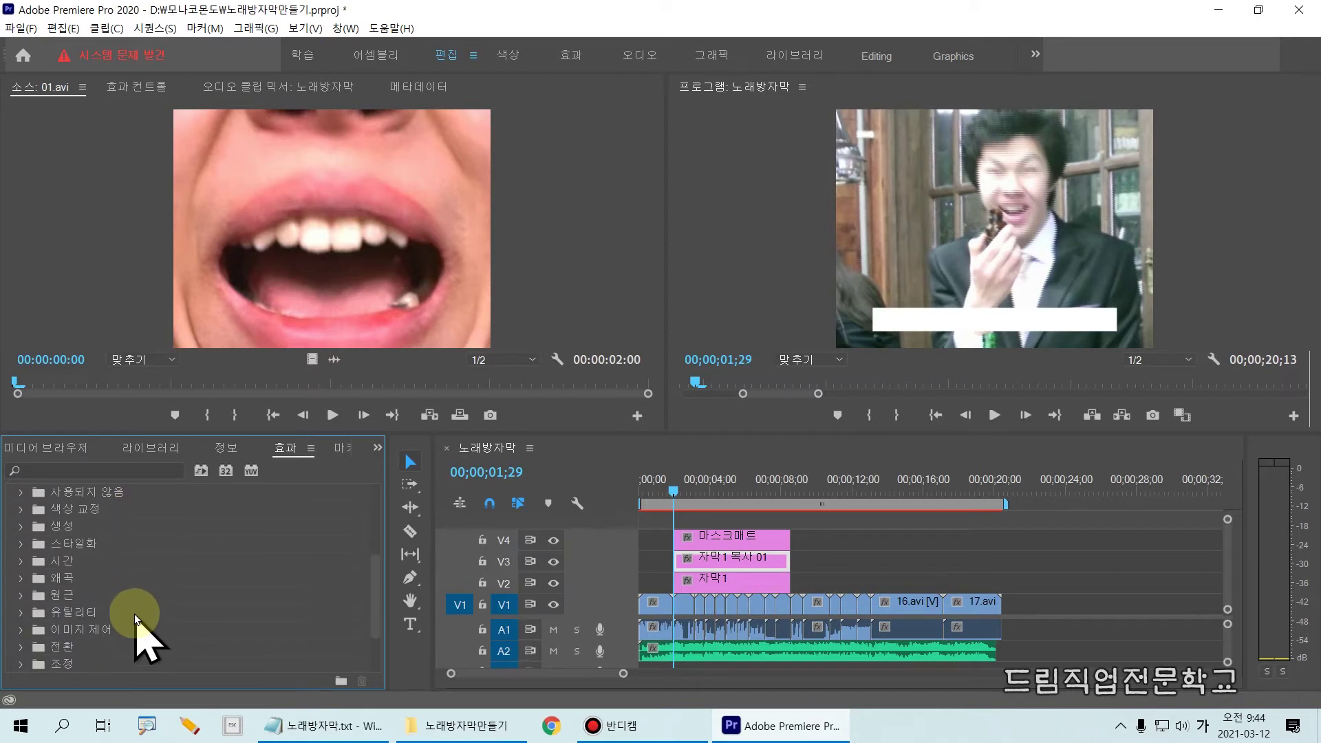
pyautogui.click(56, 631)
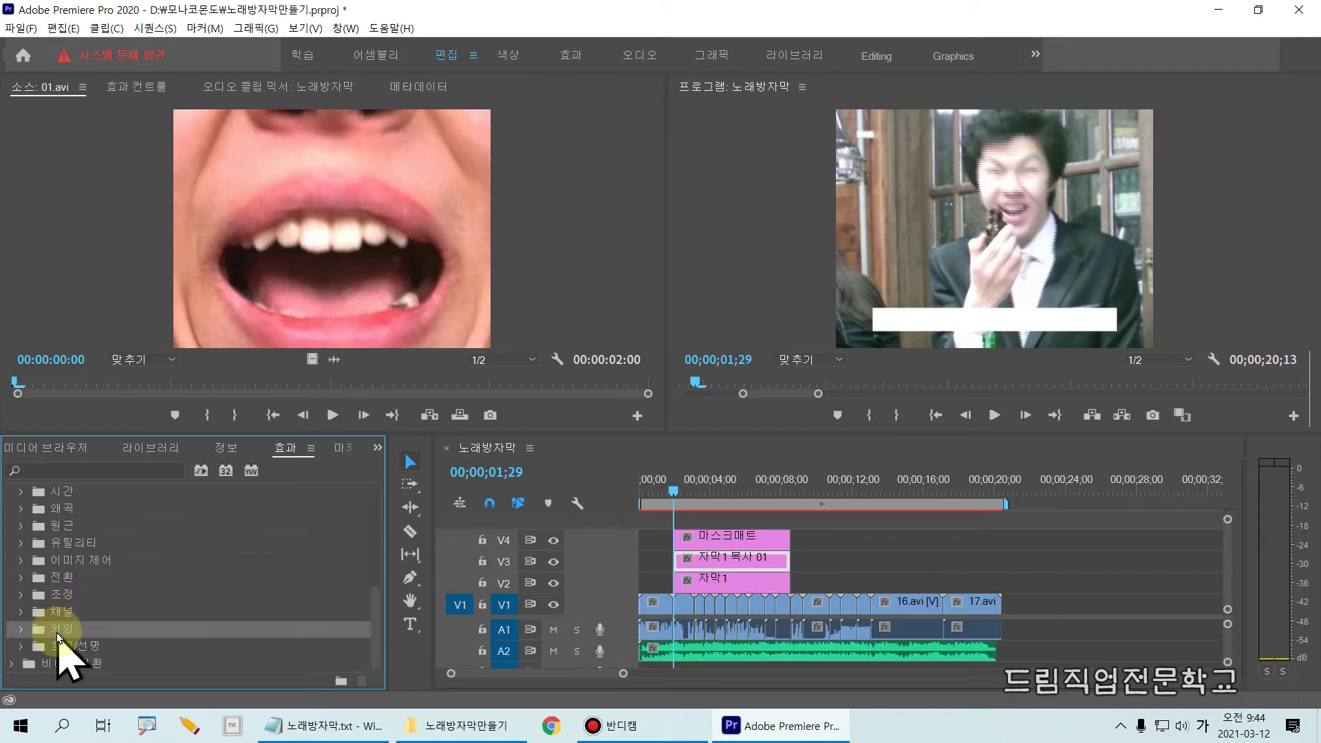
pyautogui.click(21, 628)
pyautogui.scroll(-2, 102, 647)
pyautogui.scroll(-3, 101, 643)
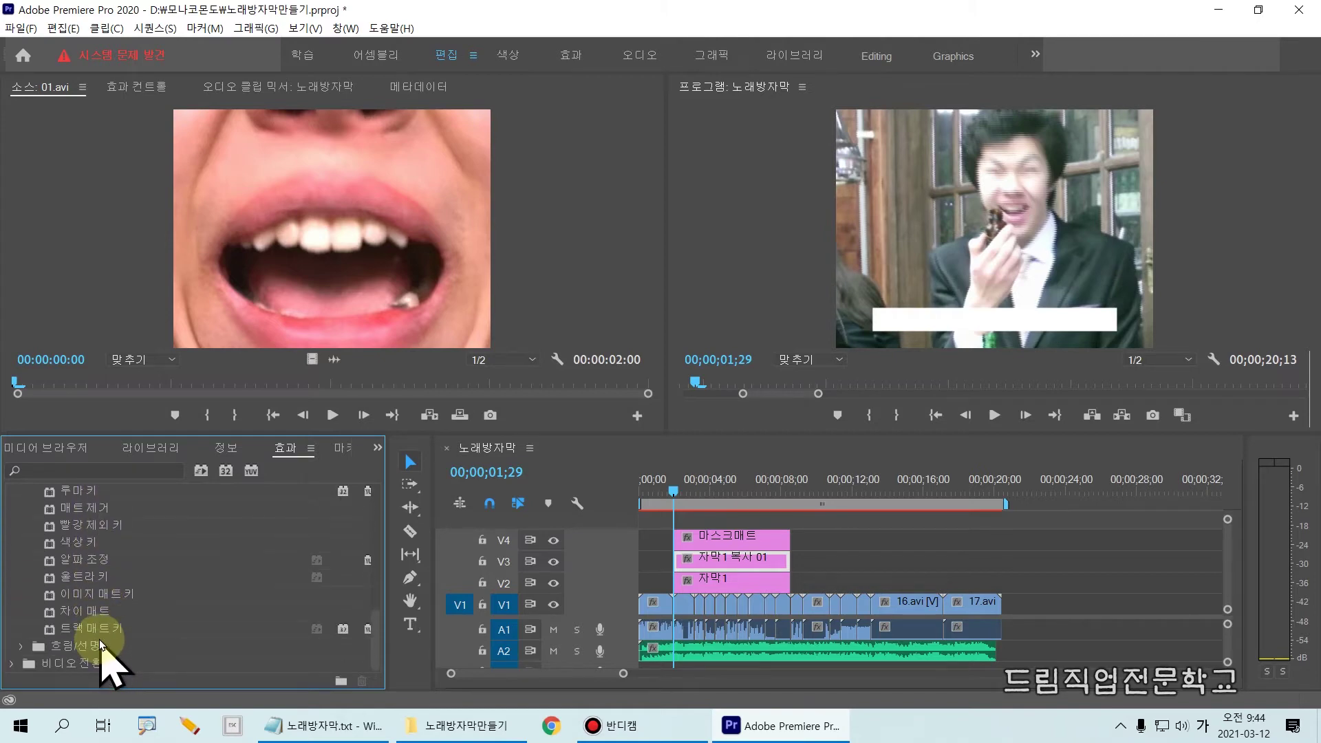
pyautogui.click(98, 631)
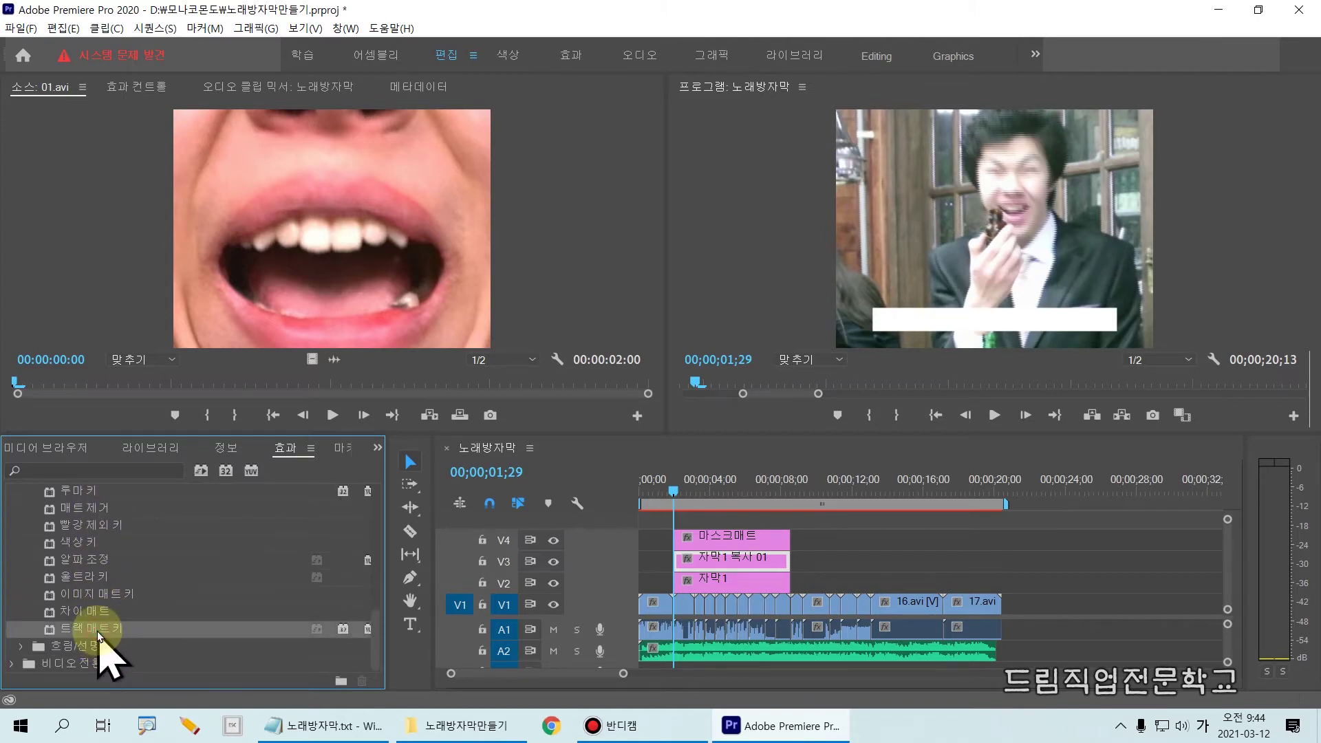
# Step: Drag 트랙 매트 키 onto the 자막1 복사 01 clip on V3
pyautogui.hotkey('ctrl', '2')
pyautogui.moveTo(7, 621)
pyautogui.mouseDown()
pyautogui.moveTo(168, 649)
pyautogui.moveTo(184, 636)
pyautogui.mouseUp()
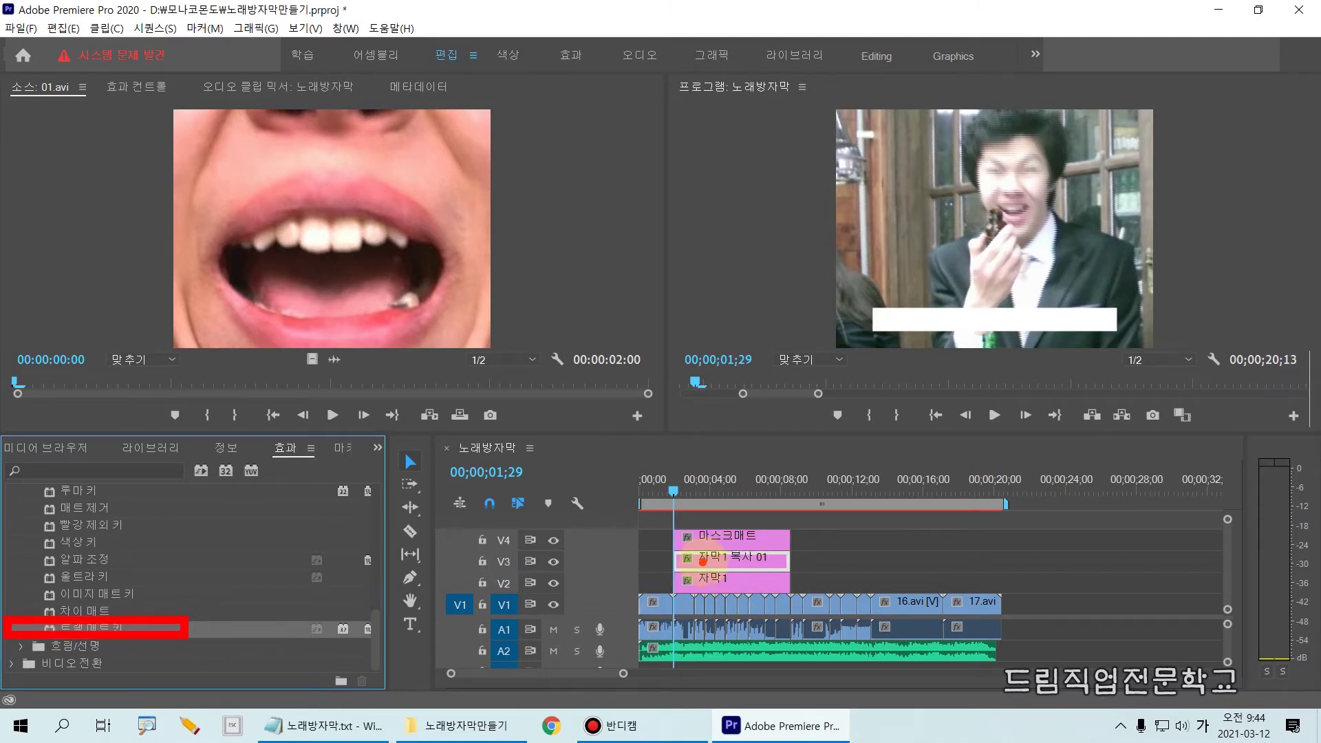
pyautogui.moveTo(701, 562); pyautogui.dragTo(185, 628)
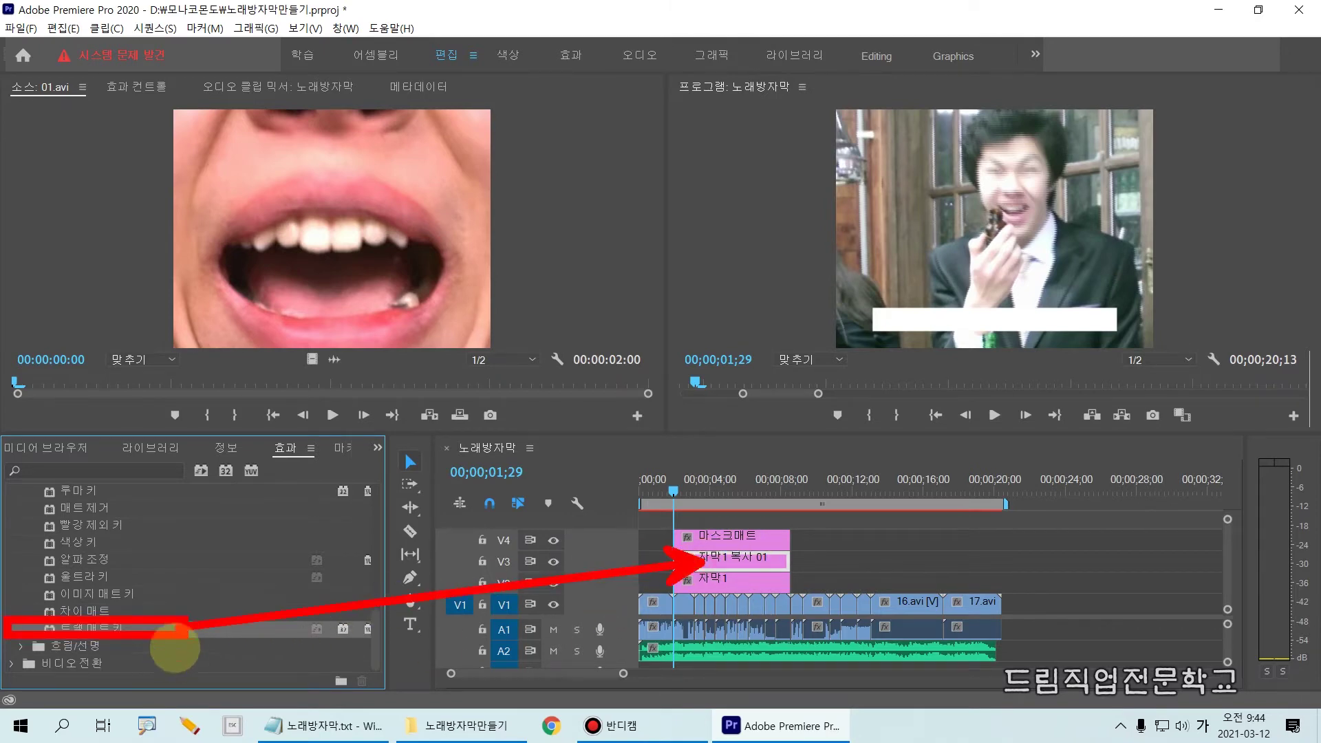
pyautogui.press('Escape')
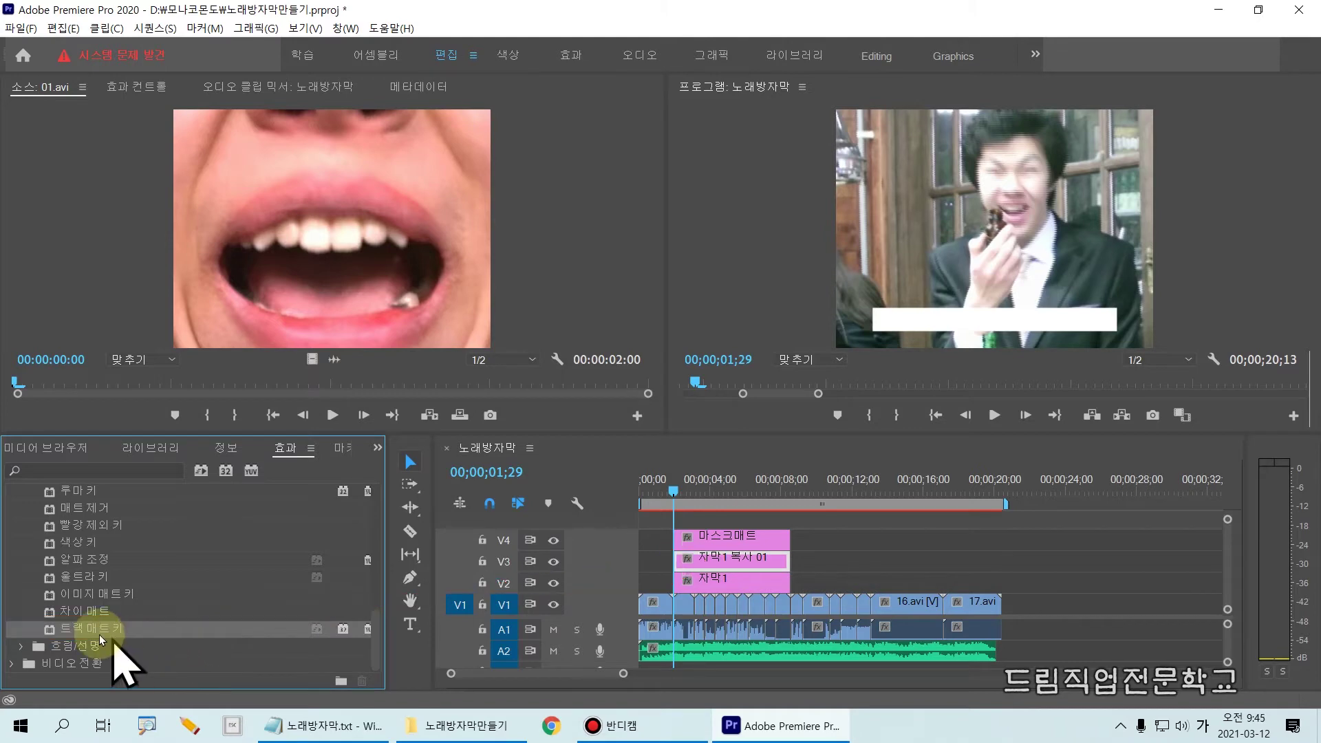
pyautogui.moveTo(104, 632); pyautogui.dragTo(740, 566)
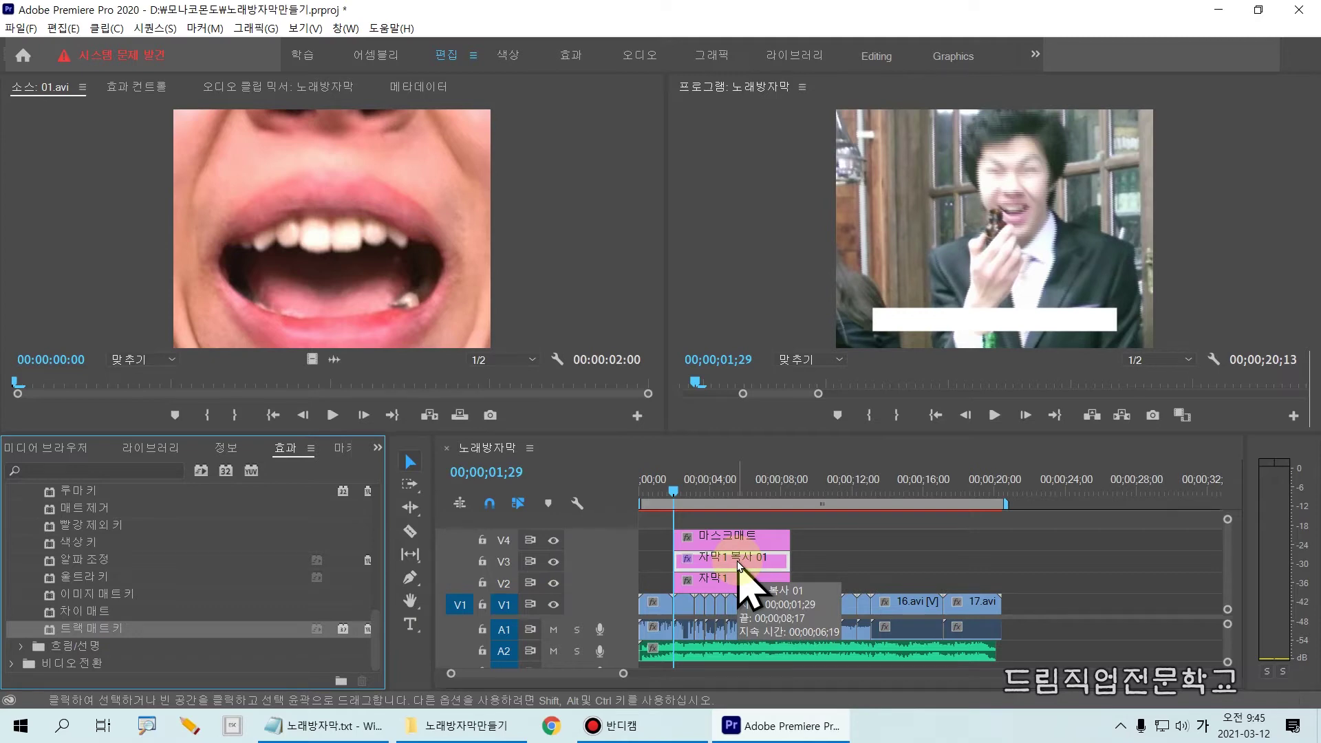
pyautogui.click(150, 88)
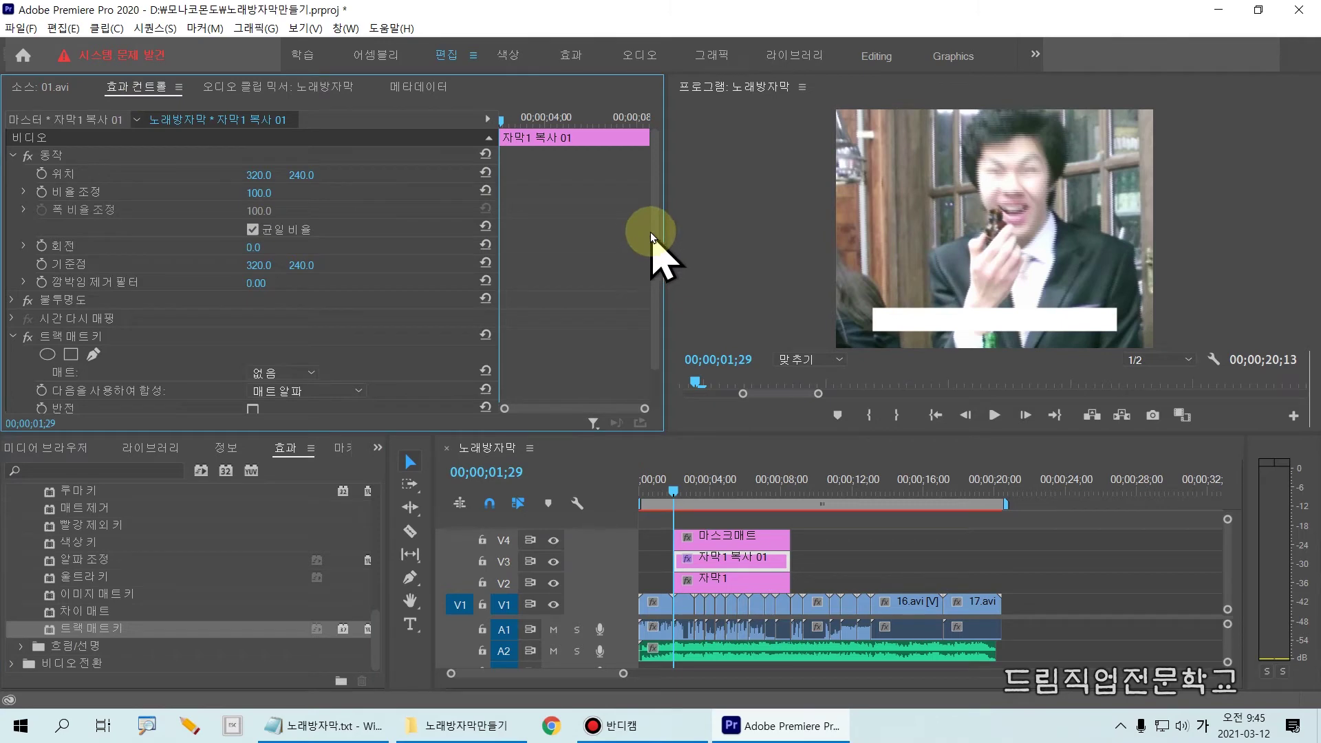
# Step: Set the Track Matte Key's Matte to 비디오 4, the 마스크매트 track, with 매트 알파 compositing
pyautogui.moveTo(658, 226); pyautogui.dragTo(629, 306)
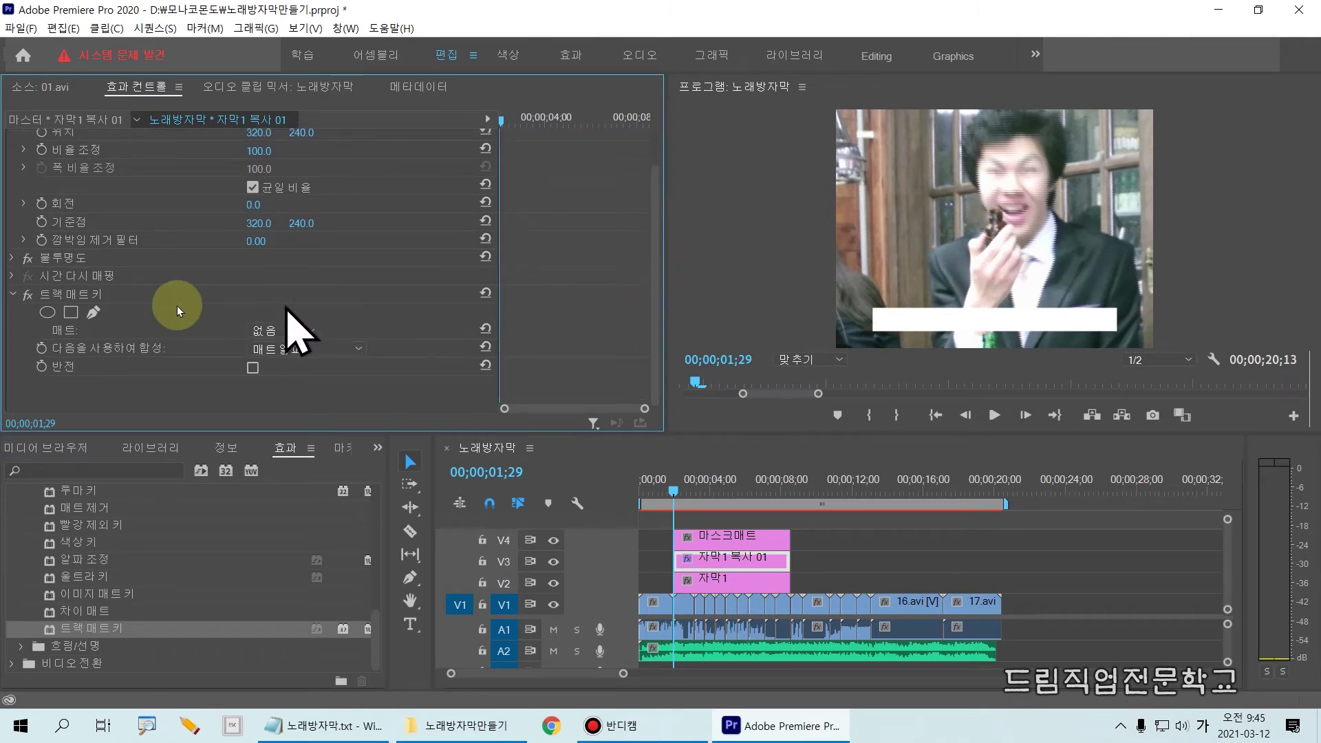
pyautogui.moveTo(3, 282)
pyautogui.mouseDown()
pyautogui.moveTo(357, 375)
pyautogui.moveTo(525, 375)
pyautogui.moveTo(517, 391)
pyautogui.mouseUp()
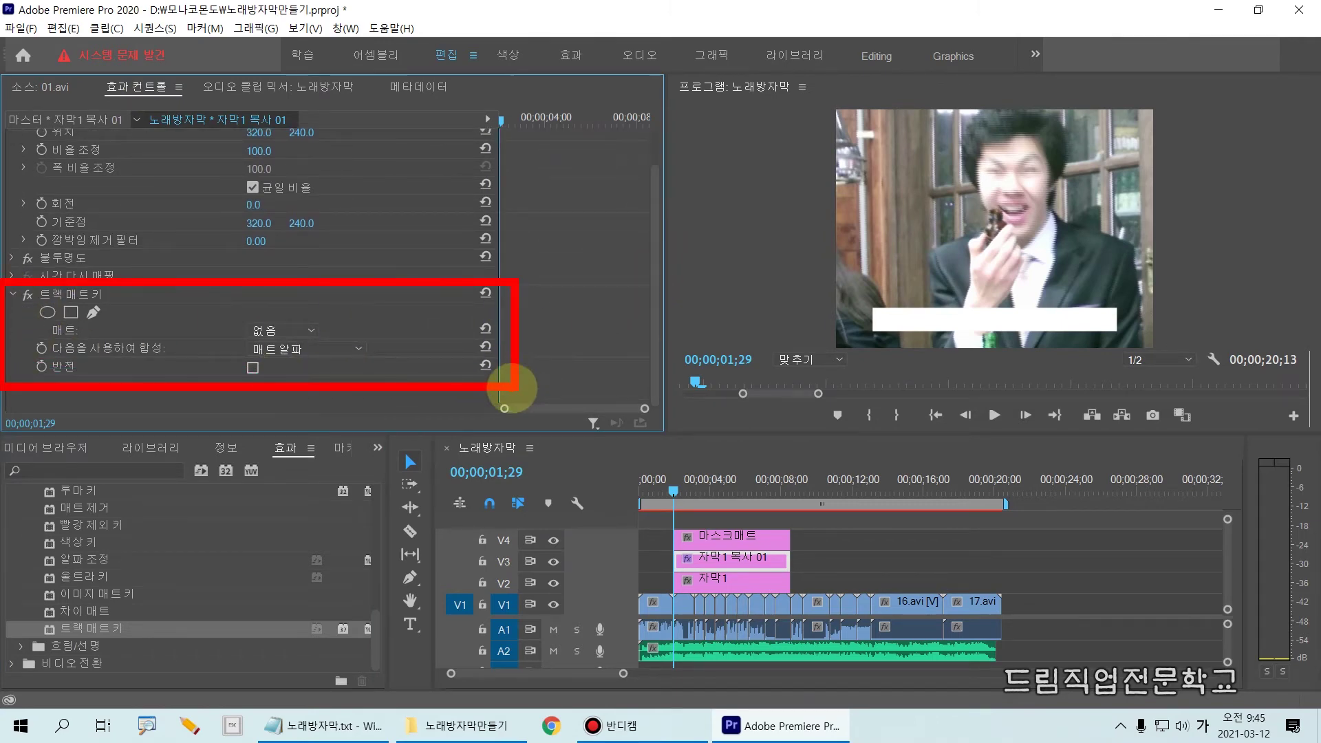
pyautogui.moveTo(43, 348)
pyautogui.mouseDown()
pyautogui.moveTo(349, 350)
pyautogui.moveTo(372, 323)
pyautogui.mouseUp()
pyautogui.click(378, 340)
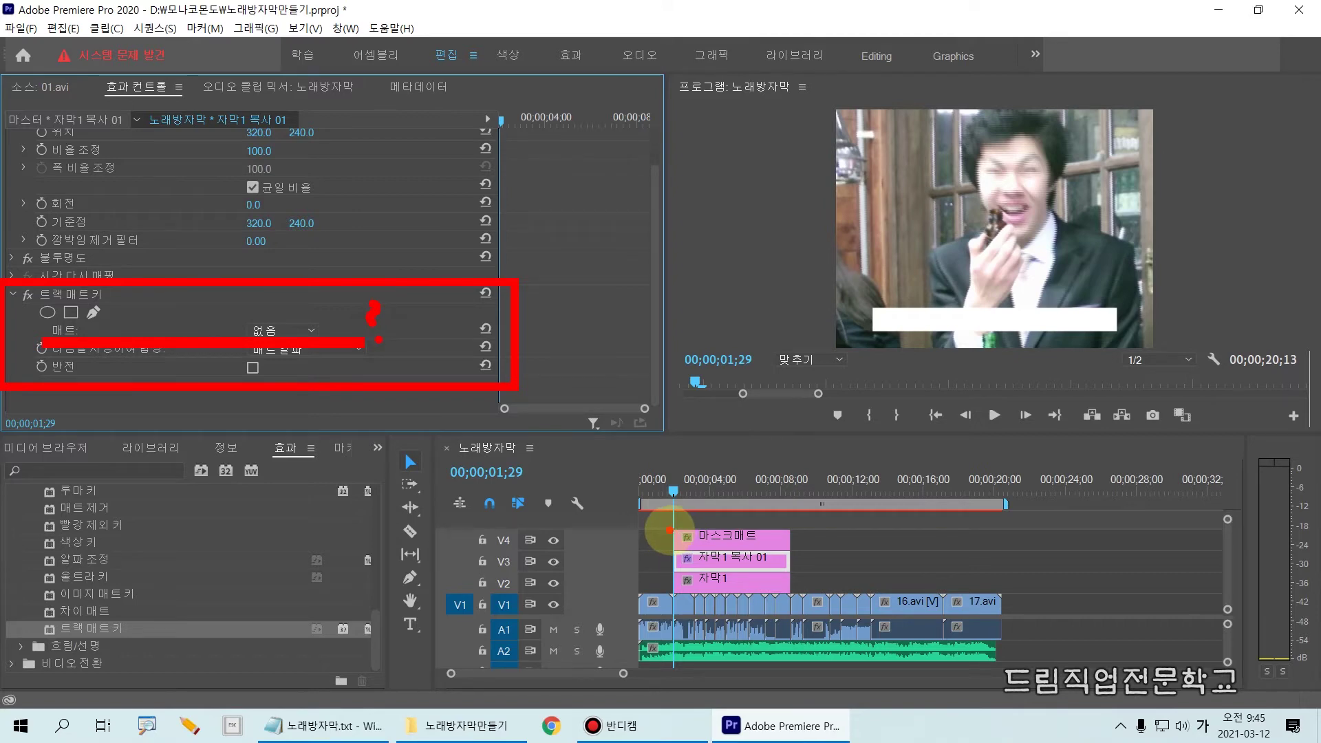
pyautogui.moveTo(467, 515); pyautogui.dragTo(822, 552)
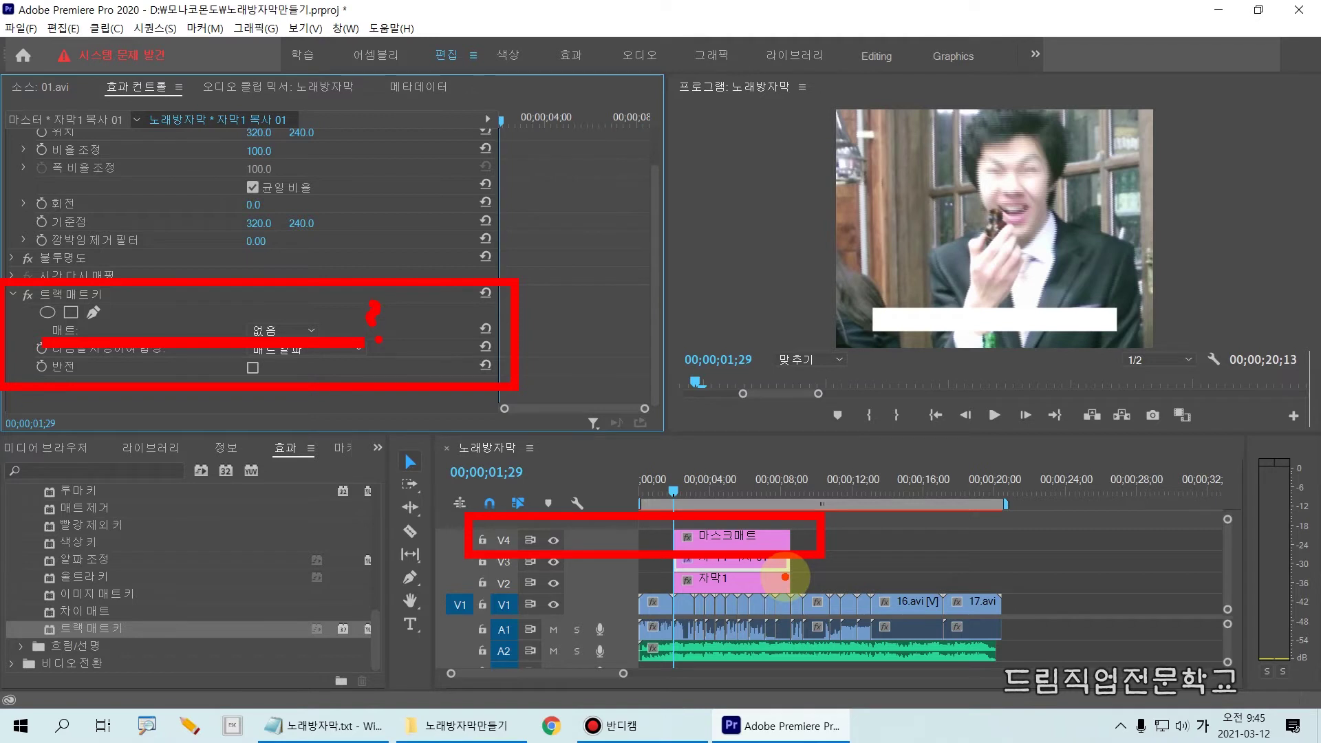
pyautogui.press('Escape')
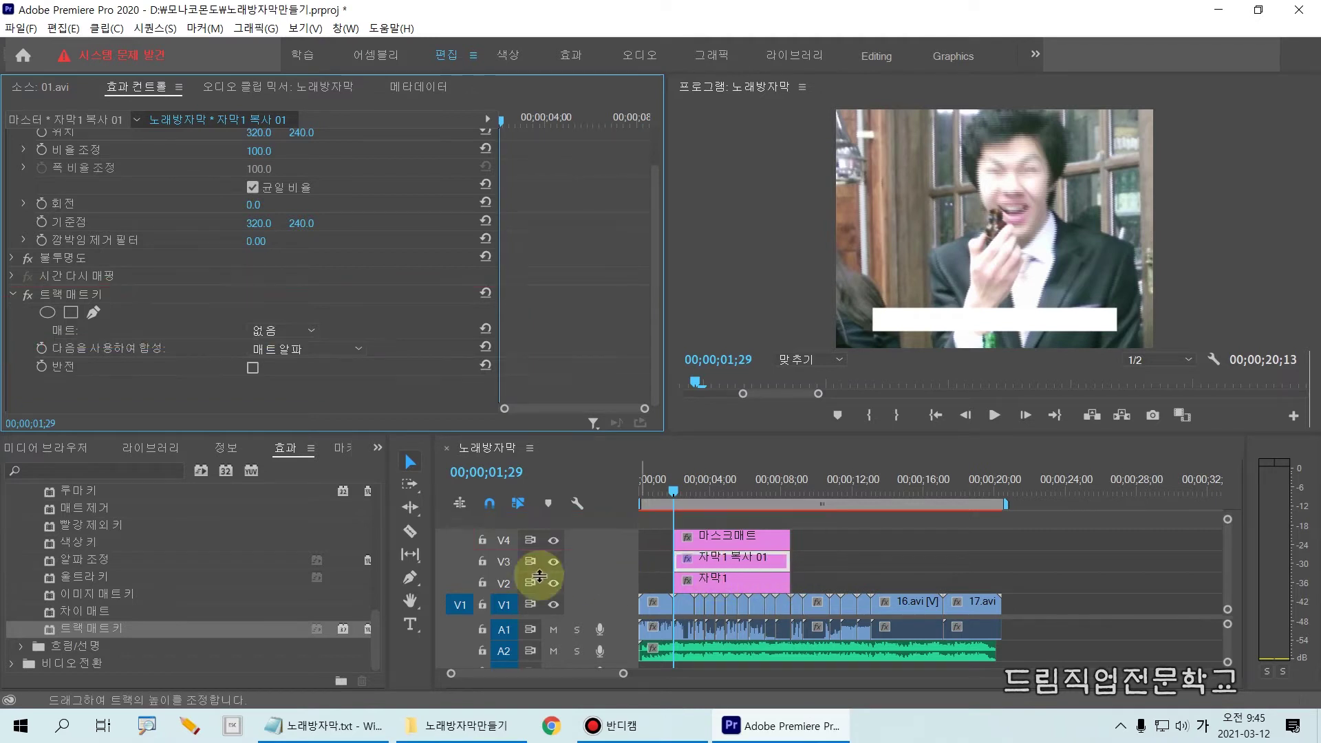
pyautogui.click(273, 336)
pyautogui.click(309, 377)
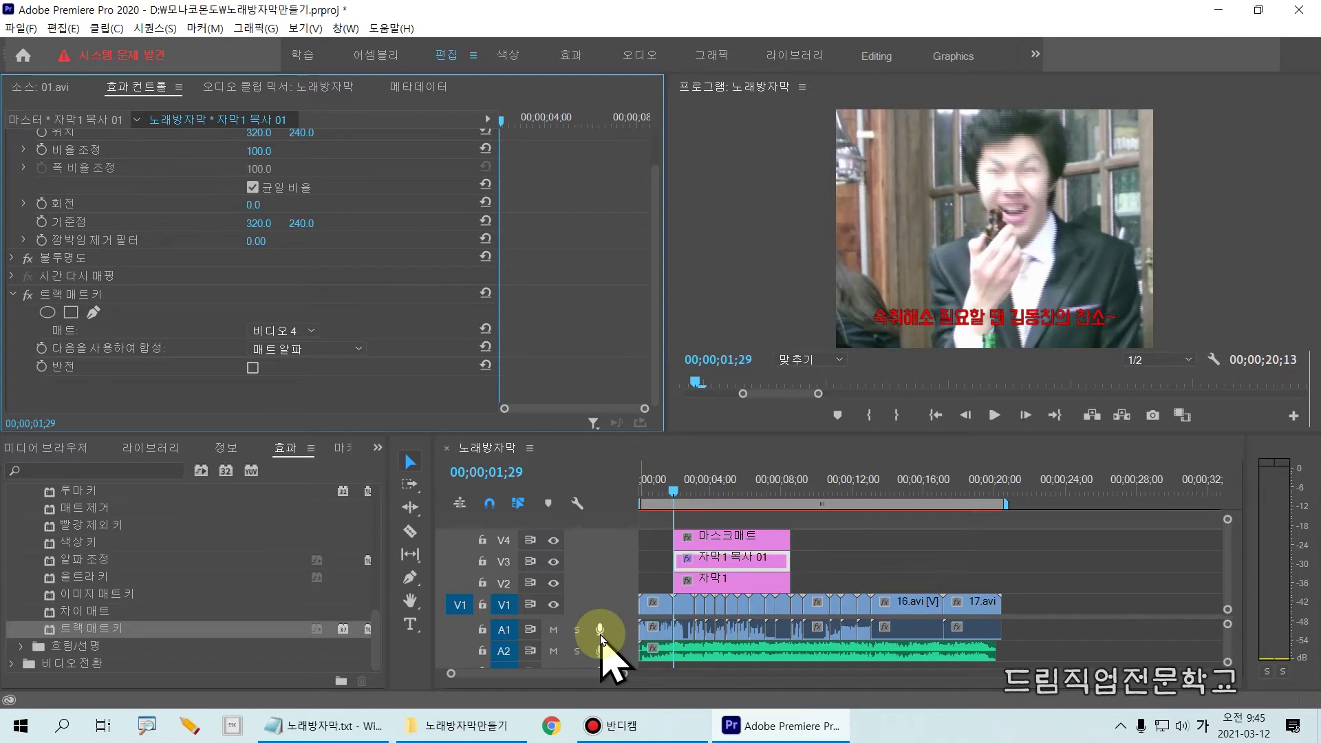
pyautogui.click(715, 541)
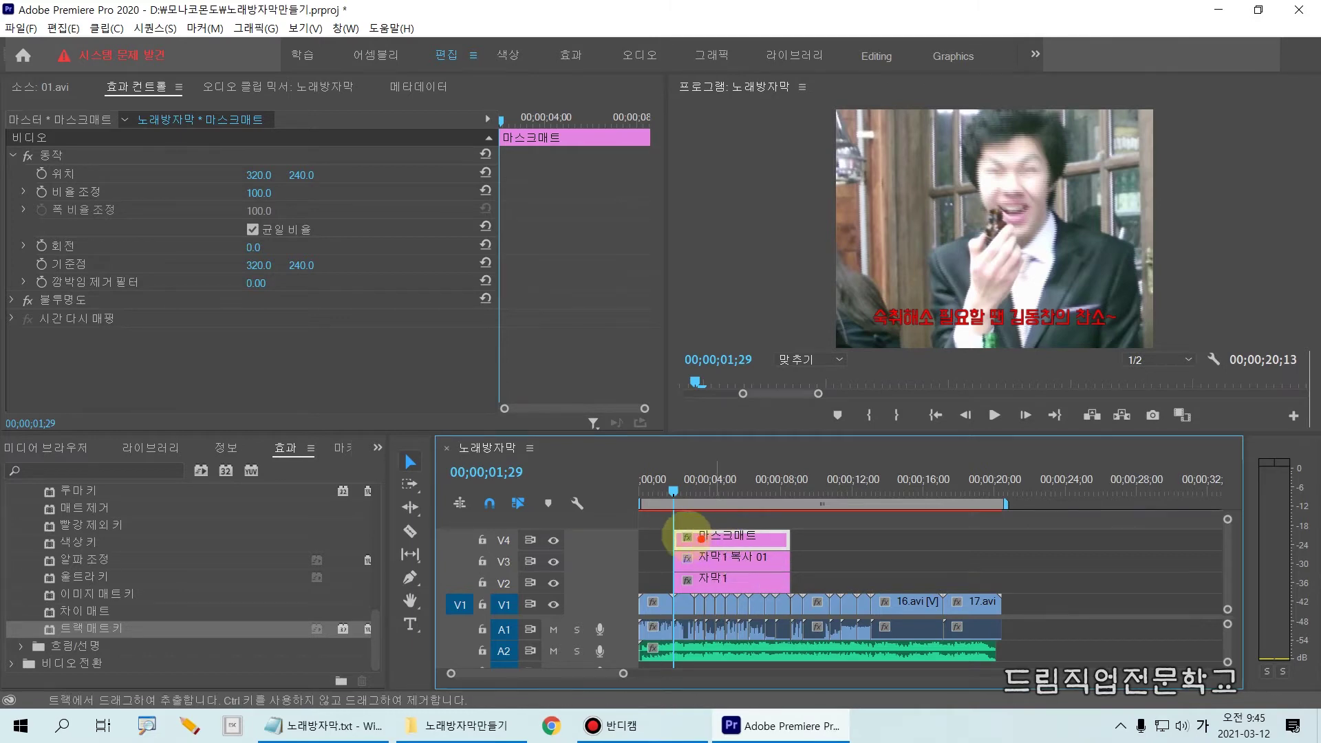
# Step: Turn on Position keyframing for the 마스크매트 clip at 01;29
pyautogui.moveTo(655, 514)
pyautogui.mouseDown()
pyautogui.moveTo(771, 561)
pyautogui.moveTo(805, 557)
pyautogui.mouseUp()
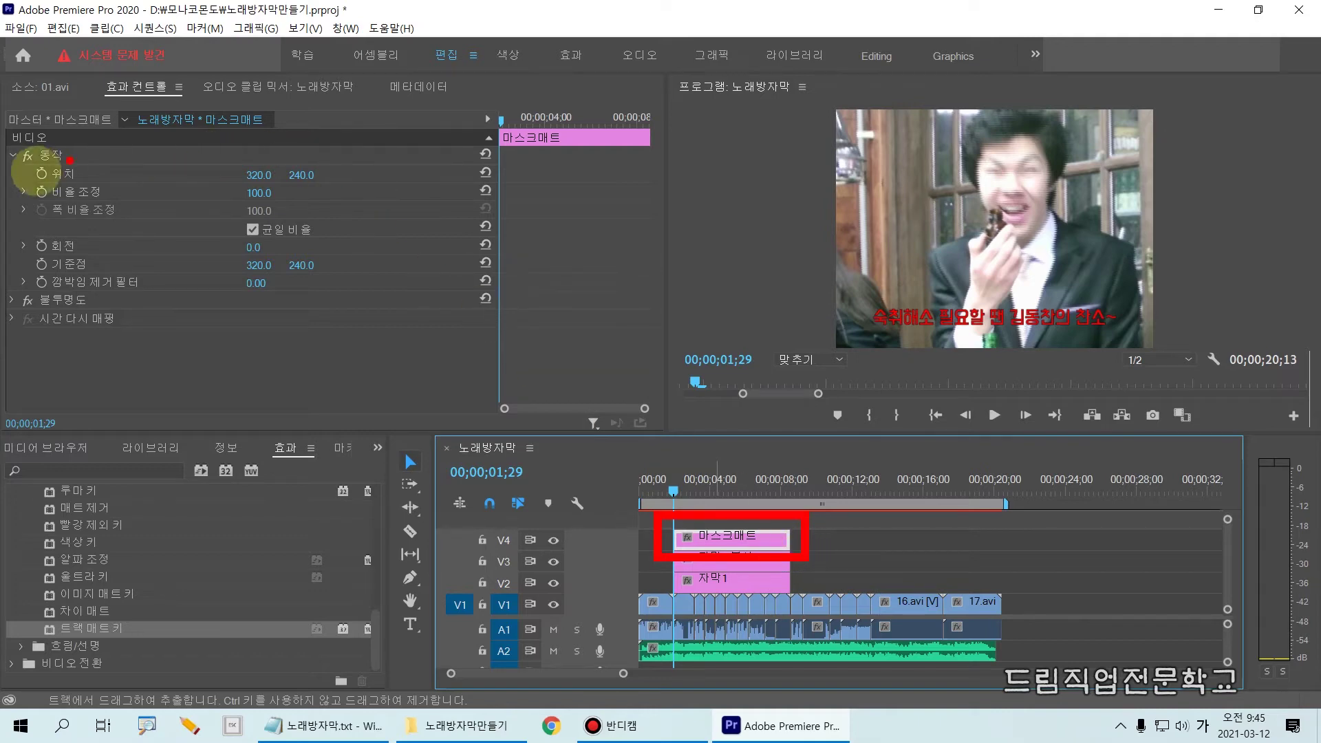
pyautogui.moveTo(22, 160); pyautogui.dragTo(94, 190)
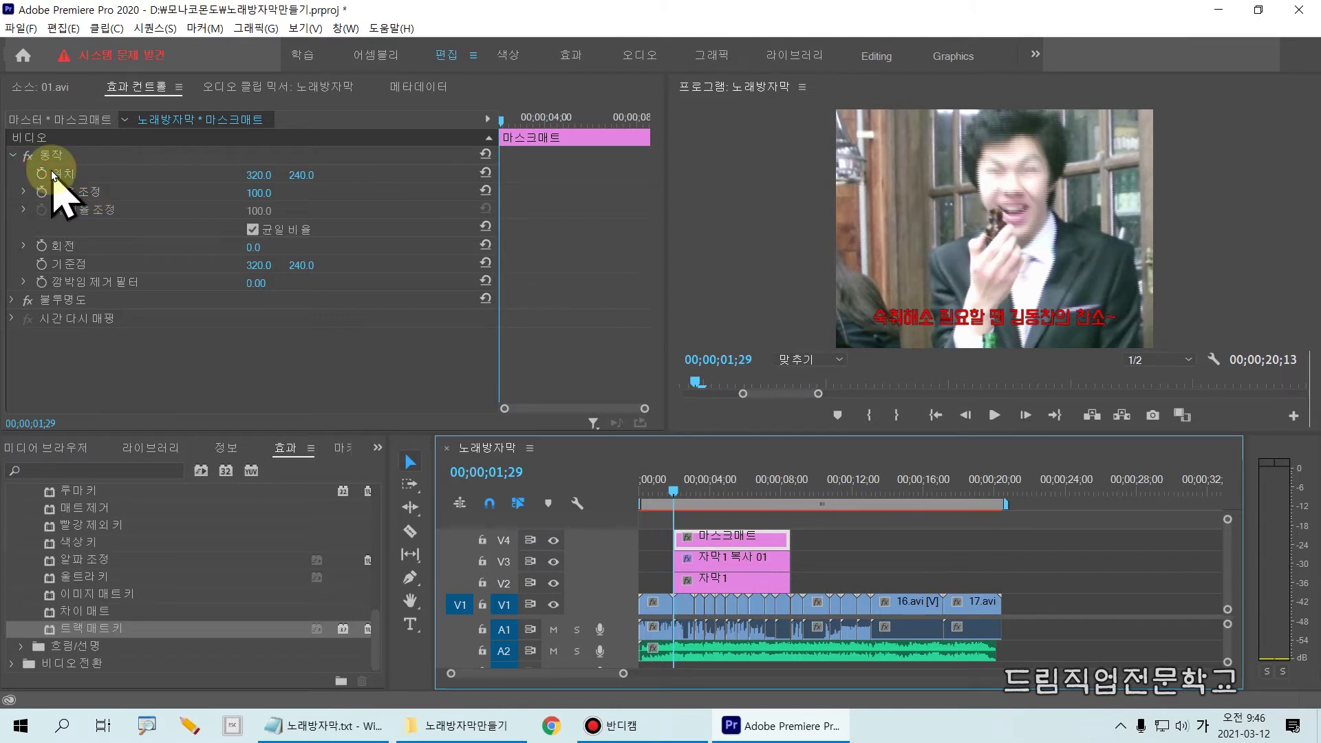
pyautogui.click(42, 173)
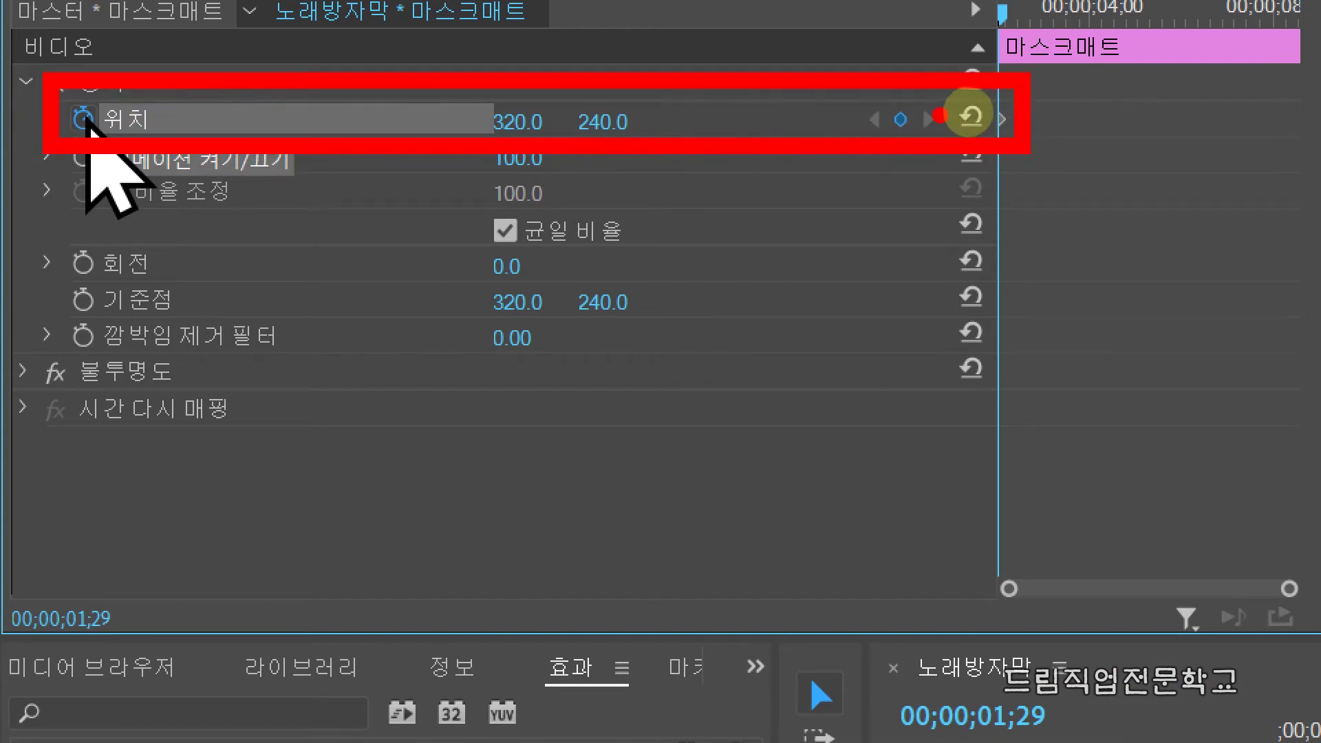
pyautogui.moveTo(969, 112)
pyautogui.mouseDown()
pyautogui.moveTo(1027, 133)
pyautogui.moveTo(1023, 145)
pyautogui.mouseUp()
pyautogui.press('Escape')
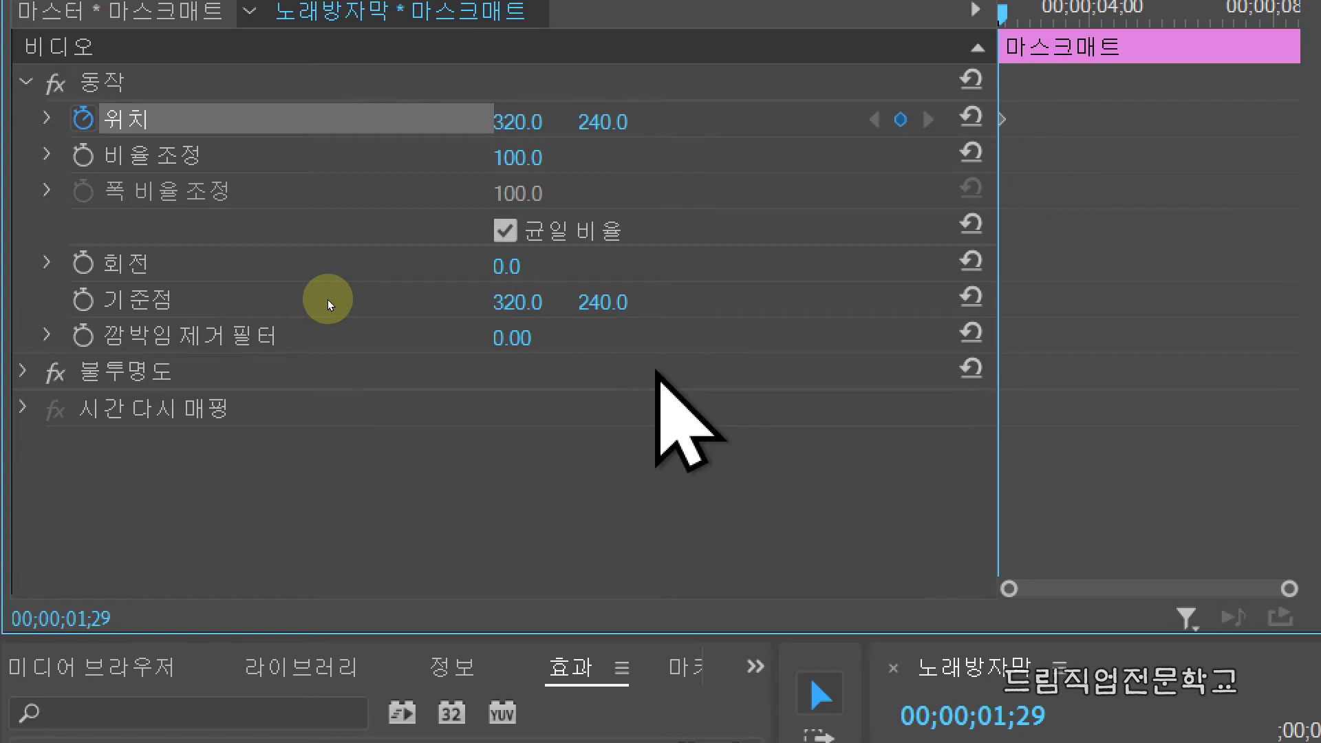
pyautogui.press('Escape')
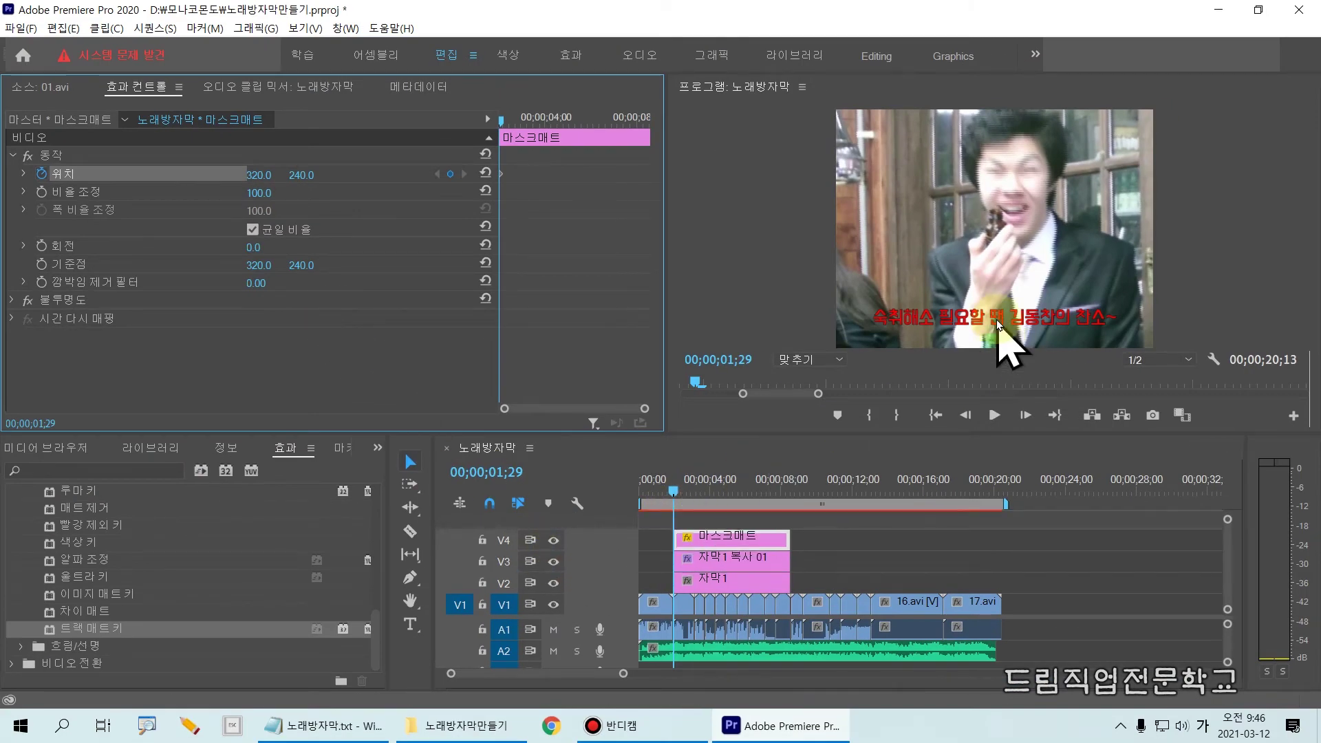
# Step: Set the mask's Position X to -170 so the white bar leaves the lyric
pyautogui.moveTo(262, 180); pyautogui.dragTo(111, 223)
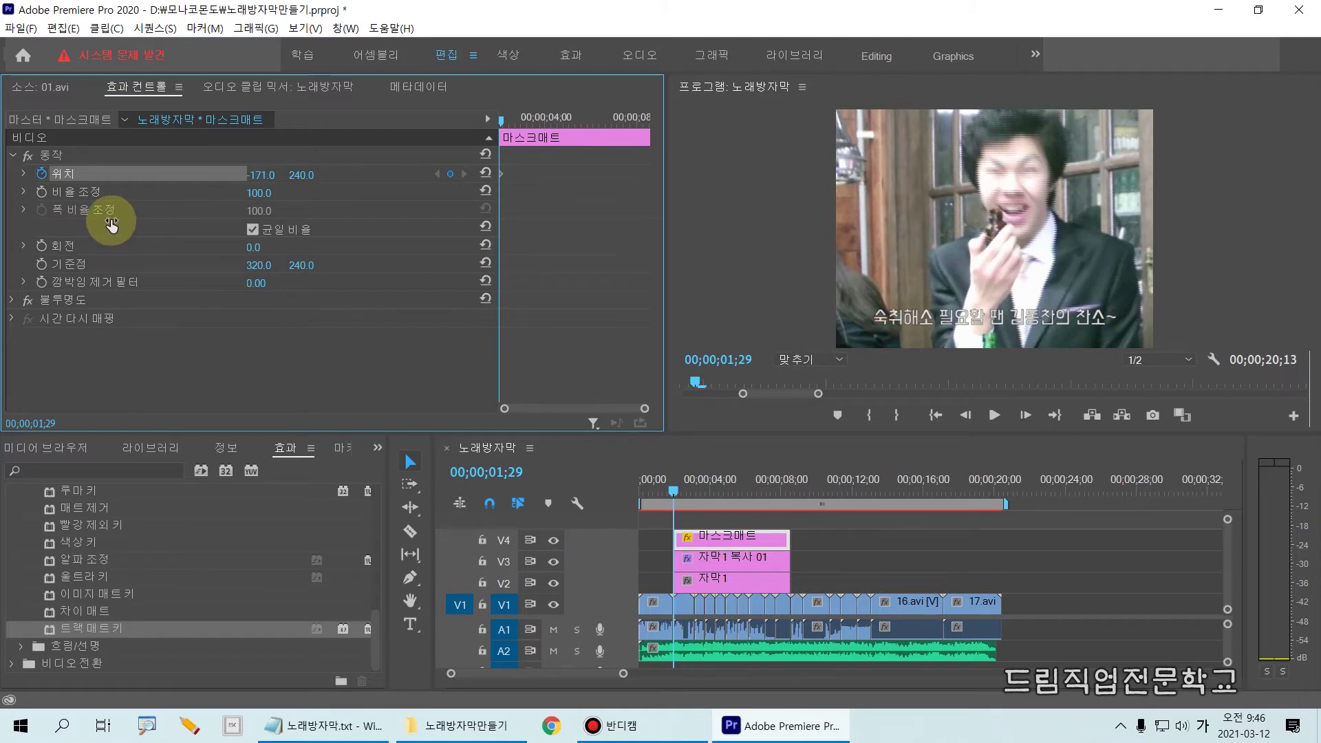
pyautogui.click(278, 180)
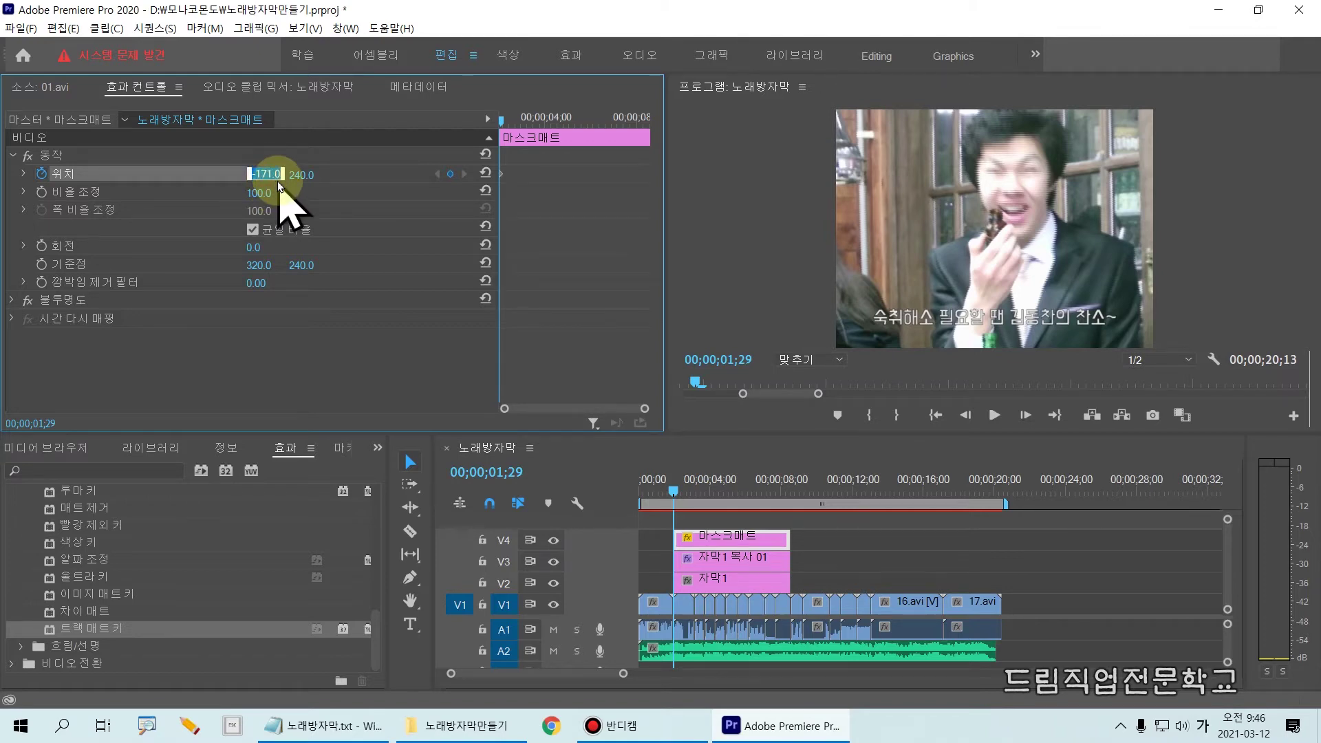
pyautogui.write('-17')
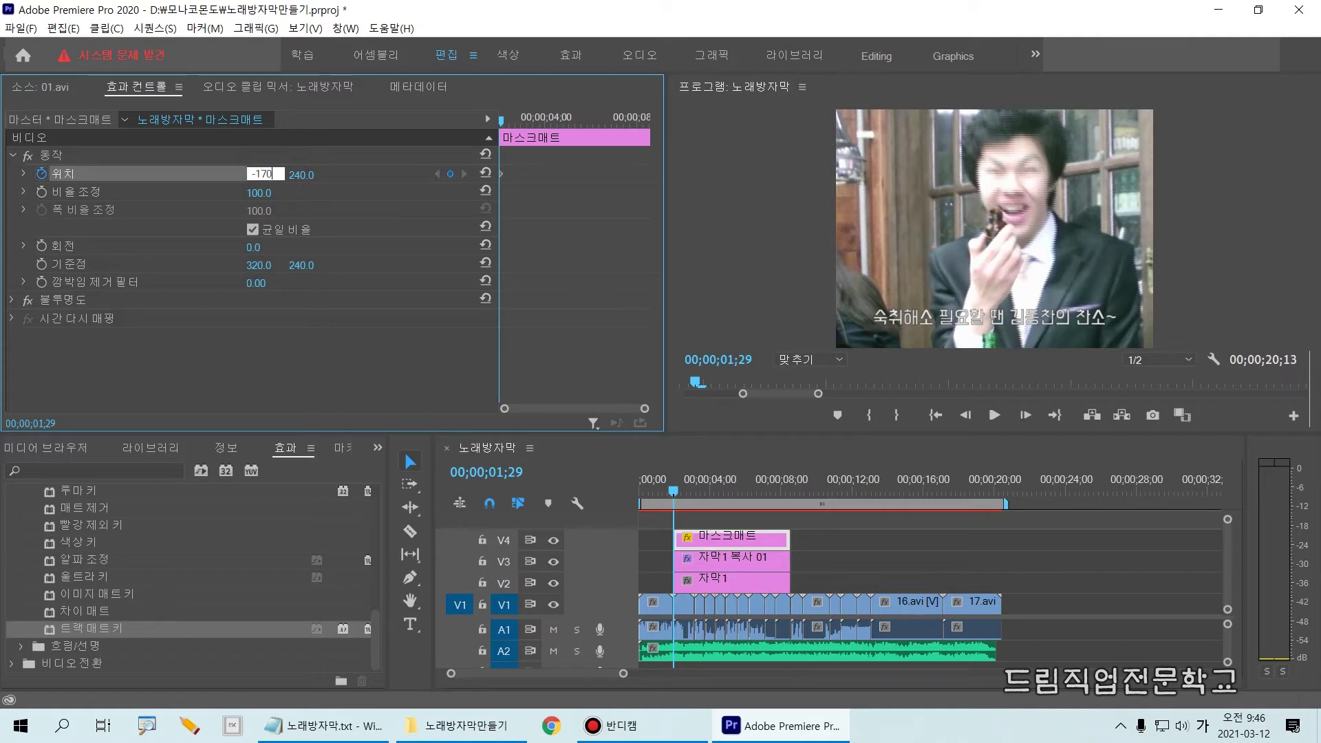
pyautogui.press('Return')
pyautogui.moveTo(270, 177); pyautogui.dragTo(260, 179)
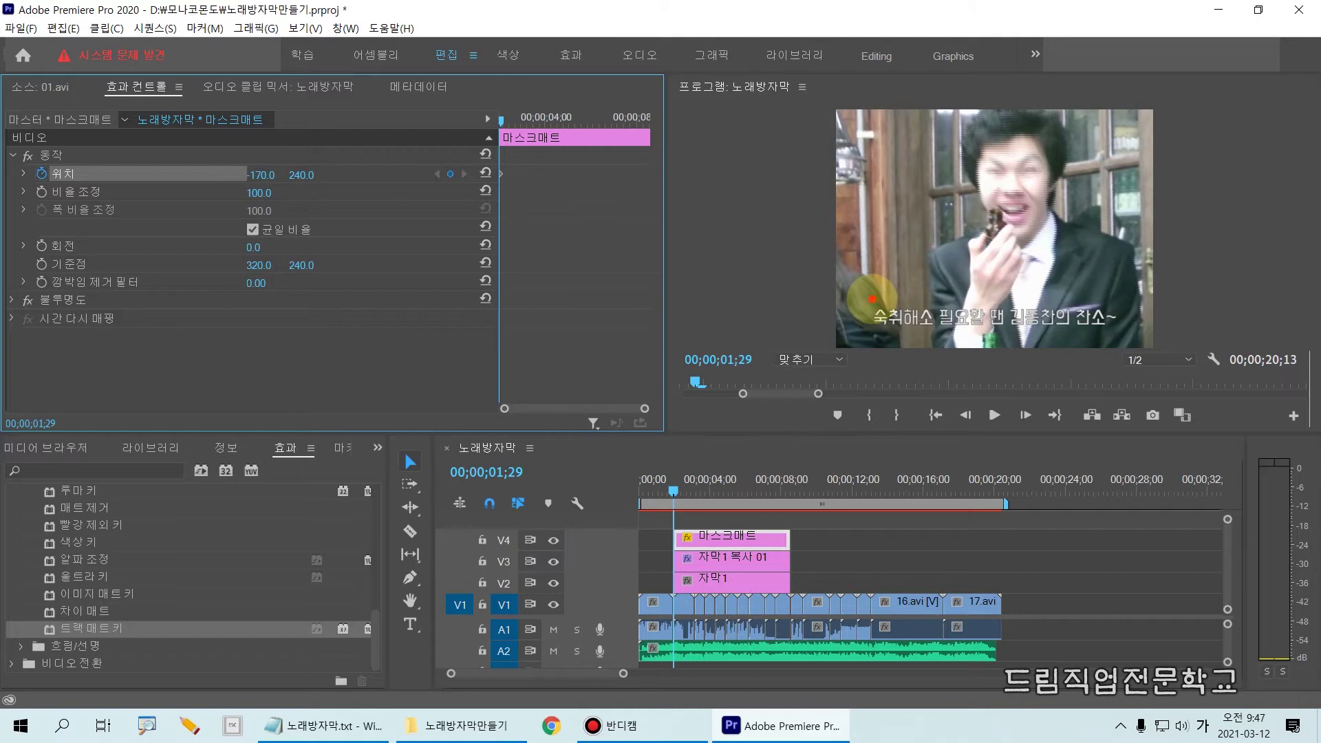
# Step: Annotate the mask sitting left of the lyric at Position -170.0, 240.0
pyautogui.moveTo(871, 334); pyautogui.dragTo(528, 343)
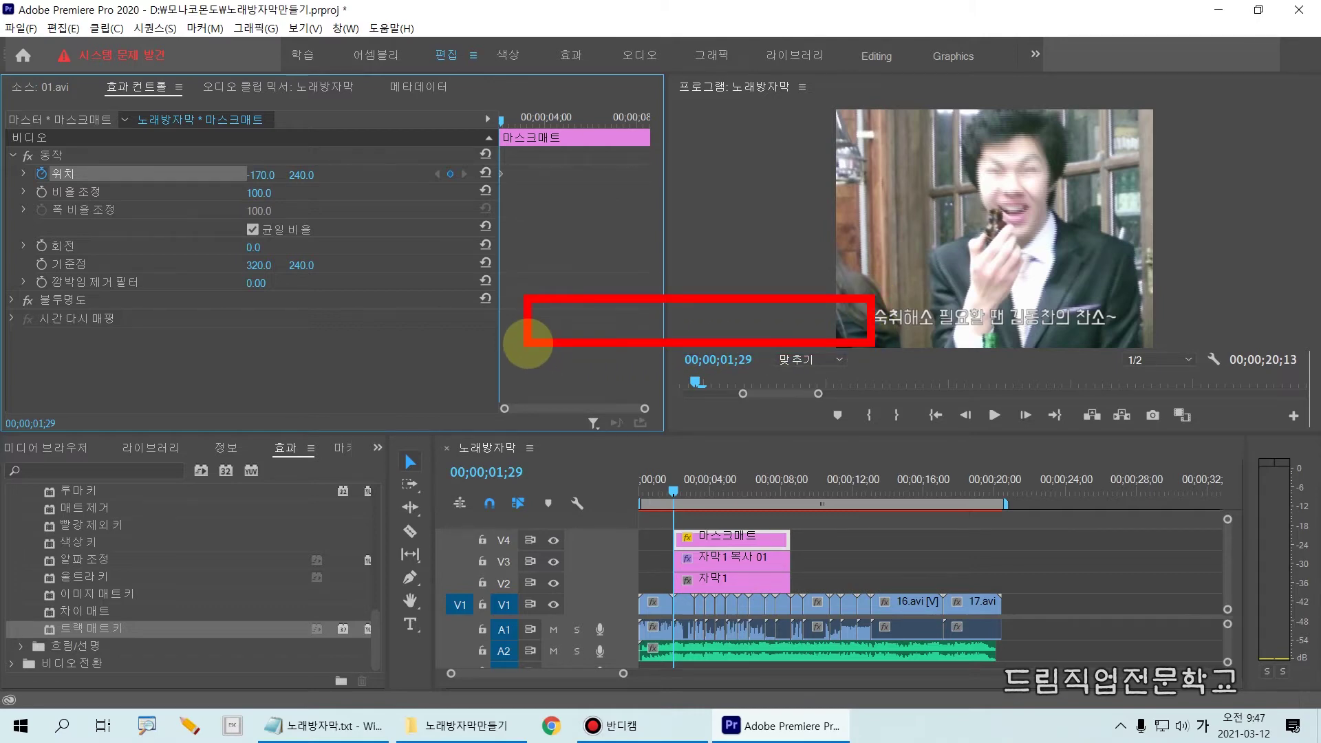
pyautogui.moveTo(562, 309)
pyautogui.mouseDown()
pyautogui.moveTo(556, 327)
pyautogui.moveTo(608, 315)
pyautogui.moveTo(639, 326)
pyautogui.mouseUp()
pyautogui.moveTo(757, 308); pyautogui.dragTo(726, 332)
pyautogui.moveTo(824, 310)
pyautogui.mouseDown()
pyautogui.moveTo(785, 335)
pyautogui.moveTo(846, 320)
pyautogui.moveTo(837, 334)
pyautogui.mouseUp()
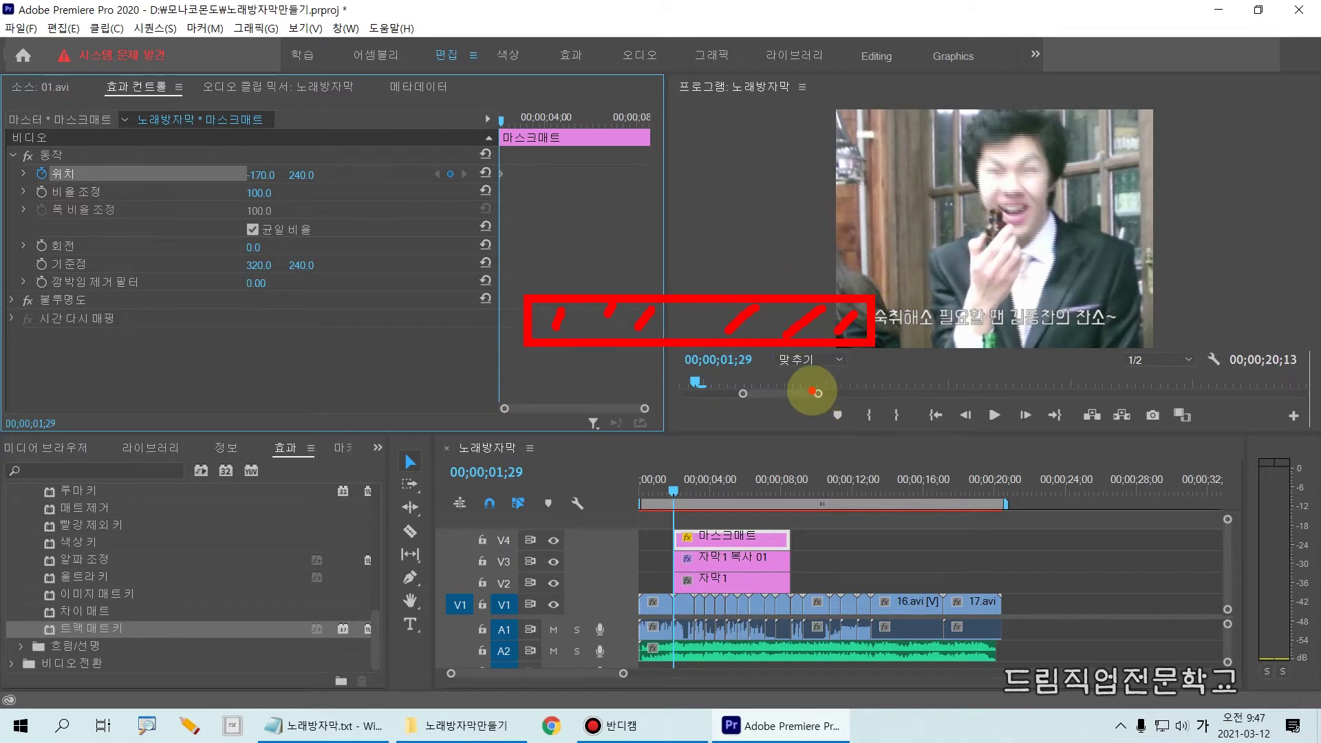
pyautogui.press('Escape')
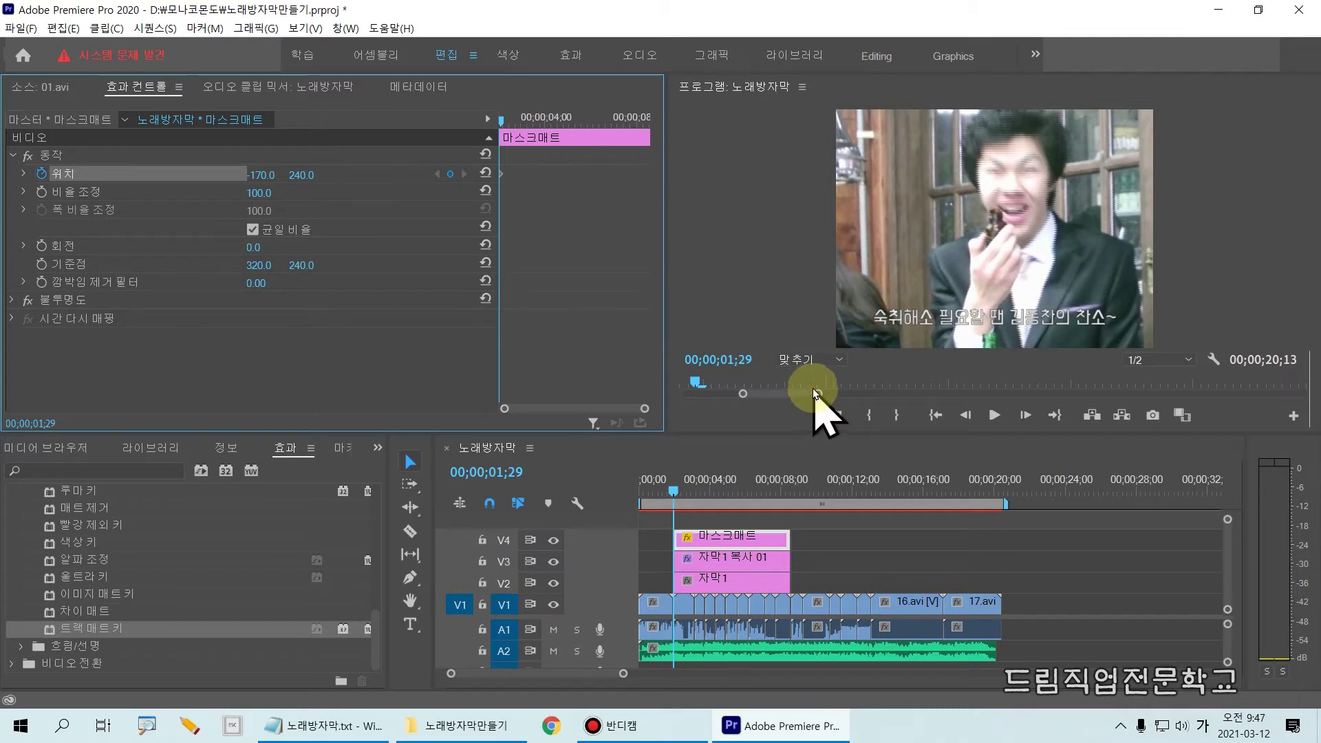
pyautogui.hotkey('ctrl', '2')
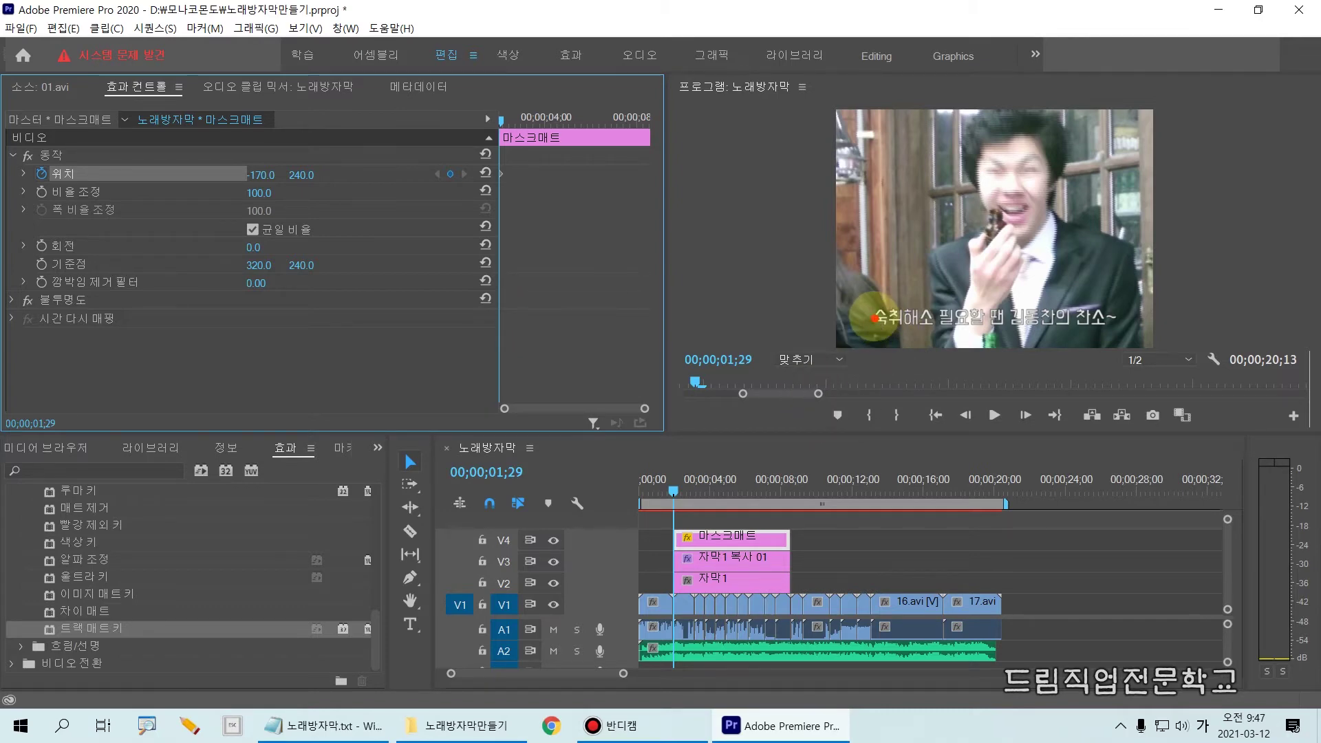
pyautogui.moveTo(873, 304)
pyautogui.mouseDown()
pyautogui.moveTo(874, 334)
pyautogui.moveTo(618, 335)
pyautogui.mouseUp()
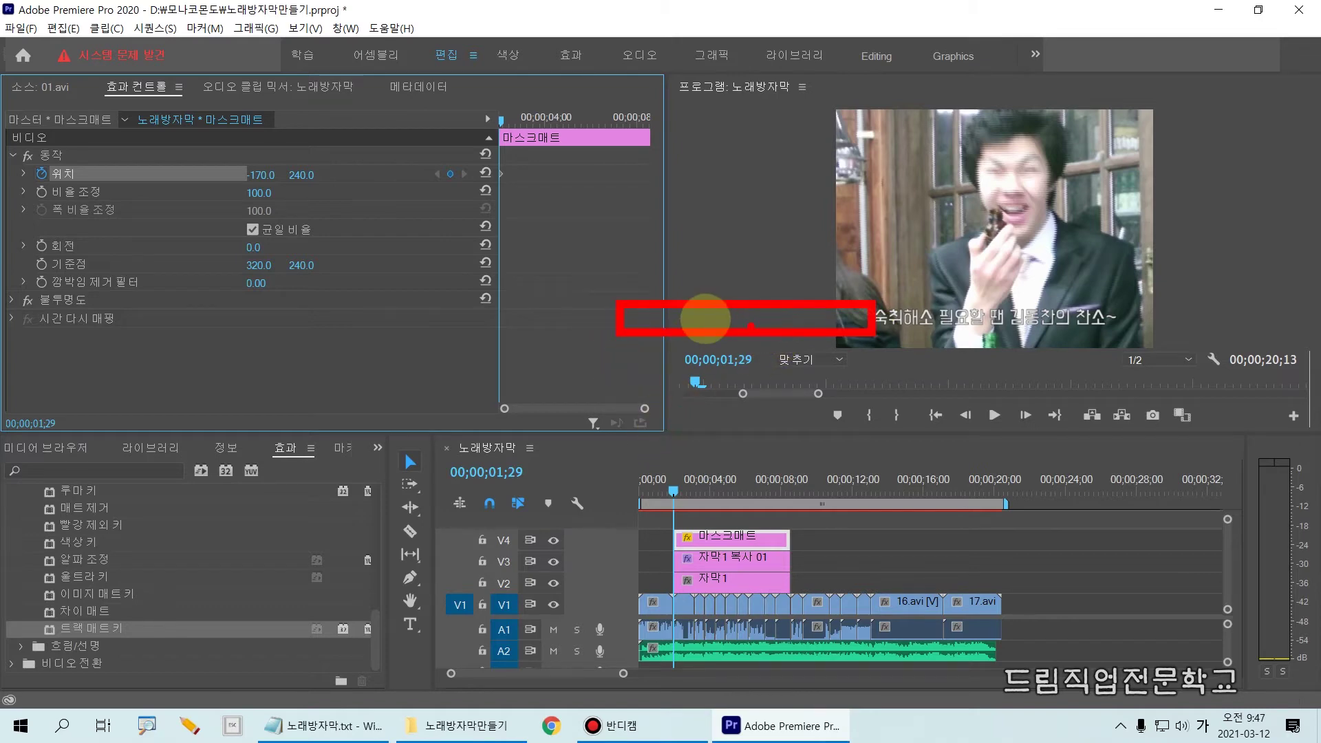
pyautogui.moveTo(696, 315)
pyautogui.mouseDown()
pyautogui.moveTo(773, 333)
pyautogui.moveTo(848, 309)
pyautogui.moveTo(651, 327)
pyautogui.moveTo(687, 303)
pyautogui.moveTo(873, 299)
pyautogui.mouseUp()
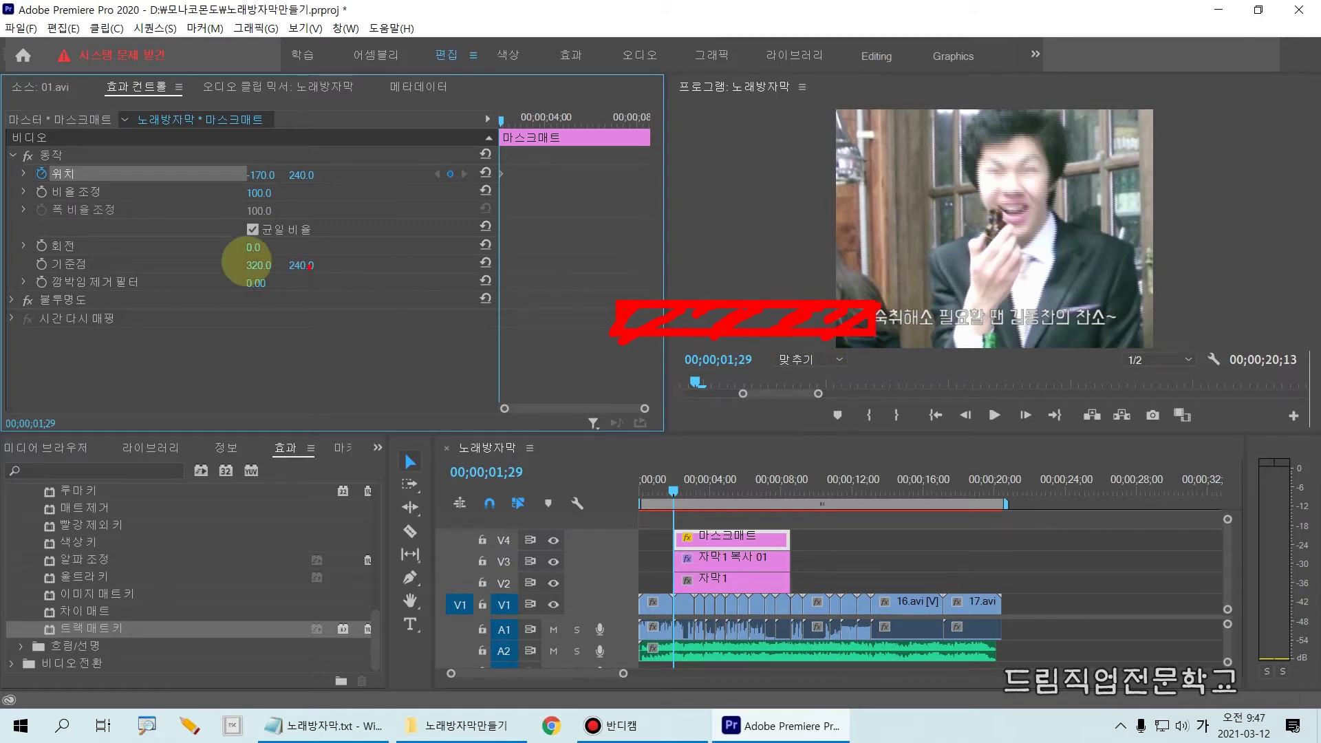
pyautogui.moveTo(234, 153)
pyautogui.mouseDown()
pyautogui.moveTo(322, 182)
pyautogui.moveTo(275, 141)
pyautogui.moveTo(232, 142)
pyautogui.mouseUp()
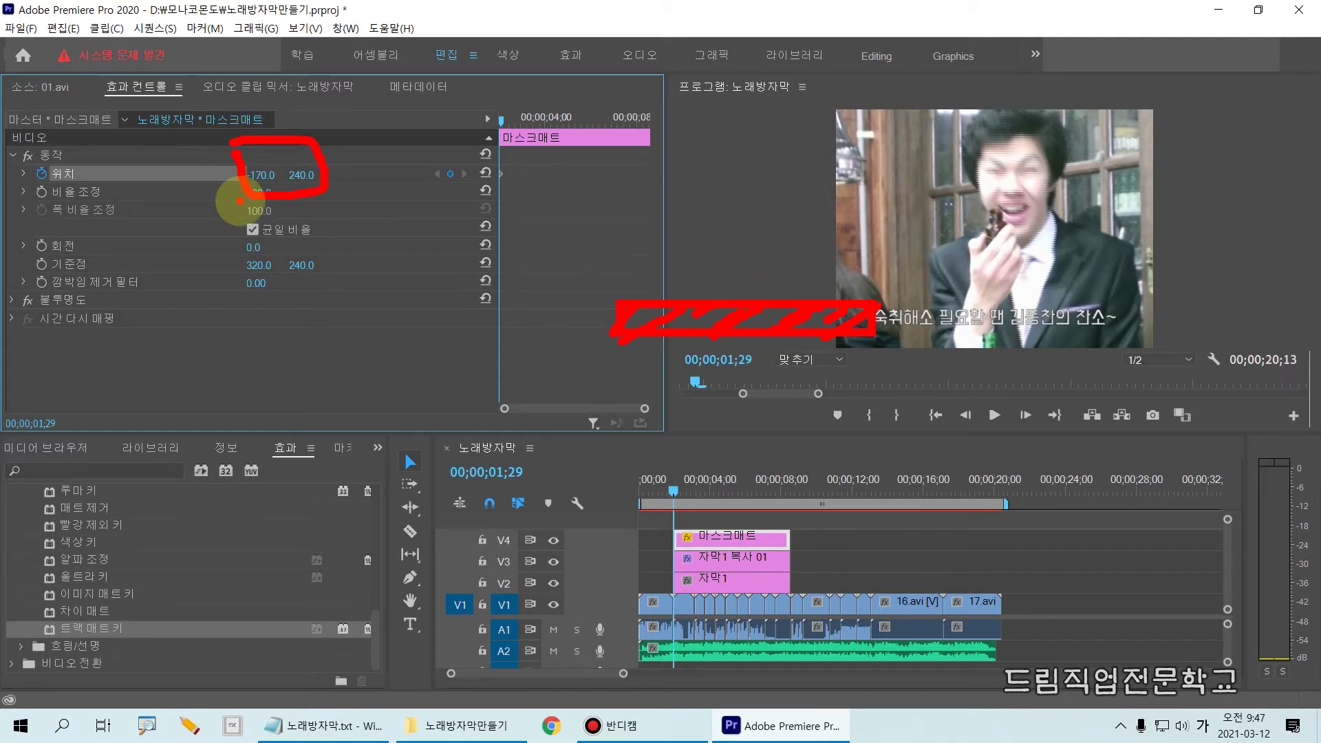
pyautogui.press('Escape')
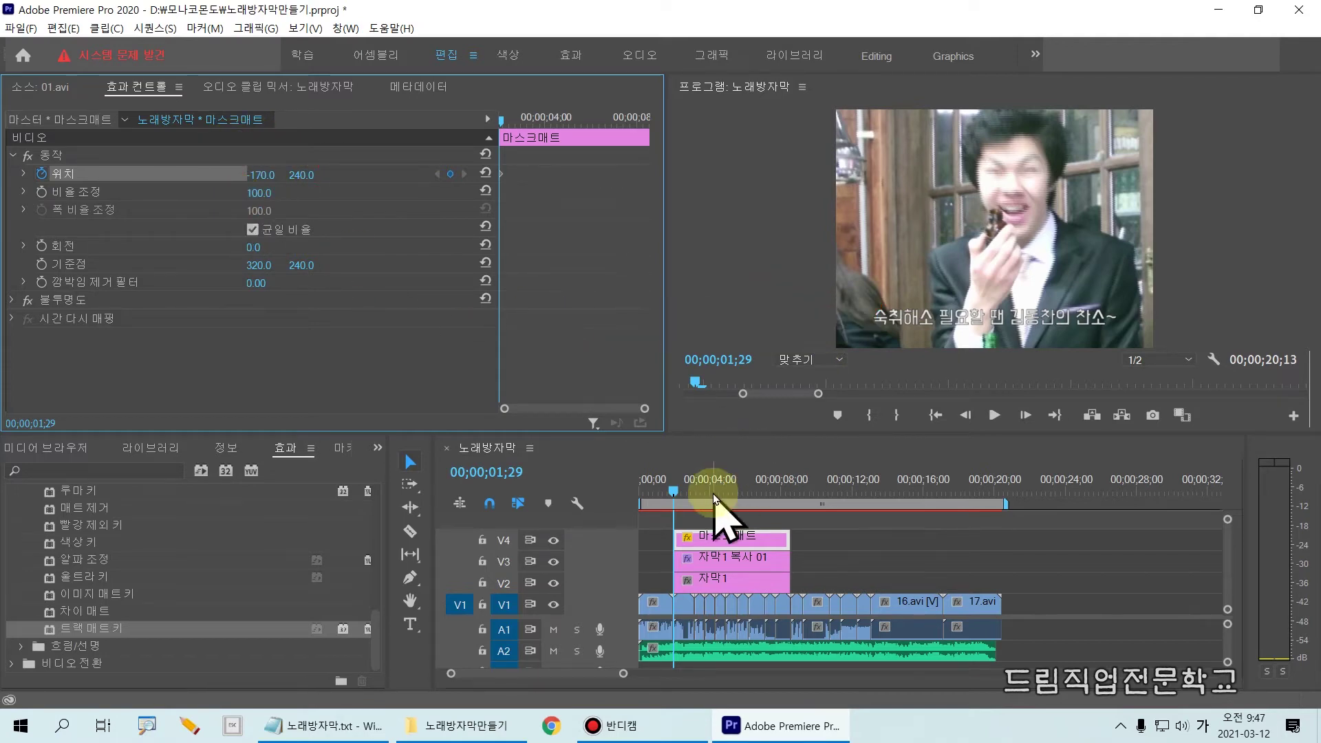
# Step: At 08;13, drag the mask's Position X to 322 so the whole lyric is red
pyautogui.moveTo(669, 490); pyautogui.dragTo(786, 497)
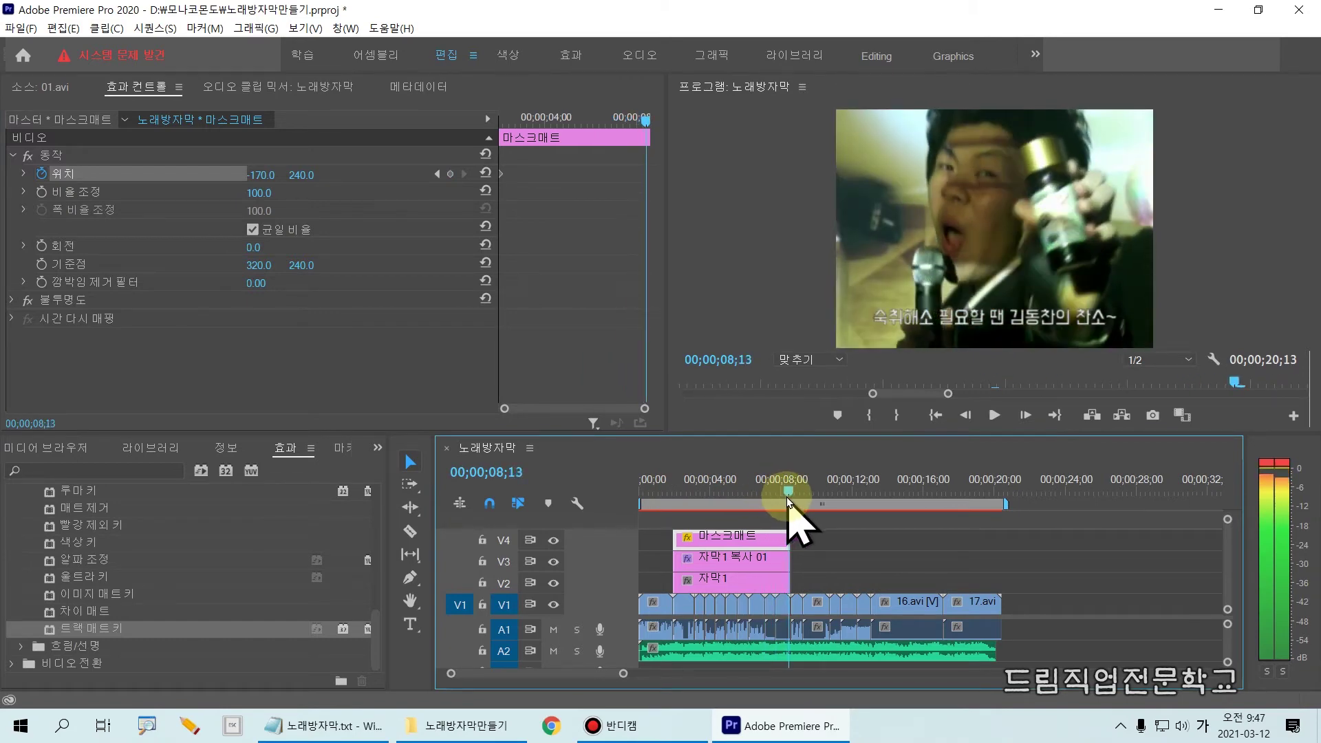
pyautogui.click(793, 547)
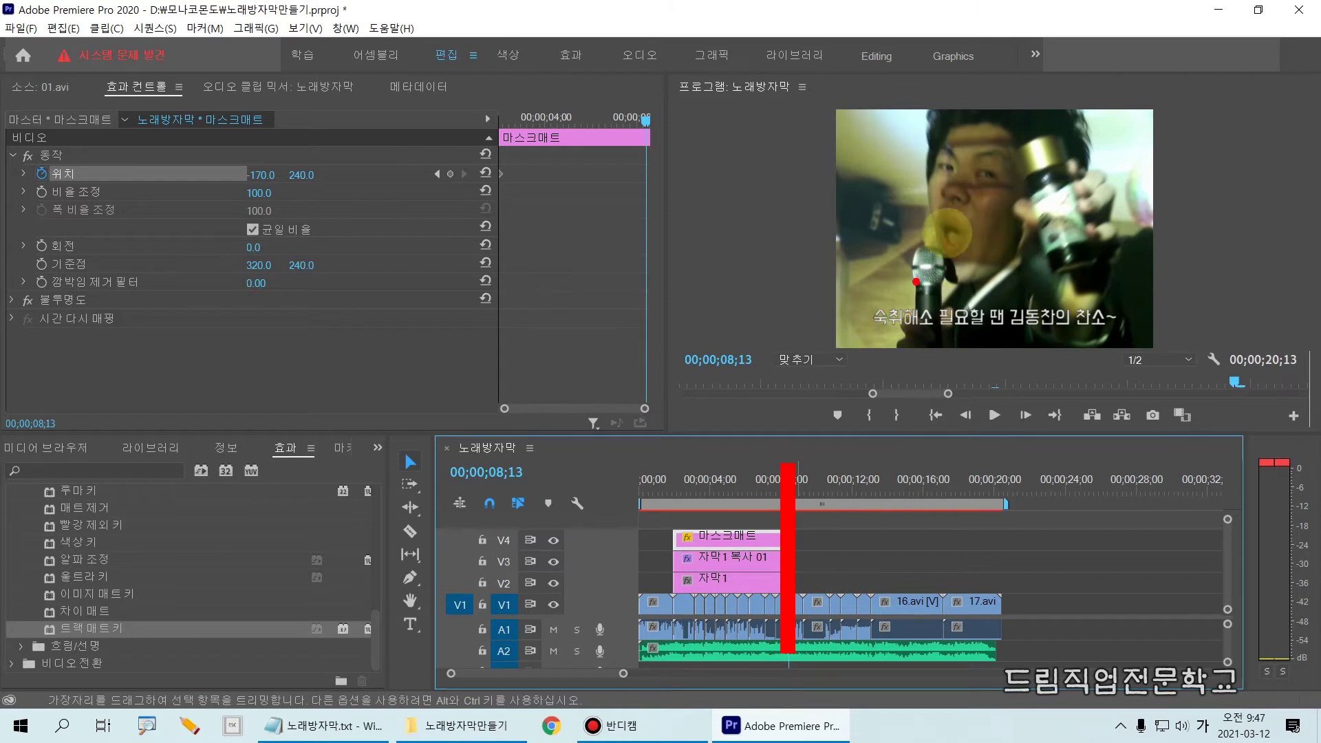
pyautogui.moveTo(958, 131)
pyautogui.mouseDown()
pyautogui.moveTo(1104, 344)
pyautogui.moveTo(1090, 336)
pyautogui.mouseUp()
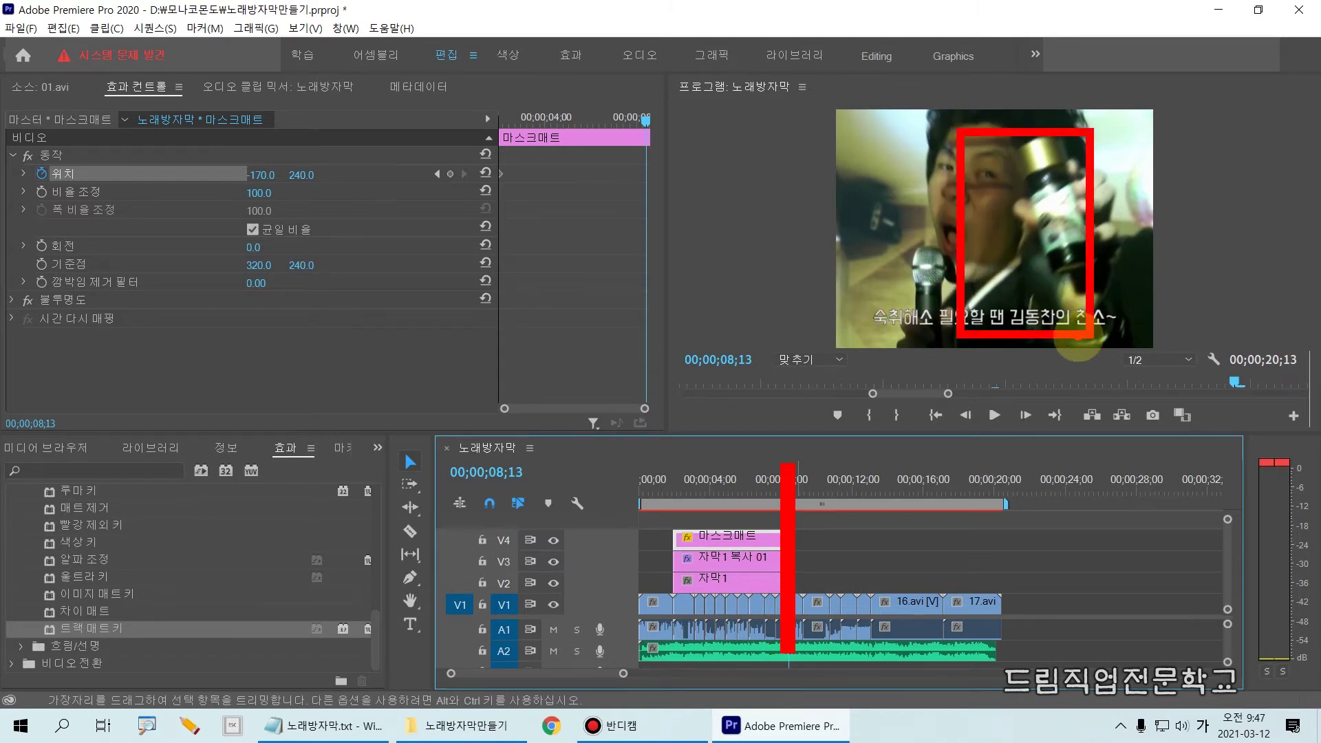
pyautogui.press('Escape')
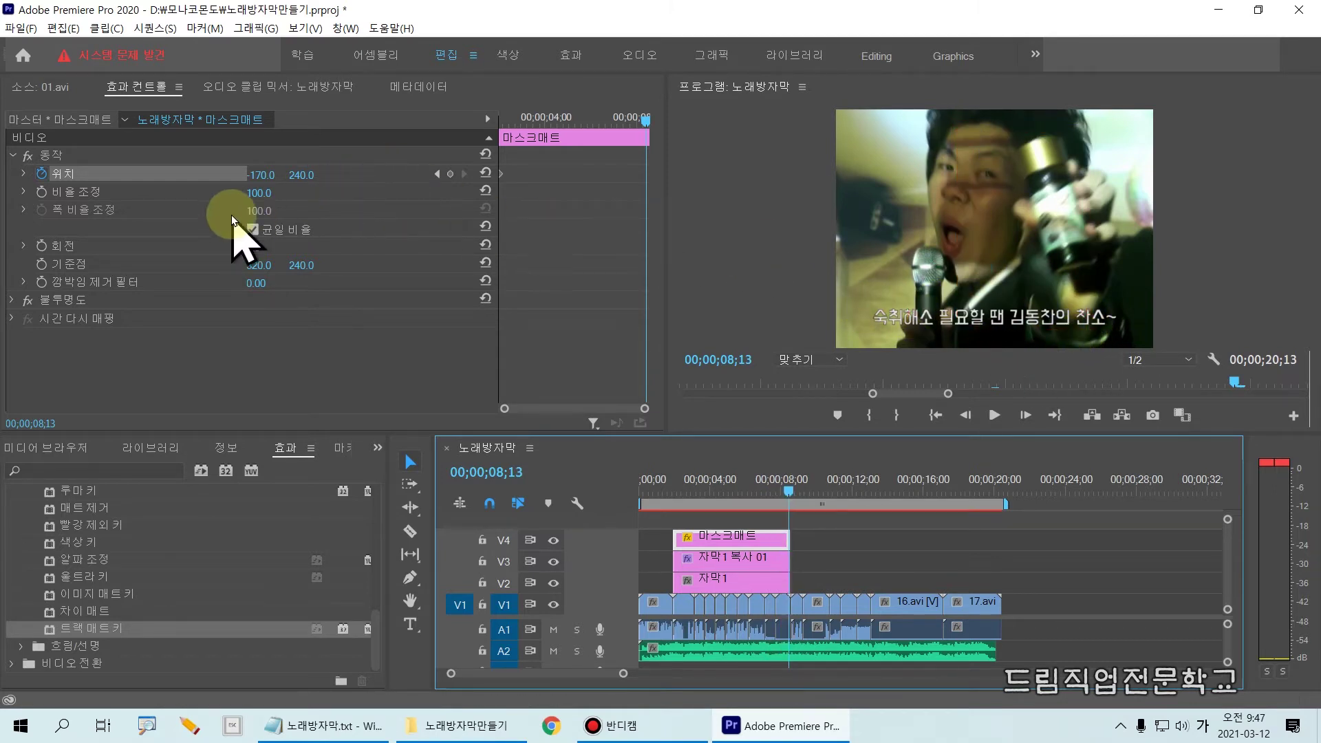
pyautogui.moveTo(256, 177); pyautogui.dragTo(698, 186)
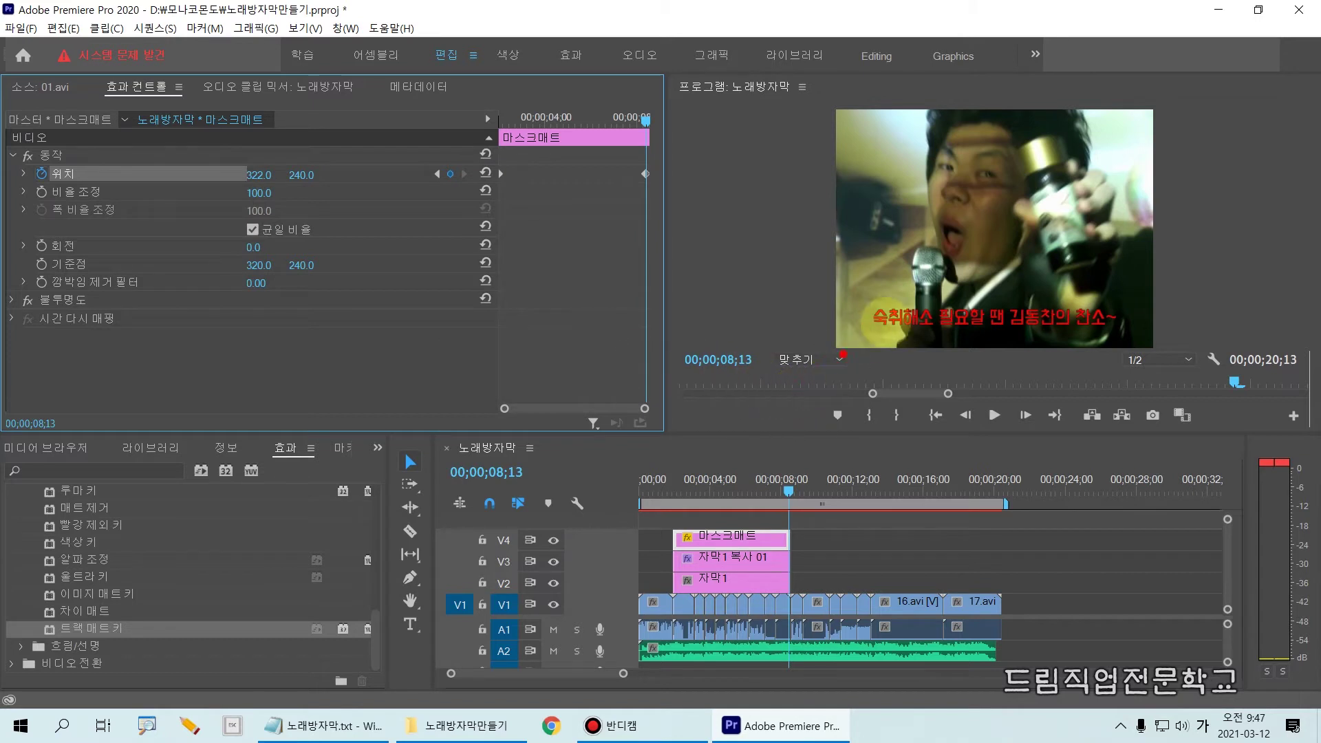
pyautogui.moveTo(860, 298)
pyautogui.mouseDown()
pyautogui.moveTo(1018, 333)
pyautogui.moveTo(1126, 336)
pyautogui.mouseUp()
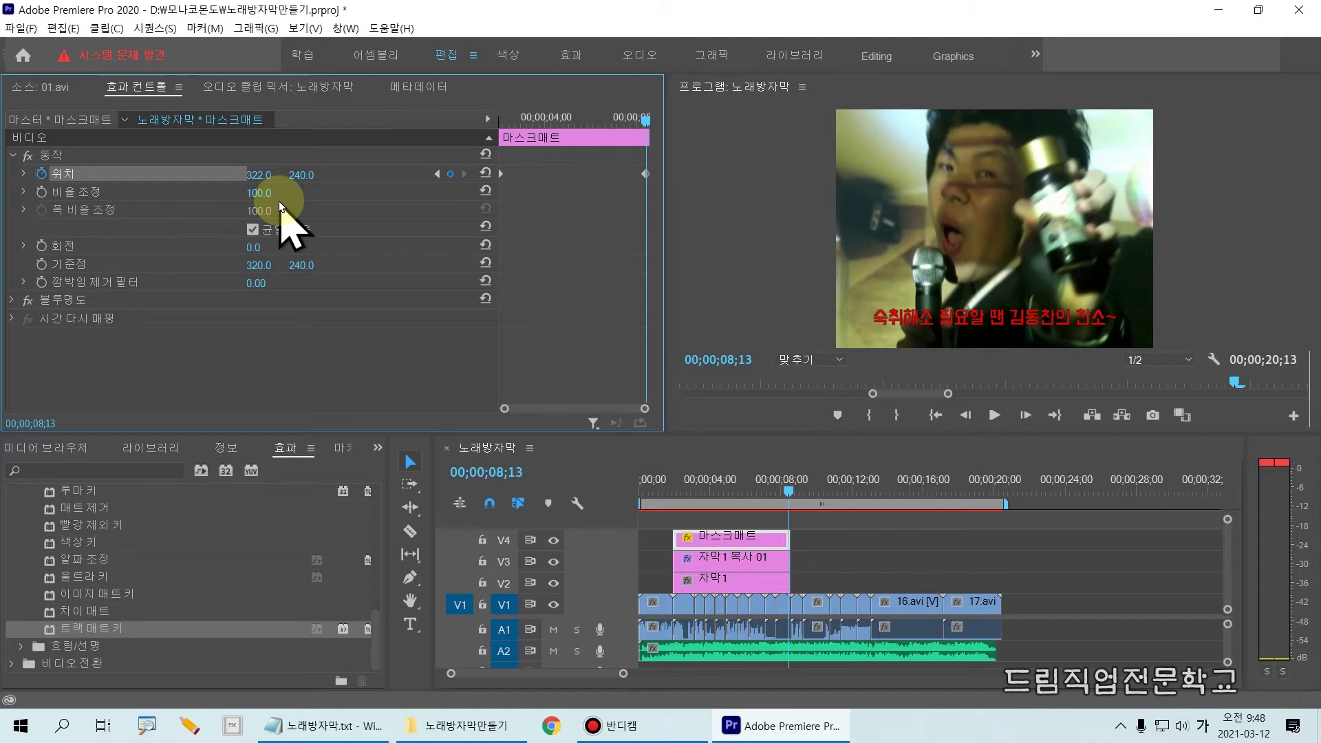
# Step: Play the karaoke reveal from the start of the sequence
pyautogui.click(785, 494)
pyautogui.moveTo(785, 495); pyautogui.dragTo(561, 560)
pyautogui.press('space')
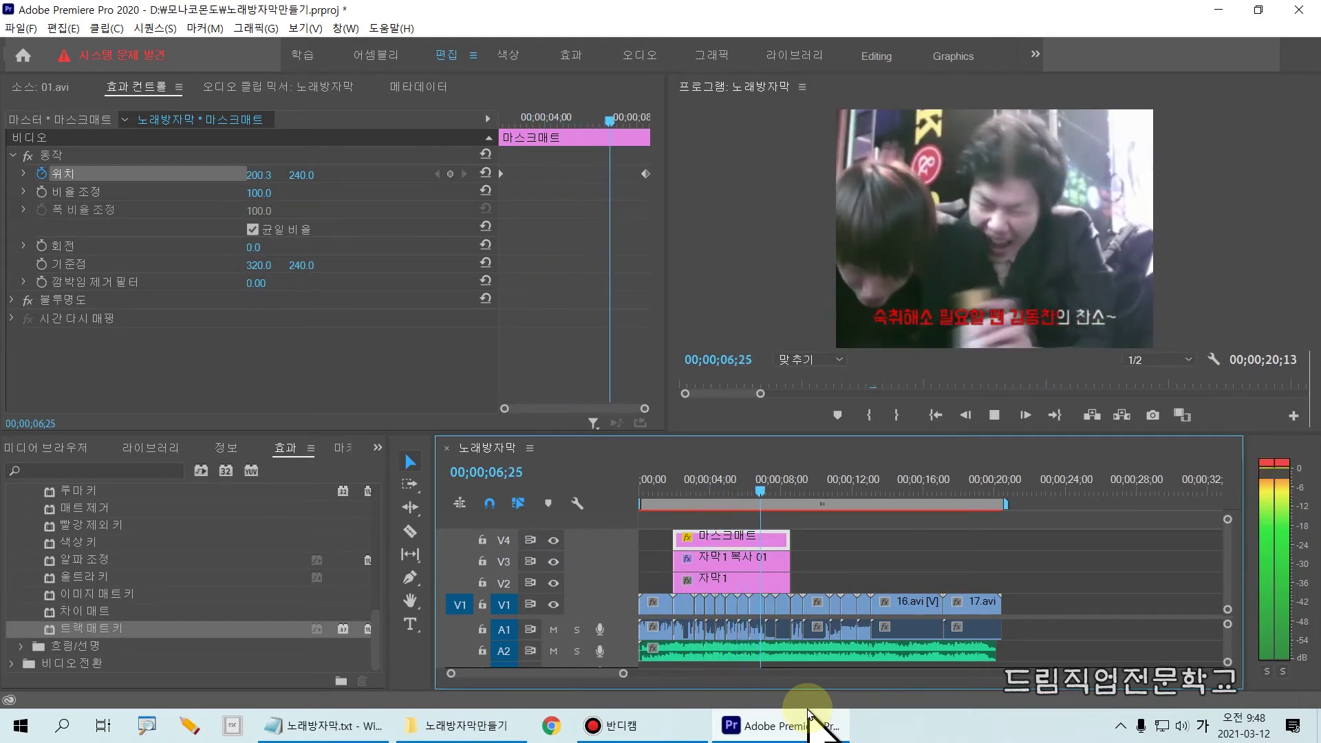
# Step: Stop playback at 08;14 with the lyric fully red, lower system volume, and deselect the clip
pyautogui.press('space')
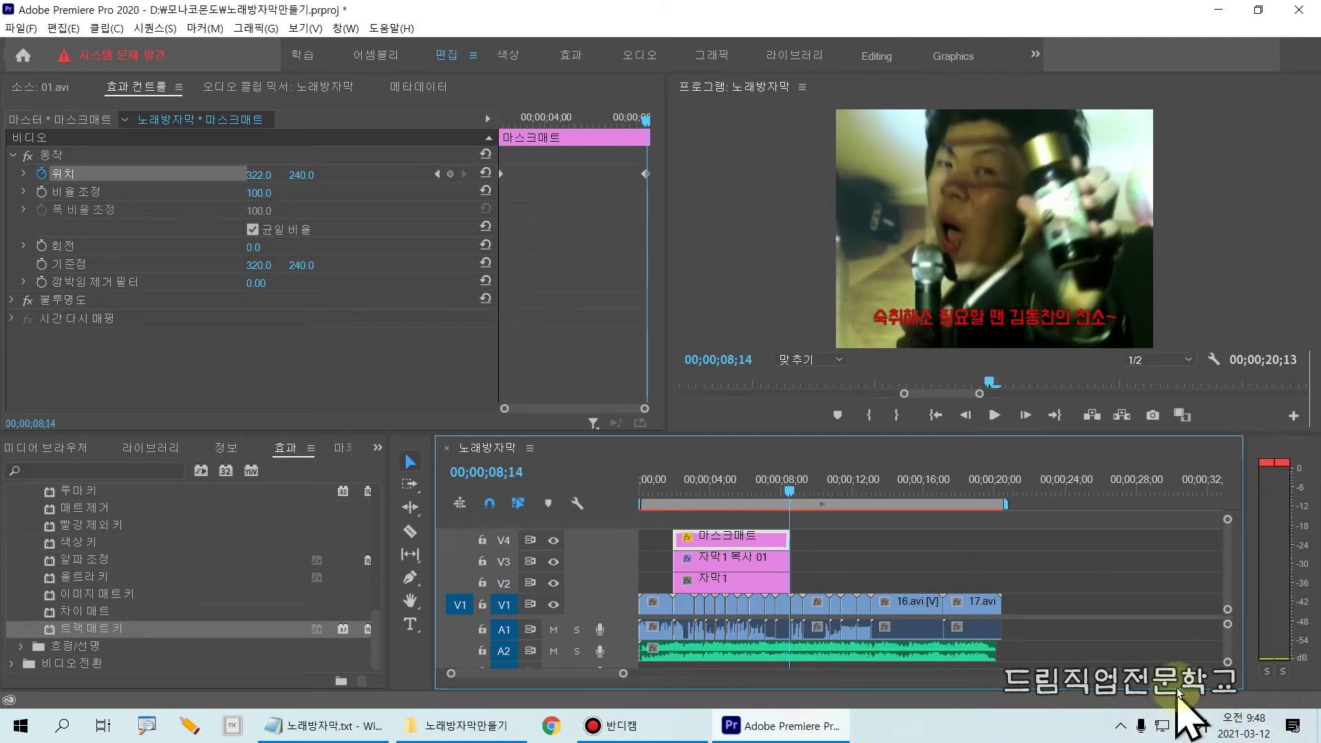
pyautogui.click(1182, 728)
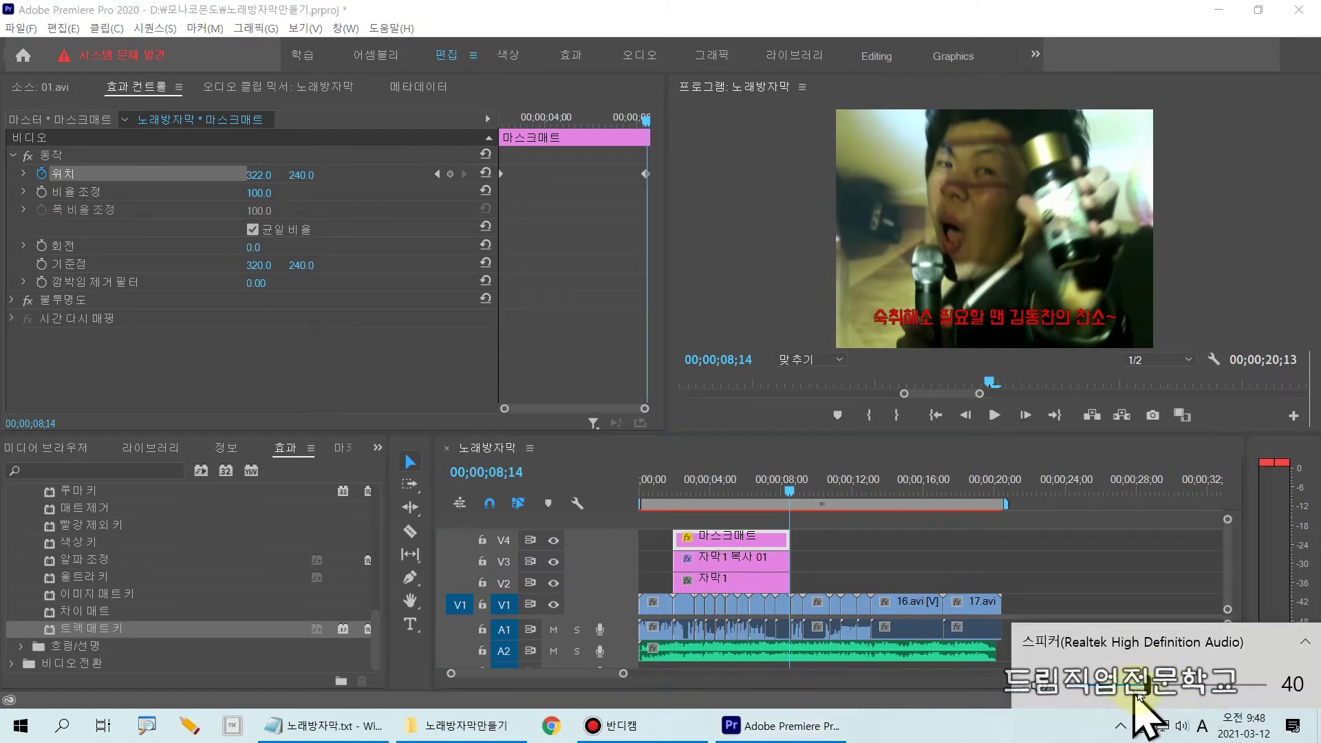
pyautogui.moveTo(1144, 688); pyautogui.dragTo(1105, 688)
pyautogui.click(1096, 543)
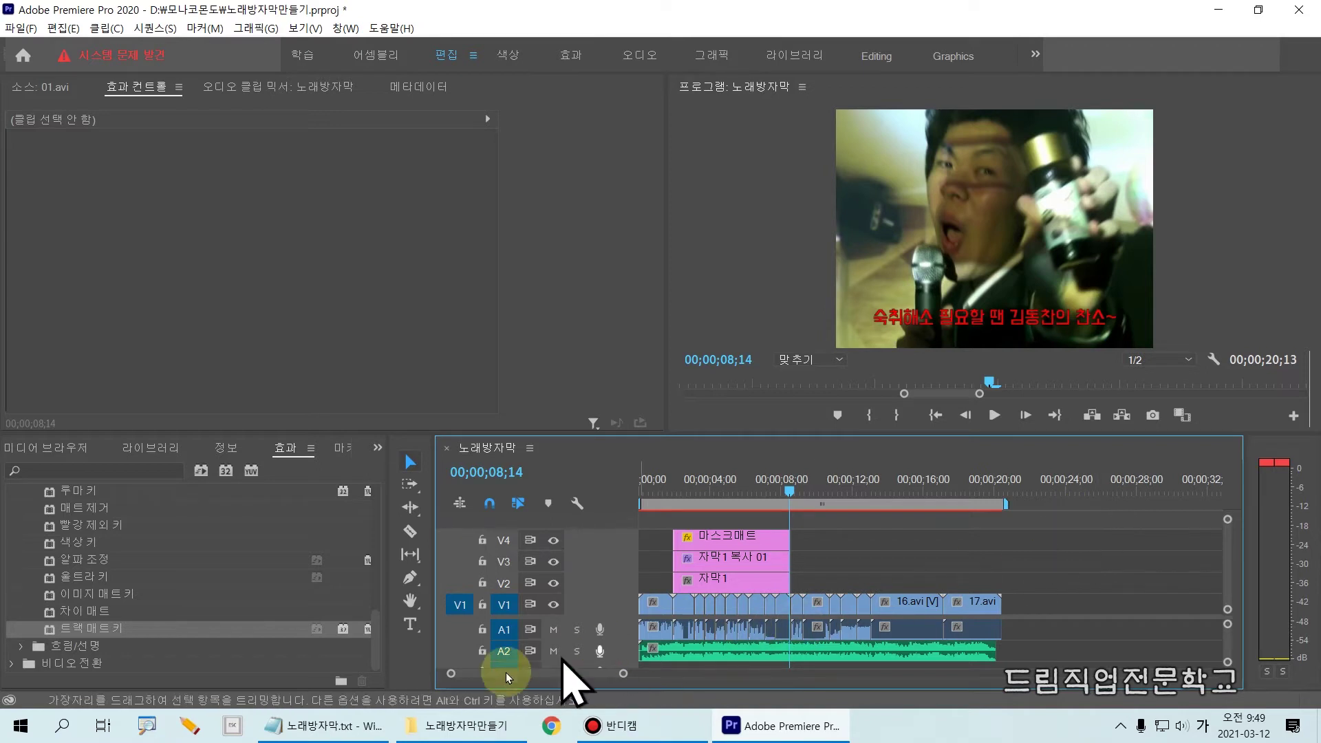
# Step: Copy the lyric line '음주전후 함께 하면 더 좋은 찬소~' from the Notepad lyrics file
pyautogui.moveTo(486, 715)
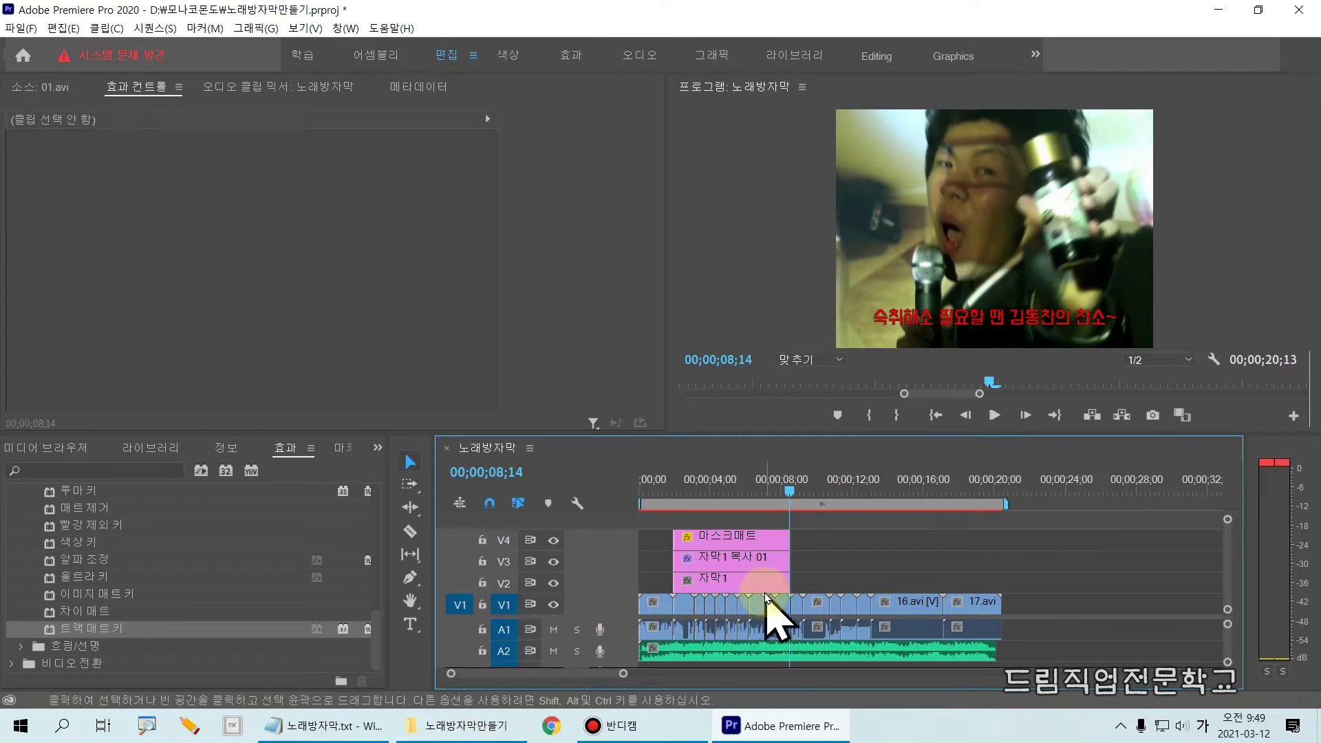
pyautogui.moveTo(763, 587); pyautogui.dragTo(918, 596)
pyautogui.click(294, 735)
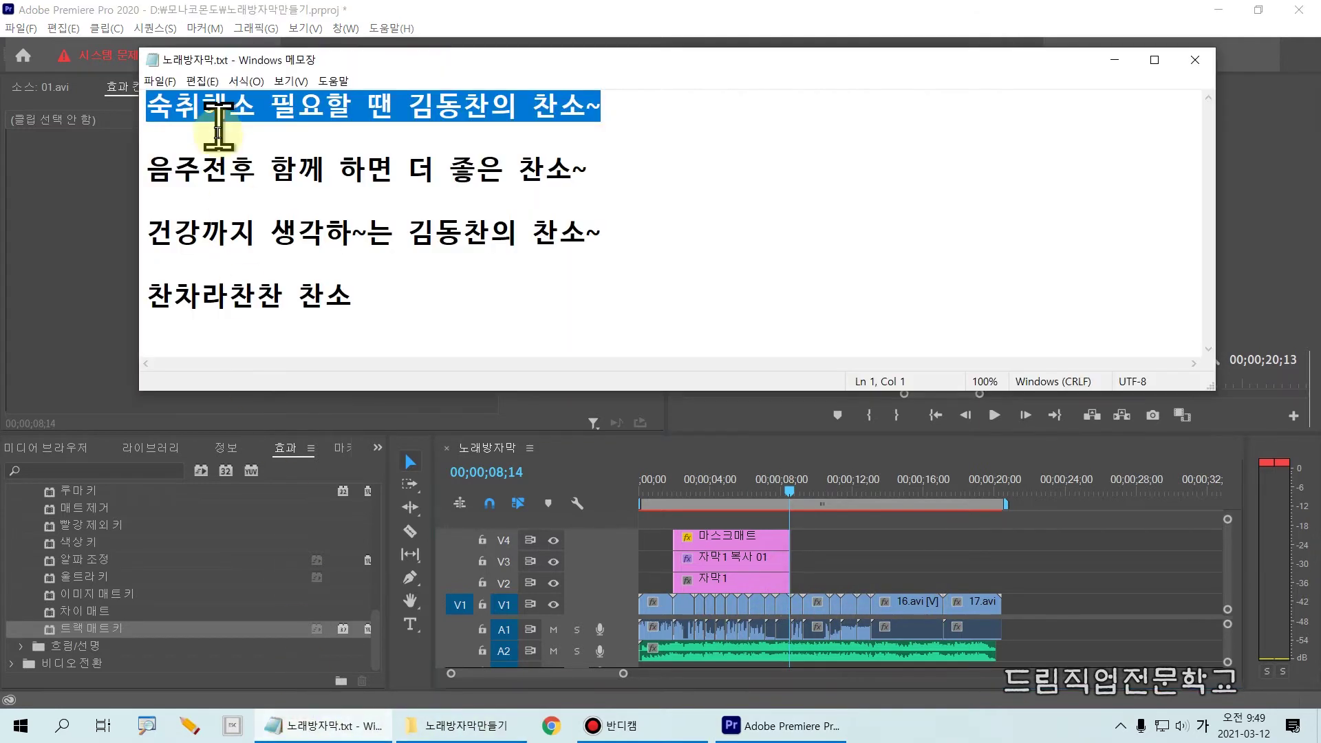
pyautogui.moveTo(147, 172); pyautogui.dragTo(646, 163)
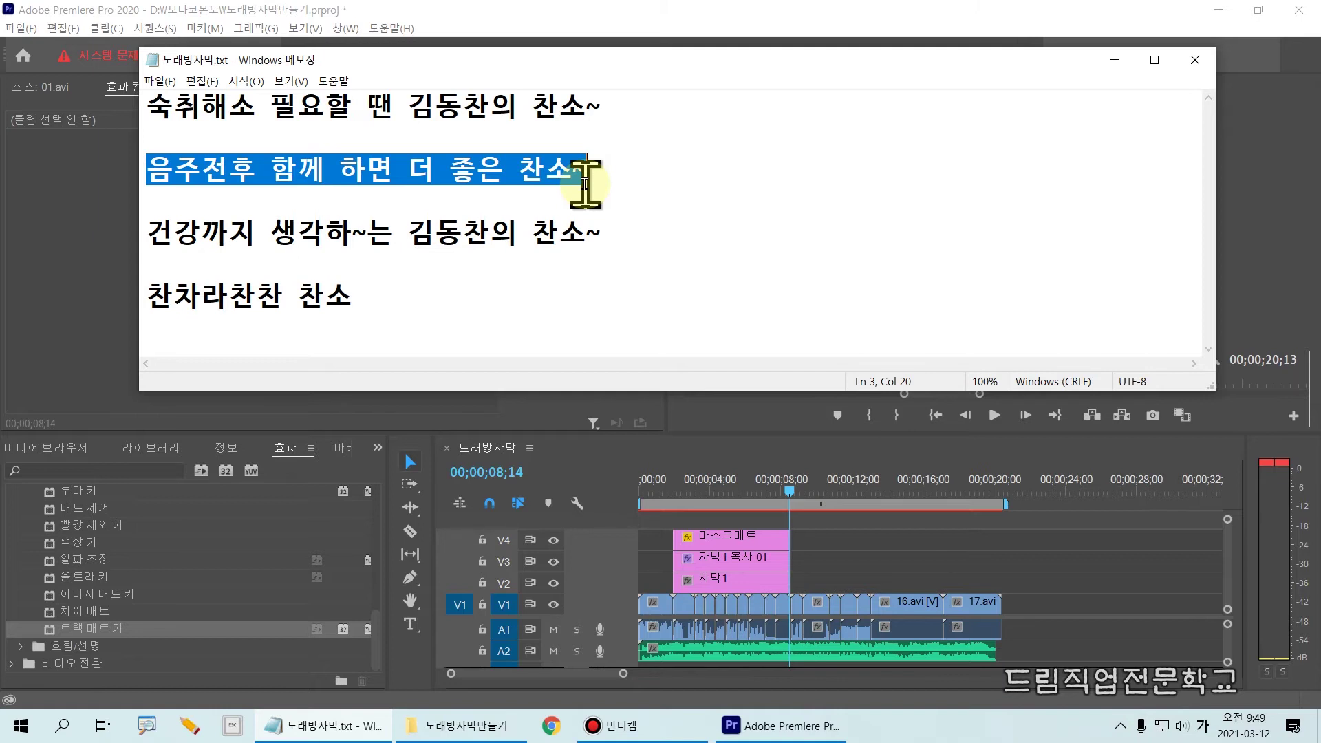
pyautogui.hotkey('ctrl', 'c')
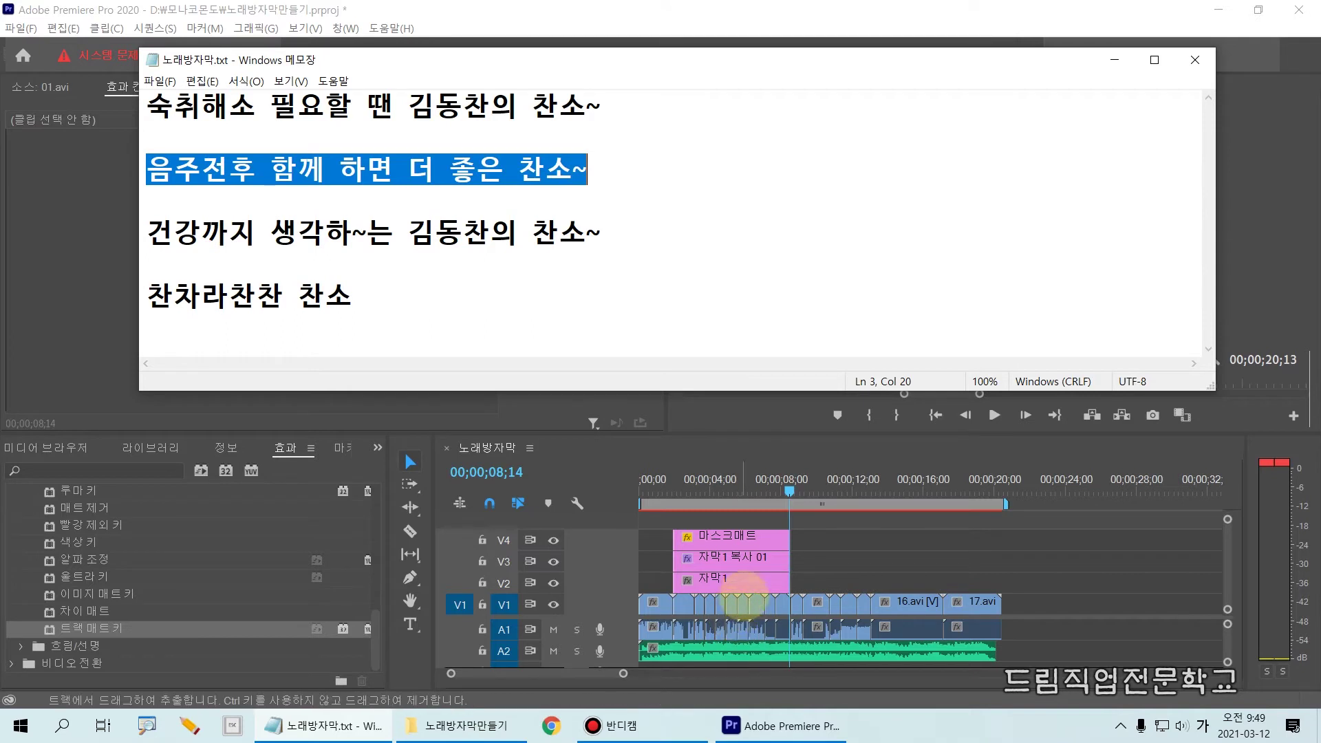
# Step: Back in the timeline, select the first subtitle clip 자막1
pyautogui.moveTo(668, 573)
pyautogui.mouseDown()
pyautogui.moveTo(693, 594)
pyautogui.moveTo(794, 592)
pyautogui.mouseUp()
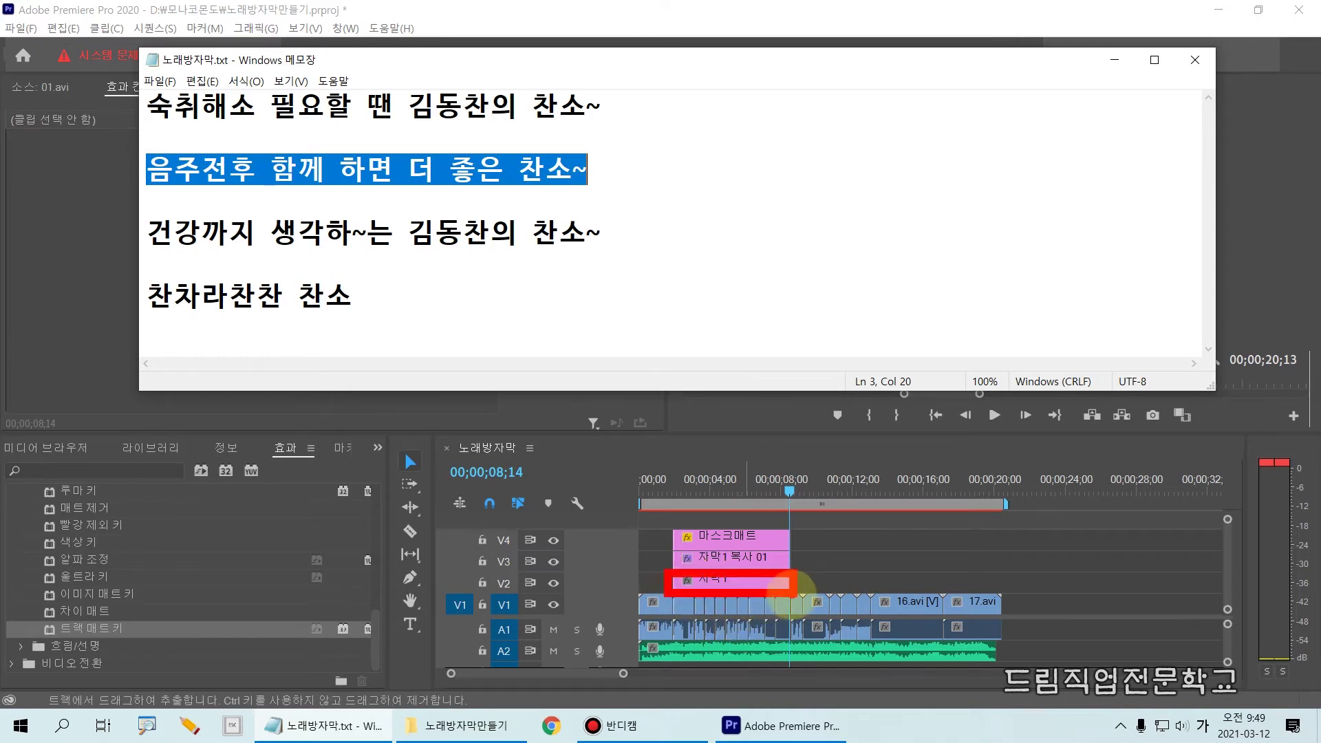
pyautogui.moveTo(811, 554)
pyautogui.mouseDown()
pyautogui.moveTo(836, 550)
pyautogui.moveTo(888, 574)
pyautogui.moveTo(908, 533)
pyautogui.moveTo(921, 564)
pyautogui.moveTo(900, 556)
pyautogui.moveTo(943, 523)
pyautogui.moveTo(944, 558)
pyautogui.moveTo(975, 524)
pyautogui.moveTo(965, 553)
pyautogui.moveTo(1047, 544)
pyautogui.mouseUp()
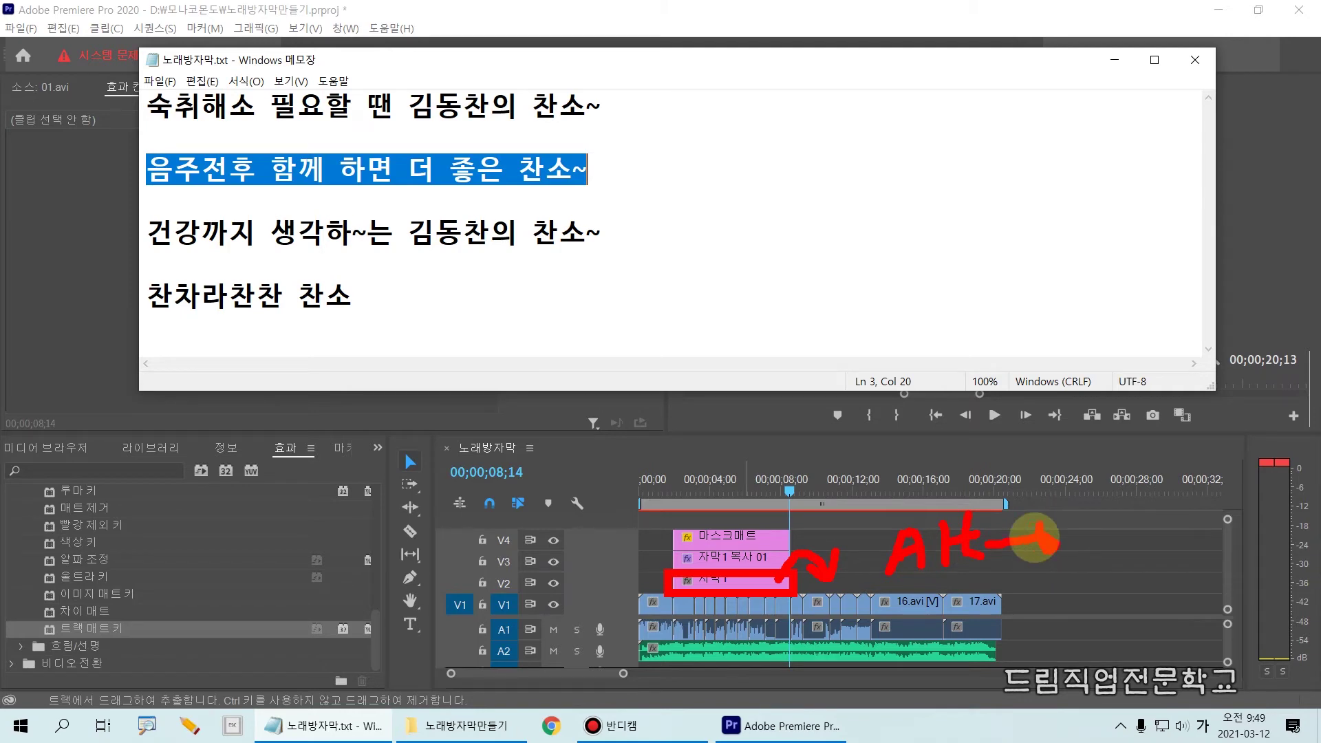
pyautogui.click(721, 588)
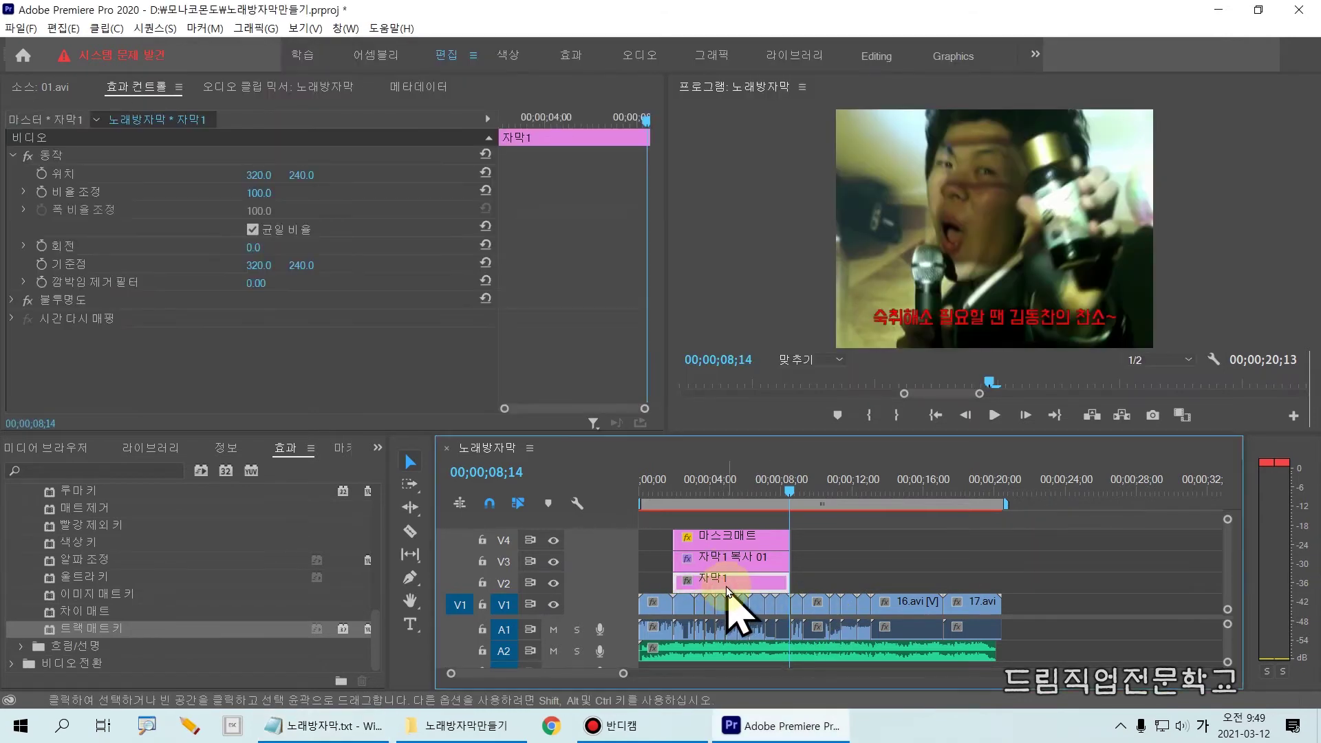
# Step: Alt-drag 자막1 to create the copy 자막1 복사 02 right after it on V2
pyautogui.moveTo(728, 586); pyautogui.dragTo(845, 591)
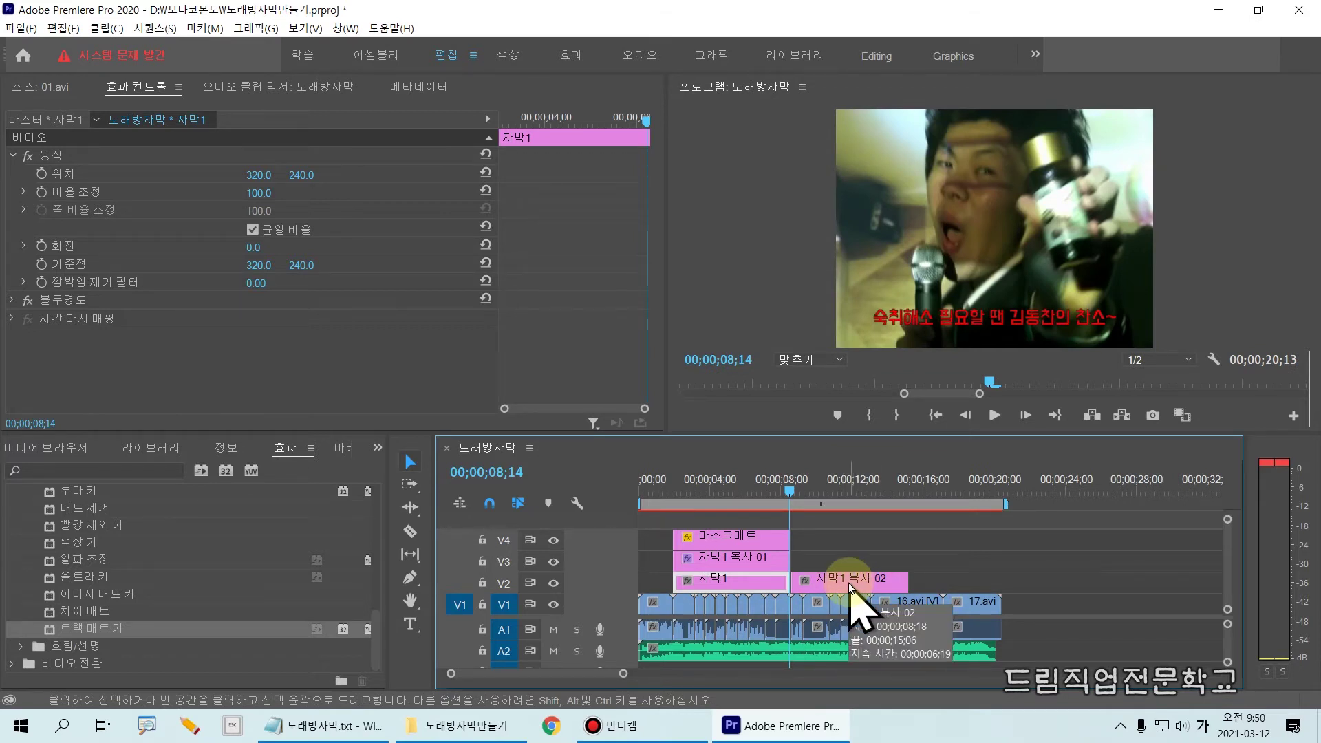
pyautogui.moveTo(849, 583)
pyautogui.mouseDown()
pyautogui.moveTo(812, 584)
pyautogui.moveTo(874, 584)
pyautogui.mouseUp()
pyautogui.click(892, 584)
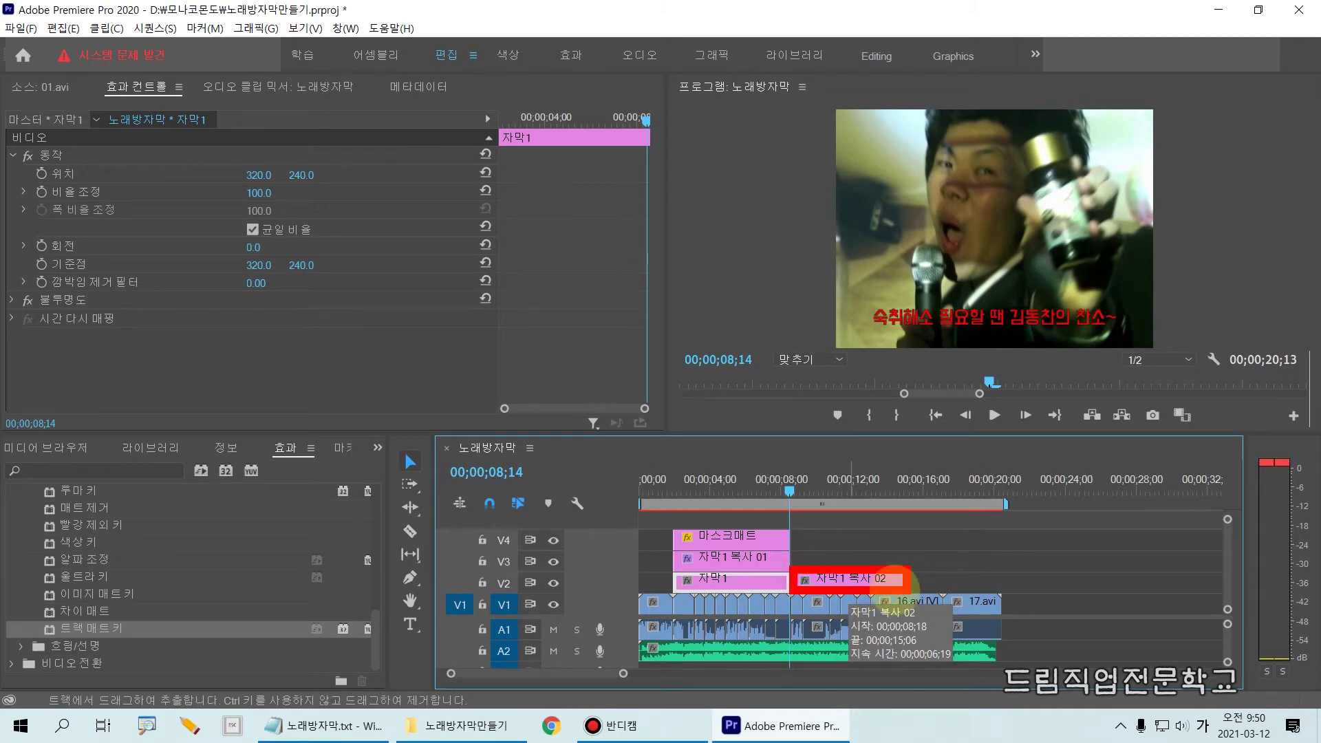
# Step: In the Legacy Titler, replace the copy's first word by typing 참치해소스, then close the titler
pyautogui.doubleClick(861, 585)
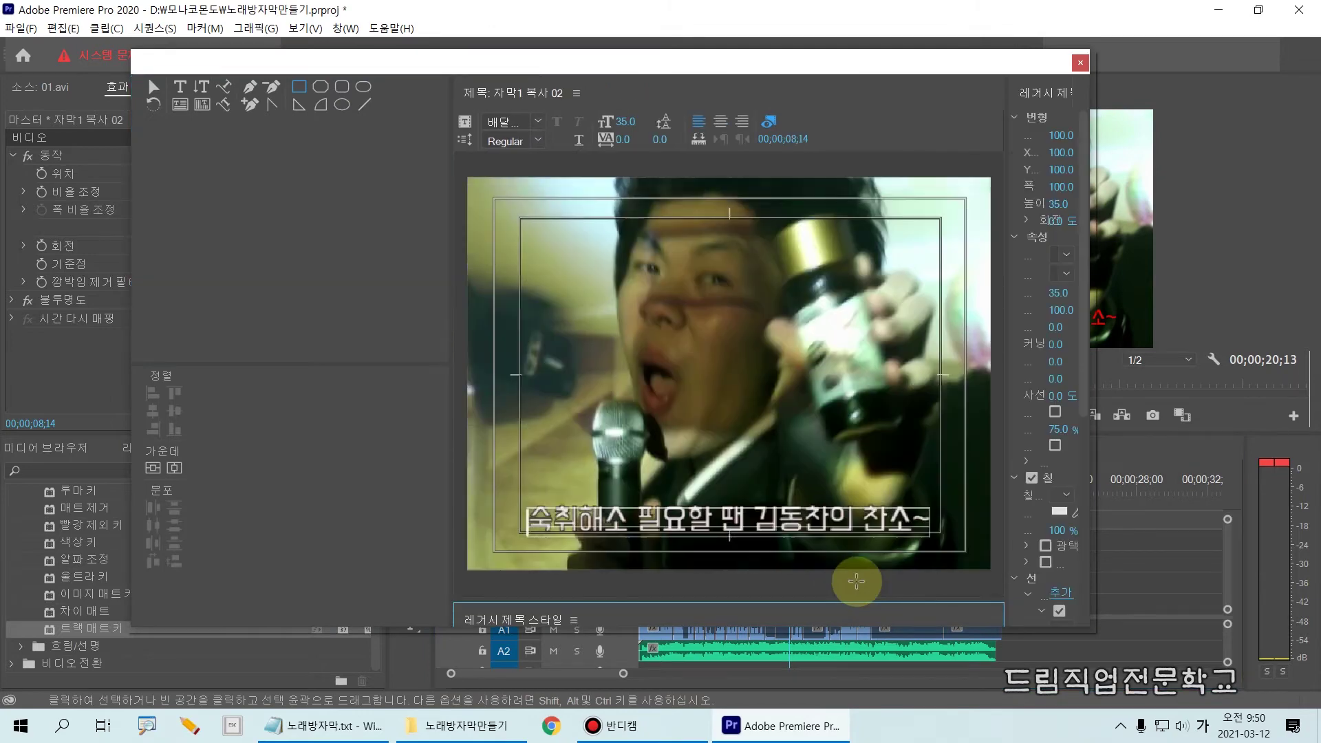
pyautogui.click(568, 520)
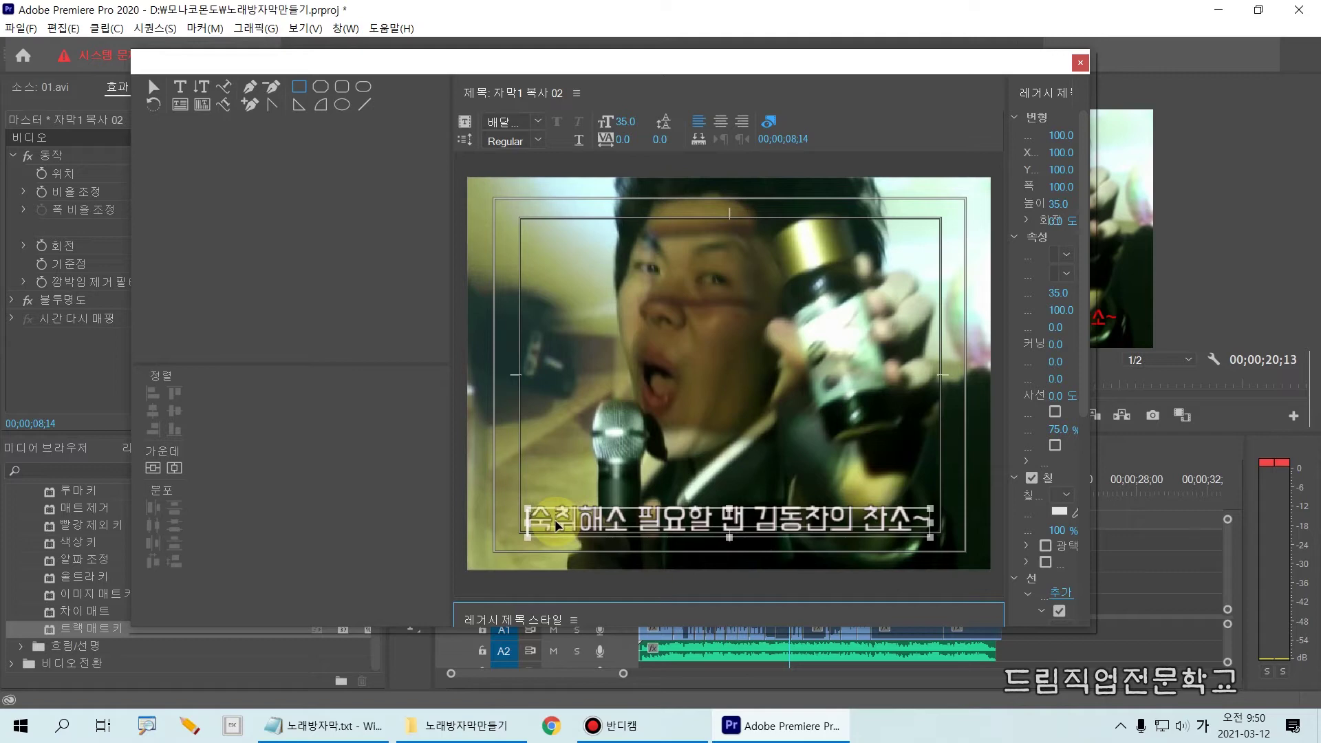
pyautogui.moveTo(524, 519); pyautogui.dragTo(925, 524)
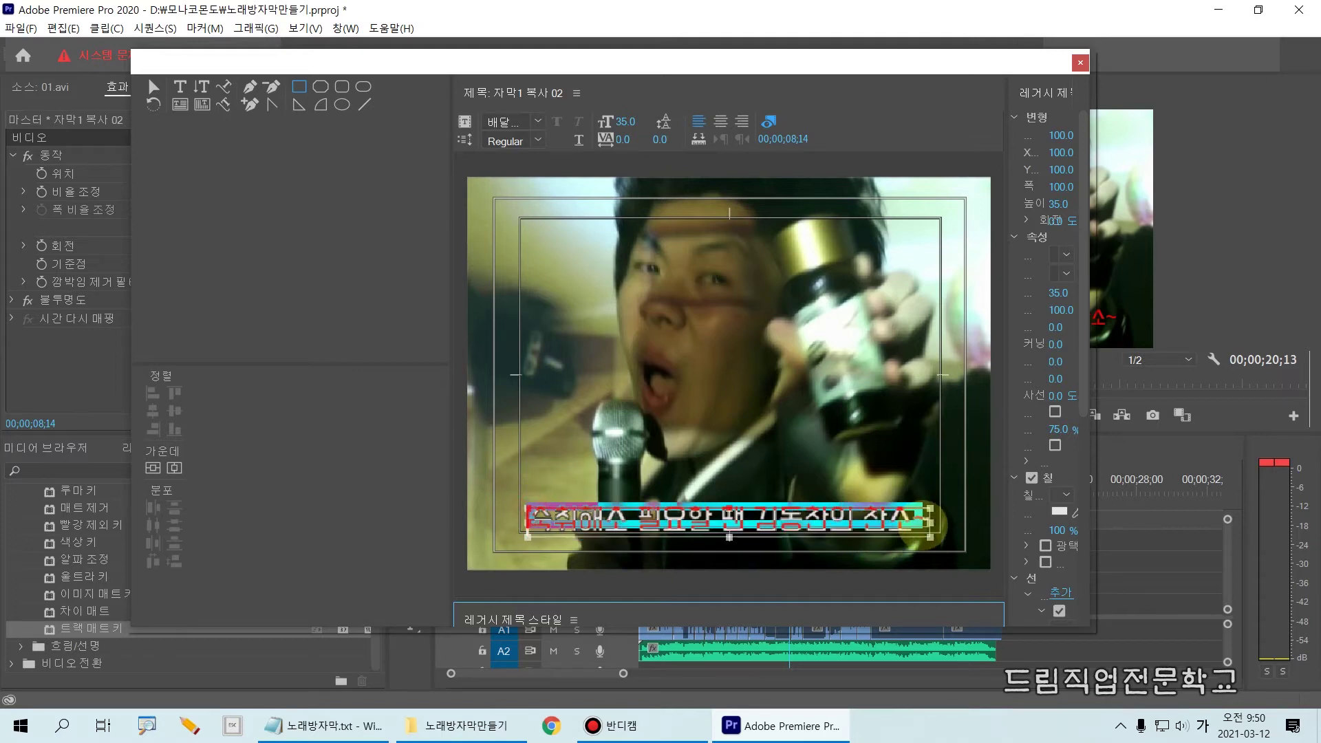
pyautogui.click(601, 537)
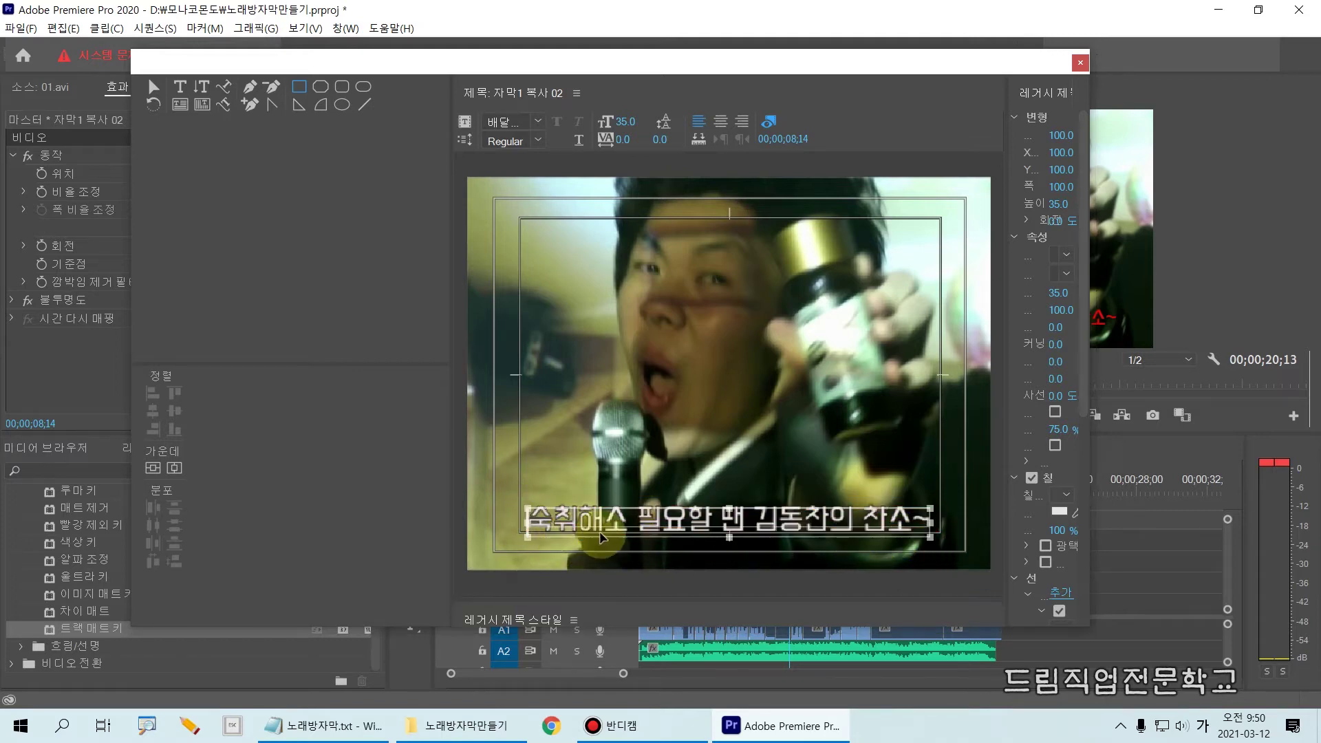
pyautogui.click(548, 534)
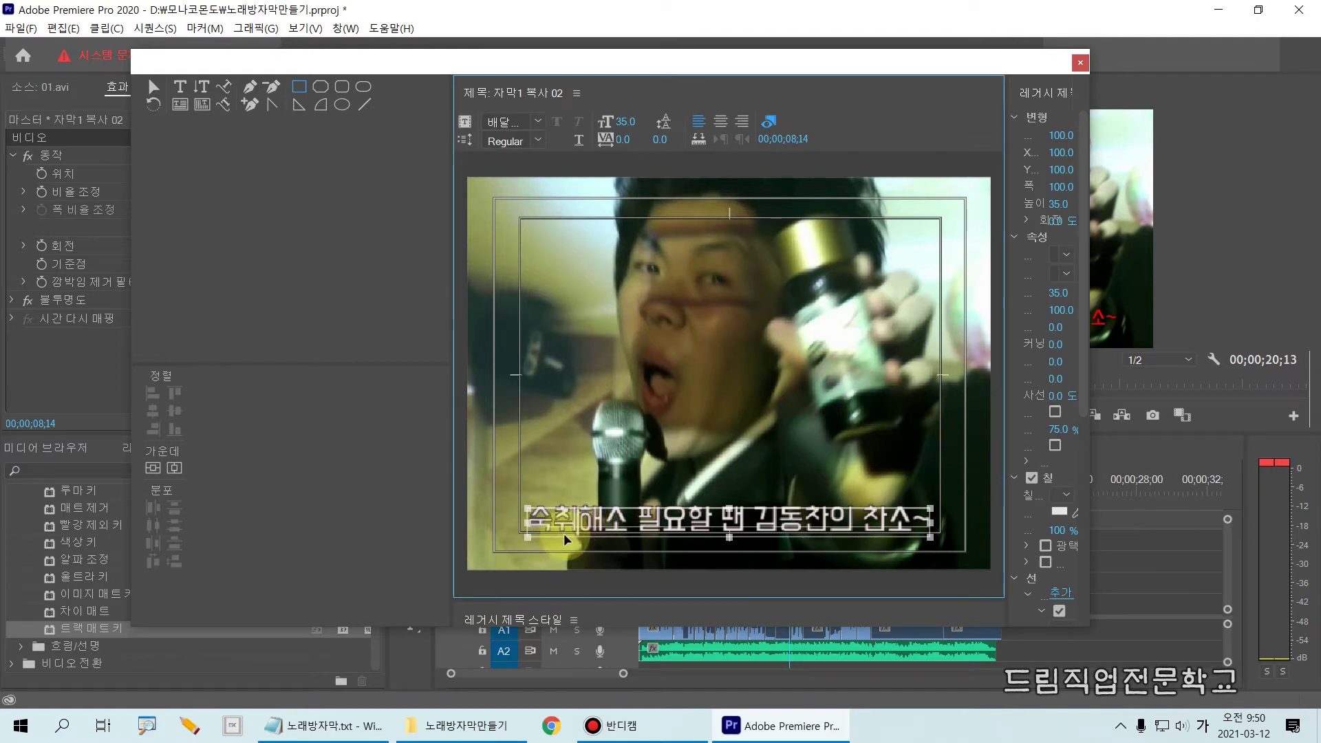
pyautogui.press('Delete')
pyautogui.press('Delete')
pyautogui.press('Delete')
pyautogui.press('Delete')
pyautogui.press('Delete')
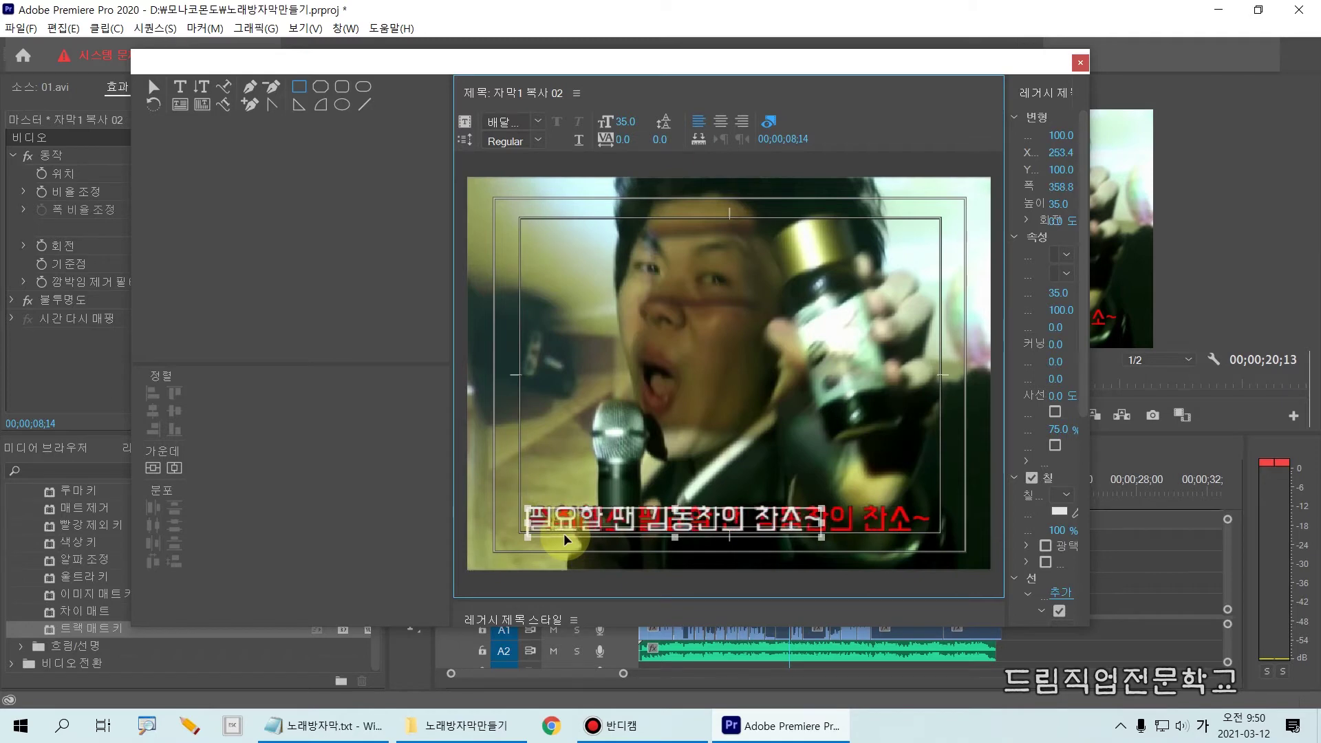
pyautogui.write('참치해소')
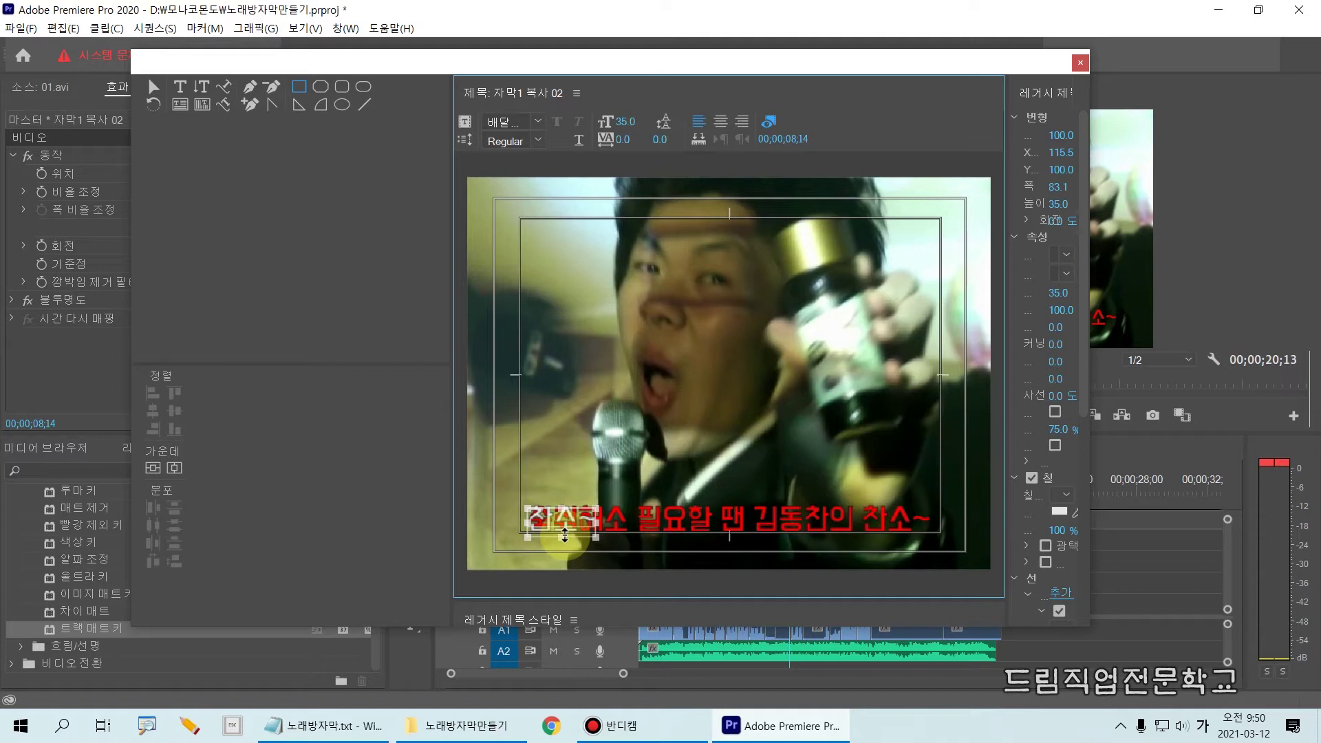
pyautogui.write('스취')
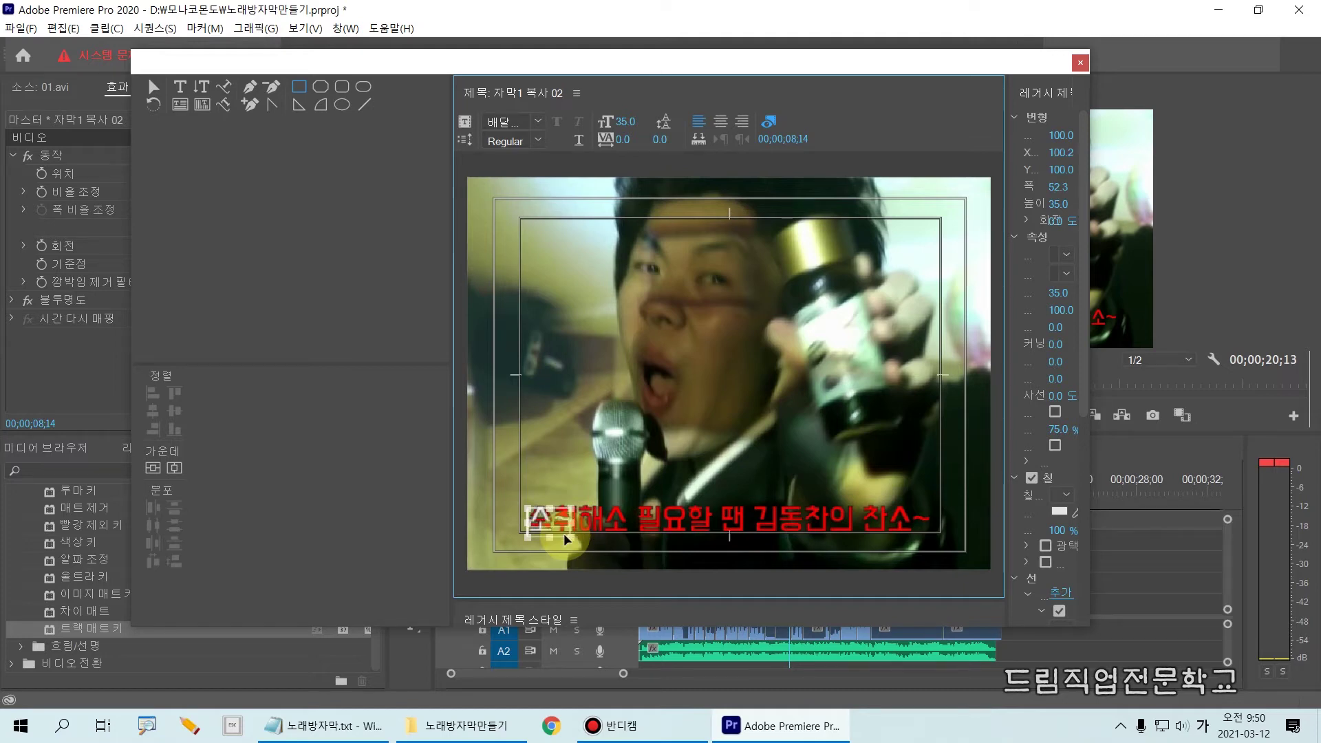
pyautogui.write('t')
pyautogui.click(1083, 66)
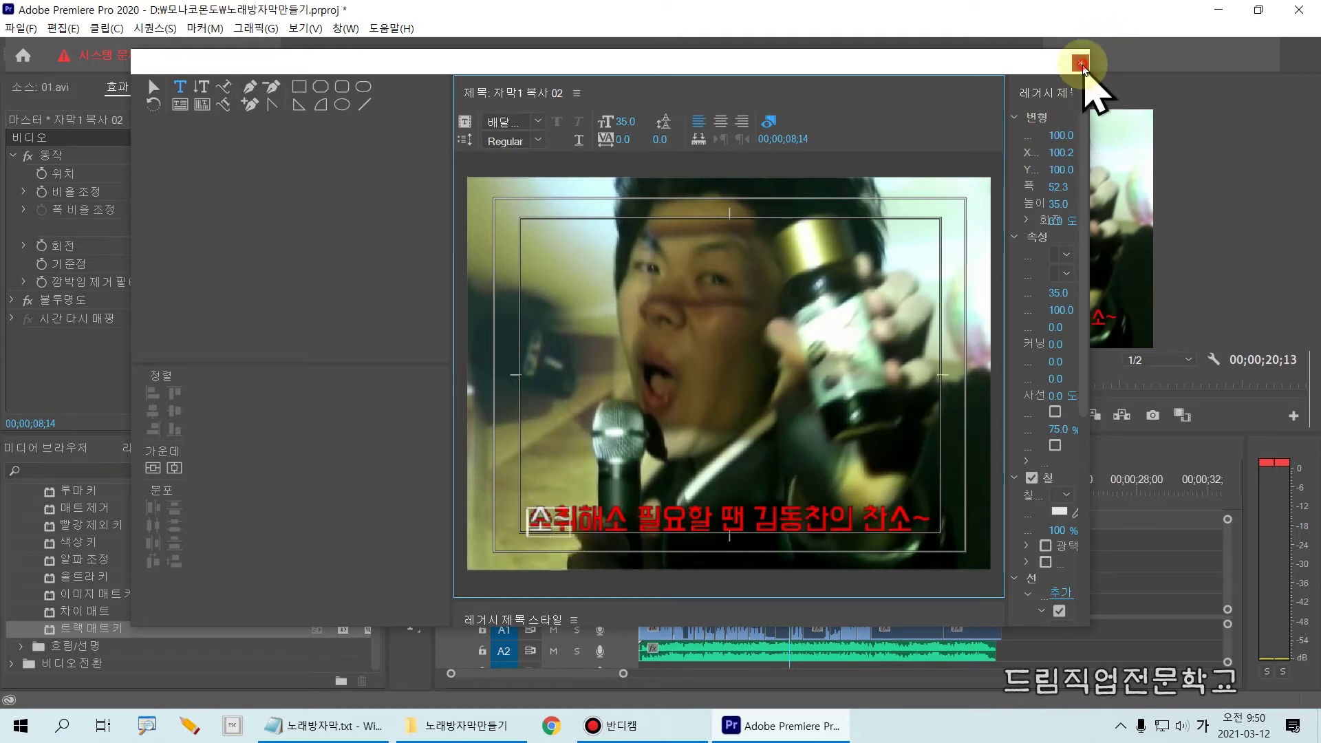
pyautogui.click(826, 581)
pyautogui.moveTo(791, 494); pyautogui.dragTo(791, 497)
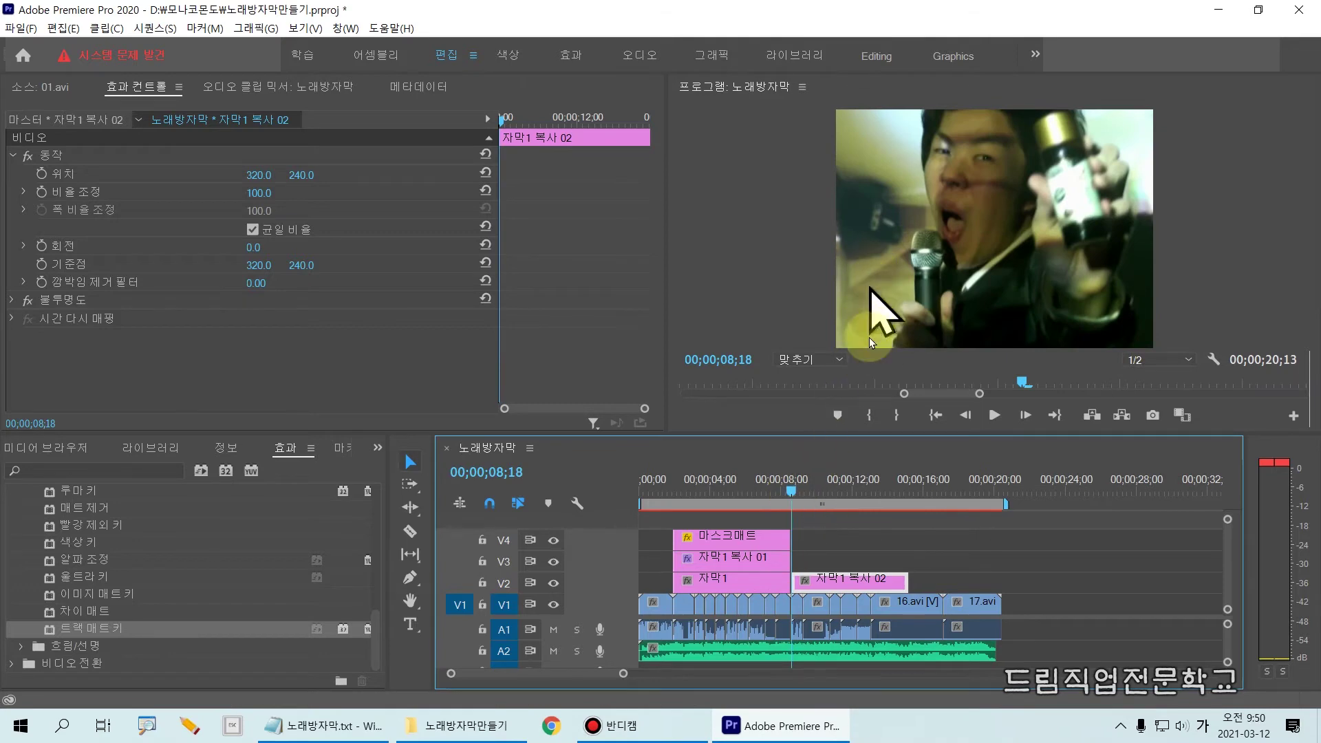
# Step: At 08;20, replace 자막1 복사 02's text with the pasted line, then shrink the Notepad window
pyautogui.click(792, 497)
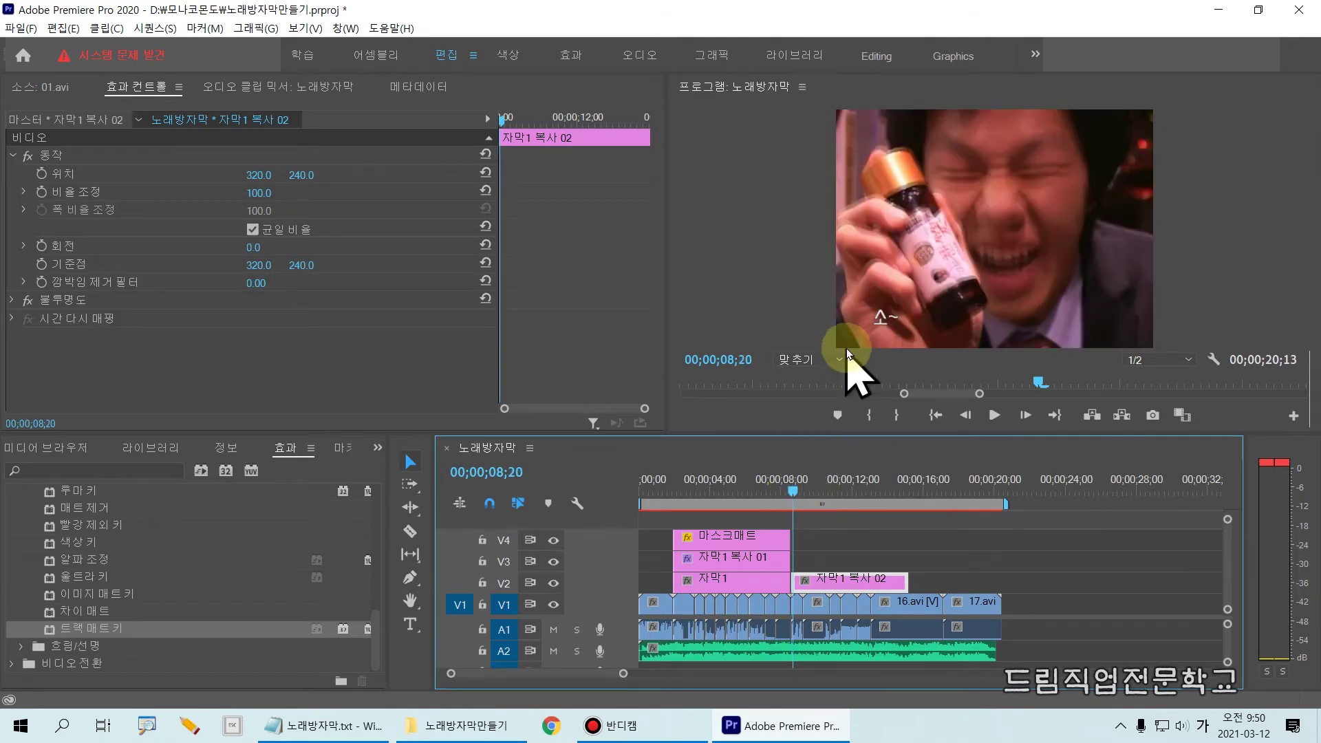
pyautogui.doubleClick(820, 574)
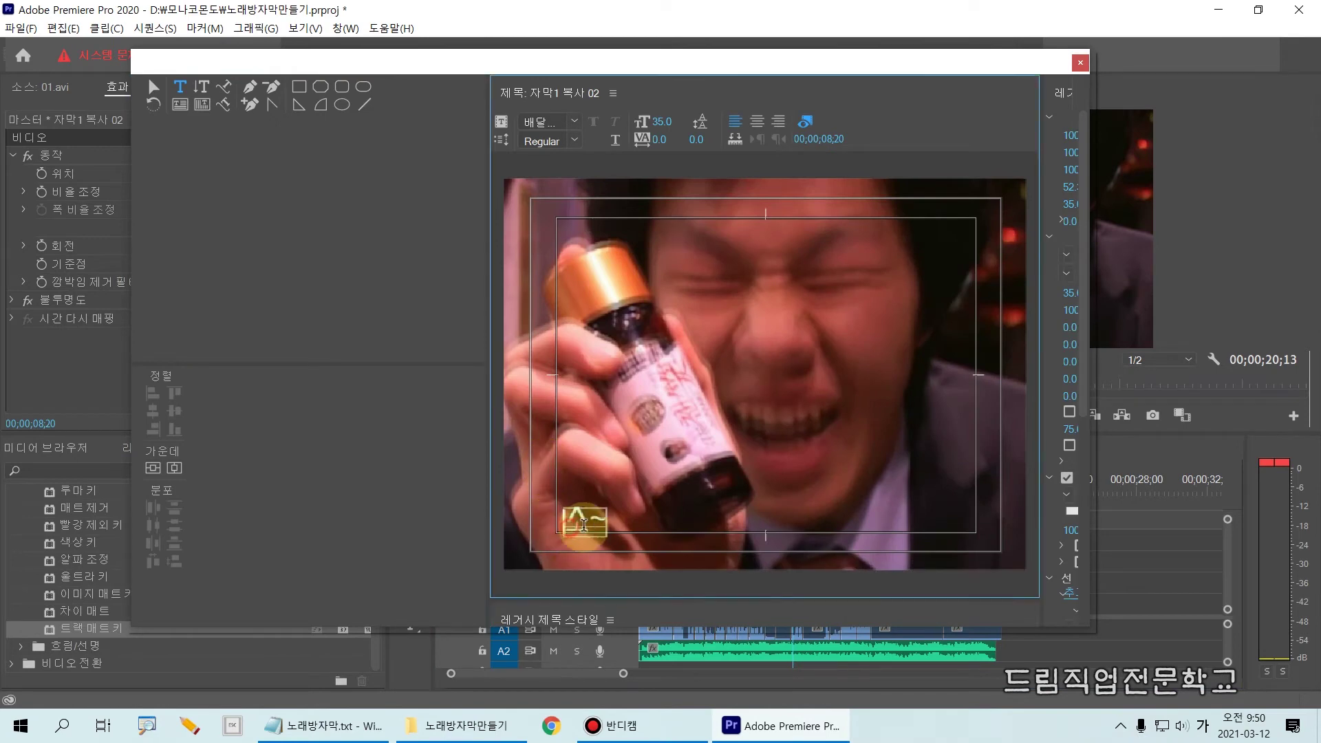
pyautogui.press('BackSpace')
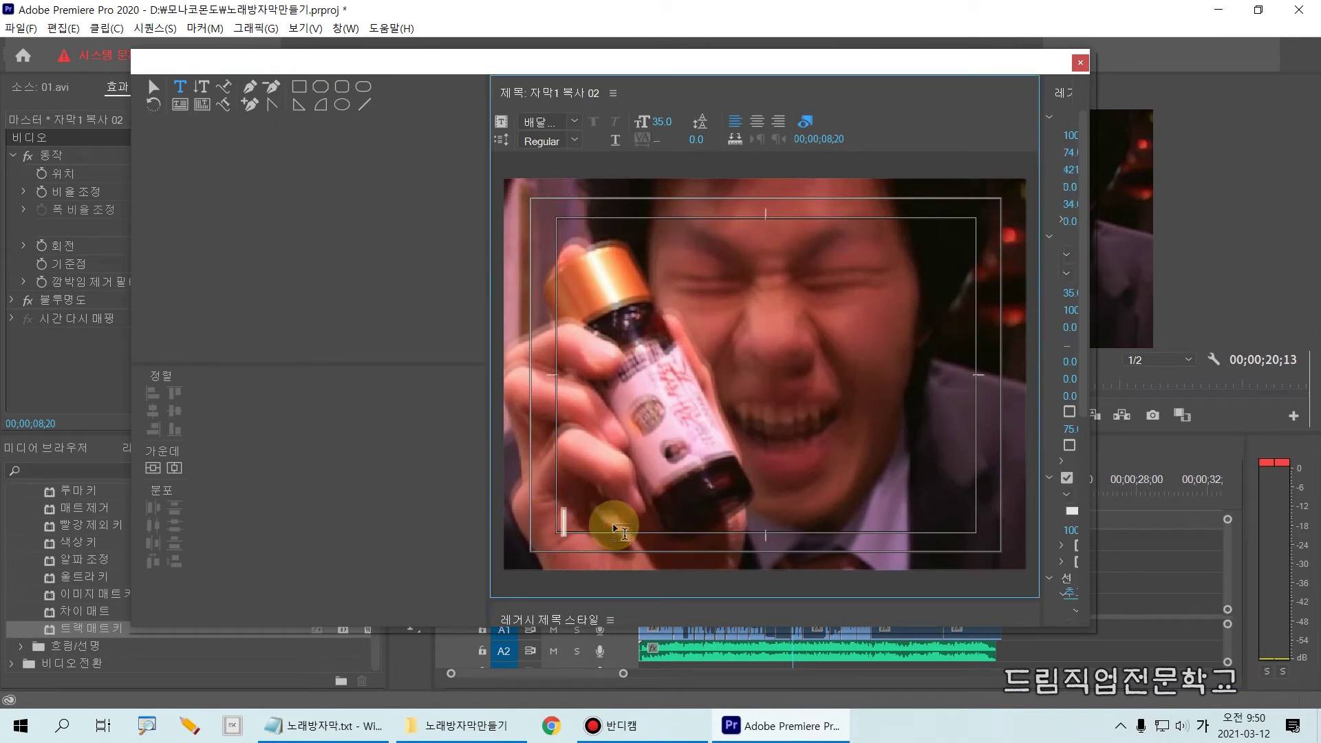
pyautogui.write('음주전후 함께 하면 더 좋은 잔소~')
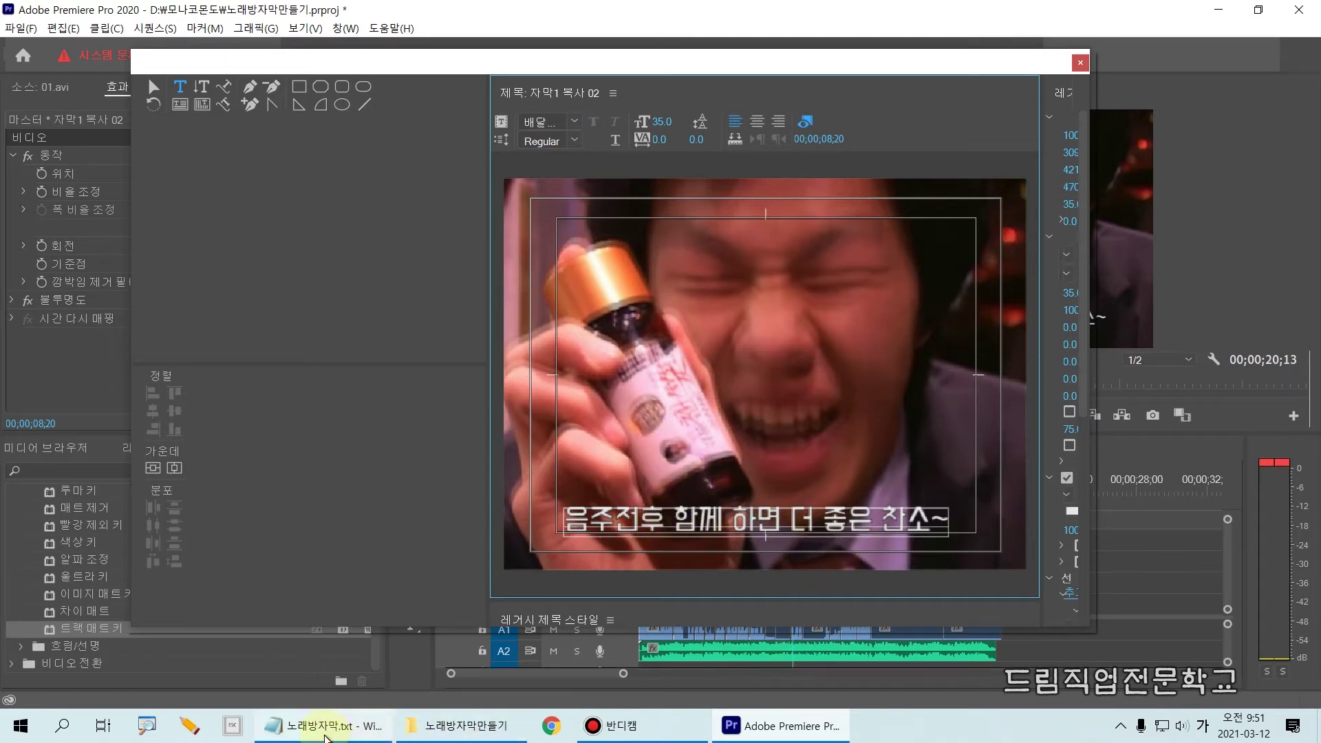
pyautogui.click(323, 726)
pyautogui.moveTo(688, 390); pyautogui.dragTo(697, 235)
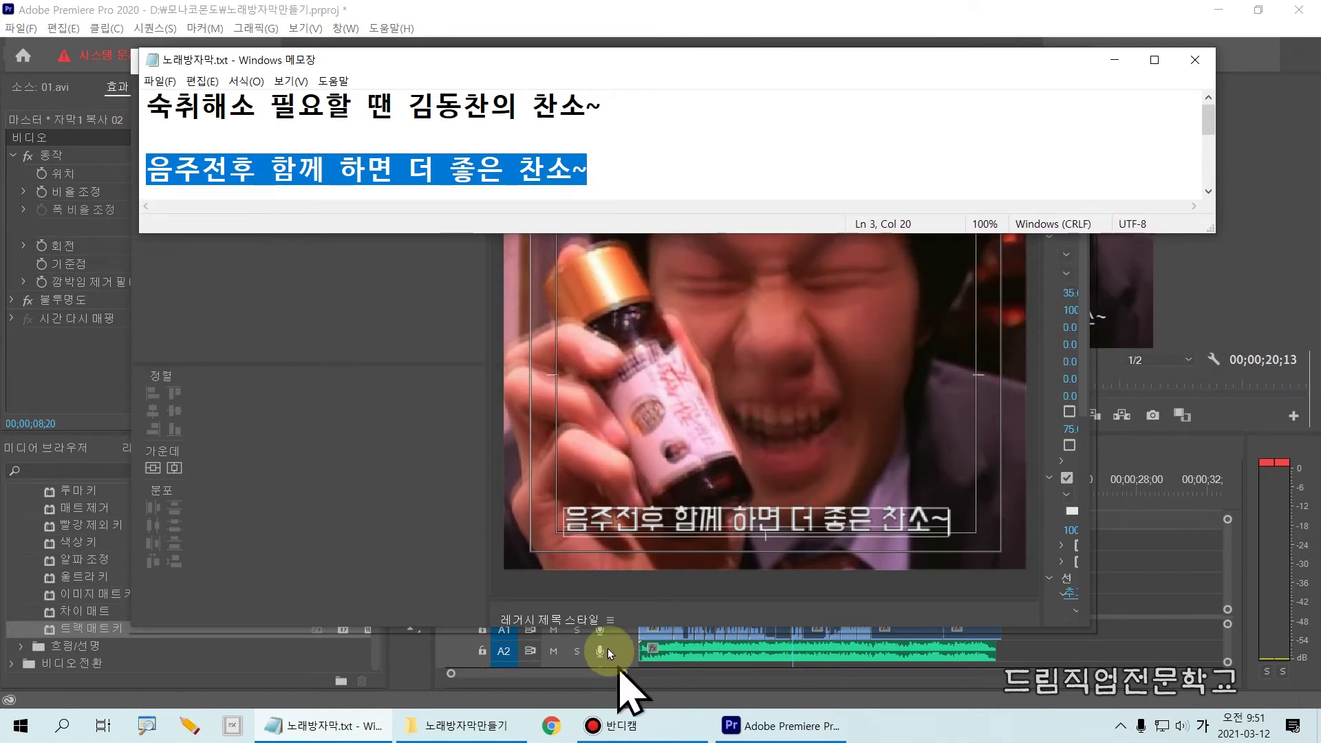
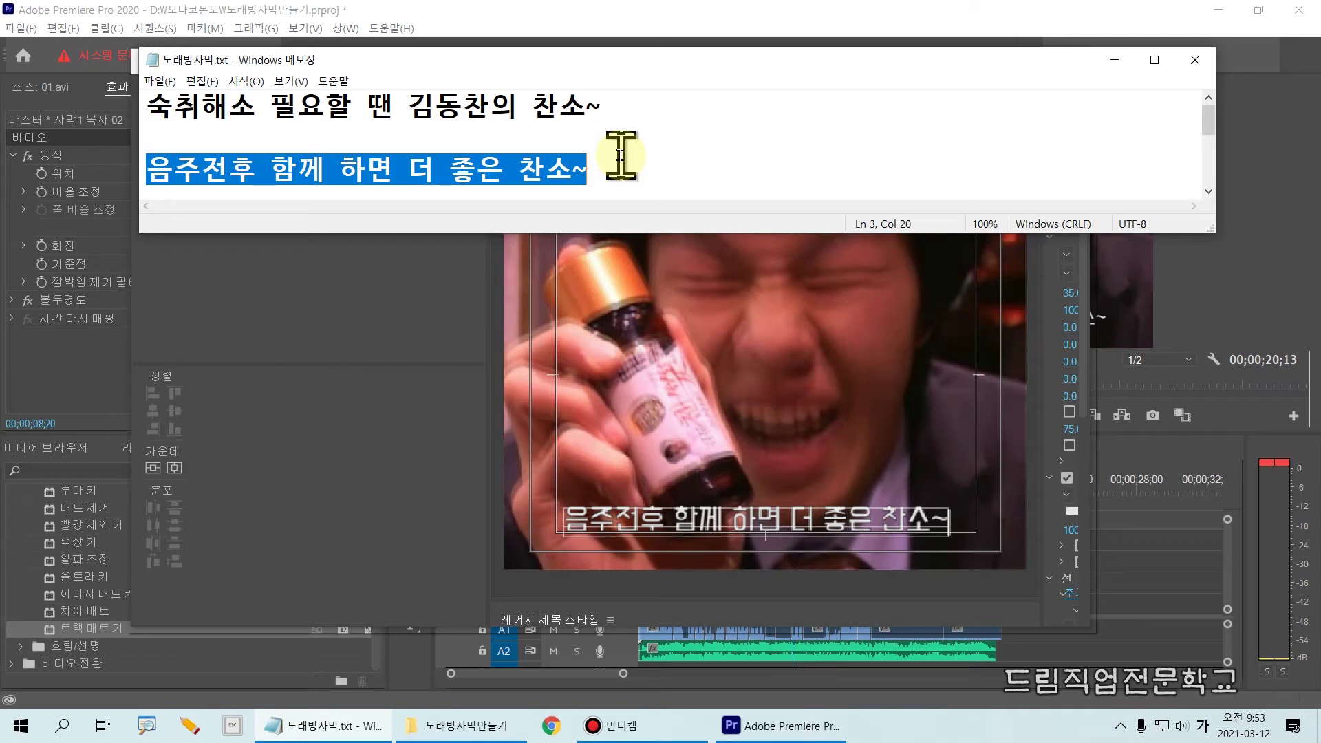
# Step: Bring the Legacy Titler window in front of Notepad and close it
pyautogui.click(463, 295)
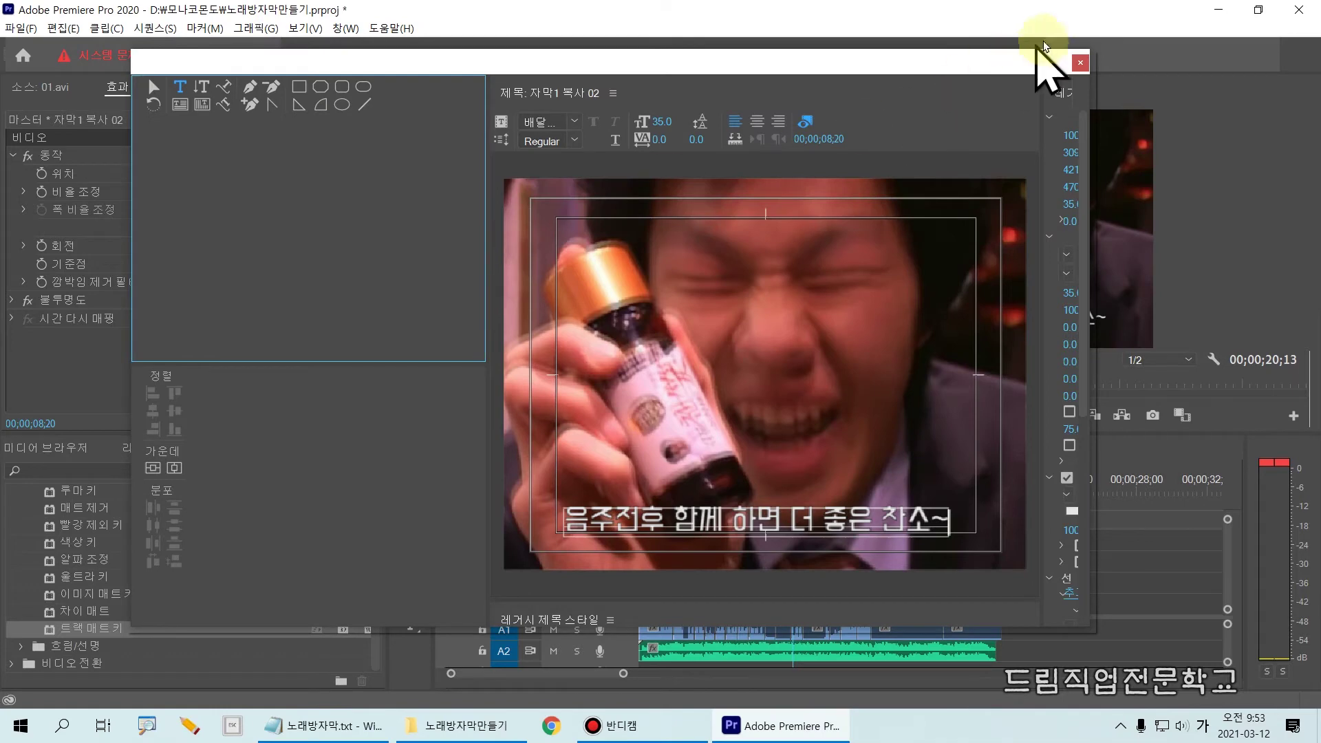
pyautogui.click(1081, 63)
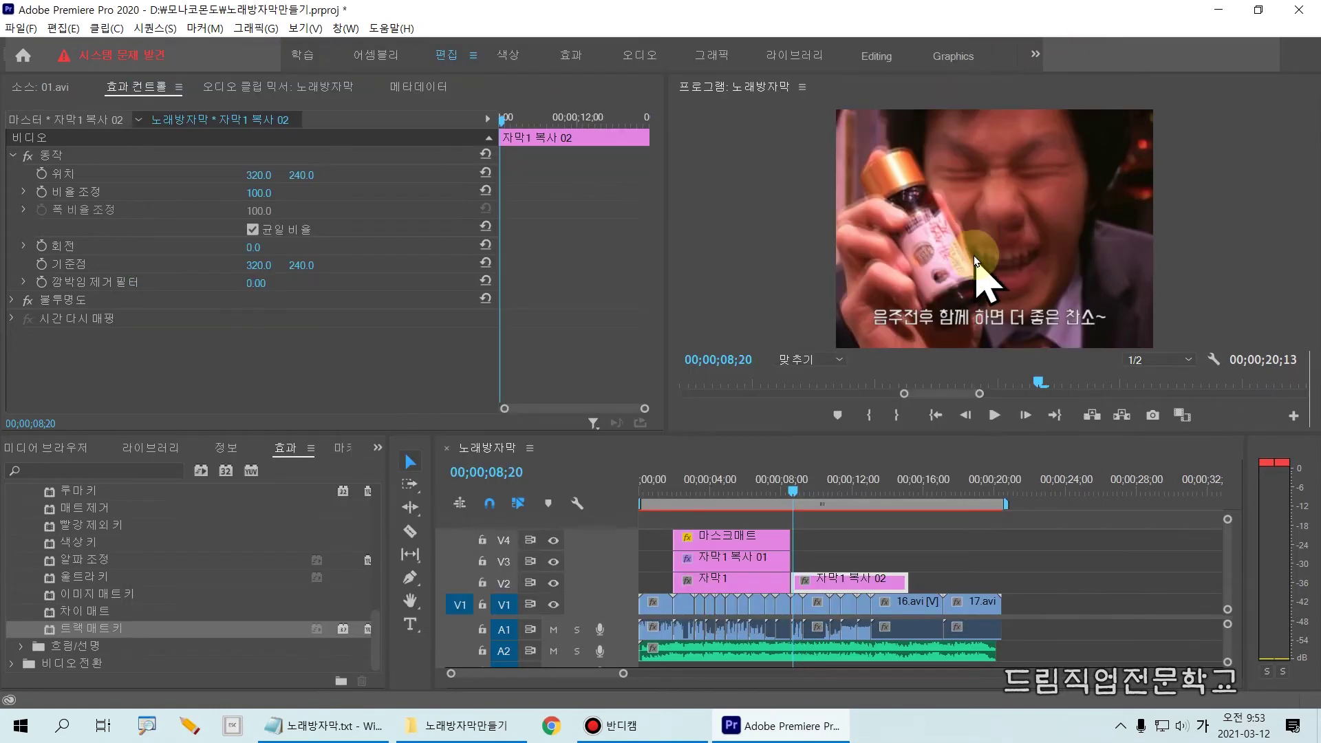
# Step: Play the sequence to find where the lyric ends, then zoom in and park the playhead at 12;10
pyautogui.moveTo(795, 492); pyautogui.dragTo(794, 489)
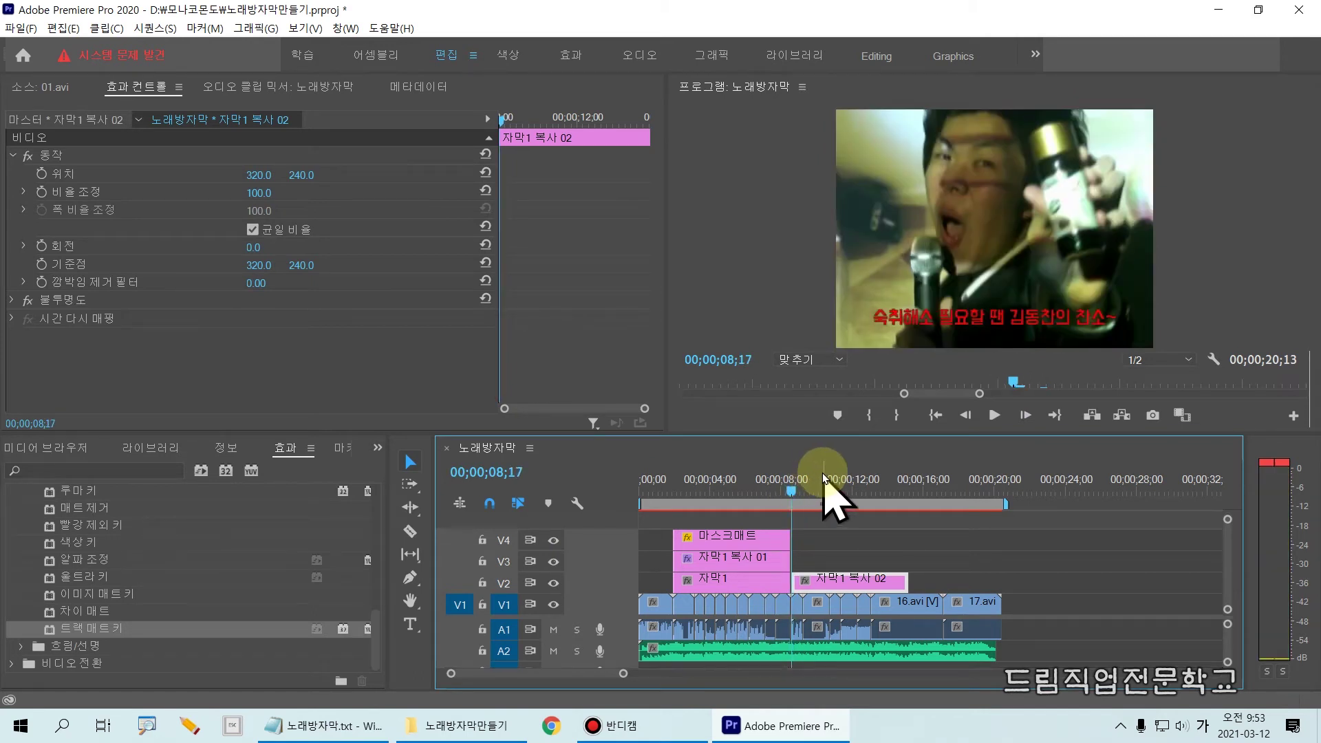
pyautogui.press('space')
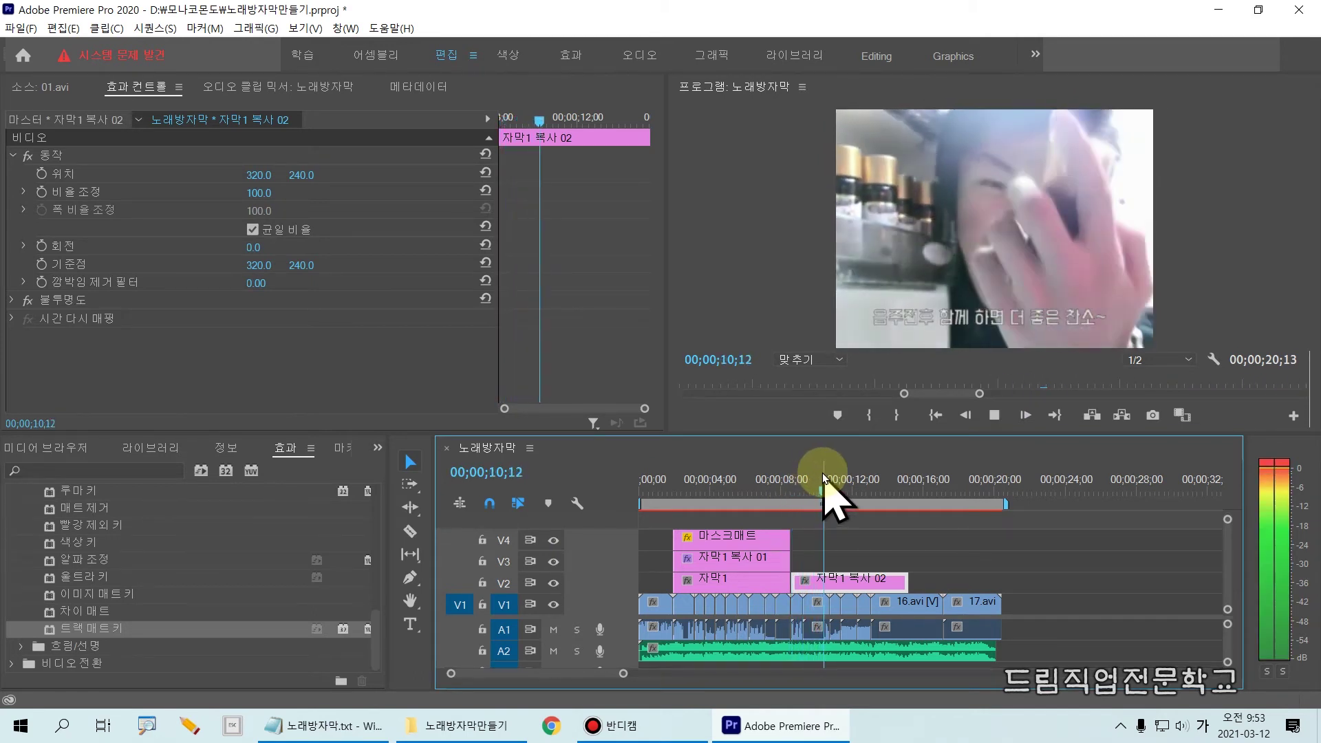
pyautogui.press('space')
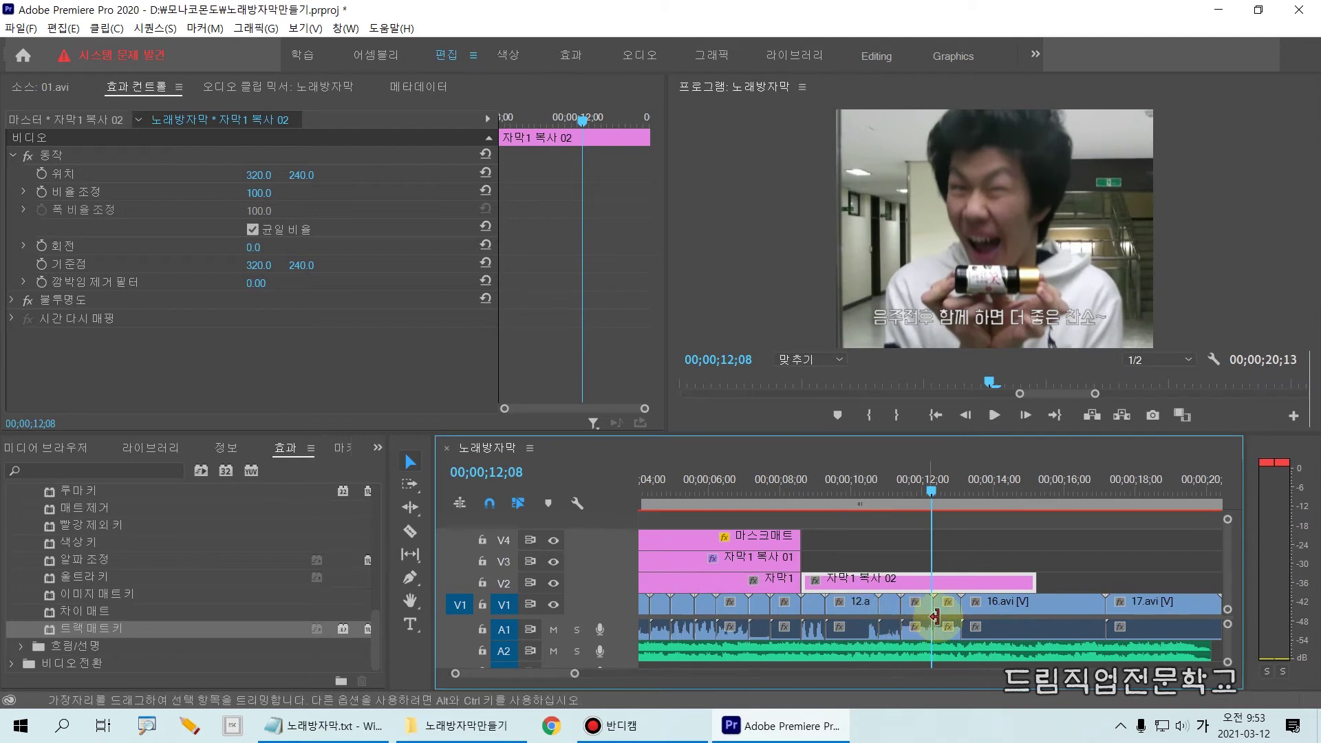
pyautogui.press('=')
pyautogui.press('=')
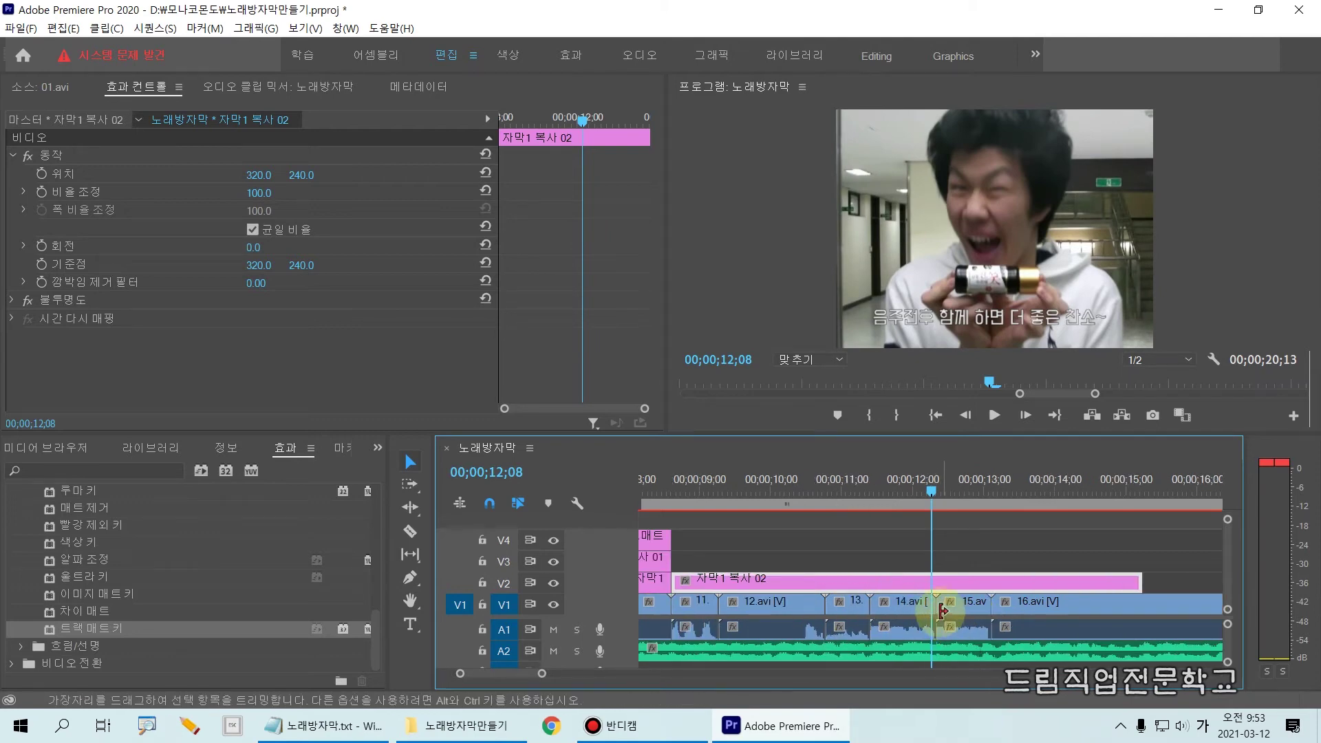
pyautogui.click(937, 493)
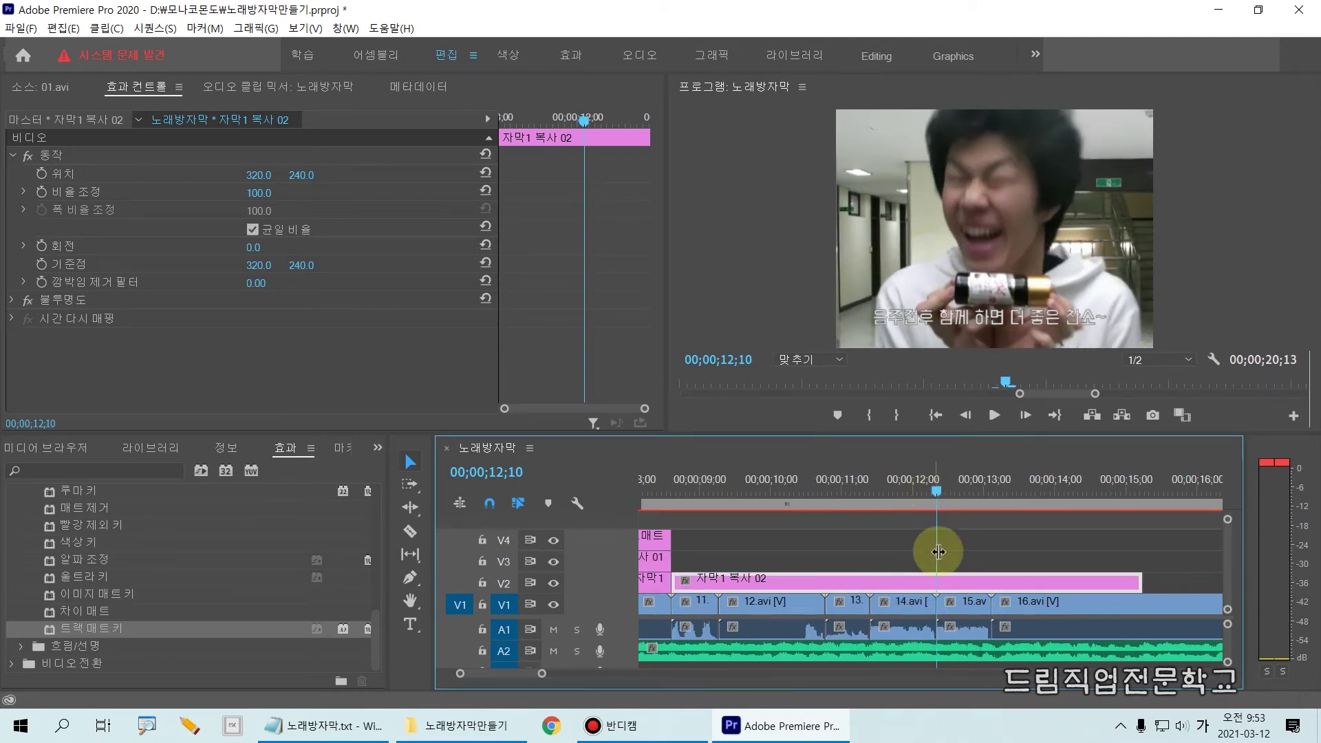
# Step: Trim 자막1 복사 02's out point on V2 back to 12;10 and check the frames after it
pyautogui.moveTo(1140, 583); pyautogui.dragTo(934, 583)
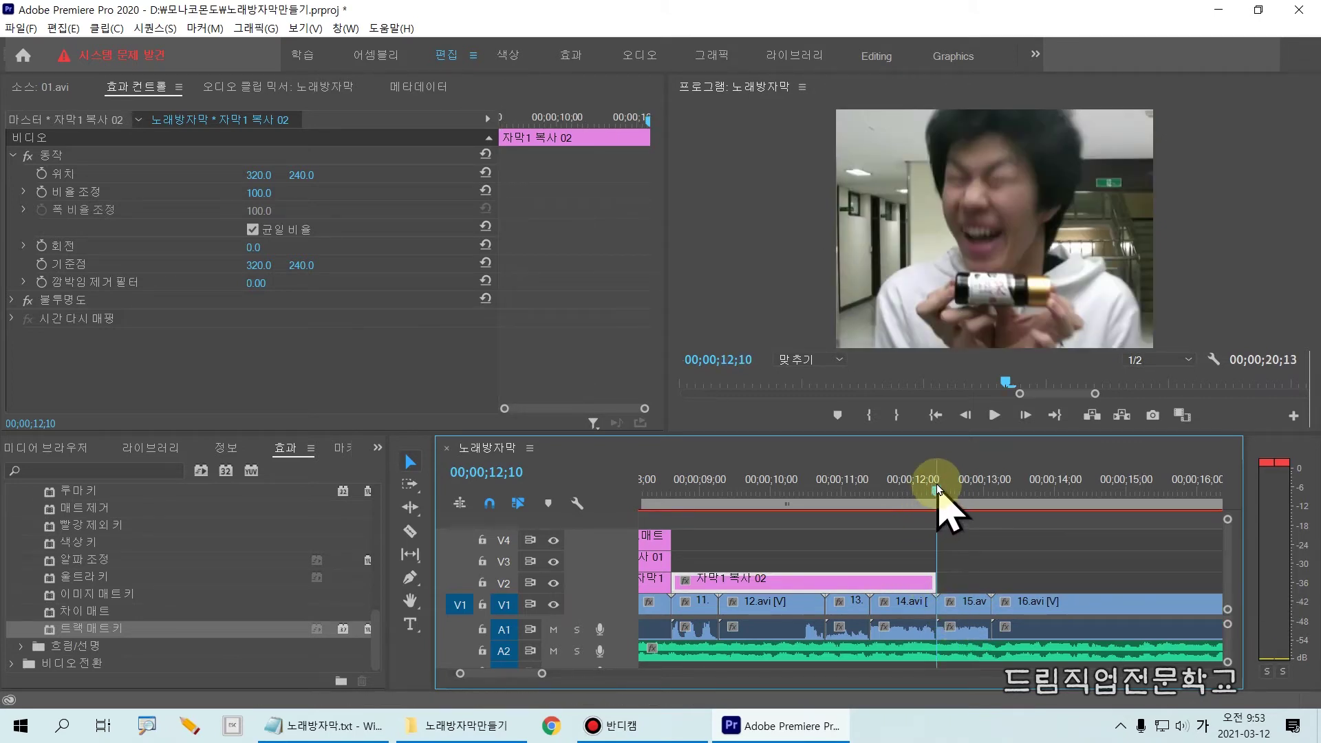
pyautogui.moveTo(936, 485)
pyautogui.mouseDown()
pyautogui.moveTo(986, 490)
pyautogui.moveTo(935, 495)
pyautogui.mouseUp()
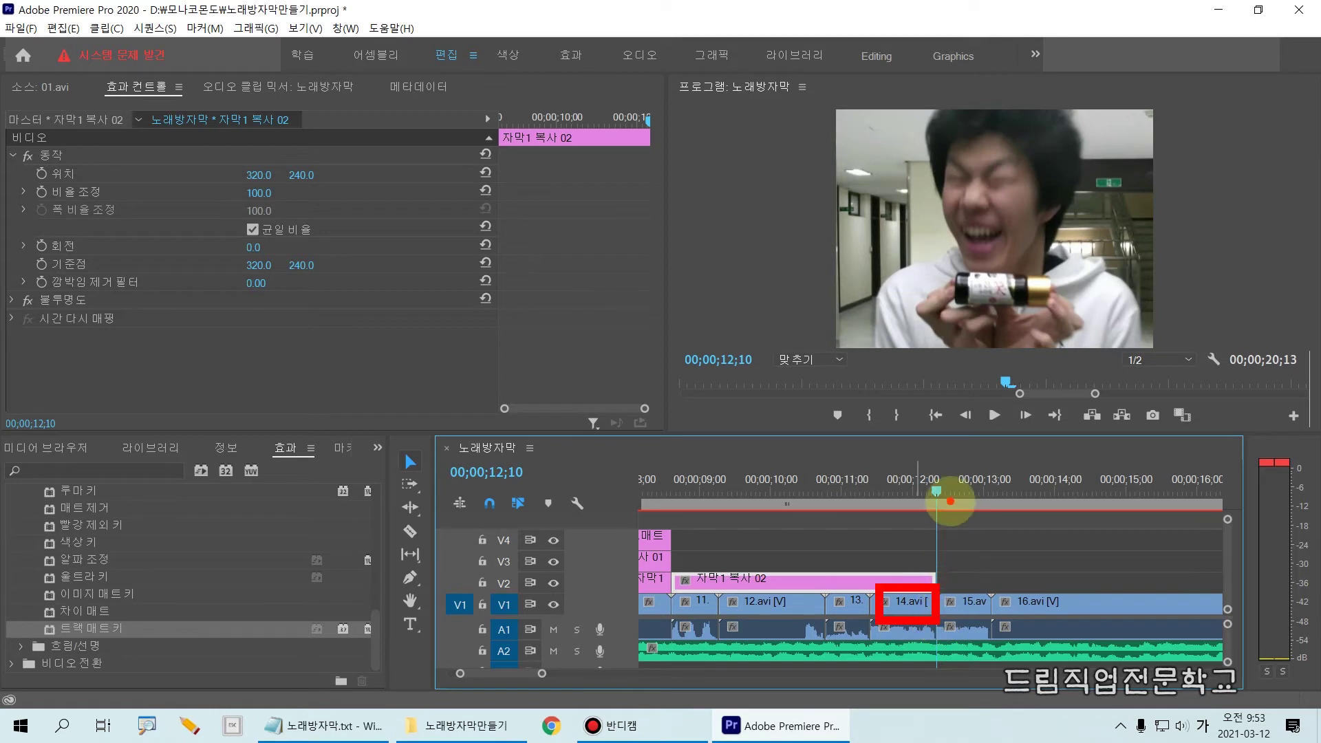
pyautogui.moveTo(930, 472); pyautogui.dragTo(930, 627)
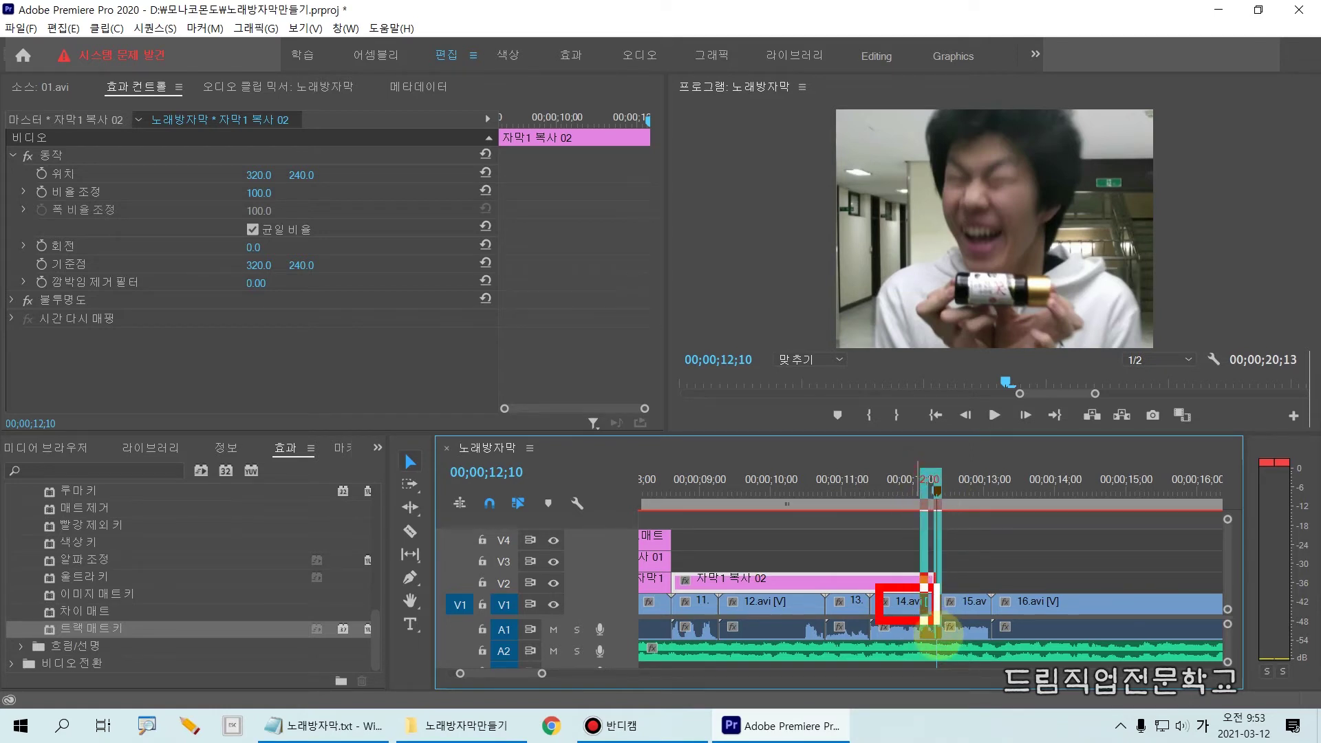
pyautogui.press('Escape')
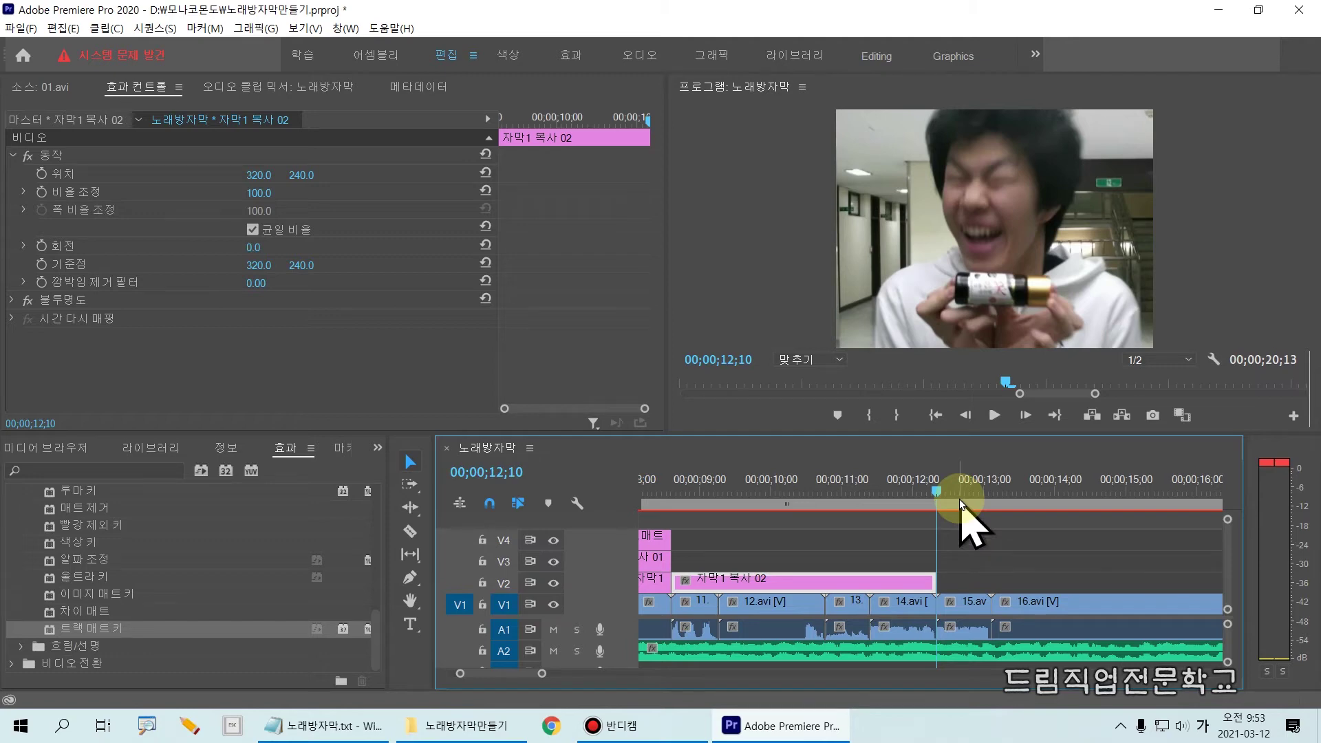
# Step: Move the playhead back to 08;18 and select the 자막1 복사 02 clip on V2
pyautogui.moveTo(934, 490); pyautogui.dragTo(671, 498)
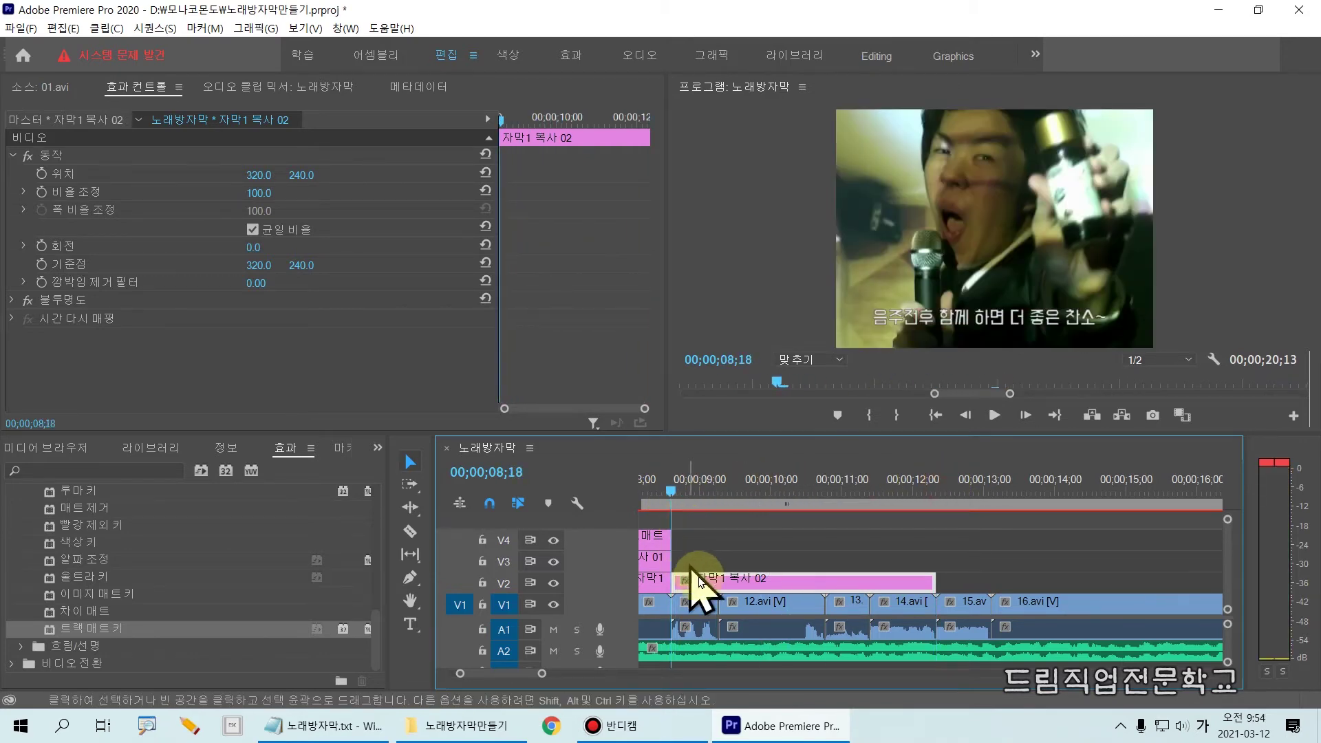
pyautogui.moveTo(713, 583); pyautogui.dragTo(926, 598)
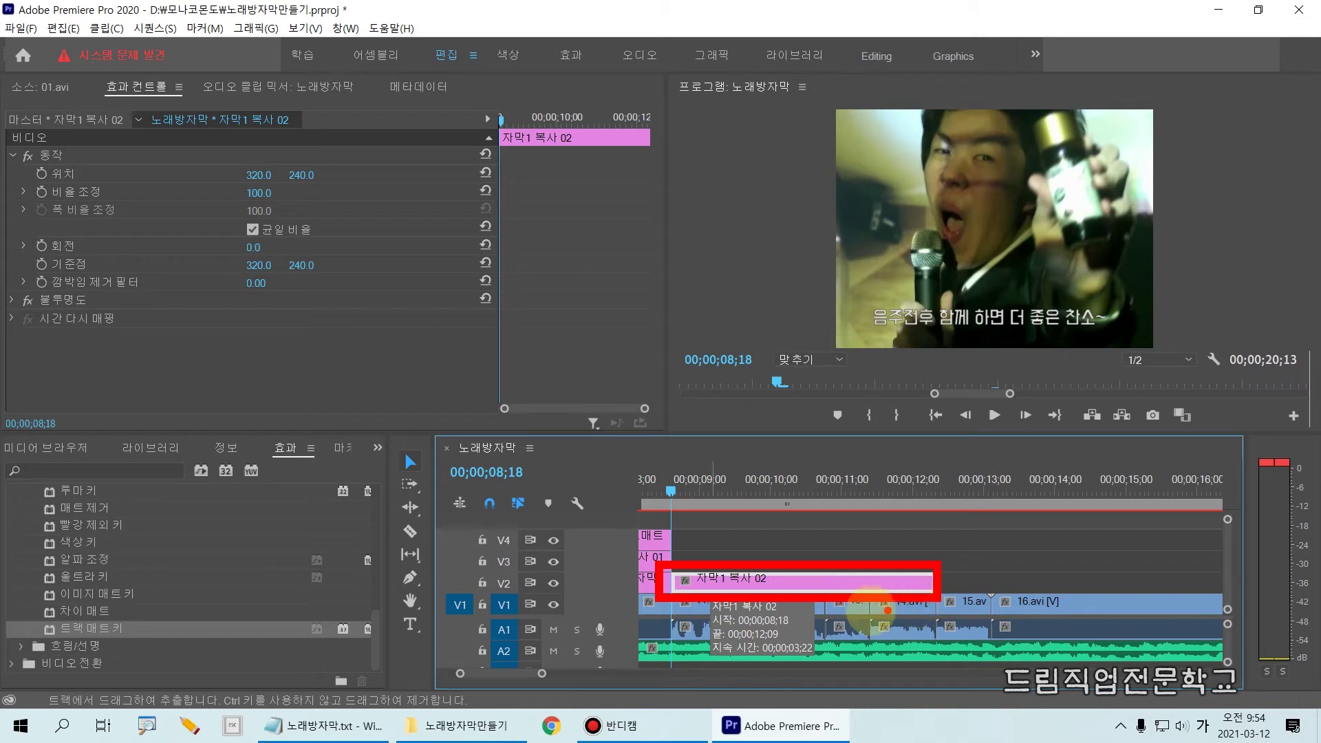
pyautogui.moveTo(781, 590)
pyautogui.mouseDown()
pyautogui.moveTo(783, 545)
pyautogui.moveTo(770, 552)
pyautogui.moveTo(781, 540)
pyautogui.moveTo(810, 552)
pyautogui.mouseUp()
pyautogui.moveTo(827, 506)
pyautogui.mouseDown()
pyautogui.moveTo(854, 493)
pyautogui.moveTo(855, 518)
pyautogui.moveTo(866, 512)
pyautogui.moveTo(869, 488)
pyautogui.moveTo(883, 516)
pyautogui.mouseUp()
pyautogui.moveTo(922, 476); pyautogui.dragTo(928, 501)
pyautogui.moveTo(921, 452)
pyautogui.mouseDown()
pyautogui.moveTo(910, 466)
pyautogui.moveTo(938, 467)
pyautogui.mouseUp()
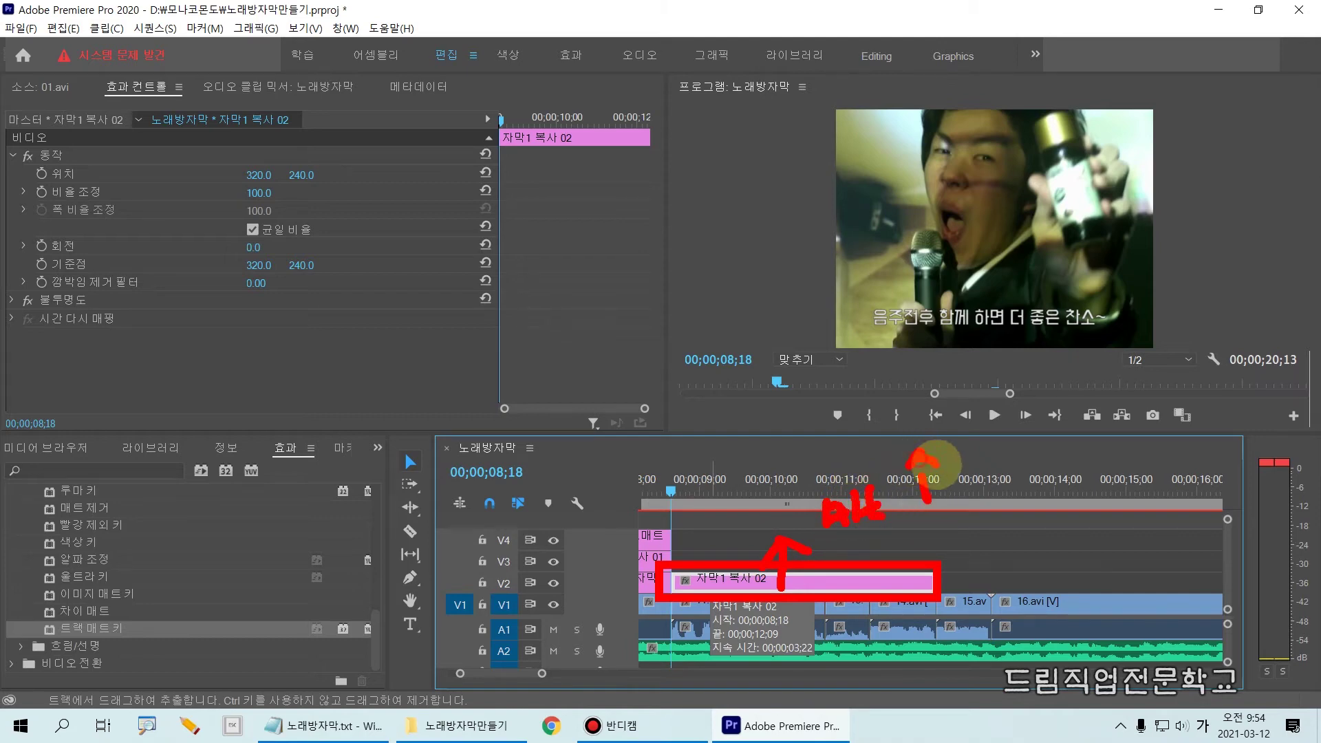
pyautogui.press('Escape')
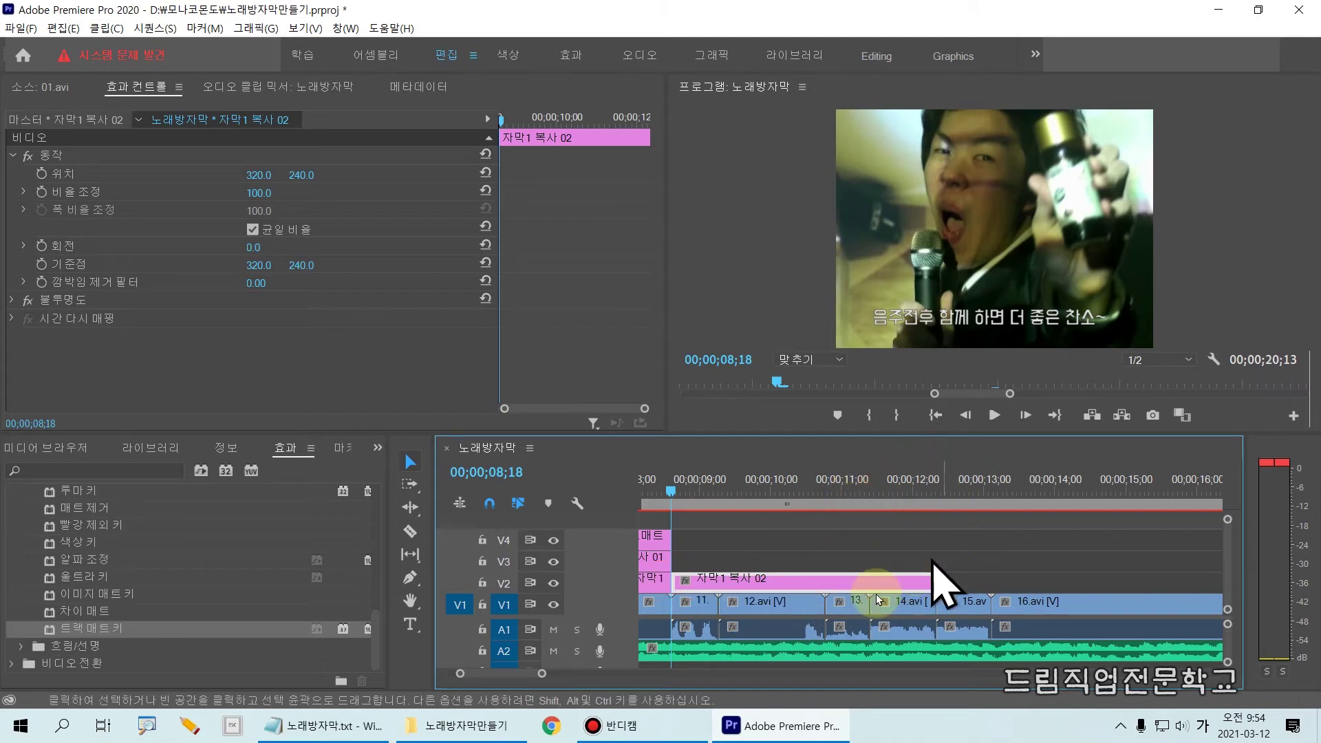
# Step: Alt-drag the clip up onto V3 to create 자막1 복사 03, and select it
pyautogui.moveTo(804, 584); pyautogui.dragTo(806, 564)
pyautogui.click(796, 564)
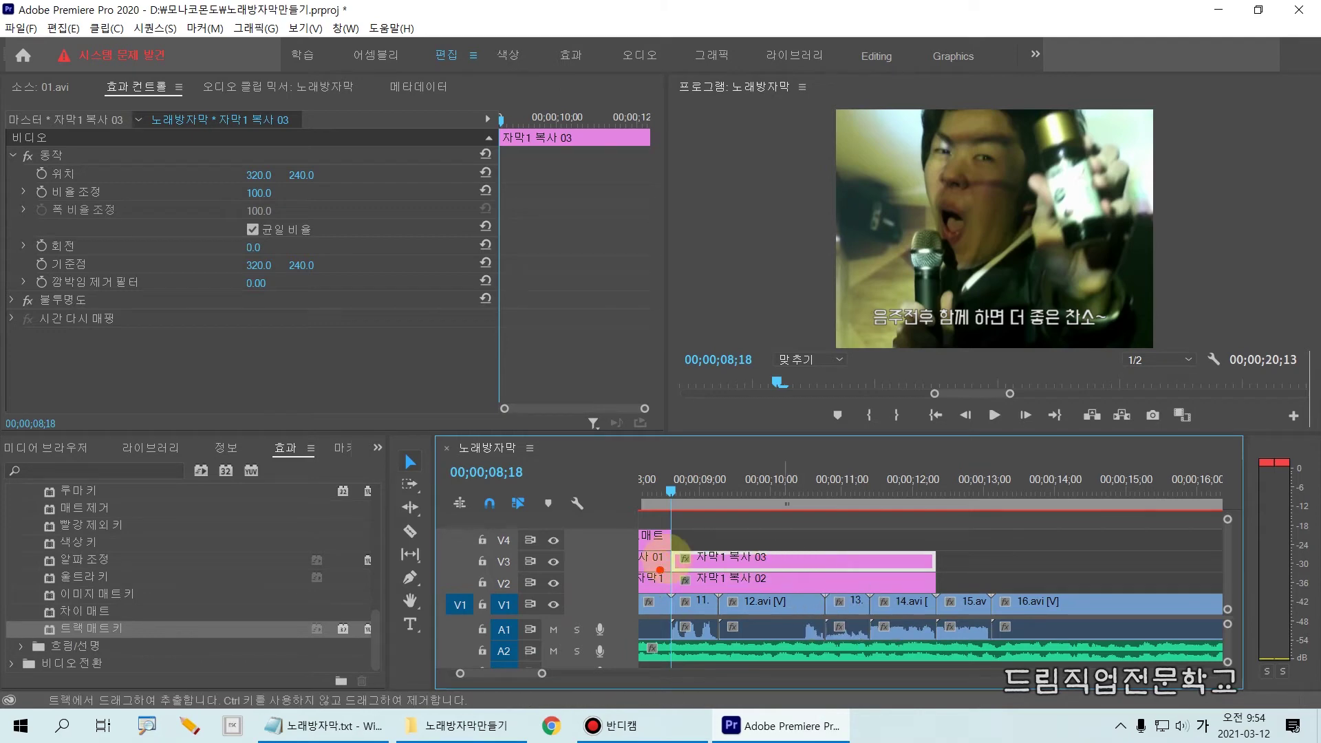
pyautogui.moveTo(721, 580); pyautogui.dragTo(939, 577)
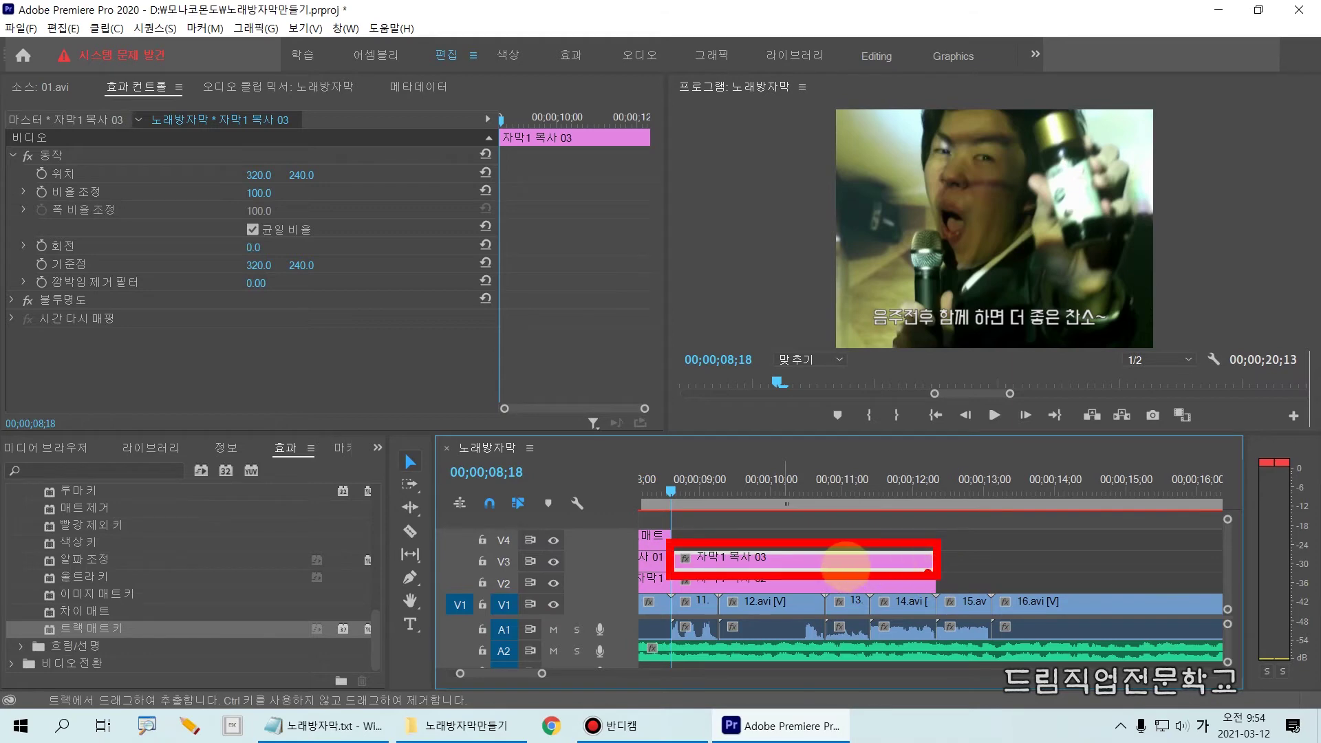
pyautogui.press('Escape')
# Step: Open 자막1 복사 03 in the Legacy Titler and select its lyric text object
pyautogui.doubleClick(809, 567)
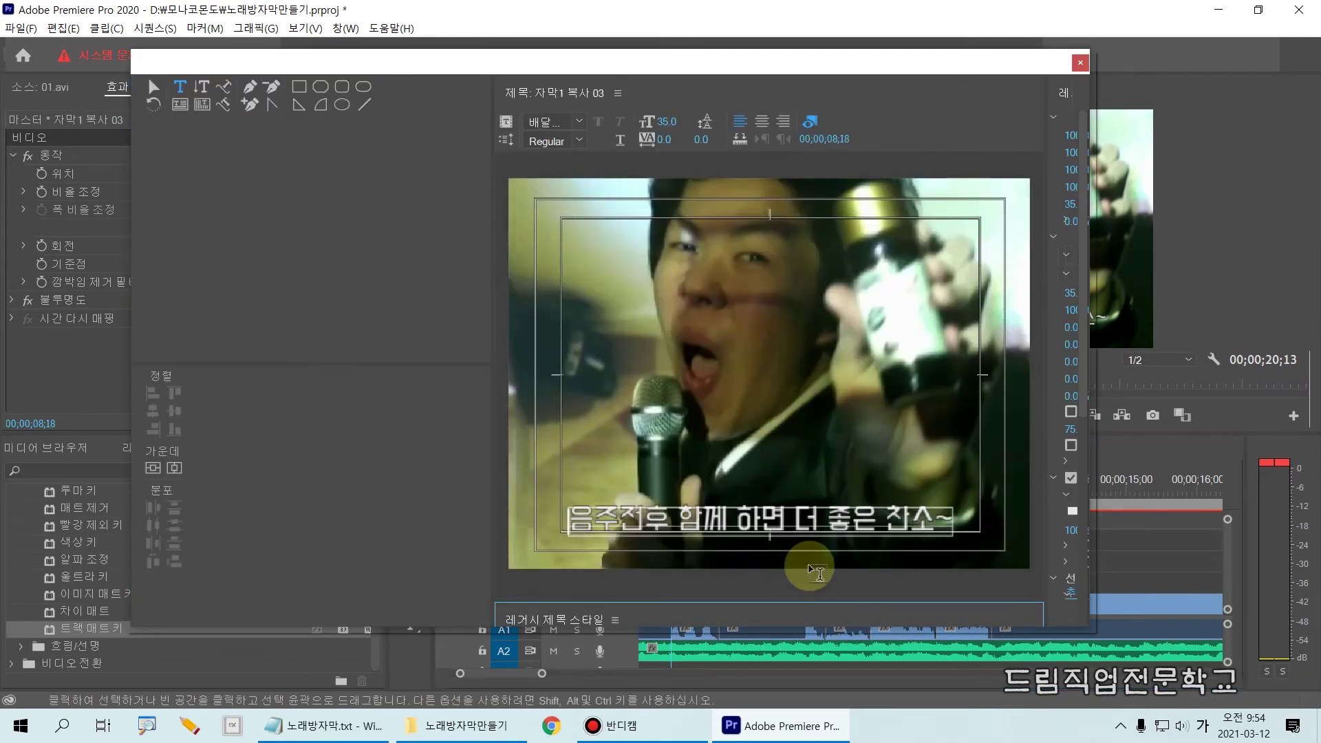
pyautogui.click(152, 88)
pyautogui.click(636, 527)
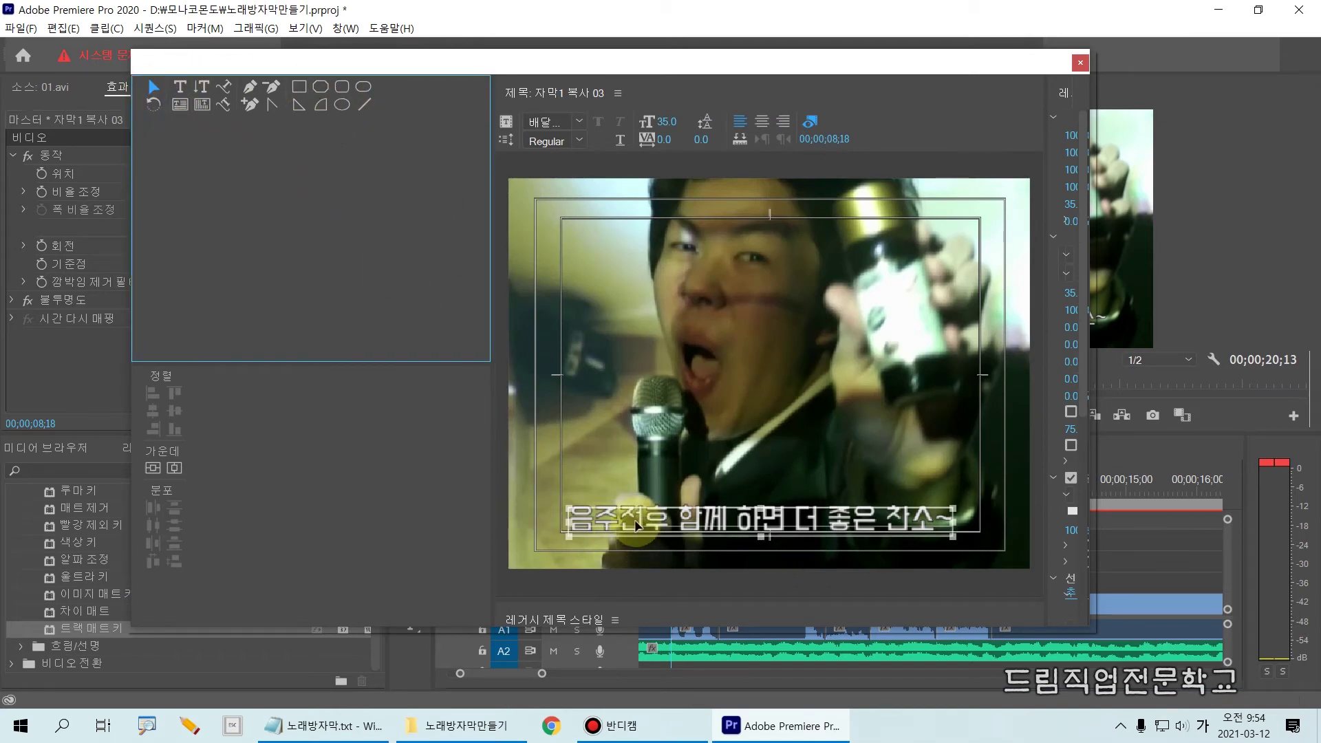
pyautogui.click(637, 526)
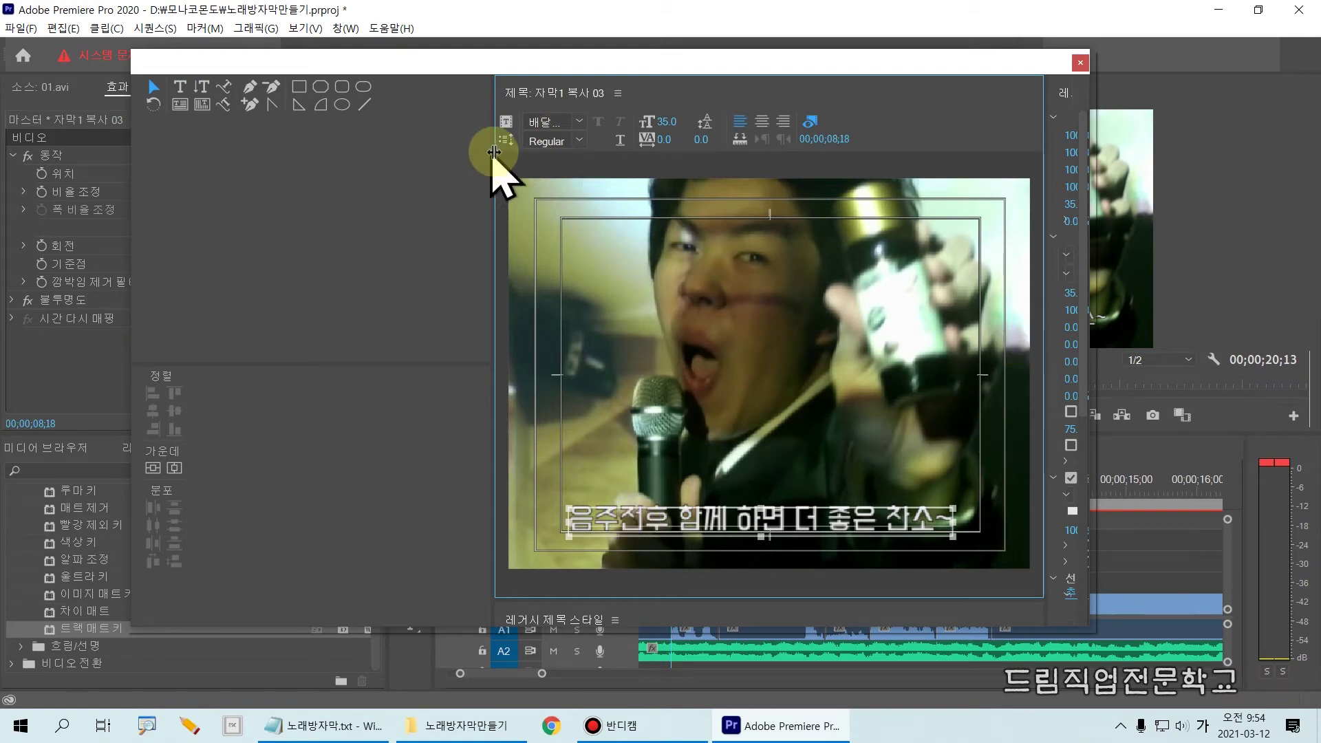
pyautogui.moveTo(494, 153); pyautogui.dragTo(247, 183)
pyautogui.moveTo(1046, 362); pyautogui.dragTo(902, 363)
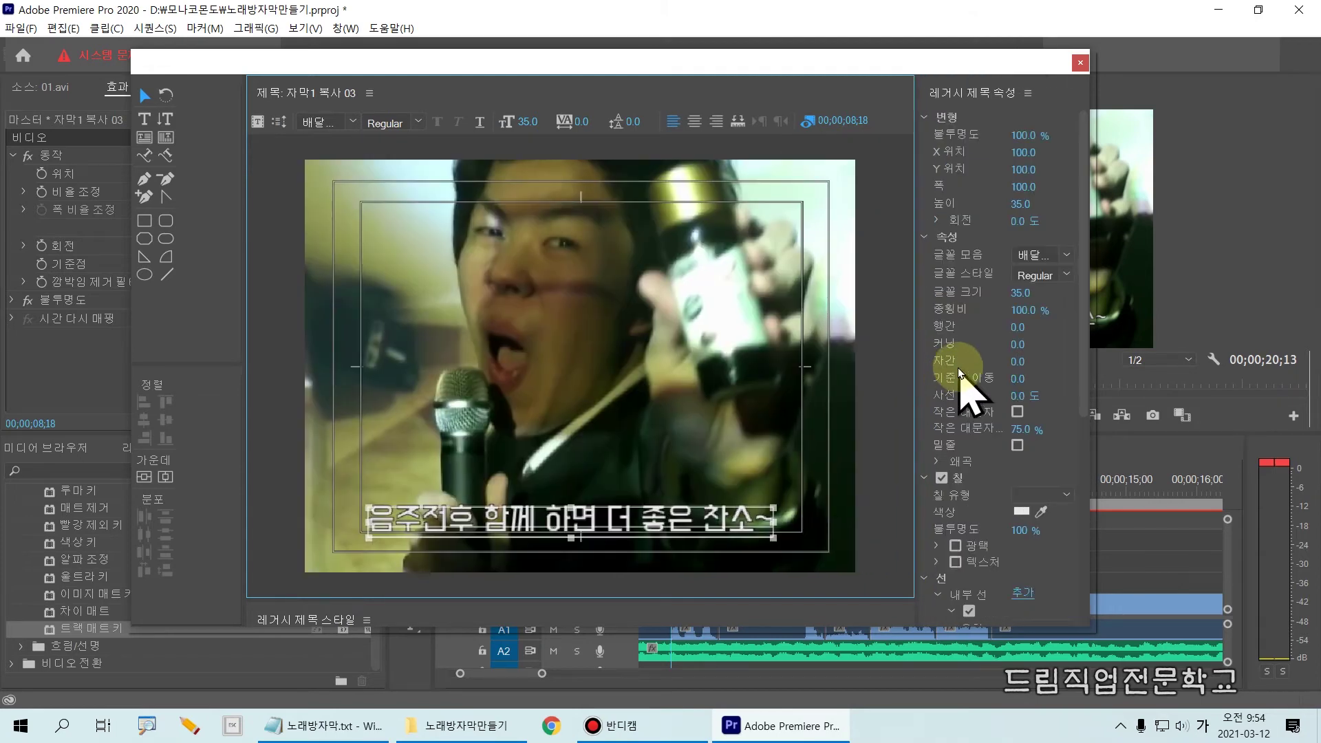
# Step: Set the text's Fill Color to red FF0000 and close the titler
pyautogui.click(1021, 511)
pyautogui.moveTo(578, 347); pyautogui.dragTo(669, 409)
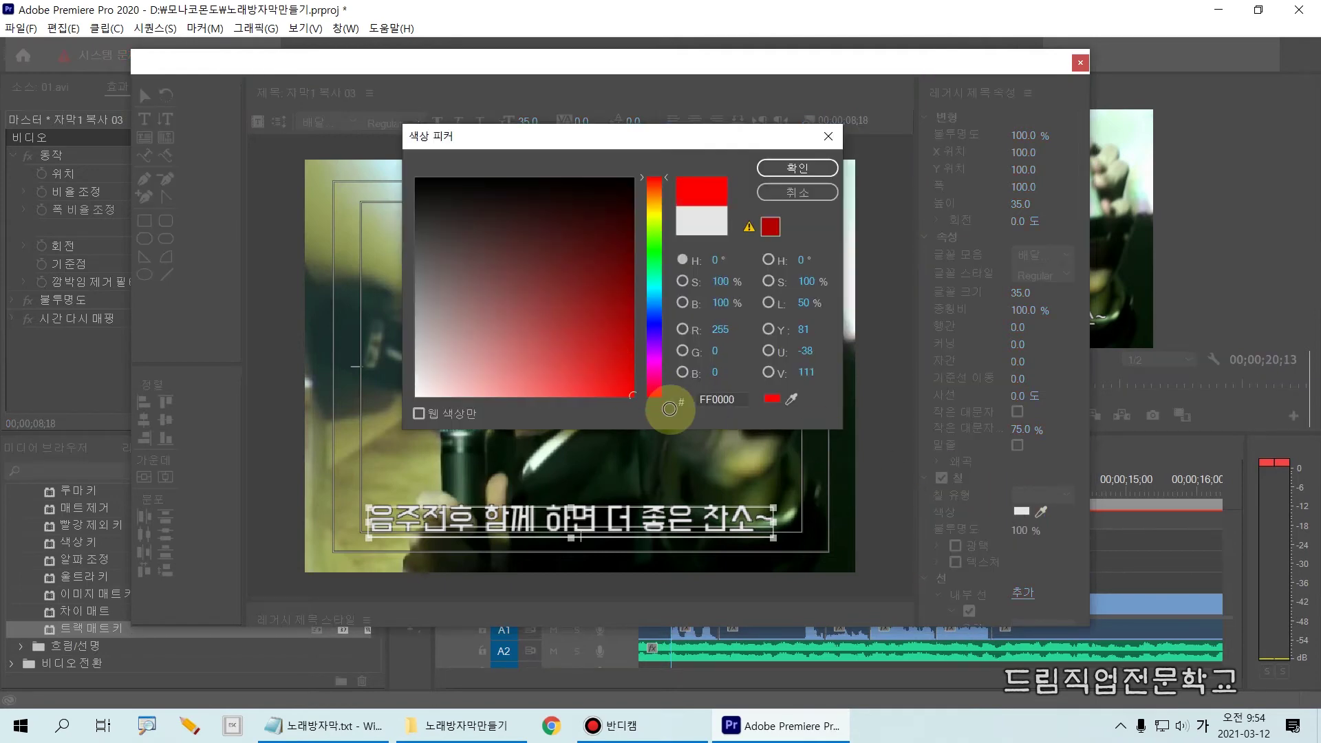
pyautogui.click(798, 168)
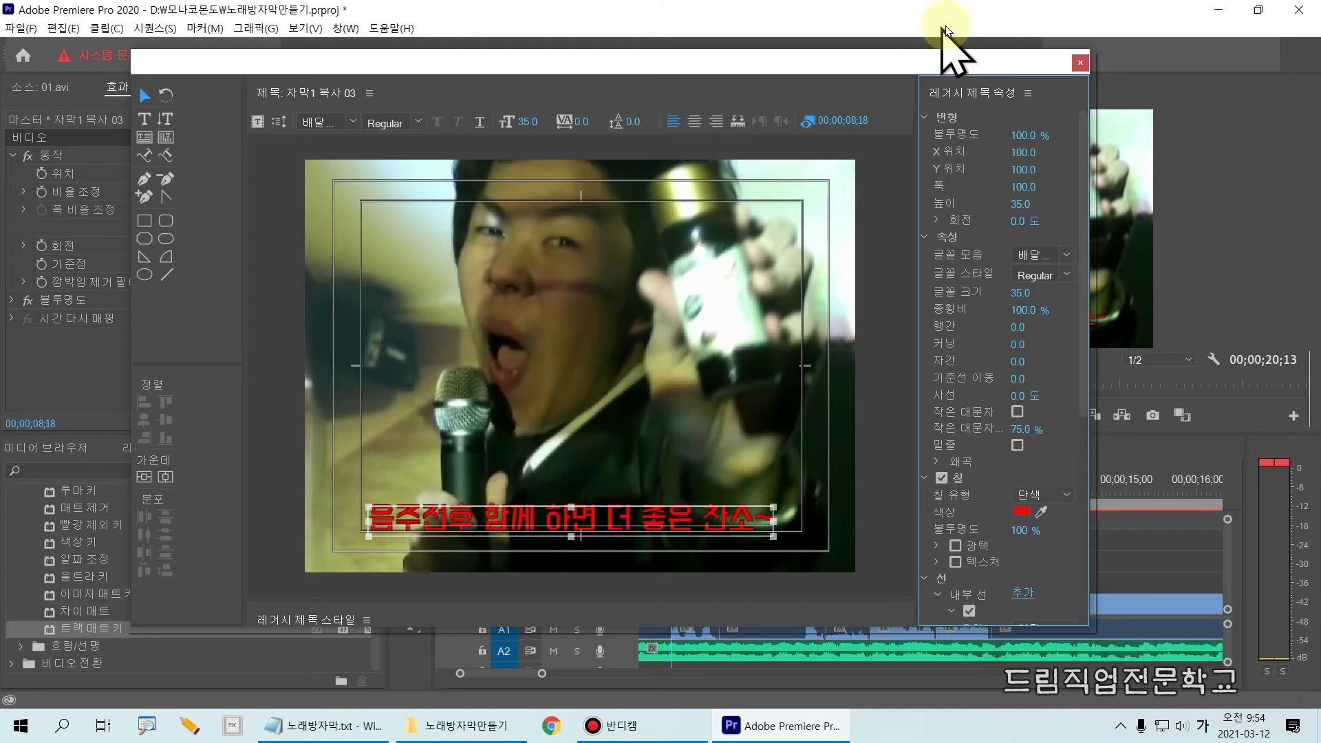
pyautogui.click(1080, 64)
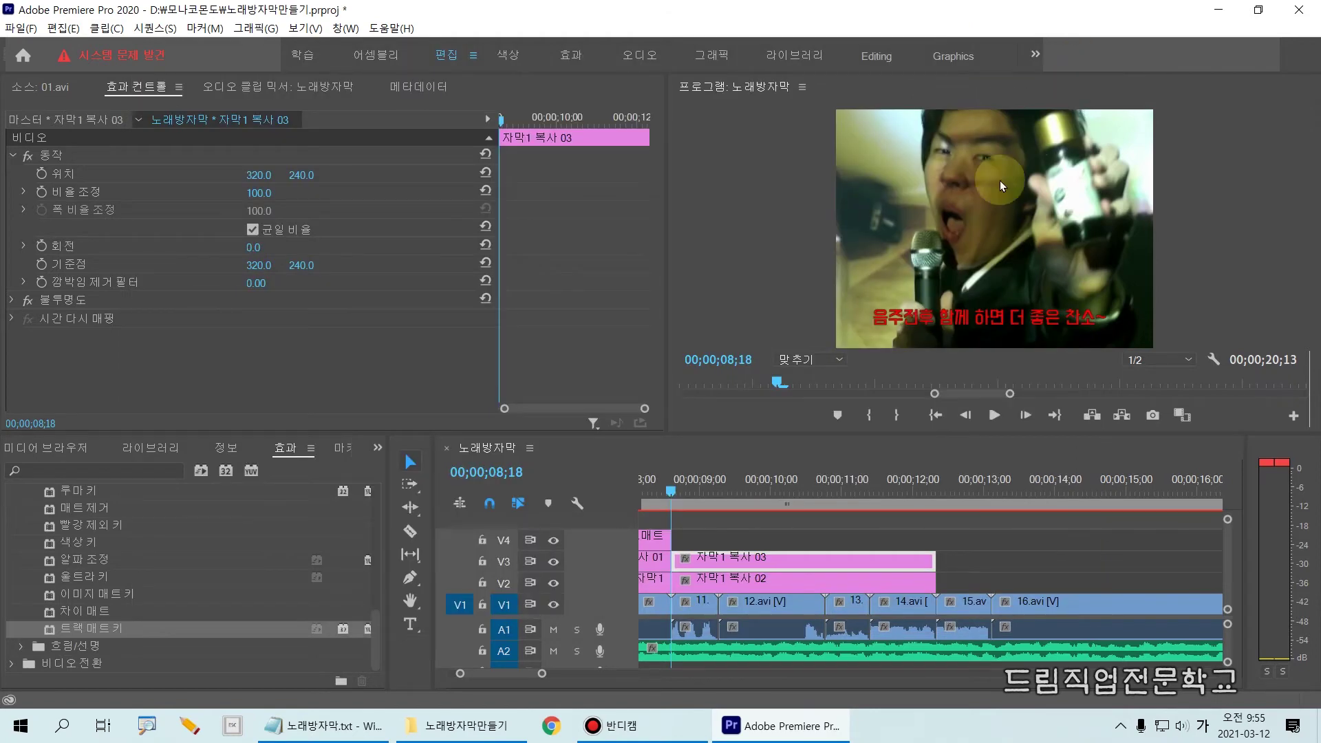
pyautogui.click(733, 536)
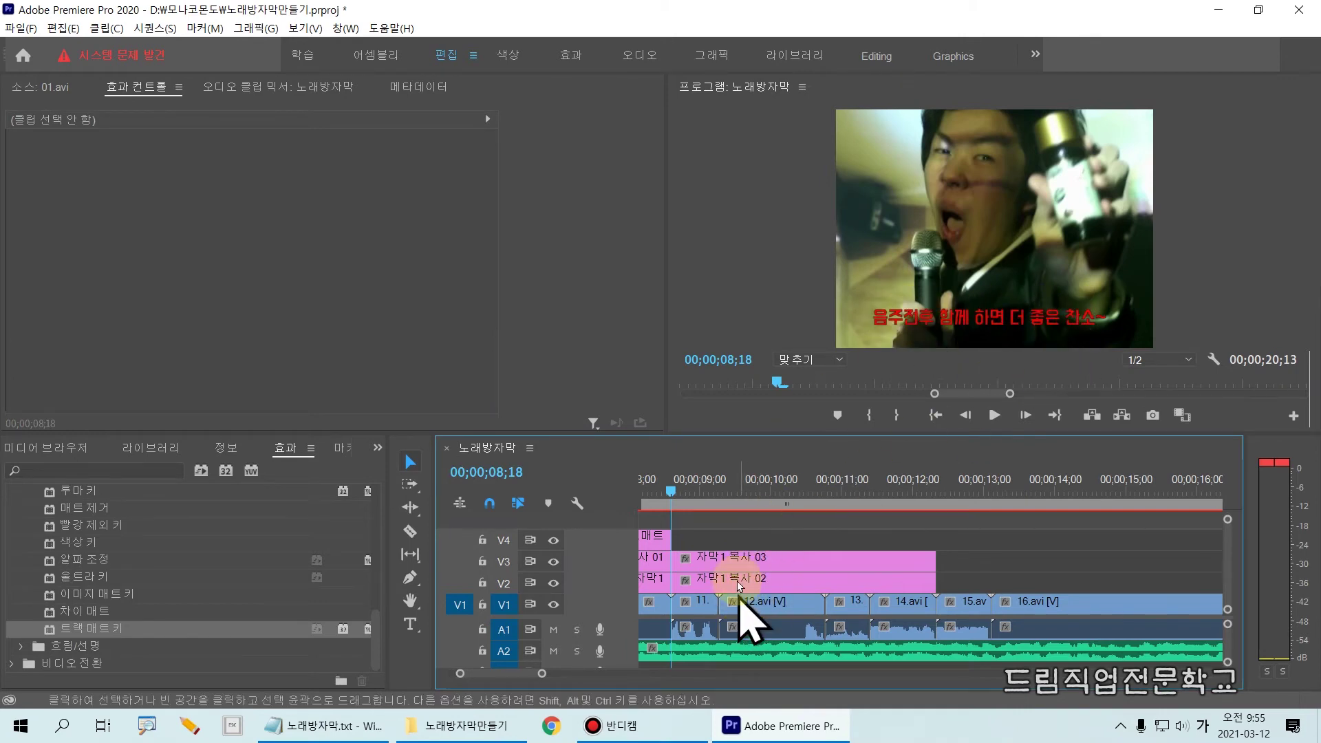
pyautogui.click(737, 536)
pyautogui.moveTo(669, 536); pyautogui.dragTo(942, 537)
pyautogui.click(647, 536)
pyautogui.press('Escape')
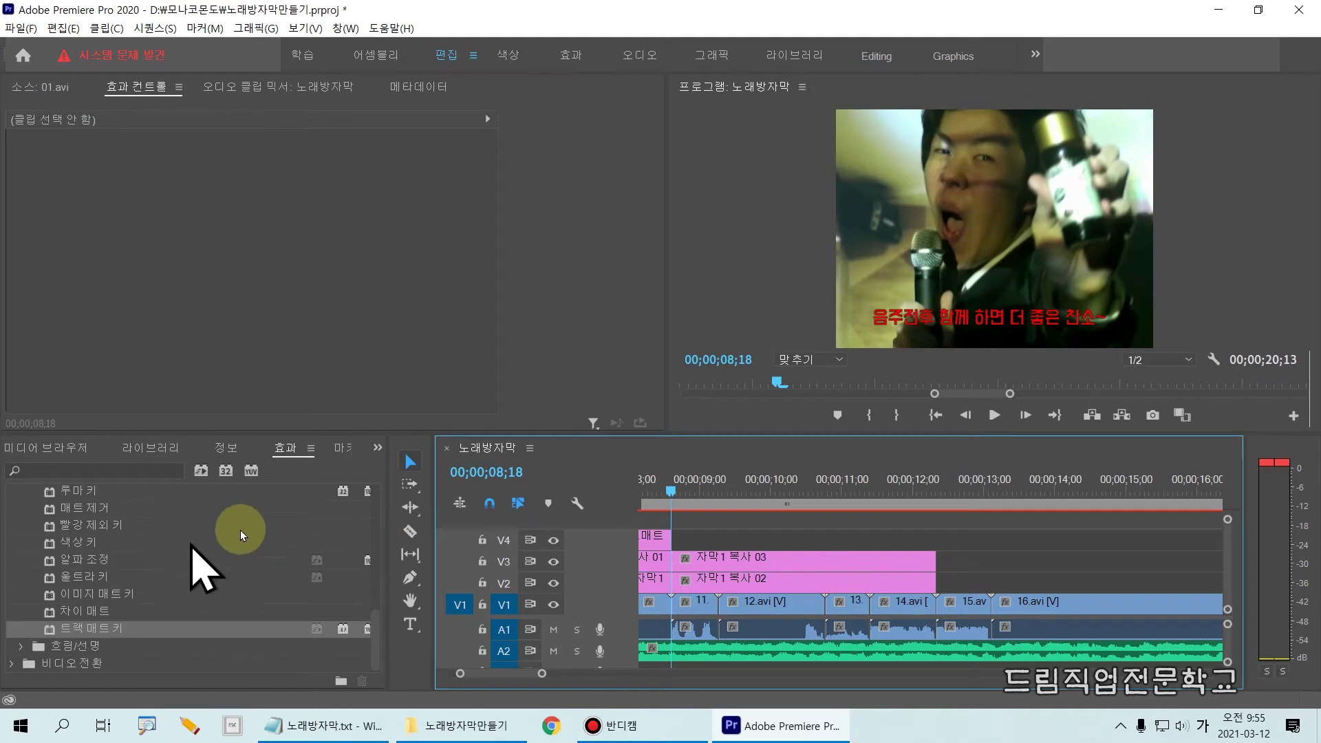
pyautogui.click(377, 448)
pyautogui.click(431, 470)
pyautogui.moveTo(110, 544); pyautogui.dragTo(704, 539)
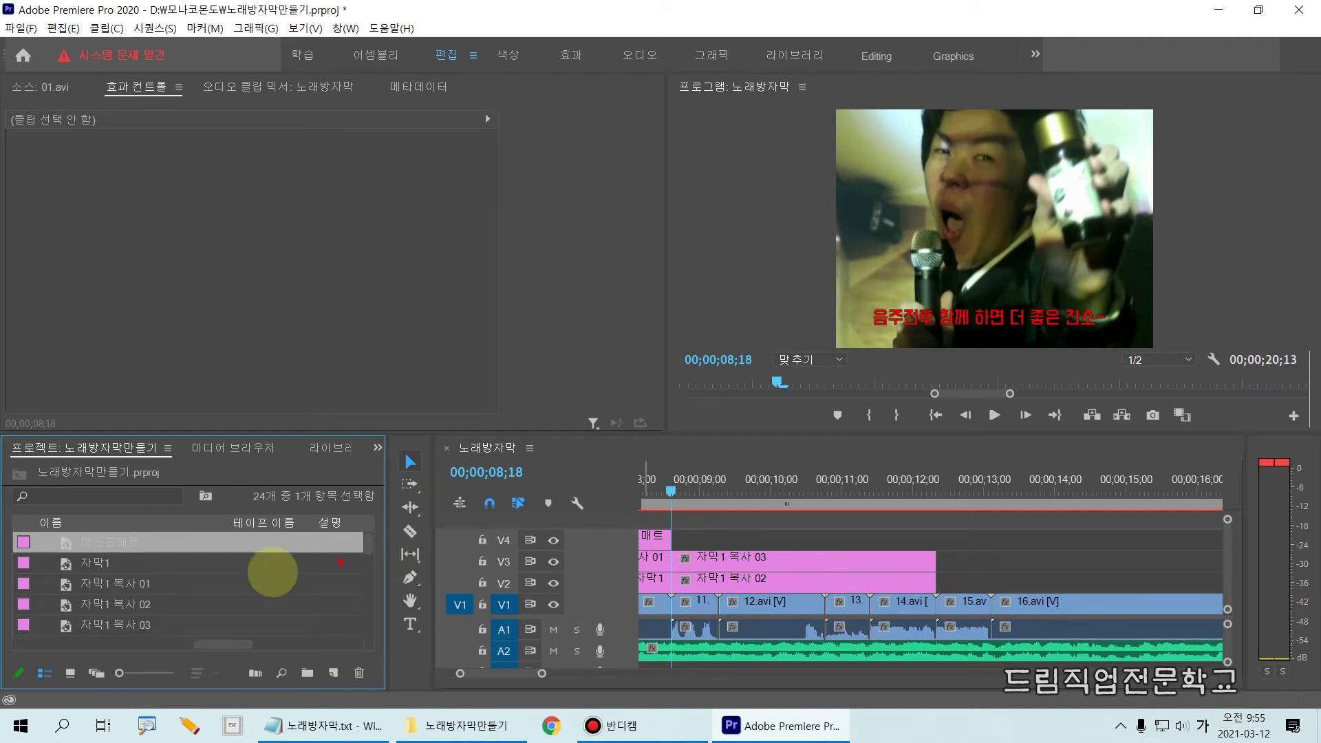
pyautogui.moveTo(2, 530); pyautogui.dragTo(199, 556)
pyautogui.press('Escape')
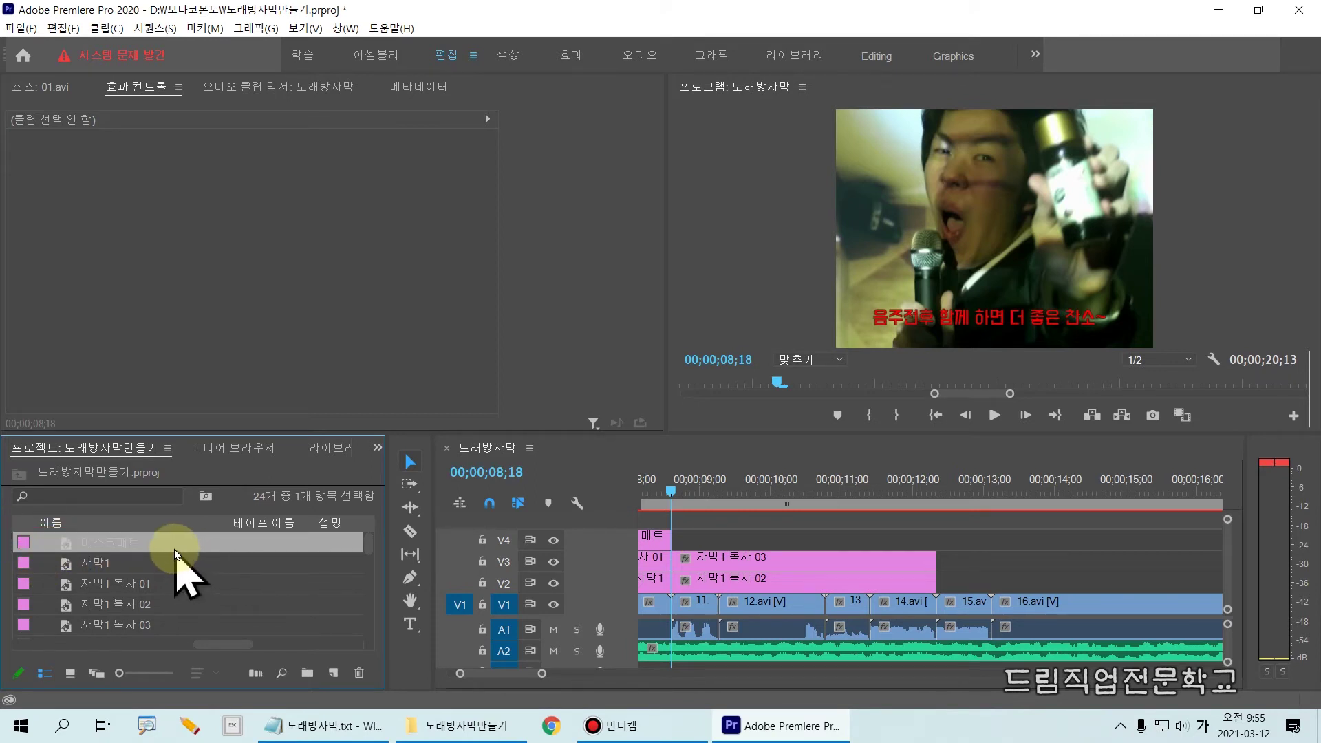
pyautogui.click(378, 448)
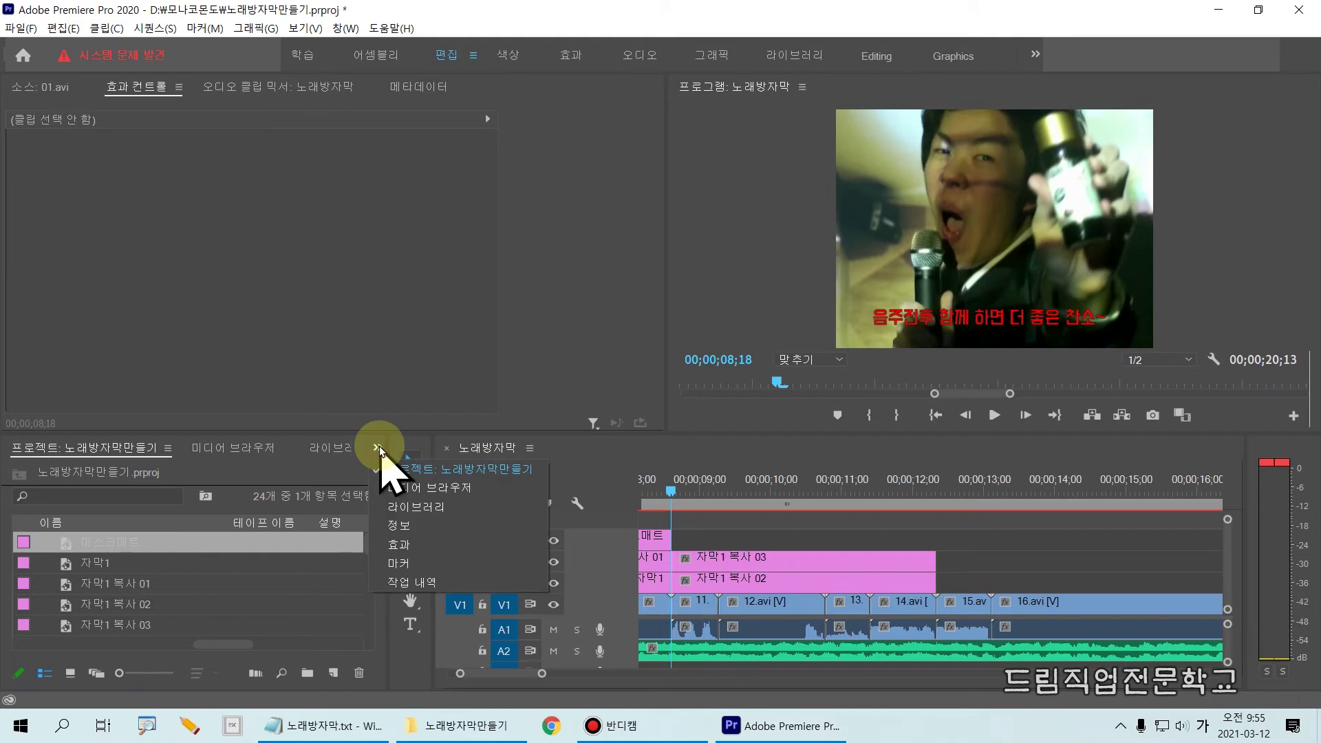
pyautogui.hotkey('ctrl', '2')
pyautogui.moveTo(361, 431); pyautogui.dragTo(553, 489)
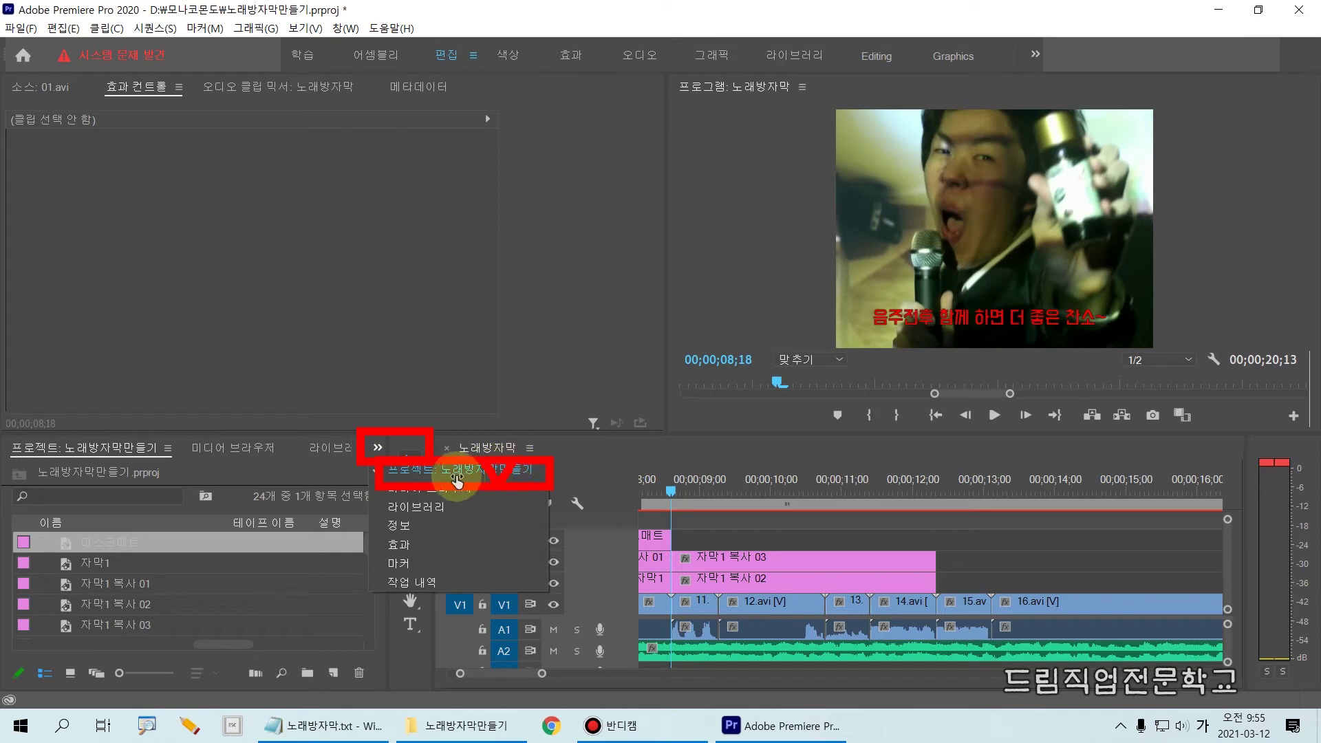
pyautogui.hotkey('ctrl', '2')
pyautogui.click(377, 448)
pyautogui.click(378, 451)
pyautogui.click(414, 466)
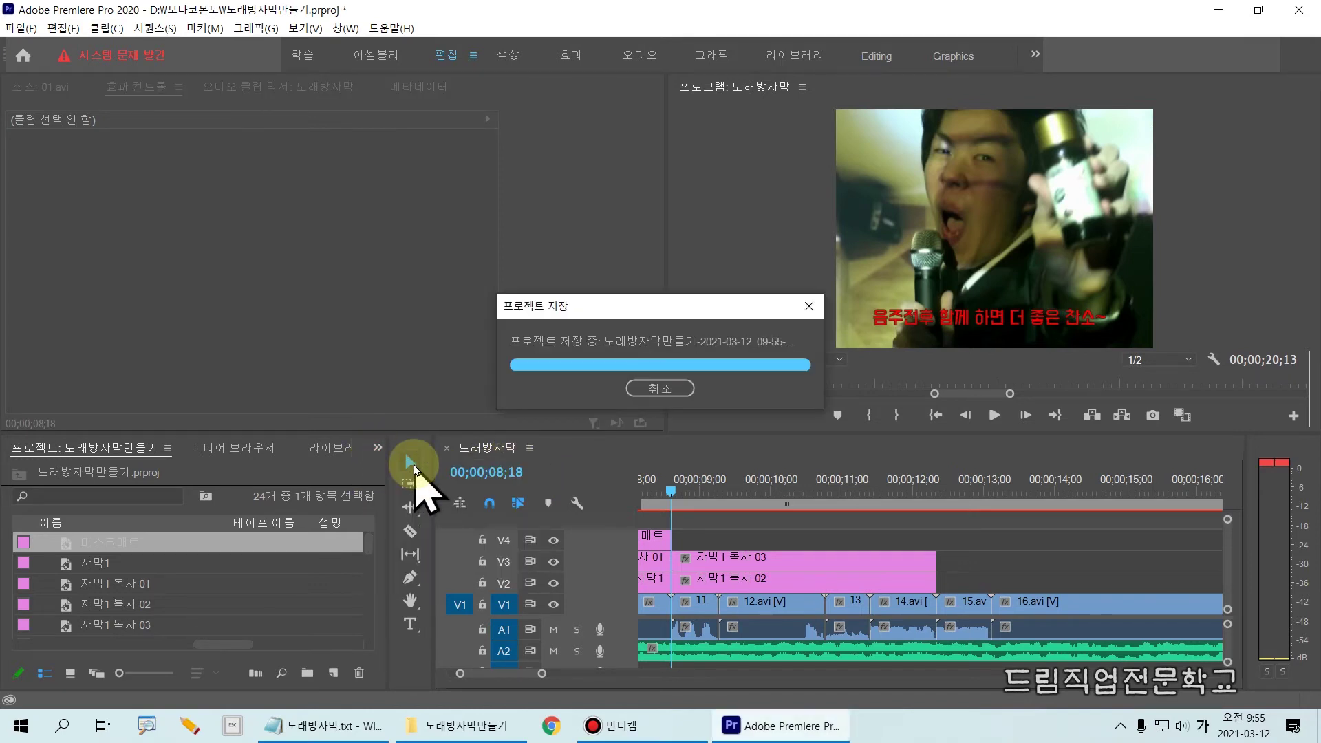
pyautogui.click(381, 451)
pyautogui.click(404, 468)
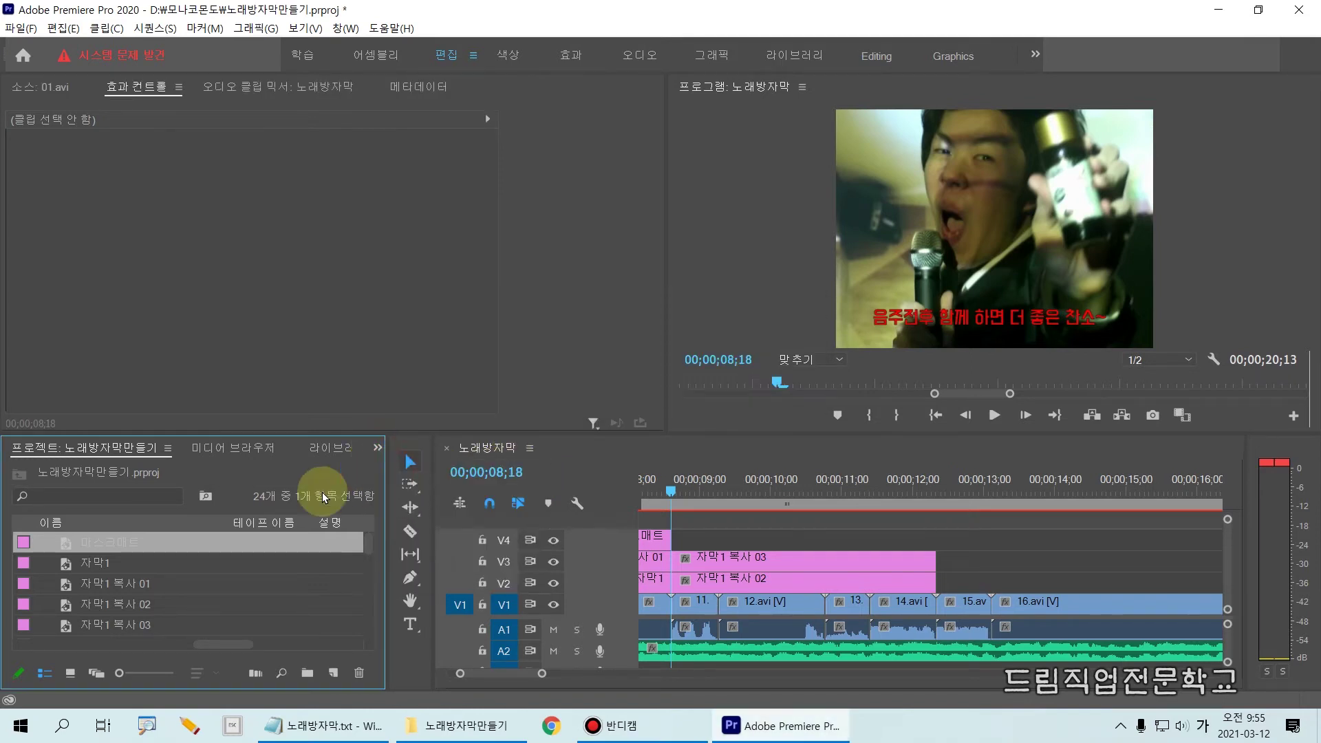
pyautogui.hotkey('ctrl', '1')
pyautogui.moveTo(21, 528); pyautogui.dragTo(170, 559)
# Step: Drag 마스크매트 onto V4, trim its end to 12;09, and select it
pyautogui.press('Escape')
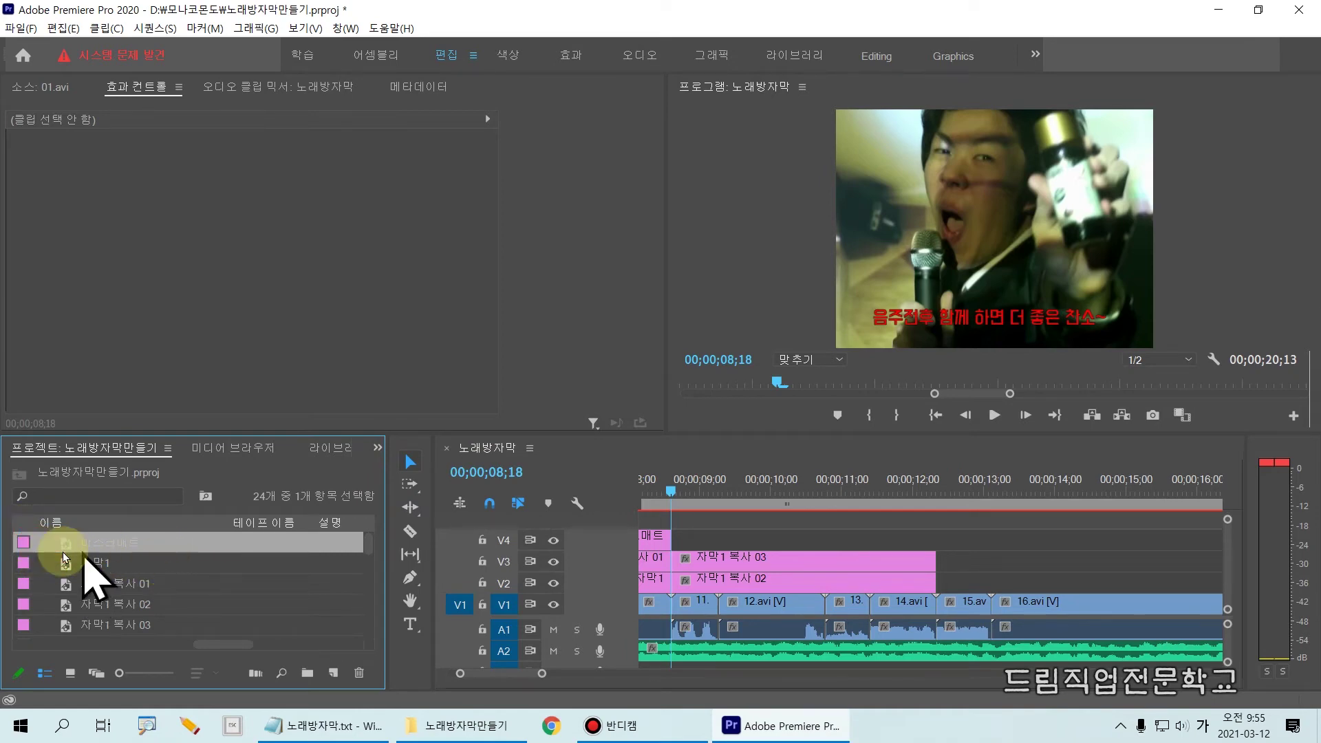
pyautogui.moveTo(30, 548)
pyautogui.mouseDown()
pyautogui.moveTo(597, 551)
pyautogui.moveTo(674, 533)
pyautogui.mouseUp()
pyautogui.moveTo(1018, 530); pyautogui.dragTo(936, 540)
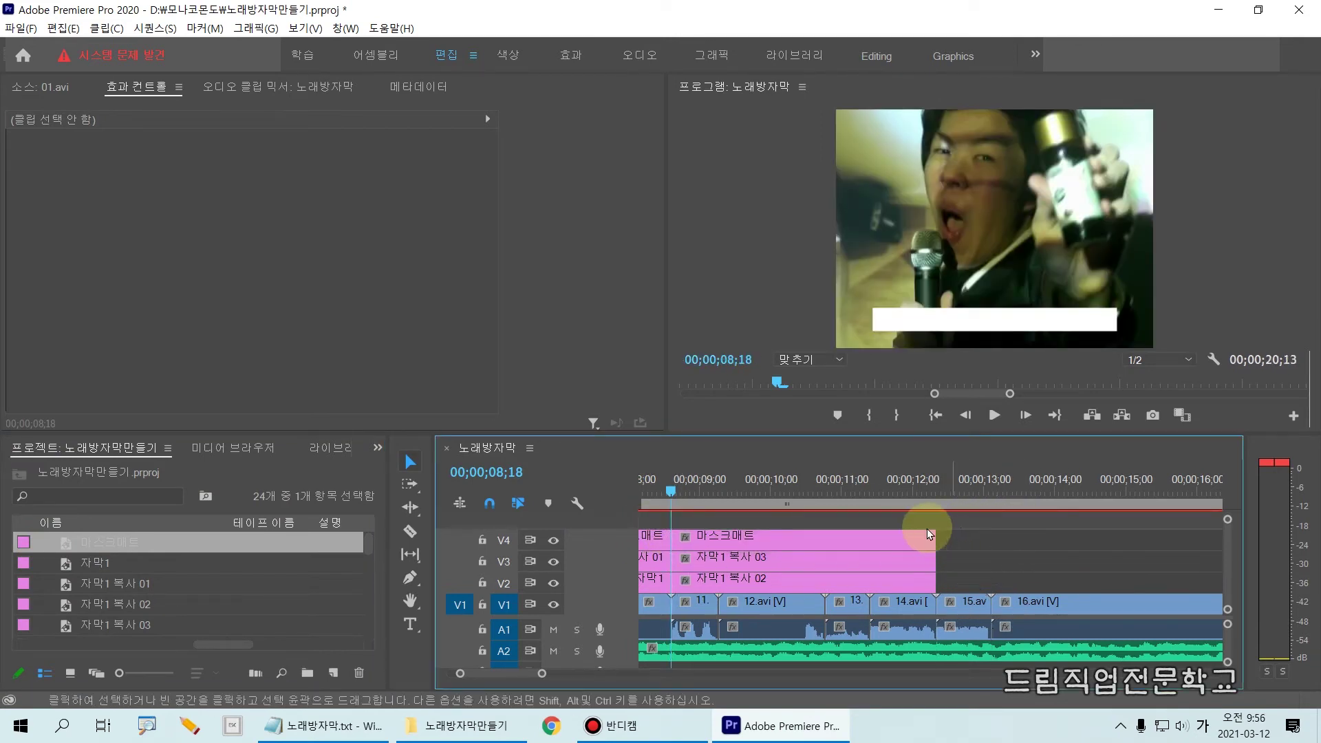
pyautogui.click(838, 541)
# Step: Turn on the matte's Position stopwatch and move the playhead to the clip's end
pyautogui.hotkey('ctrl', '2')
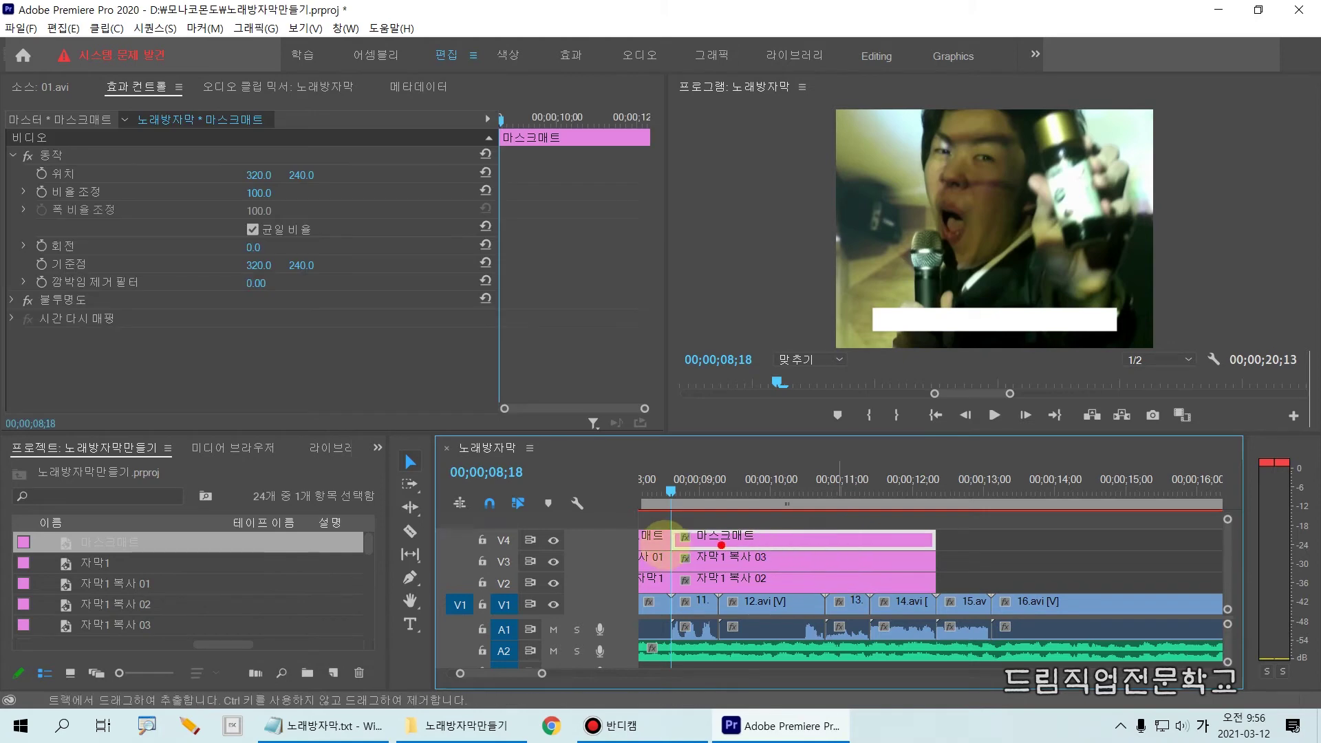
pyautogui.moveTo(670, 516)
pyautogui.mouseDown()
pyautogui.moveTo(743, 553)
pyautogui.moveTo(937, 551)
pyautogui.mouseUp()
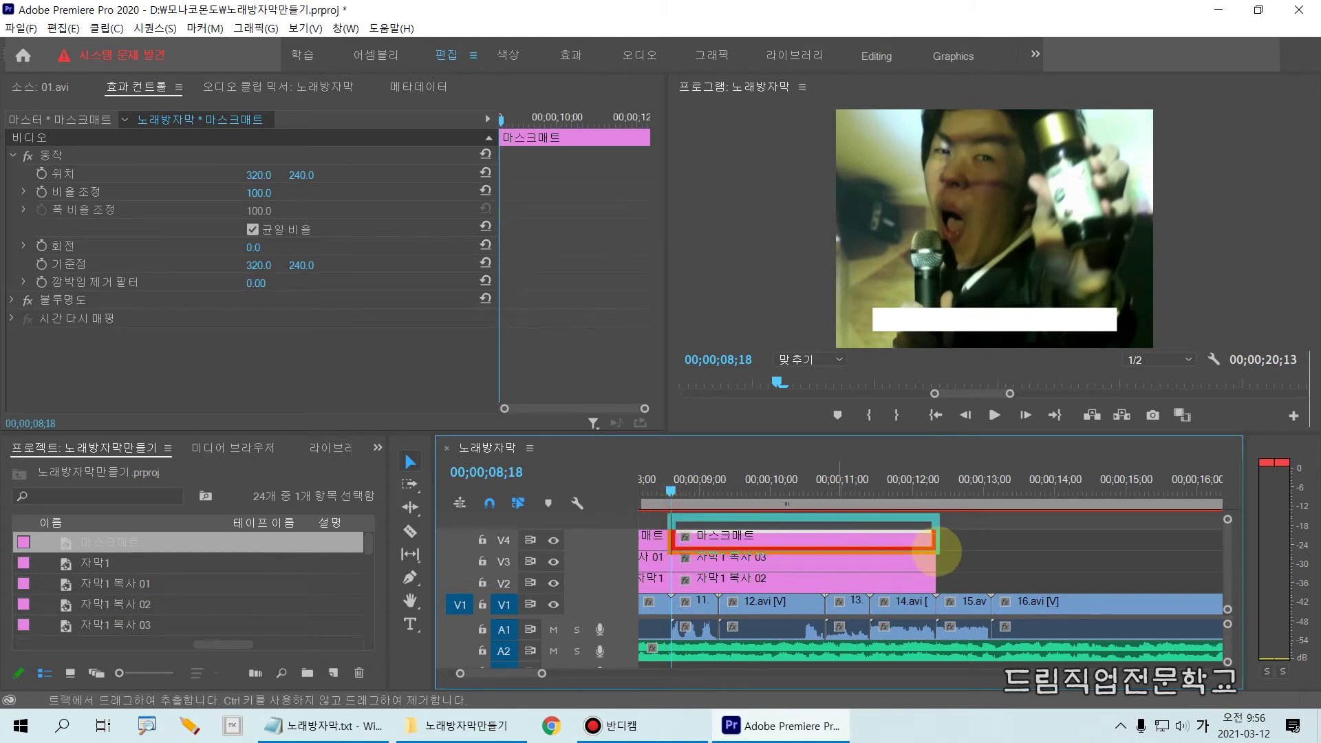
pyautogui.moveTo(752, 536)
pyautogui.mouseDown()
pyautogui.moveTo(774, 545)
pyautogui.moveTo(790, 528)
pyautogui.mouseUp()
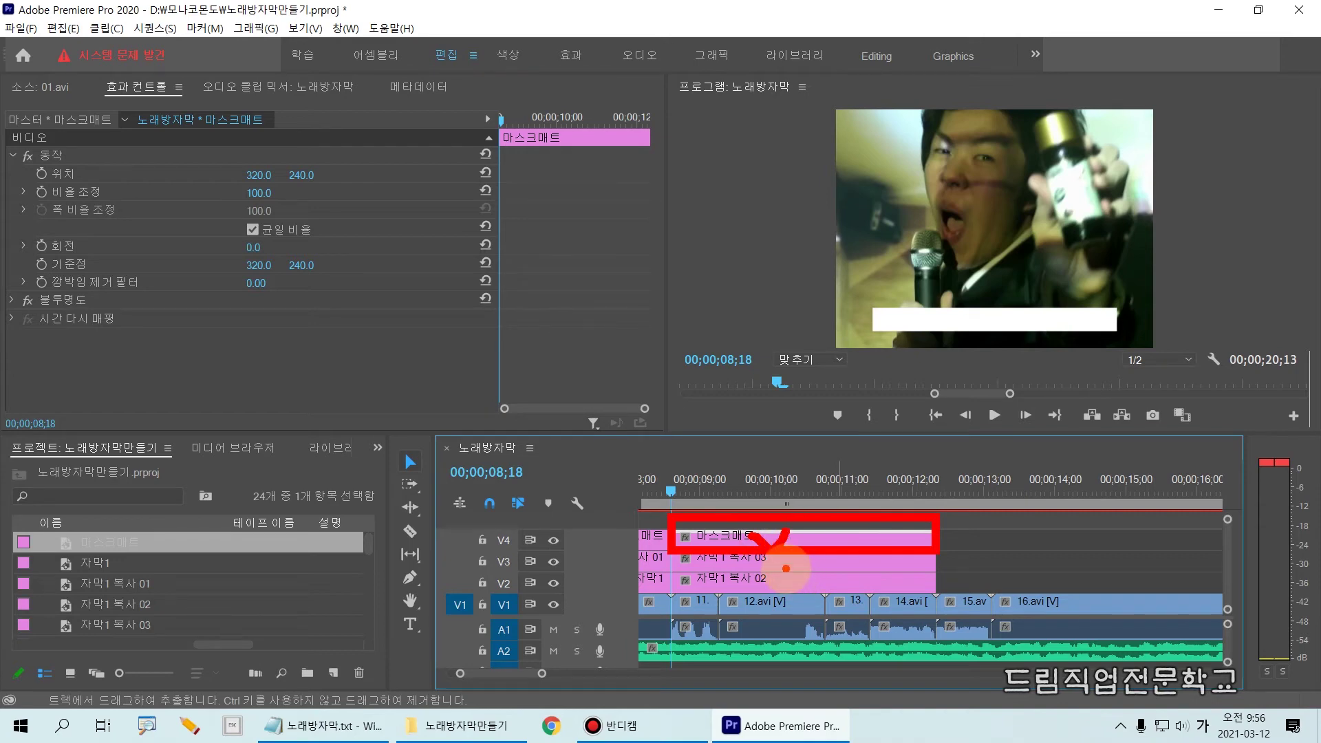
pyautogui.hotkey('ctrl', '2')
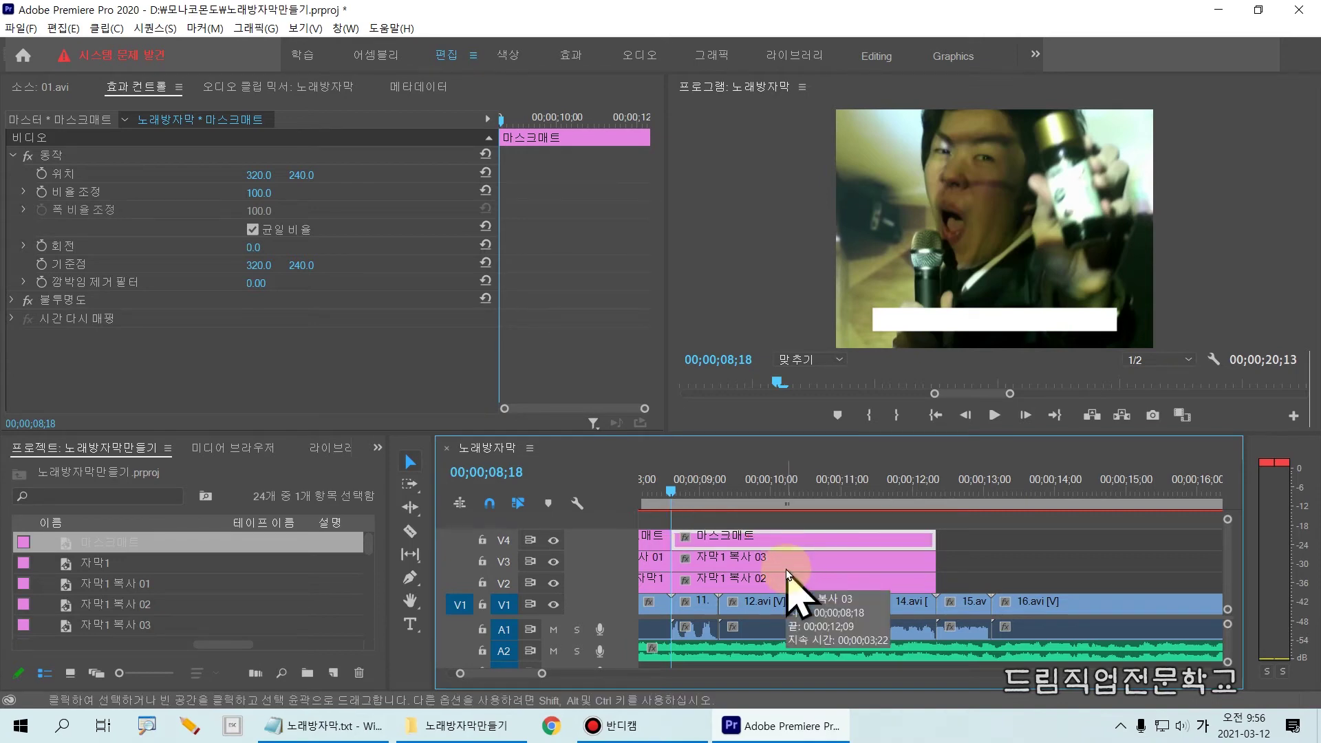
pyautogui.moveTo(664, 490); pyautogui.dragTo(688, 657)
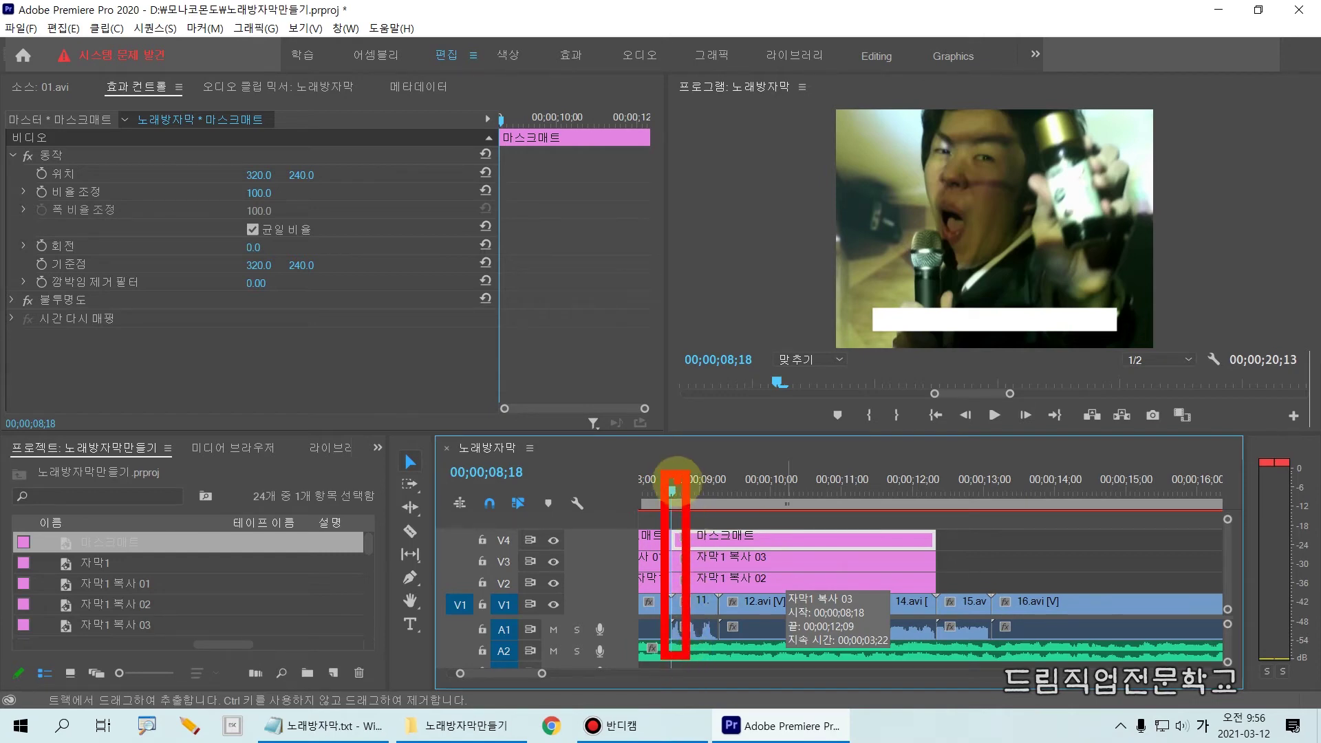
pyautogui.press('Escape')
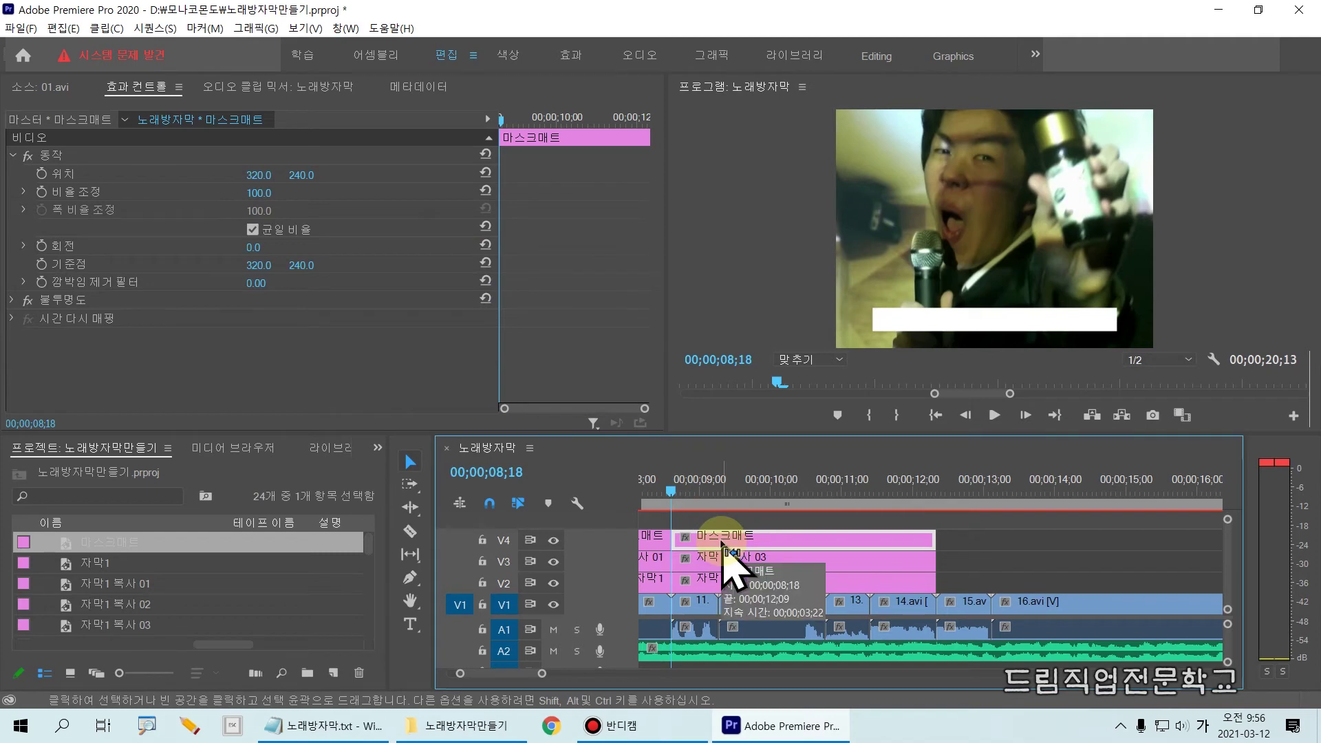
pyautogui.moveTo(661, 513); pyautogui.dragTo(942, 550)
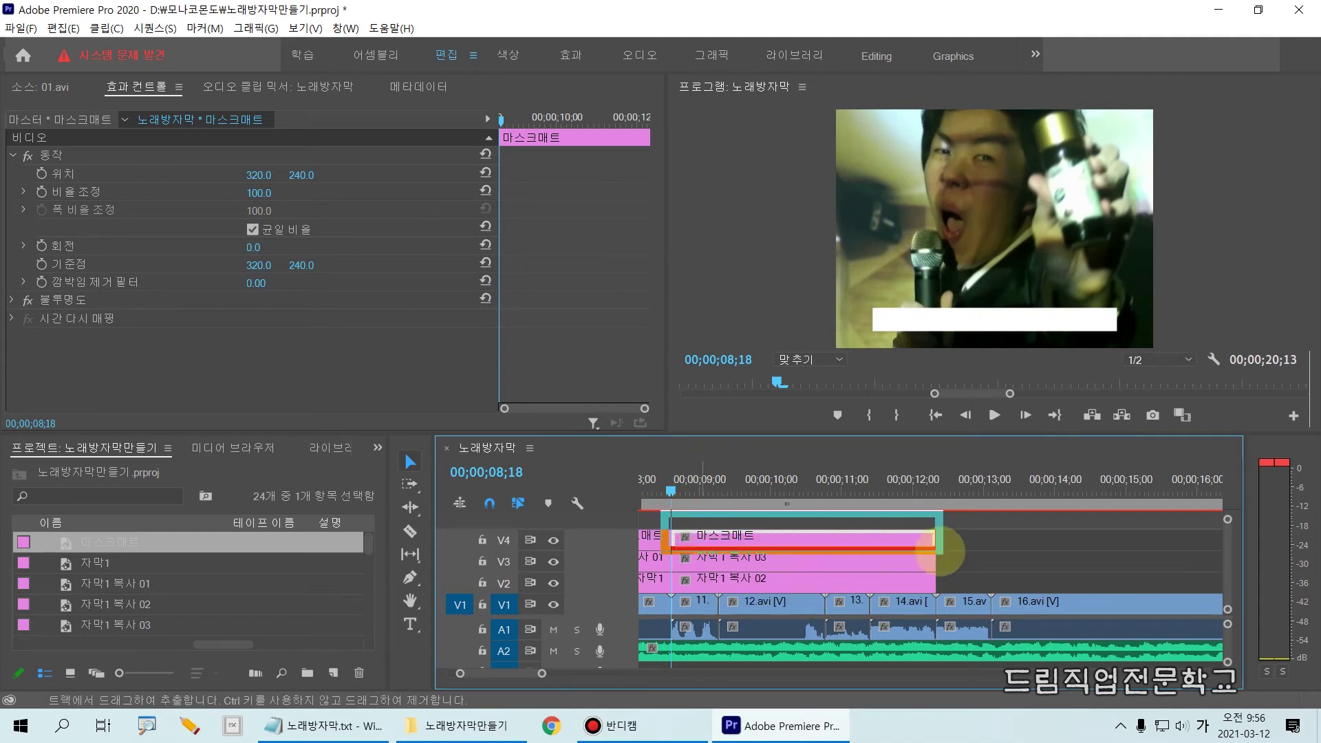
pyautogui.moveTo(13, 152)
pyautogui.mouseDown()
pyautogui.moveTo(110, 193)
pyautogui.moveTo(362, 189)
pyautogui.mouseUp()
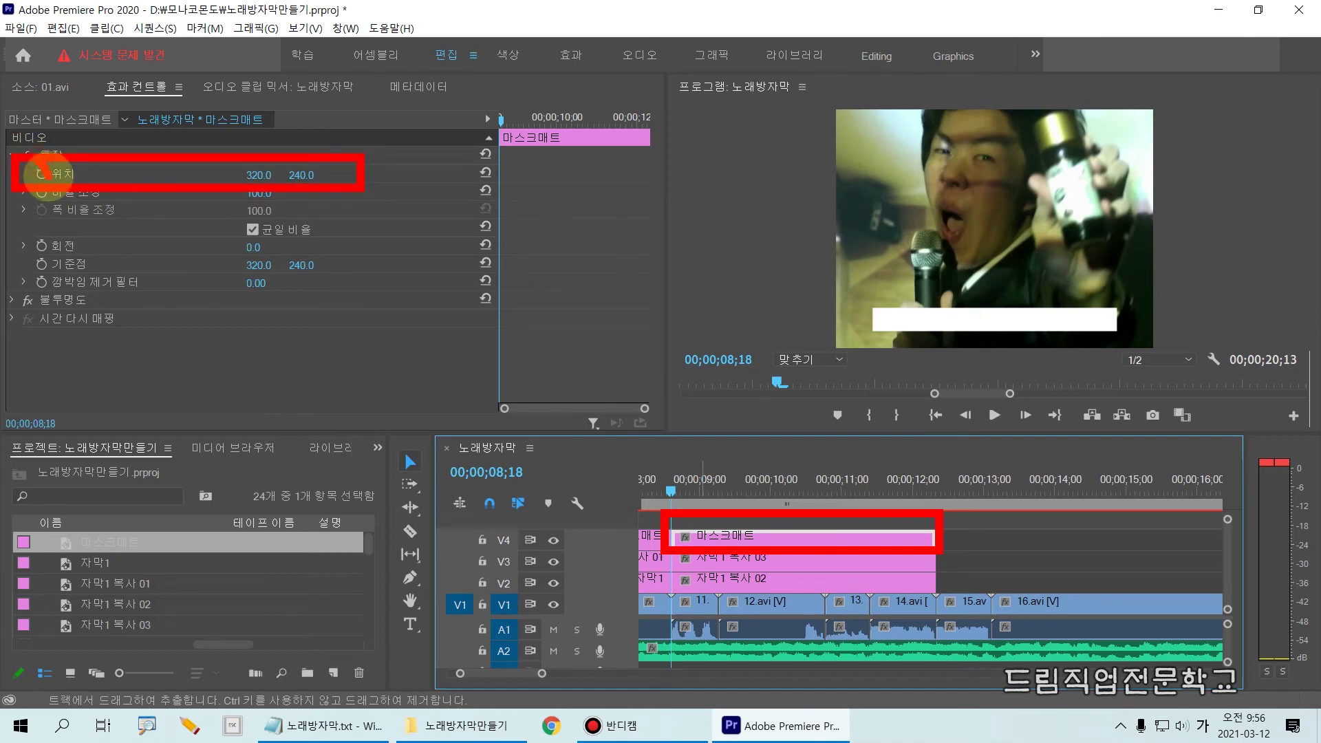
pyautogui.click(45, 175)
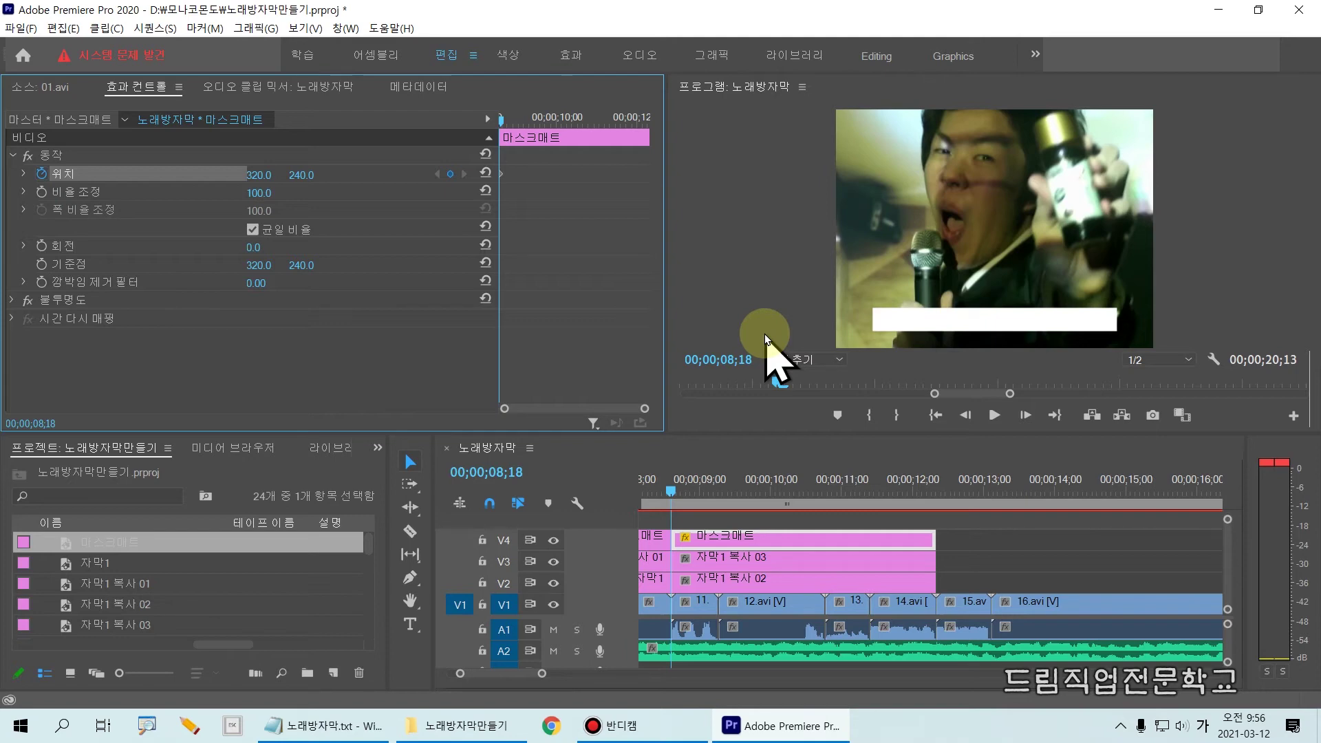
pyautogui.moveTo(673, 493); pyautogui.dragTo(935, 496)
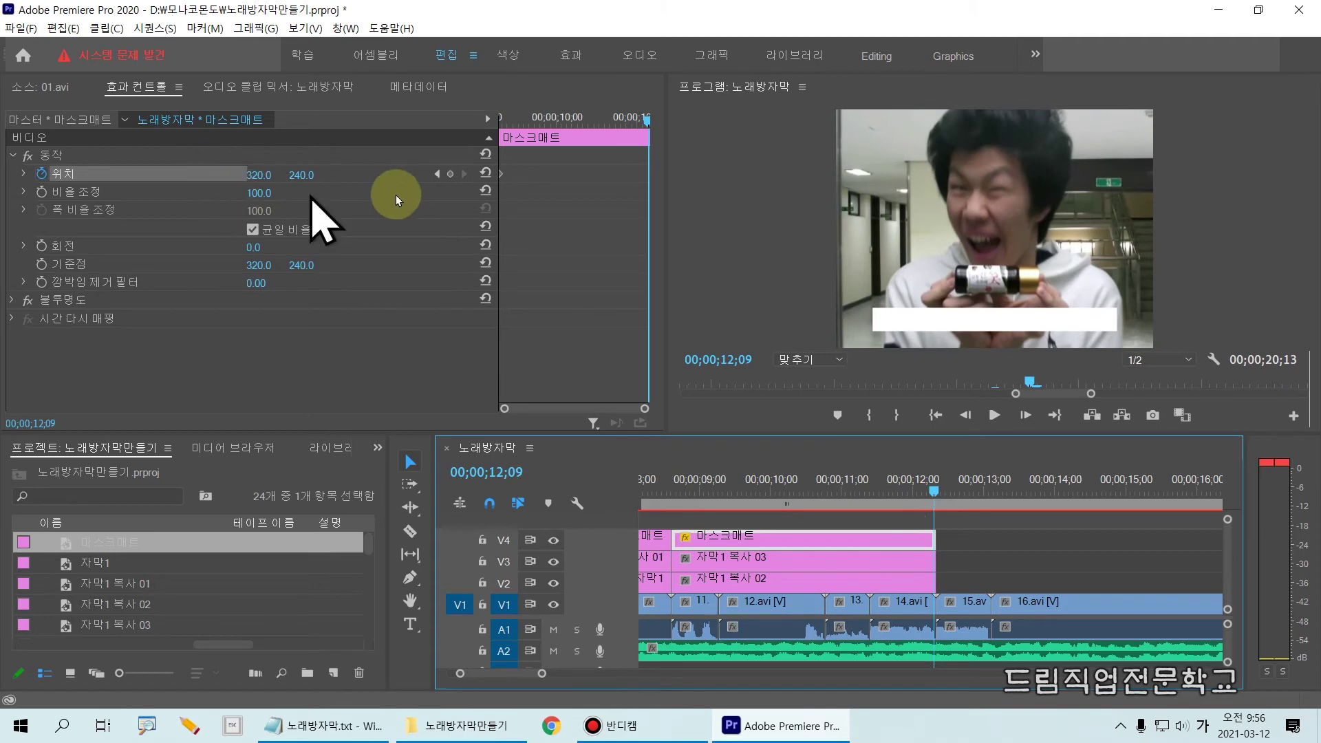
# Step: Add a second Position keyframe to 마스크매트 at 12;09
pyautogui.click(451, 174)
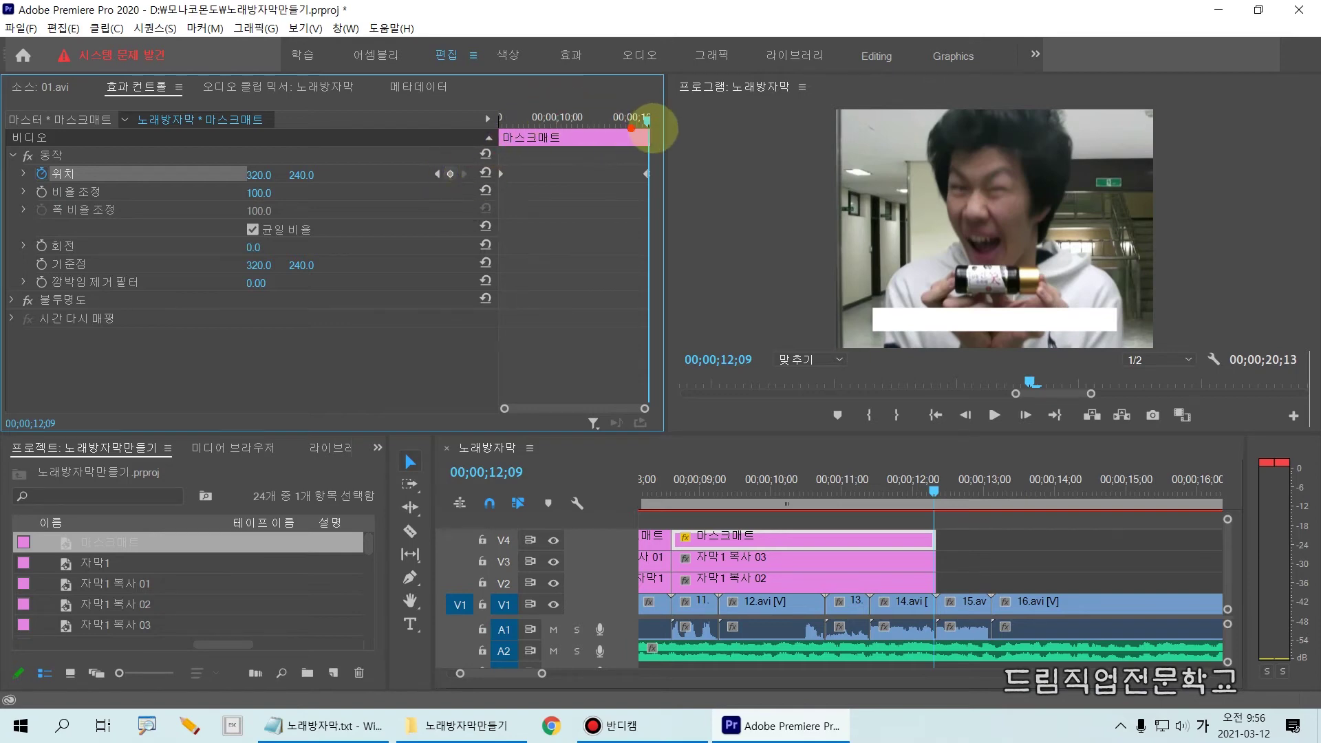
pyautogui.moveTo(644, 108); pyautogui.dragTo(645, 410)
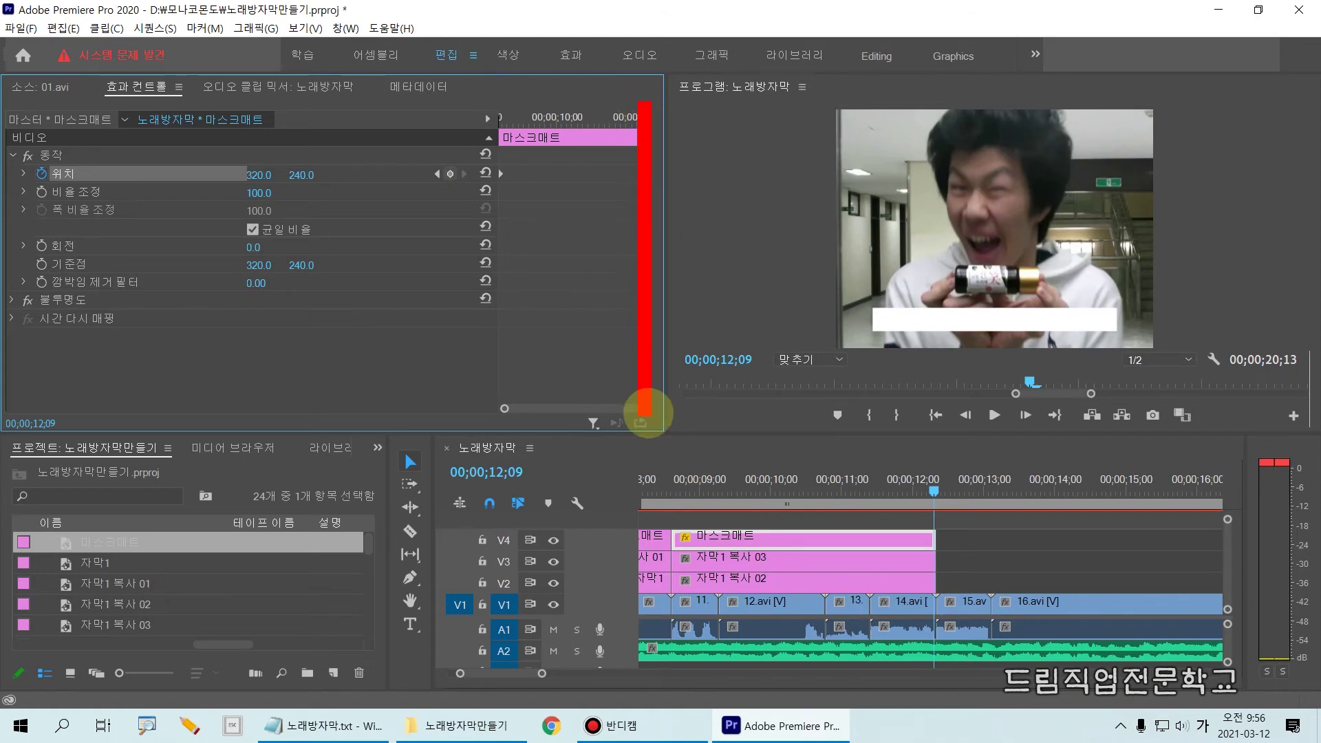
pyautogui.moveTo(943, 469); pyautogui.dragTo(927, 623)
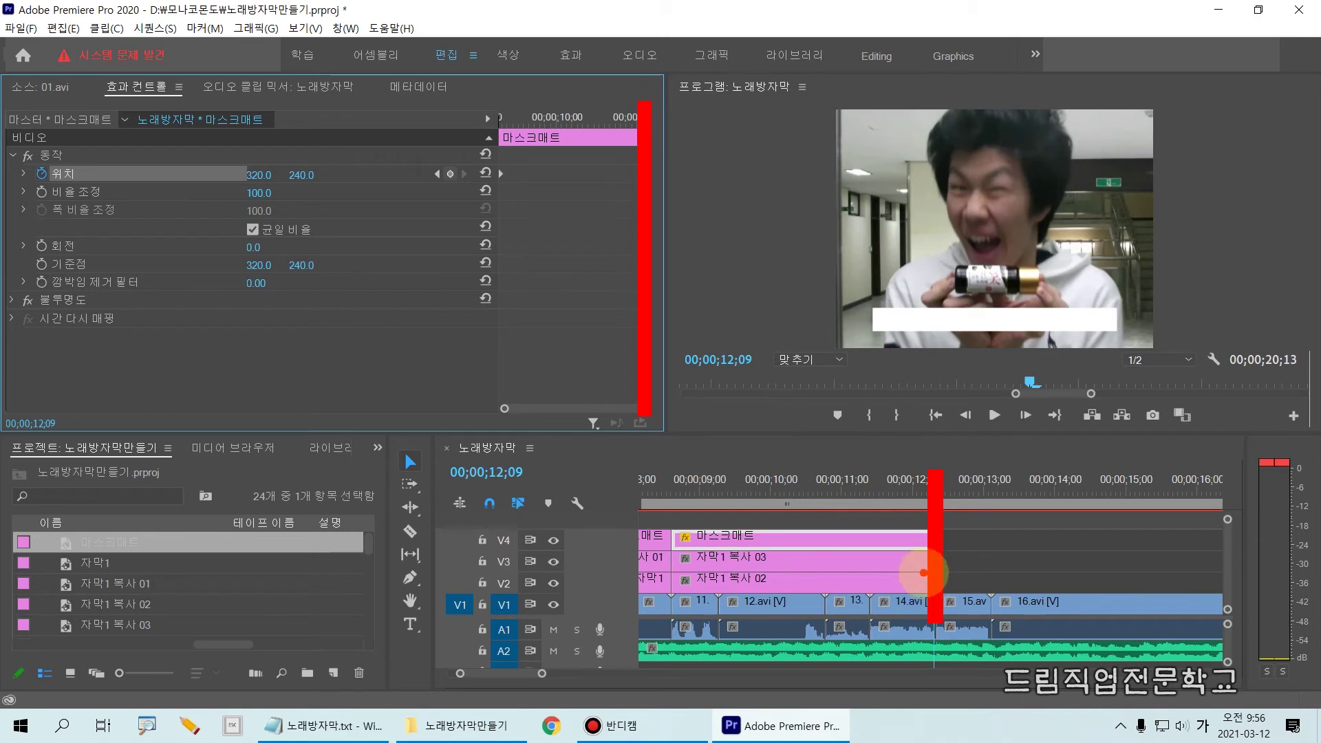
pyautogui.moveTo(428, 154); pyautogui.dragTo(471, 199)
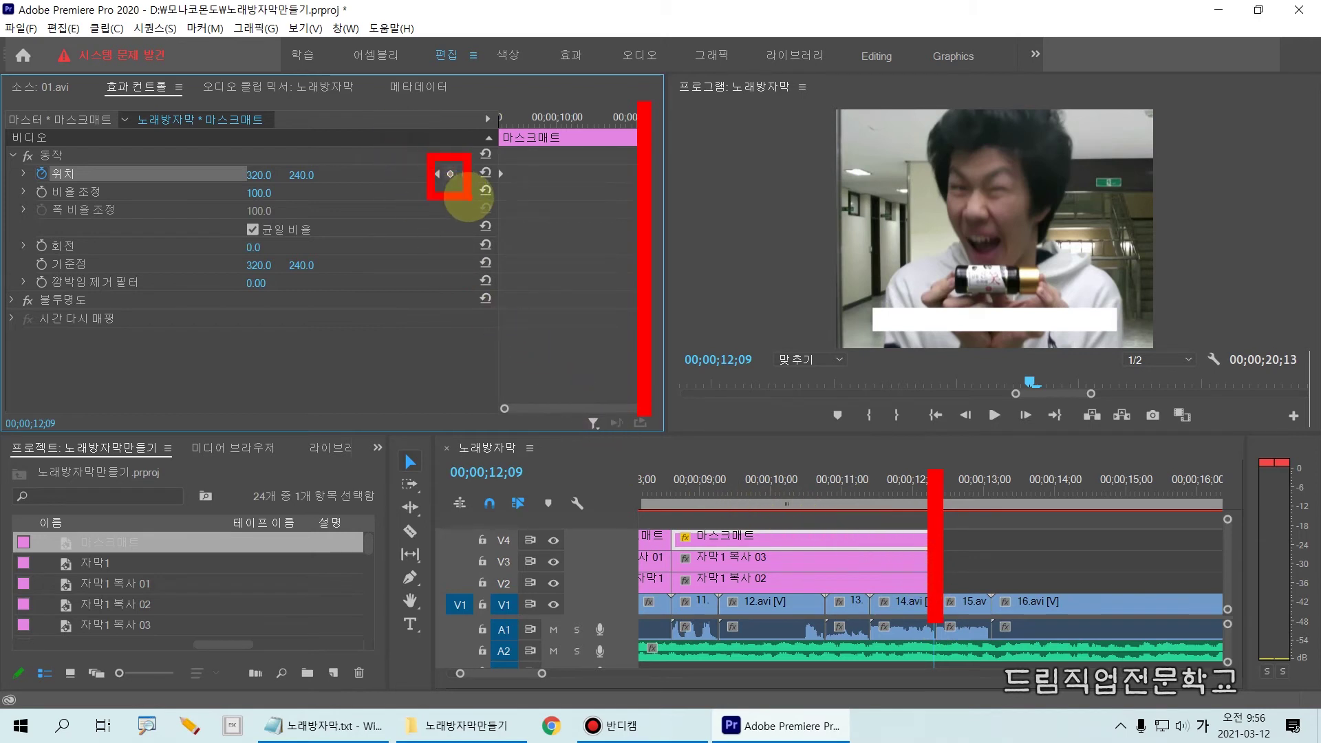
pyautogui.press('Escape')
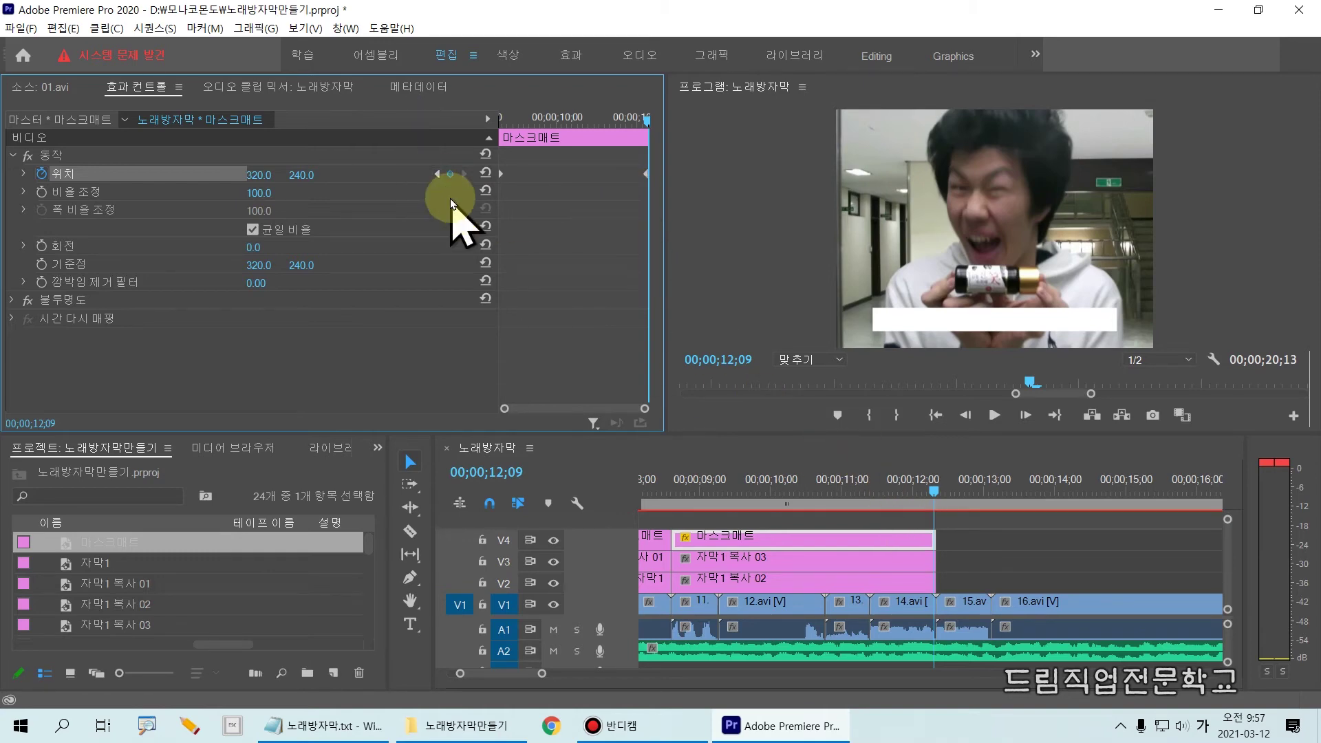
# Step: Jump back to the first Position keyframe at 08;18
pyautogui.moveTo(488, 159); pyautogui.dragTo(517, 197)
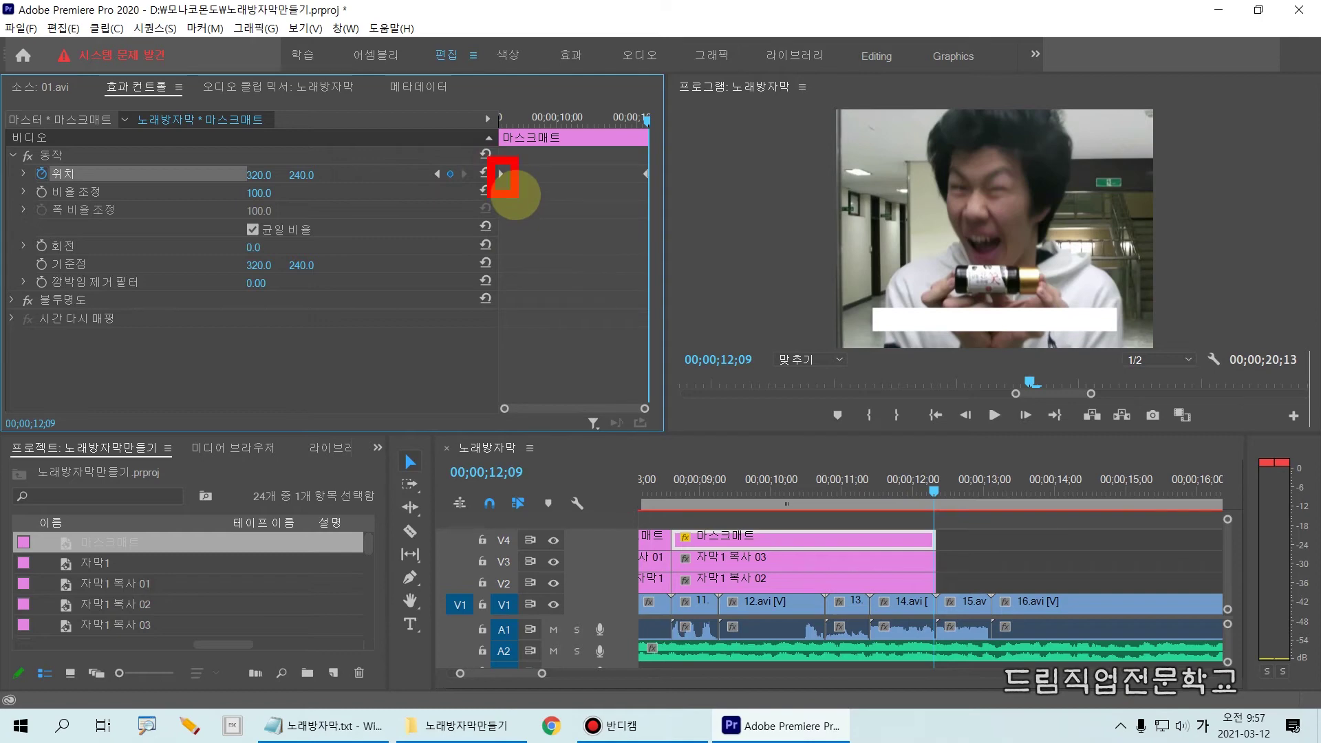
pyautogui.moveTo(426, 158); pyautogui.dragTo(452, 198)
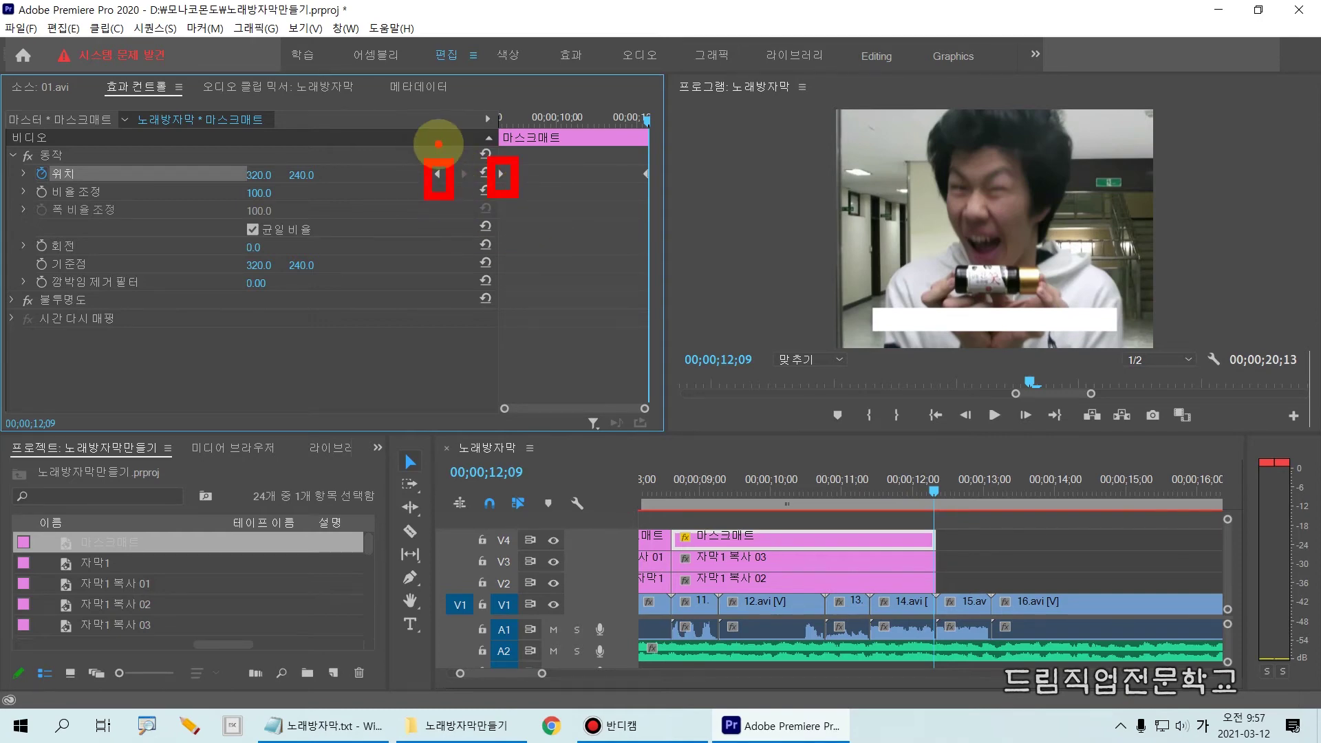
pyautogui.click(438, 175)
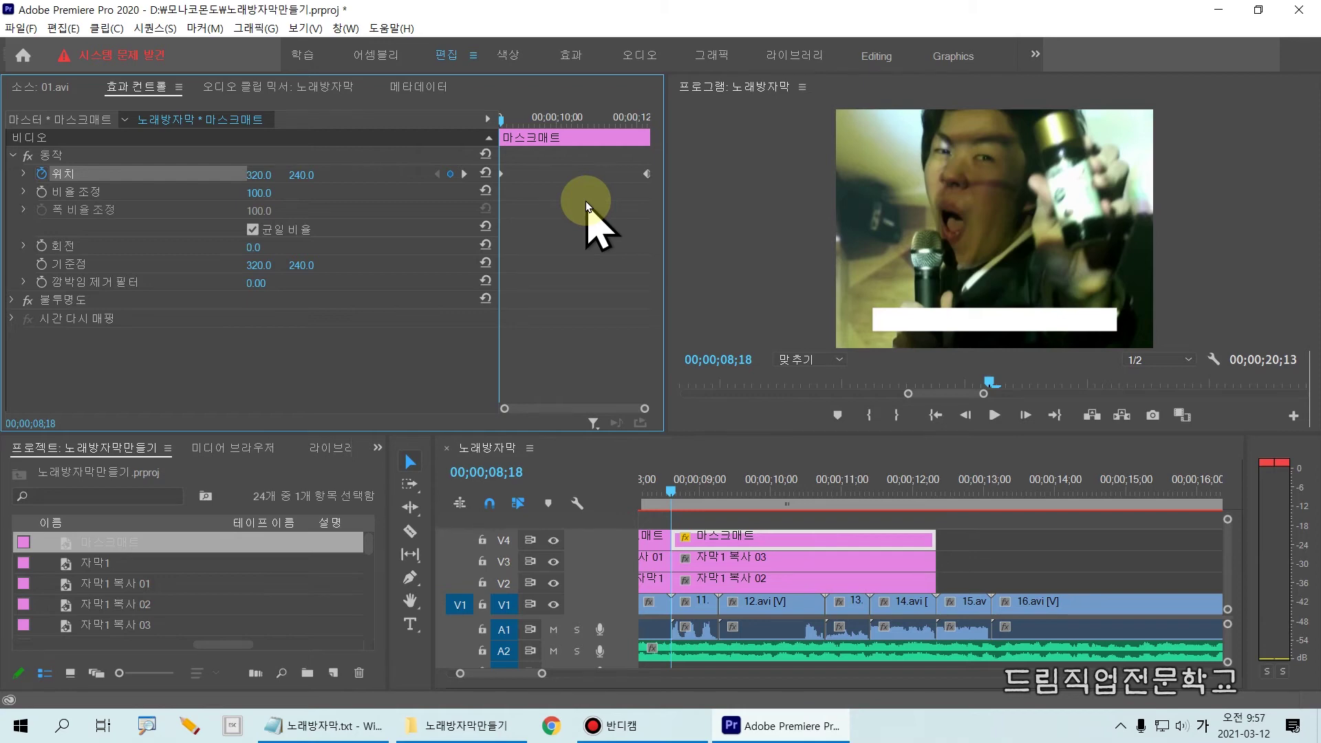
# Step: Scrub the matte's Position X from 320.0 to about -174 so it sits left of the lyric
pyautogui.moveTo(254, 182); pyautogui.dragTo(40, 205)
pyautogui.moveTo(288, 178); pyautogui.dragTo(95, 225)
pyautogui.moveTo(99, 227)
pyautogui.mouseDown()
pyautogui.moveTo(112, 229)
pyautogui.moveTo(100, 227)
pyautogui.mouseUp()
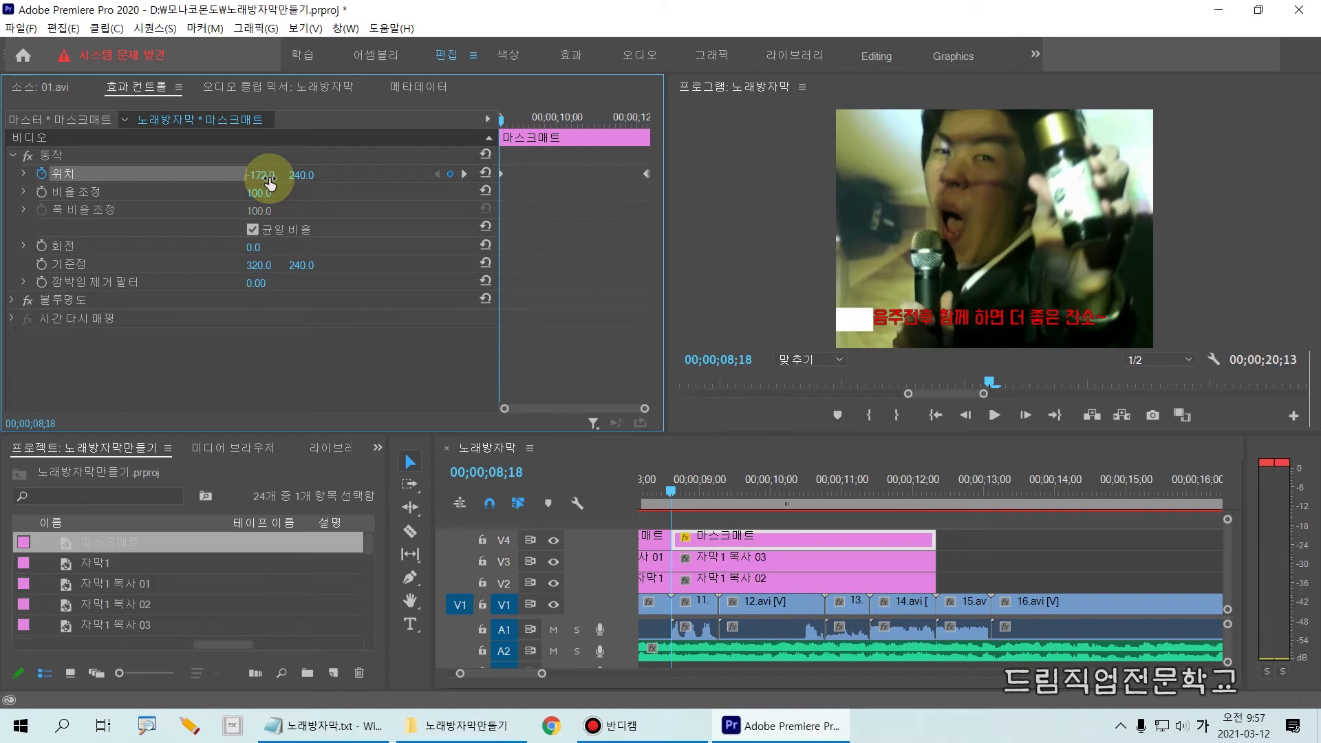
pyautogui.click(876, 320)
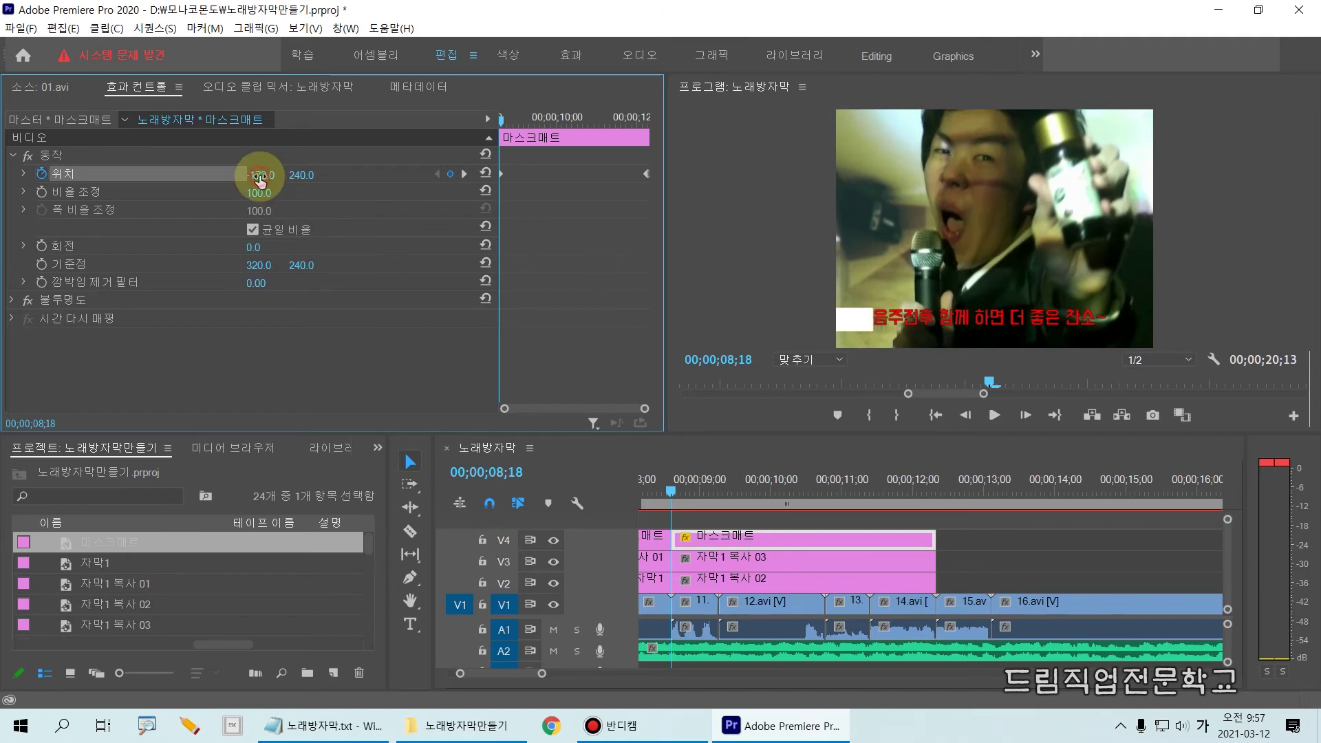
pyautogui.moveTo(260, 181); pyautogui.dragTo(266, 176)
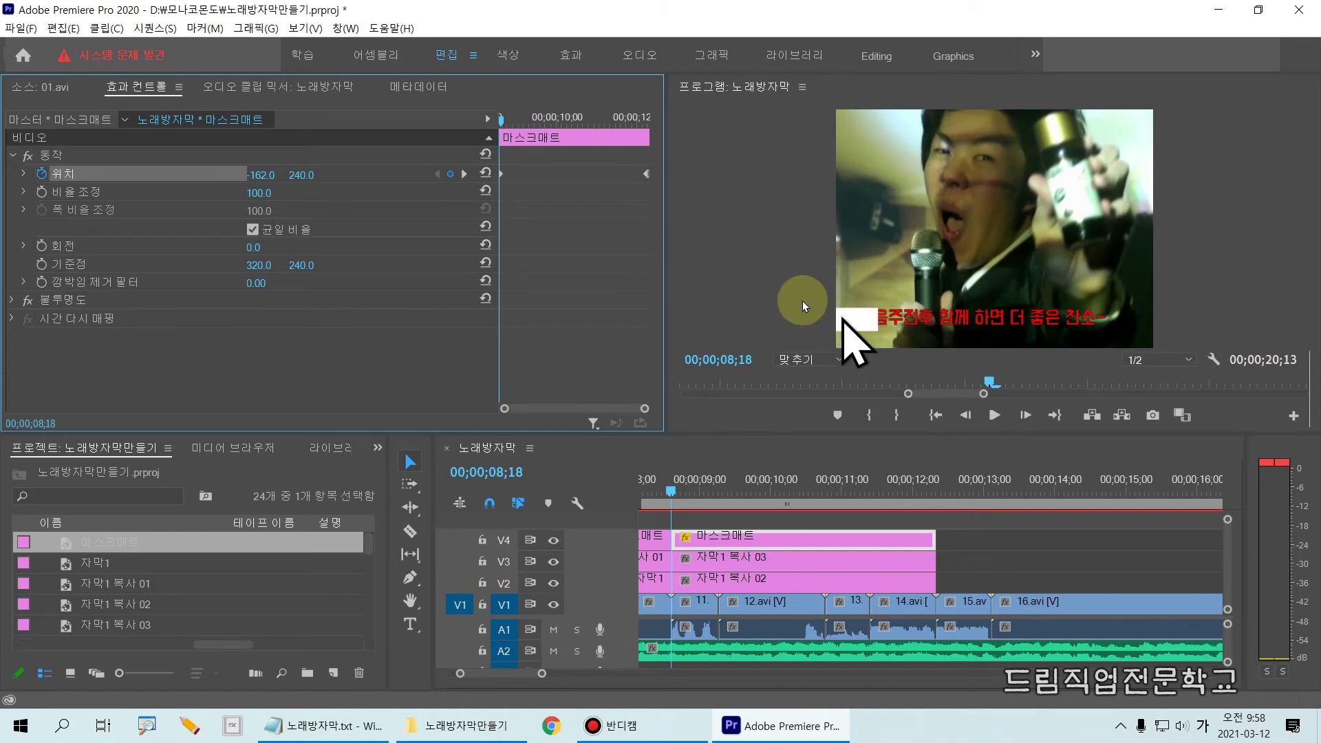
pyautogui.moveTo(258, 181); pyautogui.dragTo(266, 177)
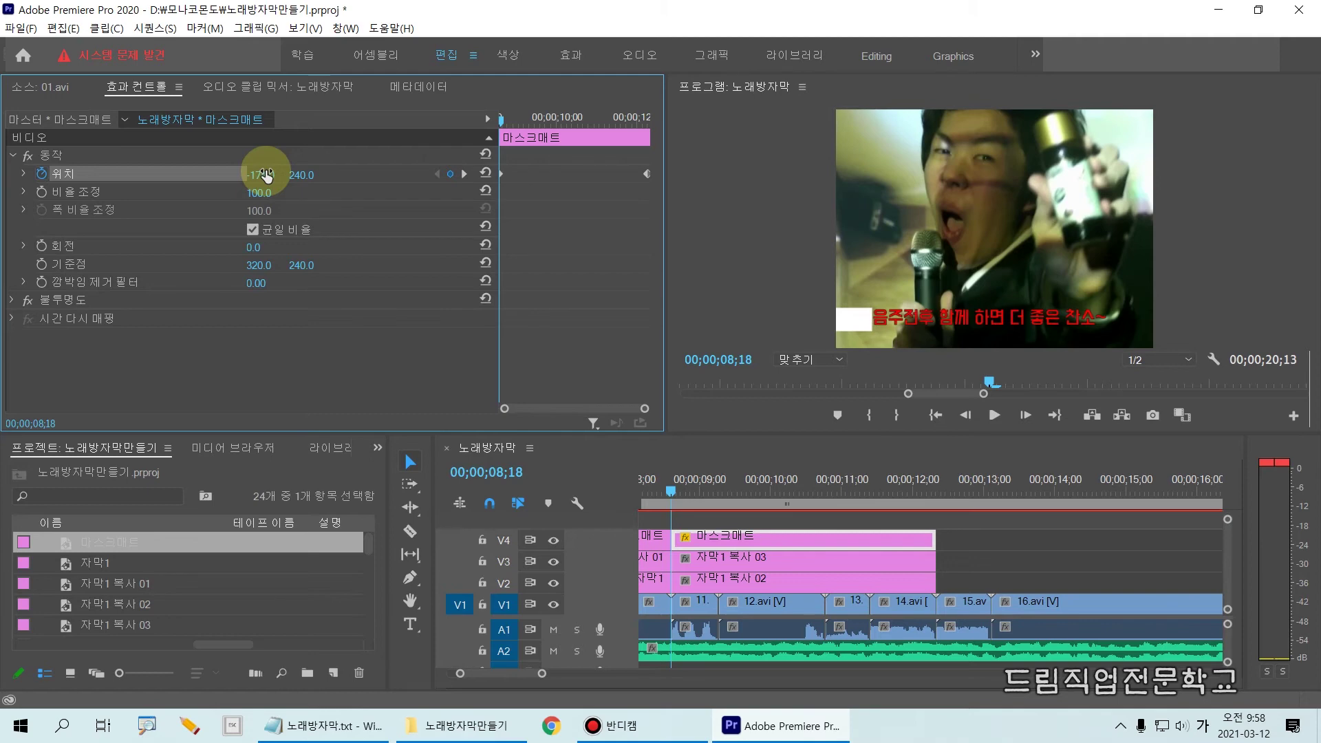
# Step: Apply Effects > Keying > Track Matte Key to the 자막1 복사 03 clip on V3
pyautogui.click(711, 562)
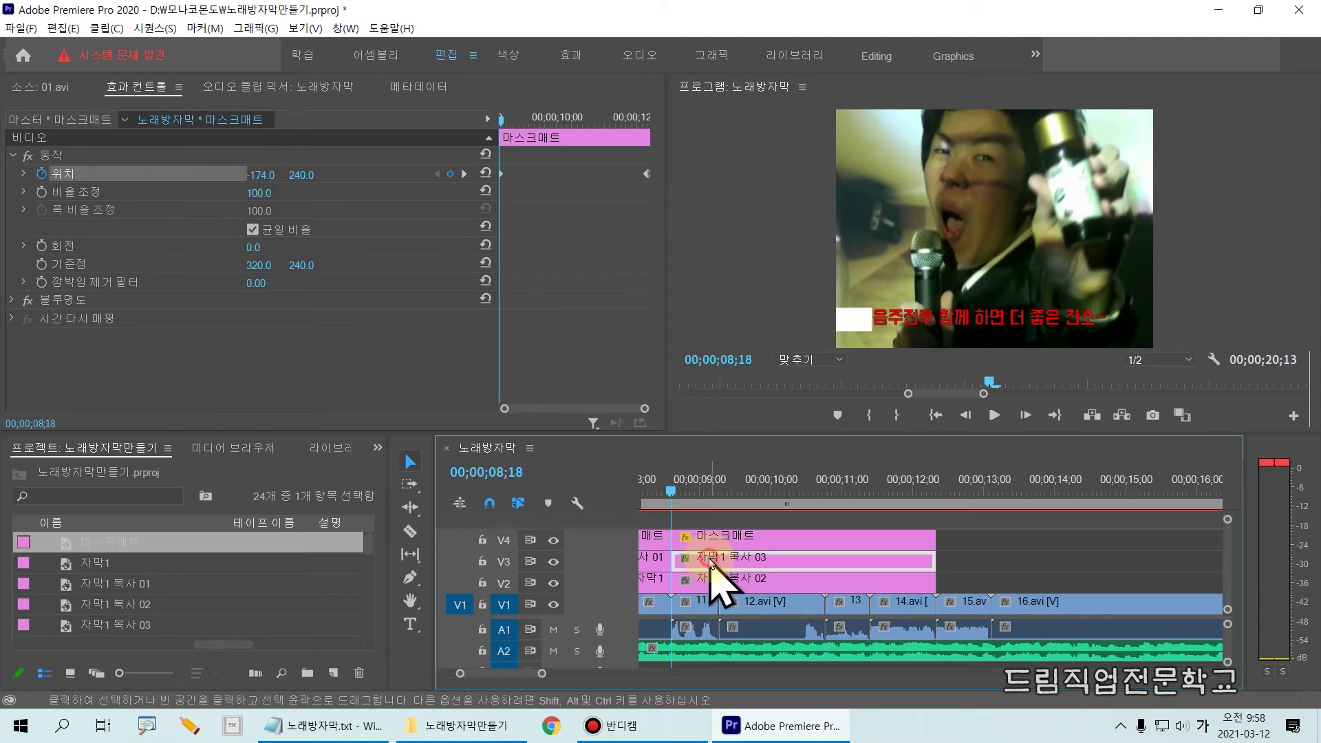
pyautogui.moveTo(948, 568); pyautogui.dragTo(944, 571)
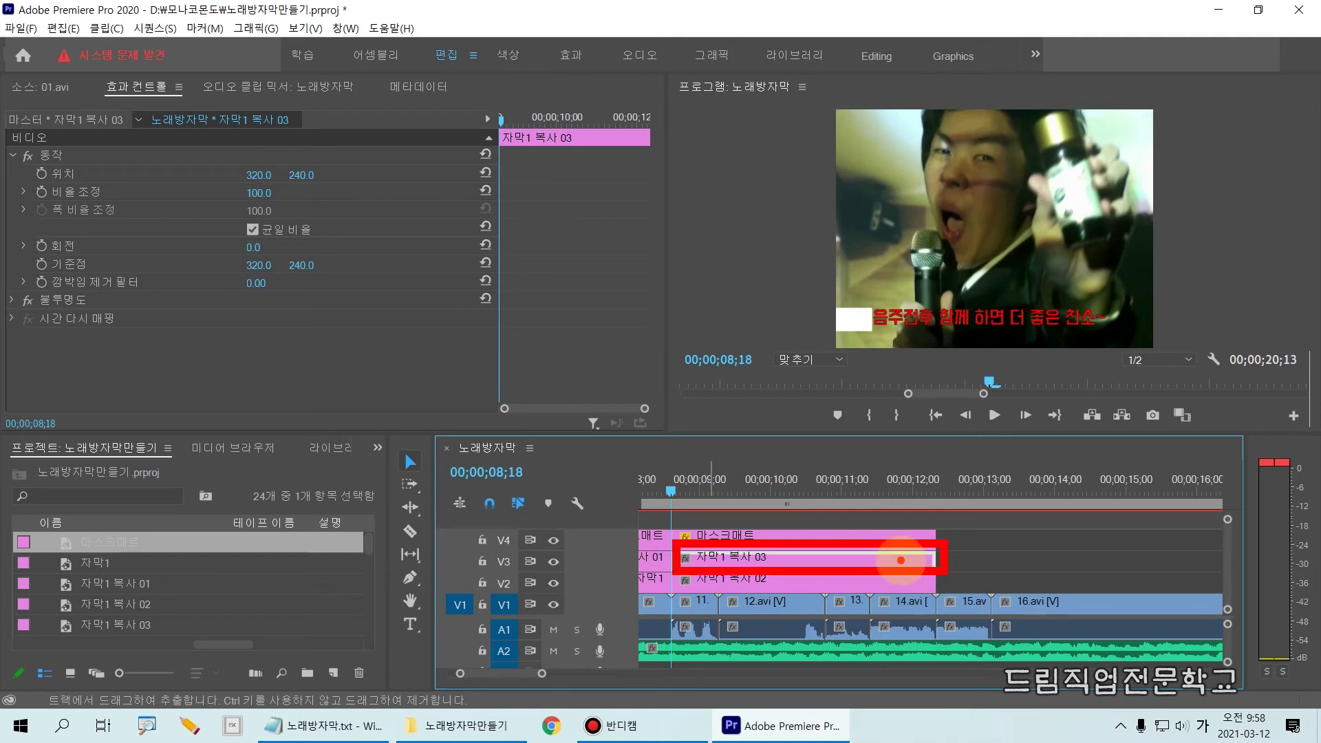
pyautogui.press('Escape')
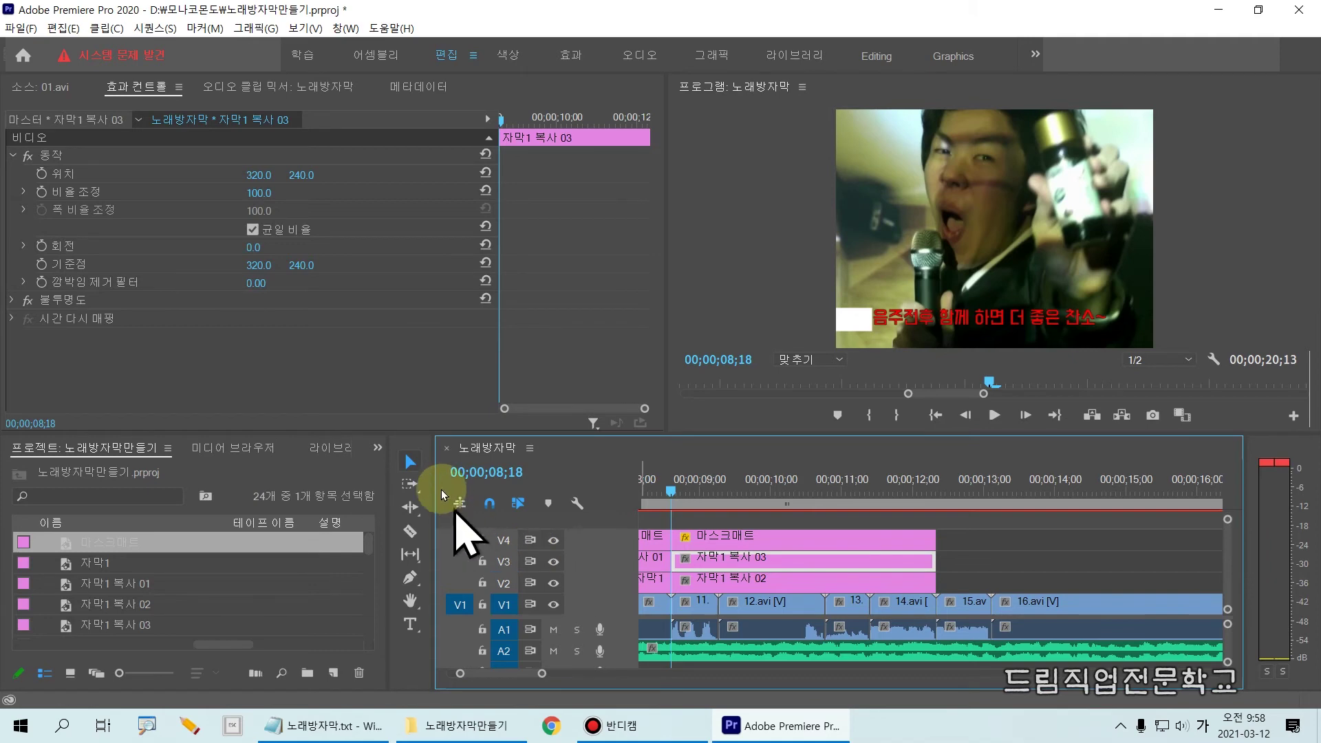
pyautogui.click(377, 449)
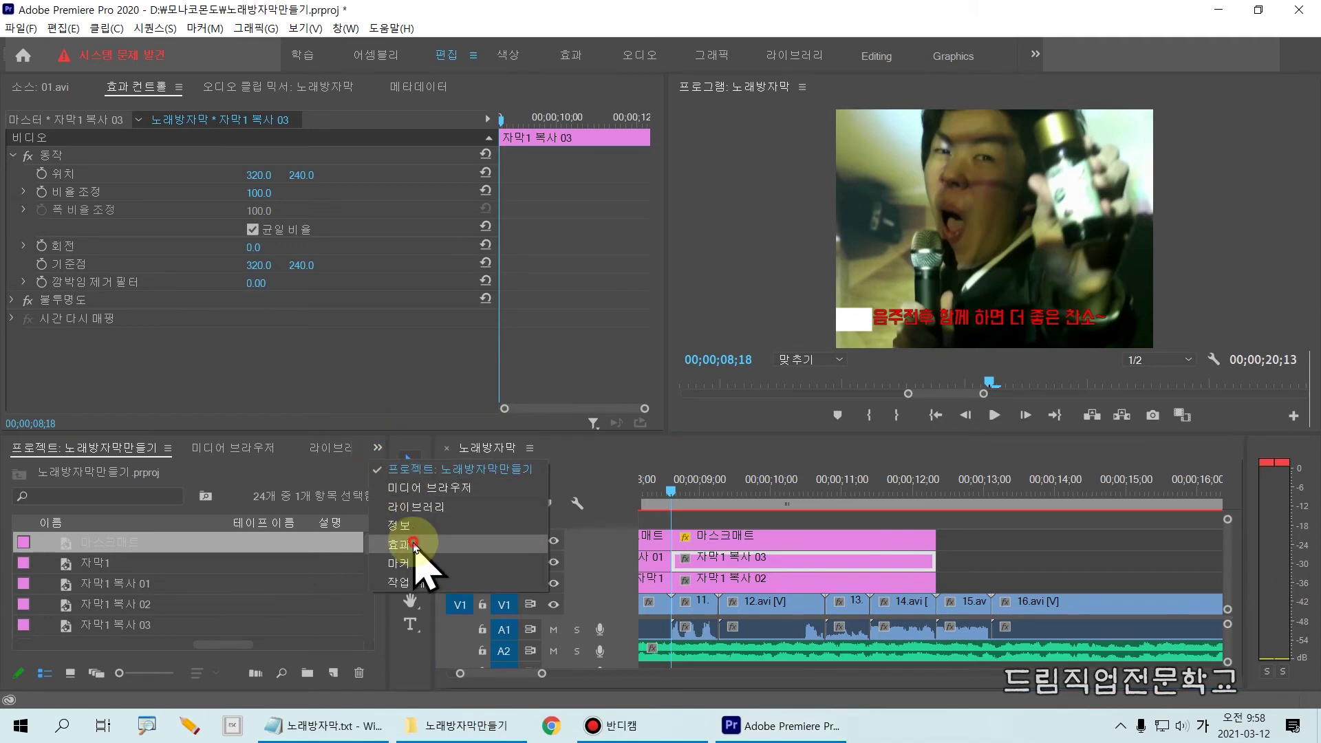
pyautogui.click(428, 560)
pyautogui.moveTo(81, 625); pyautogui.dragTo(731, 557)
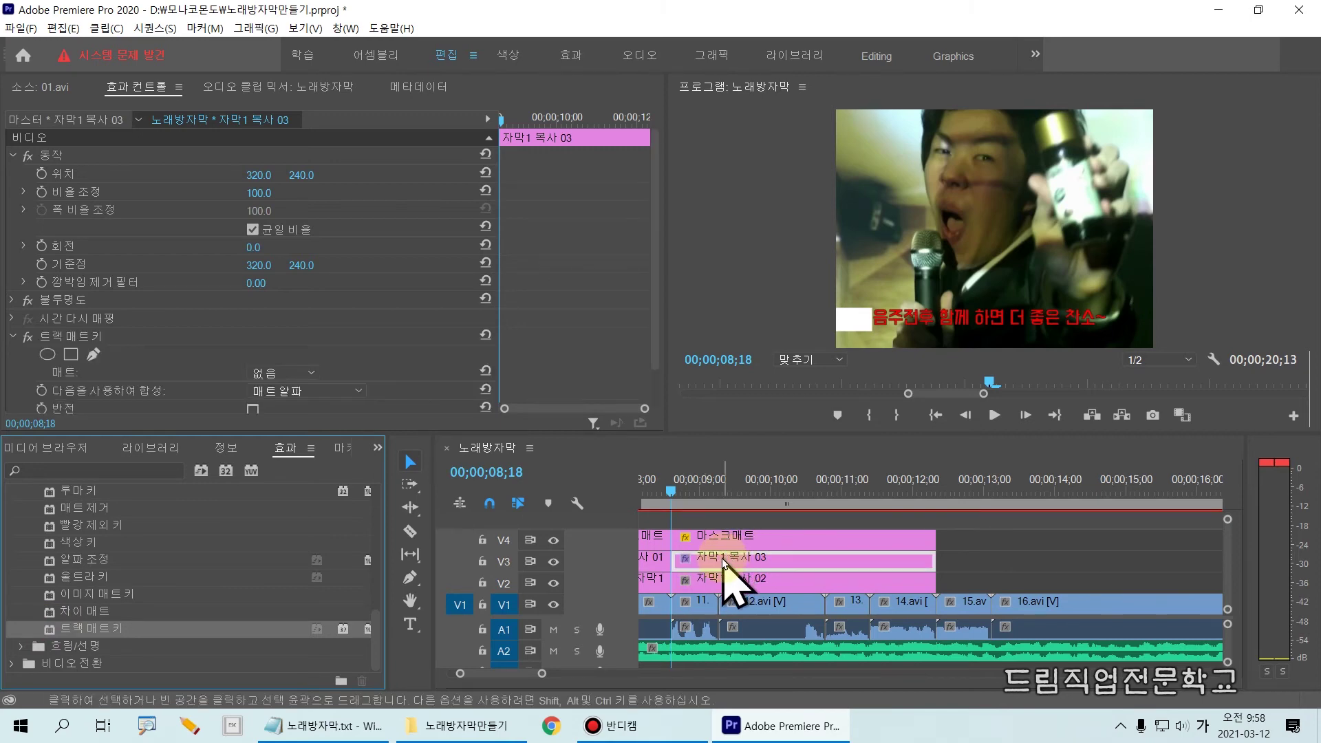
# Step: Set the Track Matte Key's Matte to Video 4 with Matte Alpha compositing
pyautogui.moveTo(658, 336); pyautogui.dragTo(657, 385)
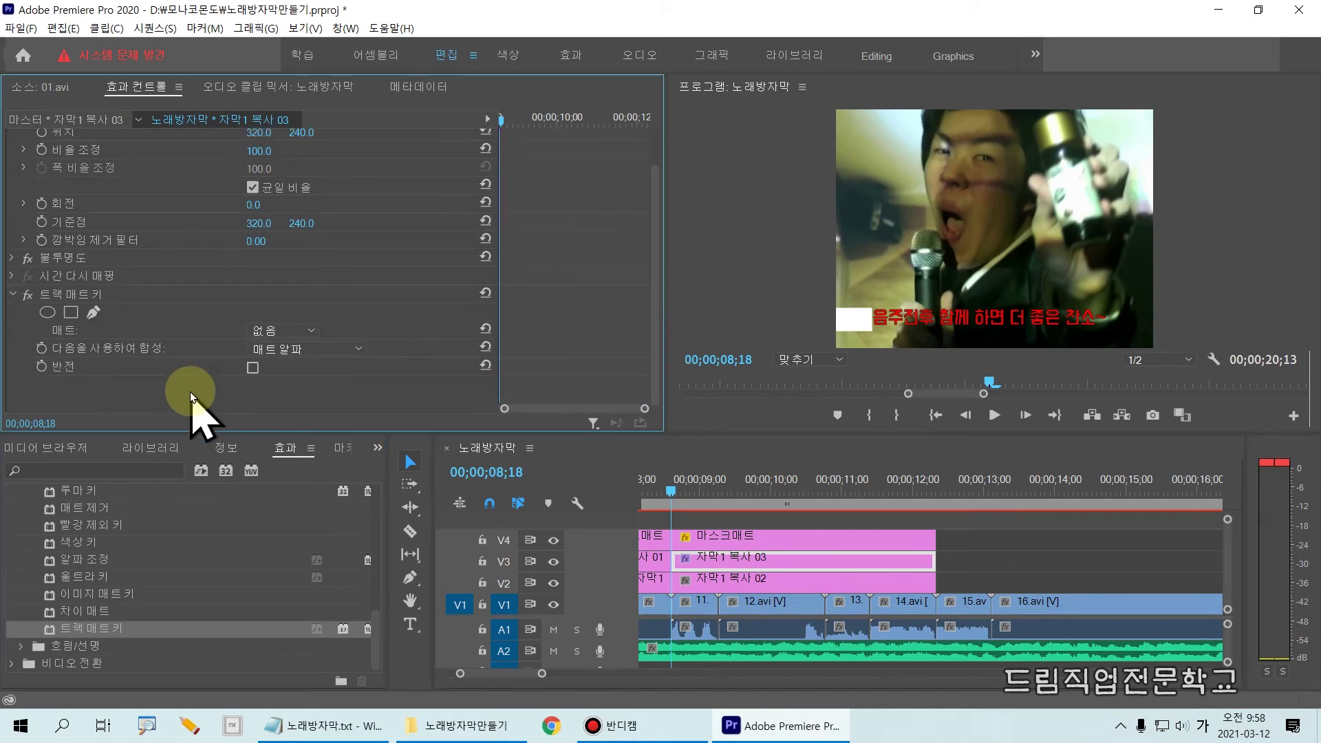
pyautogui.moveTo(2, 275)
pyautogui.mouseDown()
pyautogui.moveTo(164, 335)
pyautogui.moveTo(438, 394)
pyautogui.mouseUp()
pyautogui.moveTo(33, 342)
pyautogui.mouseDown()
pyautogui.moveTo(320, 348)
pyautogui.moveTo(346, 322)
pyautogui.mouseUp()
pyautogui.click(349, 338)
pyautogui.press('Escape')
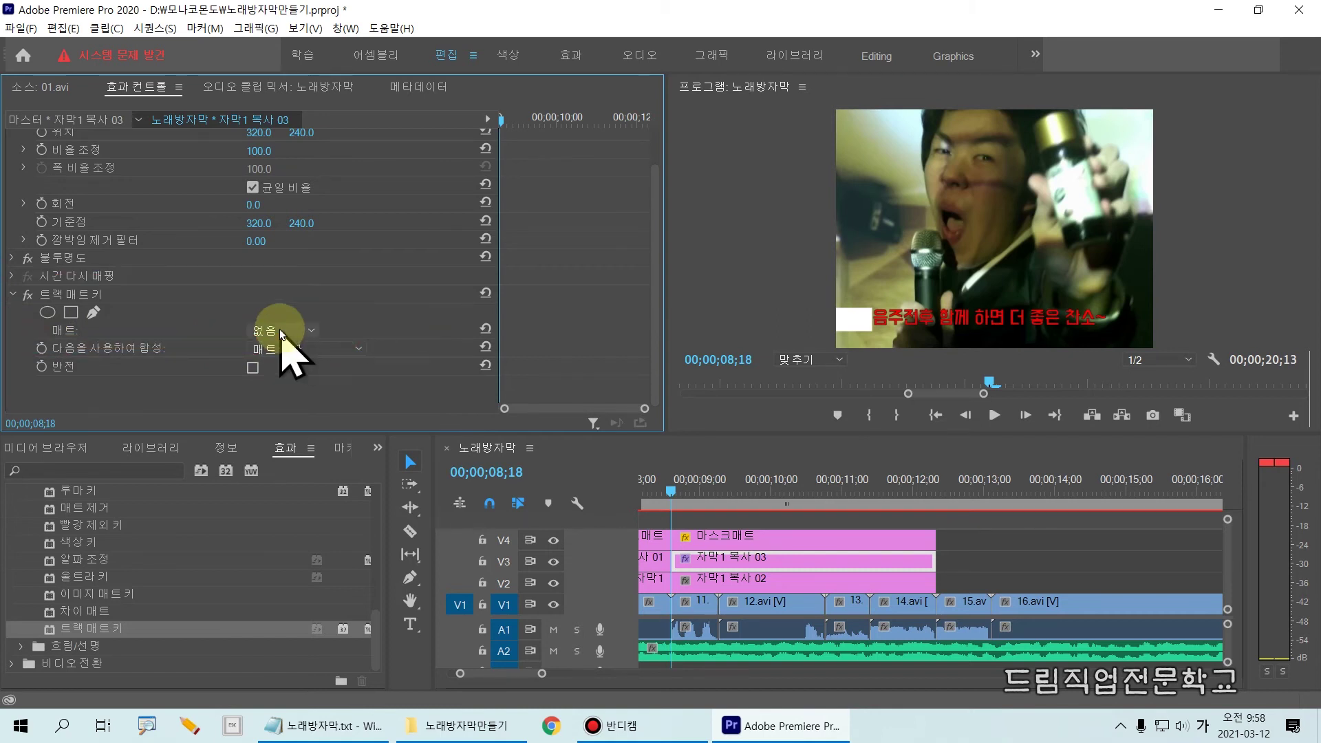
pyautogui.click(282, 332)
pyautogui.click(285, 366)
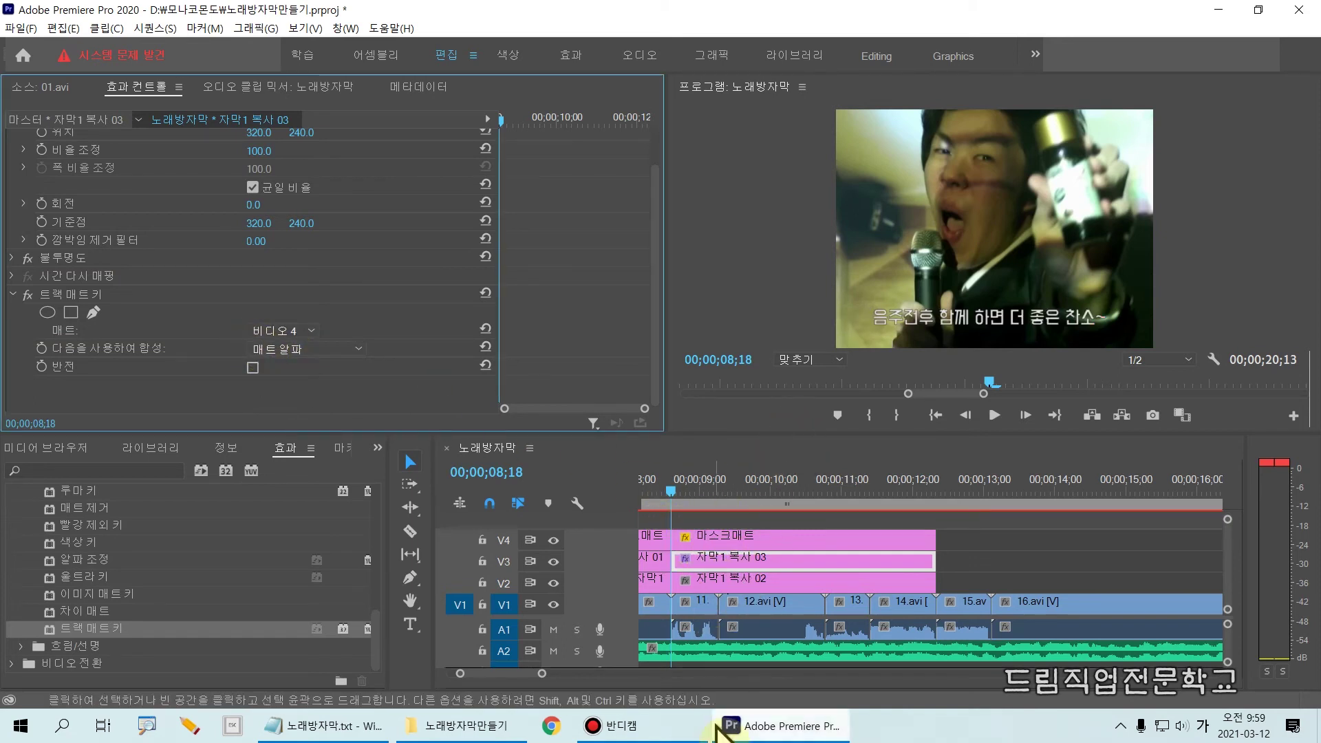
# Step: Play the sequence to preview the red wipe, then return the playhead to 12;10 and deselect
pyautogui.moveTo(650, 730)
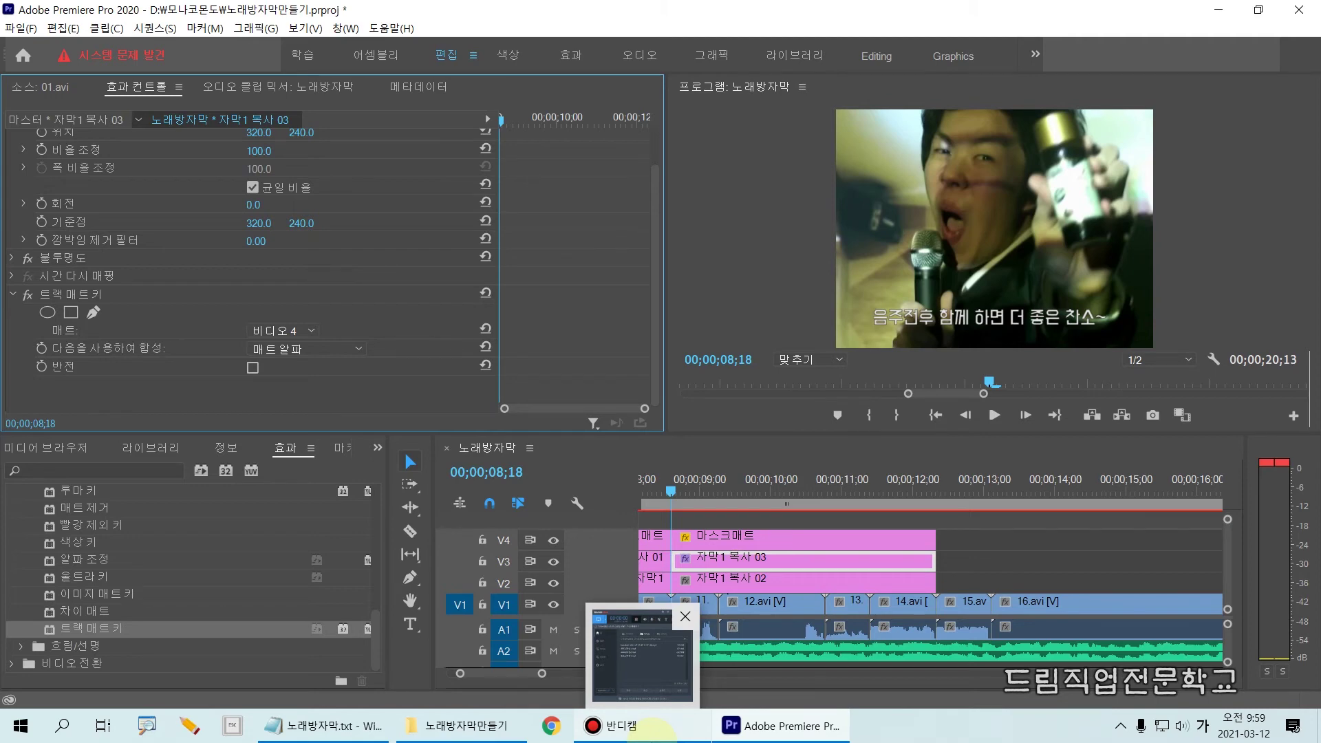
pyautogui.press('space')
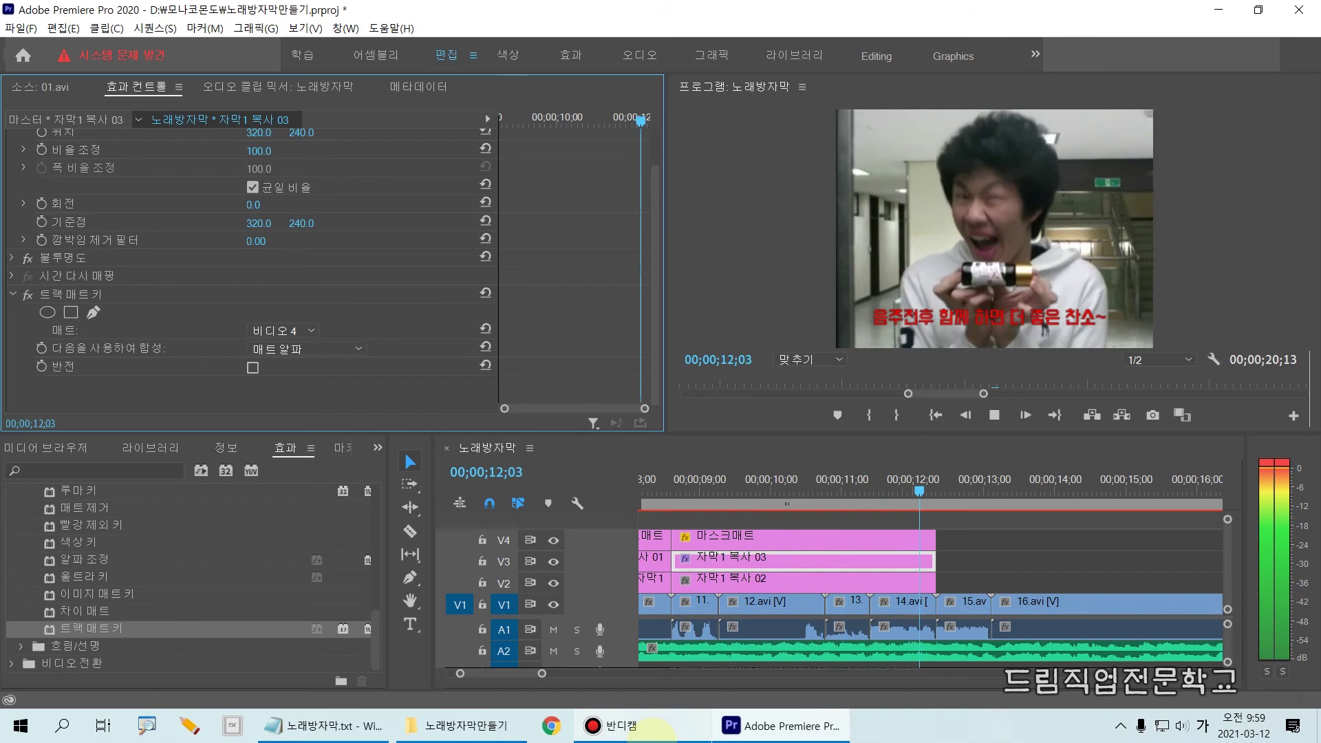
pyautogui.press('space')
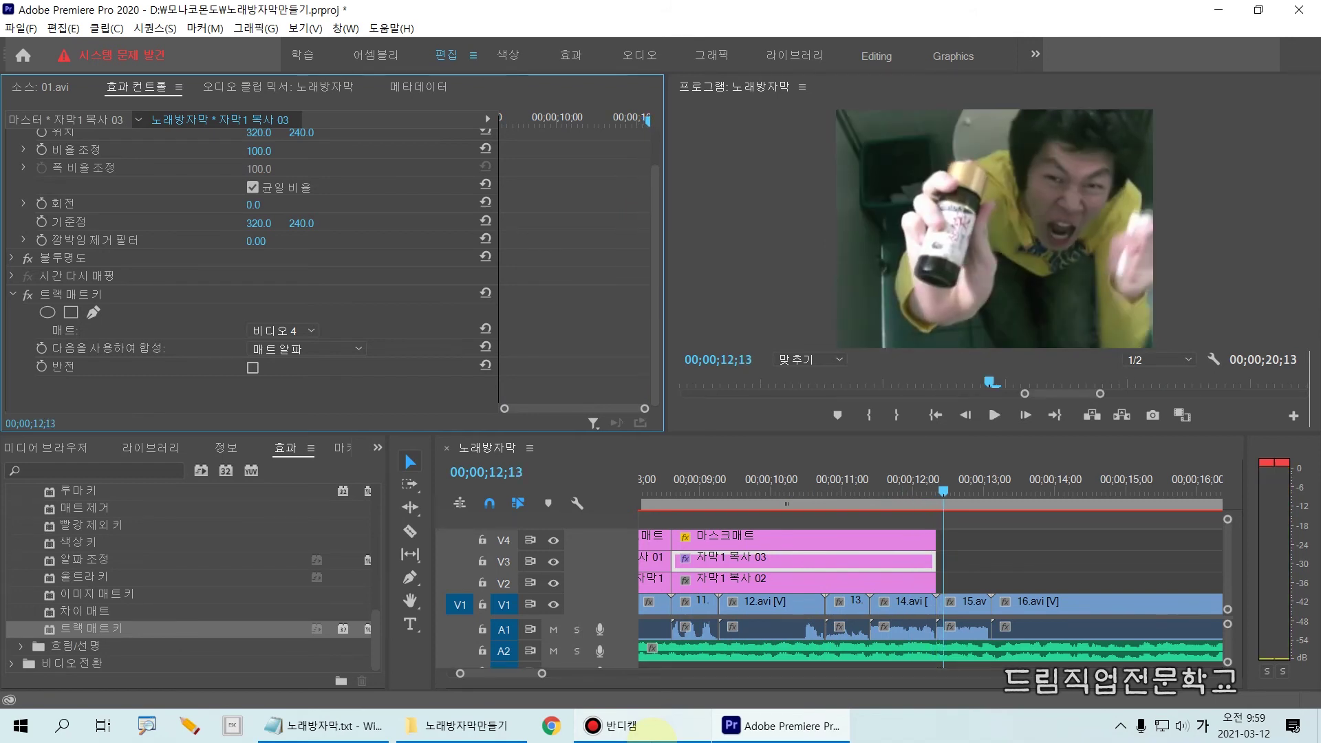
pyautogui.click(945, 492)
pyautogui.moveTo(945, 492); pyautogui.dragTo(939, 492)
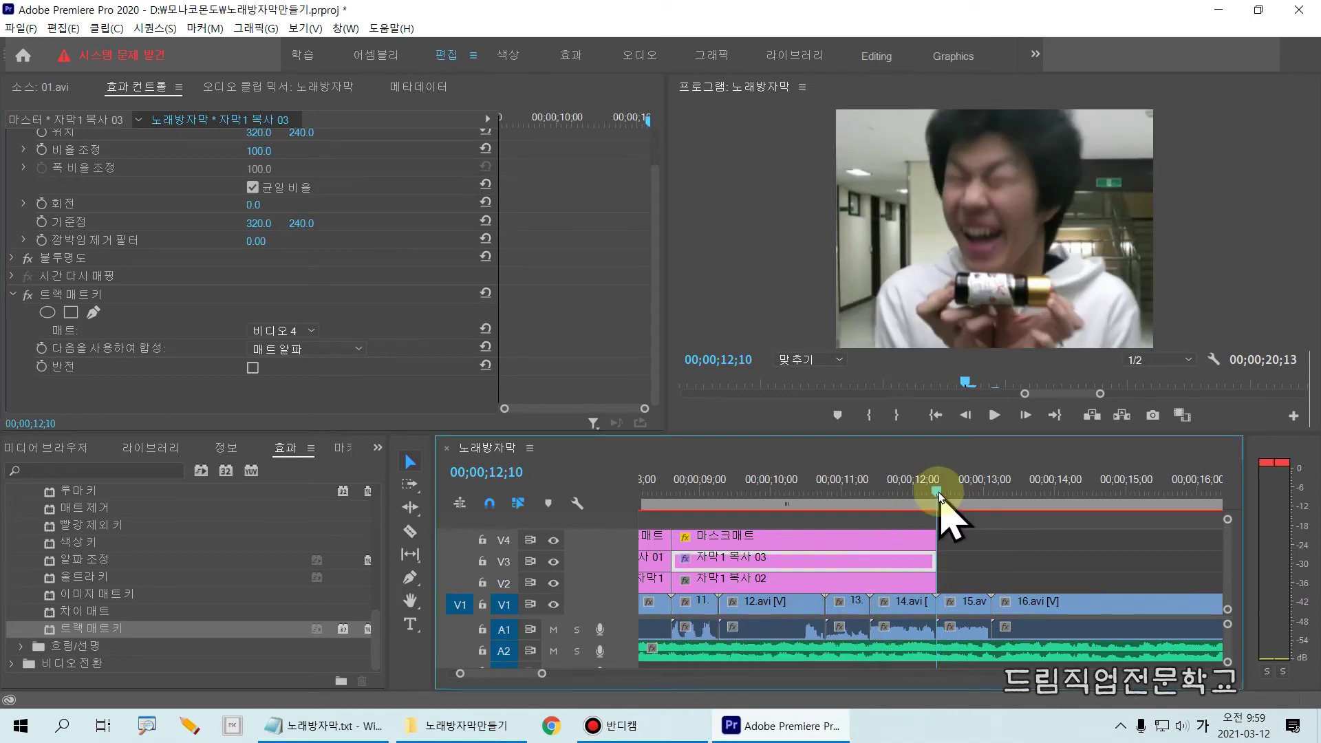
pyautogui.click(979, 545)
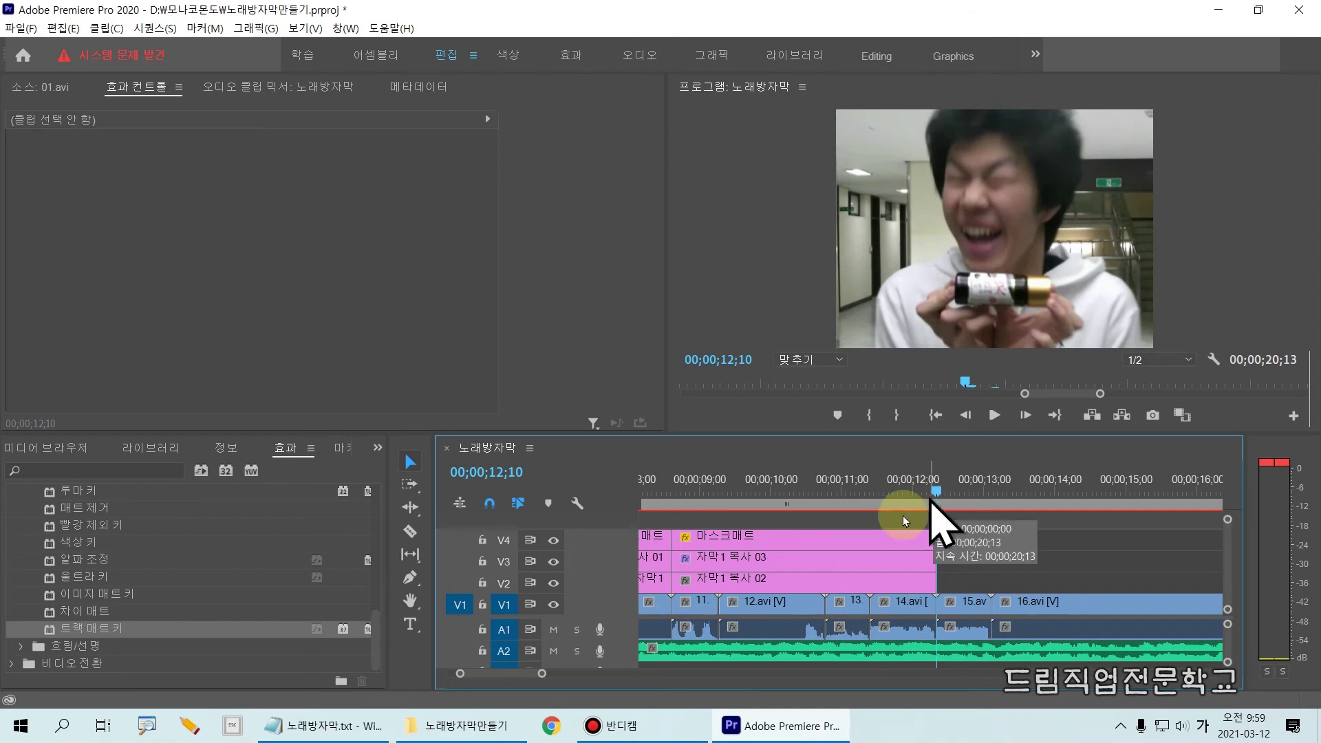
pyautogui.click(303, 727)
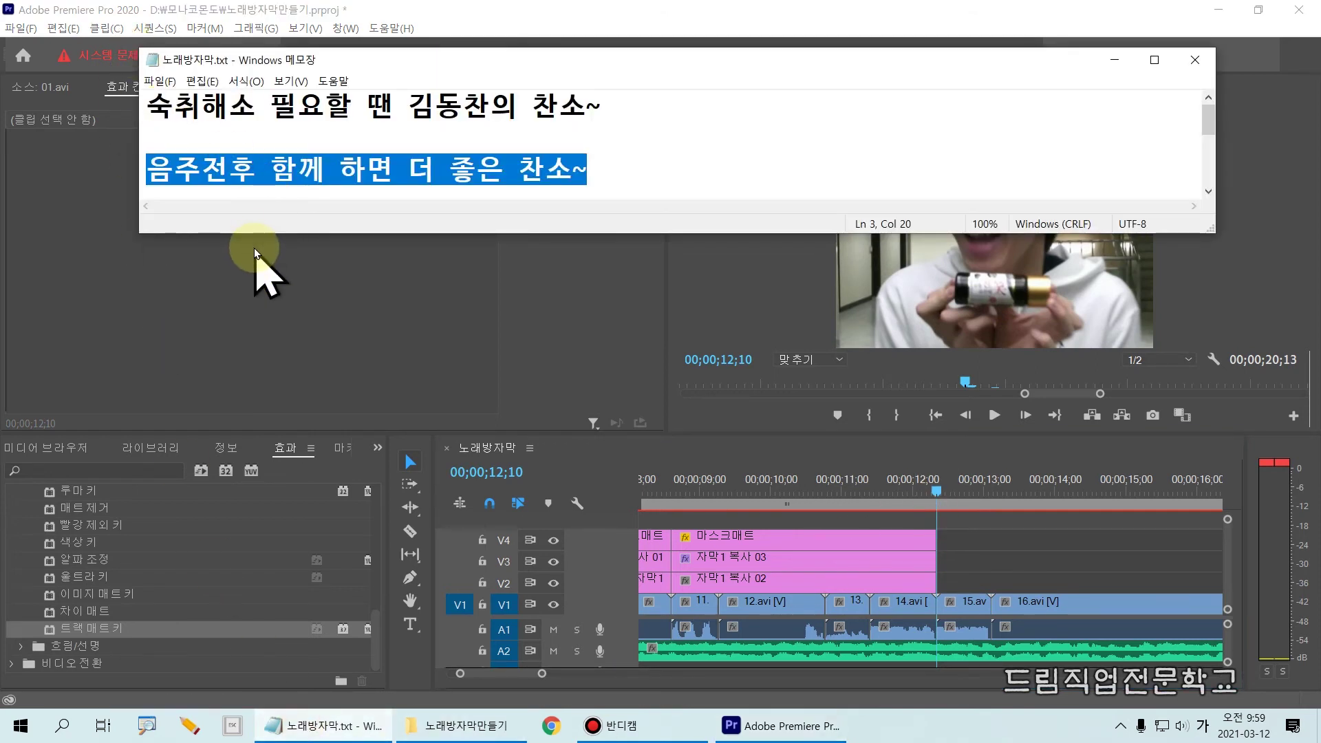
pyautogui.moveTo(252, 232); pyautogui.dragTo(252, 377)
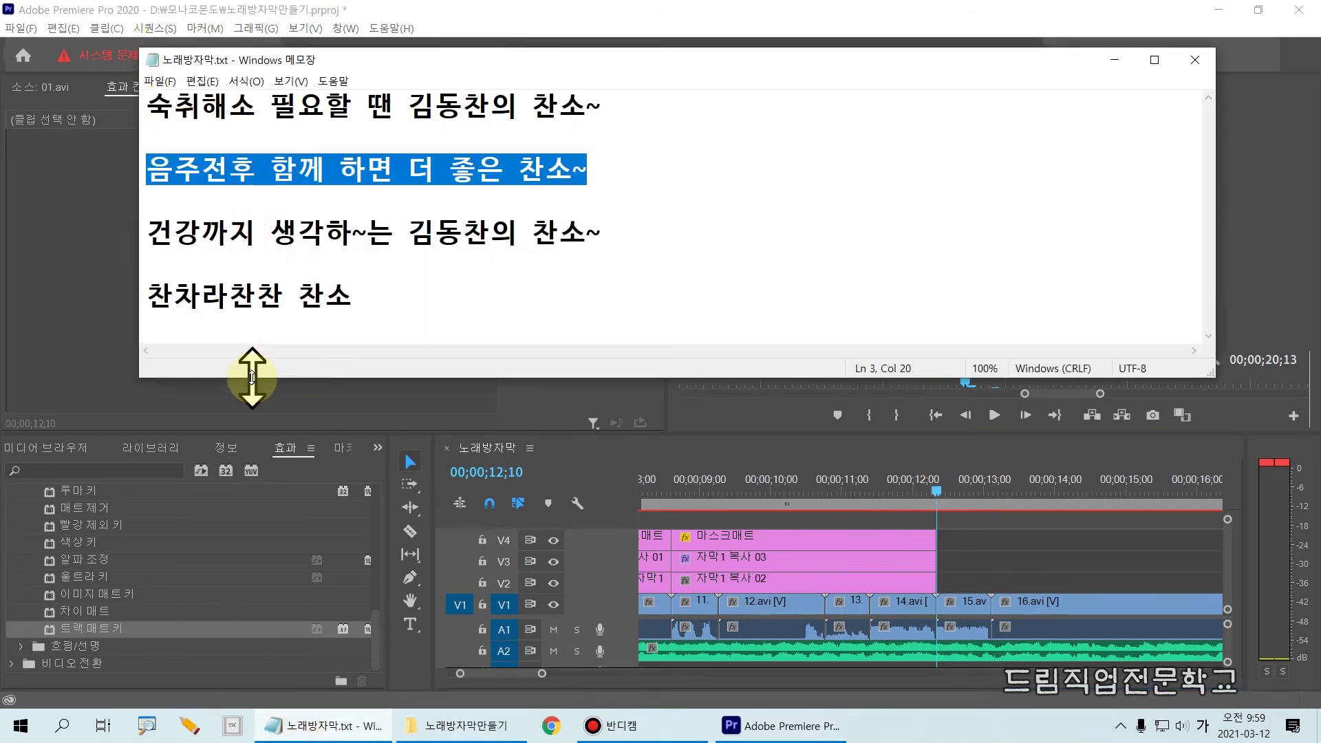
pyautogui.click(285, 261)
pyautogui.moveTo(607, 238); pyautogui.dragTo(147, 234)
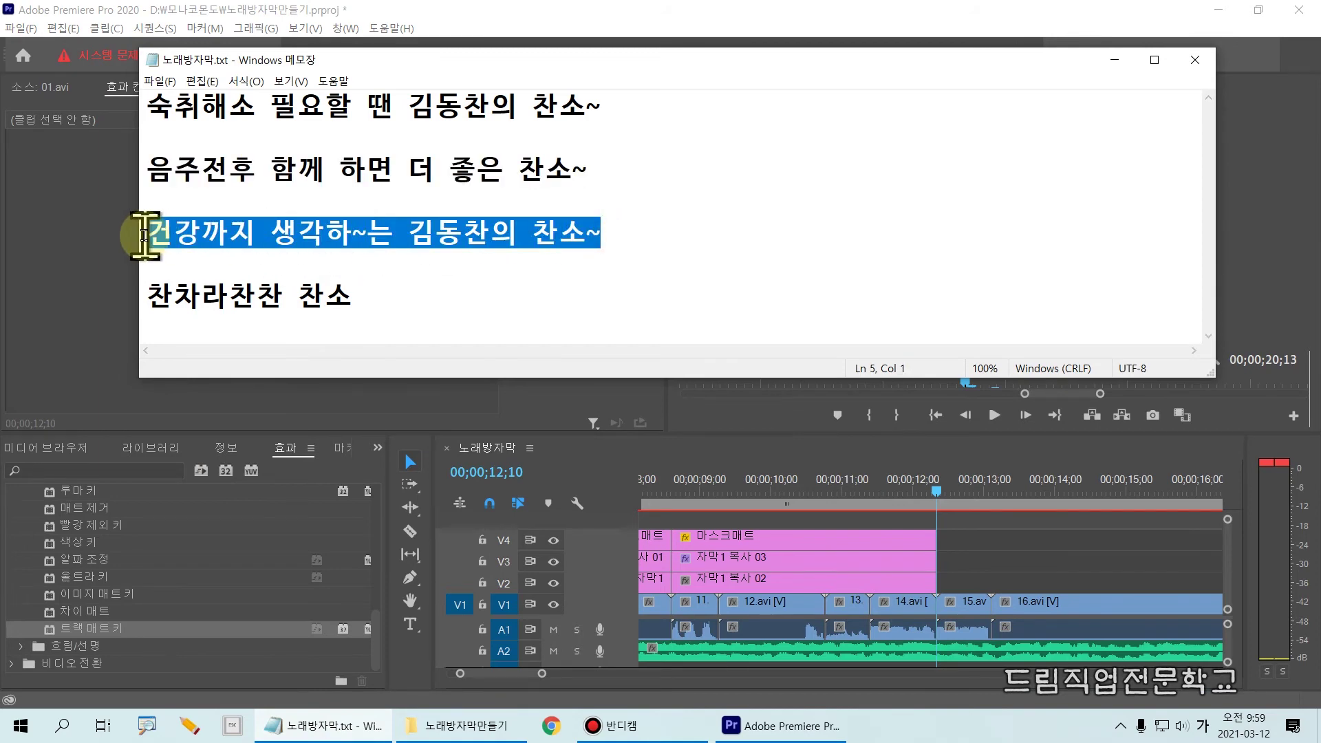
pyautogui.click(682, 223)
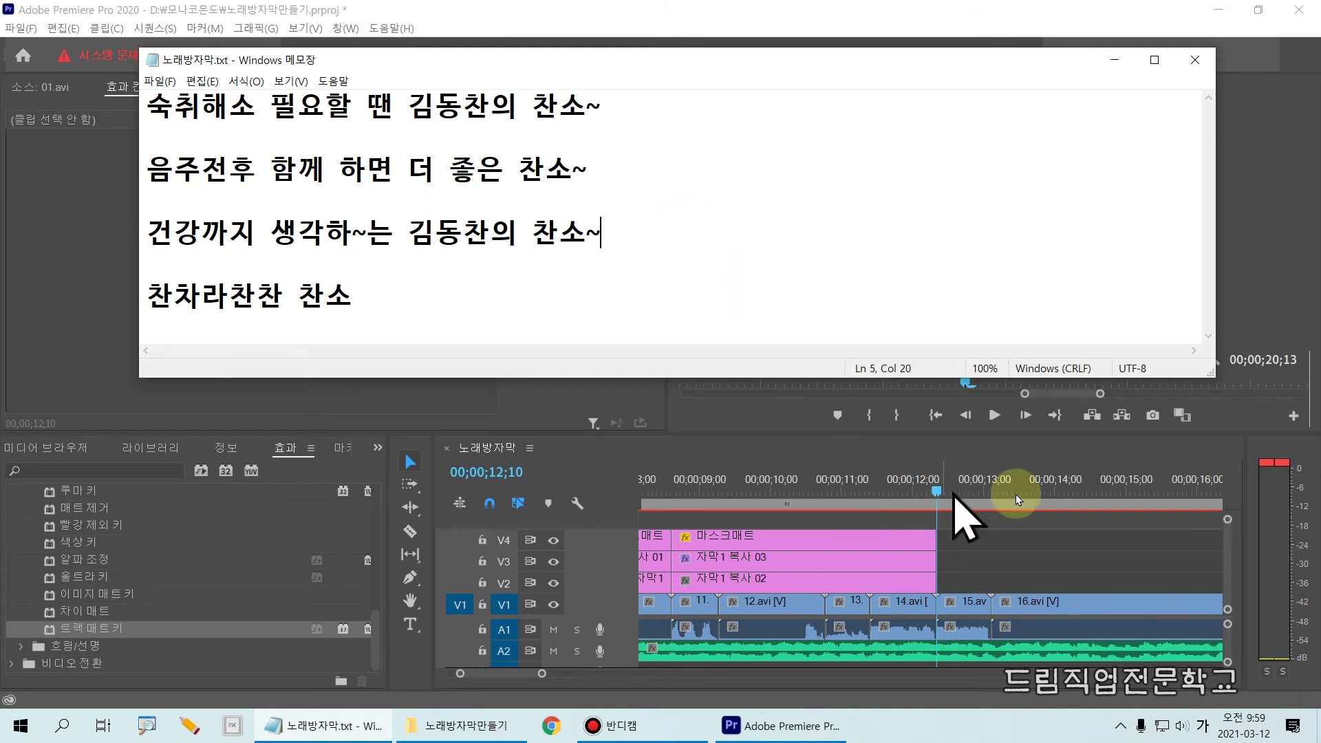
pyautogui.click(1022, 556)
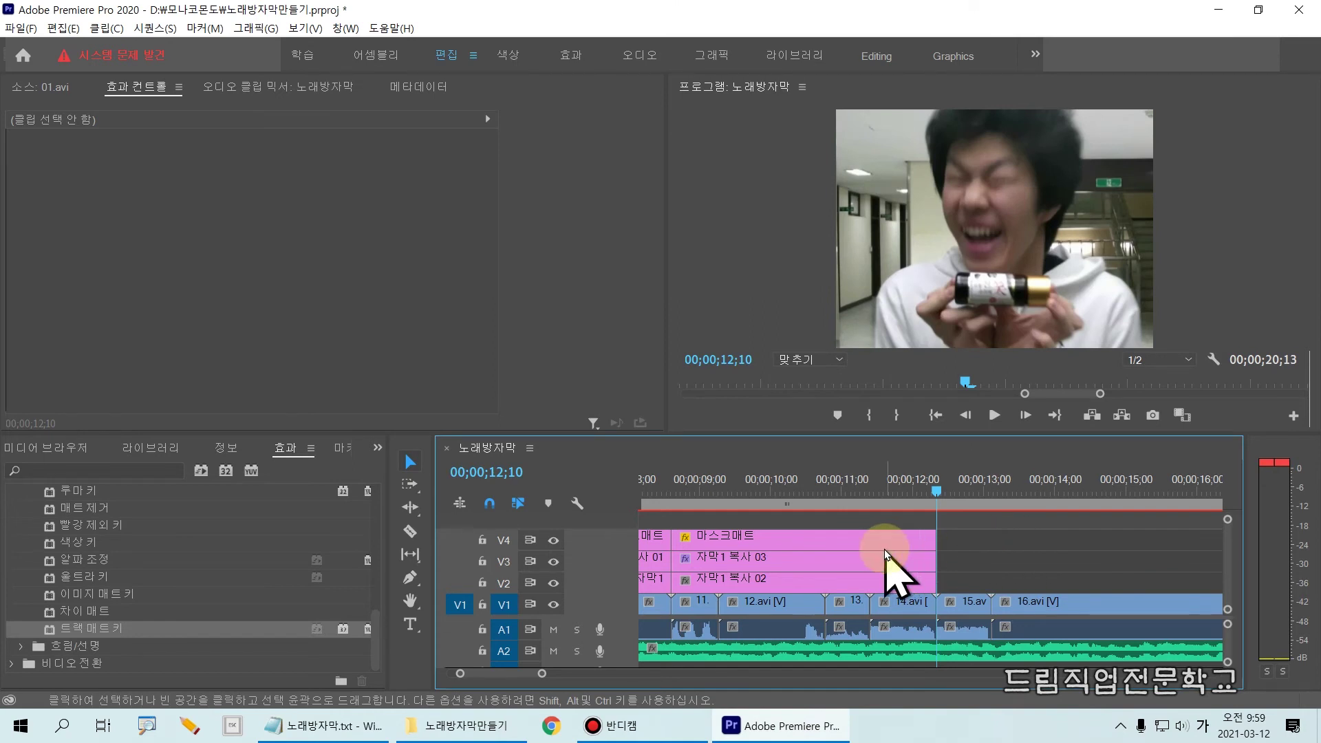
# Step: Zoom the timeline out and select the 자막1 복사 02 clip on V2
pyautogui.press('-')
pyautogui.press('-')
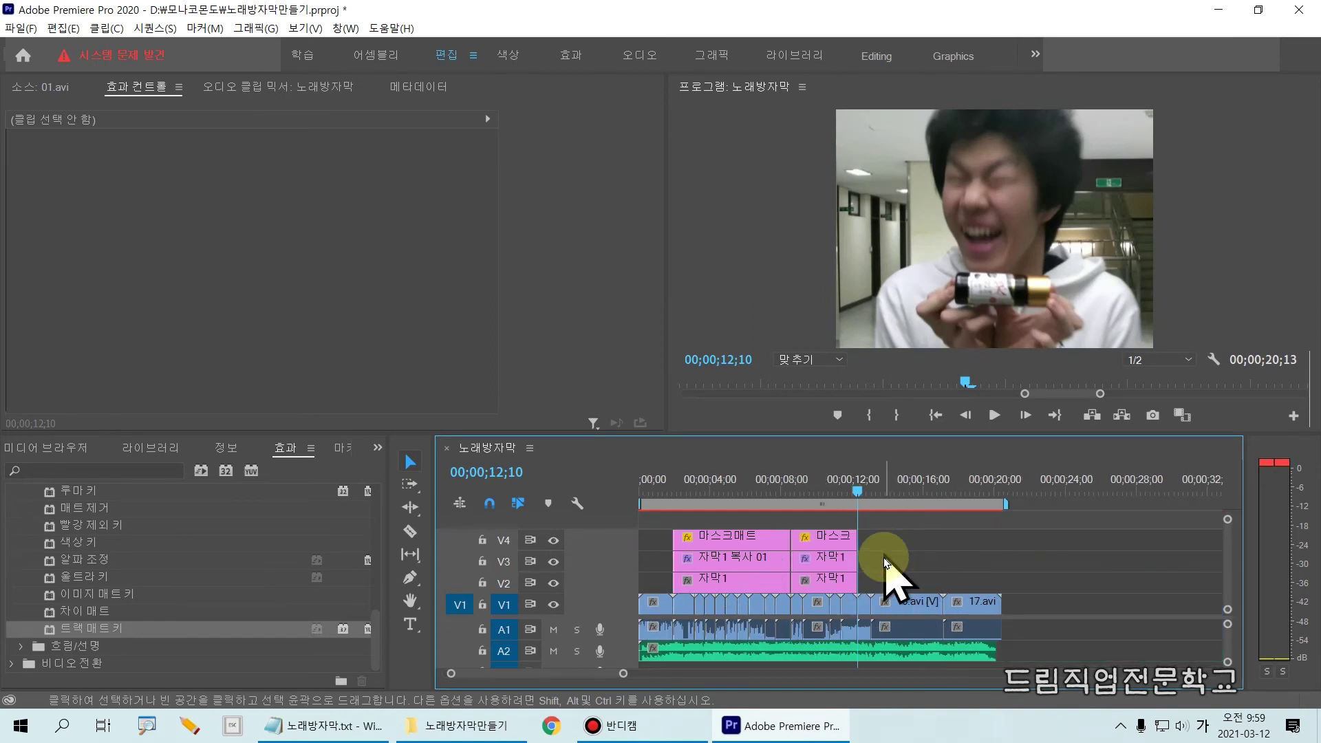
pyautogui.click(805, 574)
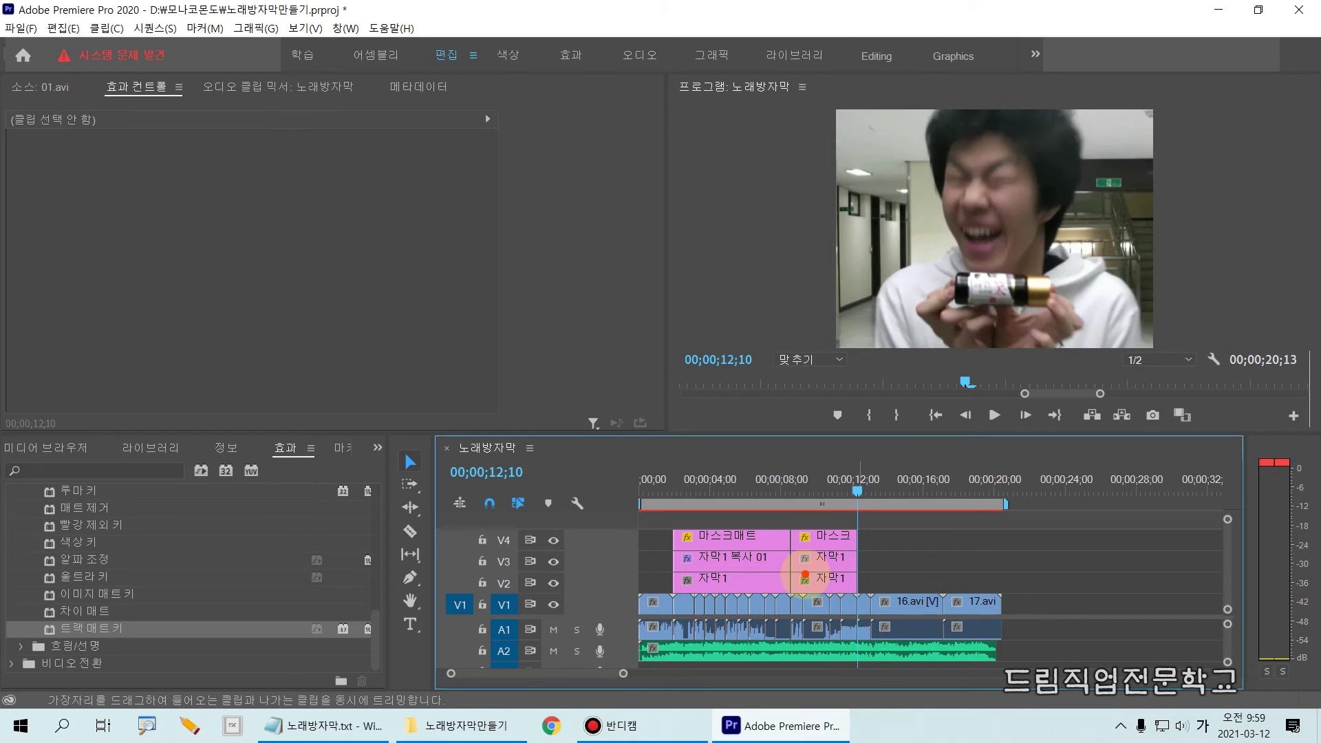
pyautogui.moveTo(805, 574)
pyautogui.mouseDown()
pyautogui.moveTo(802, 584)
pyautogui.moveTo(850, 592)
pyautogui.moveTo(854, 633)
pyautogui.mouseUp()
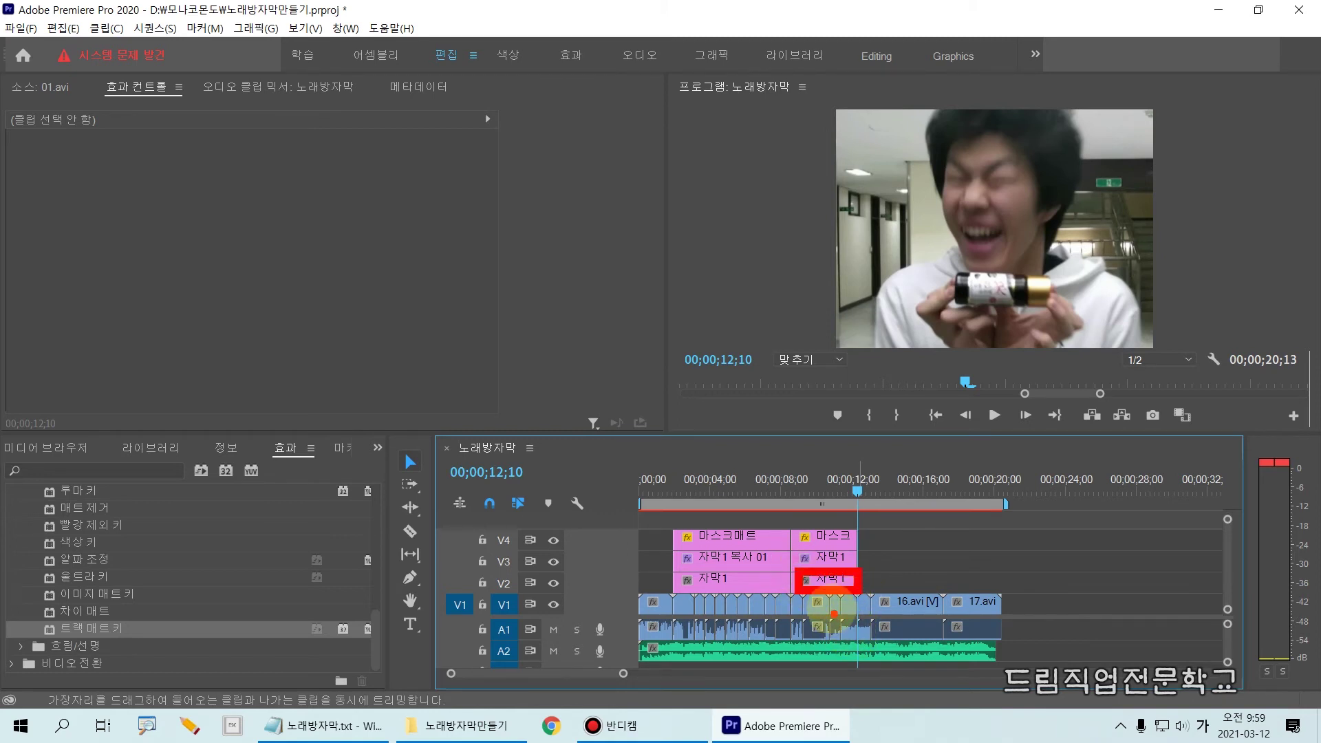
pyautogui.moveTo(833, 580)
pyautogui.mouseDown()
pyautogui.moveTo(949, 573)
pyautogui.moveTo(948, 599)
pyautogui.mouseUp()
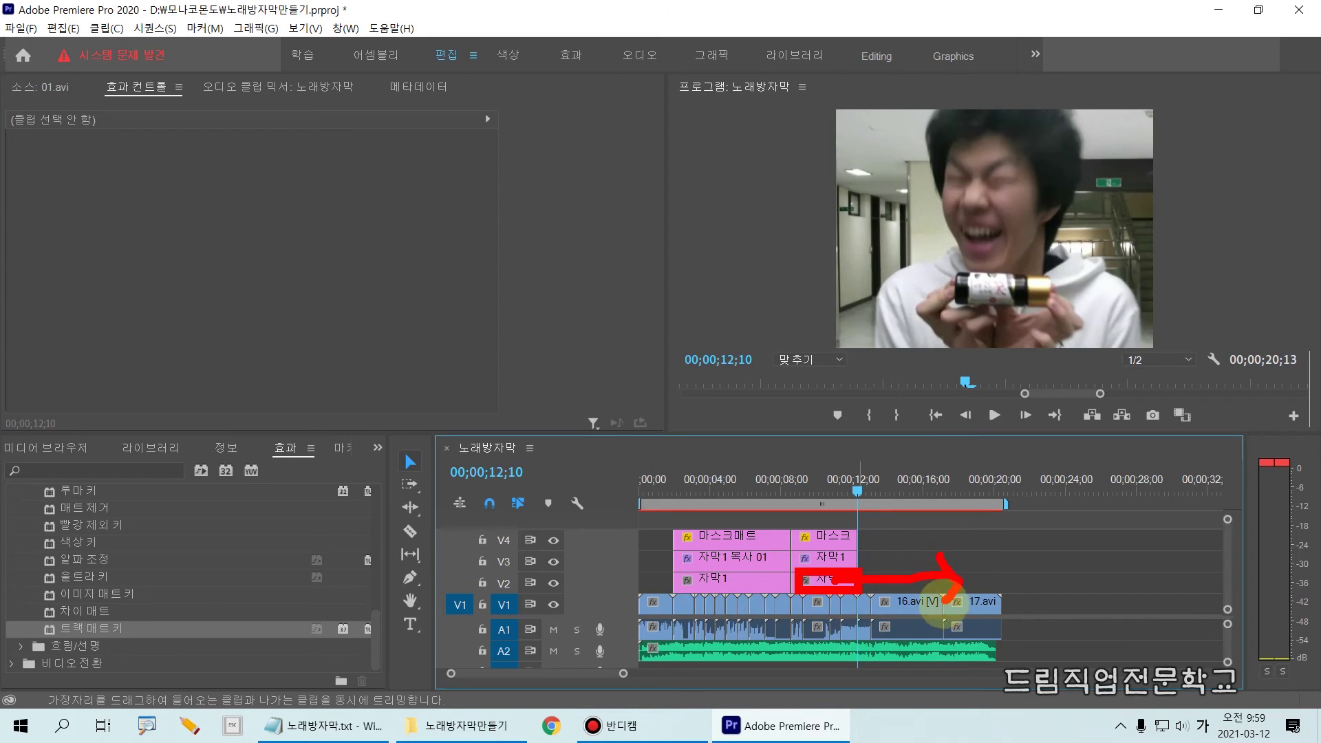
pyautogui.click(838, 595)
pyautogui.click(837, 587)
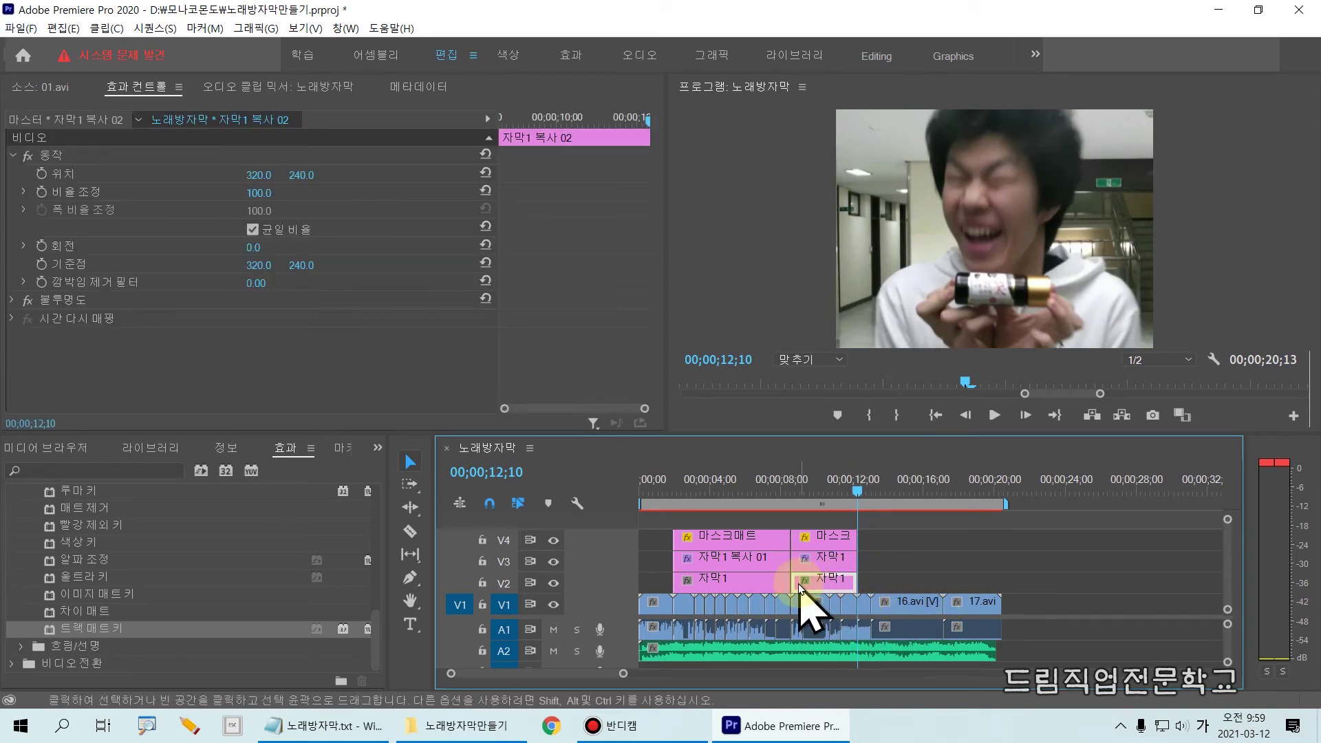
pyautogui.click(805, 584)
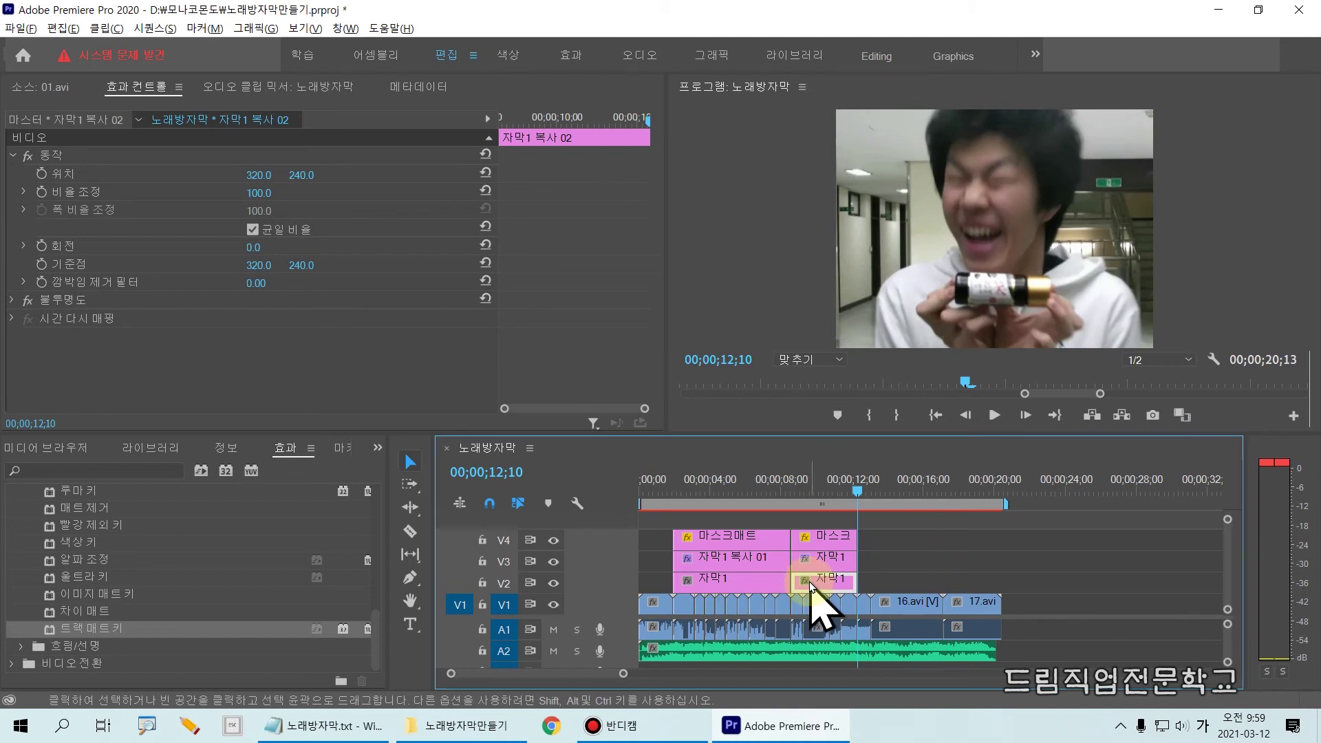
# Step: Alt-drag it right to create 자막1 복사 04 starting at 12;10, then scrub to preview it
pyautogui.moveTo(829, 584); pyautogui.dragTo(877, 581)
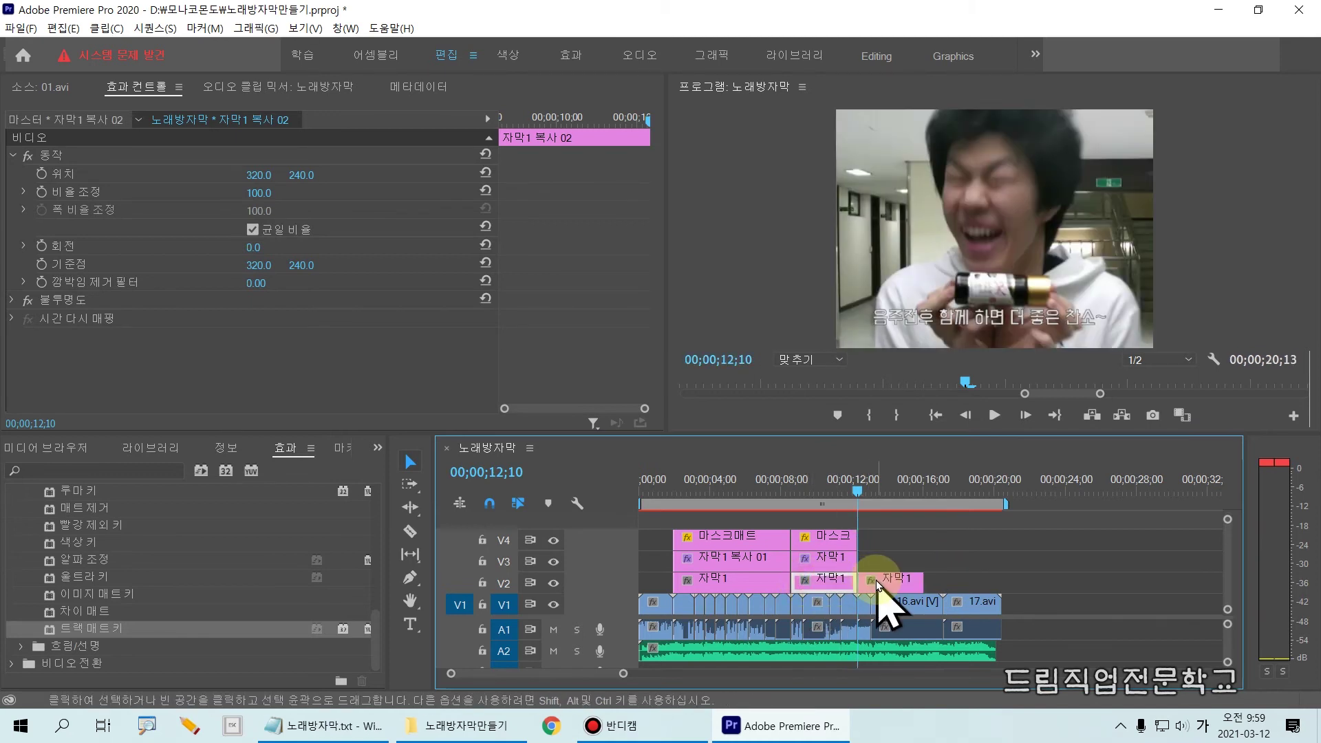
pyautogui.click(877, 580)
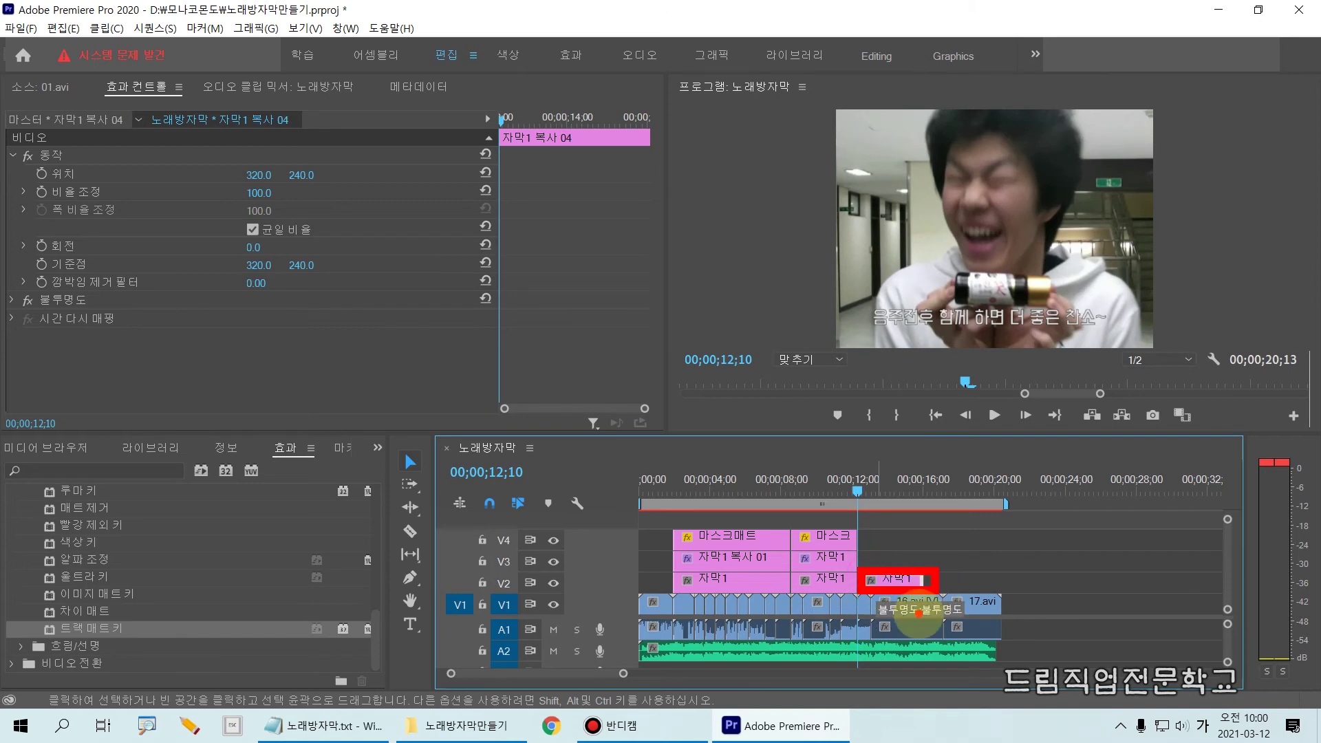
pyautogui.press('Escape')
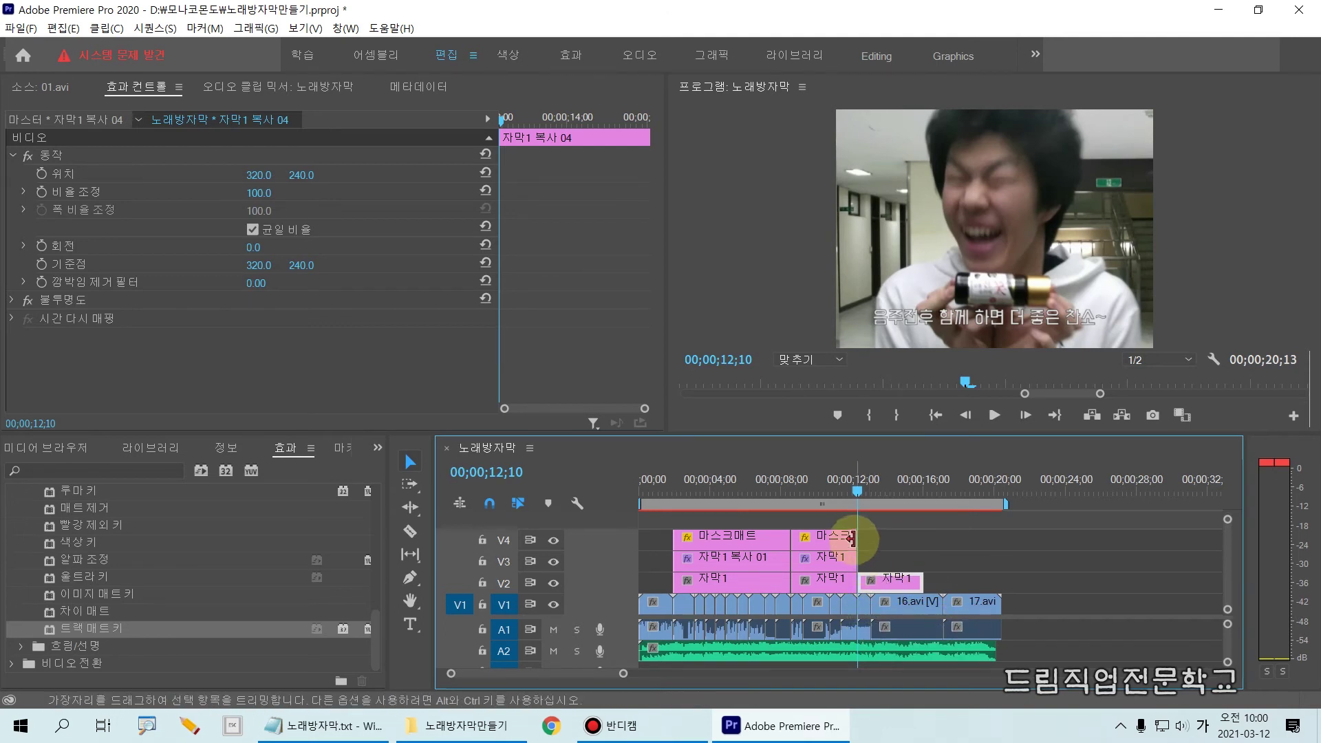
pyautogui.moveTo(857, 485); pyautogui.dragTo(860, 489)
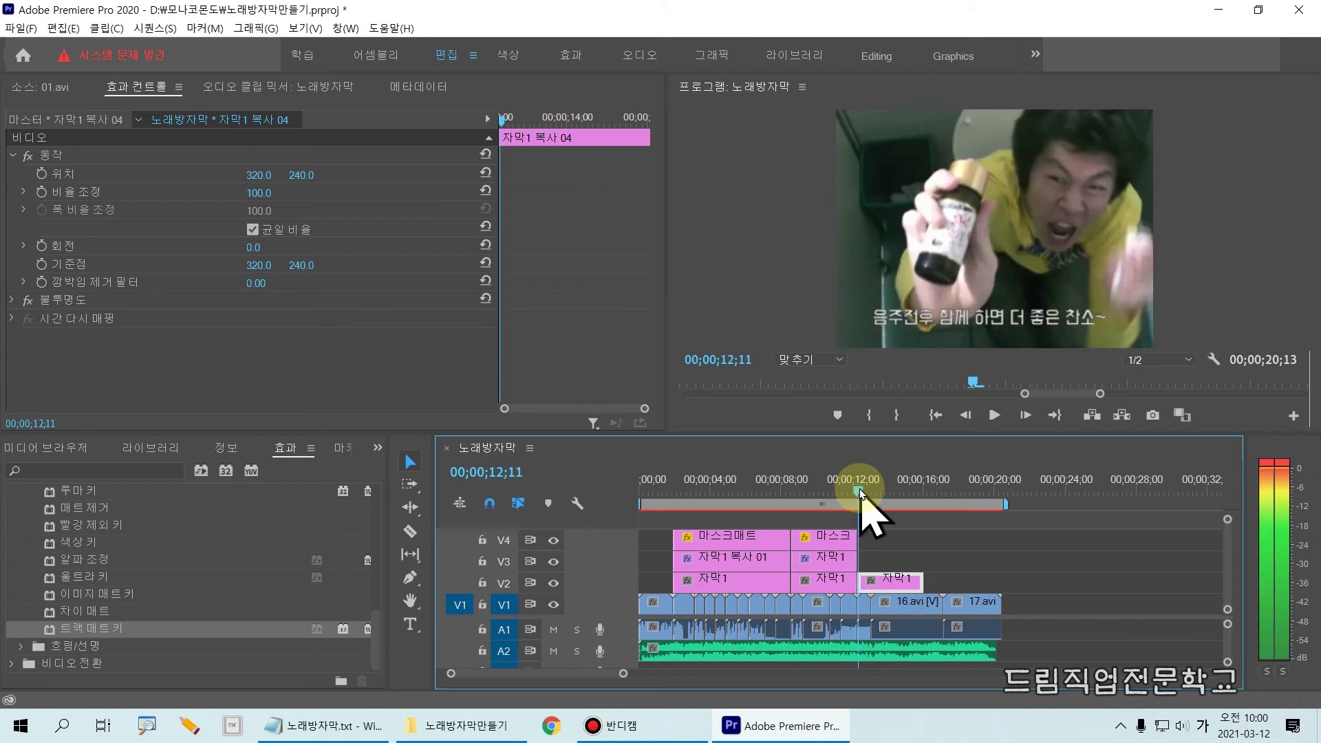
# Step: Paste '건강까지 생각하~는 김동찬의 찬소~' over 자막1 복사 04's text, drop the extra tilde, and bring up Notepad
pyautogui.doubleClick(885, 581)
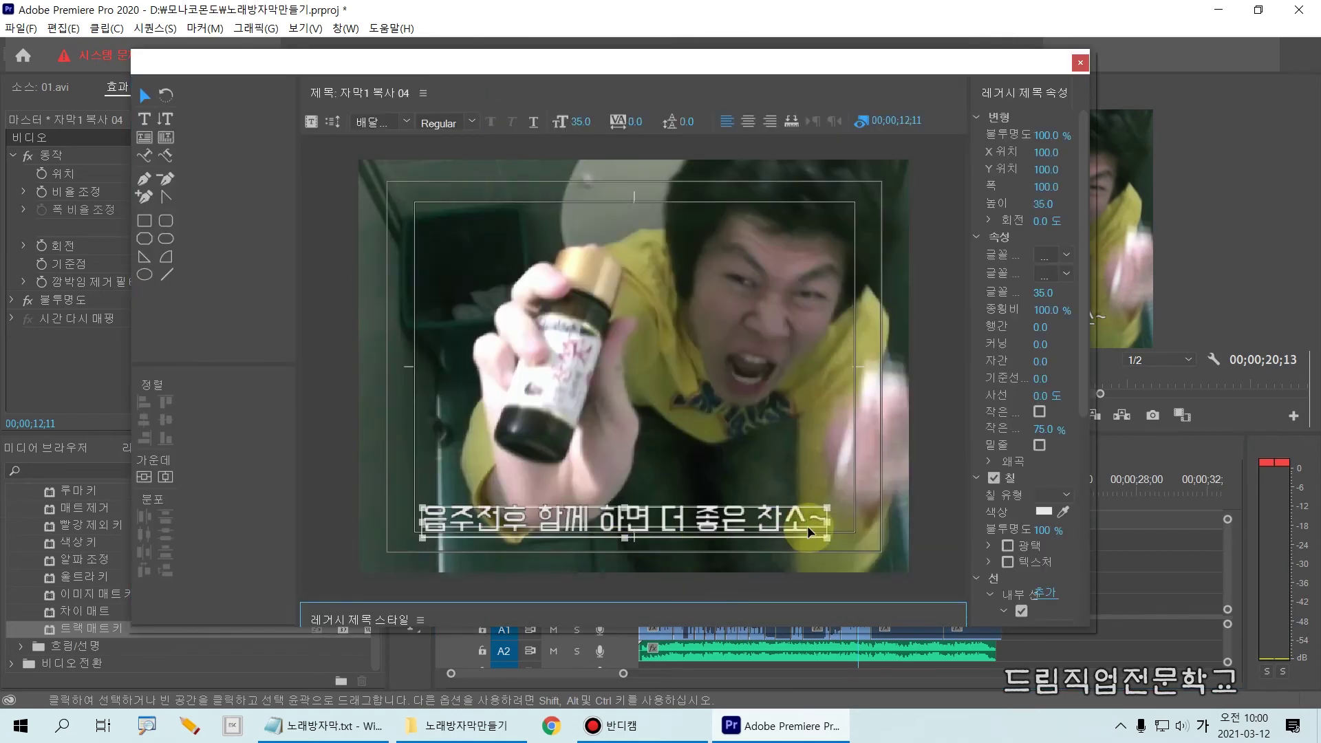
pyautogui.doubleClick(795, 523)
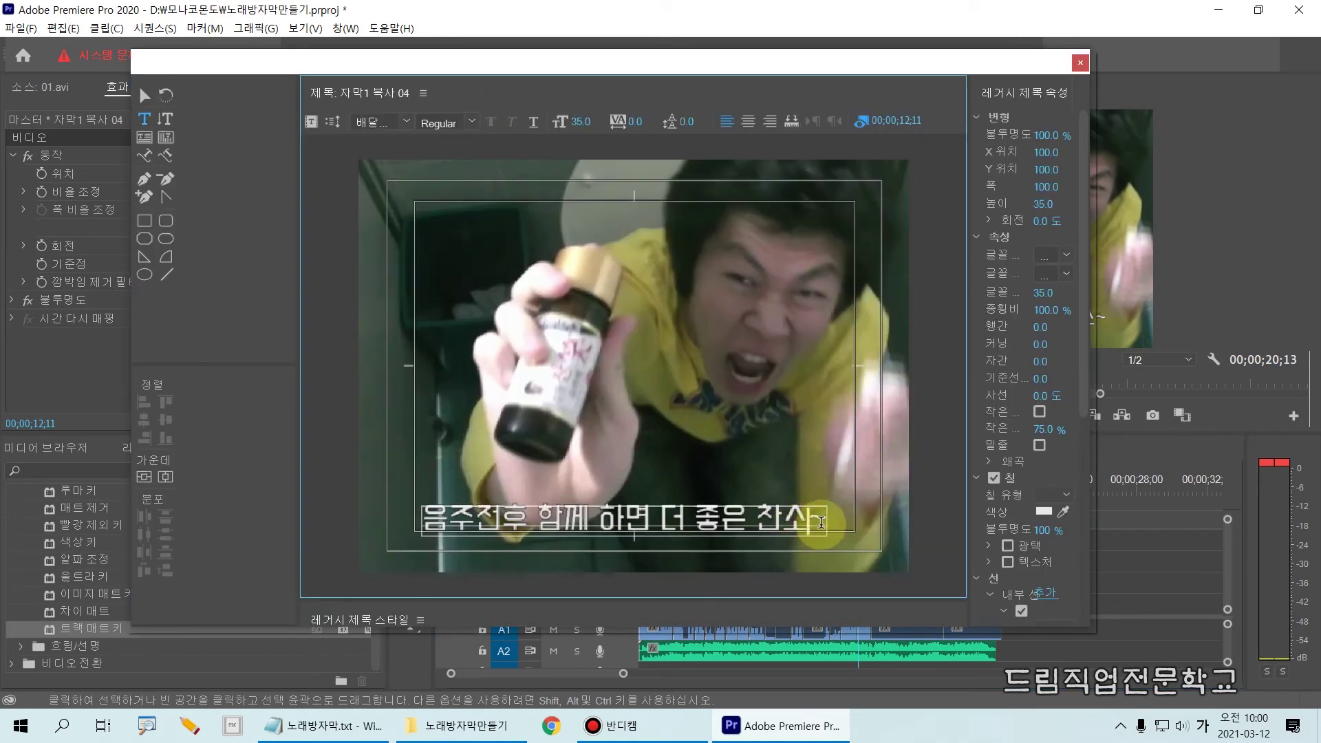
pyautogui.moveTo(824, 521); pyautogui.dragTo(421, 530)
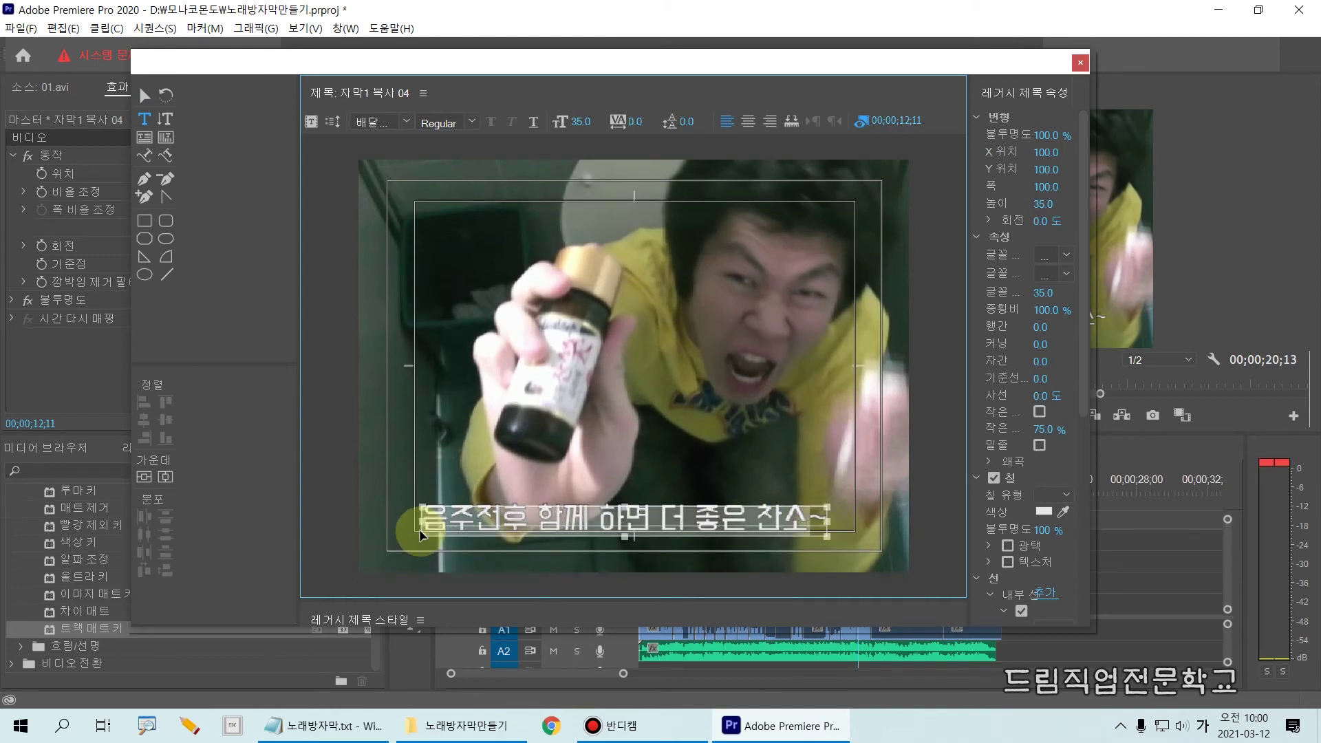
pyautogui.write('건강까지 생각하~는 김동찬의 찬스~~')
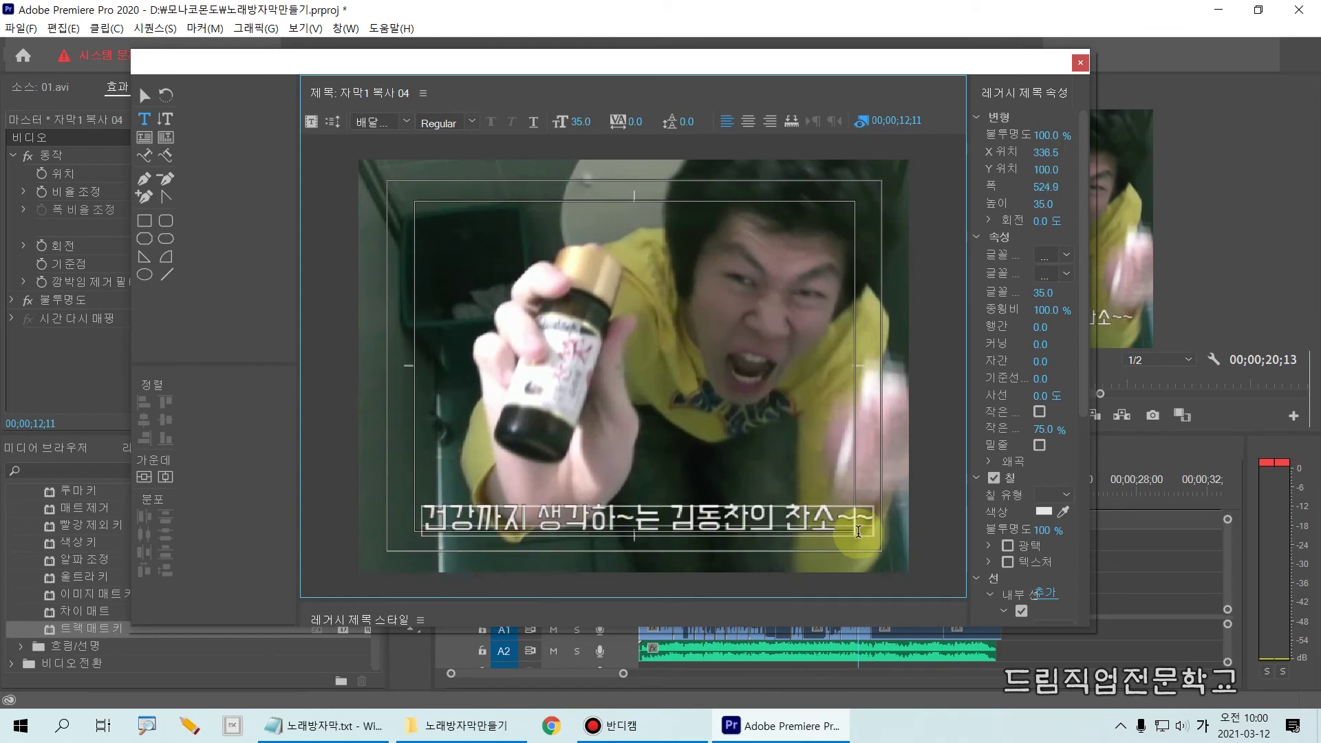
pyautogui.press('BackSpace')
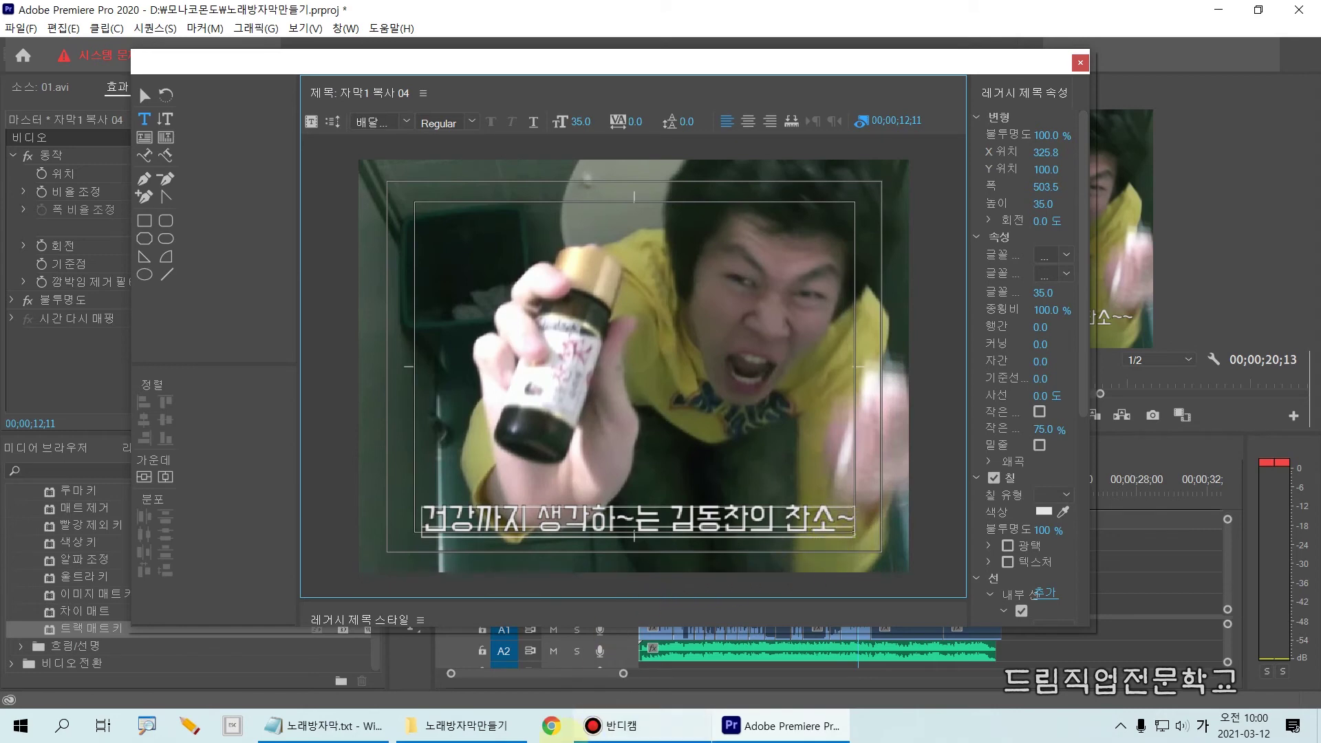
pyautogui.click(332, 724)
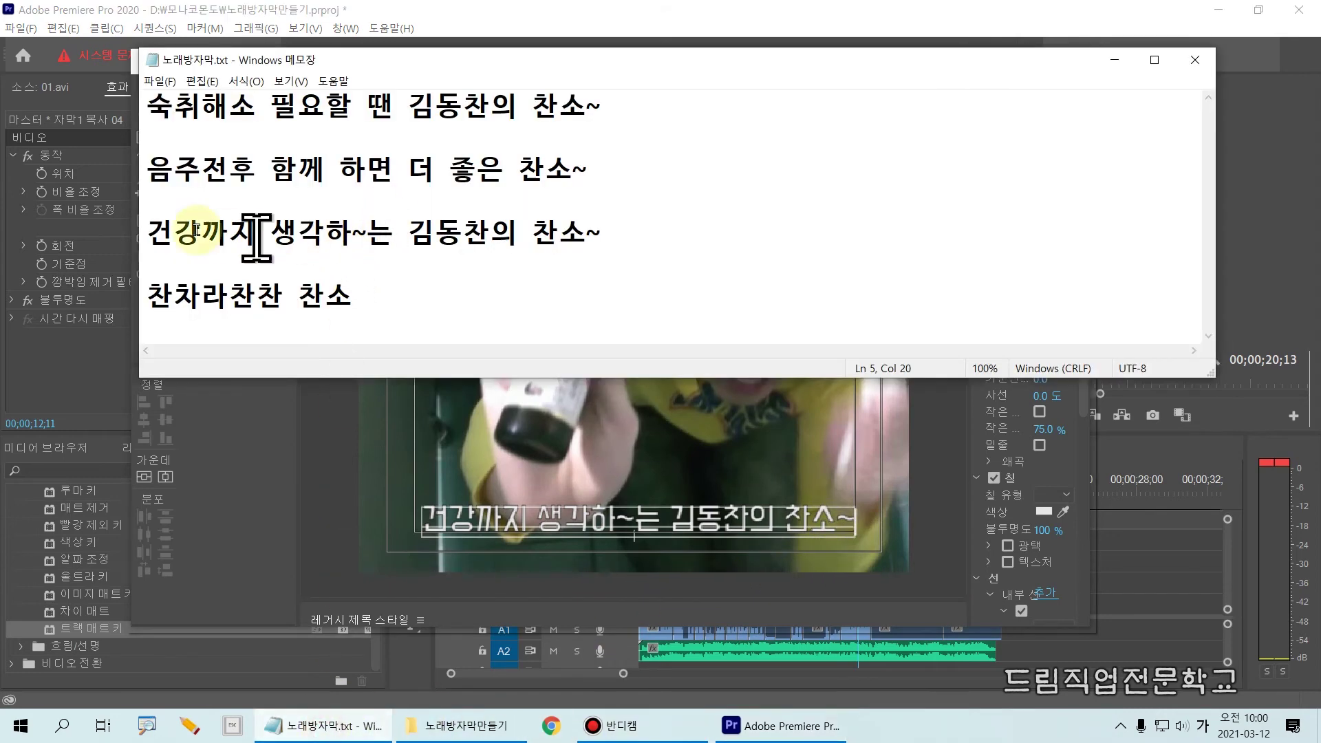
# Step: Check the 건강까지 생각하 and 김동찬의 phrases in Notepad, then return to the title editor
pyautogui.moveTo(153, 232); pyautogui.dragTo(375, 236)
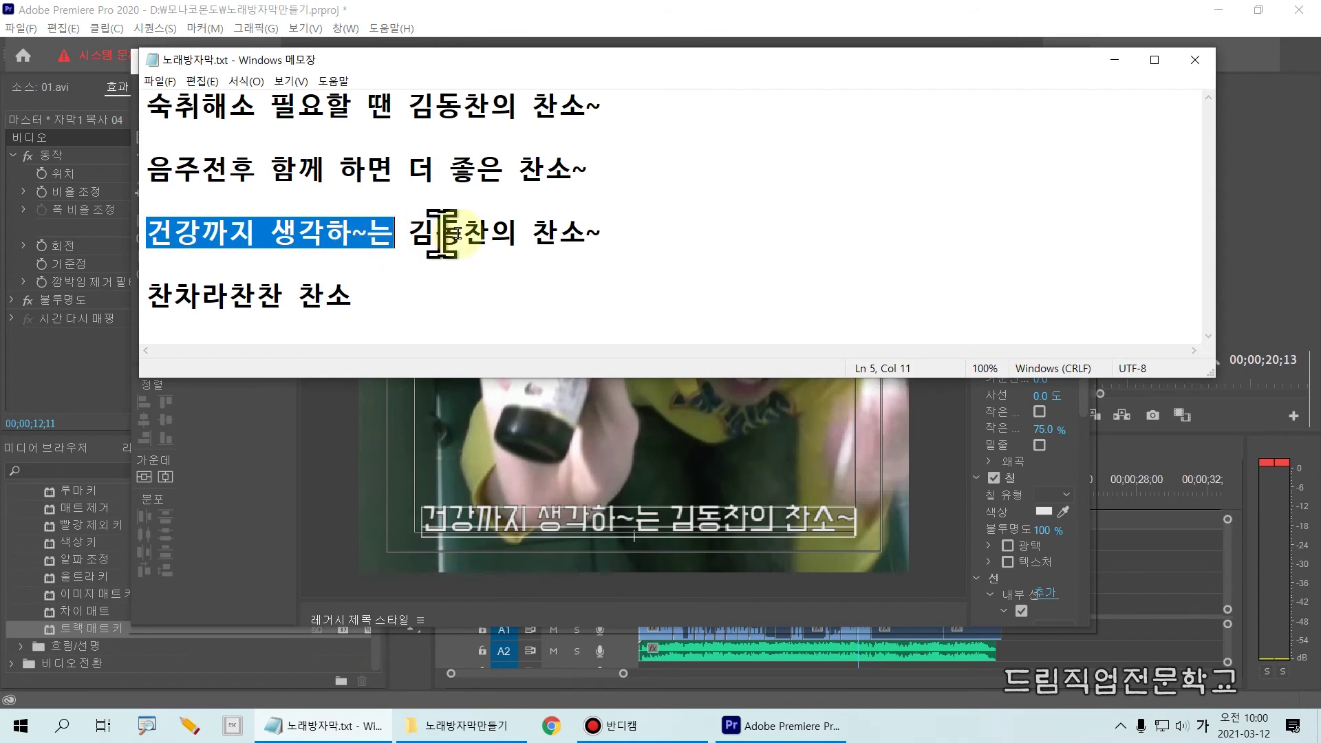
pyautogui.click(441, 236)
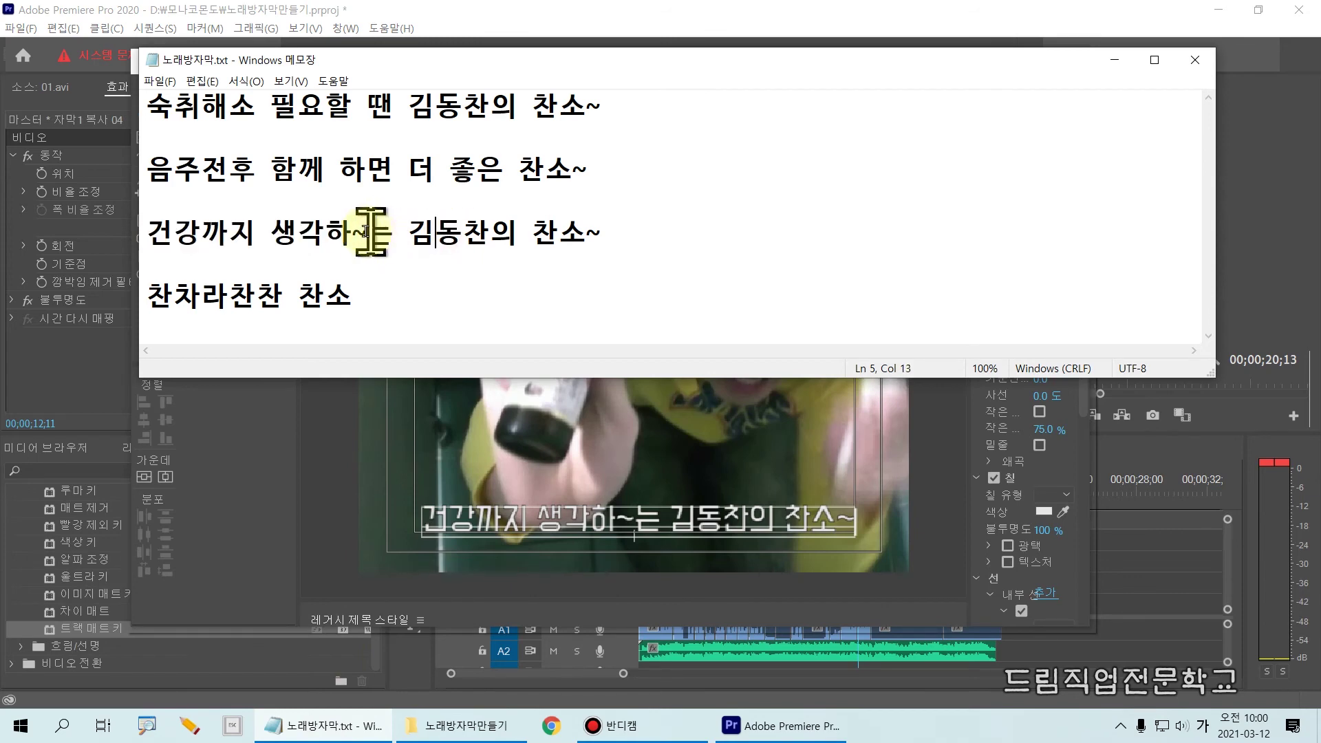
pyautogui.moveTo(407, 233); pyautogui.dragTo(625, 236)
pyautogui.click(735, 242)
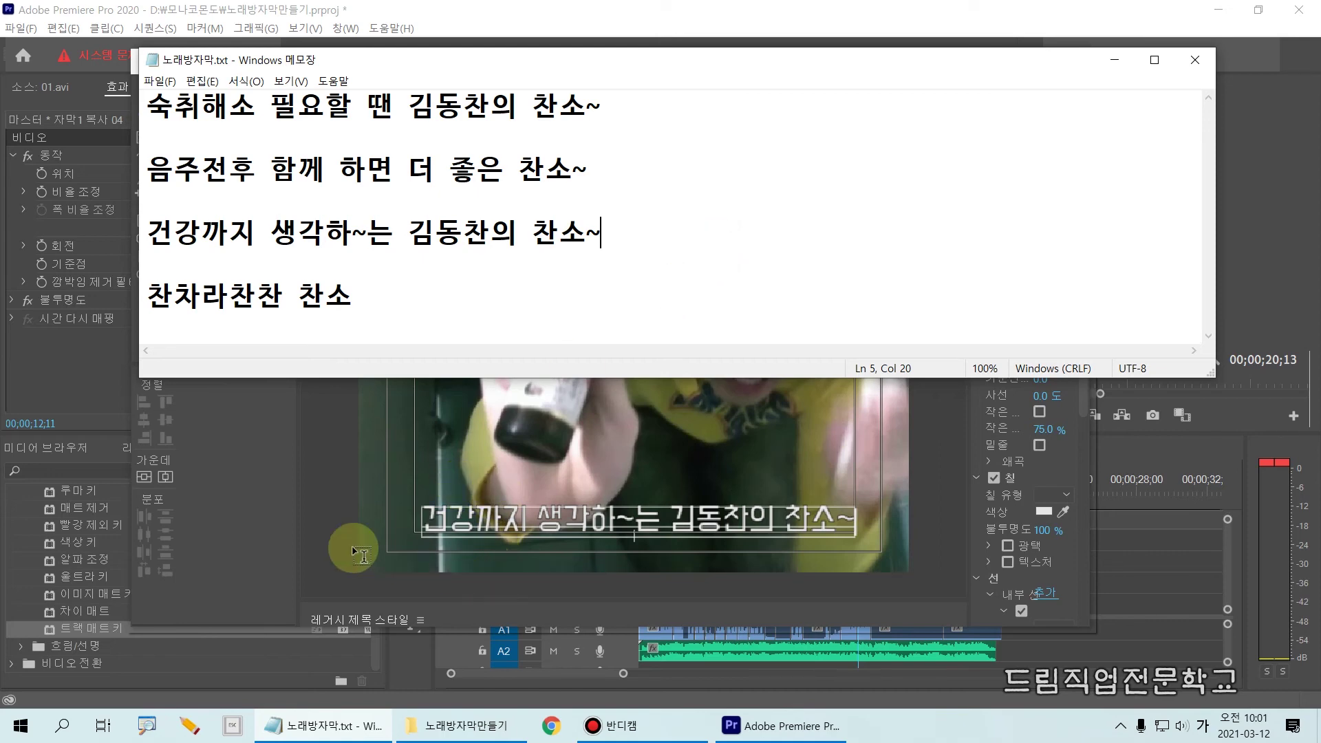
pyautogui.click(335, 488)
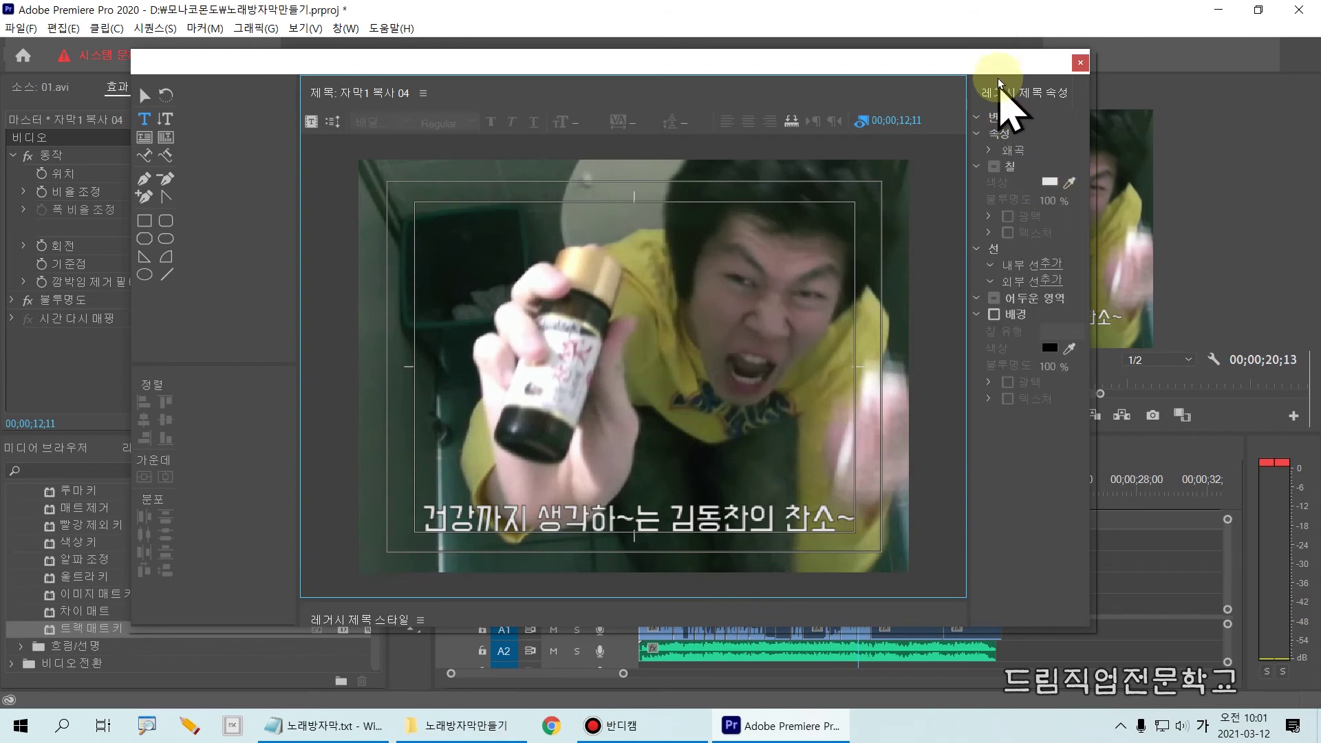
# Step: Close the title editor and play the sequence to find where the line ends at 17;05
pyautogui.click(1082, 63)
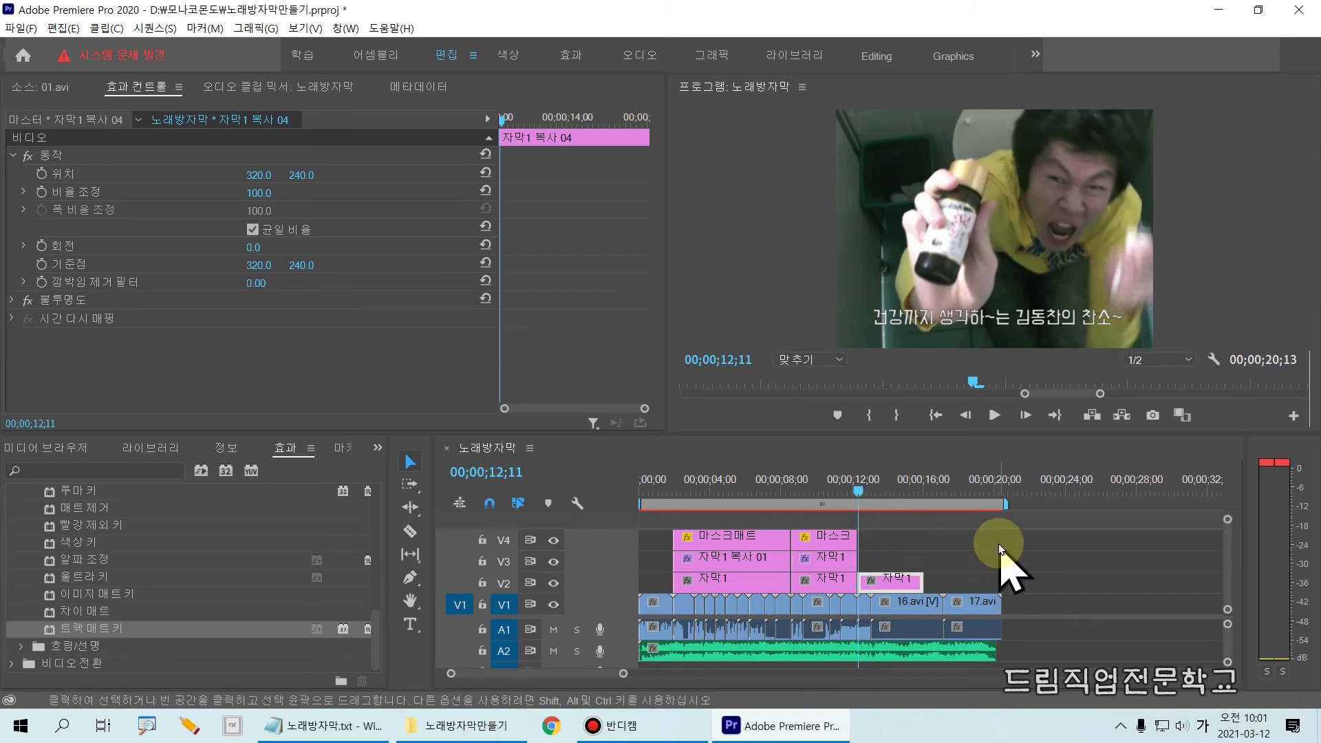
pyautogui.press('space')
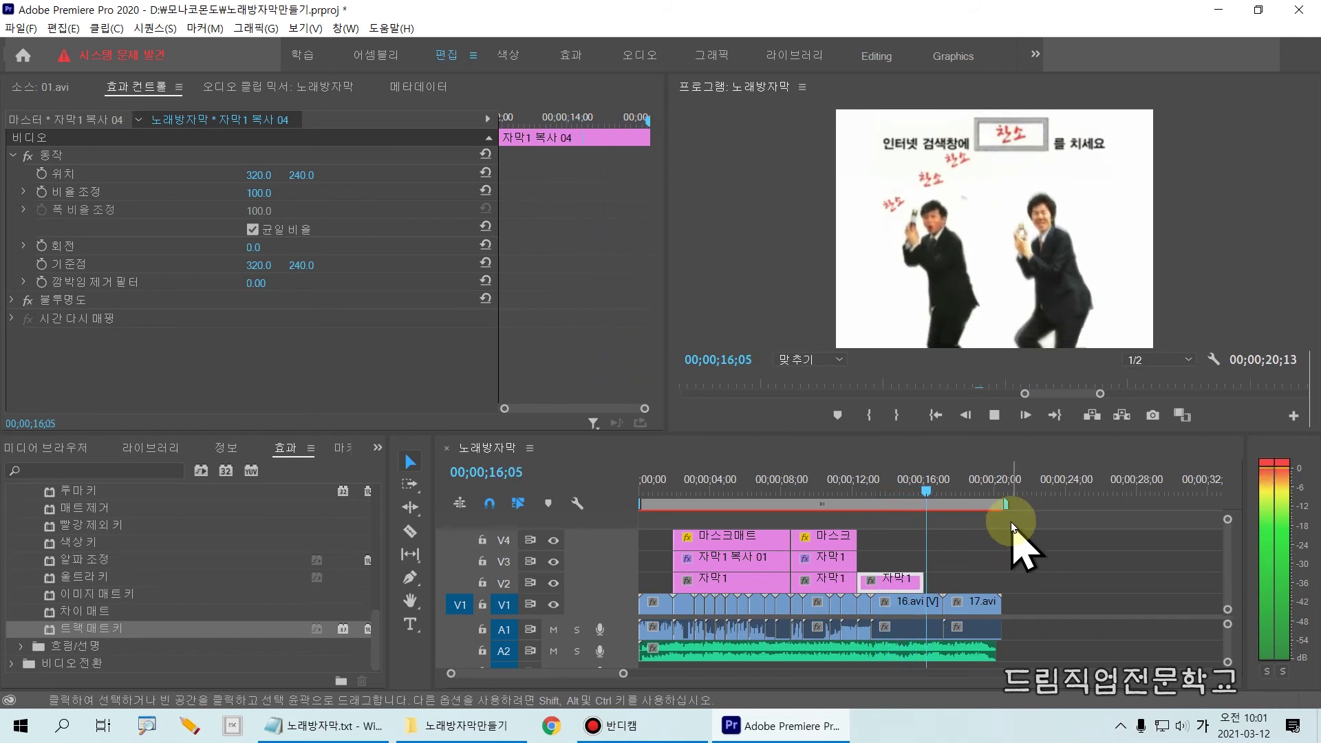
pyautogui.press('space')
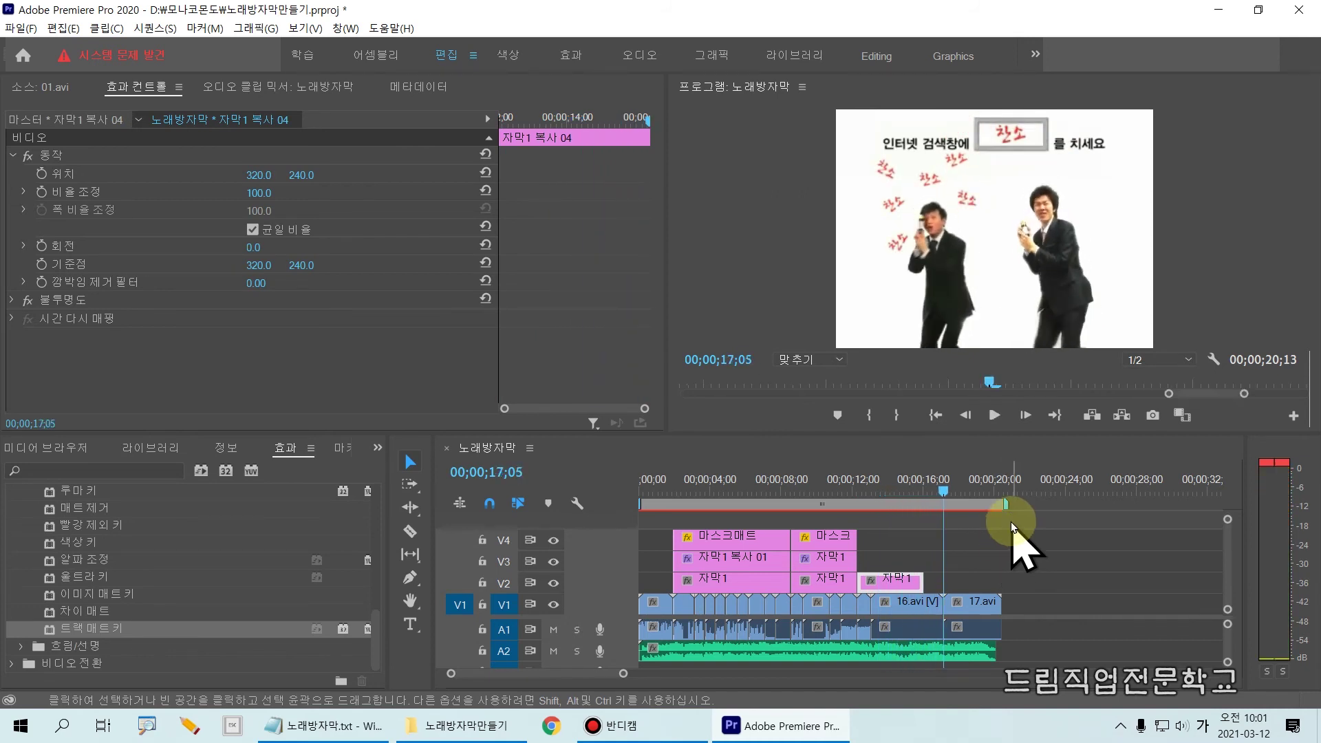
# Step: Extend the new V2 subtitle clip's end to 17;05 and return the playhead to 12;13
pyautogui.click(922, 583)
pyautogui.moveTo(922, 584); pyautogui.dragTo(942, 583)
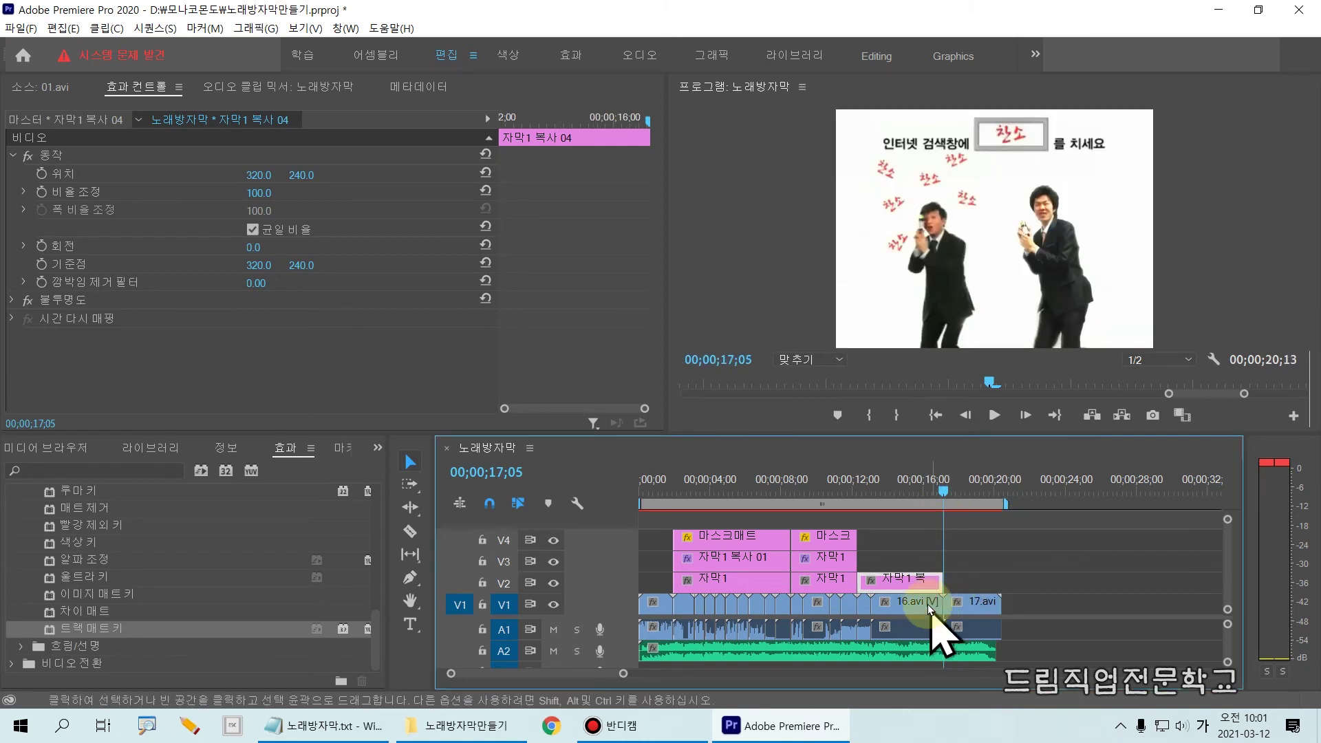
pyautogui.click(873, 584)
pyautogui.moveTo(855, 569); pyautogui.dragTo(944, 575)
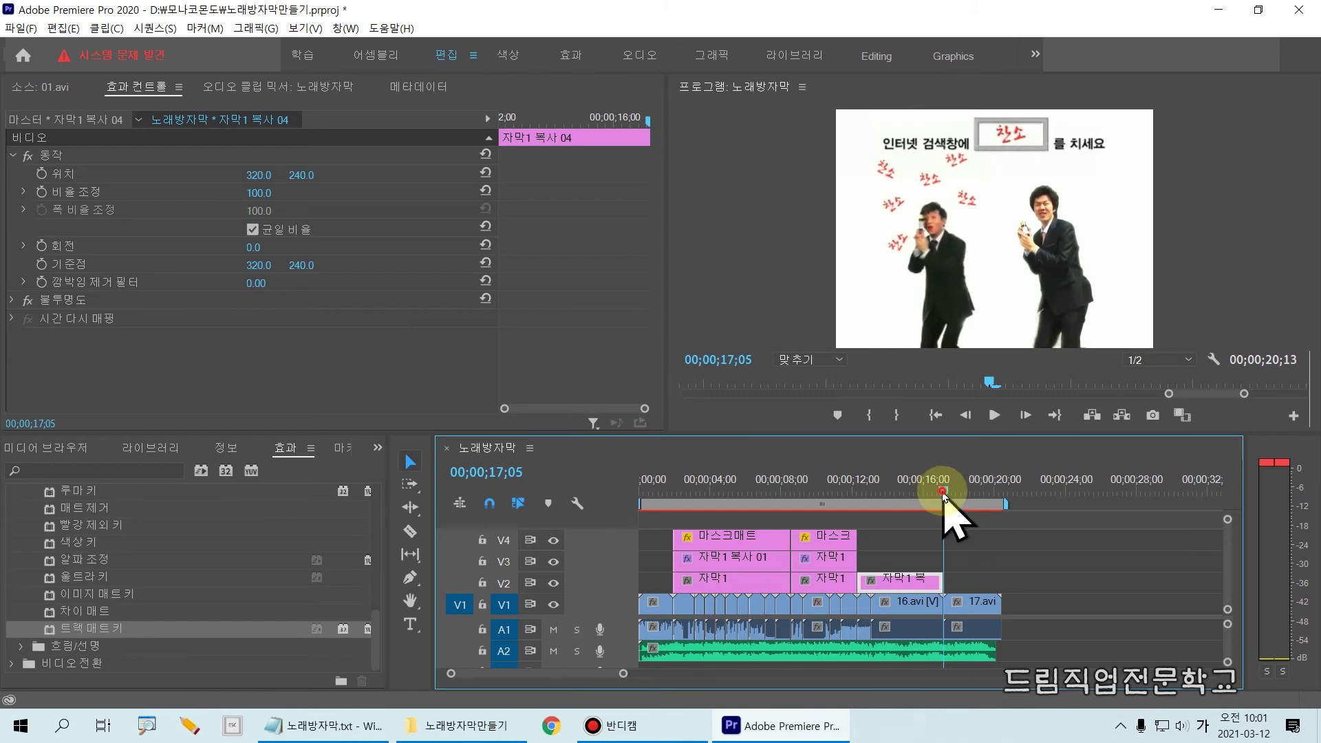
pyautogui.moveTo(944, 492); pyautogui.dragTo(860, 494)
pyautogui.moveTo(888, 576)
pyautogui.mouseDown()
pyautogui.moveTo(888, 607)
pyautogui.moveTo(879, 567)
pyautogui.moveTo(859, 567)
pyautogui.moveTo(915, 587)
pyautogui.moveTo(948, 581)
pyautogui.moveTo(912, 577)
pyautogui.moveTo(916, 541)
pyautogui.moveTo(906, 550)
pyautogui.moveTo(926, 556)
pyautogui.mouseUp()
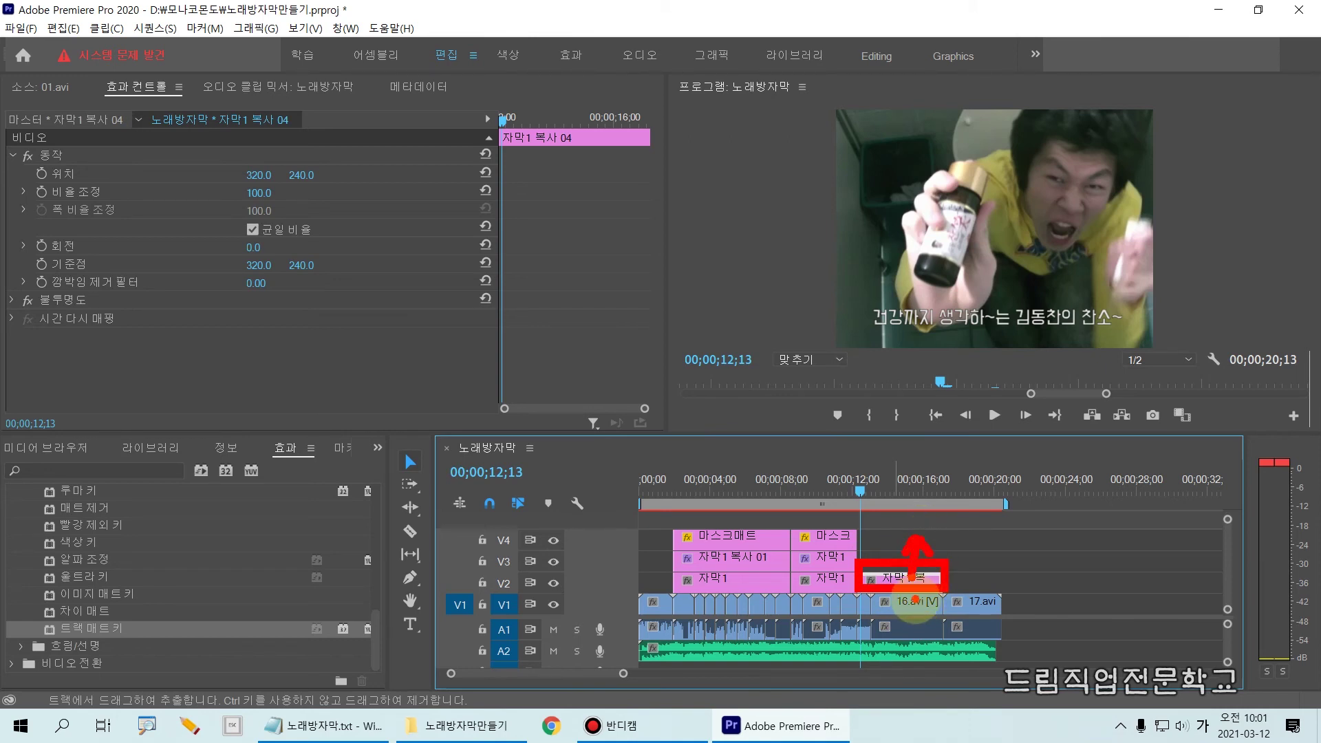
# Step: Alt-drag a copy of the new subtitle clip onto V3 and open it for editing
pyautogui.press('Escape')
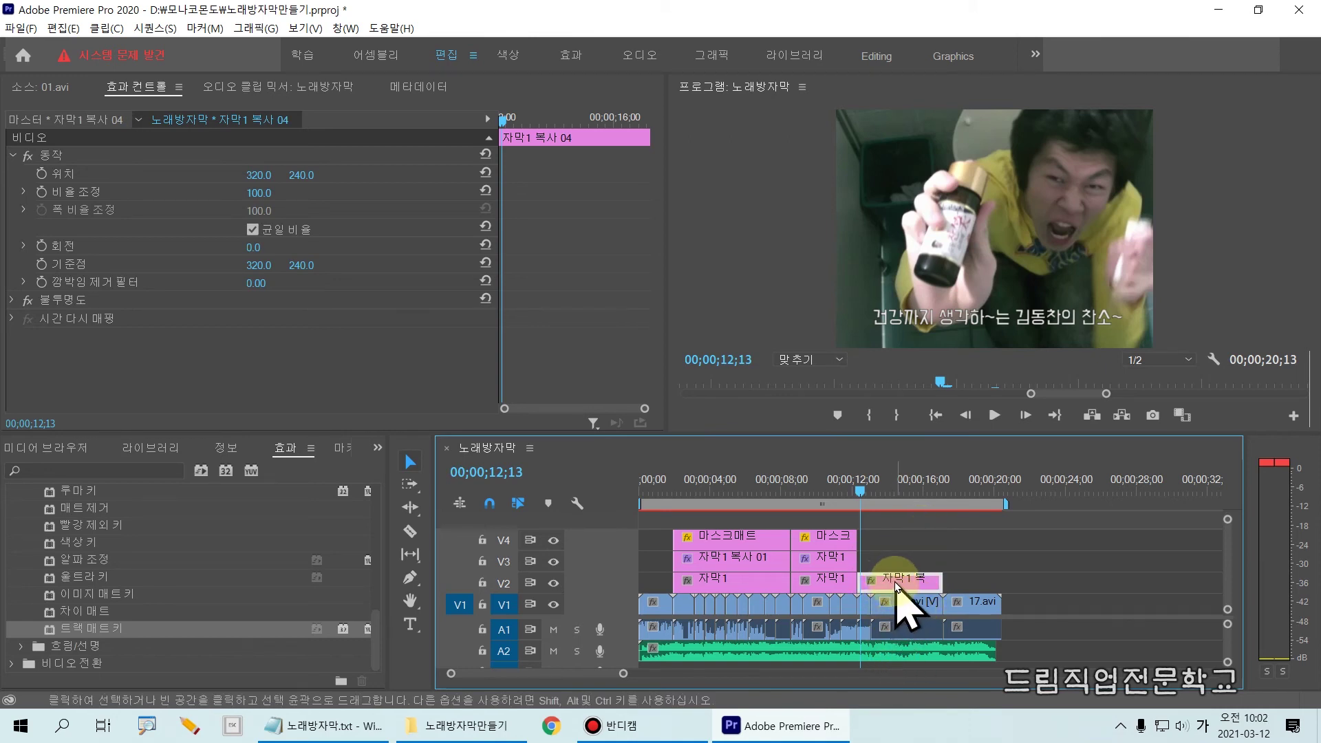
pyautogui.moveTo(894, 580); pyautogui.dragTo(895, 575)
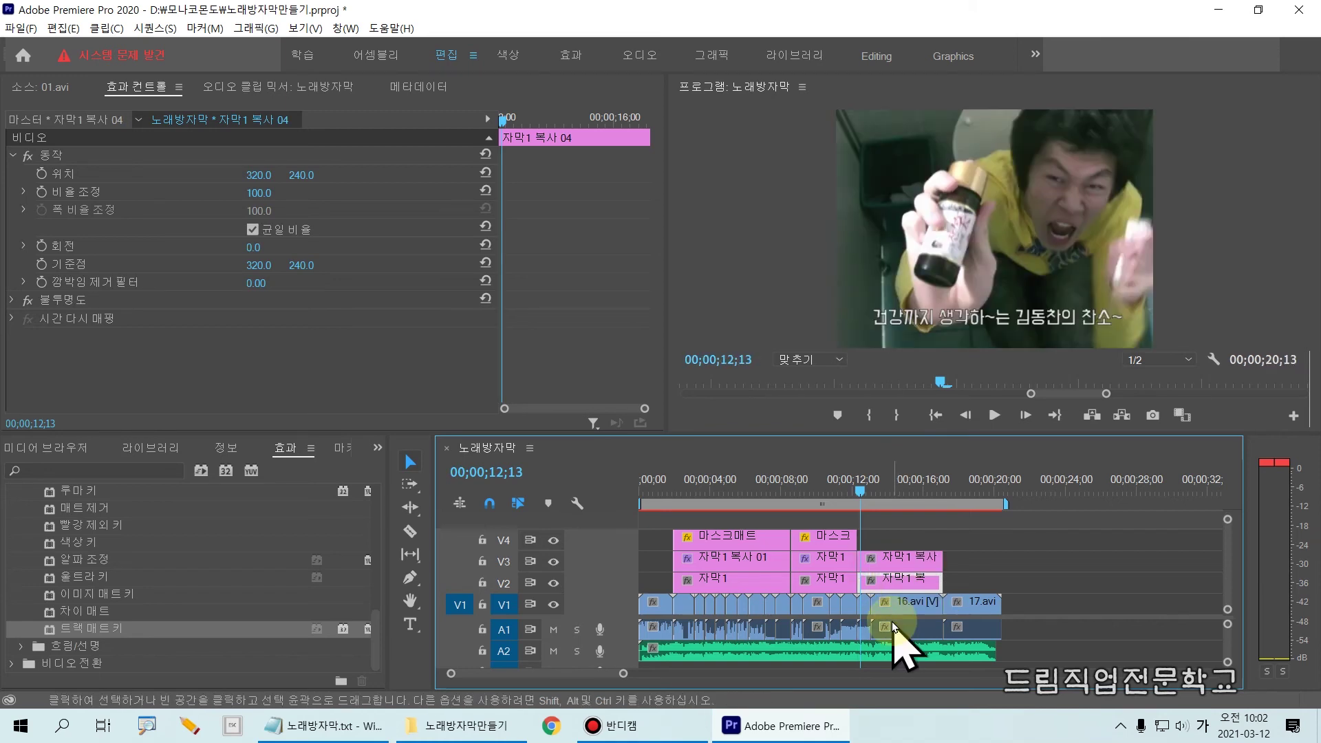
pyautogui.click(886, 569)
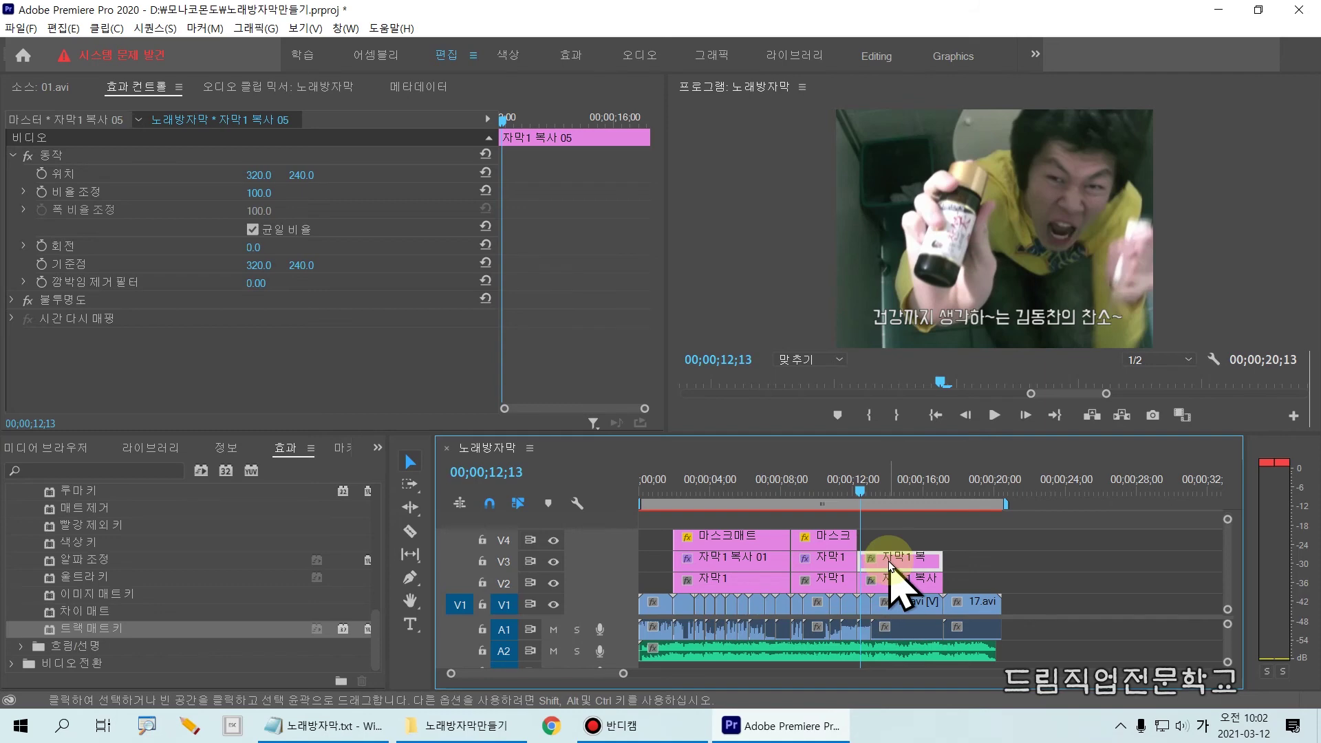
pyautogui.doubleClick(893, 569)
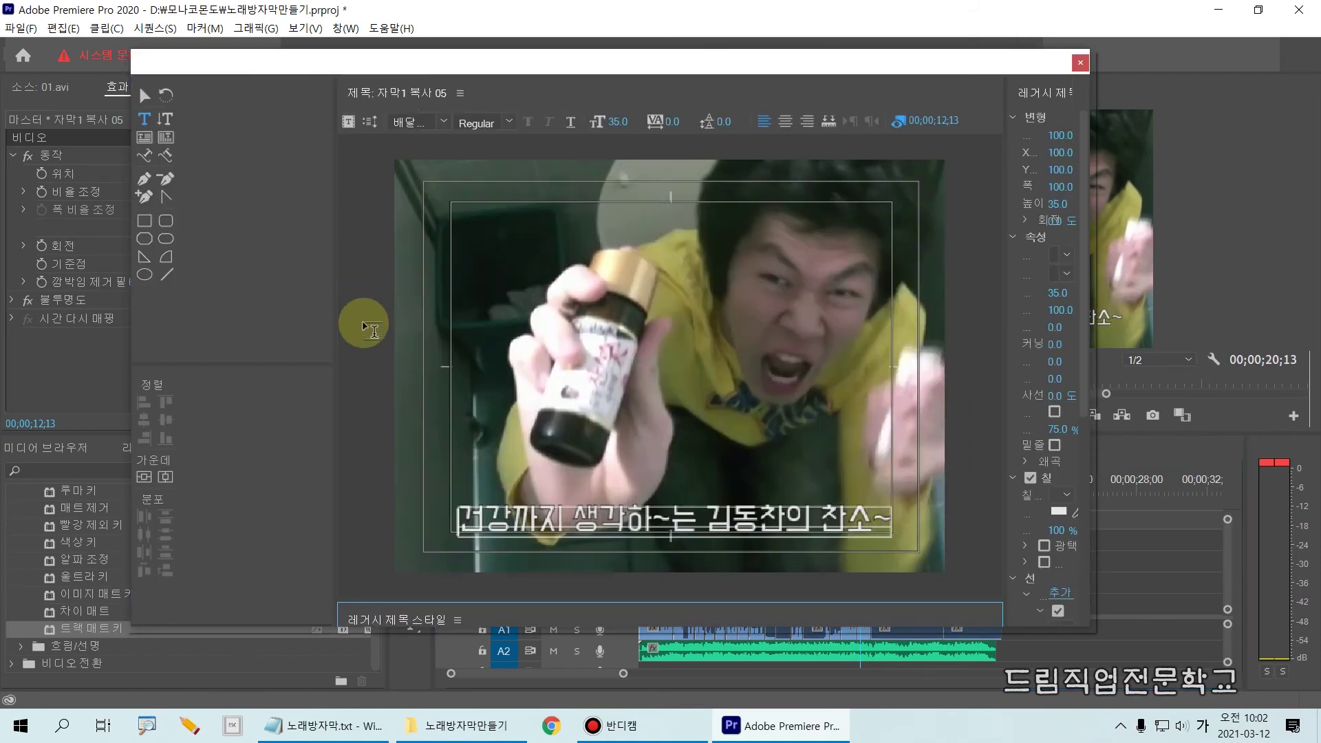
# Step: Set the V3 copy's text fill to red F80000 and close the title editor
pyautogui.click(145, 94)
pyautogui.click(475, 520)
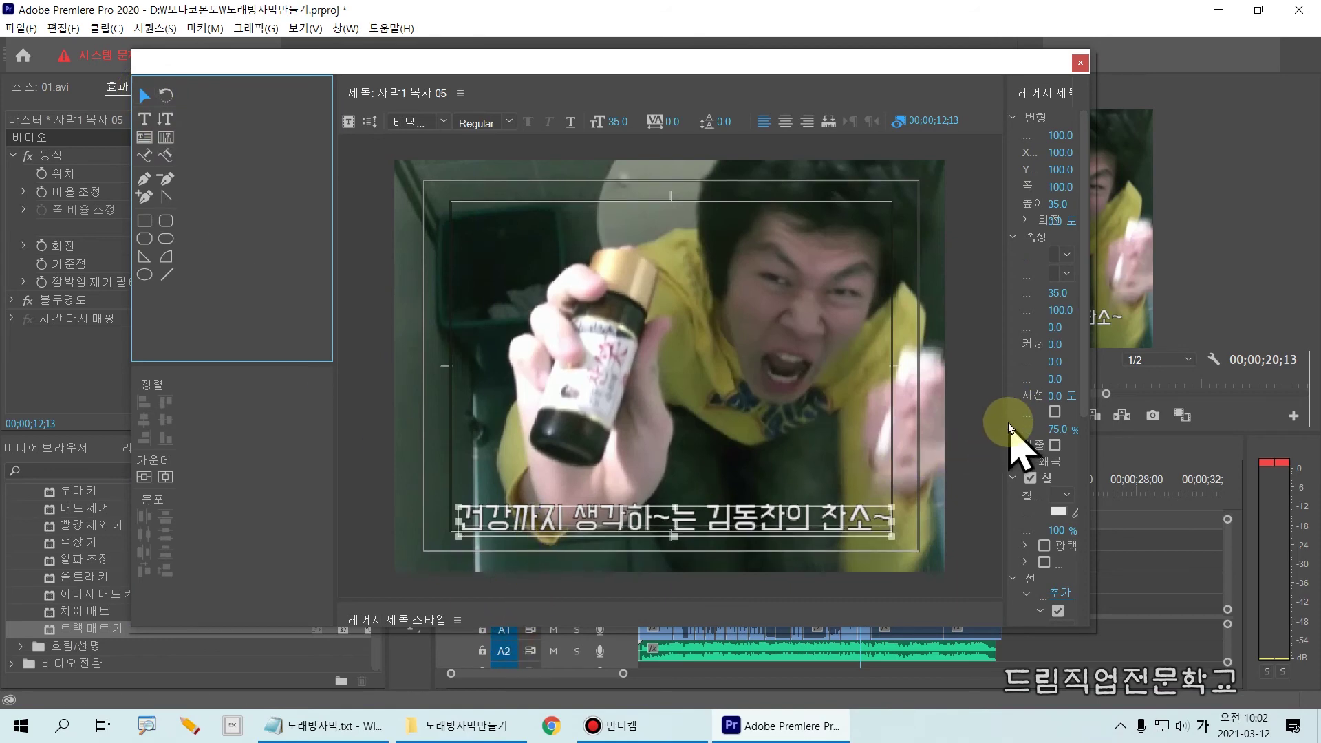
pyautogui.moveTo(1005, 422); pyautogui.dragTo(958, 421)
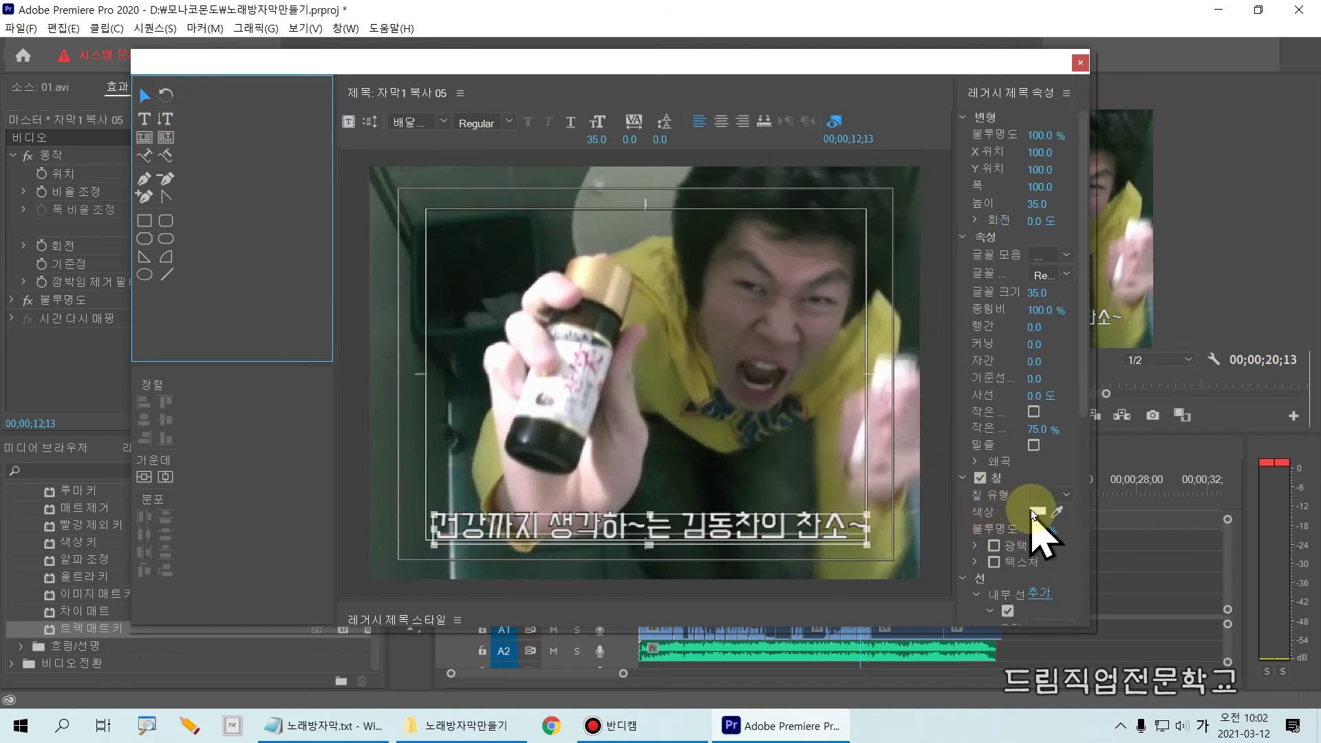
pyautogui.click(1036, 511)
pyautogui.click(555, 369)
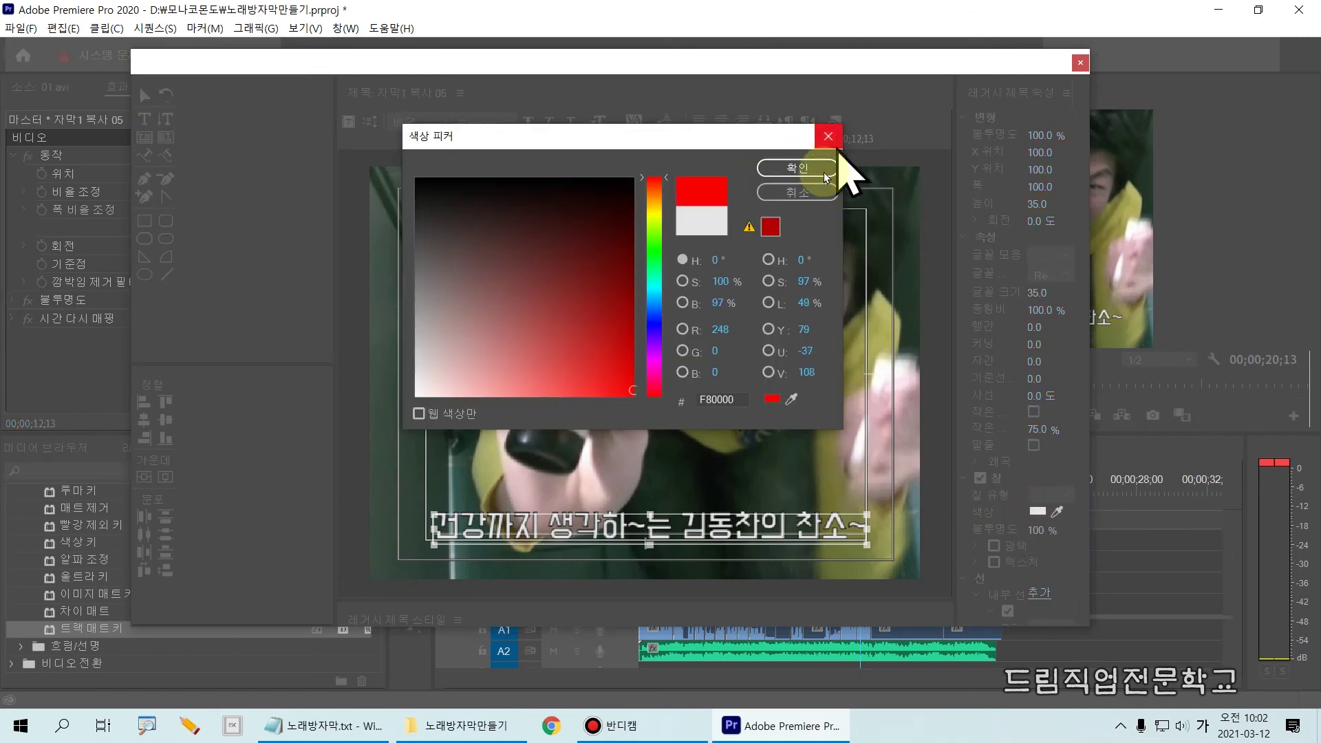
pyautogui.click(825, 174)
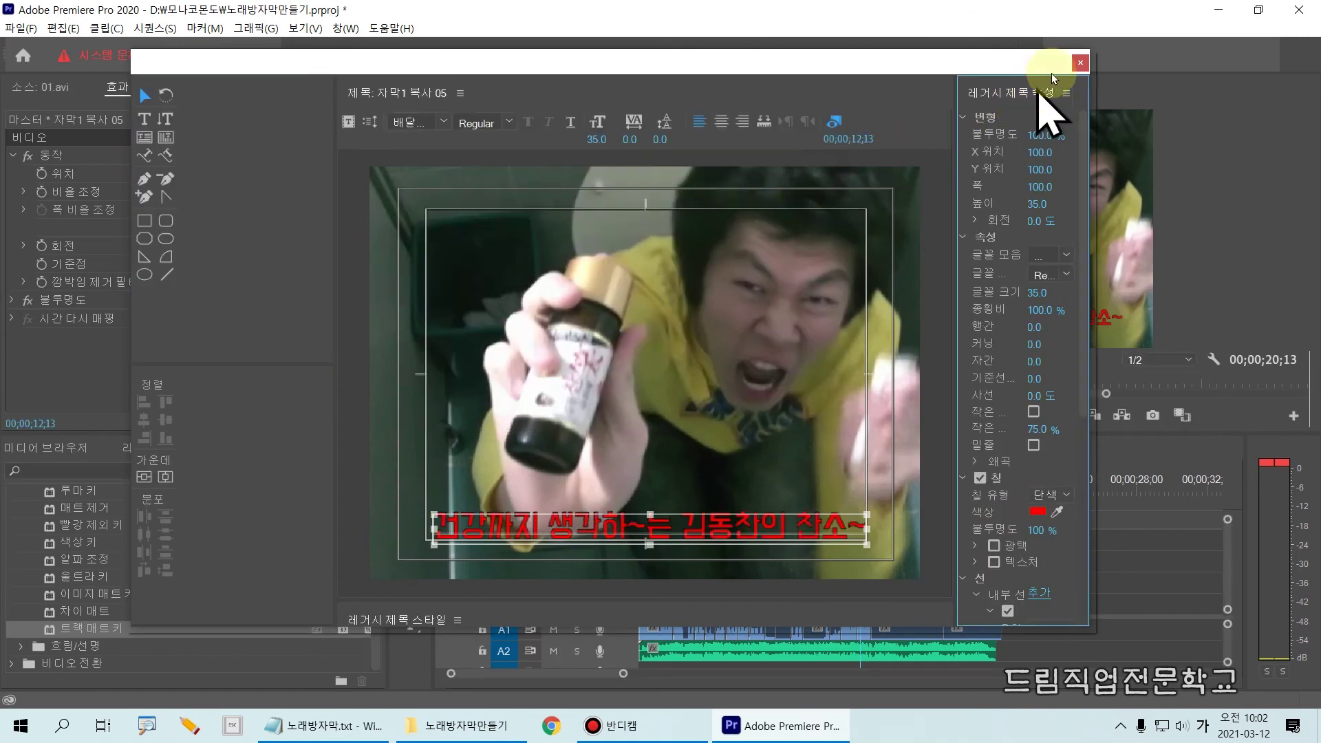
pyautogui.click(1080, 62)
pyautogui.moveTo(854, 485)
pyautogui.mouseDown()
pyautogui.moveTo(886, 485)
pyautogui.moveTo(861, 483)
pyautogui.mouseUp()
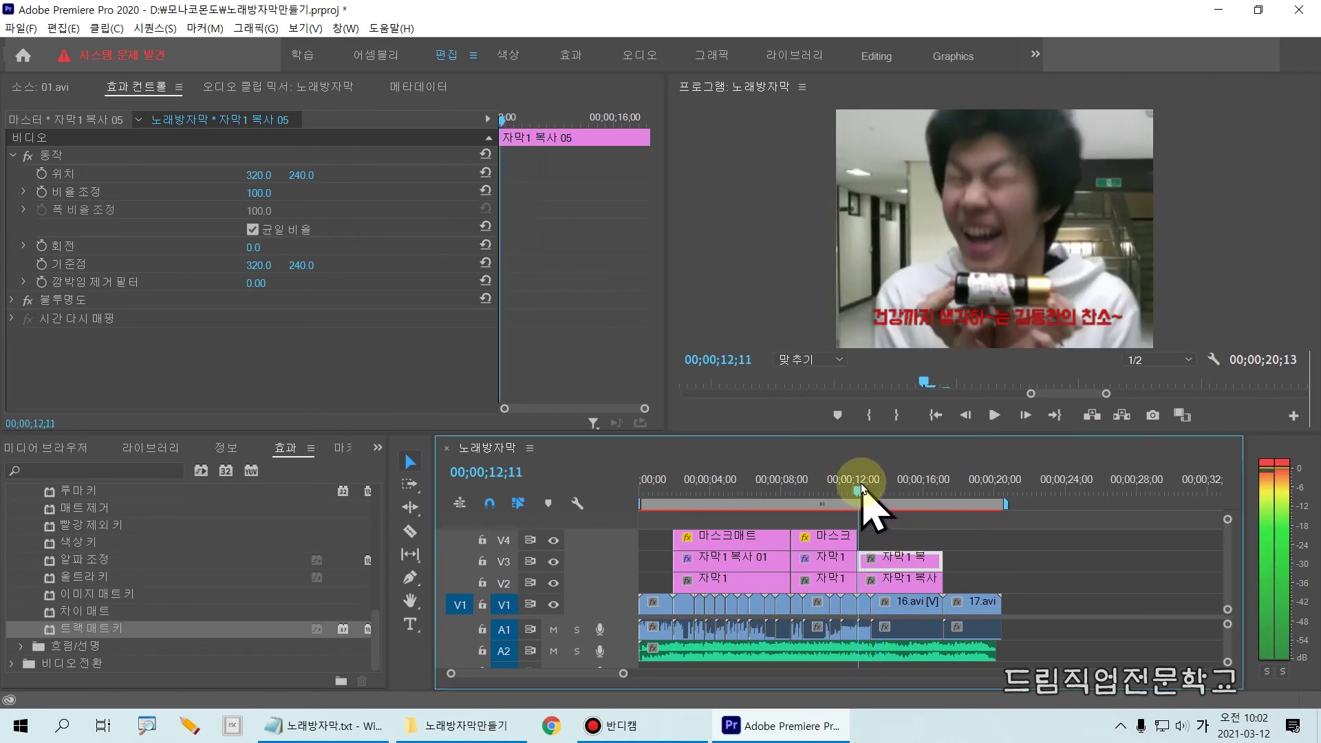
# Step: Alt-drag a copy of the V4 마스크 matte clip right, above the second lyric pair, and select it
pyautogui.click(892, 533)
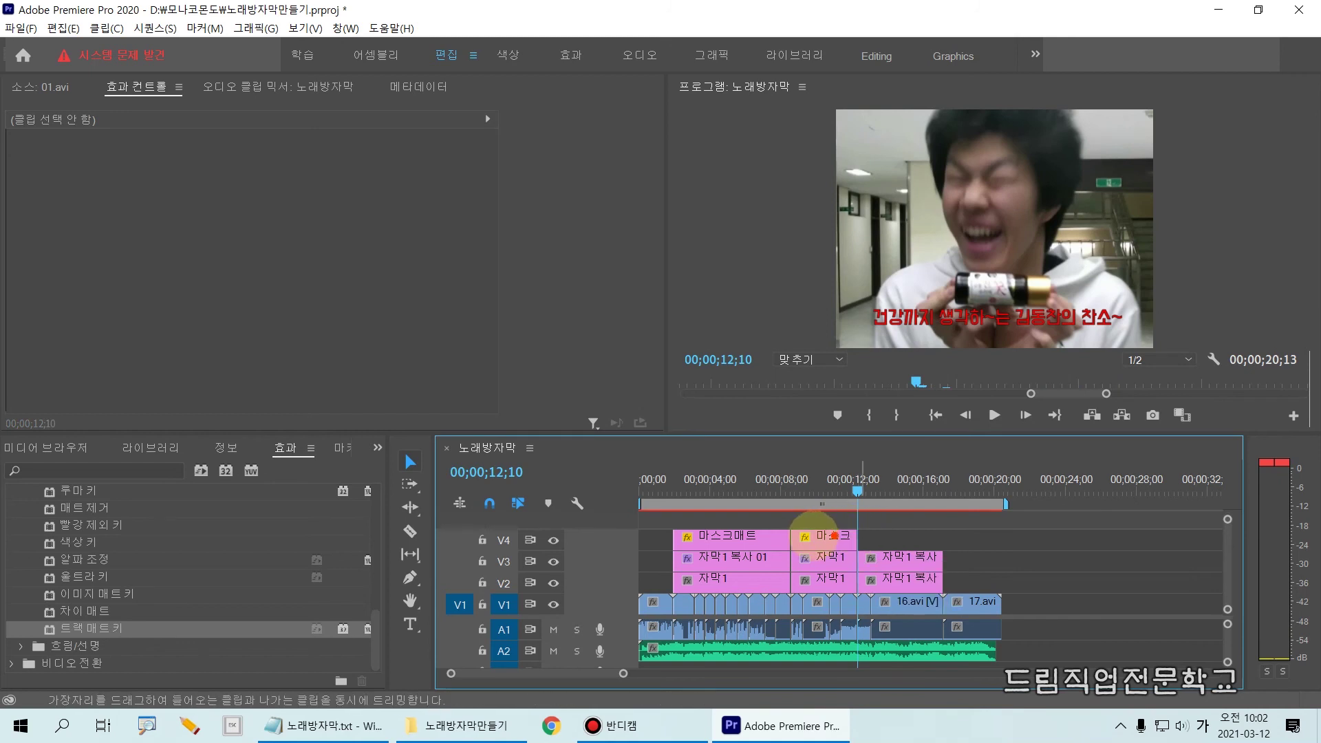
pyautogui.moveTo(789, 527)
pyautogui.mouseDown()
pyautogui.moveTo(871, 540)
pyautogui.moveTo(852, 560)
pyautogui.moveTo(843, 531)
pyautogui.moveTo(885, 547)
pyautogui.mouseUp()
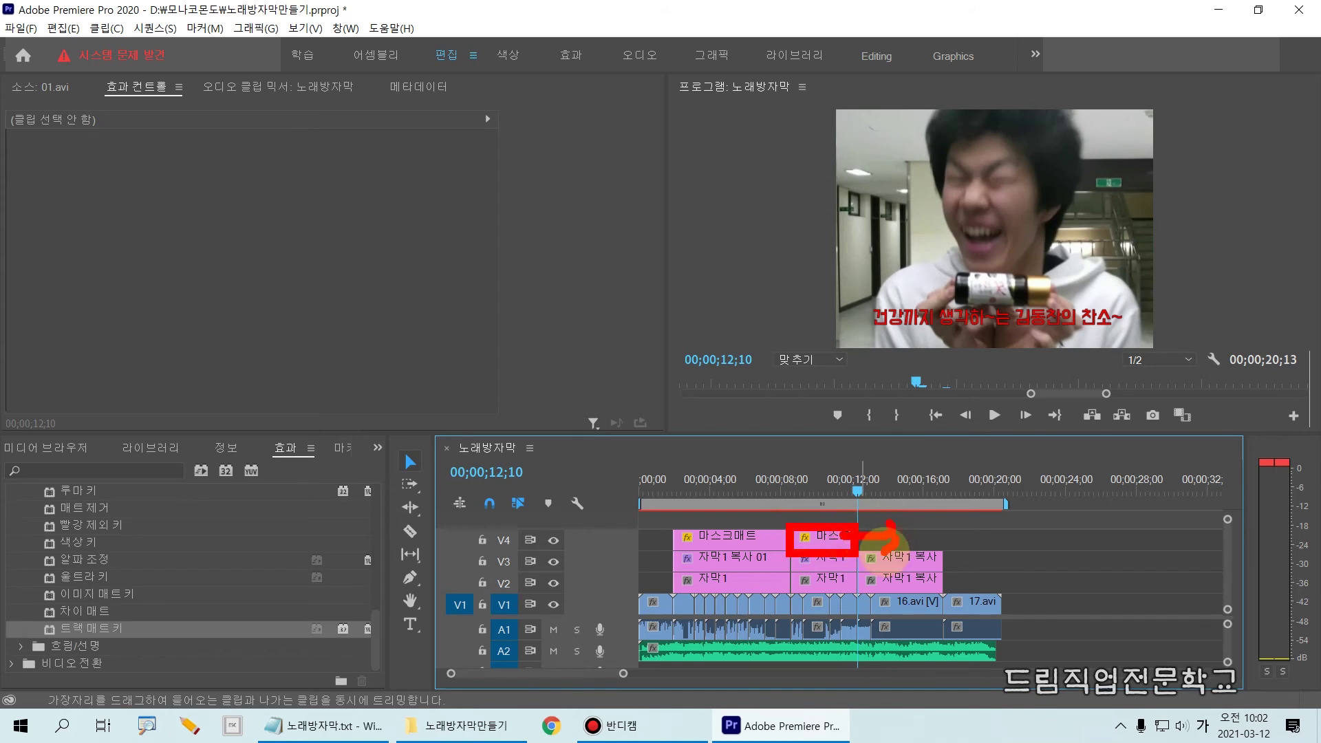
pyautogui.press('Escape')
pyautogui.click(835, 544)
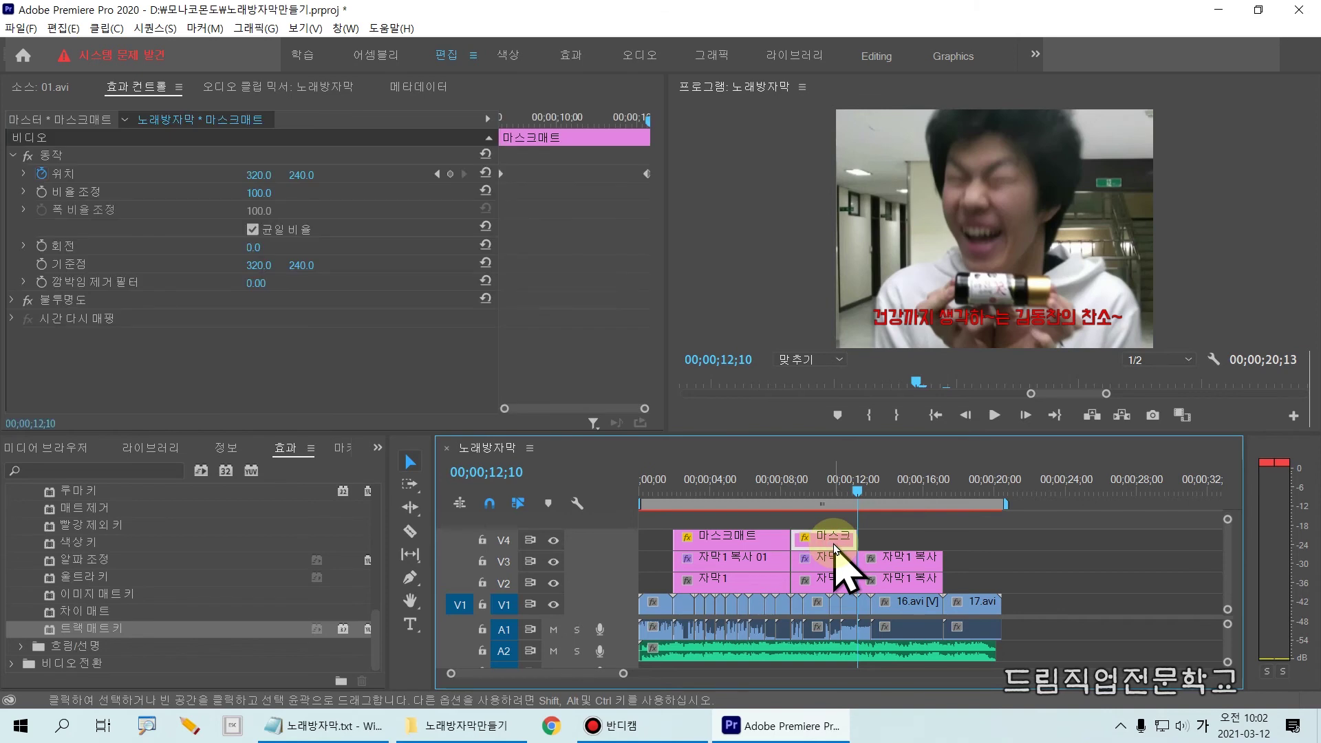
pyautogui.moveTo(832, 541); pyautogui.dragTo(943, 541)
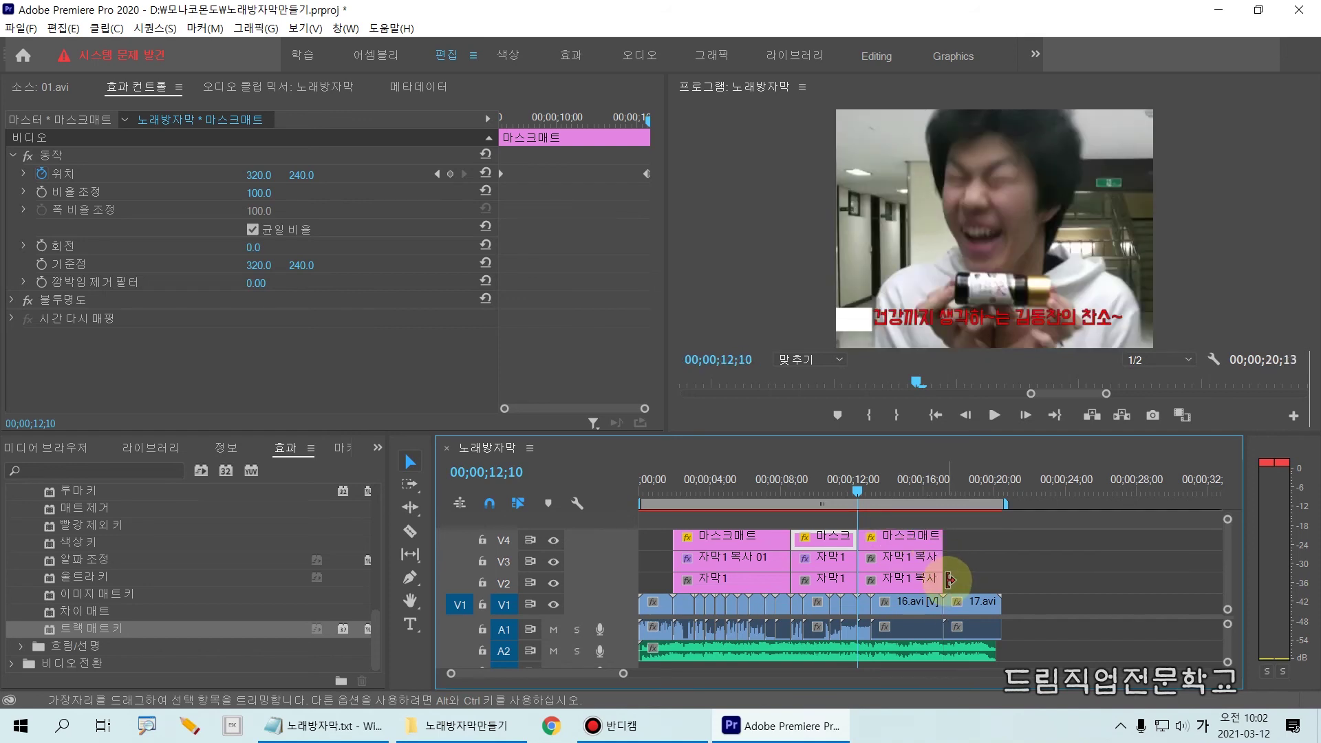
pyautogui.click(971, 533)
pyautogui.click(915, 540)
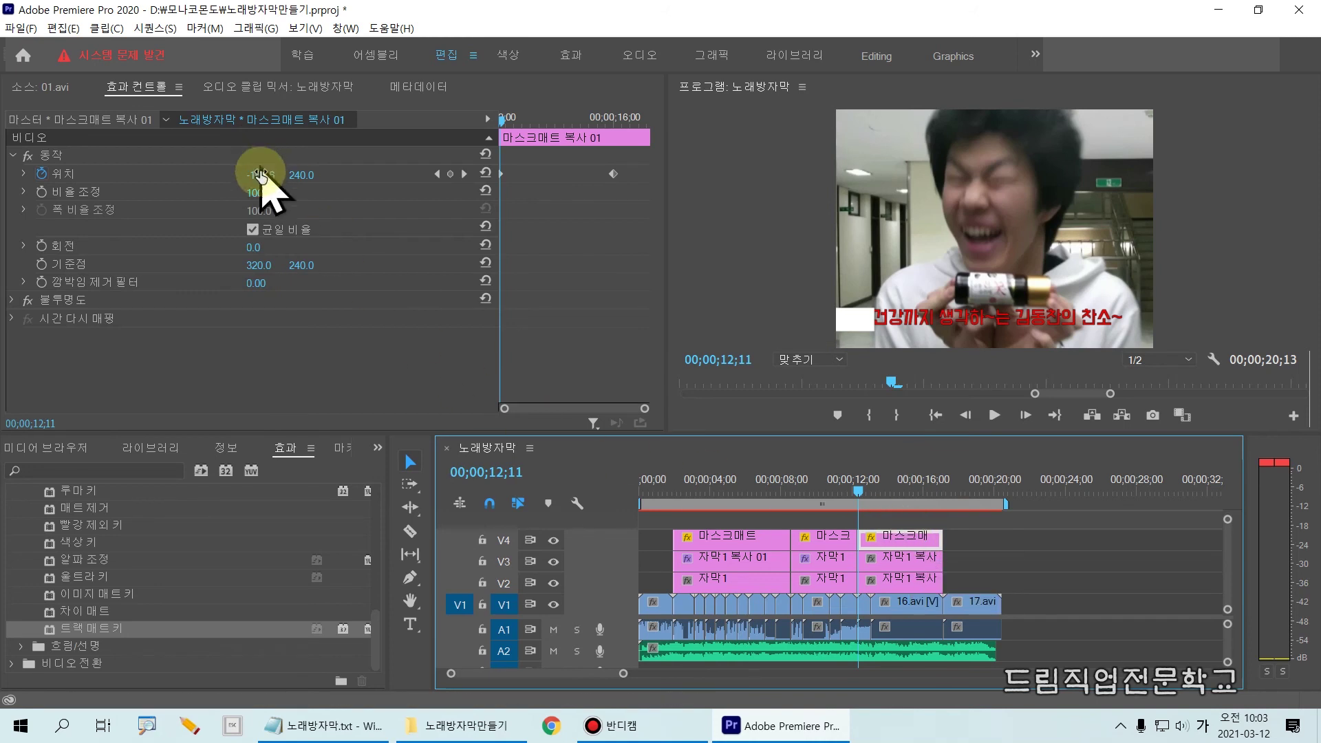
# Step: Shift the matte copy's Position keyframes later so its sweep matches the line, around 16;05
pyautogui.click(613, 174)
pyautogui.moveTo(601, 161); pyautogui.dragTo(623, 186)
pyautogui.press('Escape')
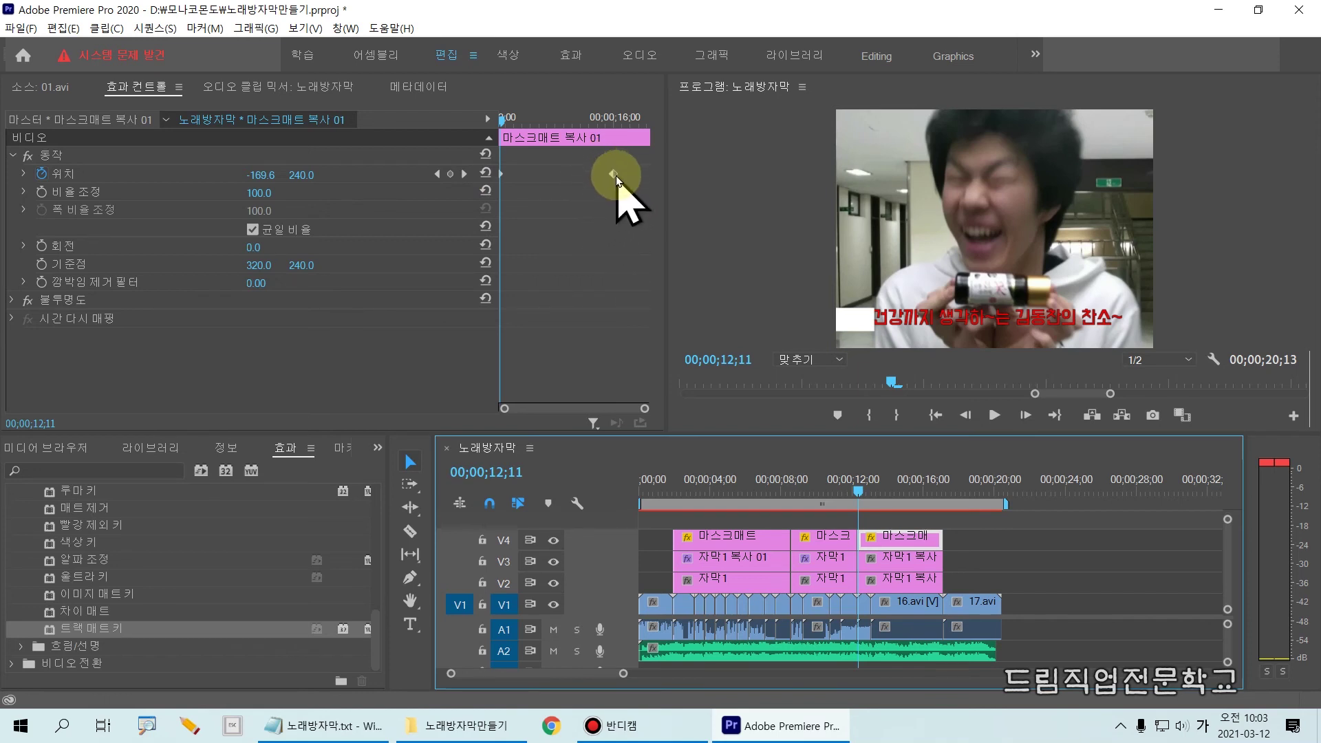
pyautogui.moveTo(617, 179); pyautogui.dragTo(639, 190)
pyautogui.moveTo(501, 119); pyautogui.dragTo(648, 135)
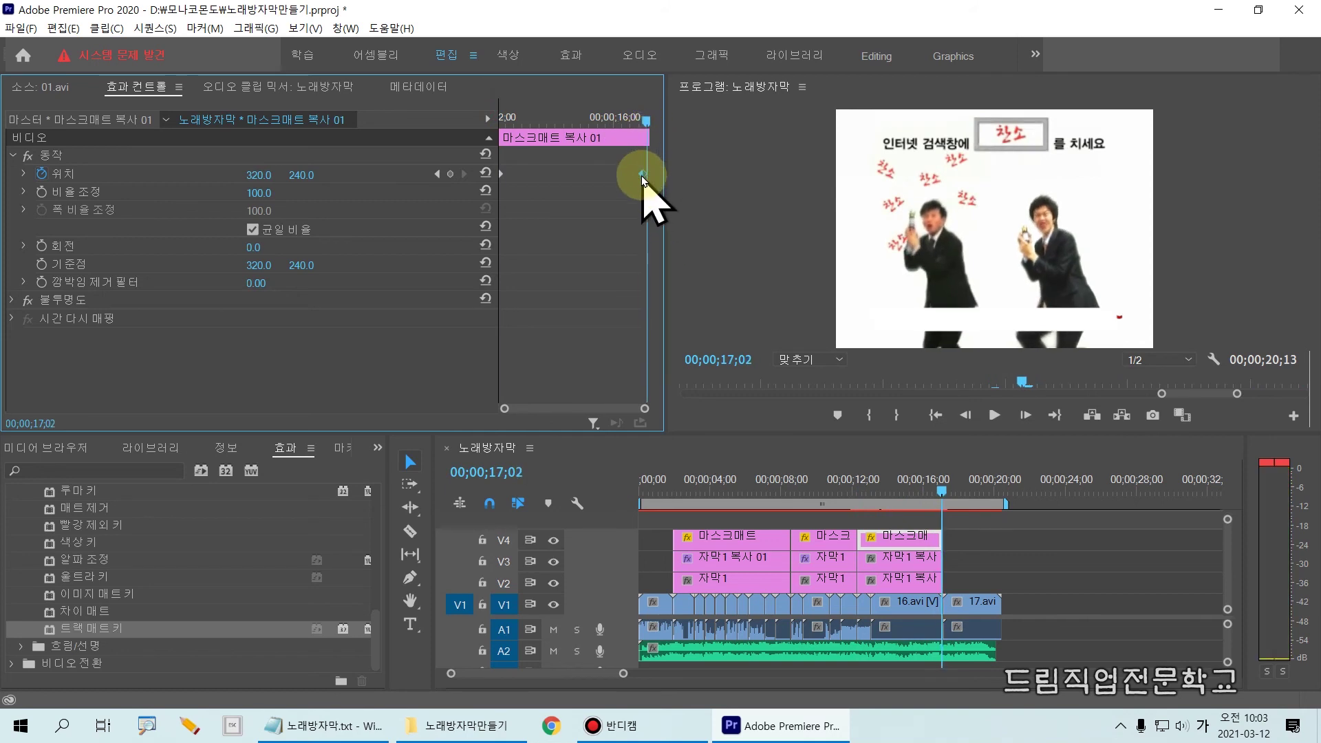
pyautogui.moveTo(647, 178); pyautogui.dragTo(648, 179)
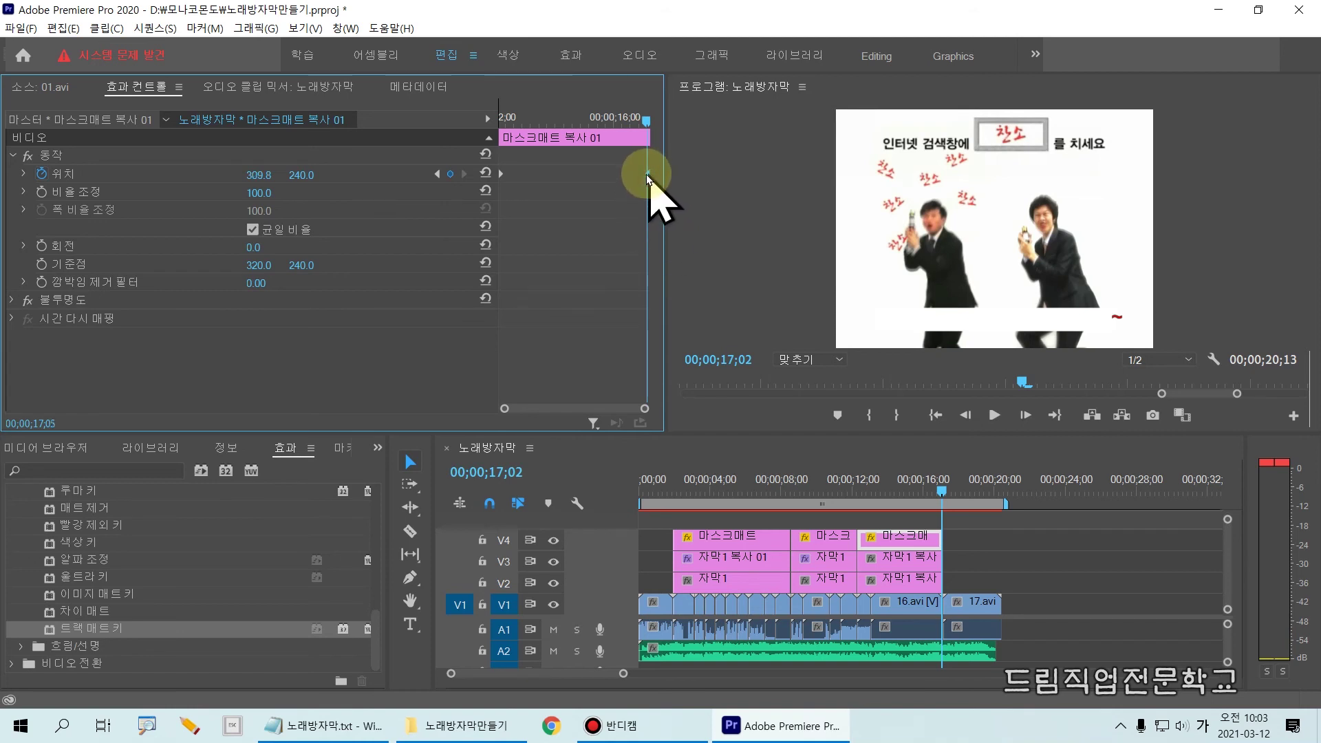
pyautogui.moveTo(646, 119)
pyautogui.mouseDown()
pyautogui.moveTo(453, 110)
pyautogui.moveTo(677, 126)
pyautogui.moveTo(521, 131)
pyautogui.moveTo(688, 133)
pyautogui.moveTo(646, 118)
pyautogui.mouseUp()
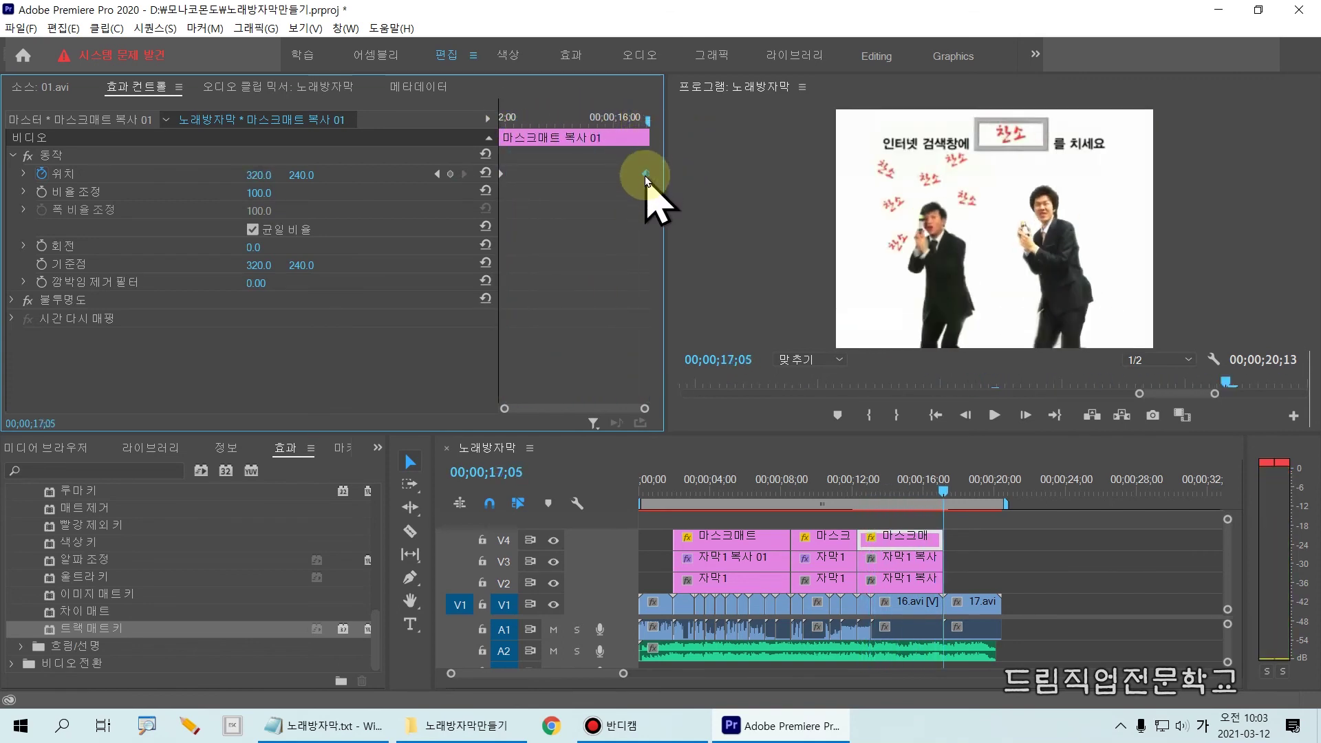
pyautogui.moveTo(649, 124); pyautogui.dragTo(574, 200)
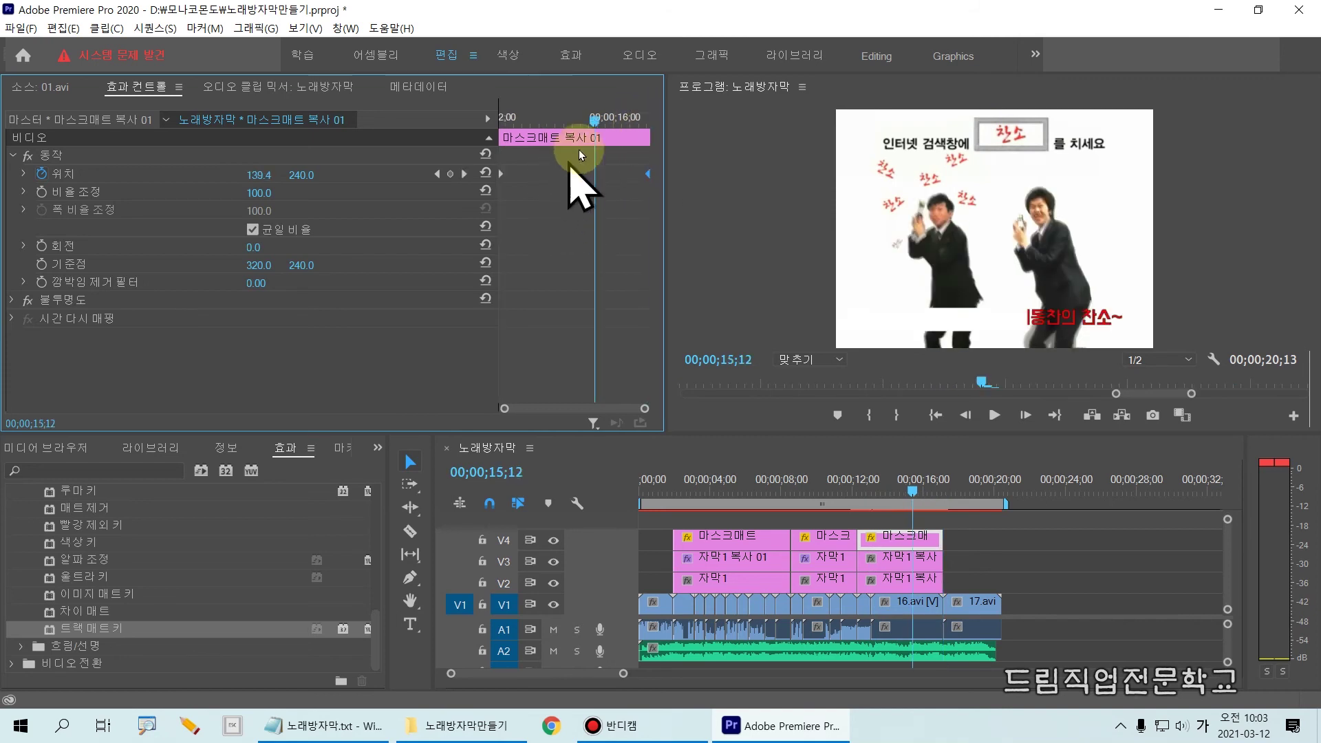
# Step: Apply Track Matte Key to the red V3 subtitle copy with Matte set to Video 4
pyautogui.click(903, 577)
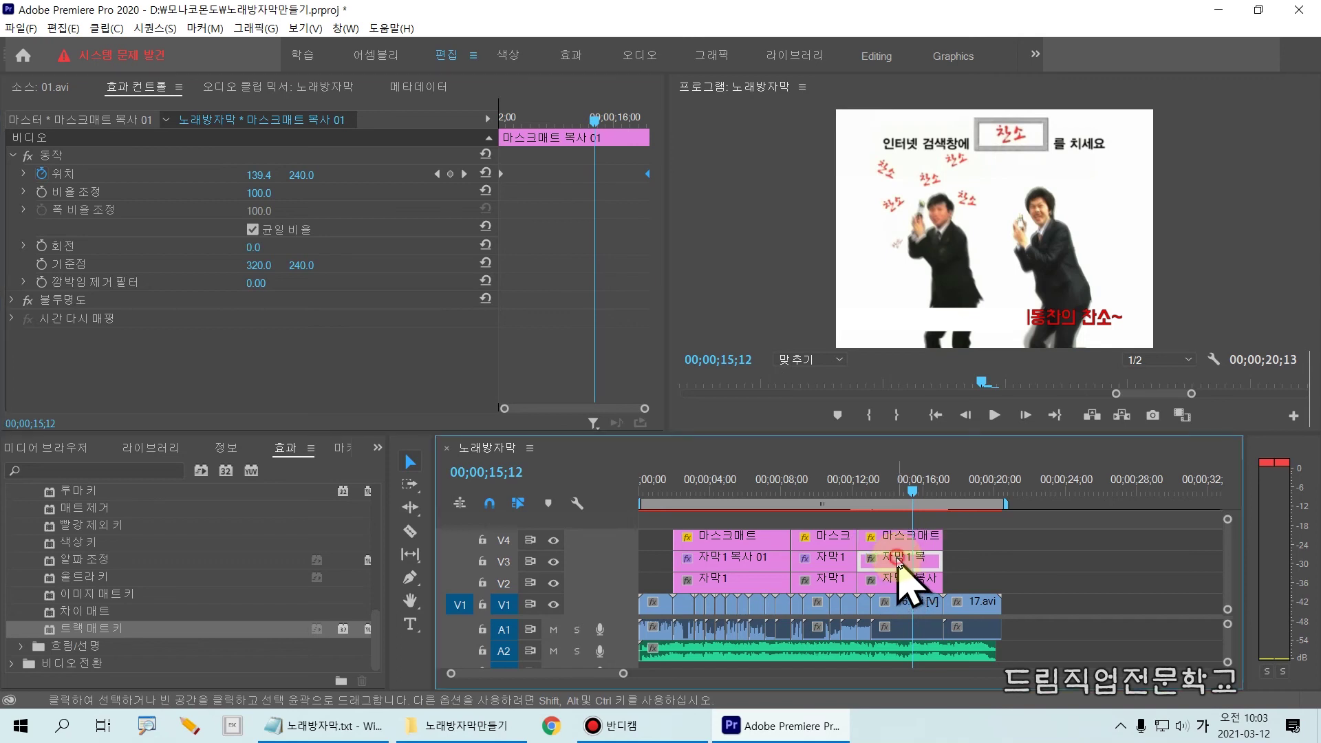
pyautogui.click(866, 550)
pyautogui.moveTo(853, 549); pyautogui.dragTo(940, 573)
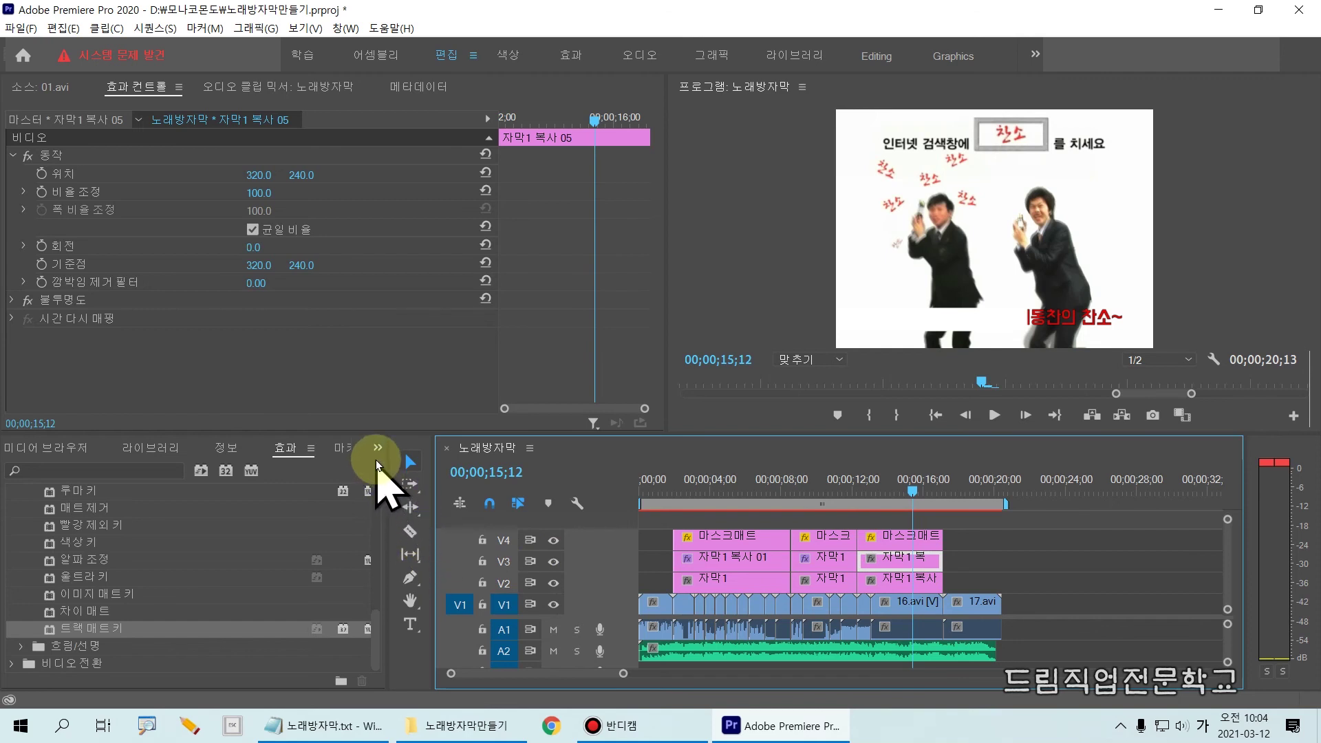
pyautogui.moveTo(50, 629); pyautogui.dragTo(906, 571)
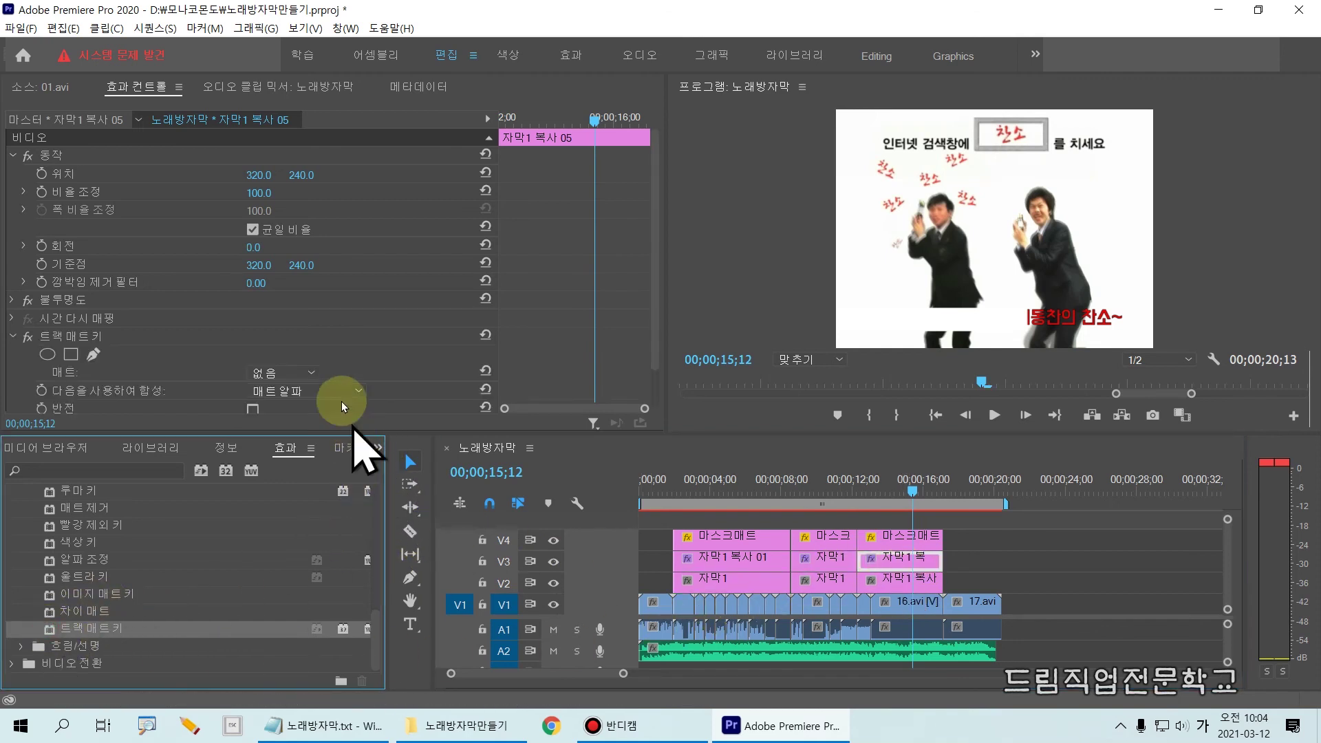
pyautogui.click(289, 409)
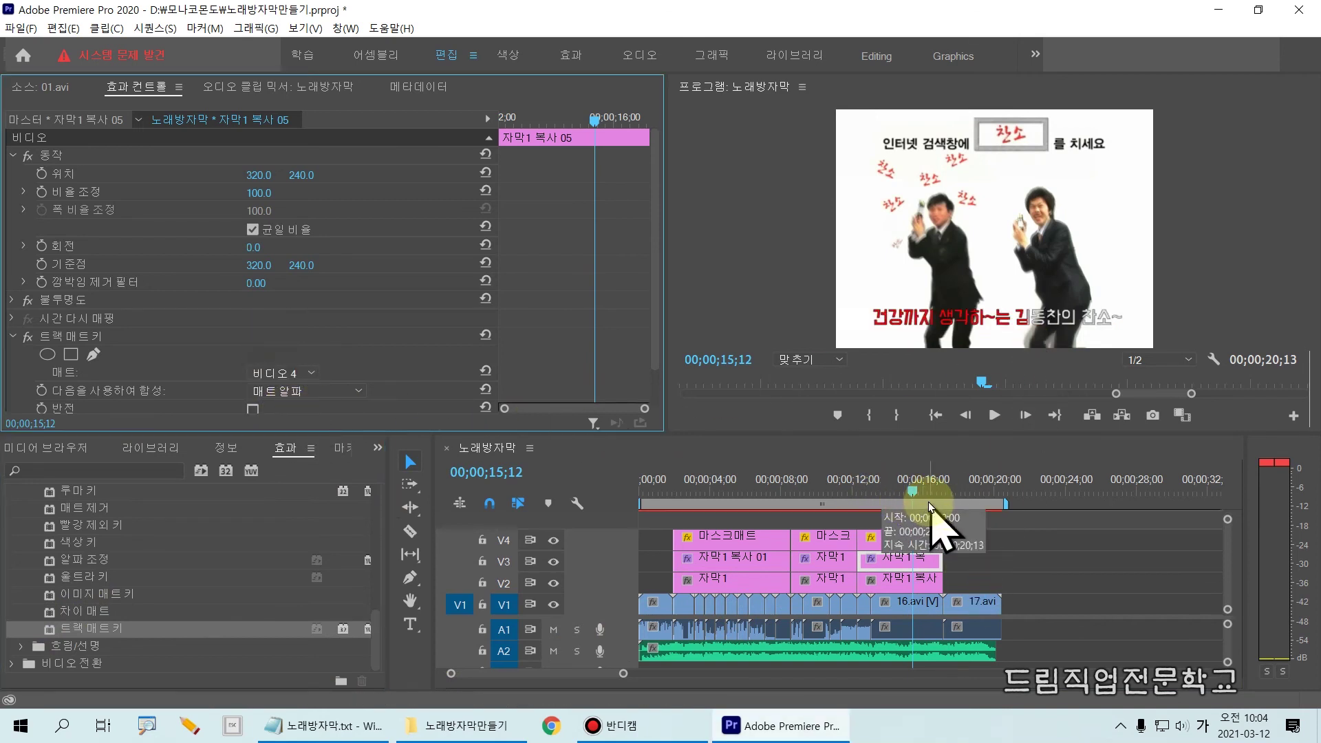
pyautogui.click(989, 543)
pyautogui.press('Down')
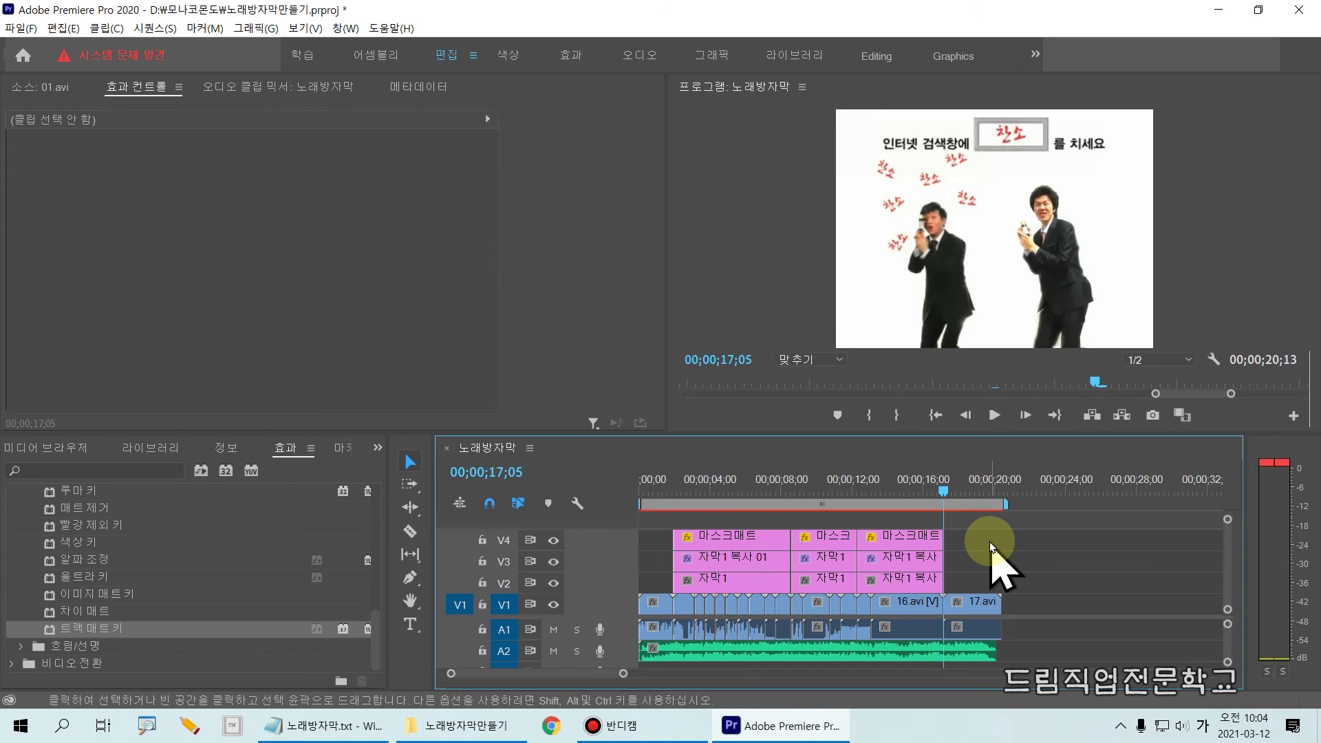
# Step: Alt-drag a copy of the V2 subtitle clip over 17.avi and open it for editing
pyautogui.click(916, 584)
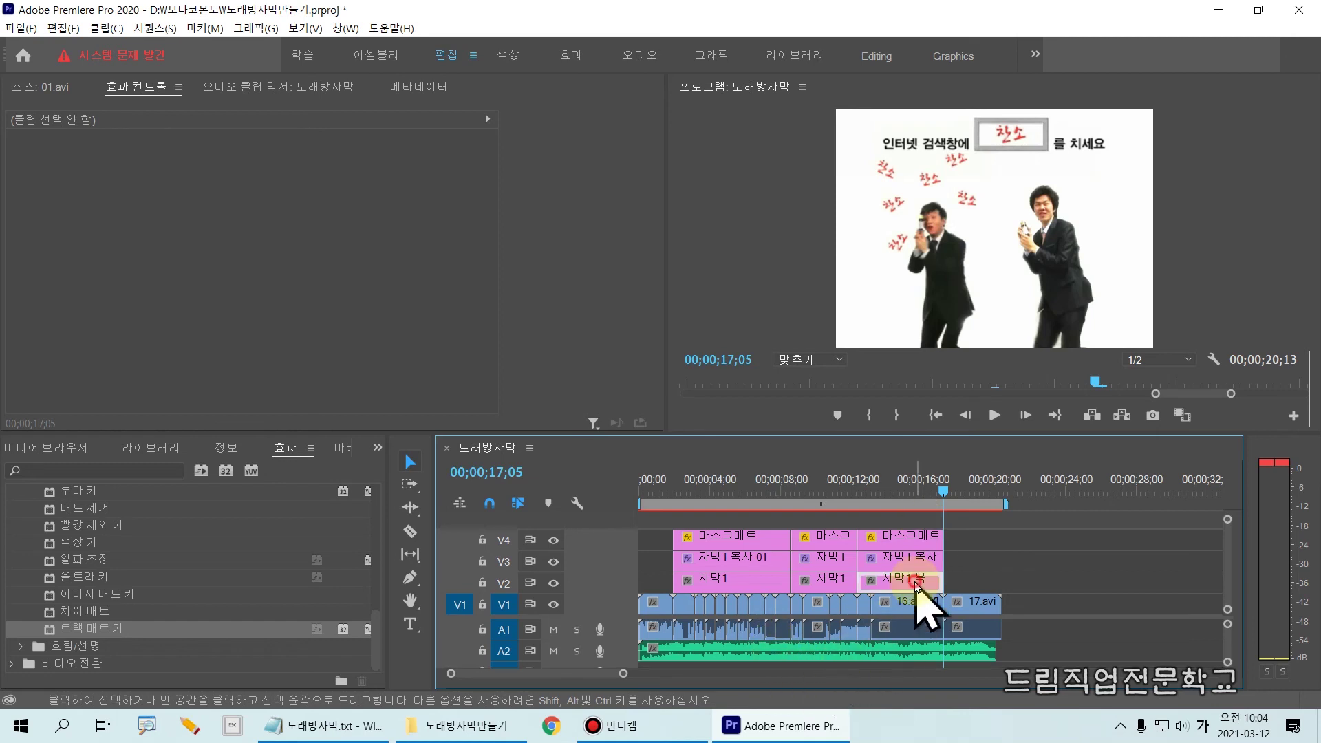
pyautogui.moveTo(917, 589)
pyautogui.mouseDown()
pyautogui.moveTo(851, 571)
pyautogui.moveTo(848, 592)
pyautogui.moveTo(971, 591)
pyautogui.mouseUp()
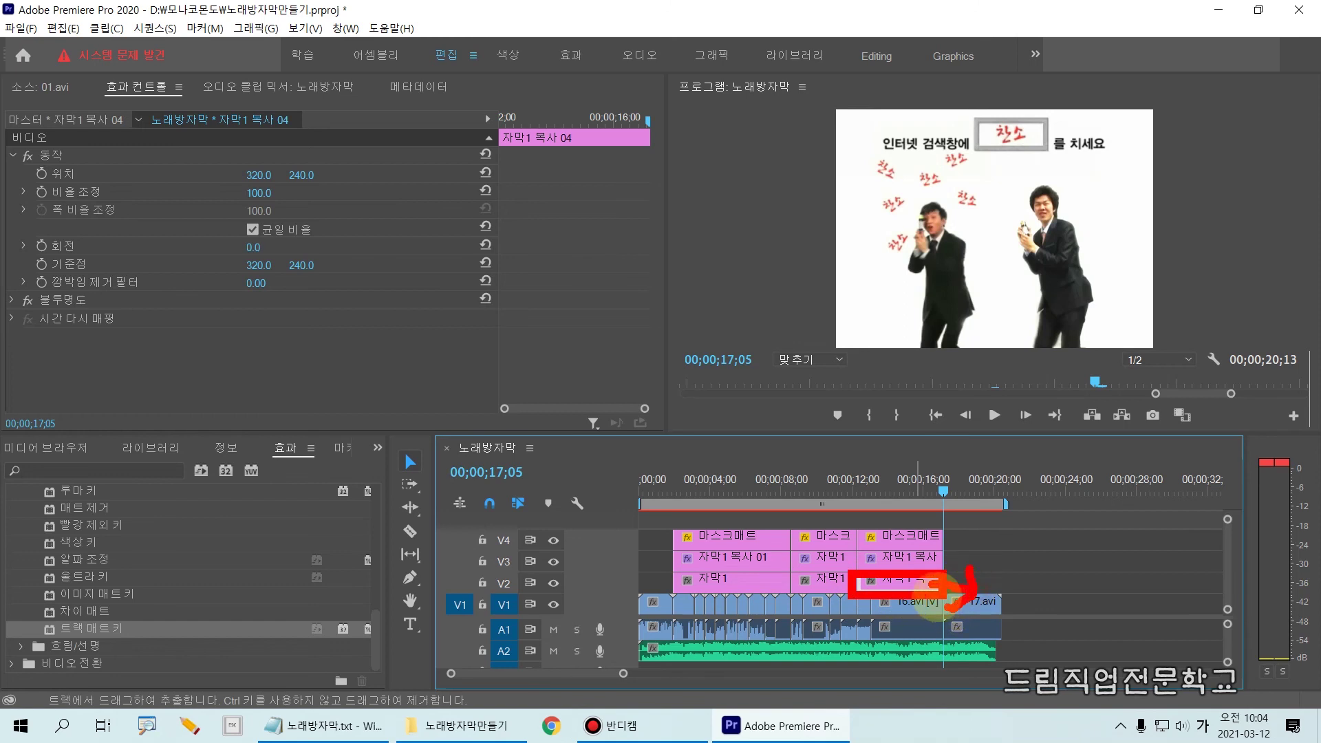
pyautogui.moveTo(907, 588); pyautogui.dragTo(991, 590)
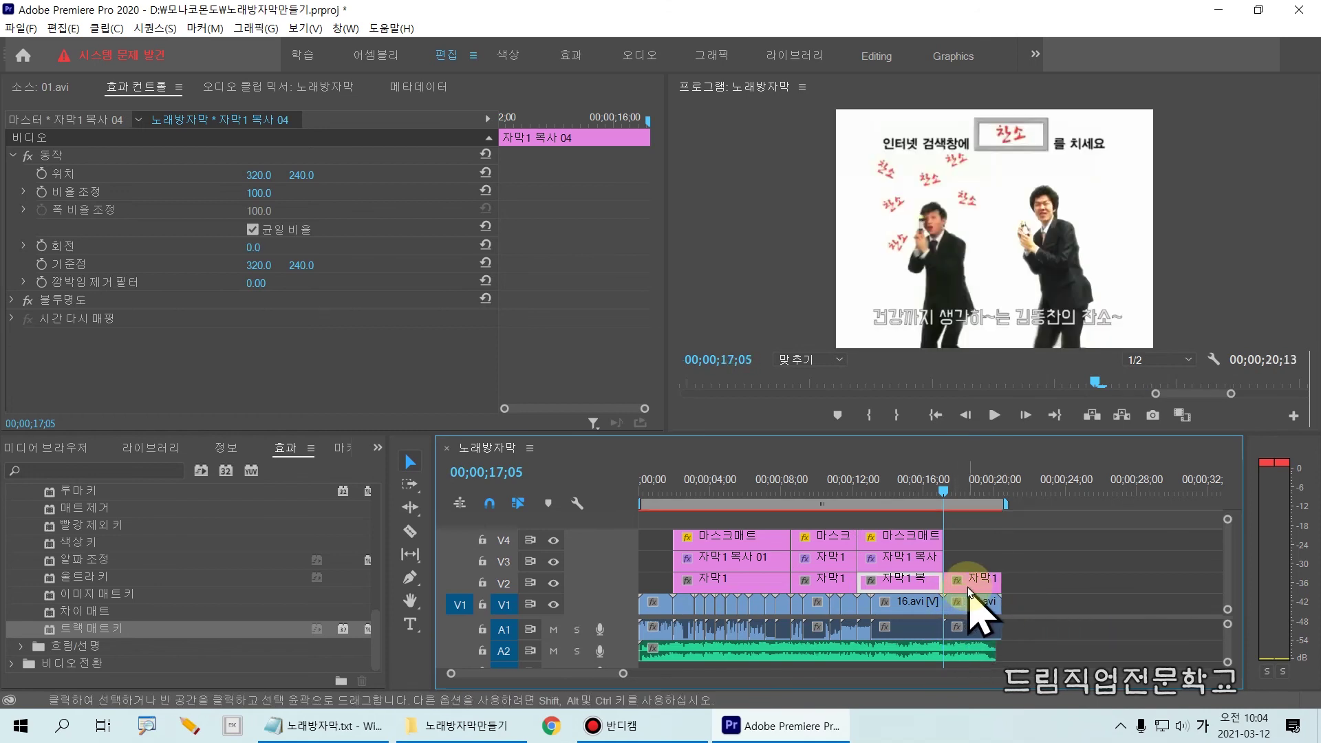
pyautogui.click(946, 490)
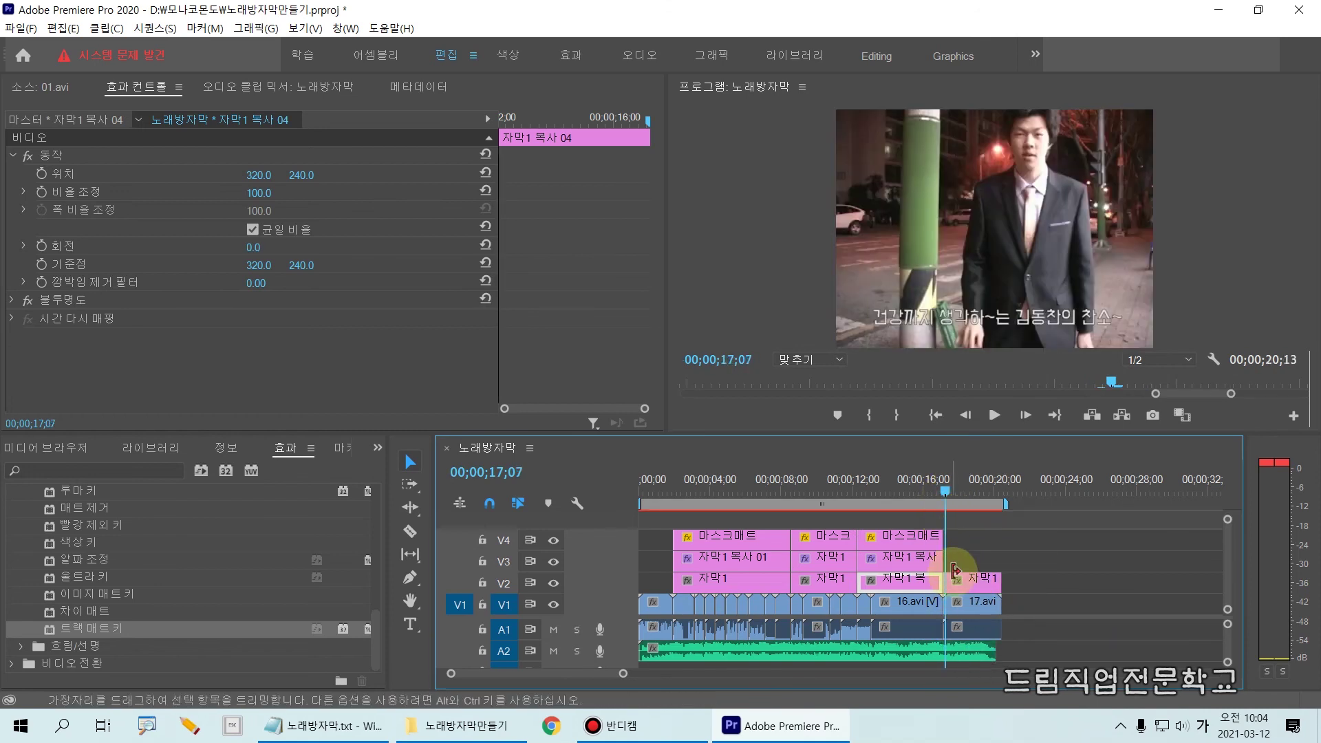
pyautogui.doubleClick(955, 580)
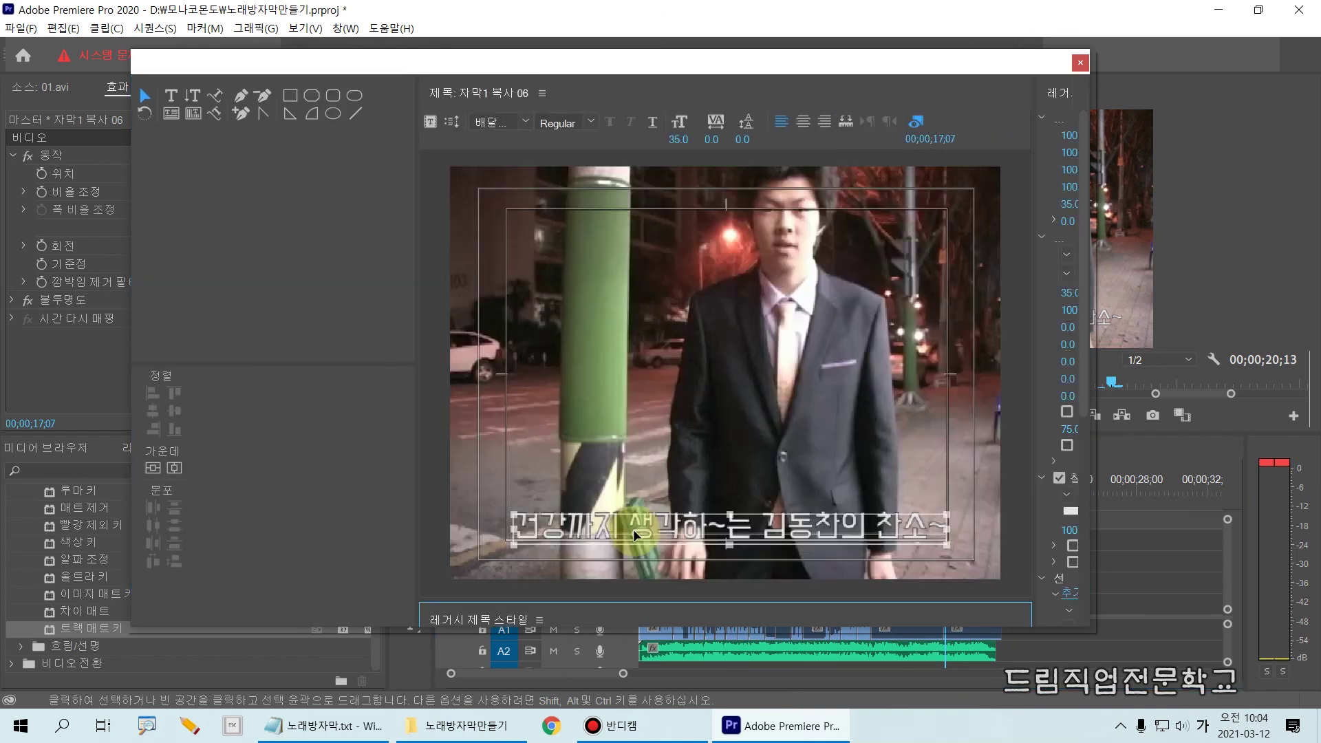
# Step: Replace the title text with the last lyric line, 찬차라찬찬 찬소, pasted from Notepad
pyautogui.doubleClick(612, 532)
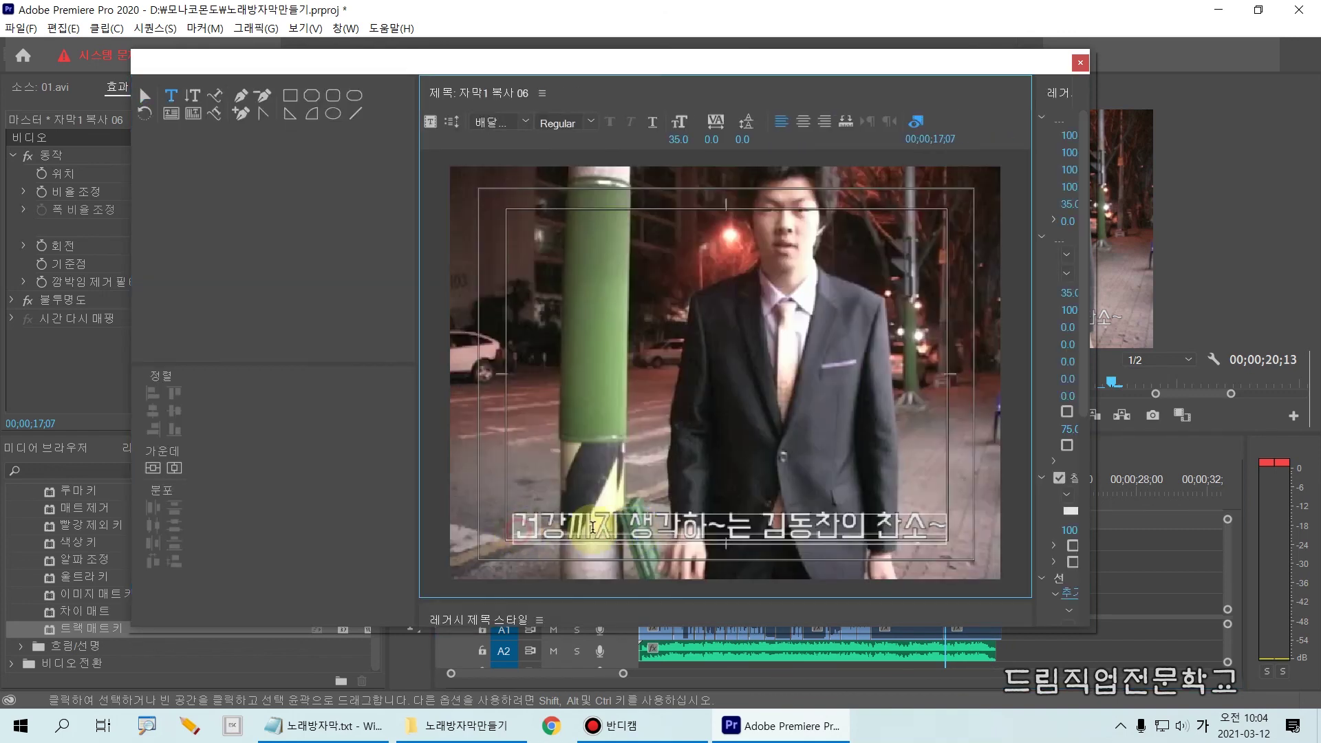
pyautogui.click(945, 532)
pyautogui.press('Delete')
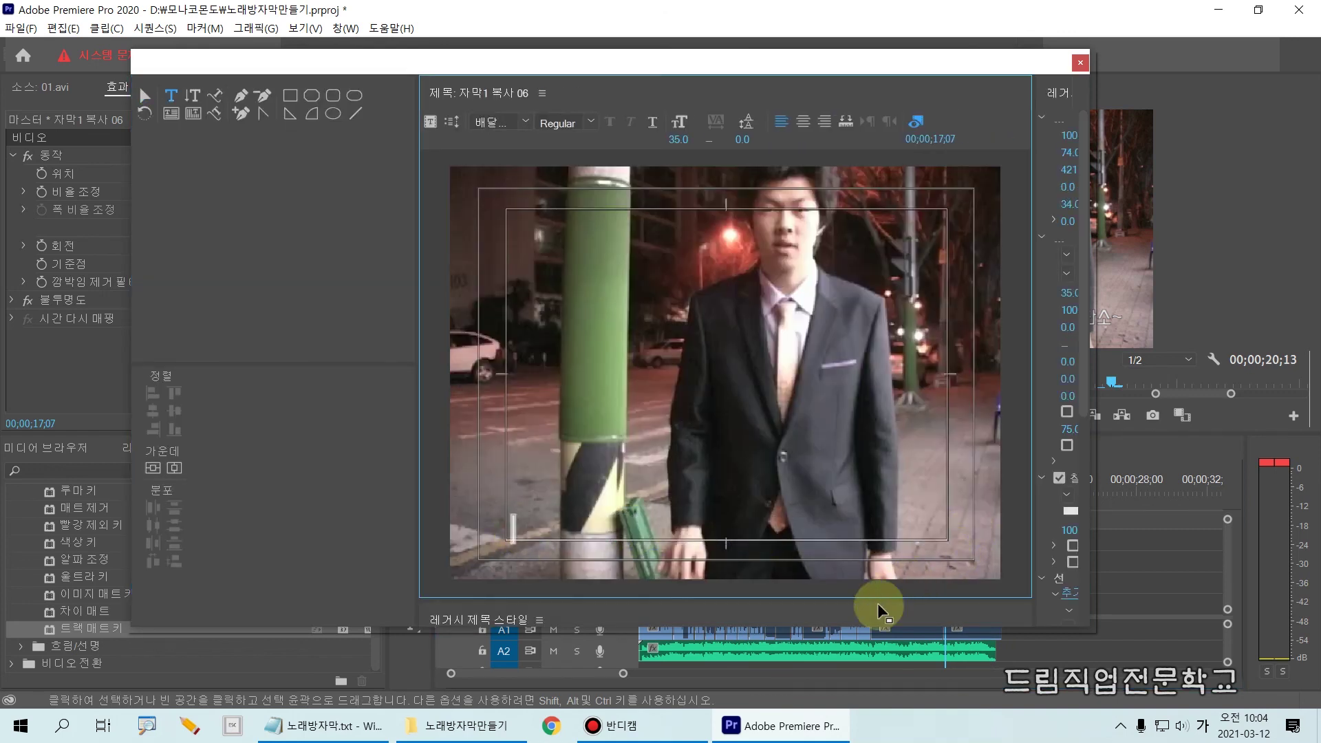
pyautogui.click(320, 726)
pyautogui.moveTo(375, 298); pyautogui.dragTo(118, 289)
pyautogui.hotkey('ctrl', 'c')
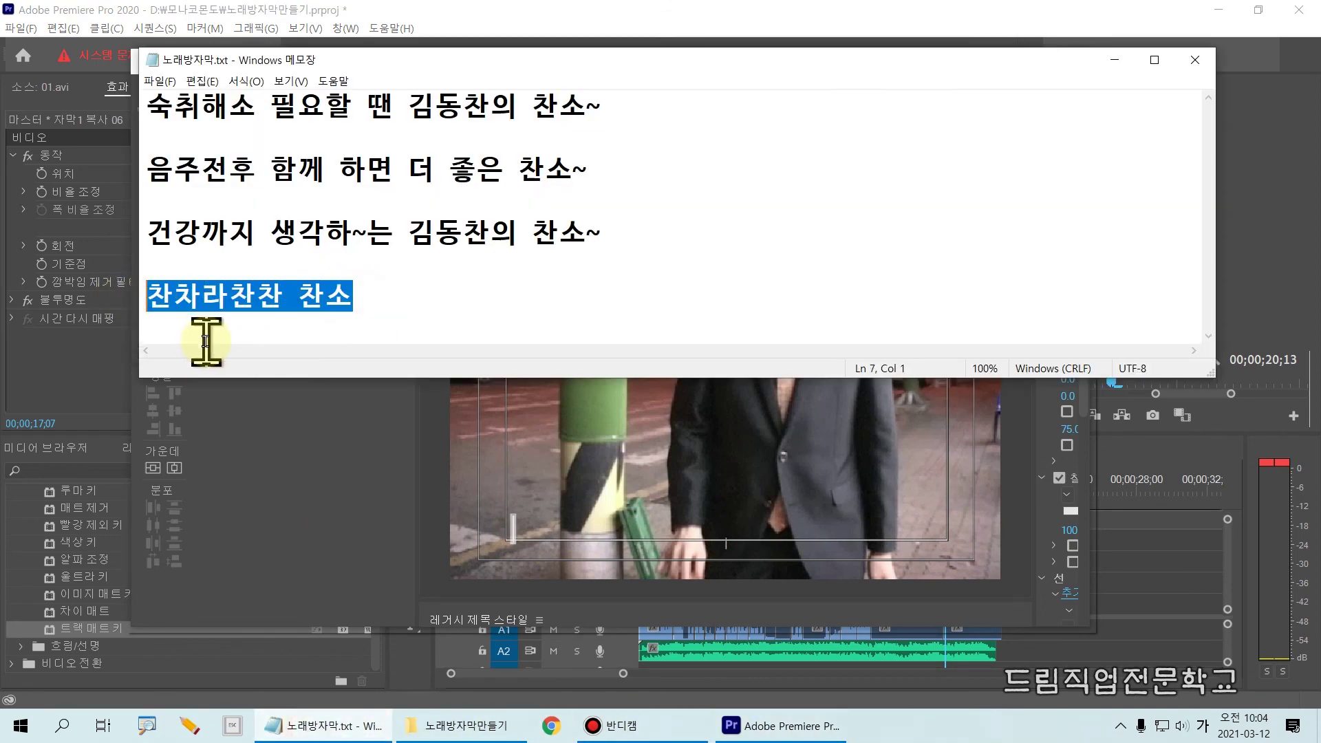
pyautogui.click(513, 530)
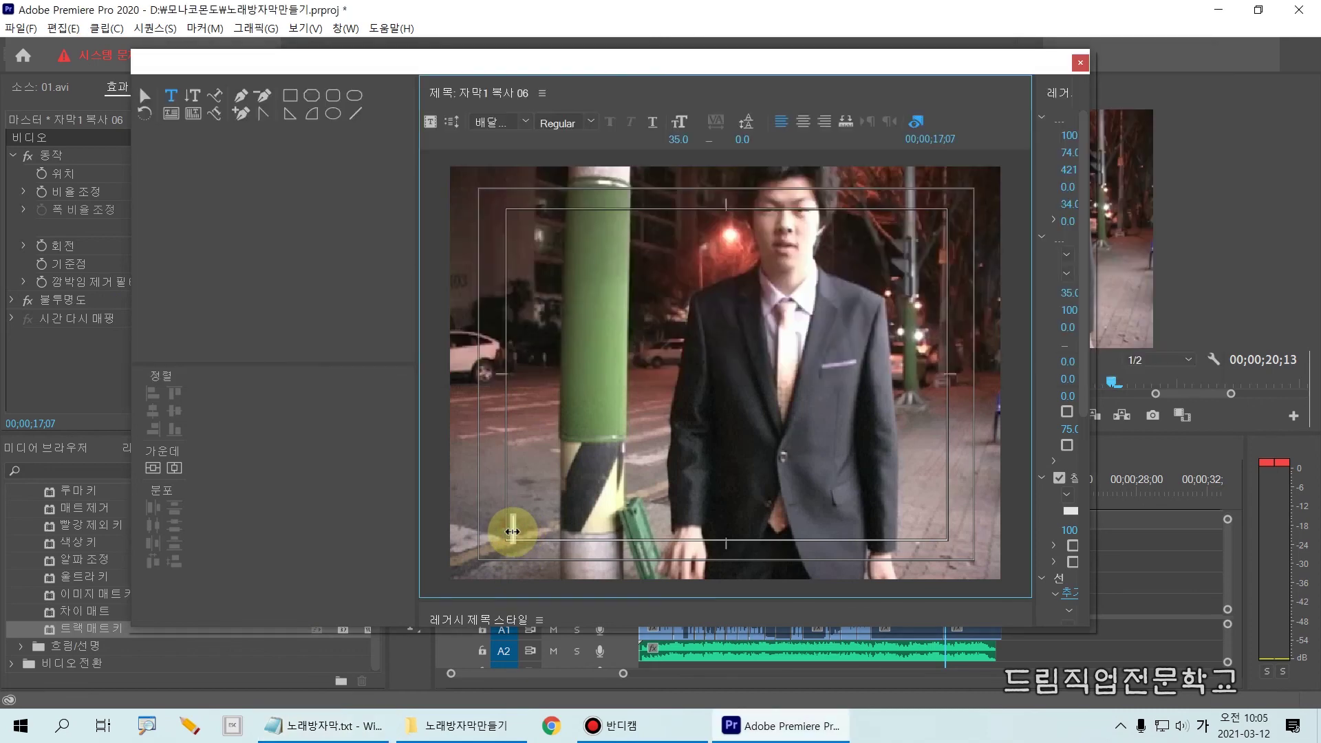
pyautogui.hotkey('ctrl', 'v')
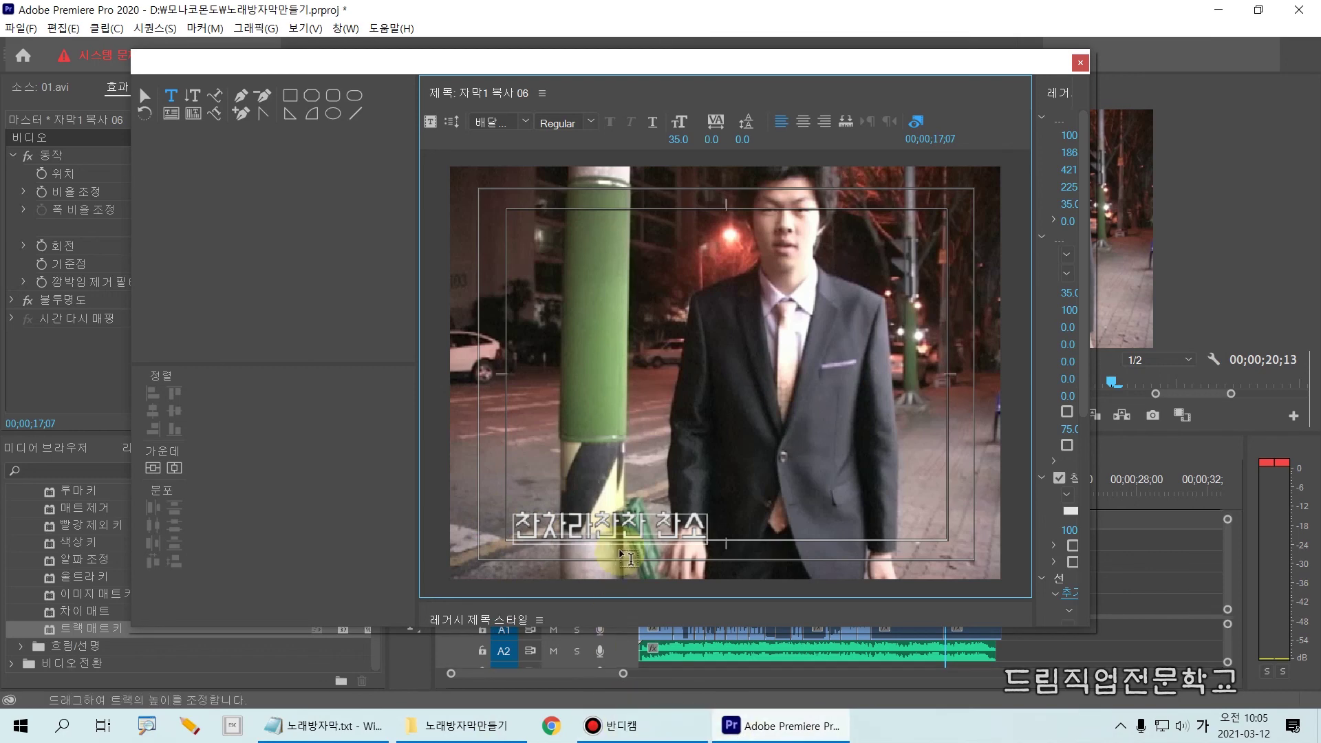
# Step: Minimize the project folder and lyrics windows, then close the title editor
pyautogui.click(494, 735)
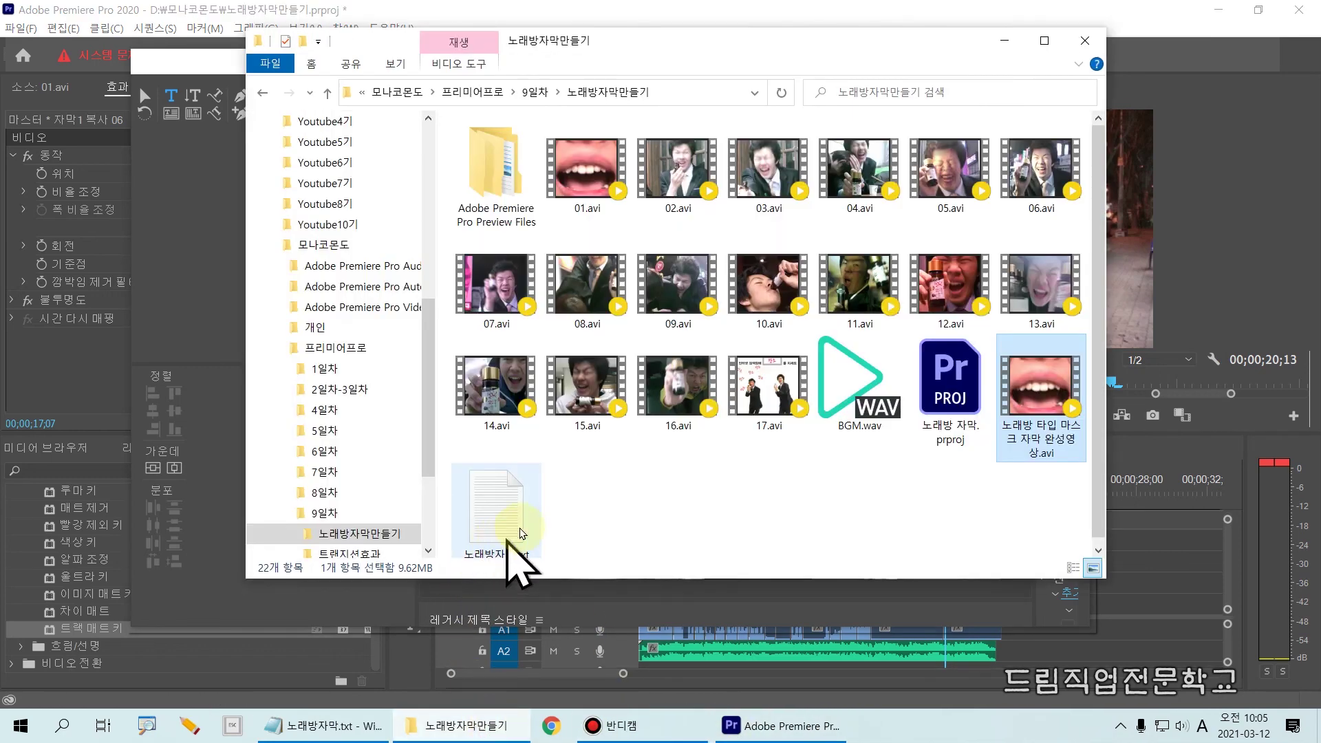
pyautogui.click(340, 731)
pyautogui.click(437, 296)
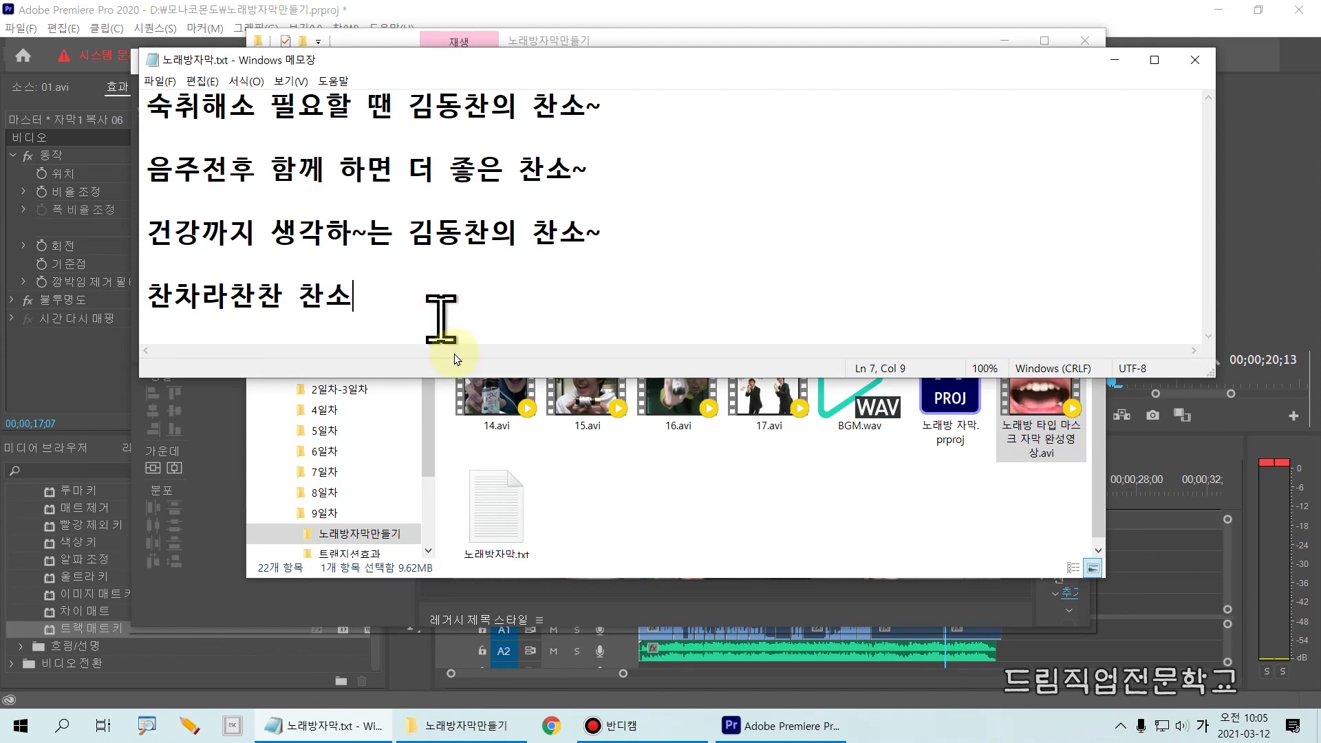
pyautogui.click(623, 513)
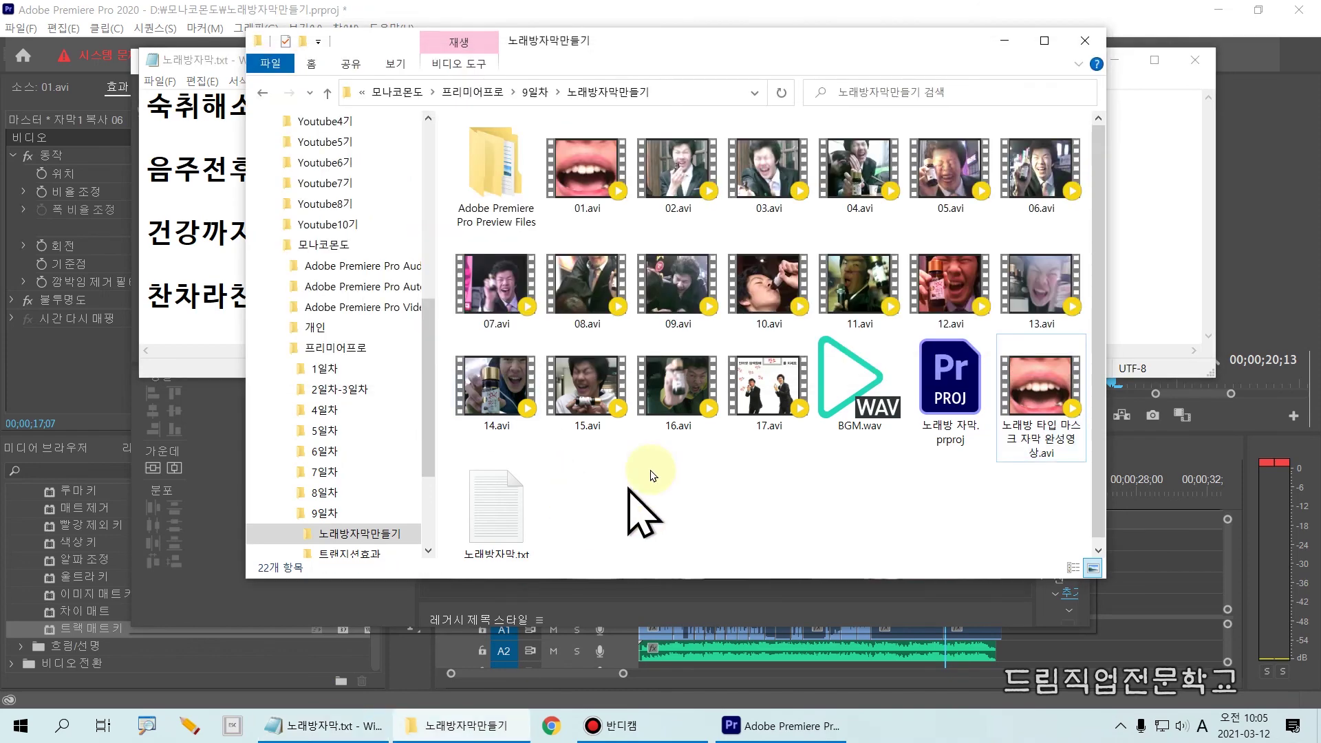
pyautogui.click(1004, 39)
pyautogui.click(1115, 65)
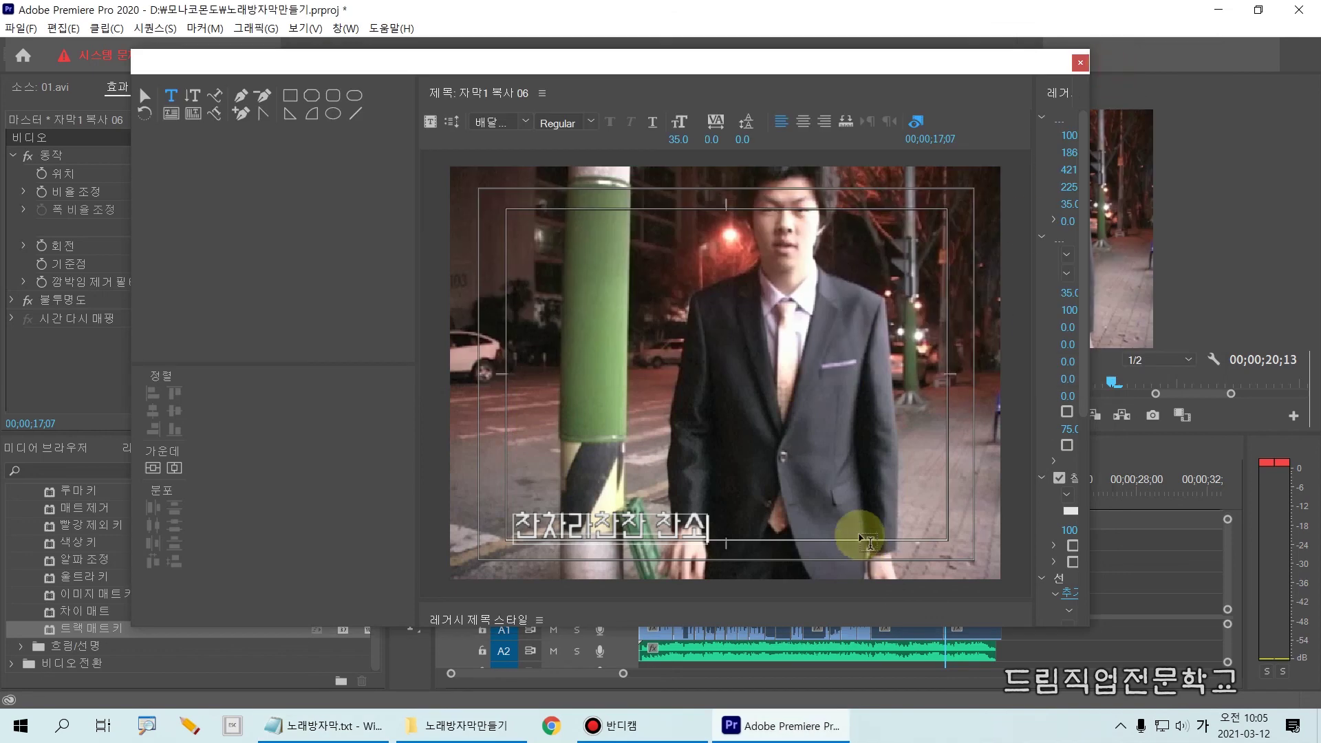
pyautogui.click(1084, 62)
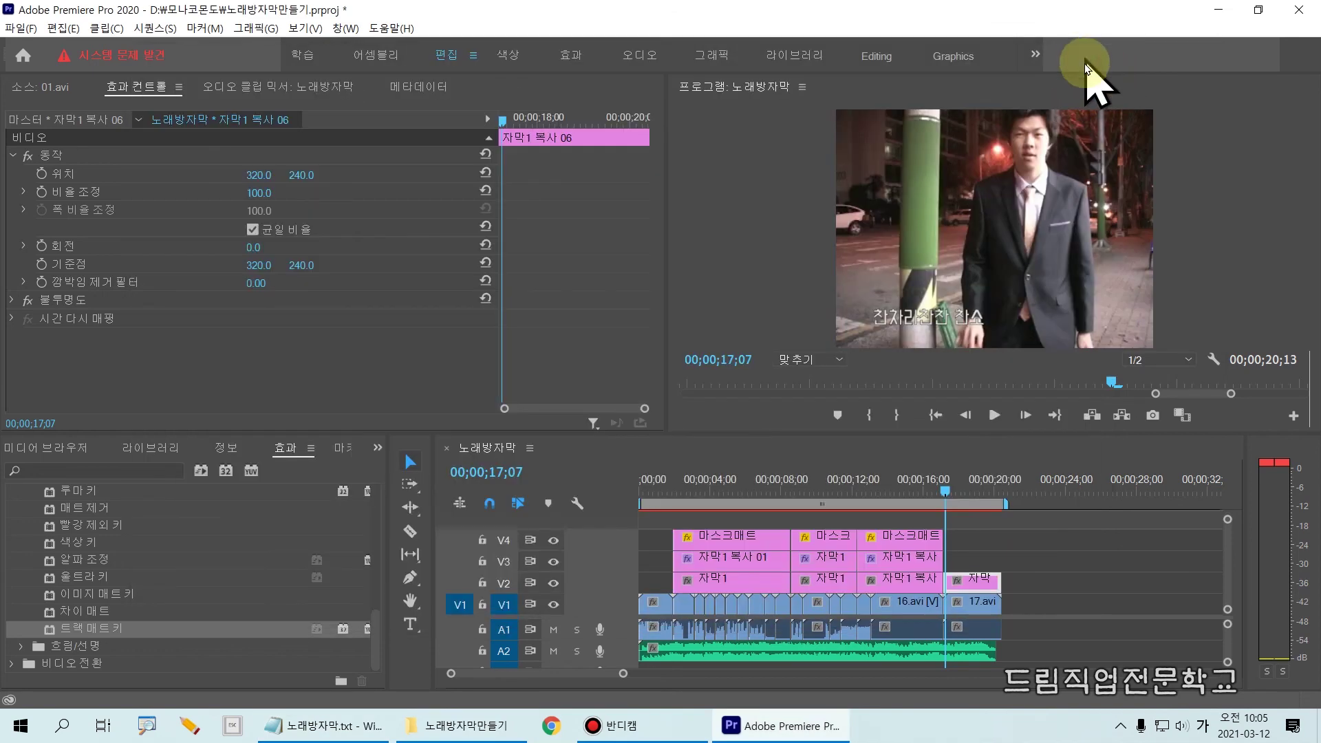
# Step: Duplicate the 찬차라찬찬 찬소 subtitle clip onto V3 and open the copy
pyautogui.moveTo(949, 497)
pyautogui.mouseDown()
pyautogui.moveTo(998, 503)
pyautogui.moveTo(942, 503)
pyautogui.mouseUp()
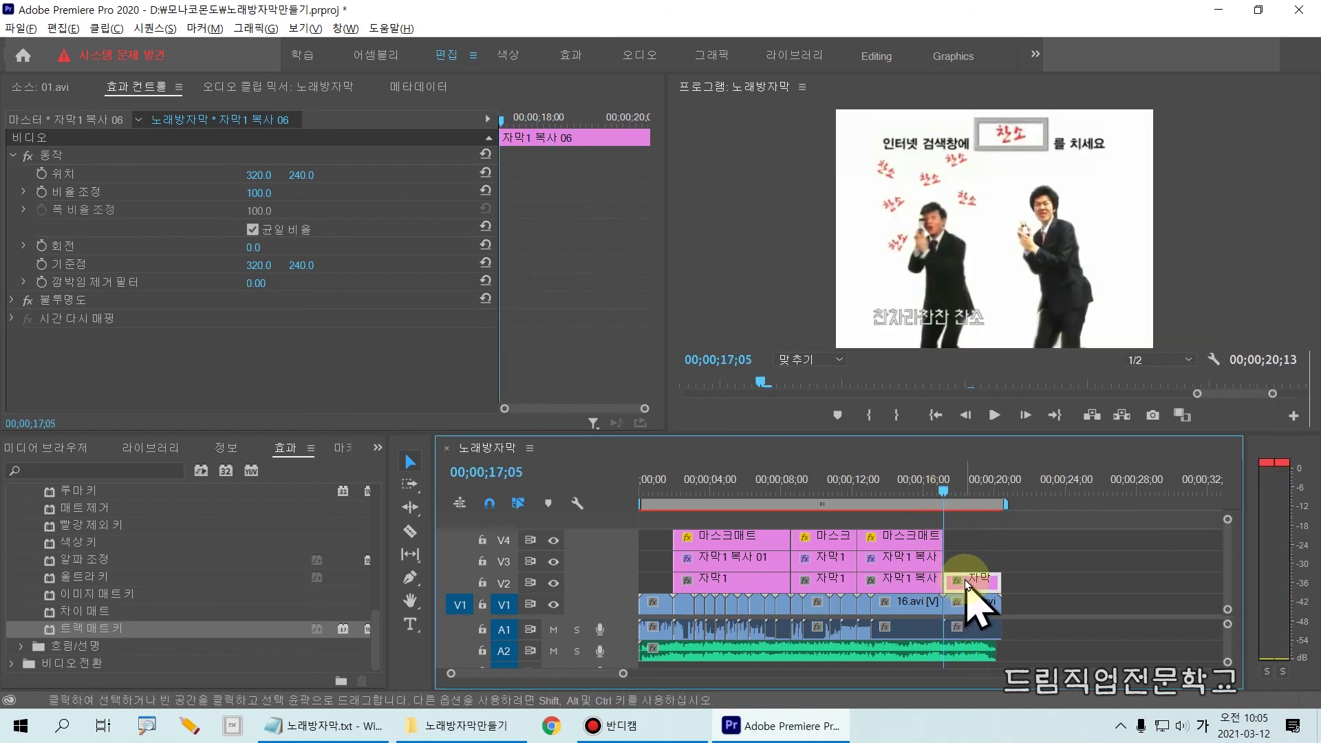
pyautogui.keyDown('alt'); pyautogui.moveTo(966, 569); pyautogui.dragTo(967, 570); pyautogui.keyUp('alt')
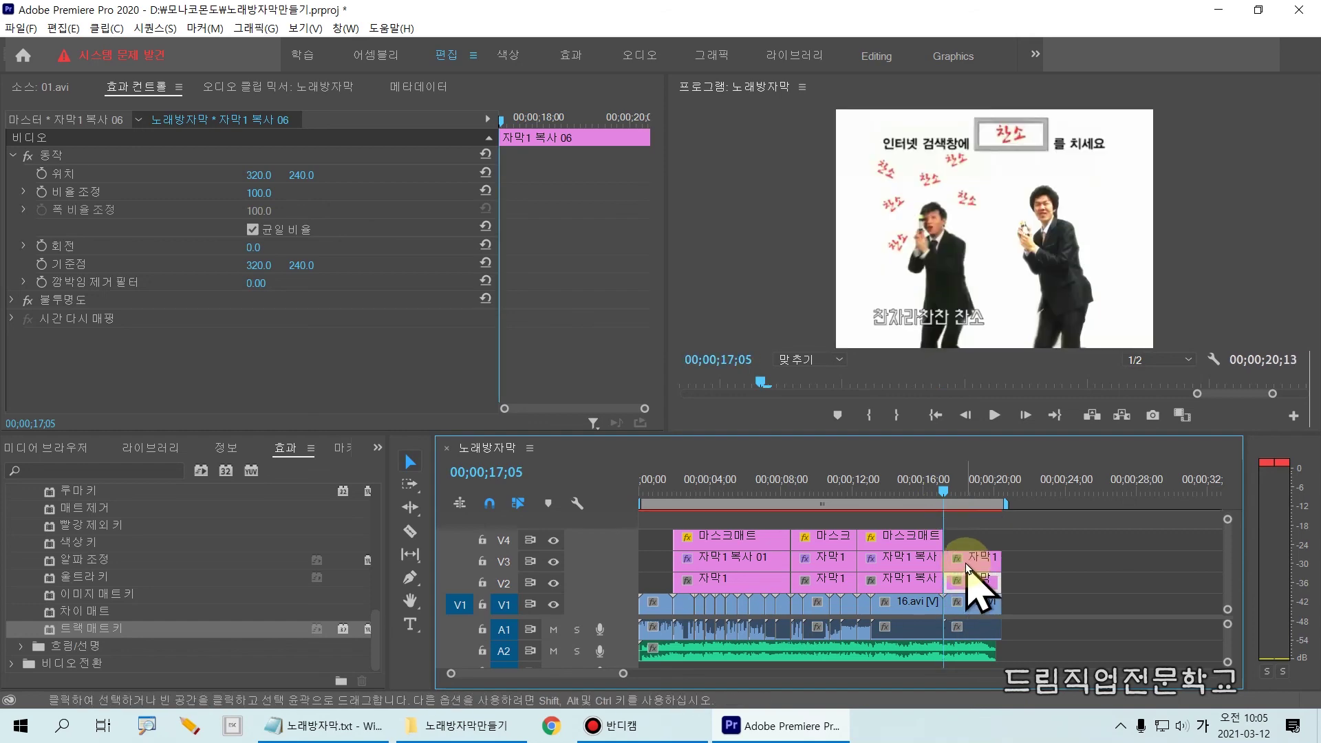
pyautogui.doubleClick(966, 563)
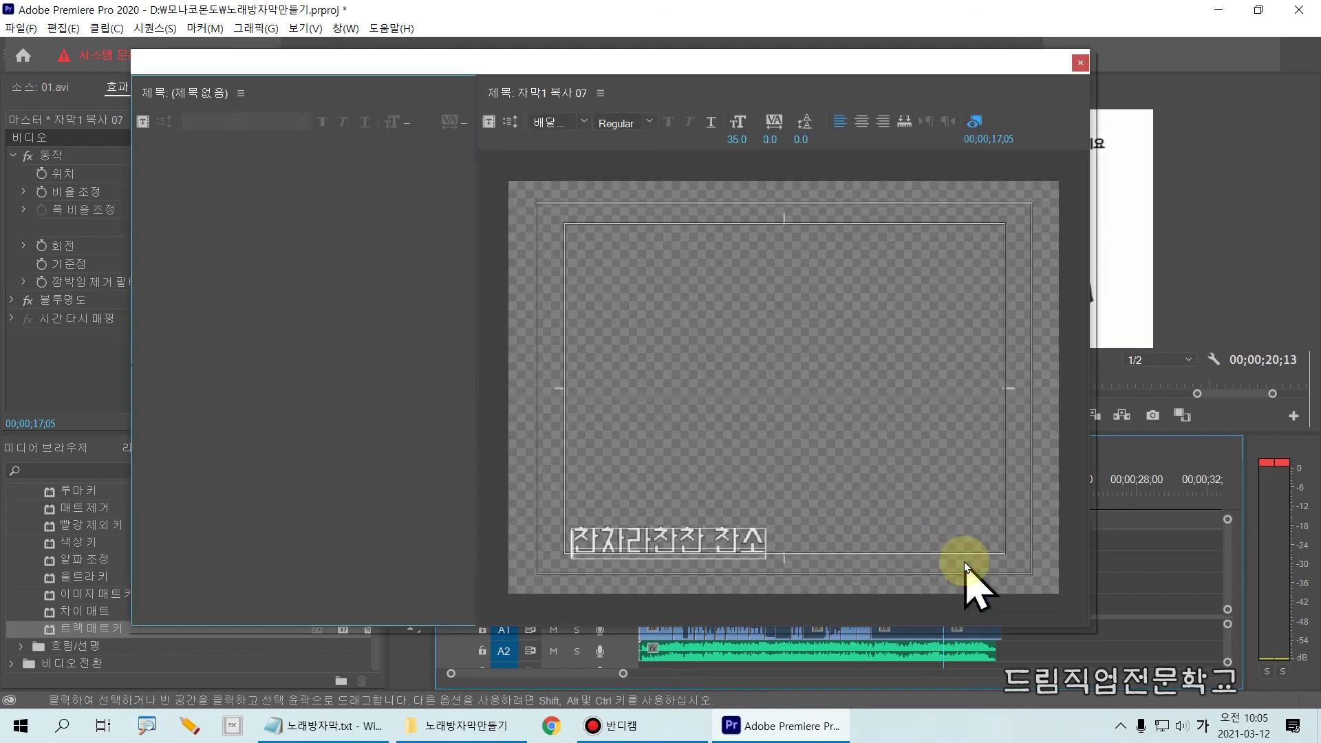
# Step: Set the copy's text fill to red FF0E0E and close the title editor
pyautogui.click(153, 86)
pyautogui.click(576, 534)
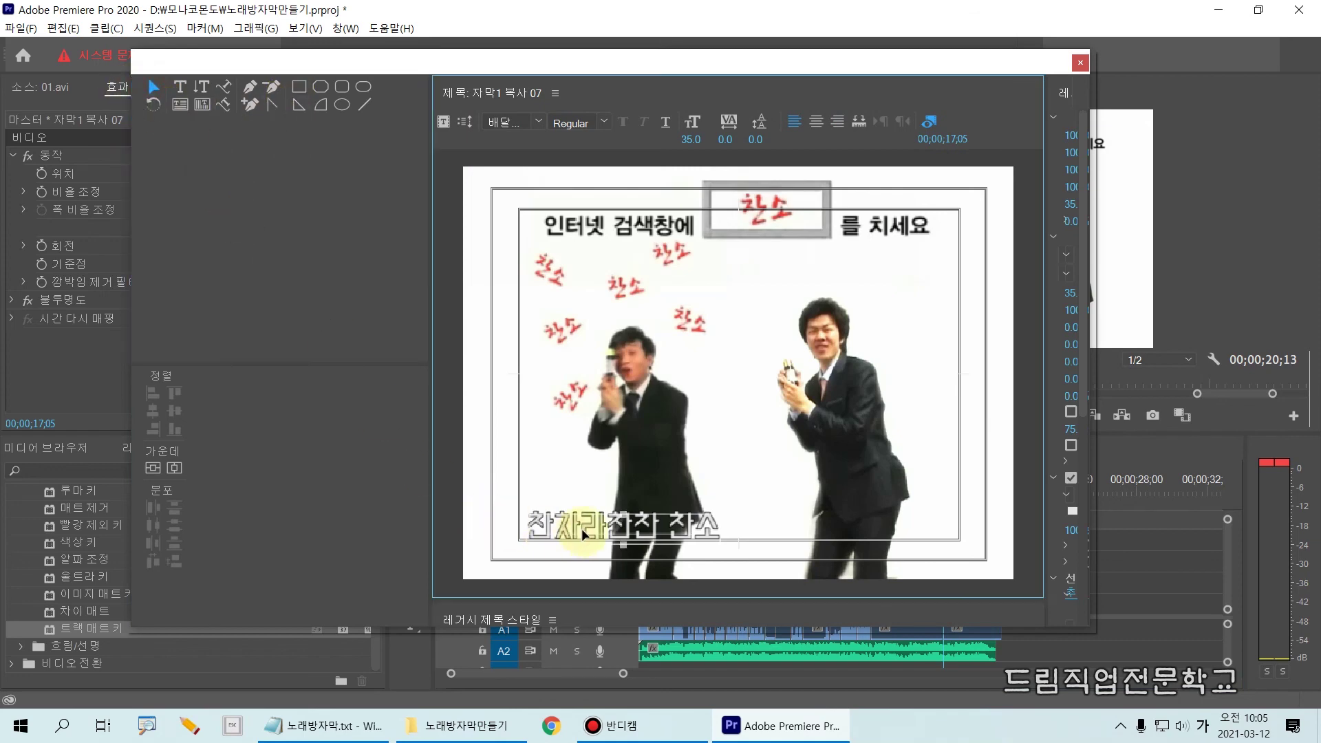
pyautogui.moveTo(430, 404); pyautogui.dragTo(220, 405)
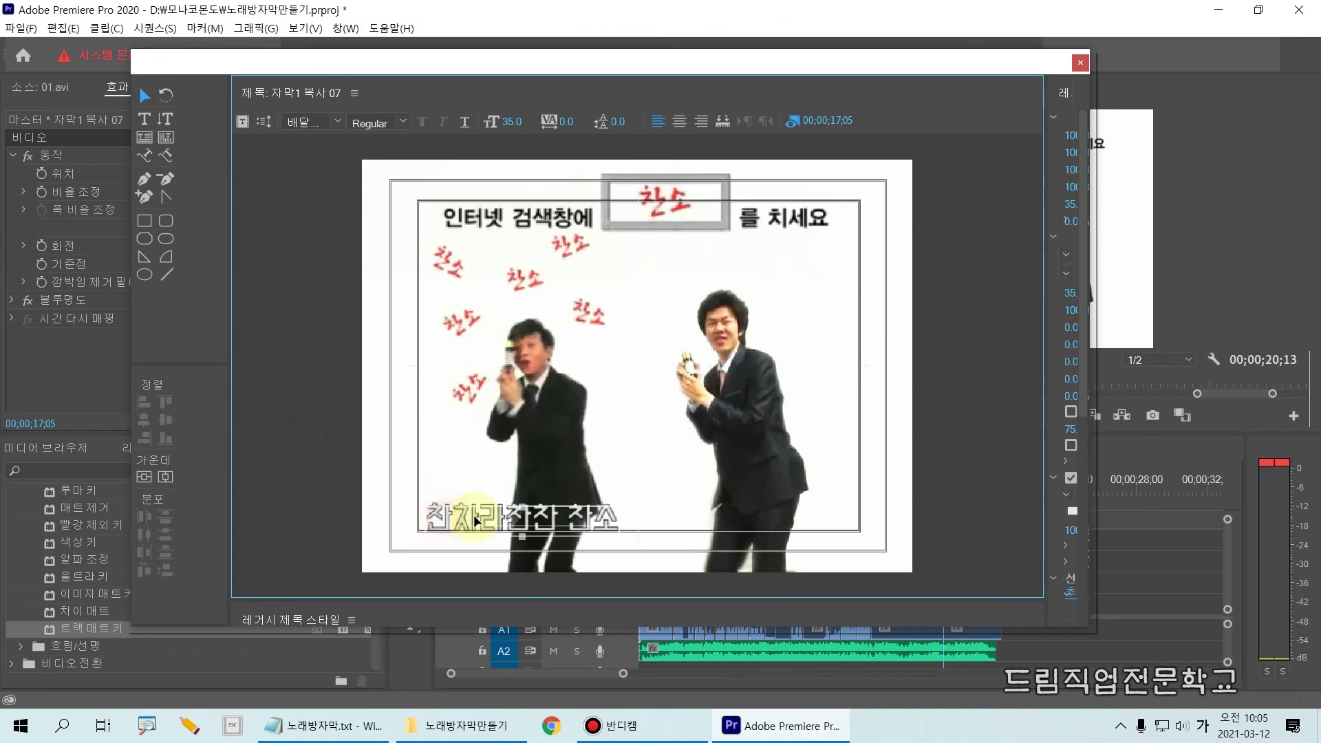
pyautogui.moveTo(1045, 400); pyautogui.dragTo(753, 409)
pyautogui.click(953, 513)
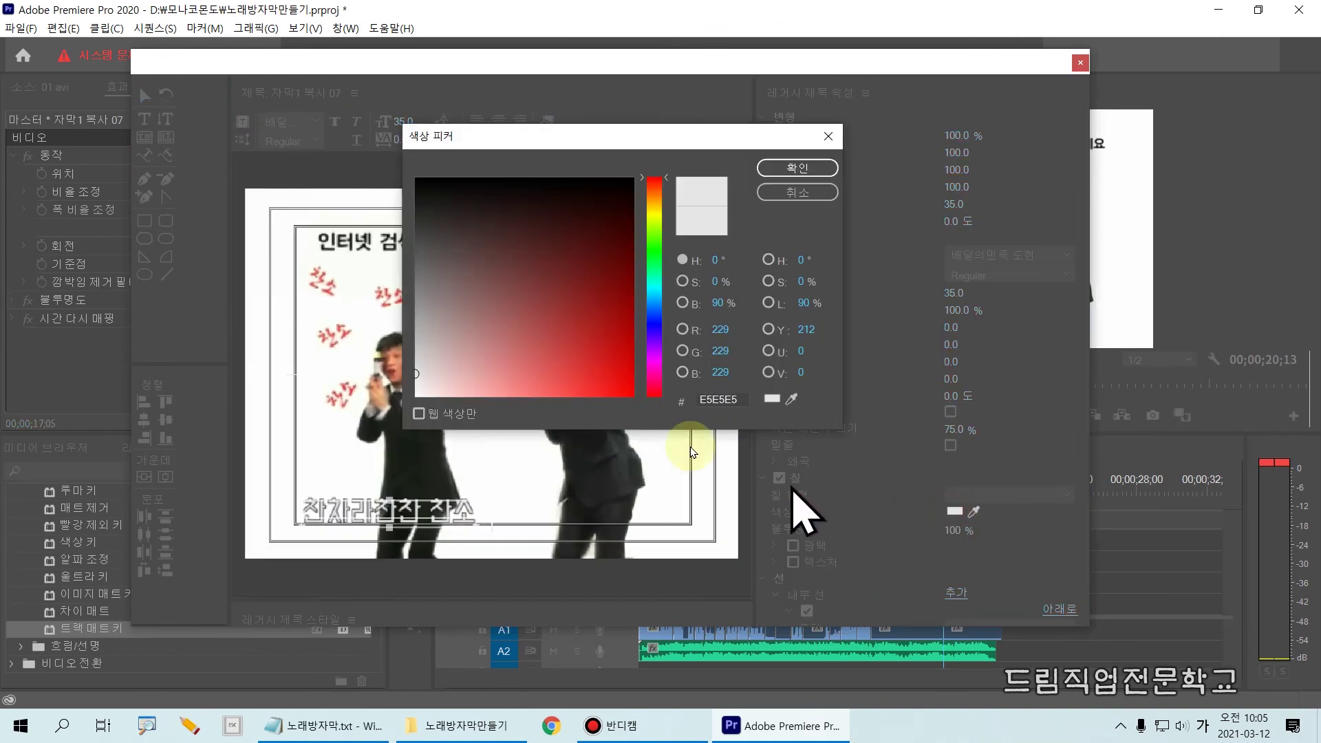
pyautogui.click(622, 397)
pyautogui.click(801, 168)
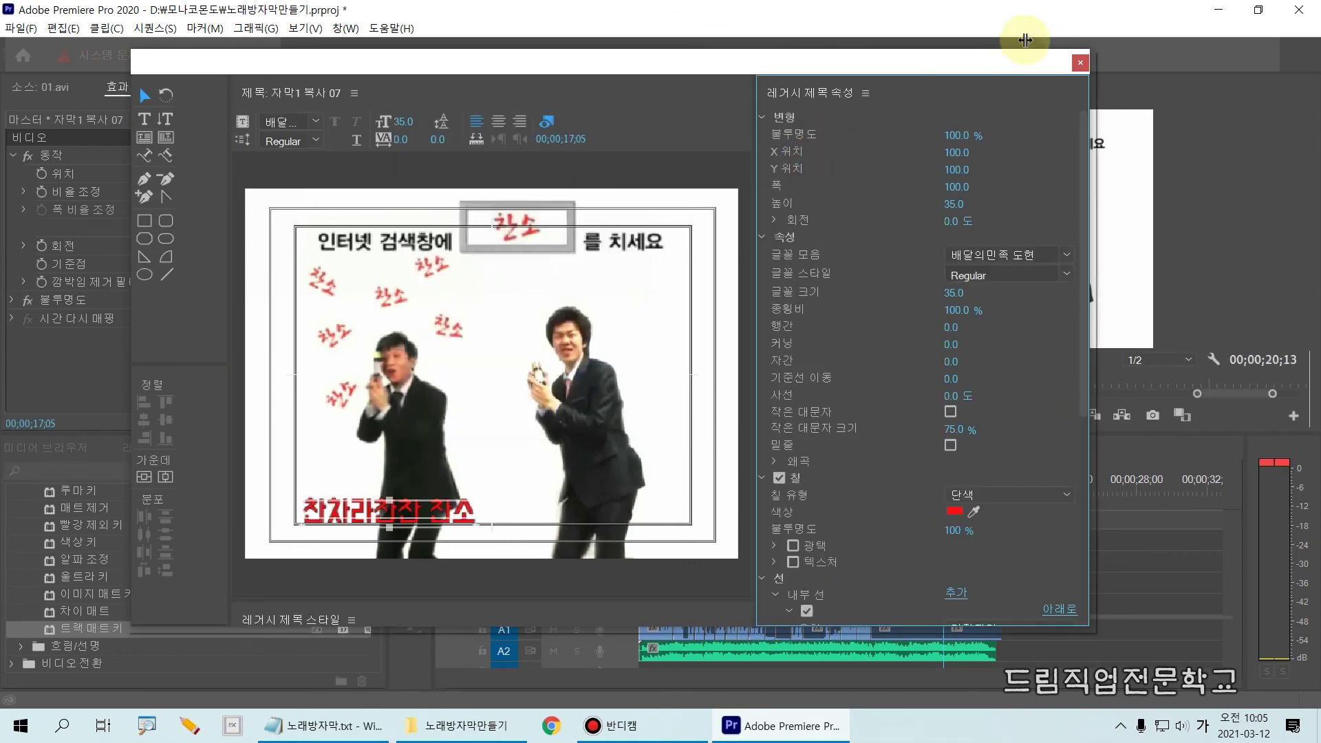
pyautogui.click(1080, 63)
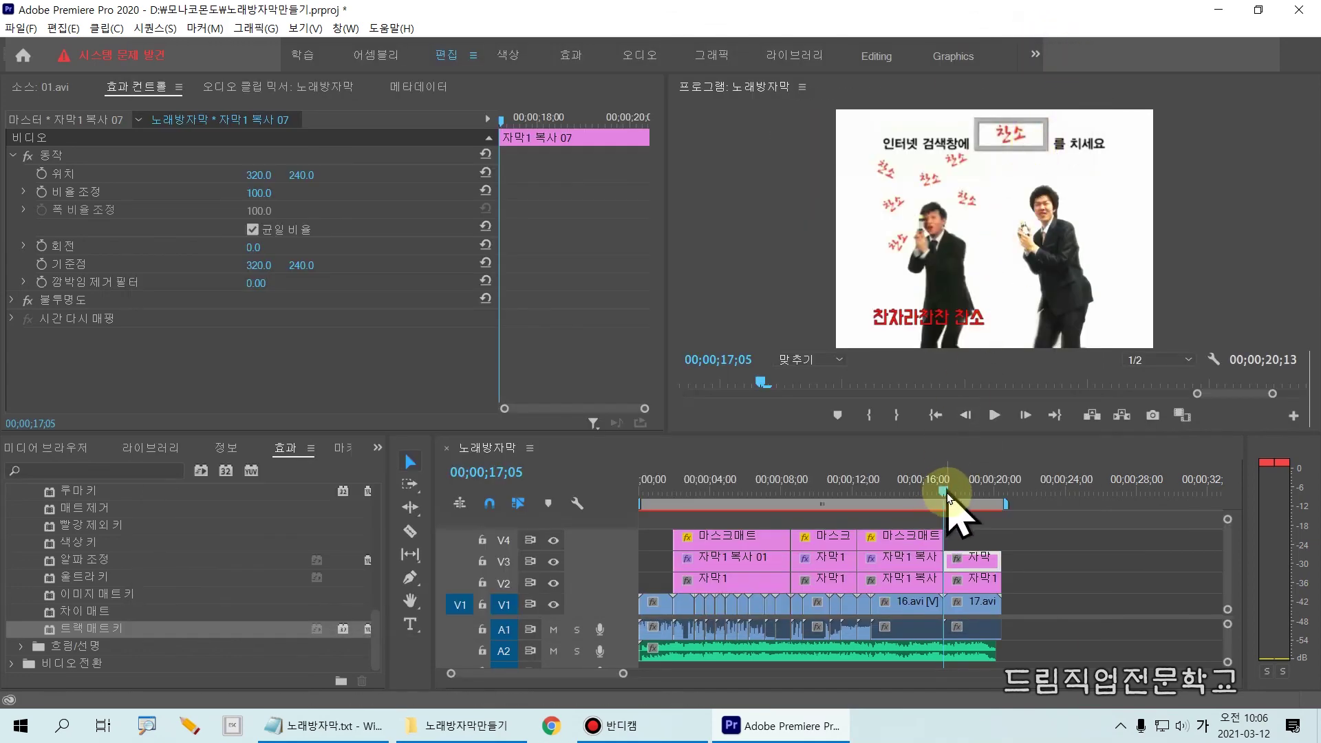
# Step: Switch the lower-left panel to Project and drag 마스크매트 onto V4 above the 찬차라찬찬 찬소 subtitles
pyautogui.moveTo(944, 494)
pyautogui.mouseDown()
pyautogui.moveTo(965, 490)
pyautogui.moveTo(944, 488)
pyautogui.mouseUp()
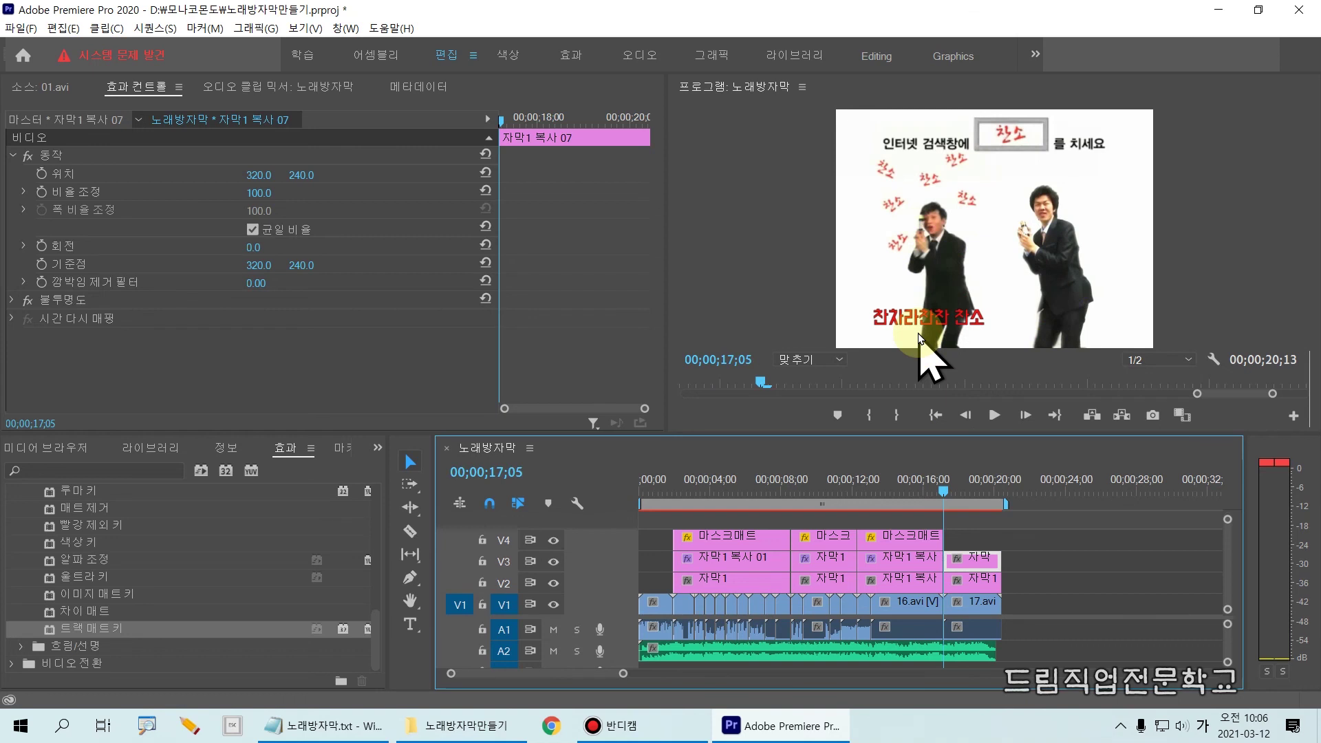
pyautogui.click(375, 462)
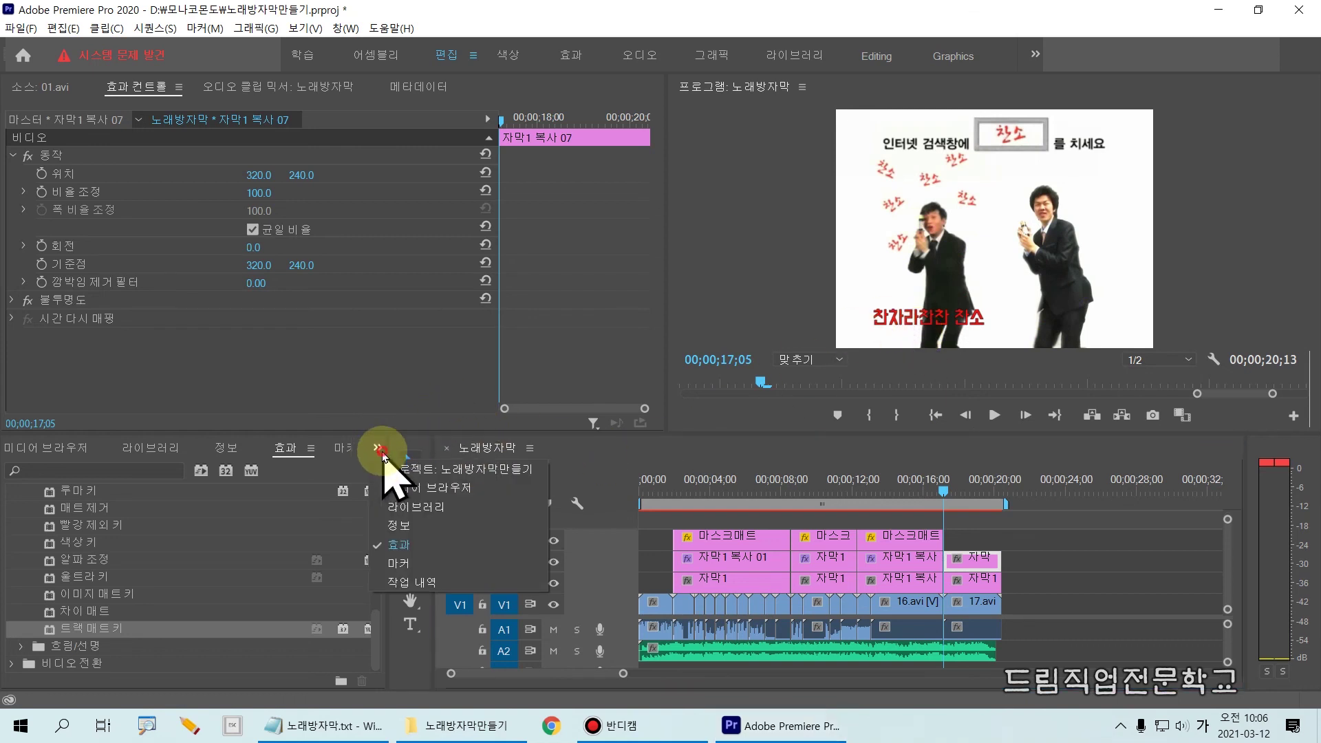
pyautogui.click(413, 464)
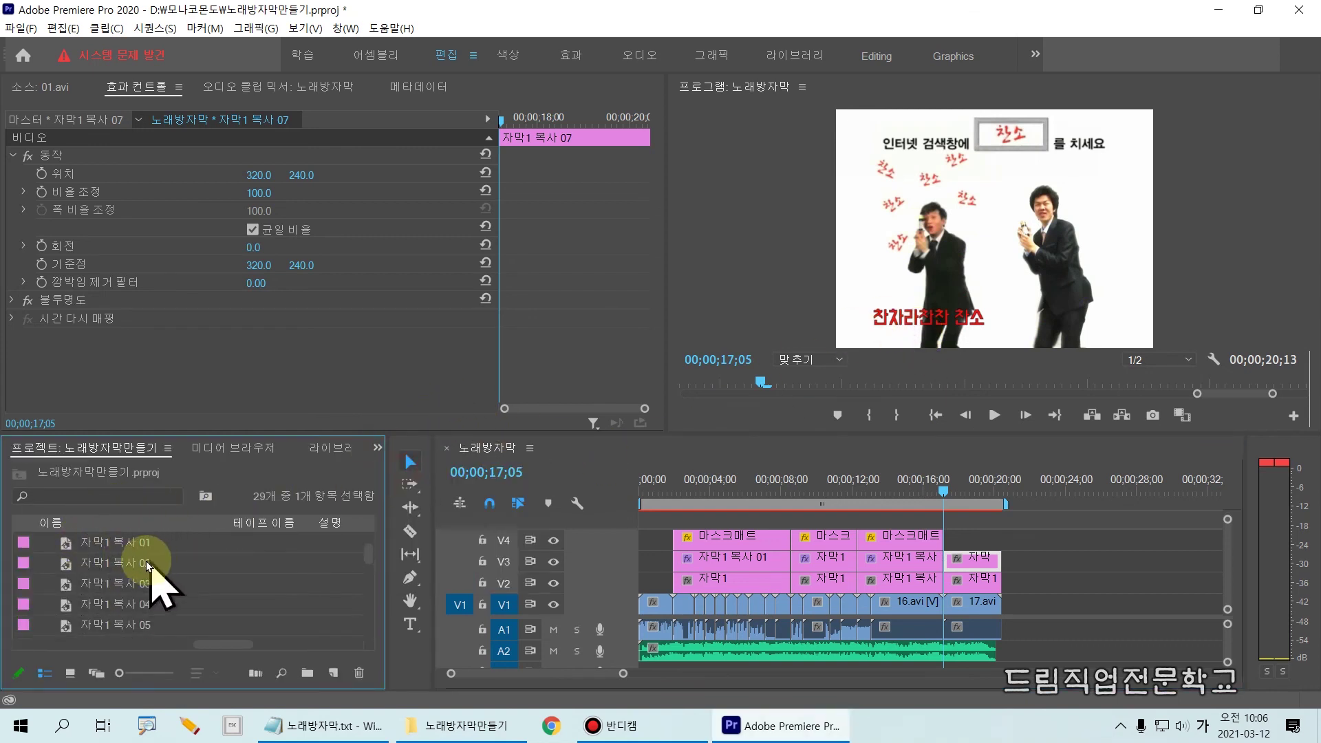
pyautogui.scroll(2, 120, 554)
pyautogui.click(117, 541)
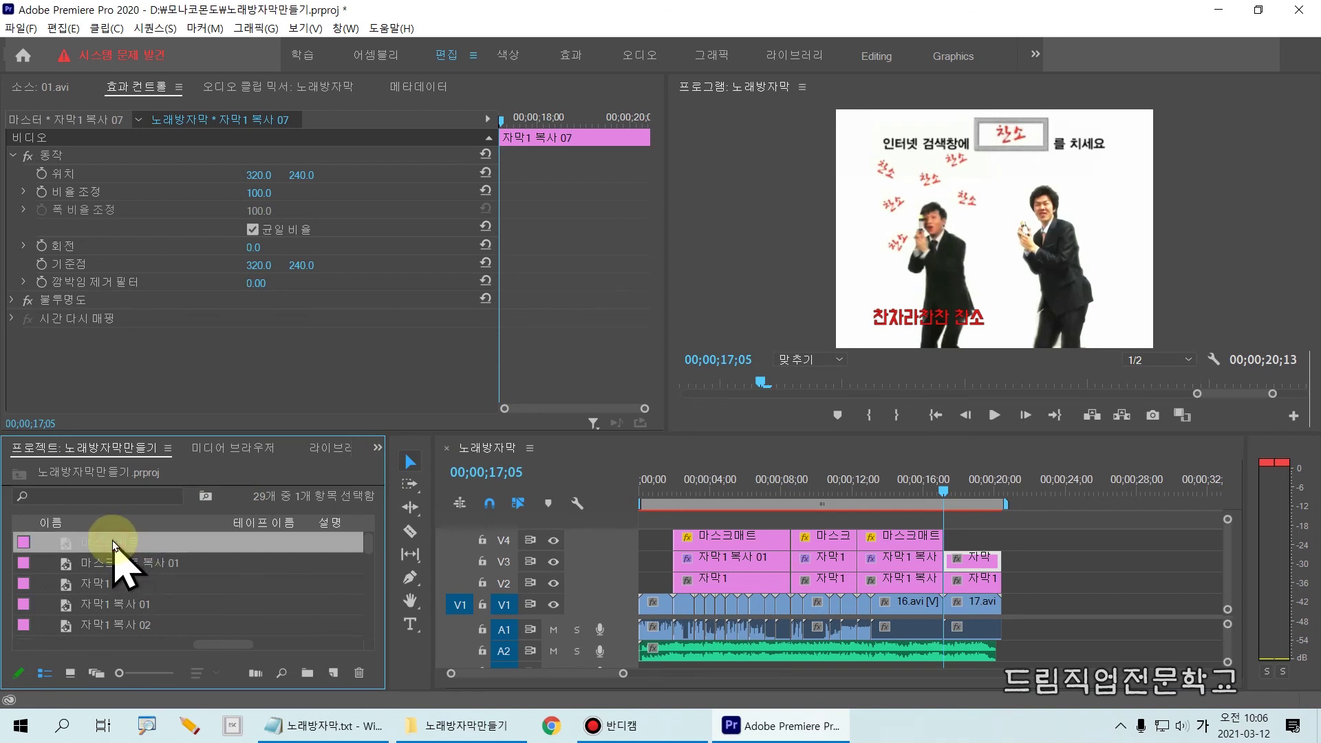
pyautogui.hotkey('ctrl', '2')
pyautogui.moveTo(15, 521); pyautogui.dragTo(223, 568)
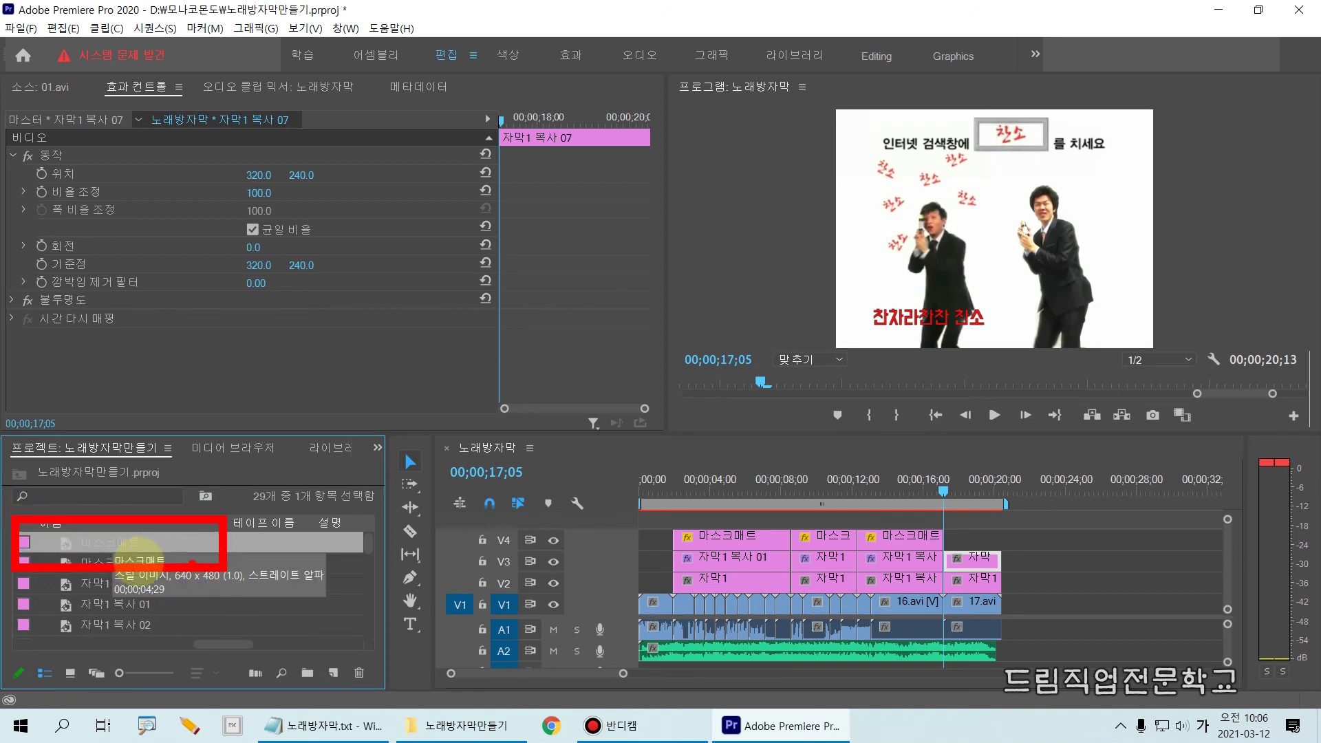
pyautogui.moveTo(132, 544)
pyautogui.mouseDown()
pyautogui.moveTo(533, 552)
pyautogui.moveTo(770, 523)
pyautogui.moveTo(953, 528)
pyautogui.moveTo(927, 556)
pyautogui.mouseUp()
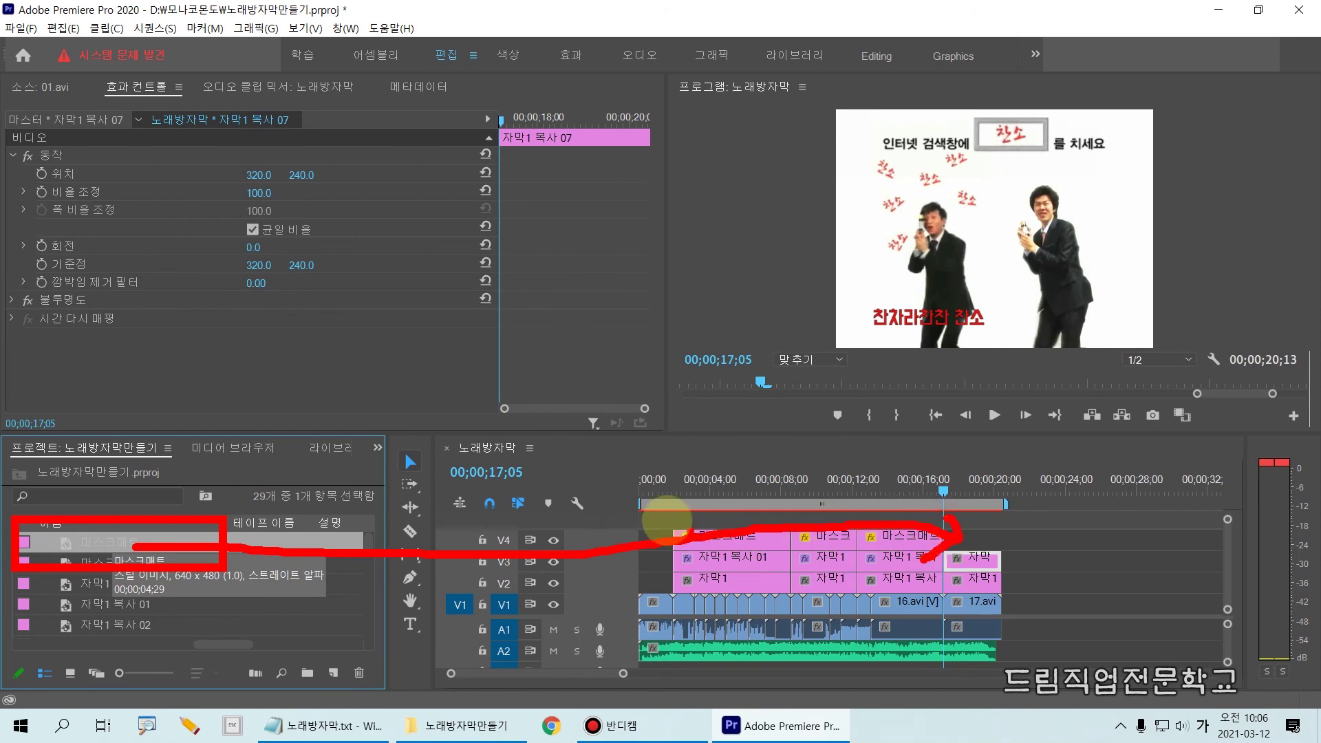
pyautogui.press('Escape')
pyautogui.moveTo(105, 542); pyautogui.dragTo(998, 538)
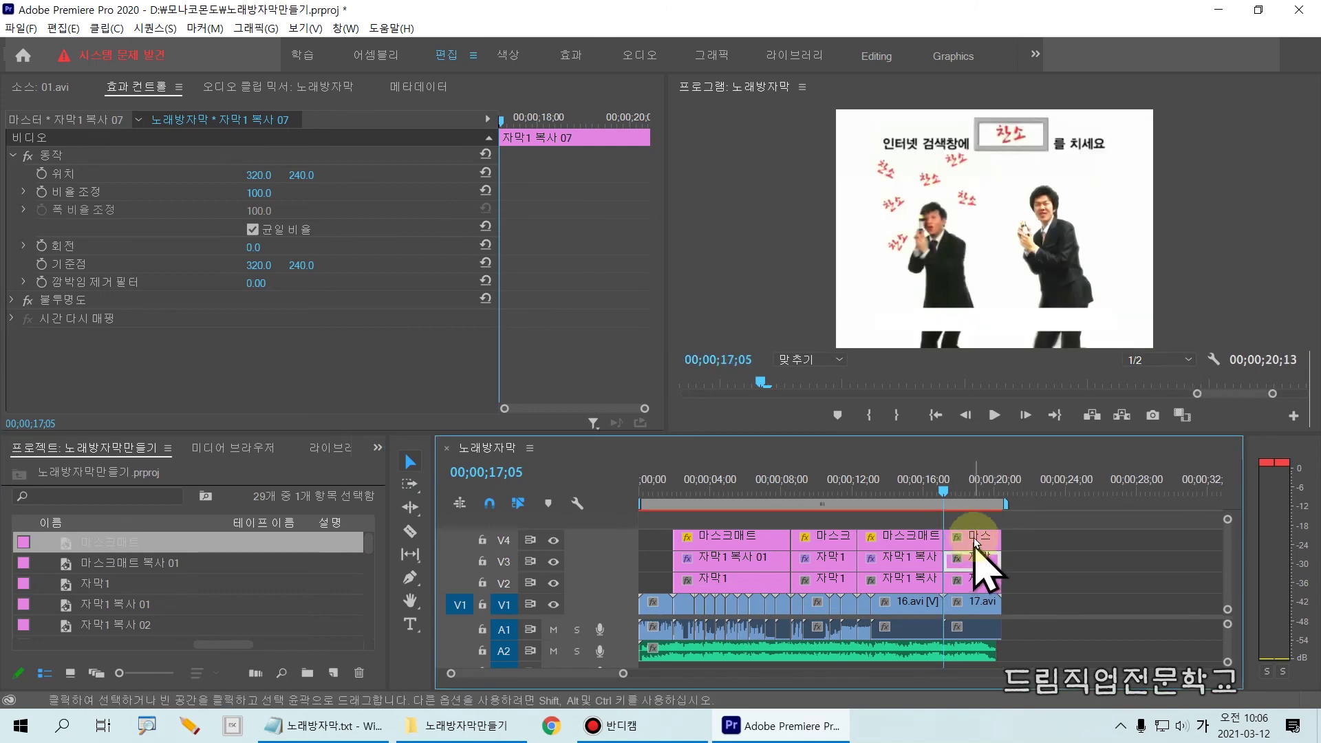
# Step: Turn on Position keyframing for the new 마스크매트 clip and set X to -172.0 at 17;05
pyautogui.click(976, 543)
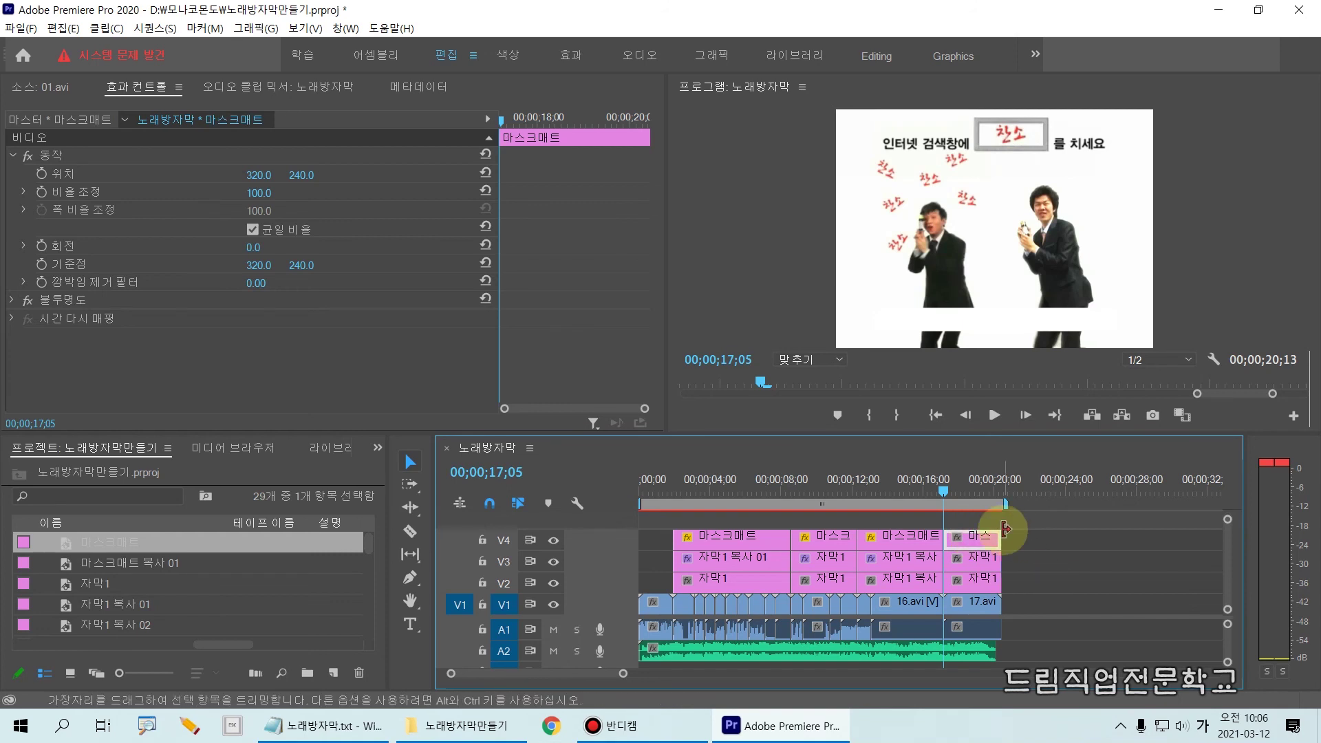
pyautogui.moveTo(949, 518); pyautogui.dragTo(975, 559)
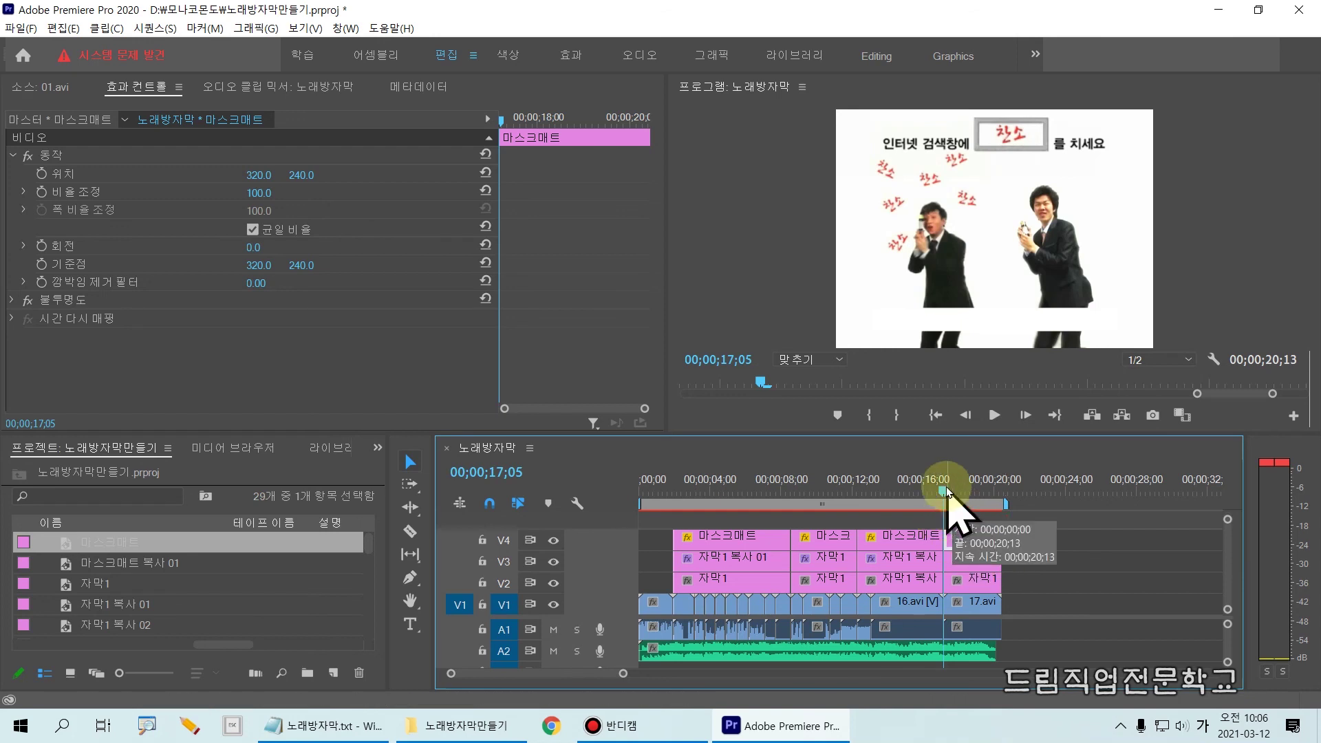
pyautogui.moveTo(943, 473); pyautogui.dragTo(938, 676)
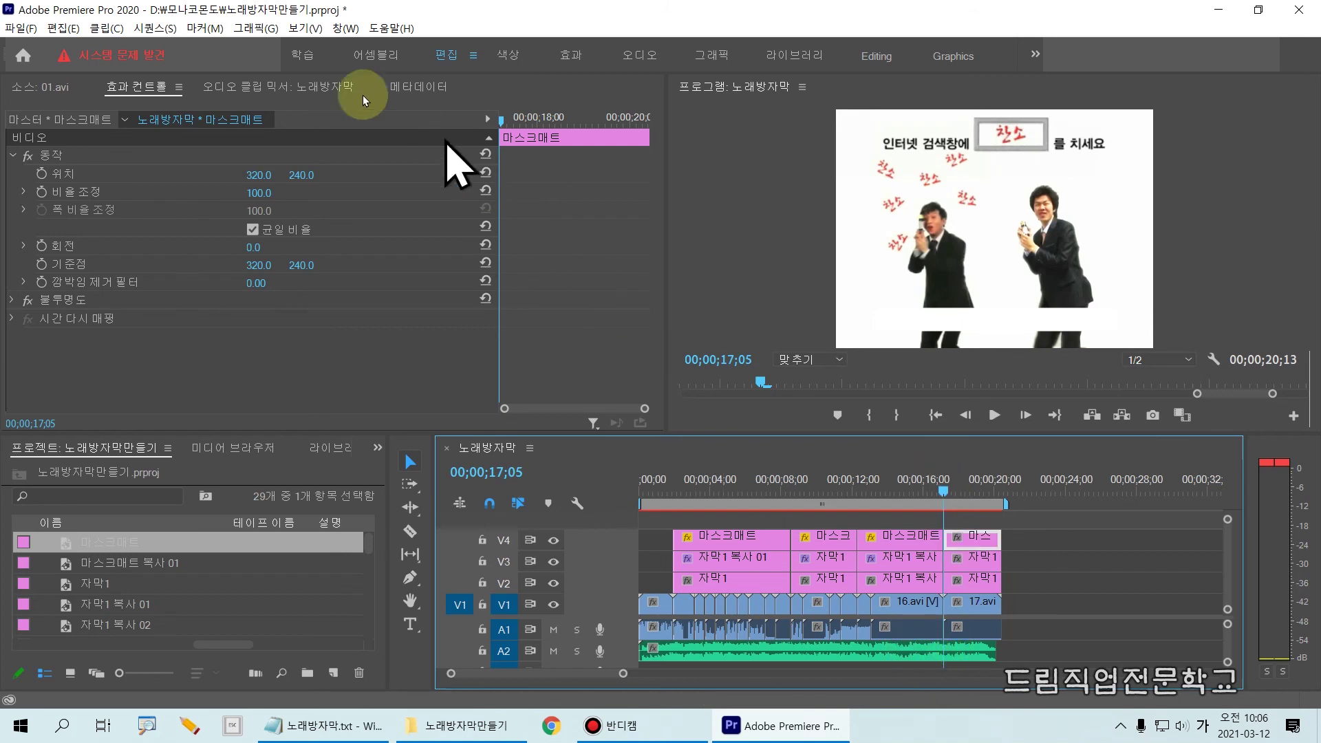
pyautogui.click(42, 173)
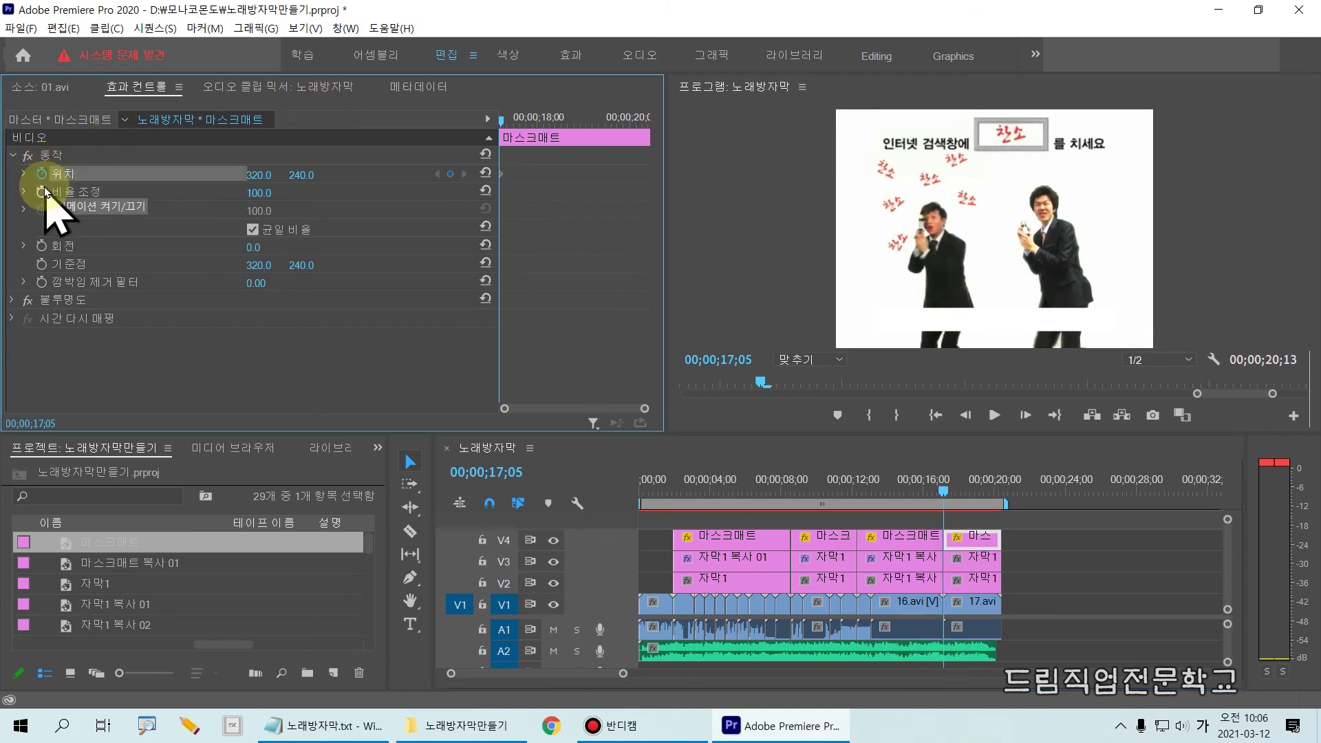
pyautogui.moveTo(24, 156)
pyautogui.mouseDown()
pyautogui.moveTo(238, 186)
pyautogui.moveTo(512, 187)
pyautogui.mouseUp()
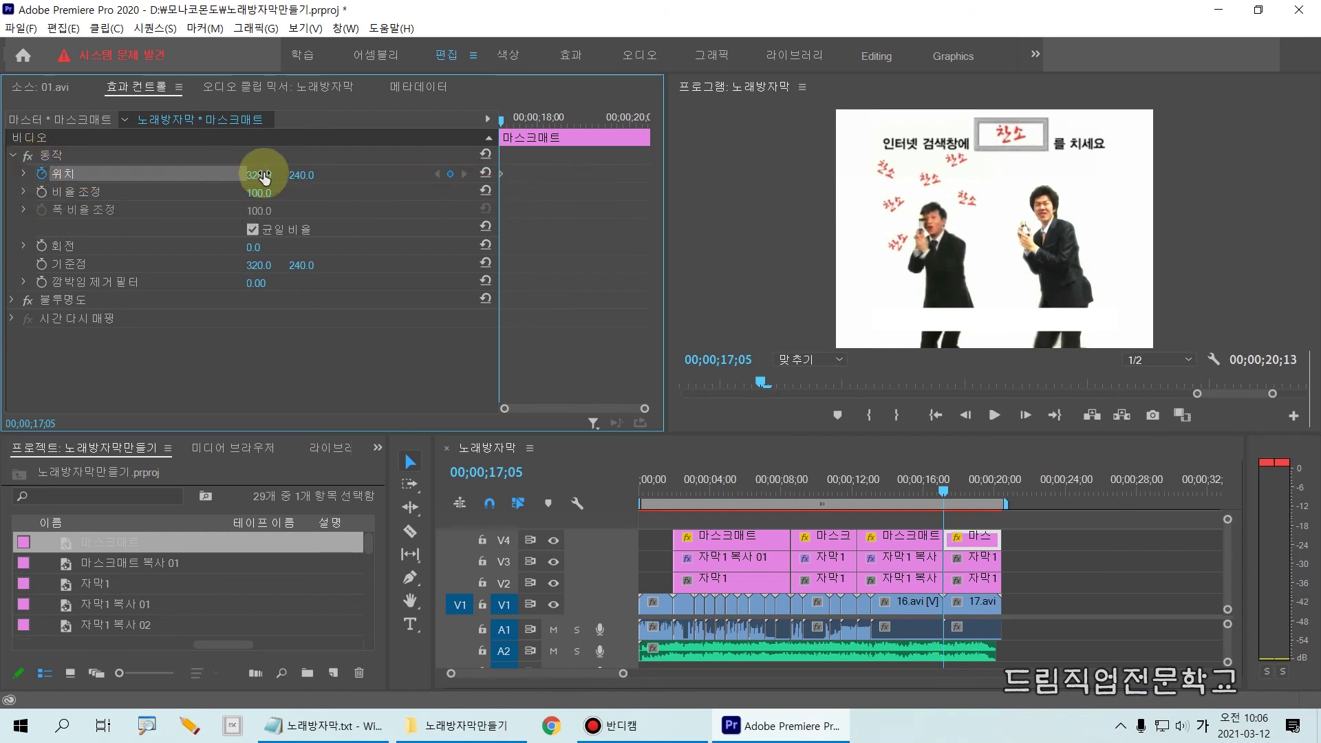
pyautogui.moveTo(234, 180); pyautogui.dragTo(128, 183)
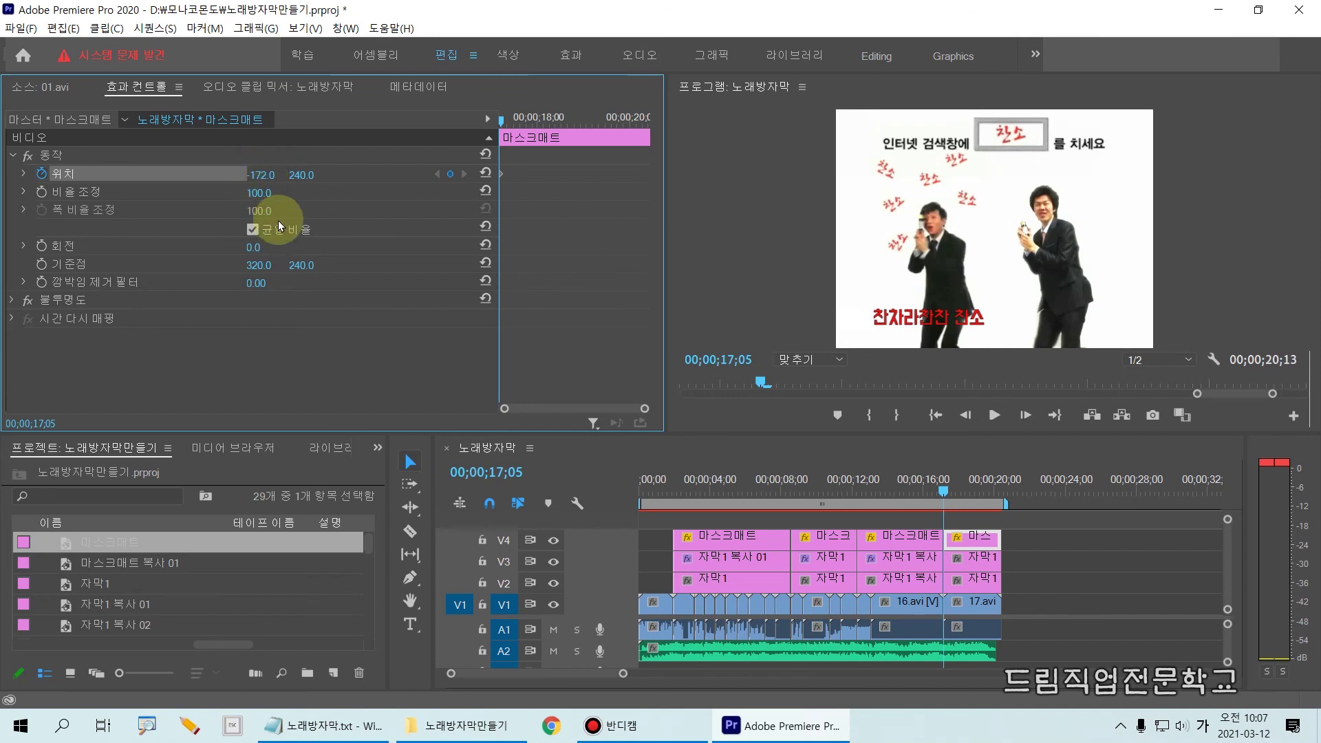
pyautogui.moveTo(870, 308)
pyautogui.mouseDown()
pyautogui.moveTo(805, 341)
pyautogui.moveTo(532, 329)
pyautogui.mouseUp()
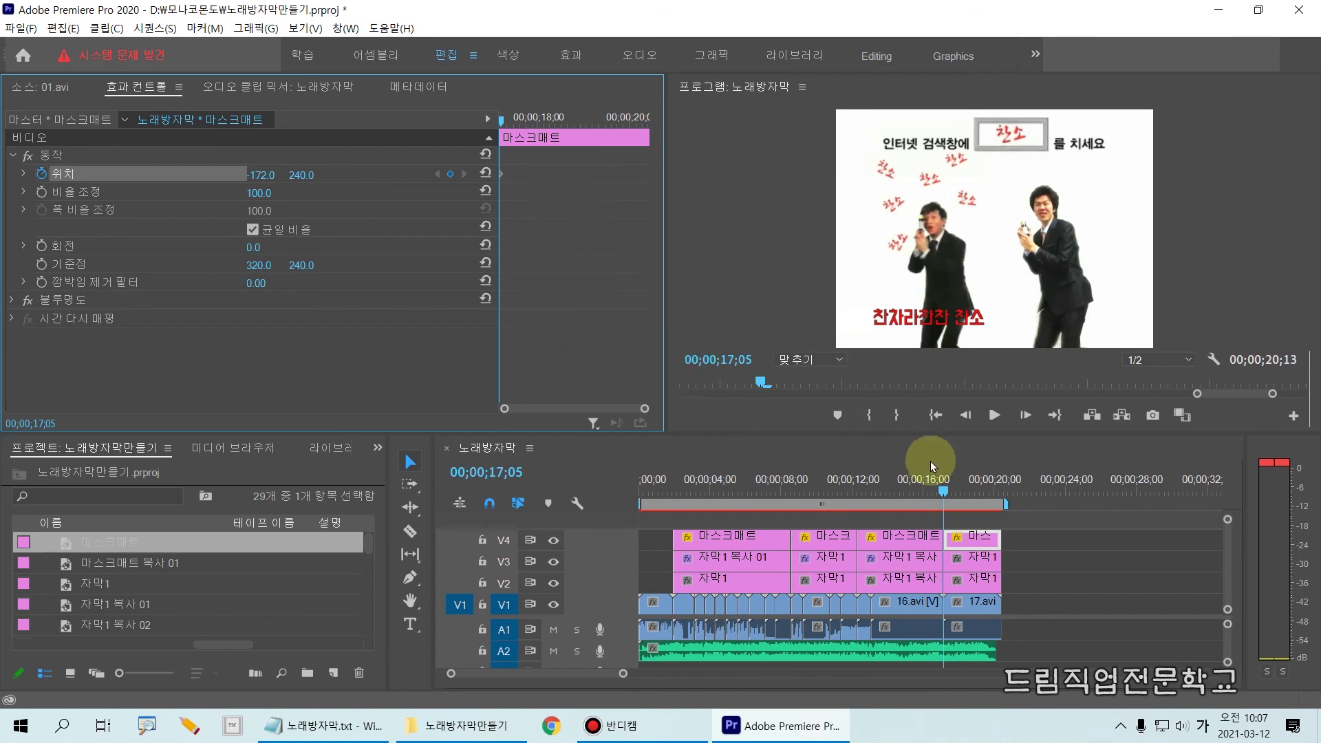
pyautogui.click(958, 490)
# Step: At 00;00;20;09, set the mask's Position X to 83.0 and preview the sweep across the lyric
pyautogui.moveTo(958, 490); pyautogui.dragTo(996, 482)
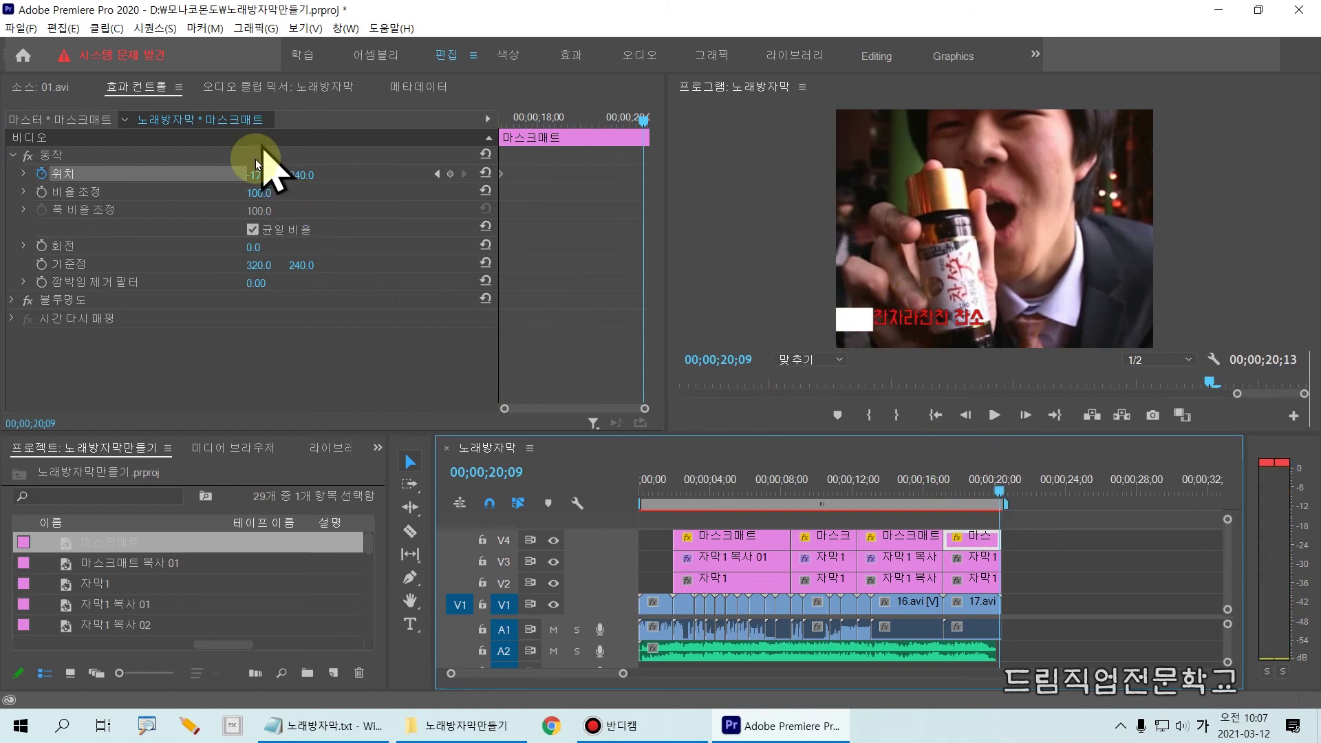
pyautogui.moveTo(256, 173); pyautogui.dragTo(486, 212)
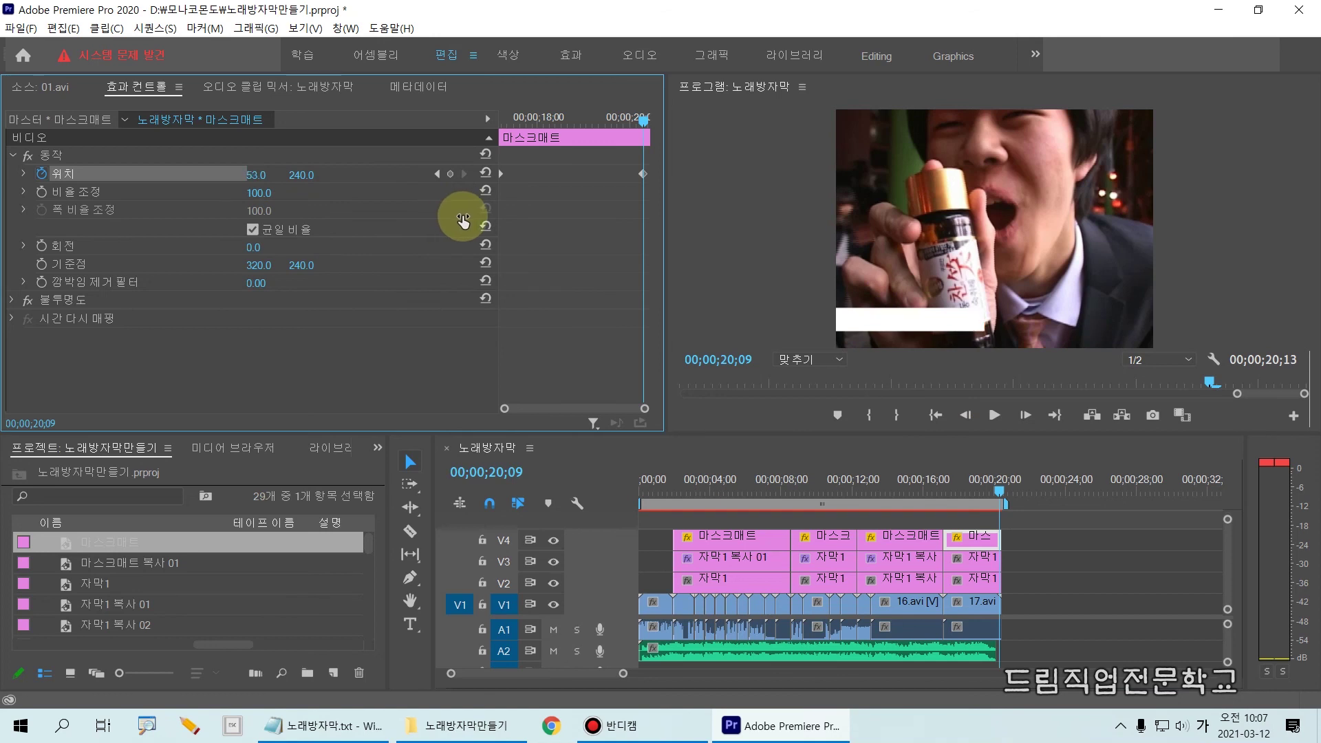
pyautogui.click(261, 180)
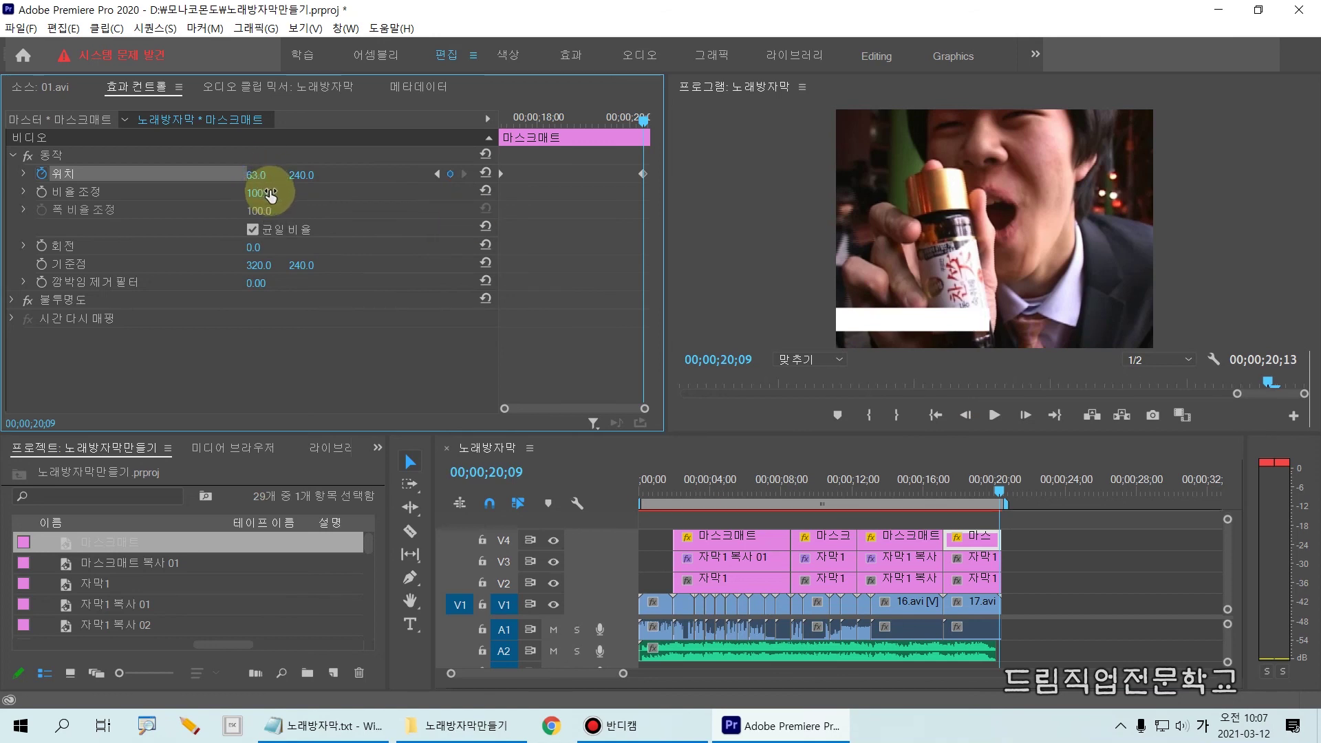
pyautogui.click(998, 497)
pyautogui.moveTo(998, 497)
pyautogui.mouseDown()
pyautogui.moveTo(935, 502)
pyautogui.moveTo(1003, 520)
pyautogui.mouseUp()
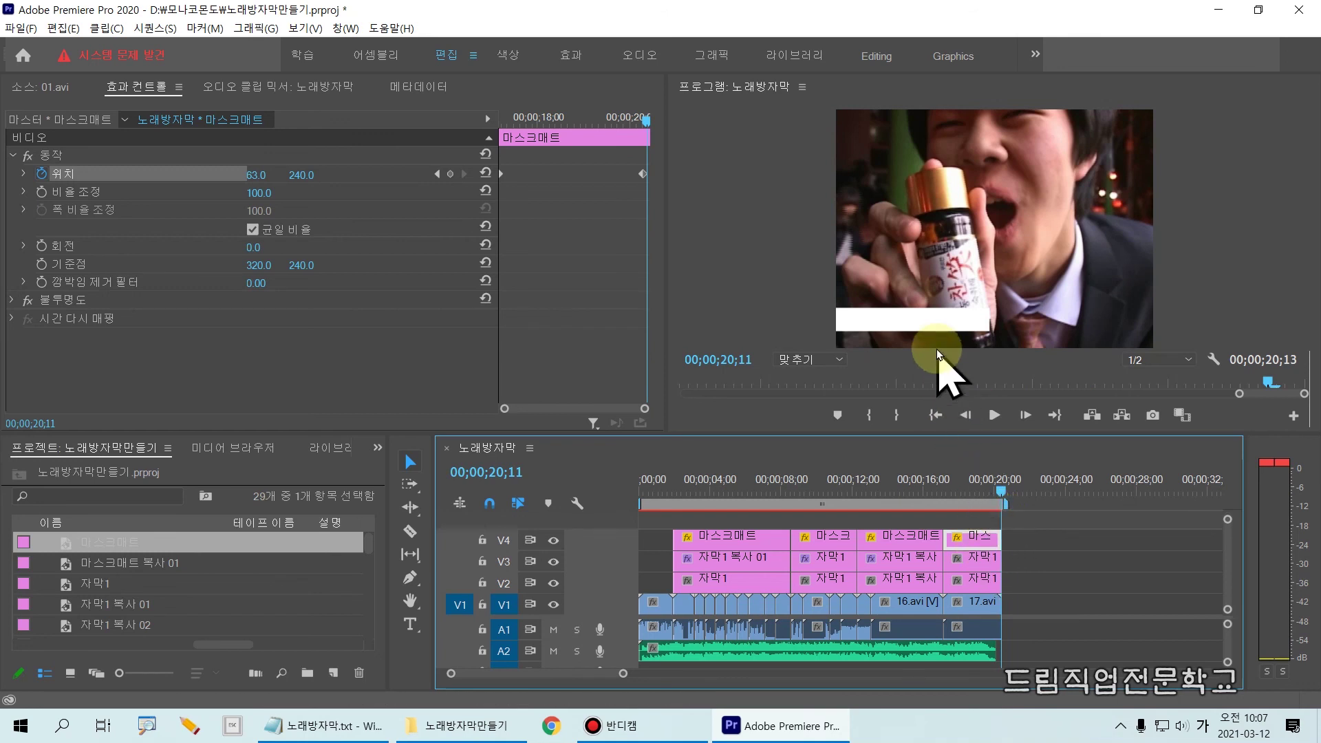
pyautogui.click(962, 561)
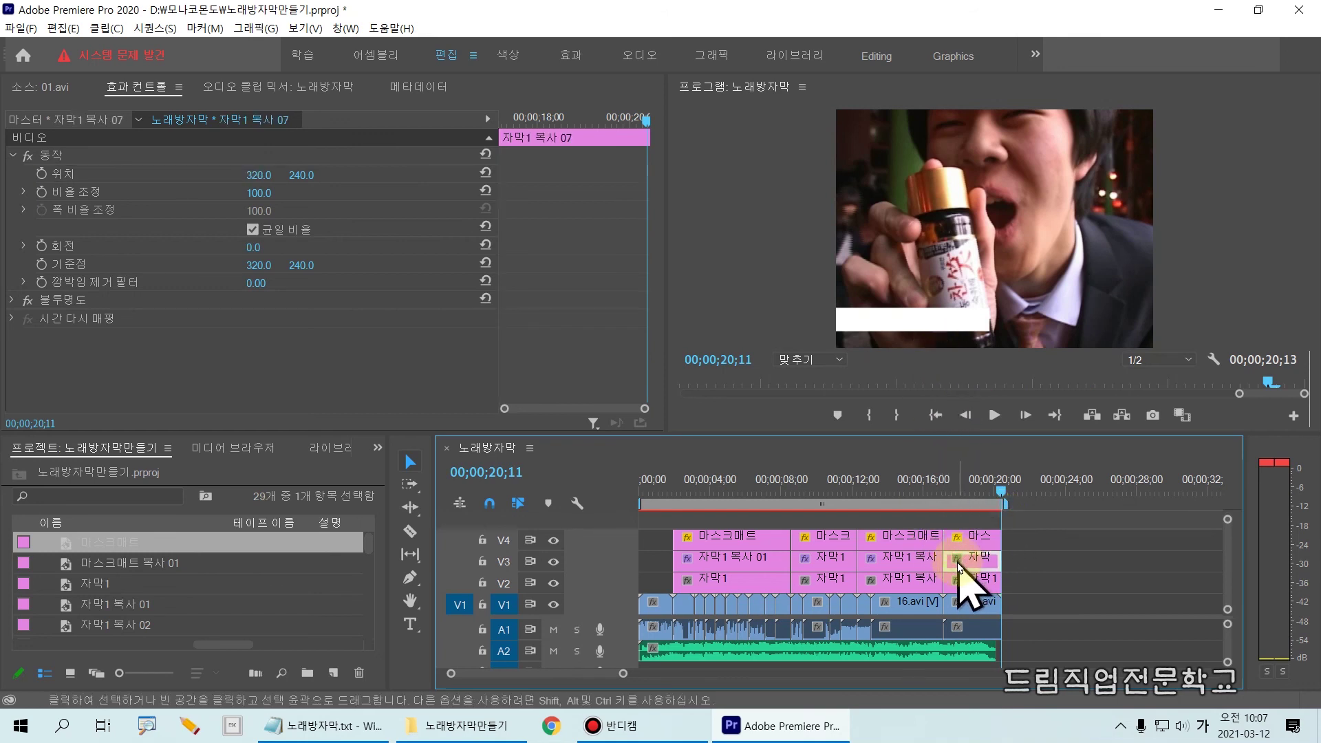
# Step: Apply Track Matte Key to the red title 자막1 복사 07 on V3, with Matte set to Video 4
pyautogui.moveTo(940, 541)
pyautogui.mouseDown()
pyautogui.moveTo(964, 566)
pyautogui.moveTo(1035, 569)
pyautogui.moveTo(1017, 569)
pyautogui.mouseUp()
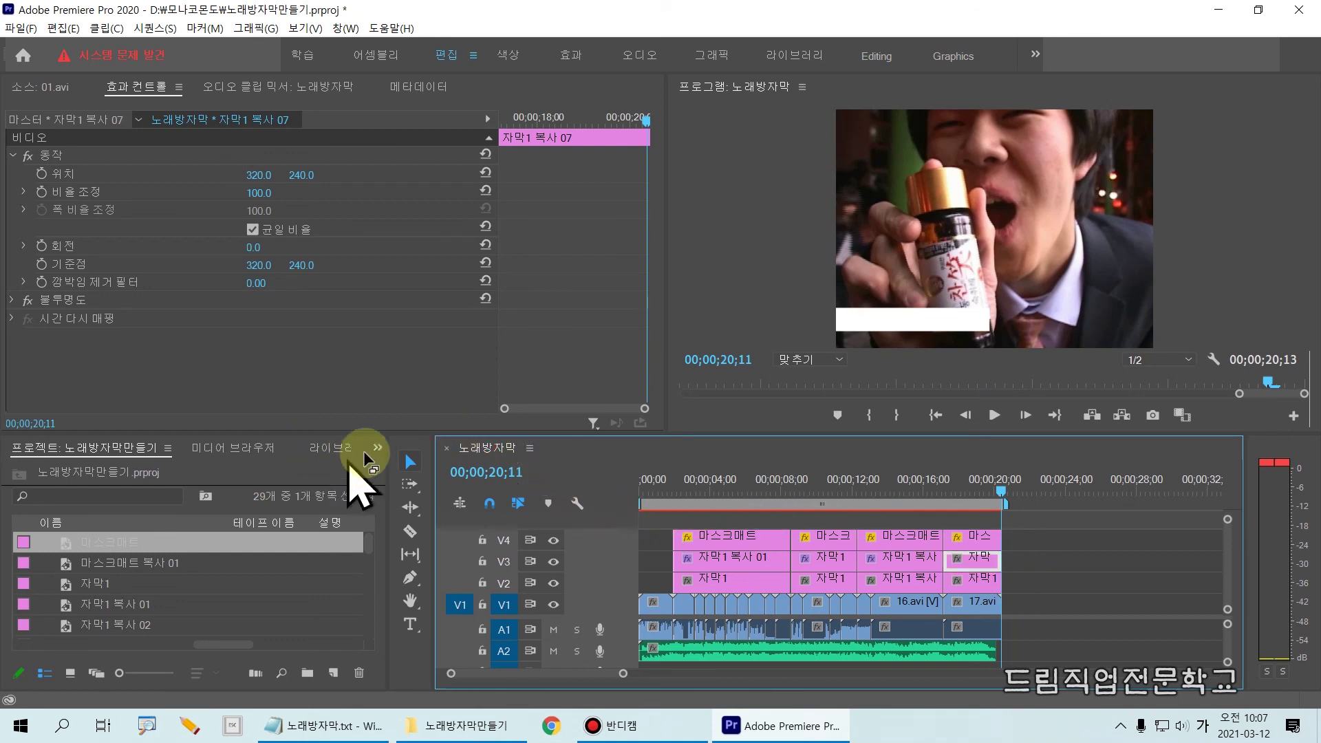
pyautogui.click(377, 448)
pyautogui.click(403, 544)
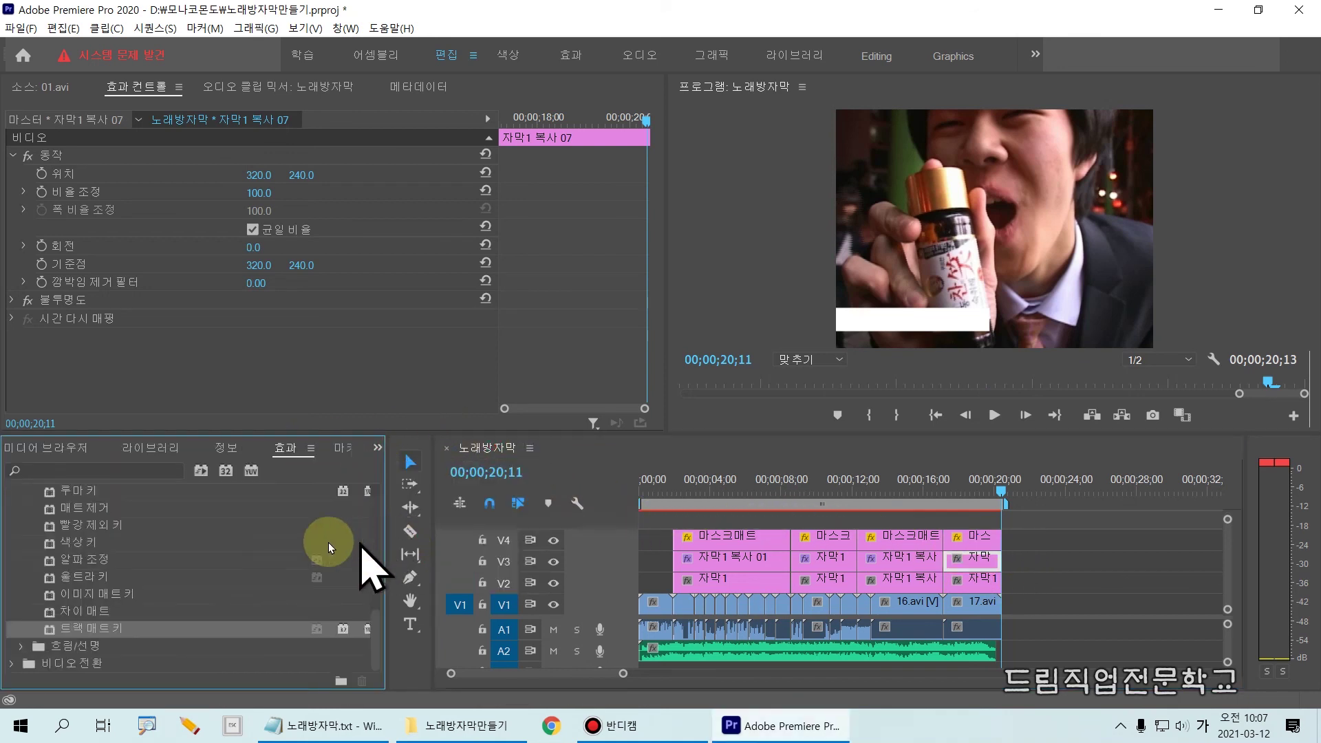
pyautogui.moveTo(52, 633); pyautogui.dragTo(968, 560)
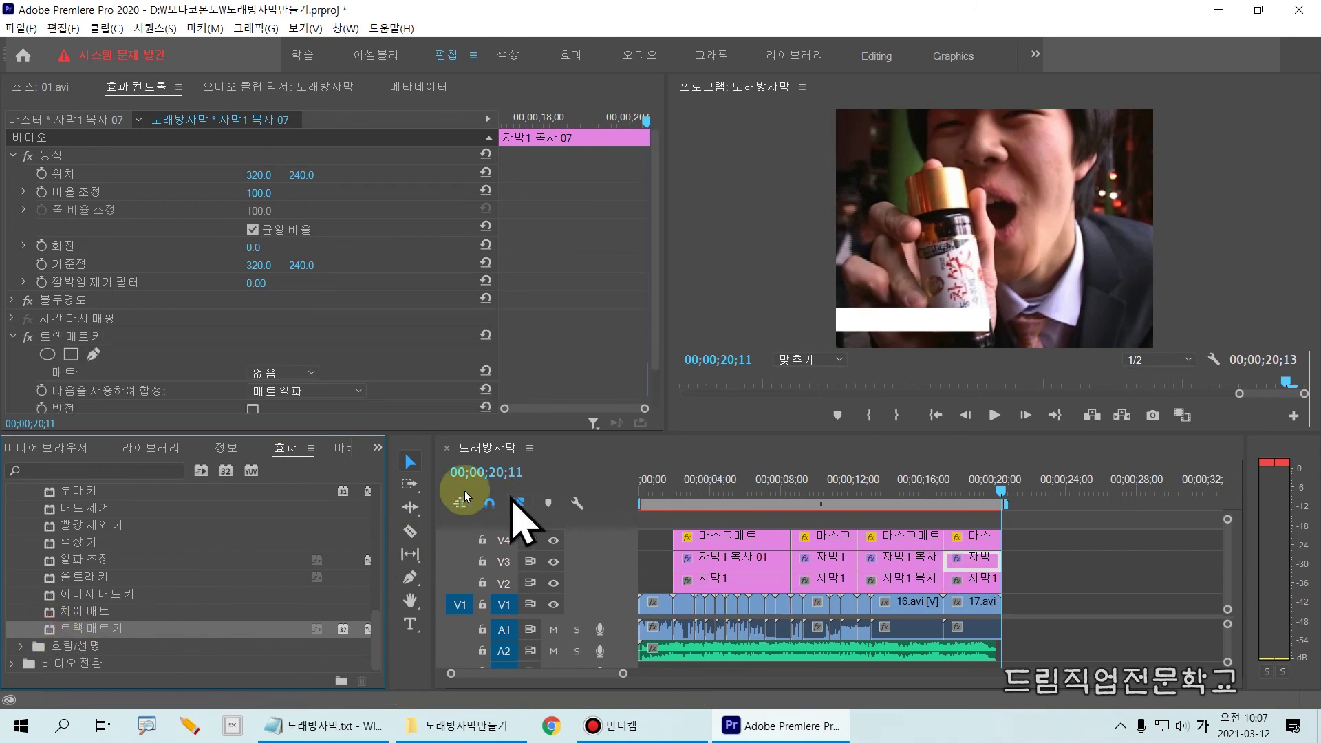
pyautogui.scroll(-1, 388, 365)
pyautogui.click(276, 355)
pyautogui.click(278, 394)
# Step: Play the sequence to check the masked red lyric reveal, then deselect all clips
pyautogui.moveTo(1002, 495); pyautogui.dragTo(944, 489)
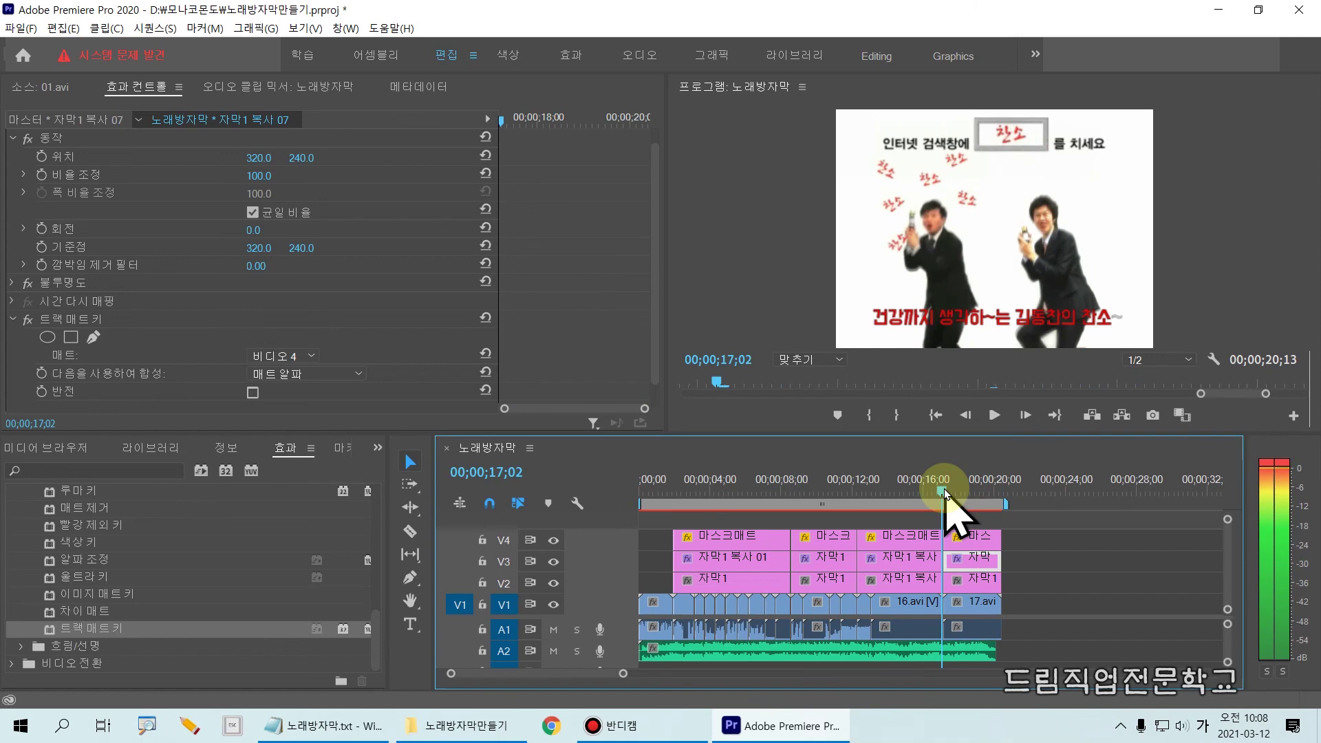
pyautogui.press('space')
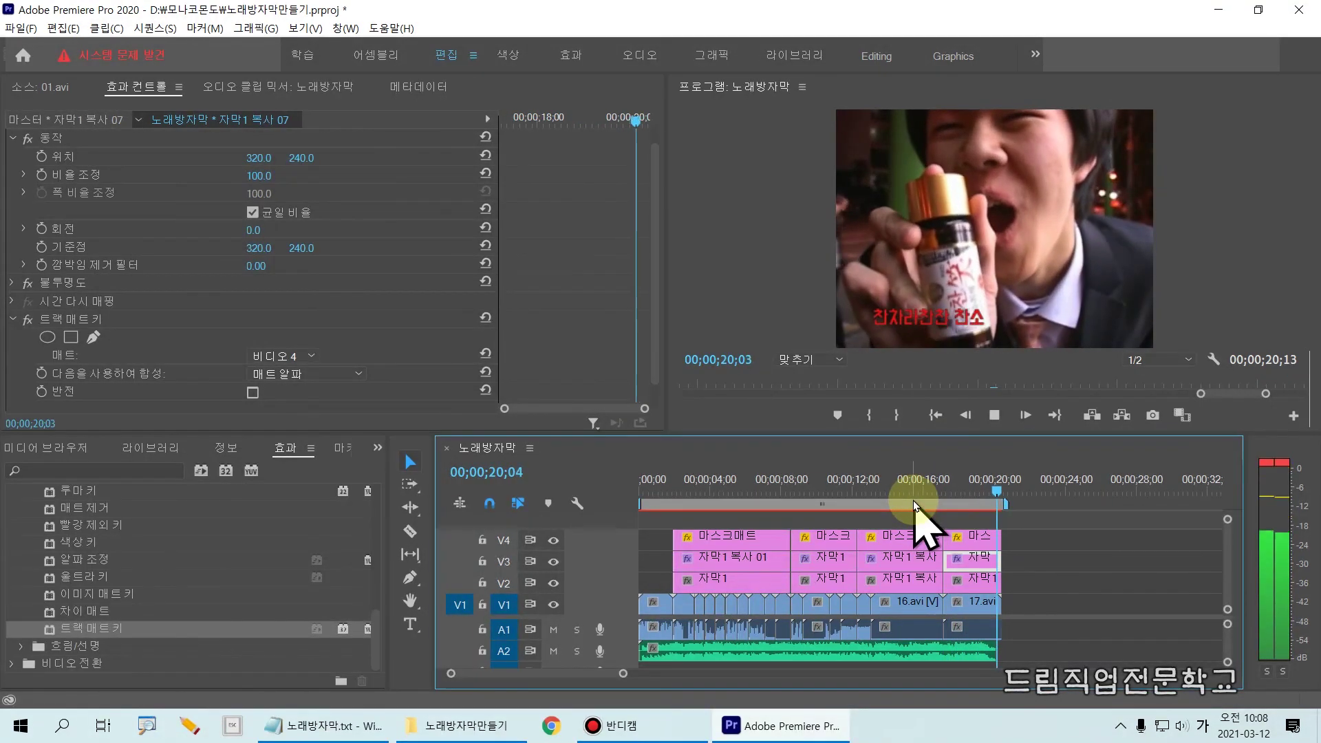
pyautogui.click(1020, 530)
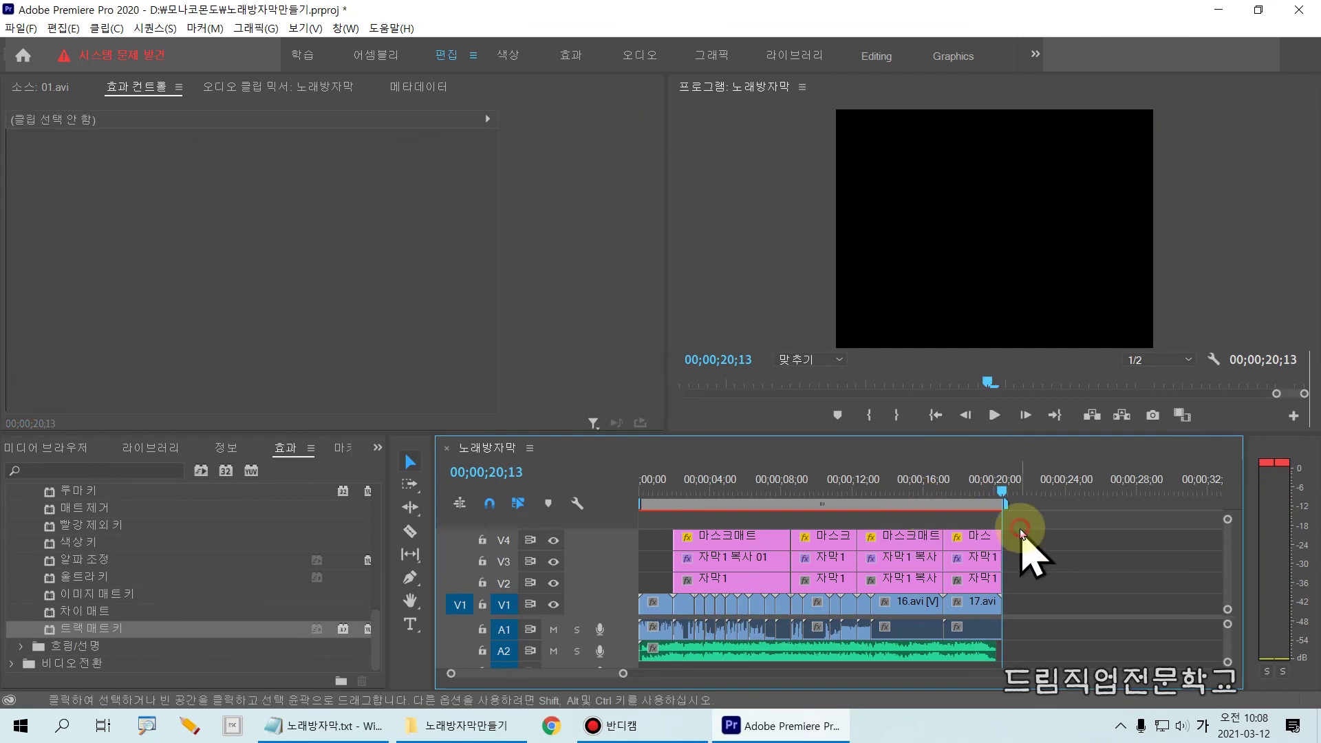